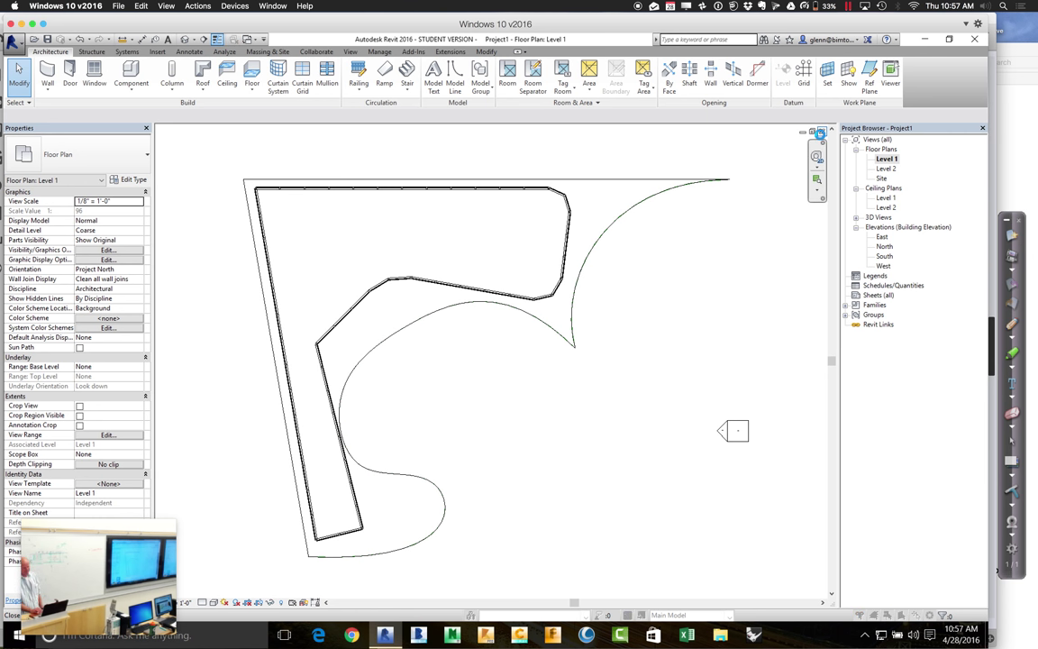
# Close Project1.
pyautogui.click(822, 133)
pyautogui.click(527, 335)
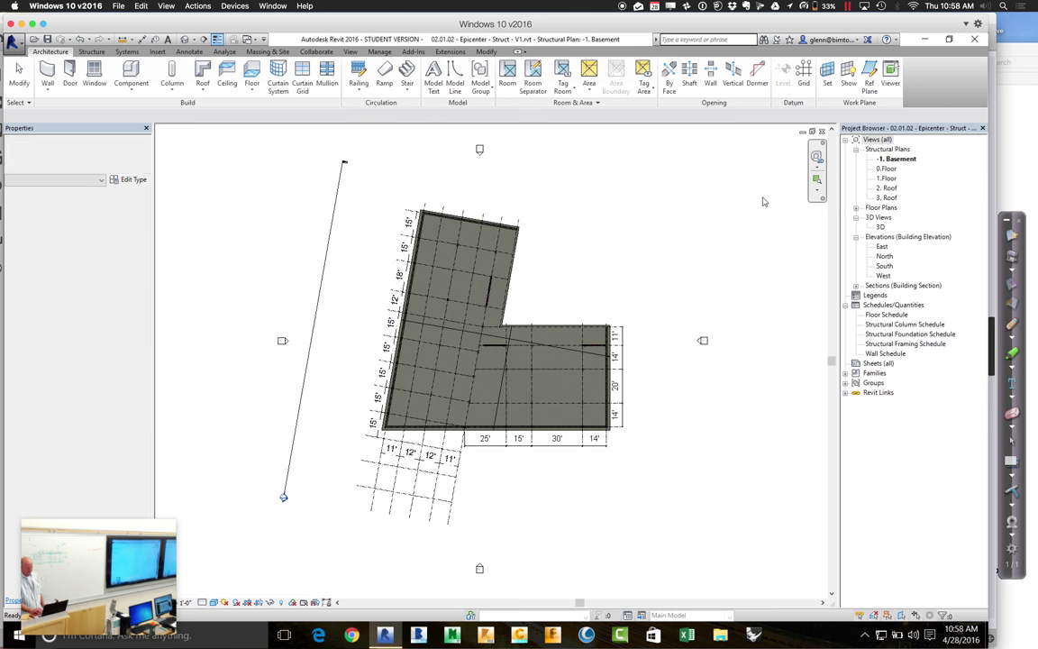
# Open Example - Mapping Color to Panel Orientation.rvt from the Example 10.1 folder of Session 10, cancelling the save and synchronize reminders.
pyautogui.click(32, 40)
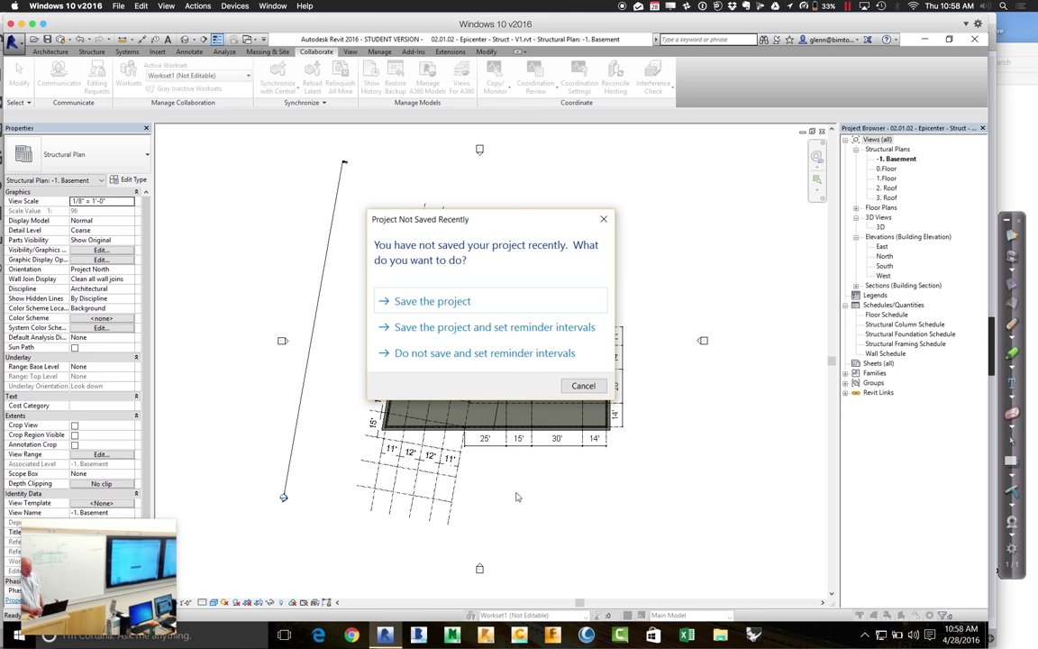
pyautogui.click(591, 385)
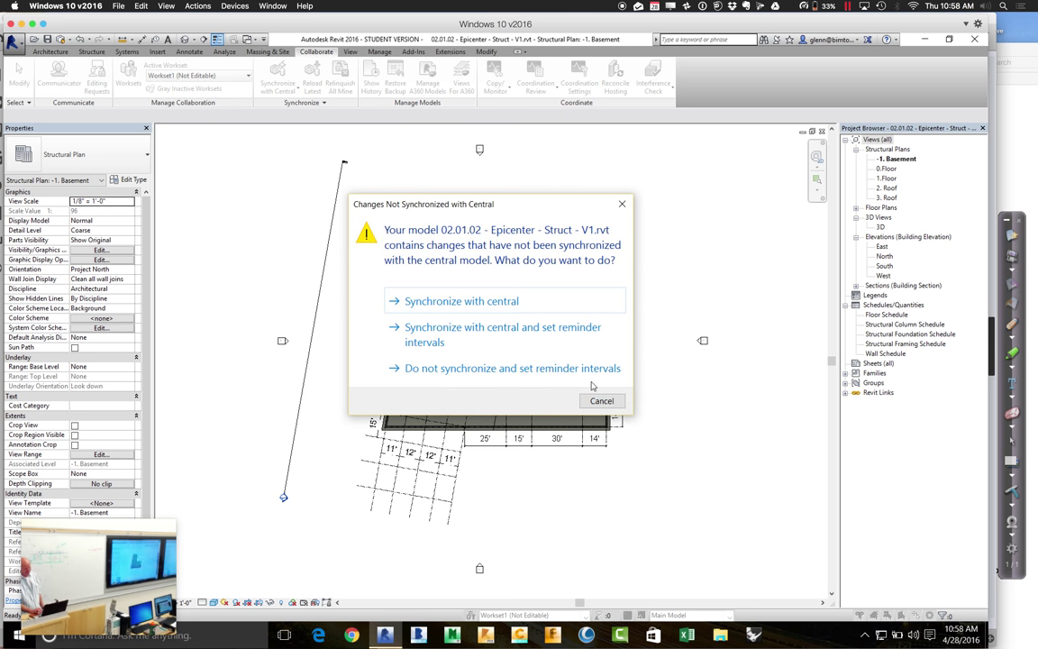
pyautogui.click(602, 400)
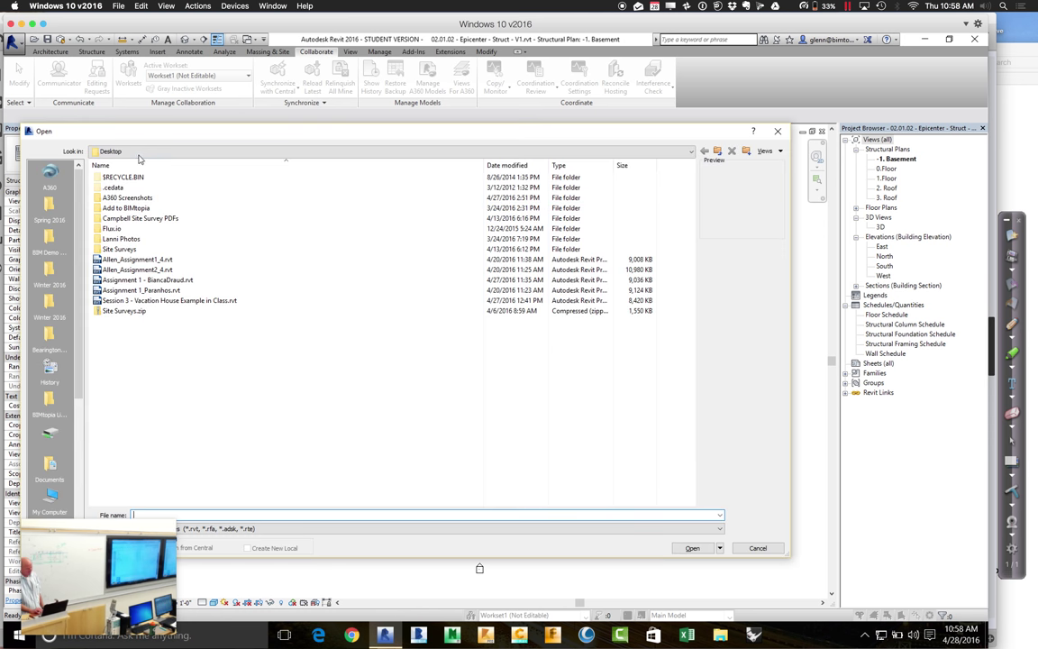
pyautogui.click(59, 216)
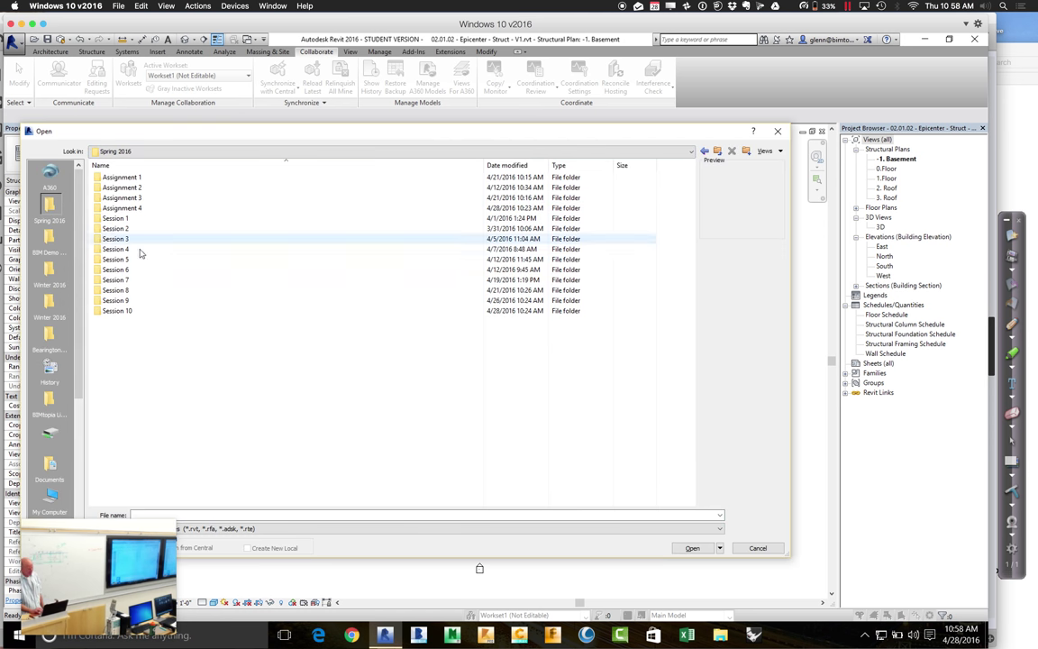
pyautogui.doubleClick(133, 310)
pyautogui.doubleClick(140, 178)
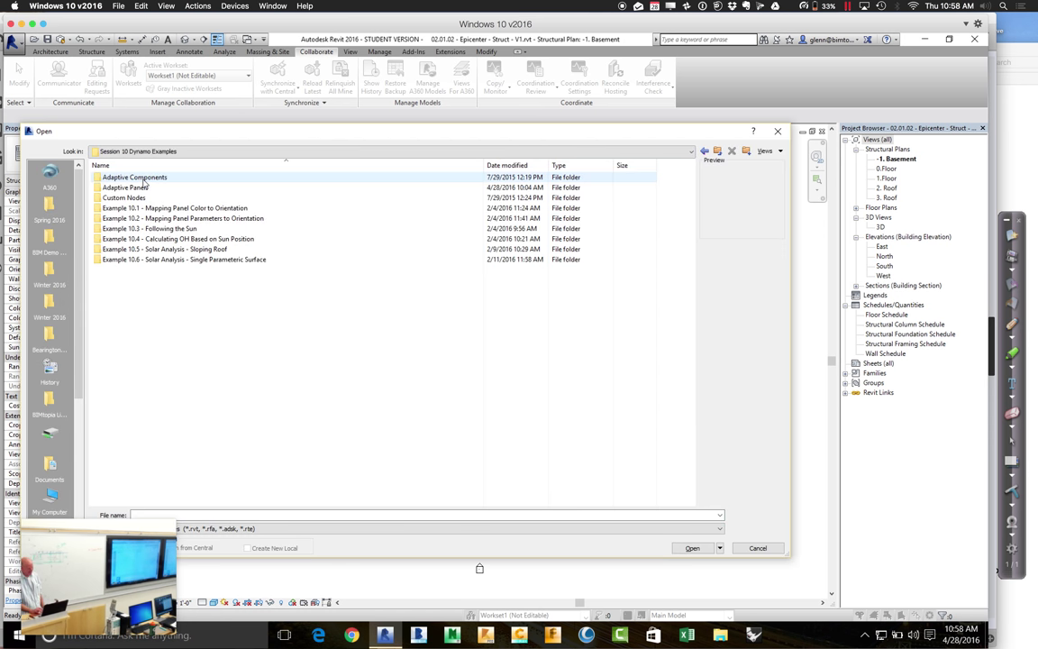
pyautogui.click(158, 211)
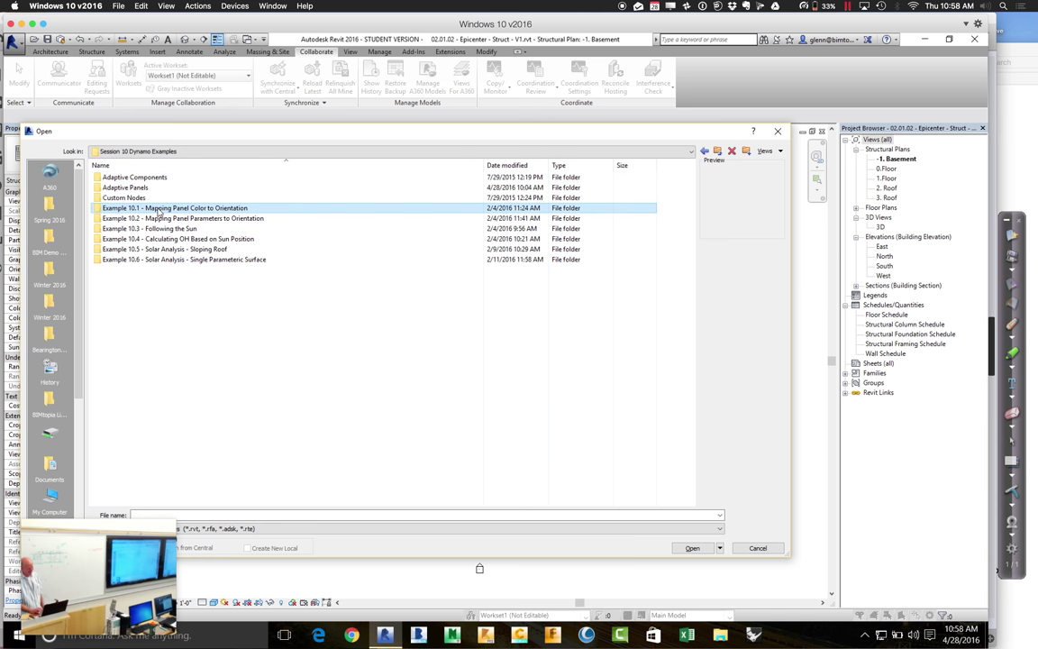
pyautogui.doubleClick(157, 210)
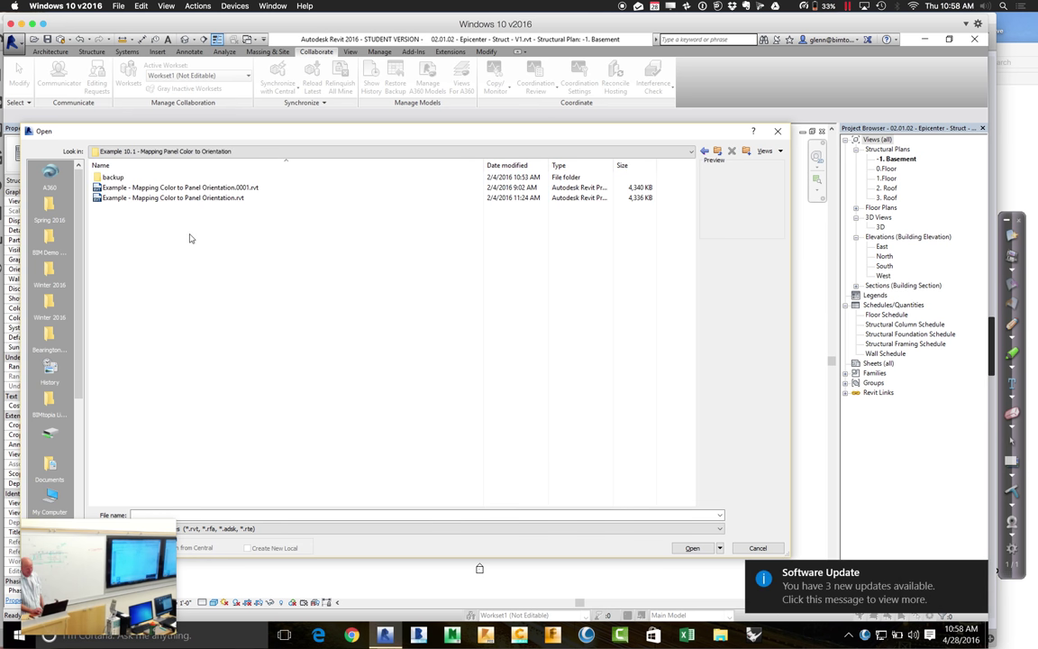
pyautogui.click(166, 200)
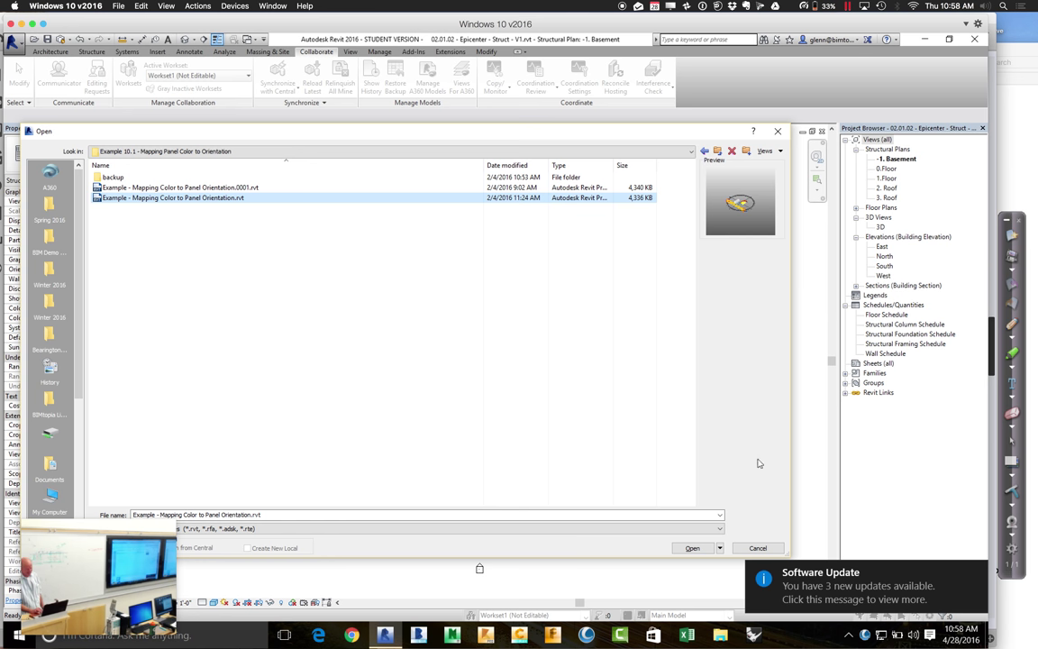
pyautogui.click(692, 548)
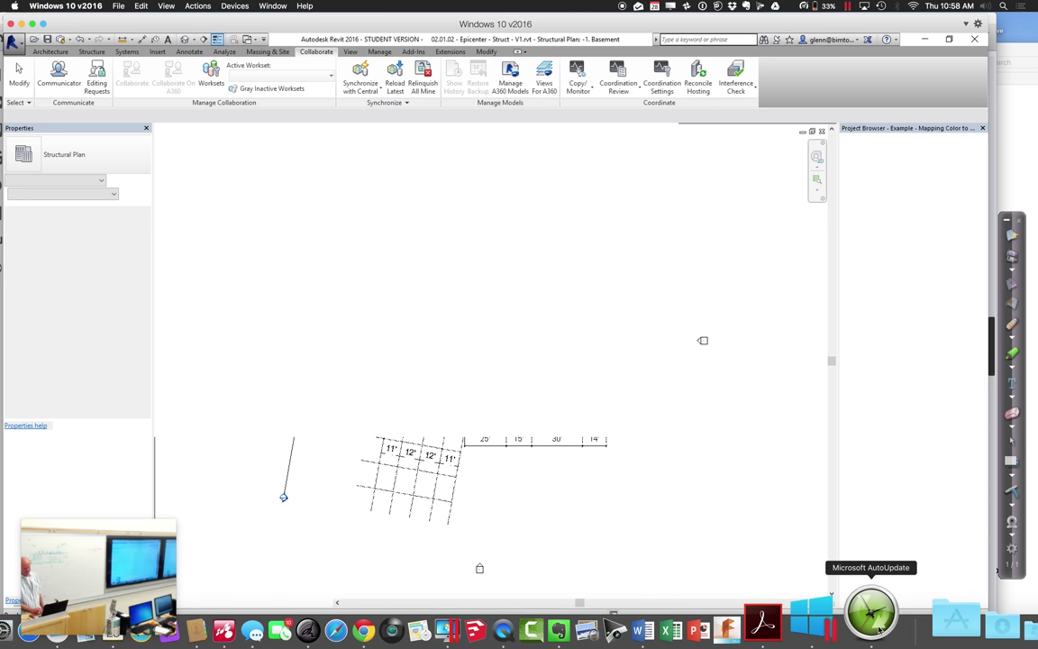
# Cancel the Microsoft AutoUpdate installation and close its window.
pyautogui.click(878, 629)
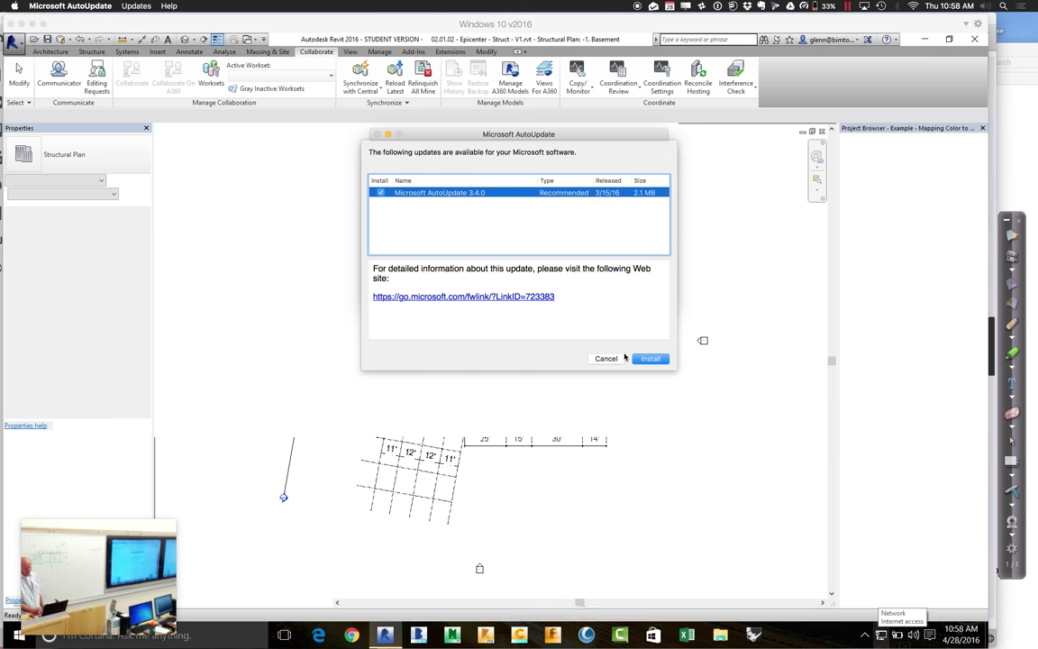
pyautogui.click(610, 361)
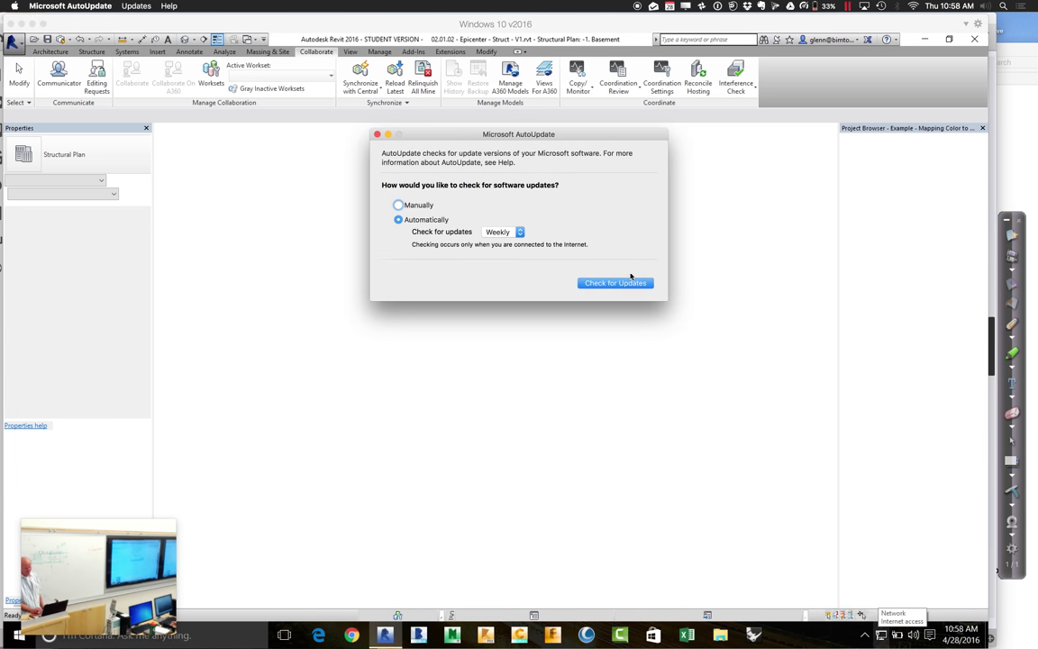
pyautogui.click(376, 133)
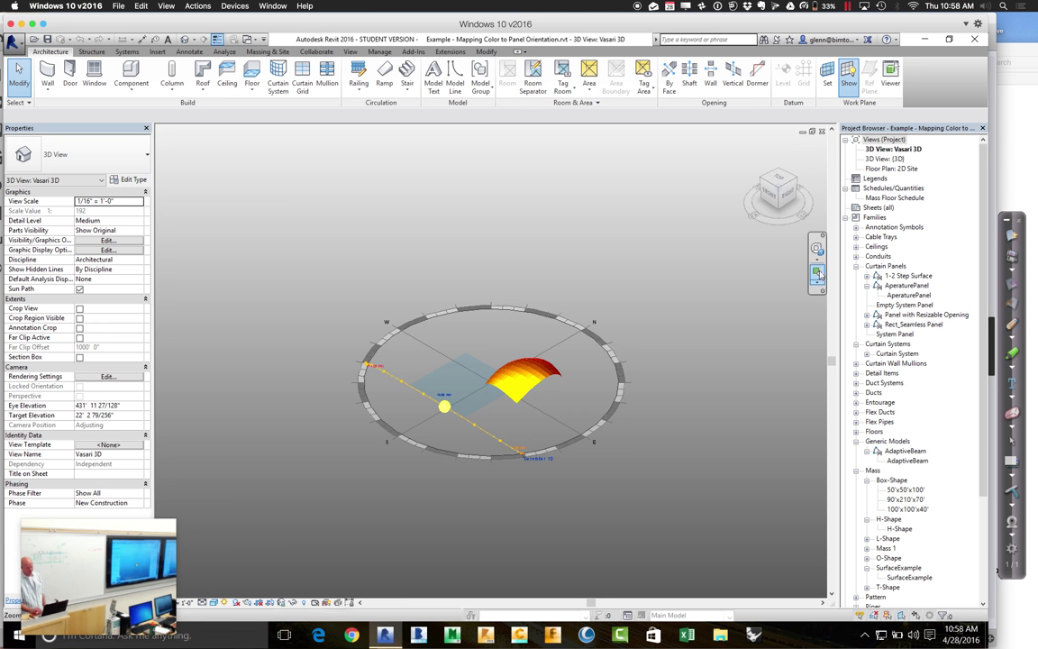
# Launch Dynamo and open Example - 2A - Mapping Color to Panel Orientation - Start.dyn from the Session 10 Example 10.1 folder.
pyautogui.moveTo(399, 317); pyautogui.dragTo(607, 462)
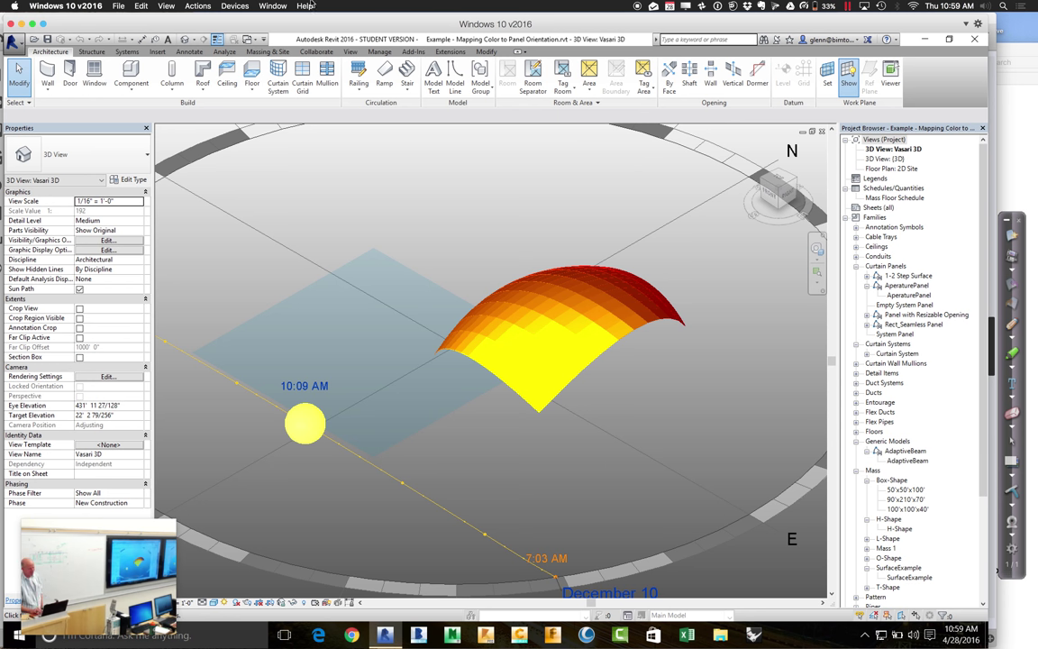
pyautogui.click(416, 52)
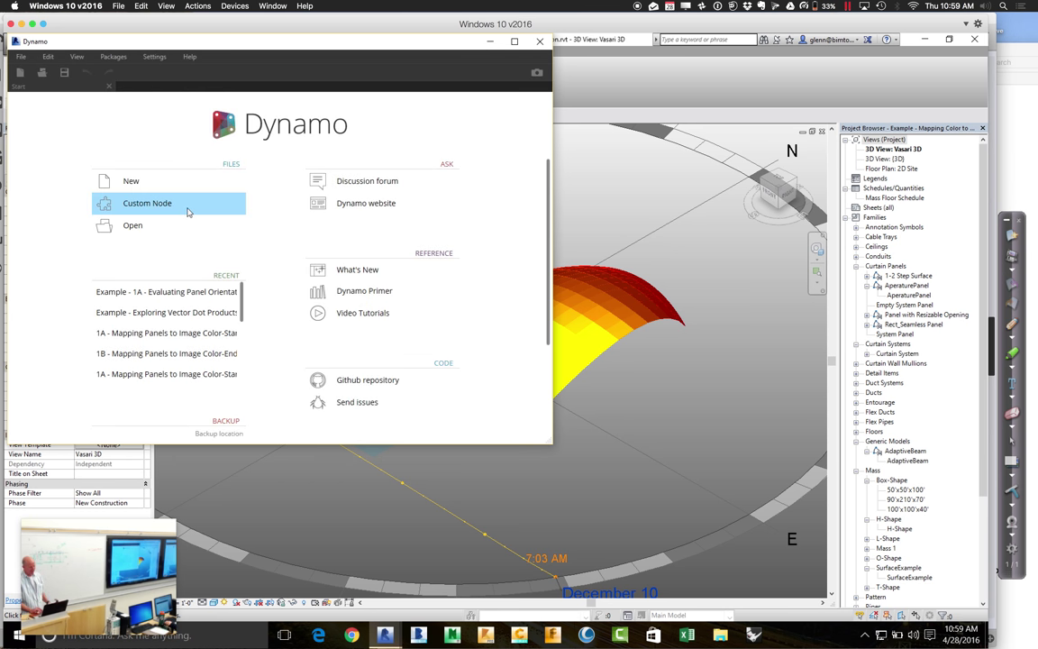
pyautogui.click(134, 227)
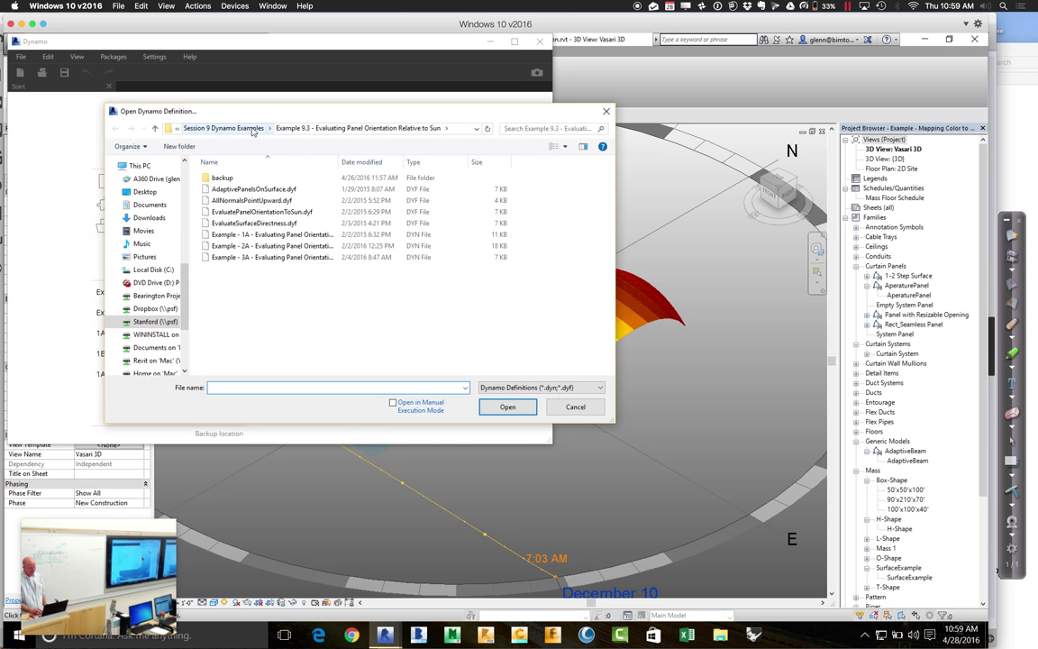
pyautogui.click(236, 129)
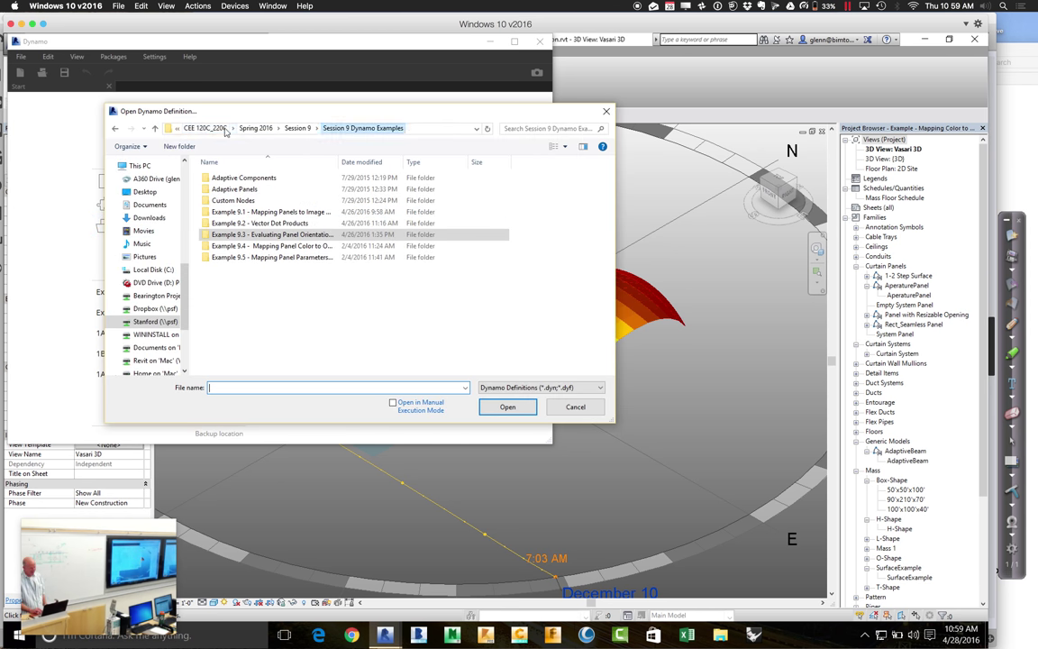
pyautogui.click(156, 130)
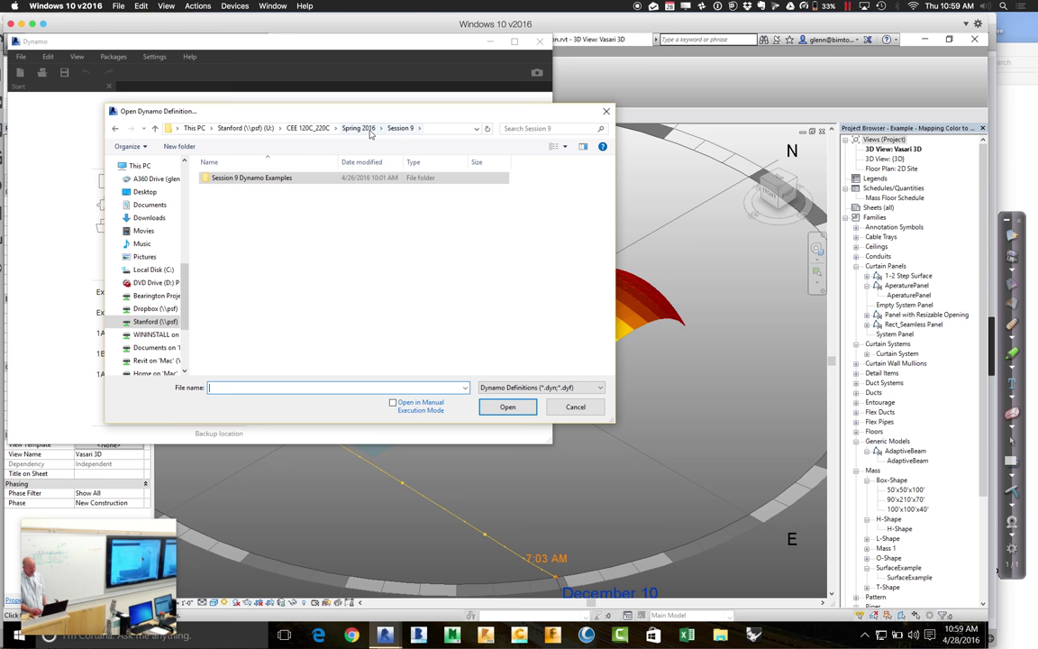
pyautogui.click(365, 129)
pyautogui.click(232, 326)
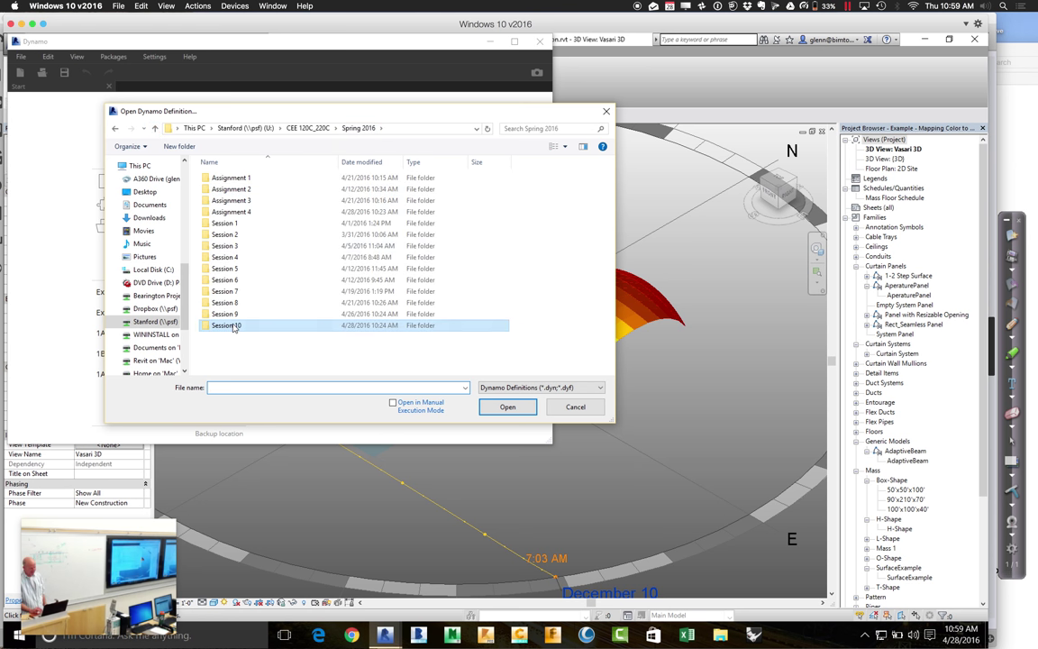
pyautogui.doubleClick(233, 326)
pyautogui.doubleClick(225, 177)
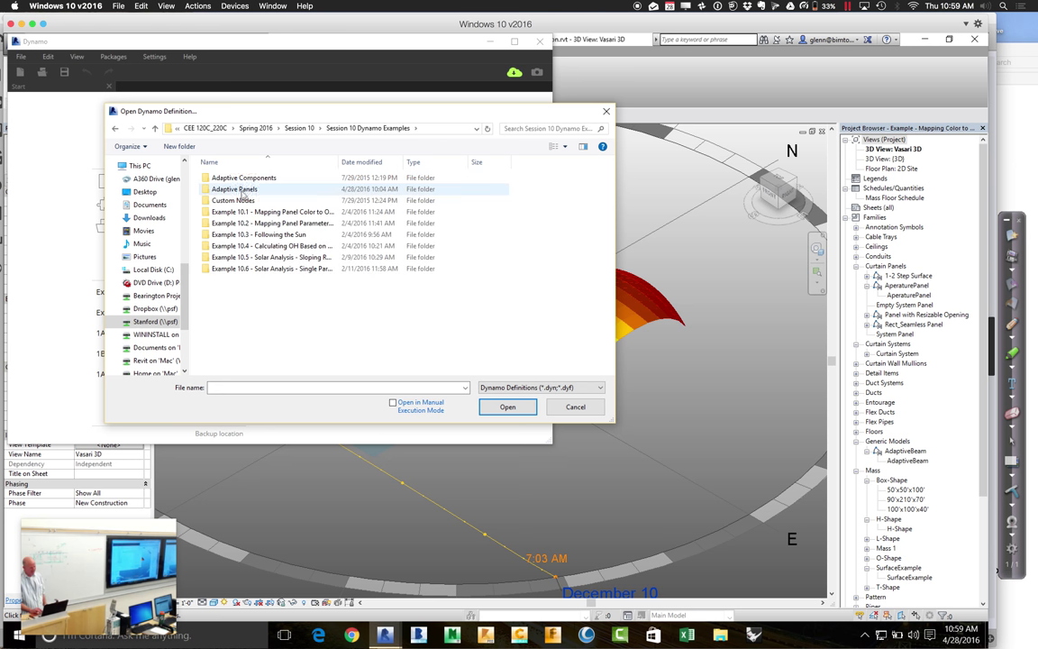
pyautogui.doubleClick(248, 213)
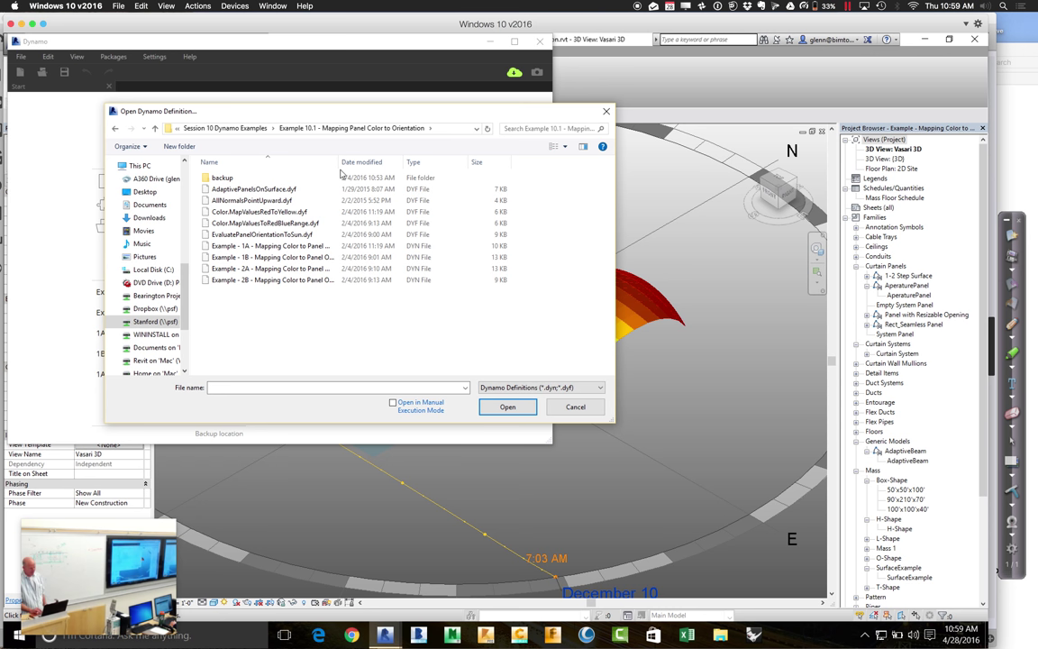
pyautogui.moveTo(338, 162); pyautogui.dragTo(424, 162)
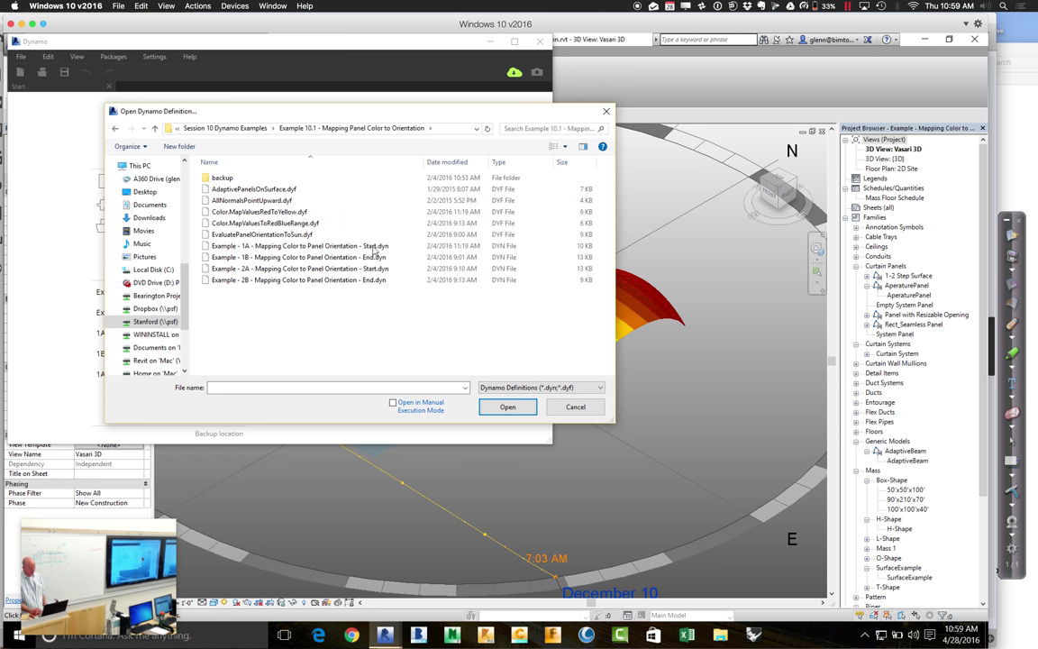
pyautogui.doubleClick(267, 270)
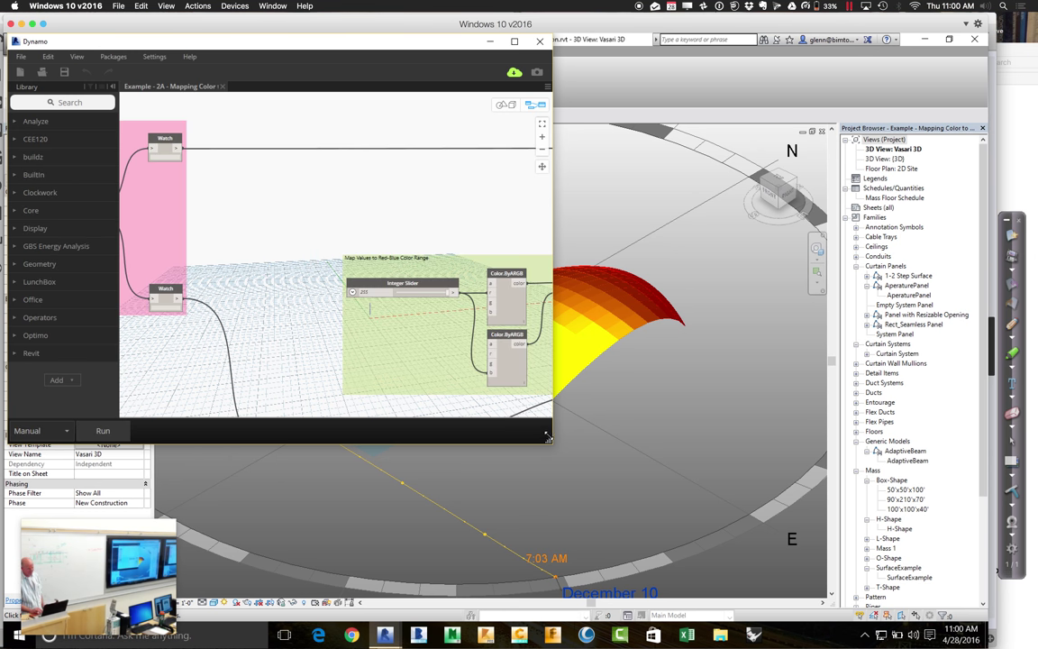
# Enlarge the Dynamo window to show the panelization input and panel creation node groups.
pyautogui.moveTo(546, 438); pyautogui.dragTo(828, 570)
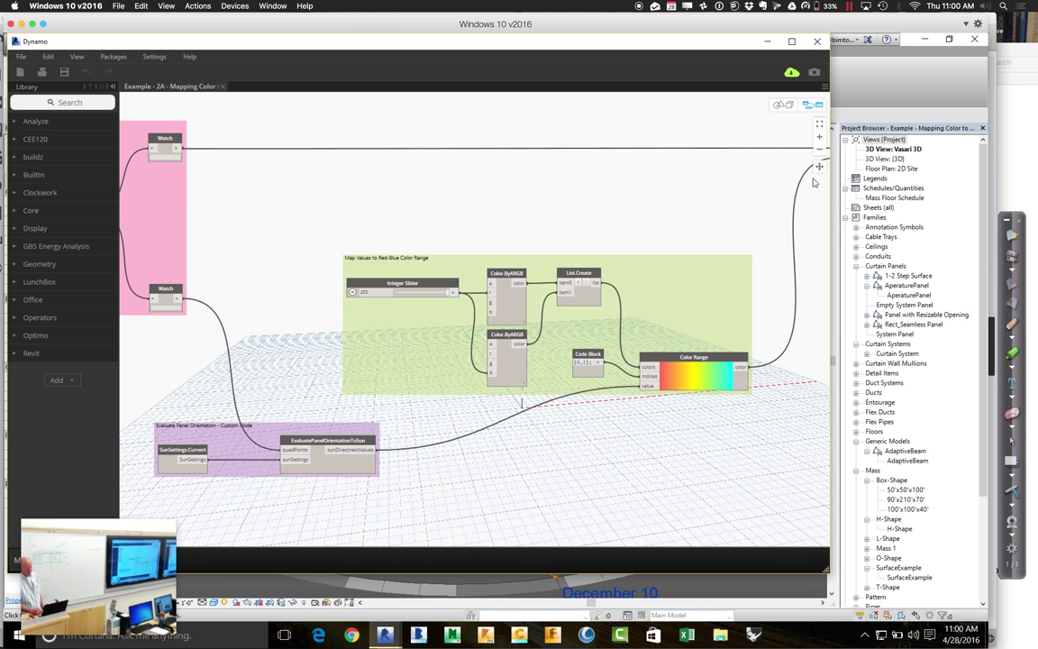
pyautogui.moveTo(252, 281); pyautogui.dragTo(596, 271)
pyautogui.moveTo(241, 348); pyautogui.dragTo(243, 361)
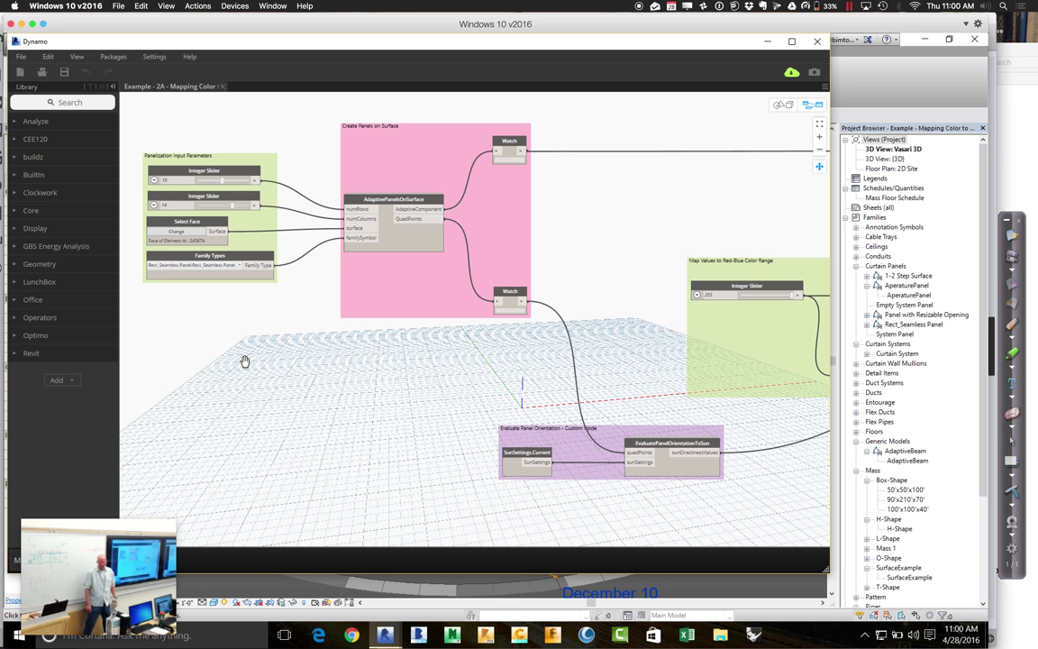
pyautogui.moveTo(362, 196)
pyautogui.moveTo(348, 209); pyautogui.dragTo(302, 188)
pyautogui.click(365, 209)
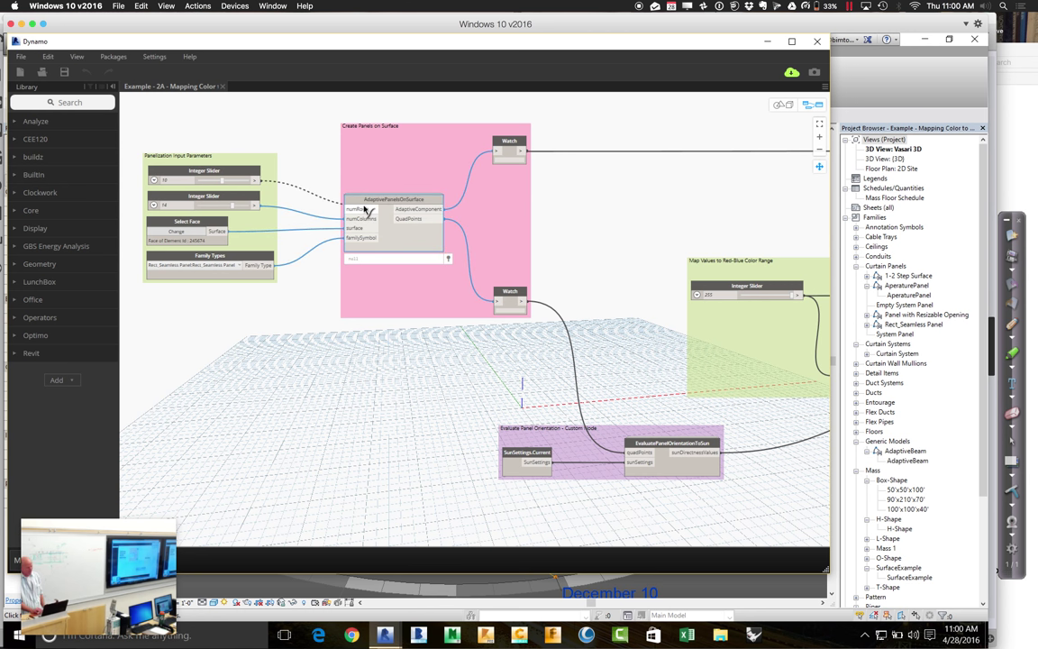
pyautogui.click(352, 209)
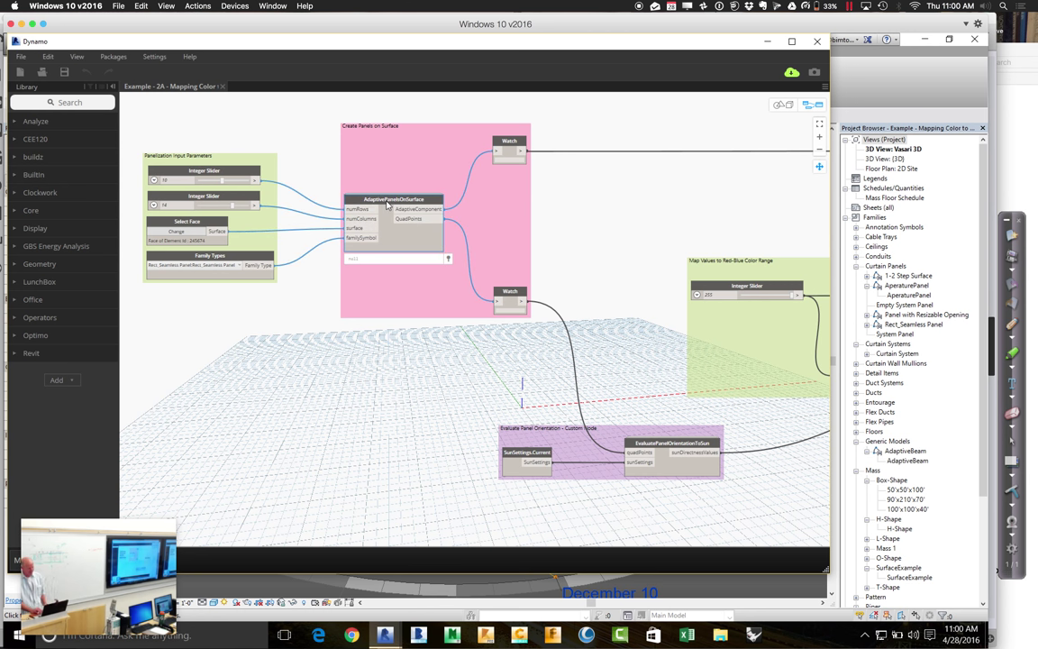
# Open the AdaptivePanelsOnSurface custom node for editing, examine its graph from the inputs to the outputs, and close it.
pyautogui.rightClick(387, 206)
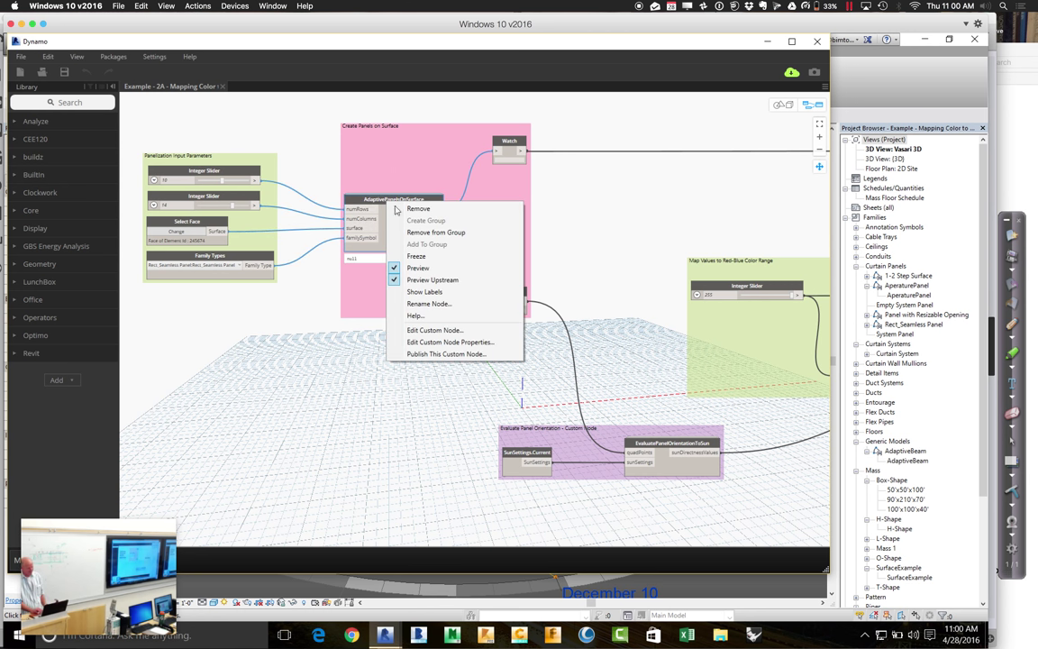
pyautogui.click(436, 331)
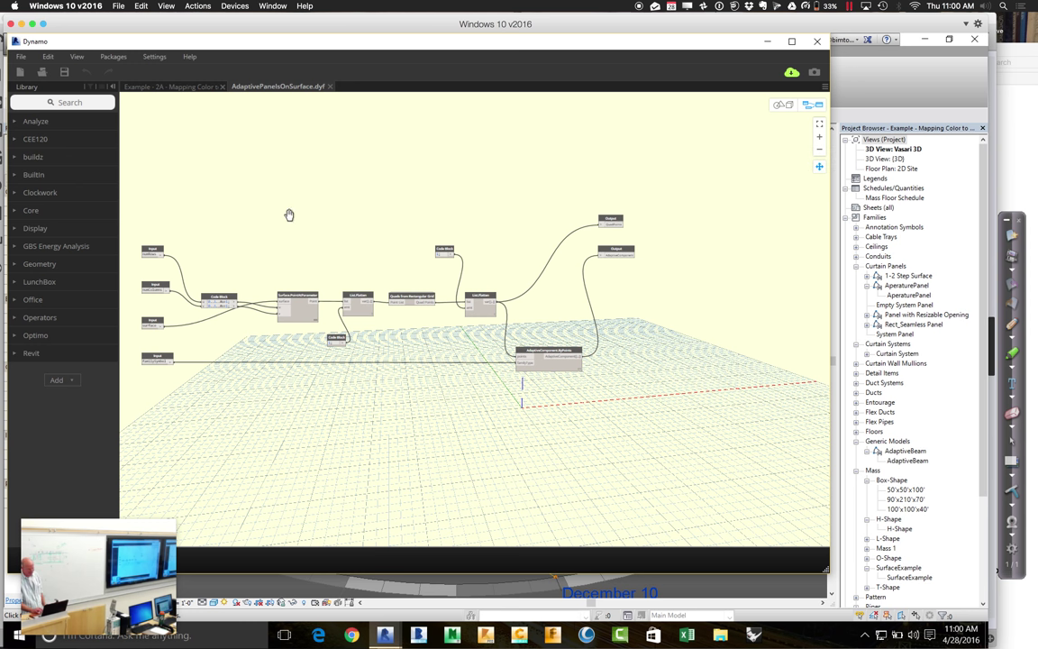
pyautogui.moveTo(291, 236); pyautogui.dragTo(465, 193, button='middle')
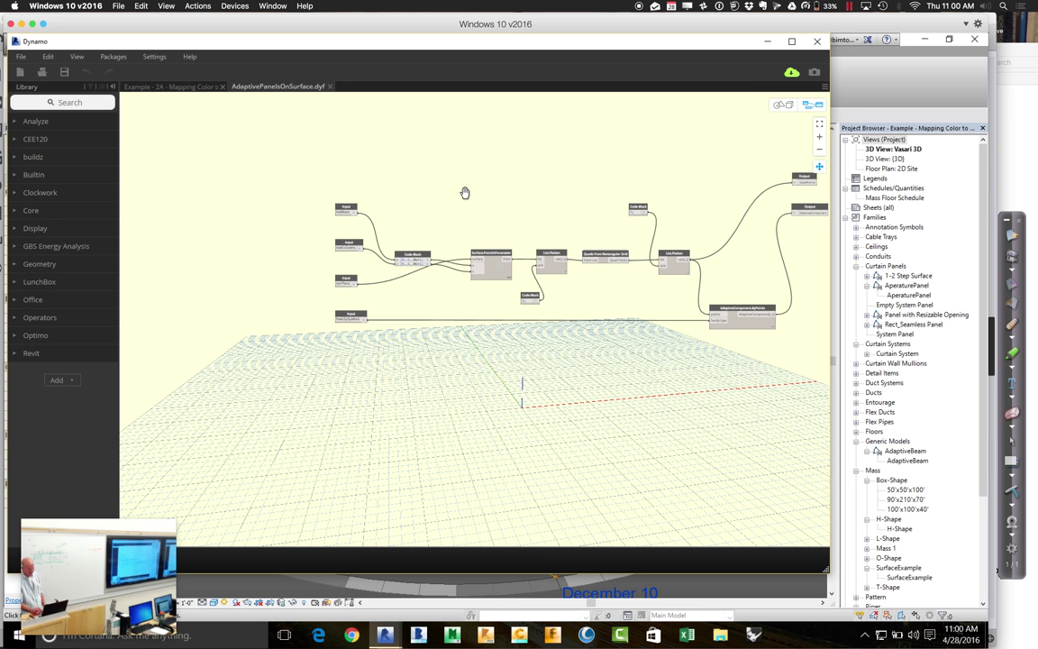
pyautogui.click(819, 139)
pyautogui.click(818, 140)
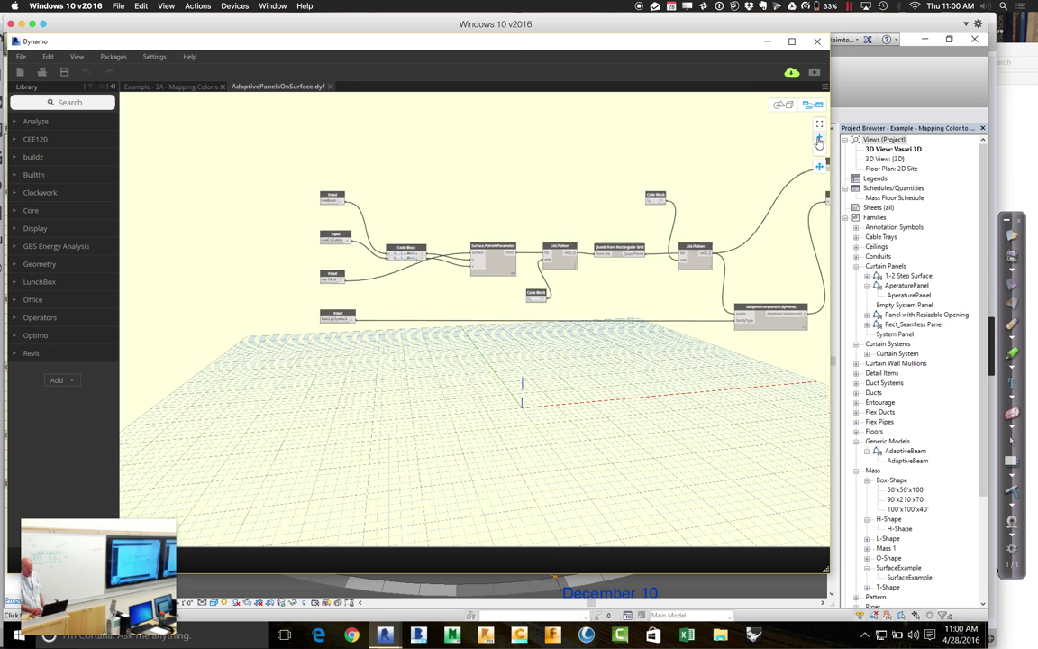
pyautogui.click(818, 140)
pyautogui.click(818, 140)
pyautogui.click(818, 140)
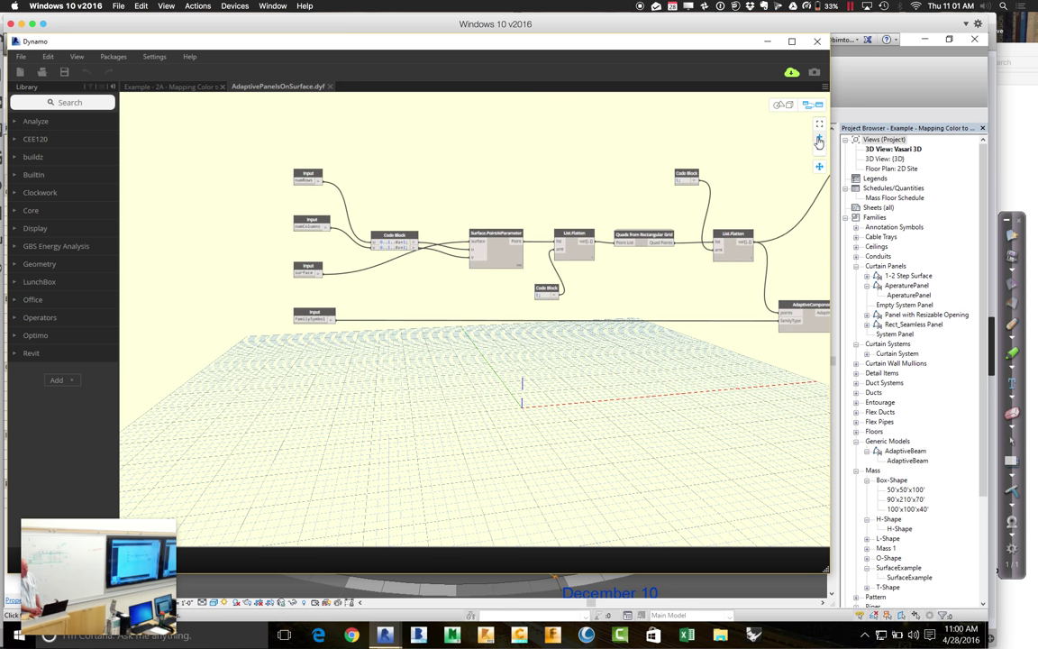
pyautogui.click(818, 140)
pyautogui.moveTo(447, 285); pyautogui.dragTo(365, 279)
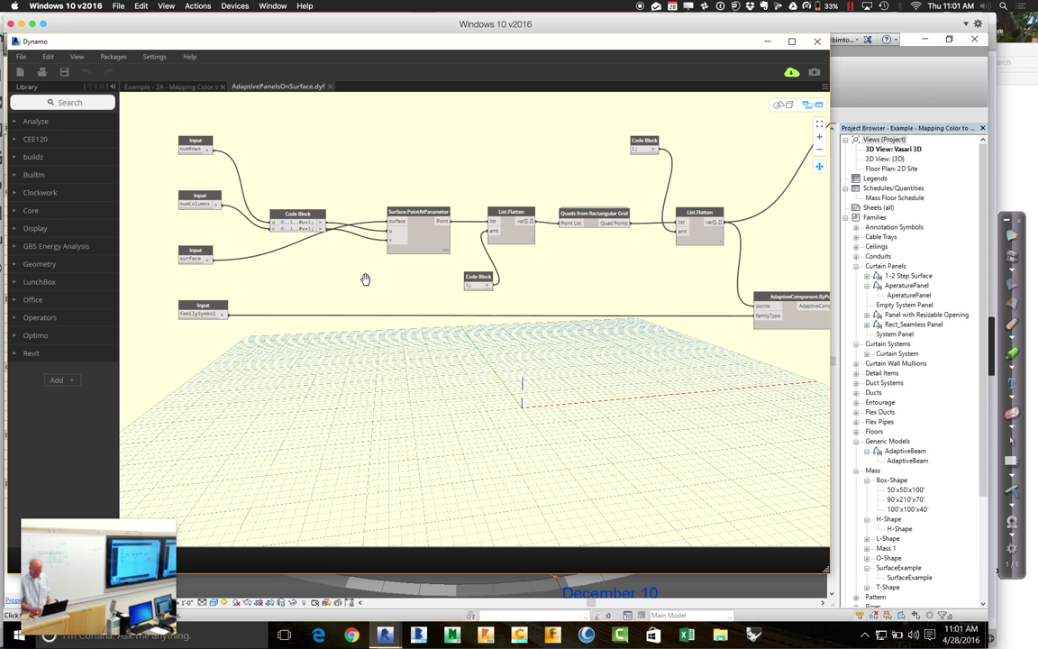
pyautogui.moveTo(402, 304); pyautogui.dragTo(256, 337)
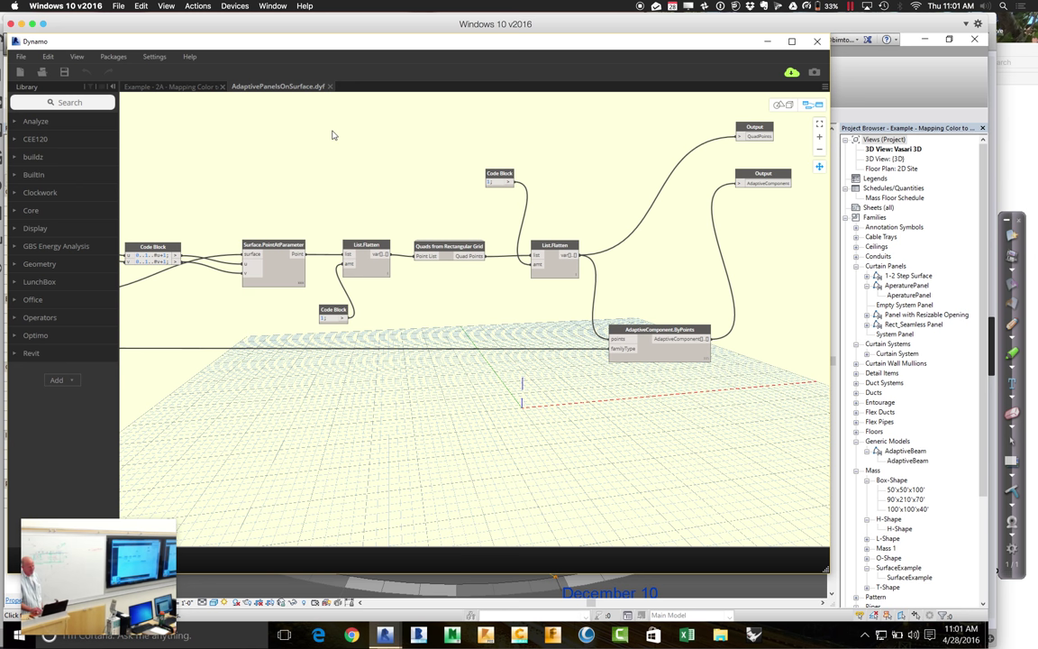
pyautogui.click(330, 87)
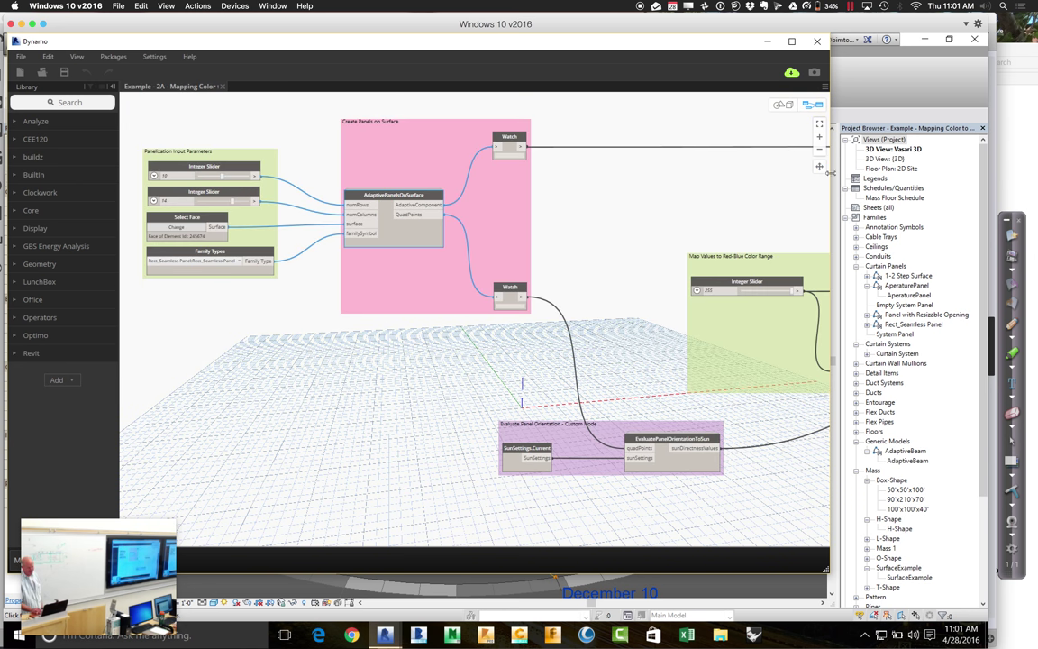
# Open the Example - 1A - Mapping Color definition in place of Example - 2A, without saving the changes to 2A.
pyautogui.moveTo(639, 336); pyautogui.dragTo(377, 280, button='middle')
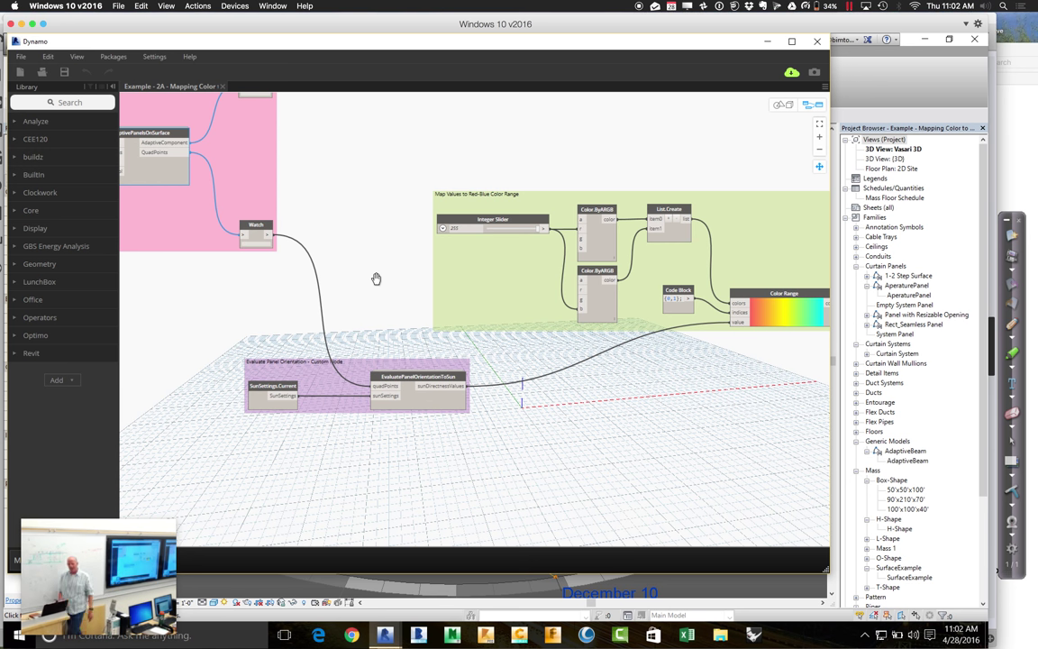
pyautogui.moveTo(421, 179); pyautogui.dragTo(274, 184)
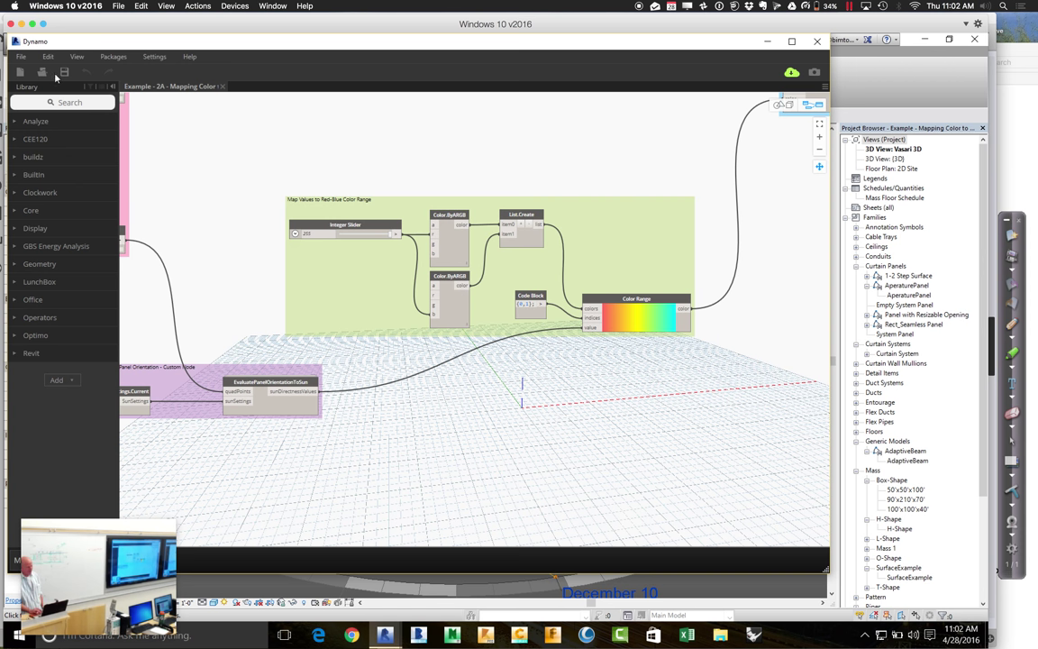
pyautogui.moveTo(210, 325); pyautogui.dragTo(309, 299, button='middle')
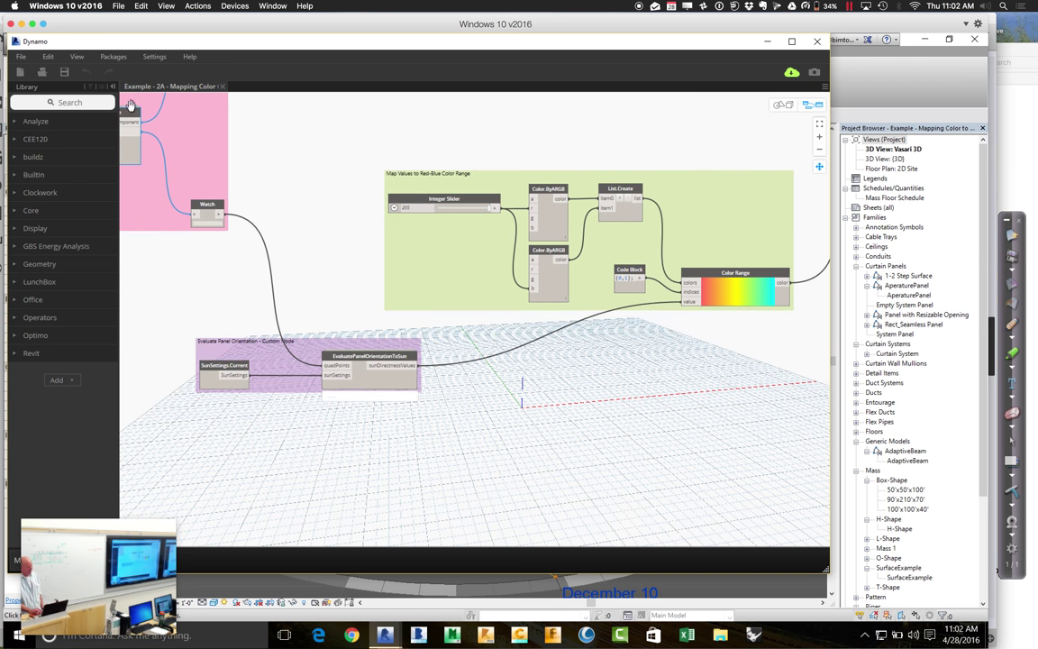
pyautogui.click(42, 77)
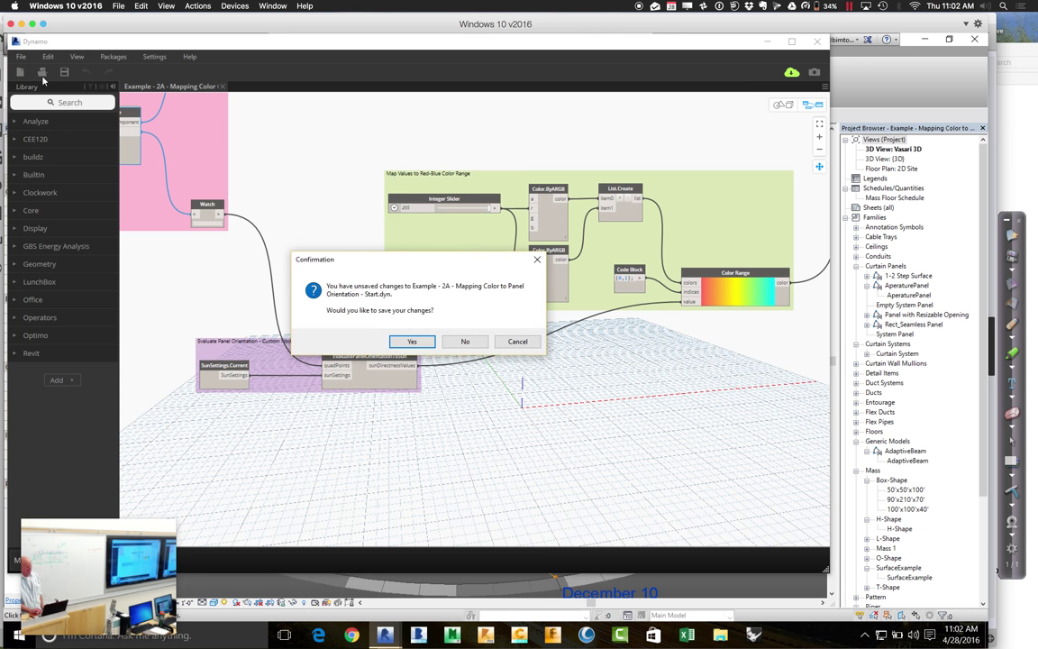
pyautogui.click(468, 341)
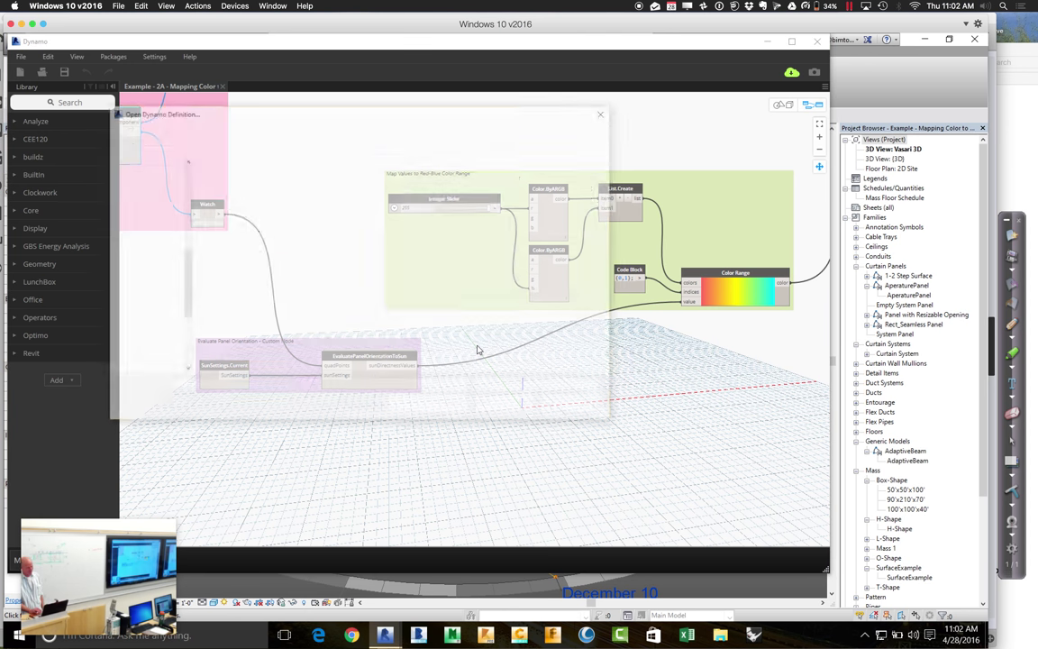
pyautogui.doubleClick(302, 268)
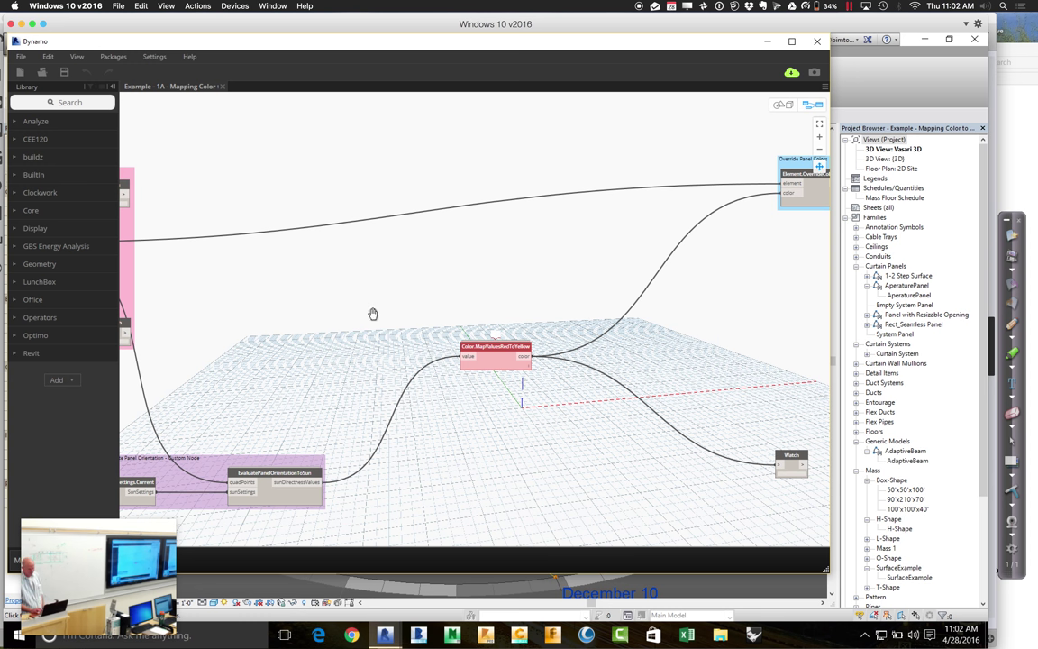
# Open the EvaluatePanelOrientationToSun custom node for editing and examine its graph from the quadPoints and sunSettings inputs to the output.
pyautogui.moveTo(318, 283); pyautogui.dragTo(653, 276)
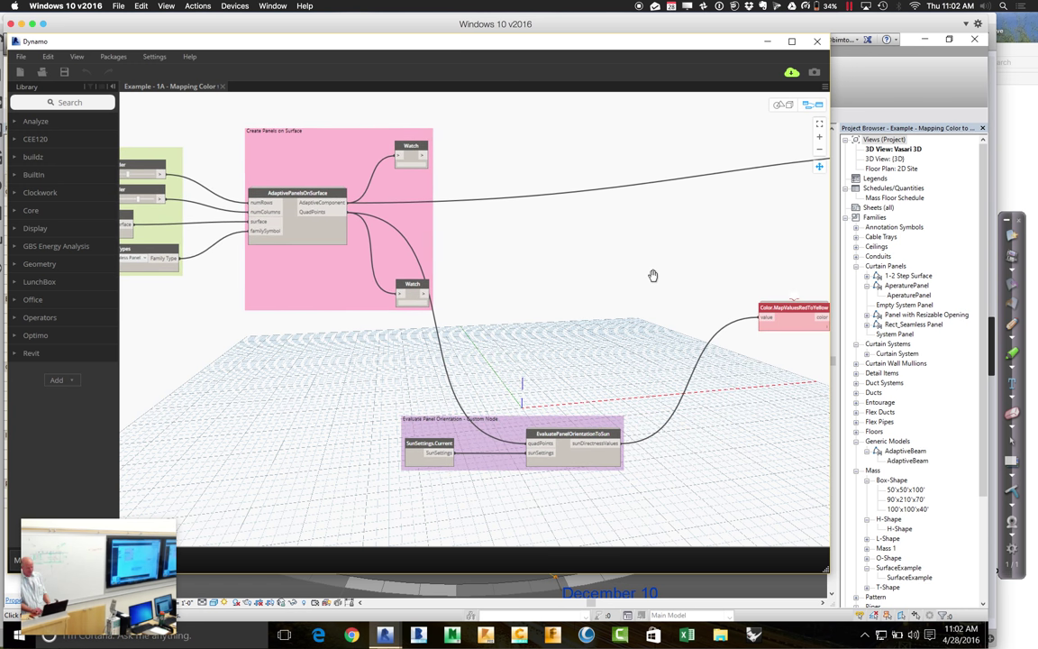
pyautogui.click(575, 436)
pyautogui.rightClick(575, 437)
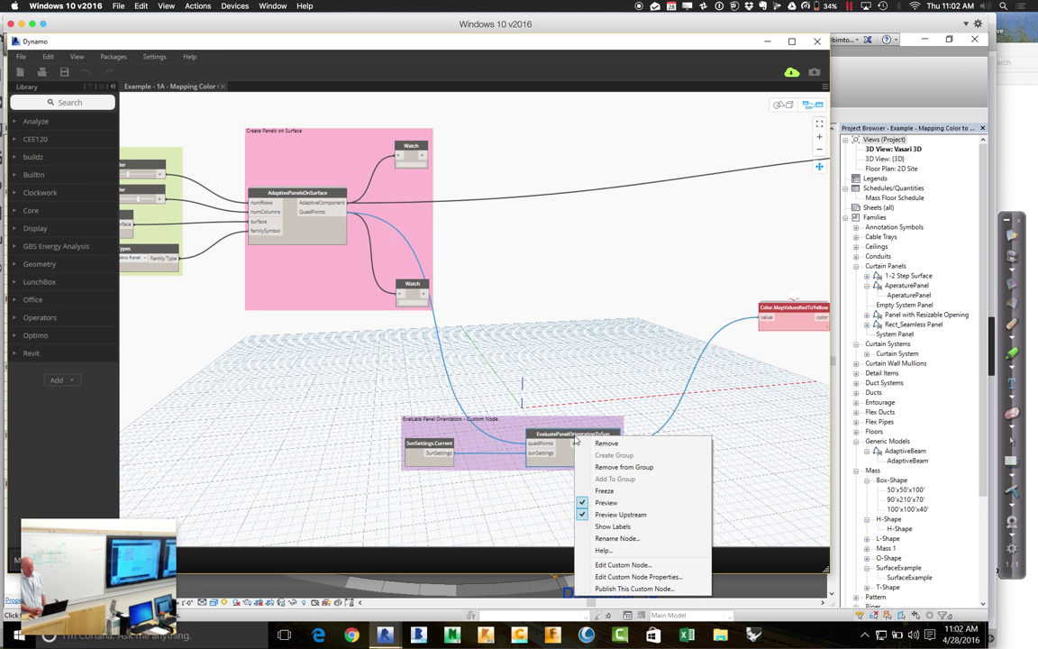
pyautogui.click(616, 565)
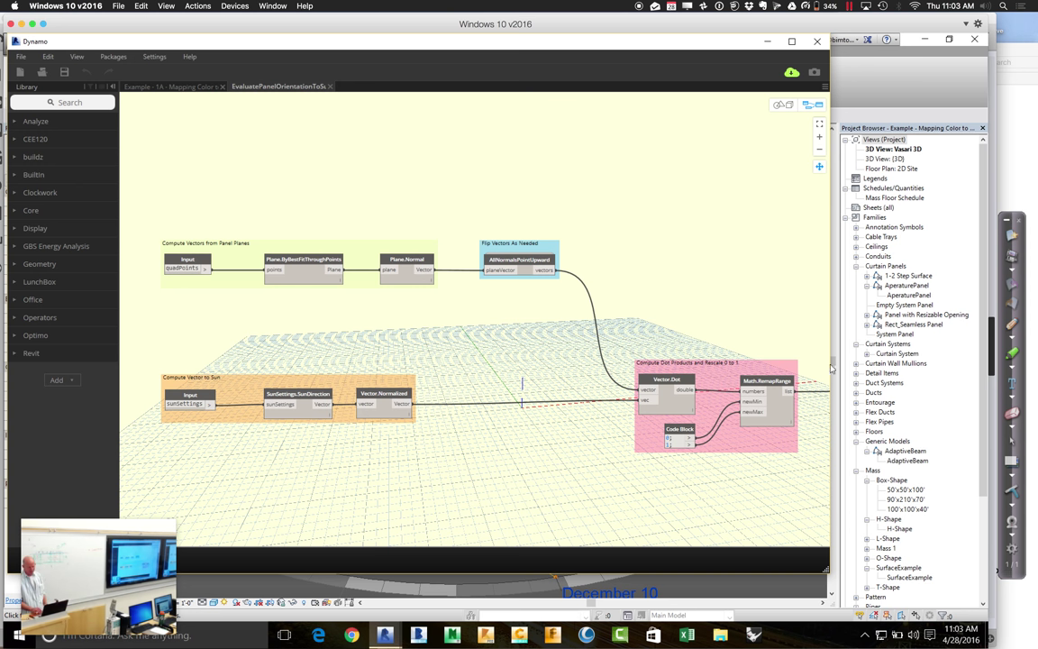
pyautogui.moveTo(772, 190); pyautogui.dragTo(679, 174)
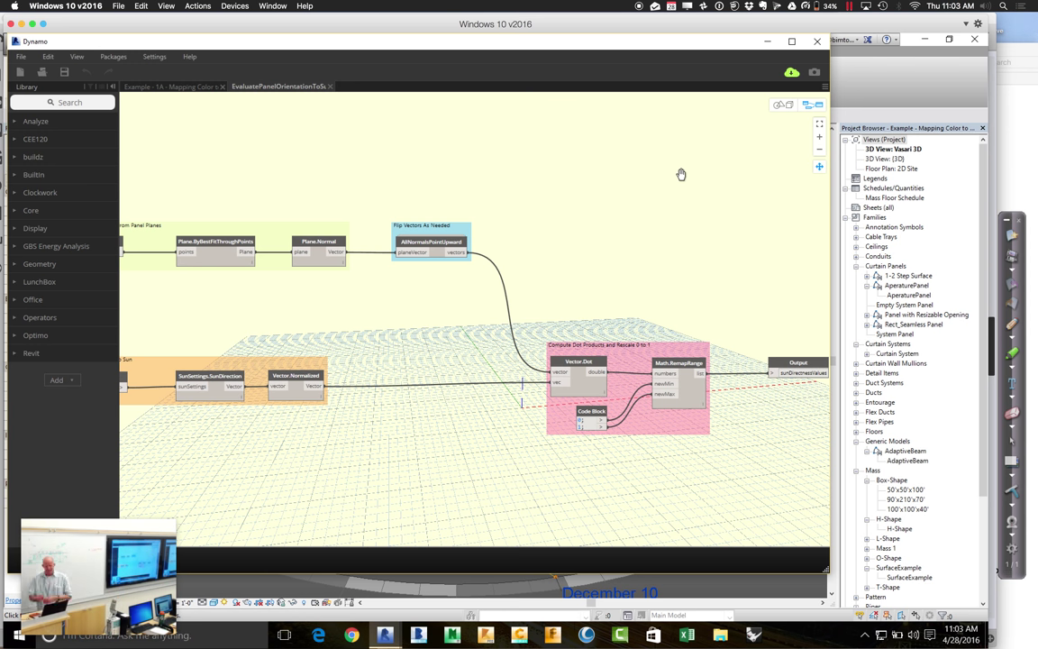
pyautogui.moveTo(679, 172); pyautogui.dragTo(712, 175)
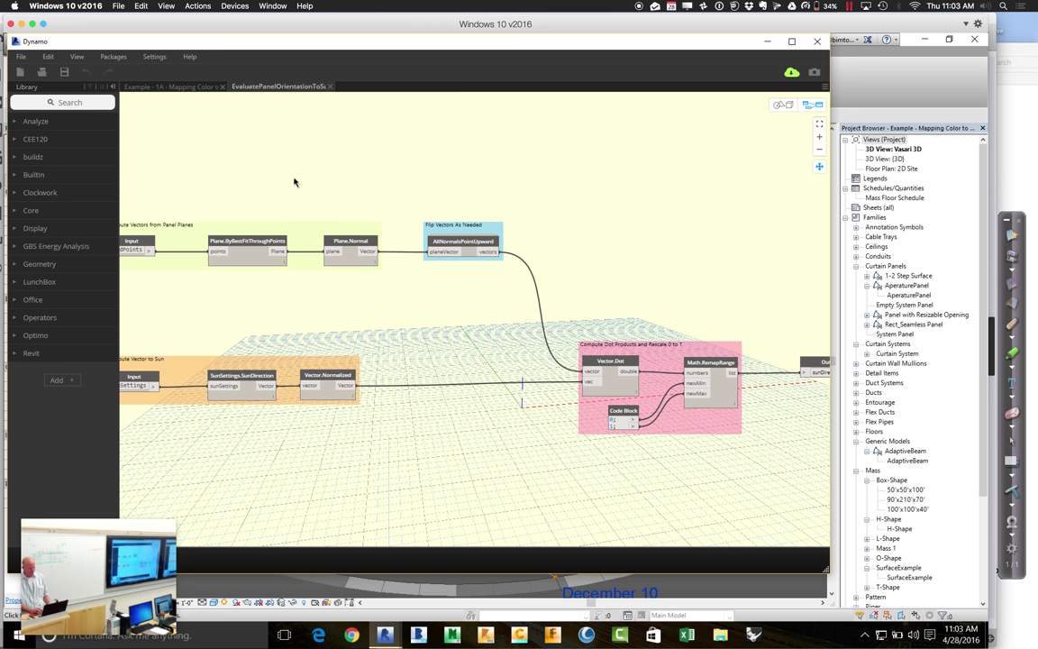
# Copy the custom node's internal nodes, without its inputs and output, into the Example - 1A graph and place them below the Evaluate Panel Orientation group.
pyautogui.moveTo(262, 265); pyautogui.dragTo(771, 470)
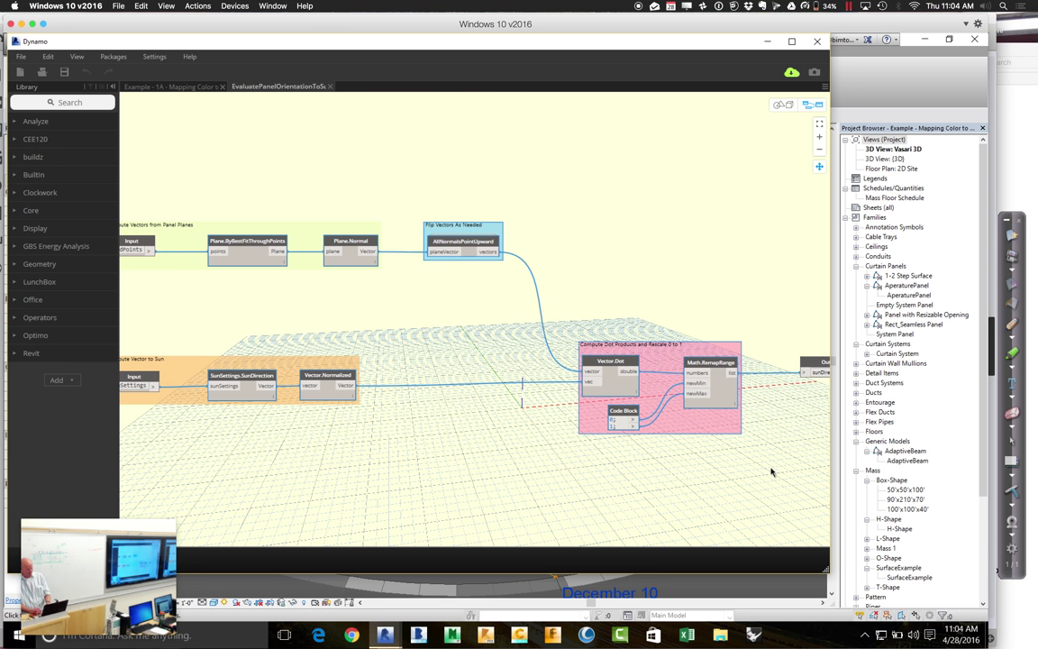
pyautogui.click(208, 87)
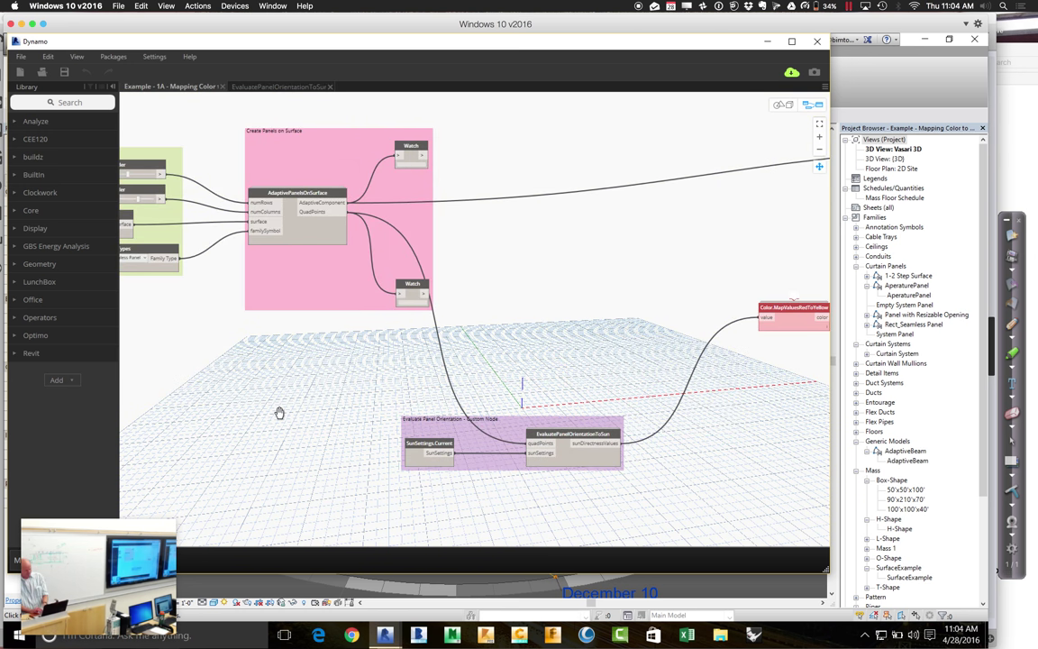
pyautogui.click(345, 402)
pyautogui.hotkey('ctrl', 'v')
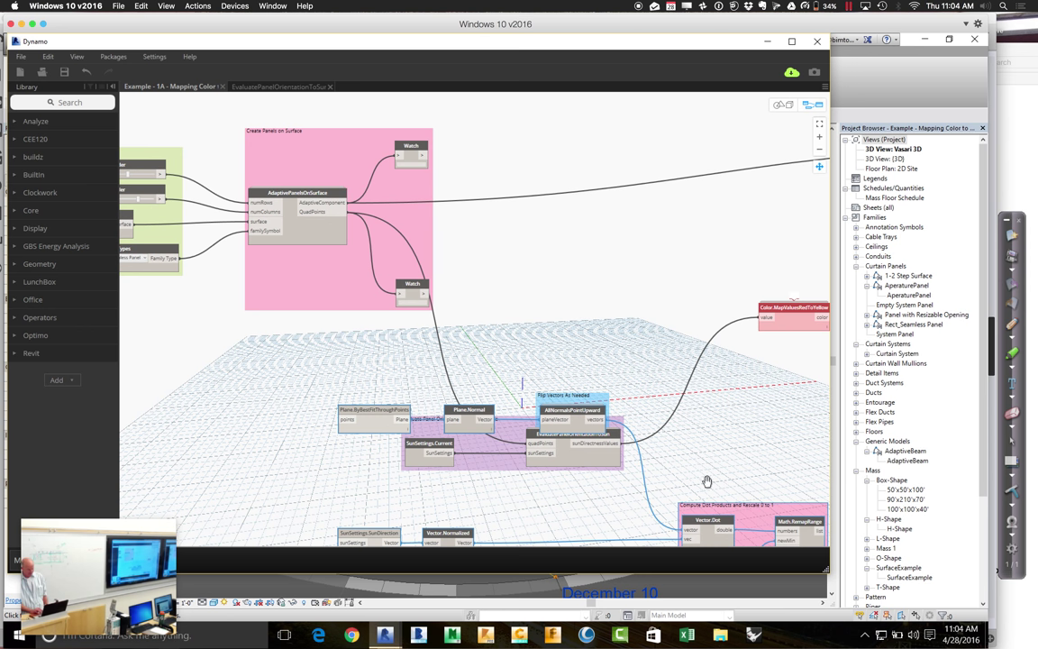
pyautogui.moveTo(743, 435); pyautogui.dragTo(691, 333)
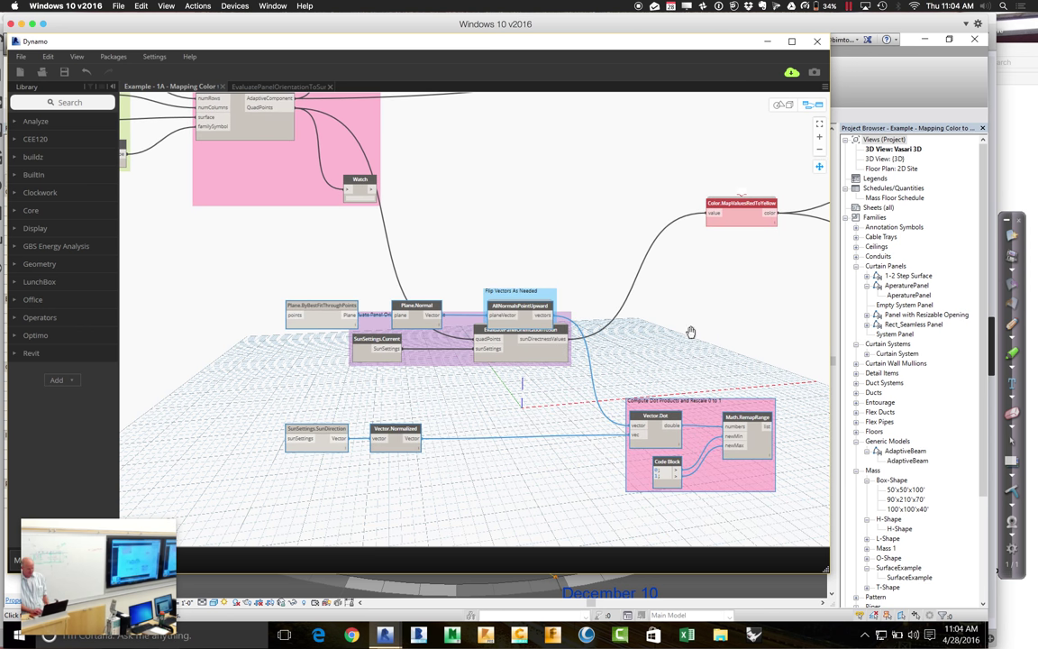
pyautogui.moveTo(710, 413); pyautogui.dragTo(694, 370)
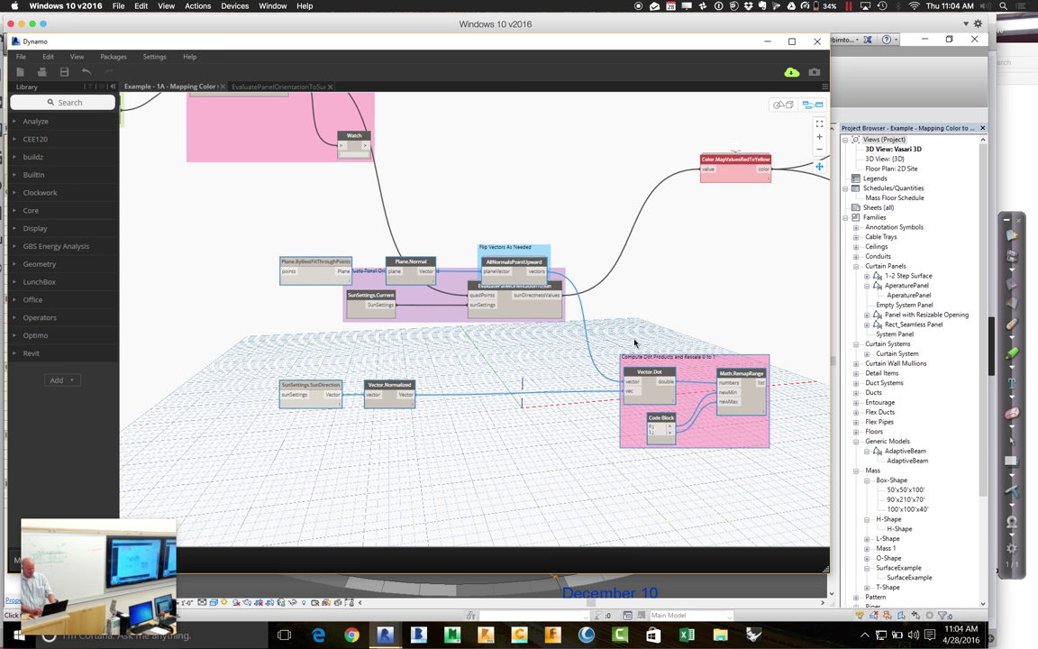
pyautogui.moveTo(649, 382); pyautogui.dragTo(655, 457)
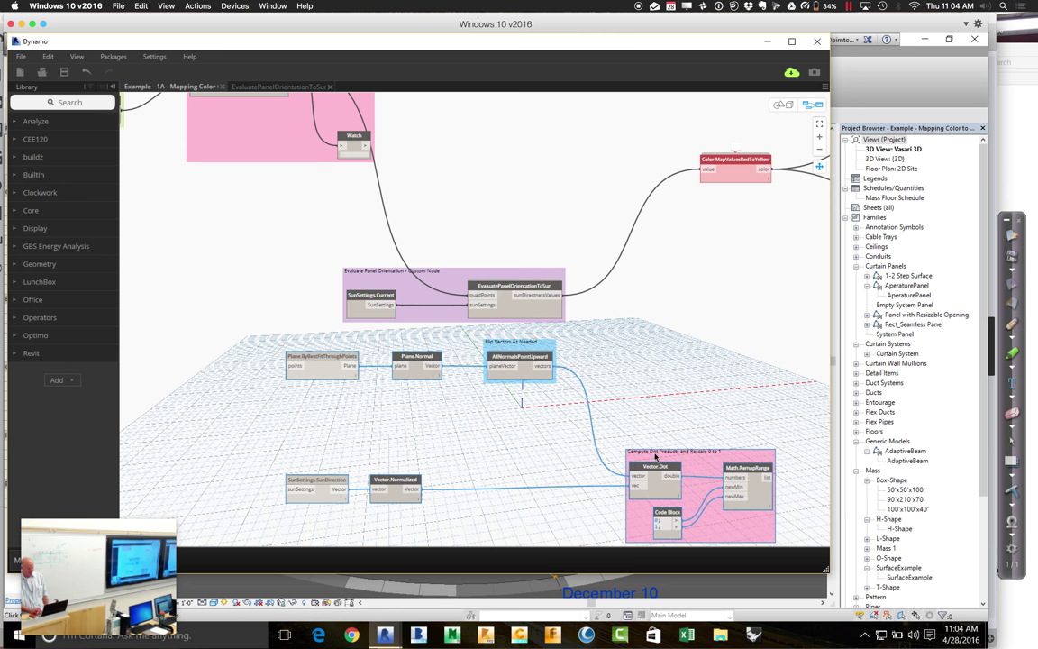
pyautogui.click(432, 434)
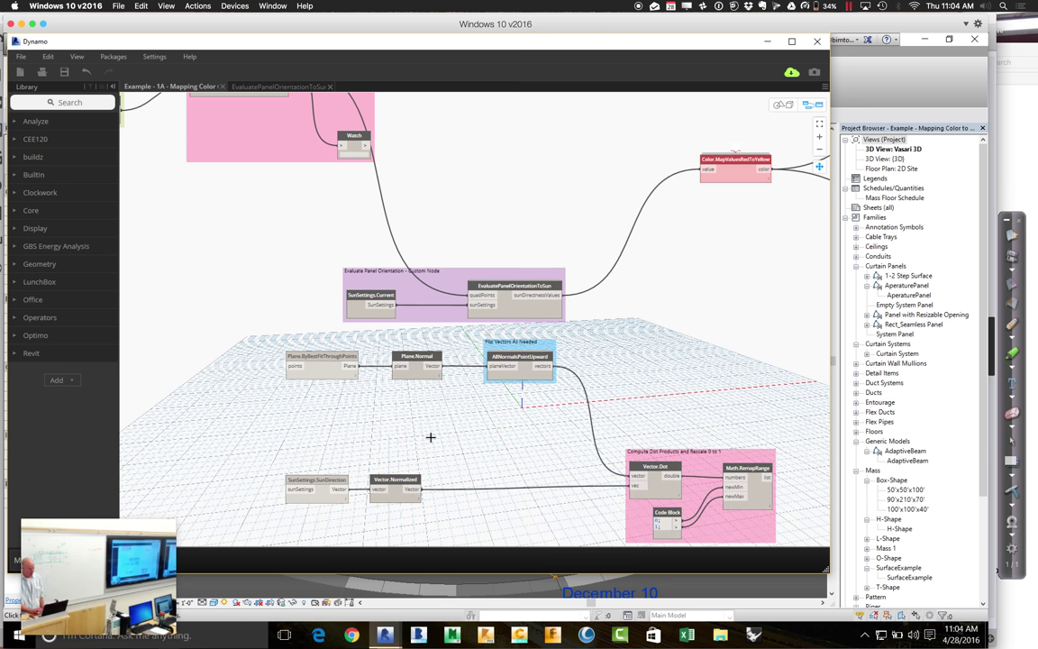
# Disconnect the quadPoints input of EvaluatePanelOrientationToSun and wire SunSettings.Current into the sunSettings input of the copied SunSettings.SunDirection node.
pyautogui.click(472, 295)
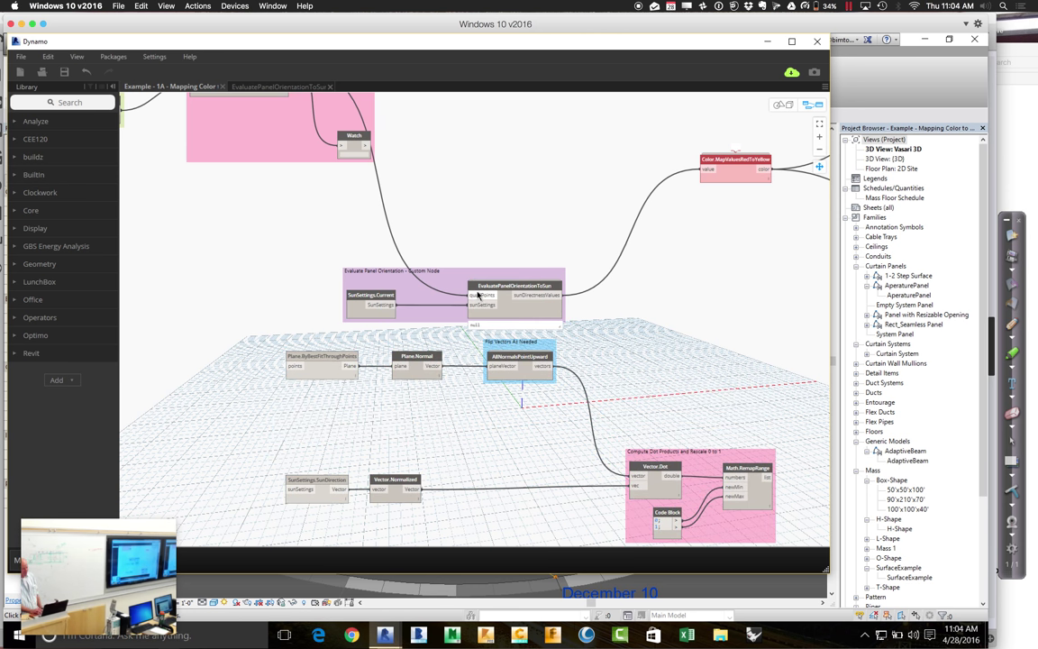
pyautogui.click(429, 251)
pyautogui.moveTo(374, 306); pyautogui.dragTo(293, 235)
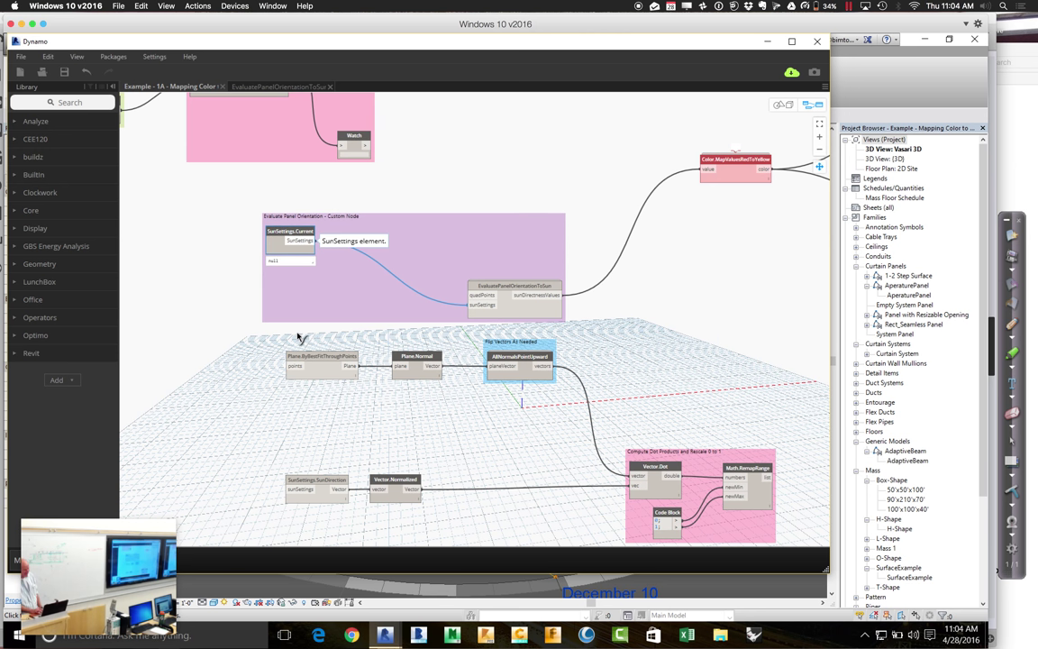
pyautogui.click(310, 241)
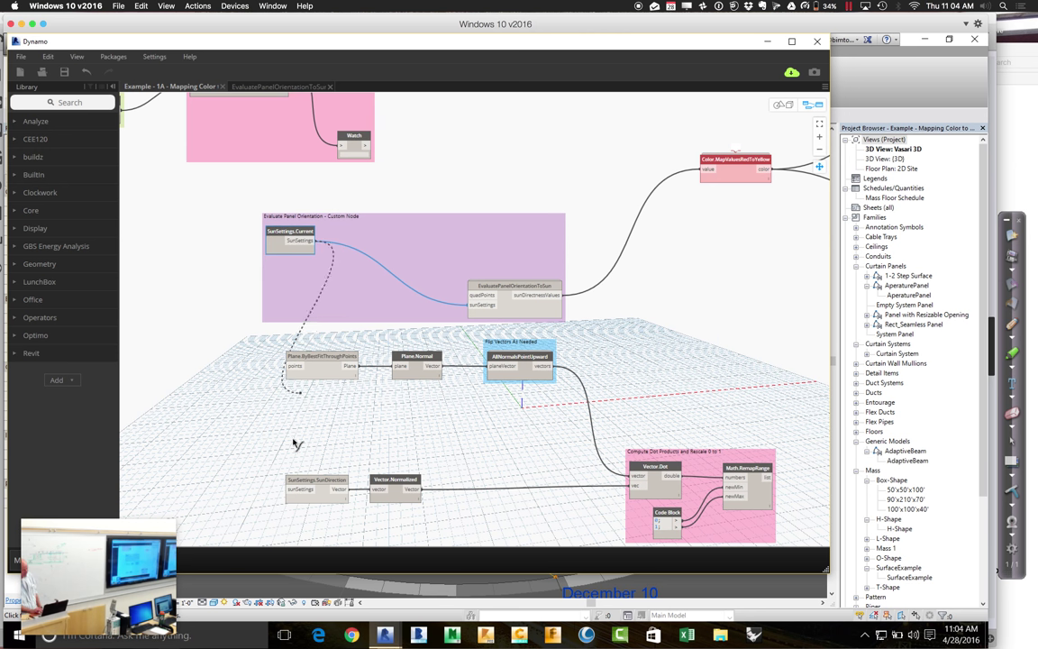
pyautogui.click(289, 490)
# Remove the EvaluatePanelOrientationToSun node and move SunSettings.Current beside the SunSettings.SunDirection node.
pyautogui.click(498, 286)
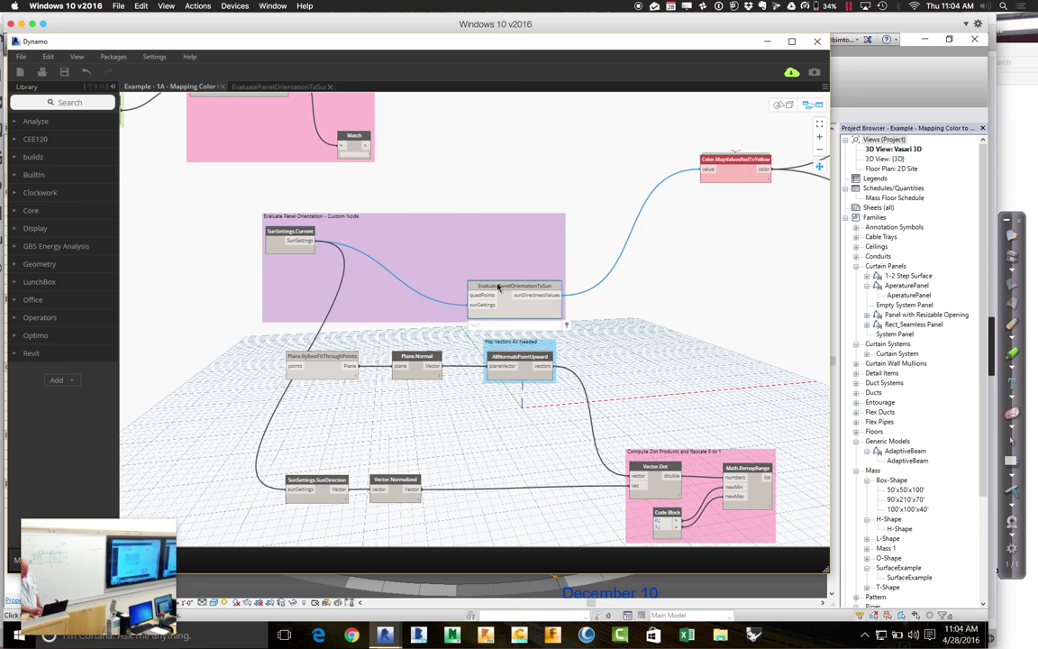
pyautogui.rightClick(498, 288)
pyautogui.click(531, 291)
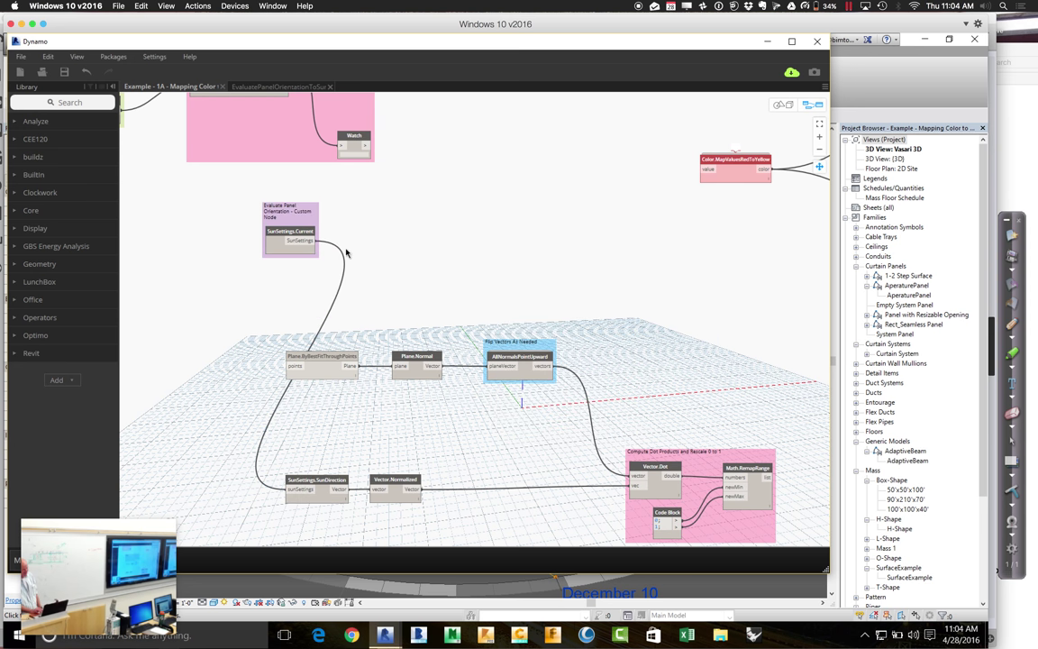
pyautogui.moveTo(295, 234); pyautogui.dragTo(210, 469)
# Connect the QuadPoints output of AdaptivePanelsOnSurface to the points input of Plane.ByBestFitThroughPoints.
pyautogui.scroll(-5, 387, 232)
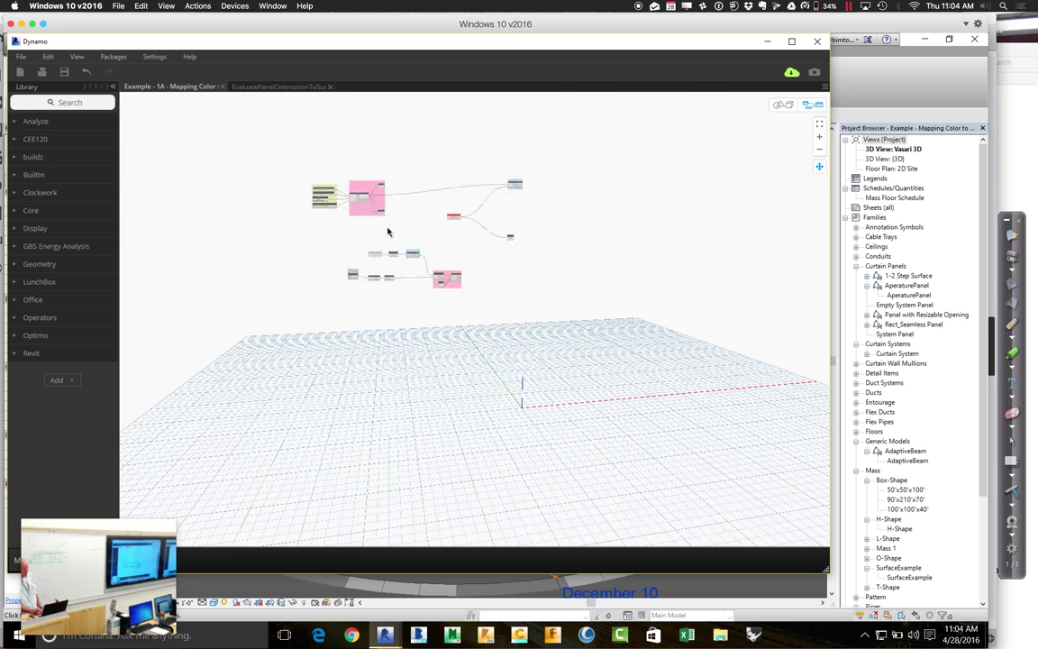
pyautogui.scroll(5, 388, 232)
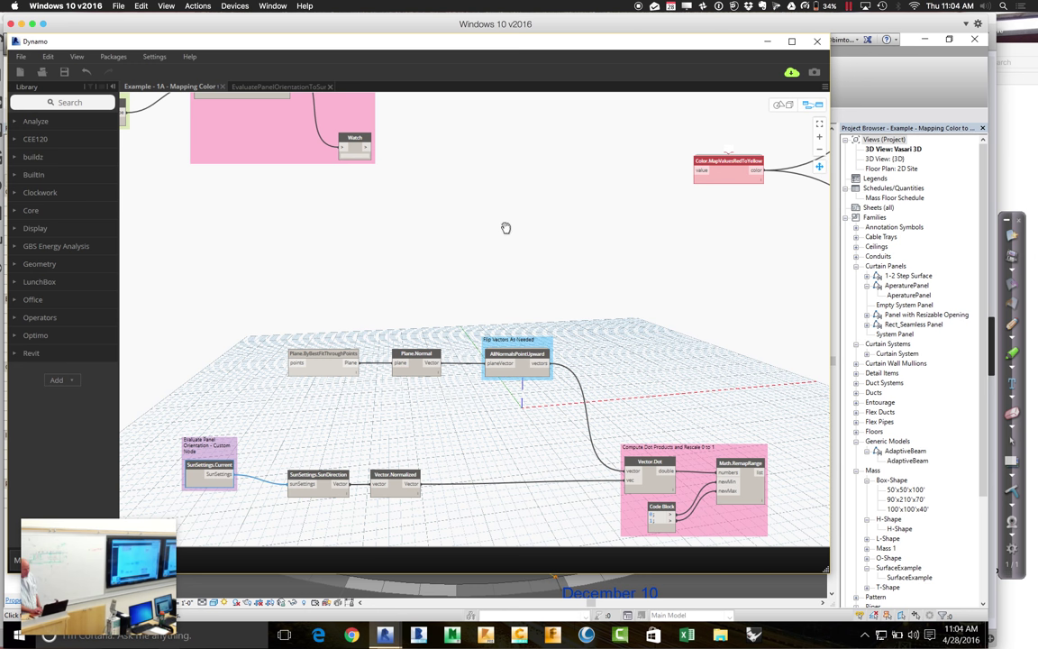
pyautogui.moveTo(506, 228); pyautogui.dragTo(574, 322, button='middle')
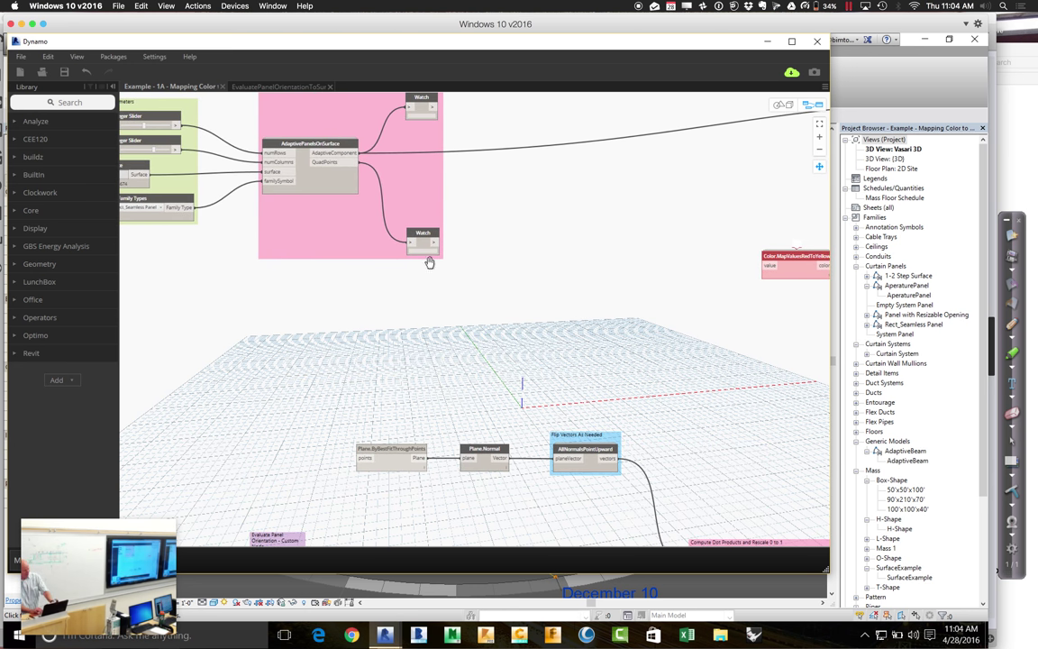
pyautogui.moveTo(351, 176)
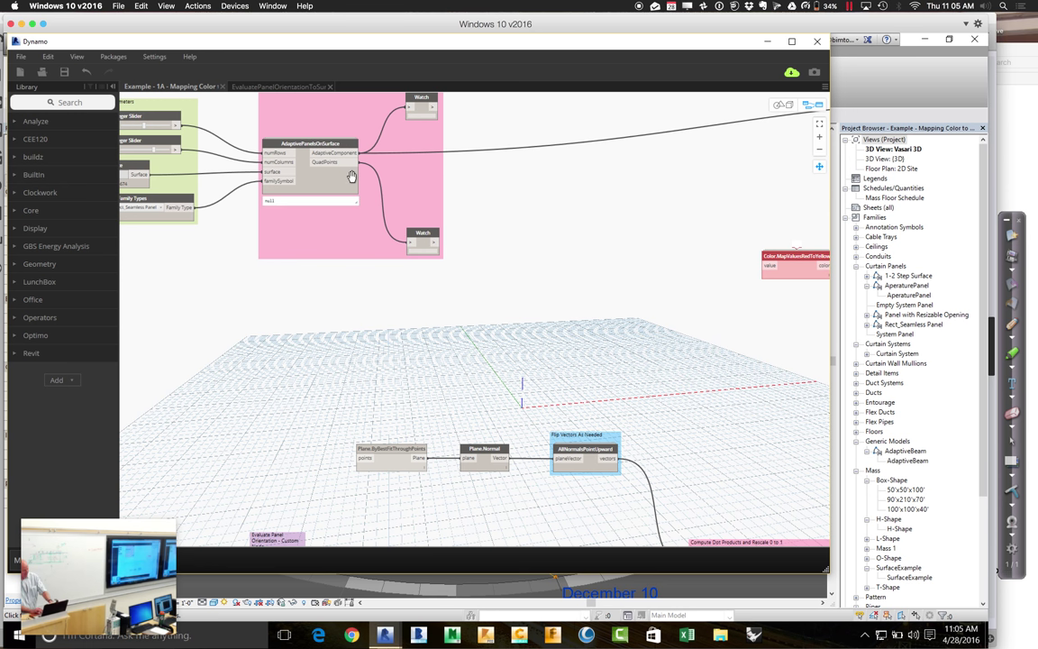
pyautogui.click(357, 162)
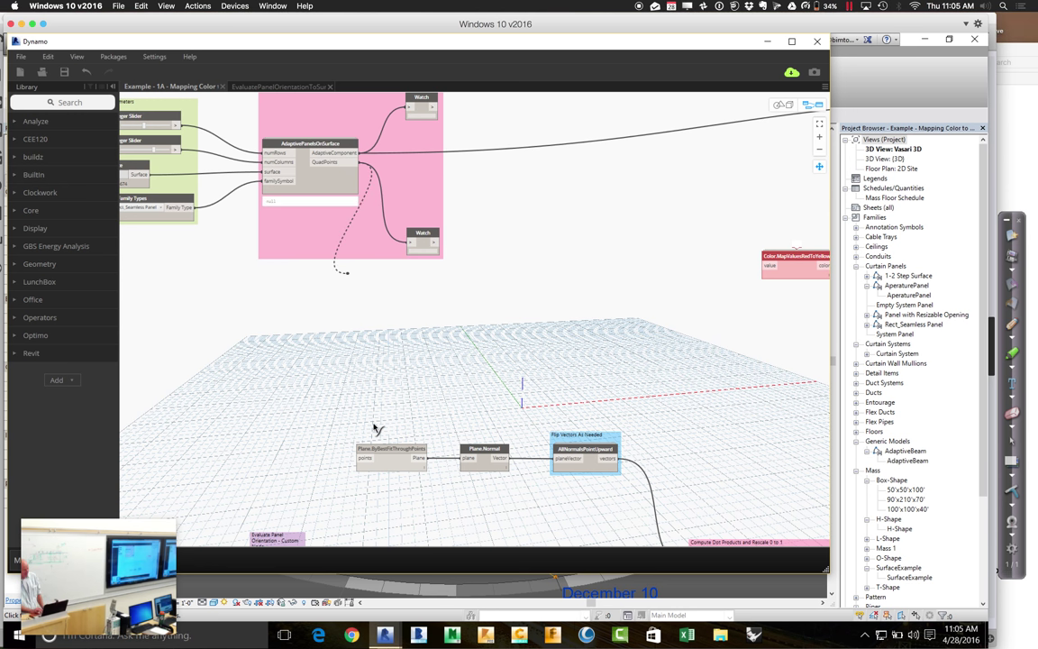
pyautogui.click(373, 460)
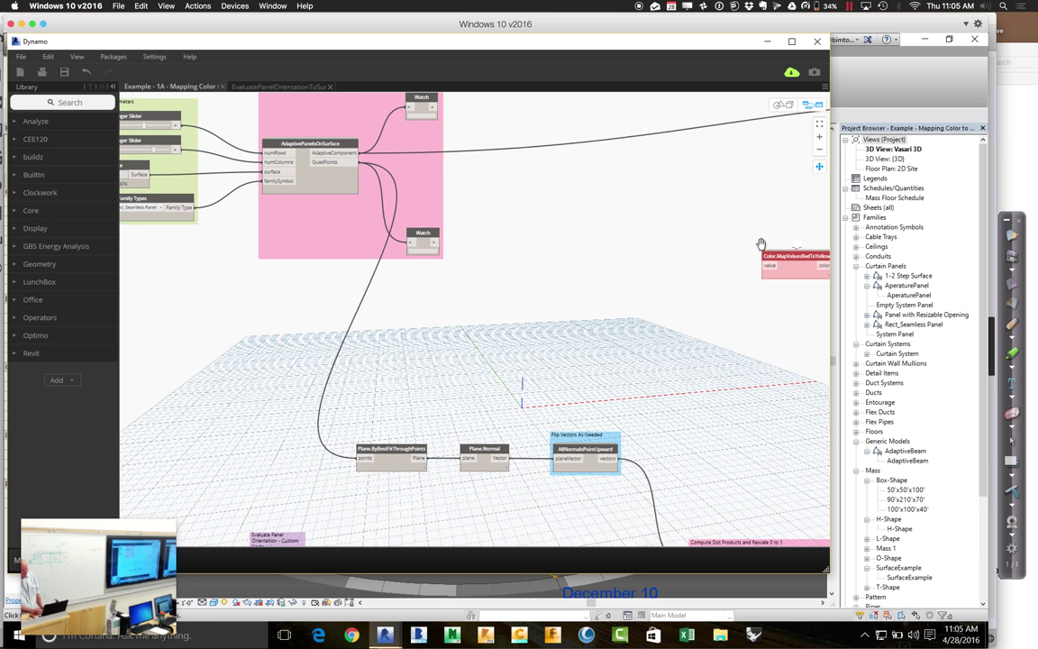
# Examine the copied node chain from plane normals and sun direction through the dot product and remapping, in relation to the color mapping node.
pyautogui.moveTo(733, 287); pyautogui.dragTo(397, 178)
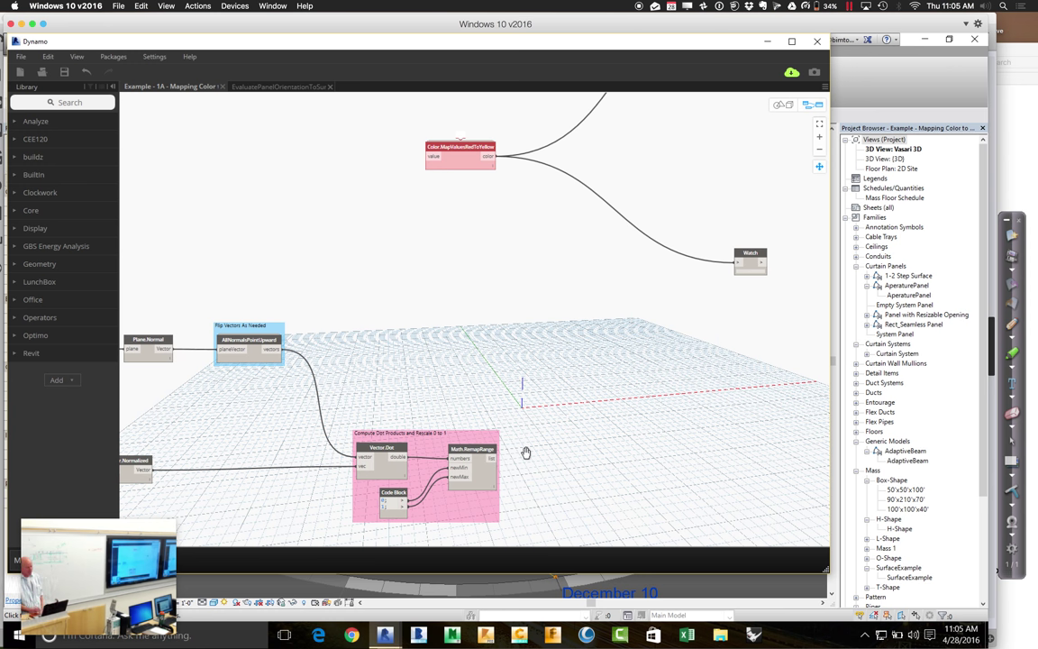
pyautogui.moveTo(539, 451); pyautogui.dragTo(776, 374)
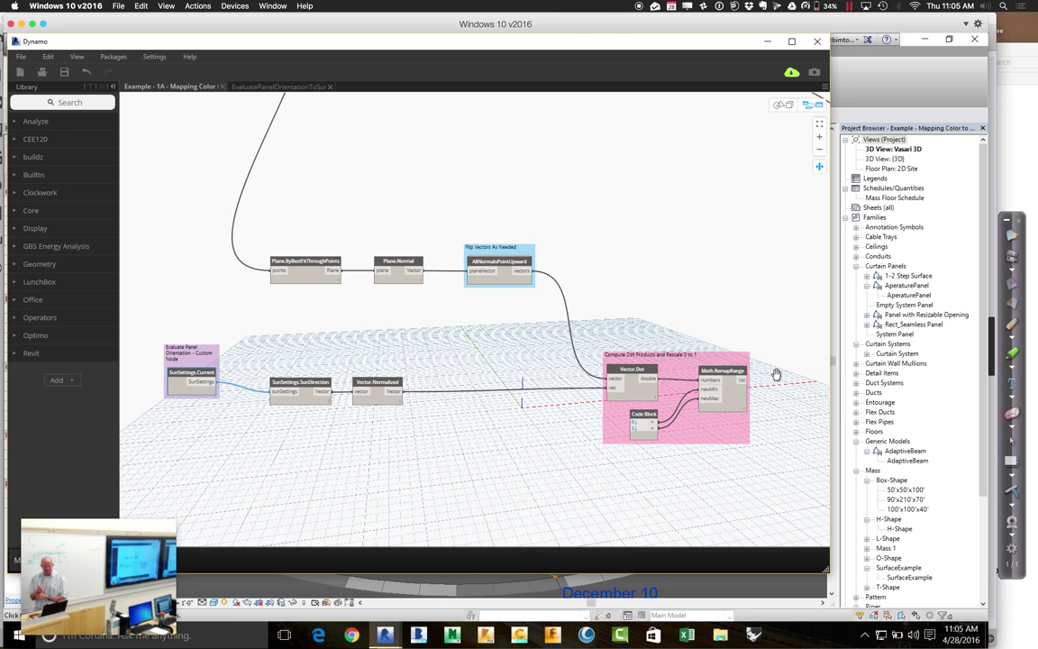
pyautogui.click(820, 142)
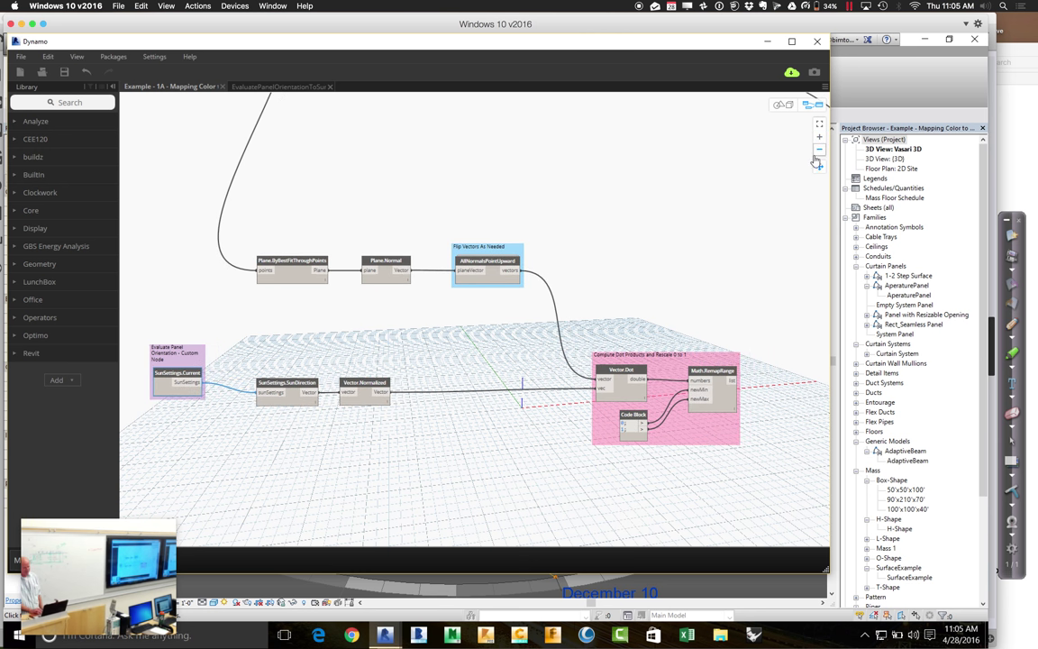
pyautogui.click(820, 151)
pyautogui.click(819, 152)
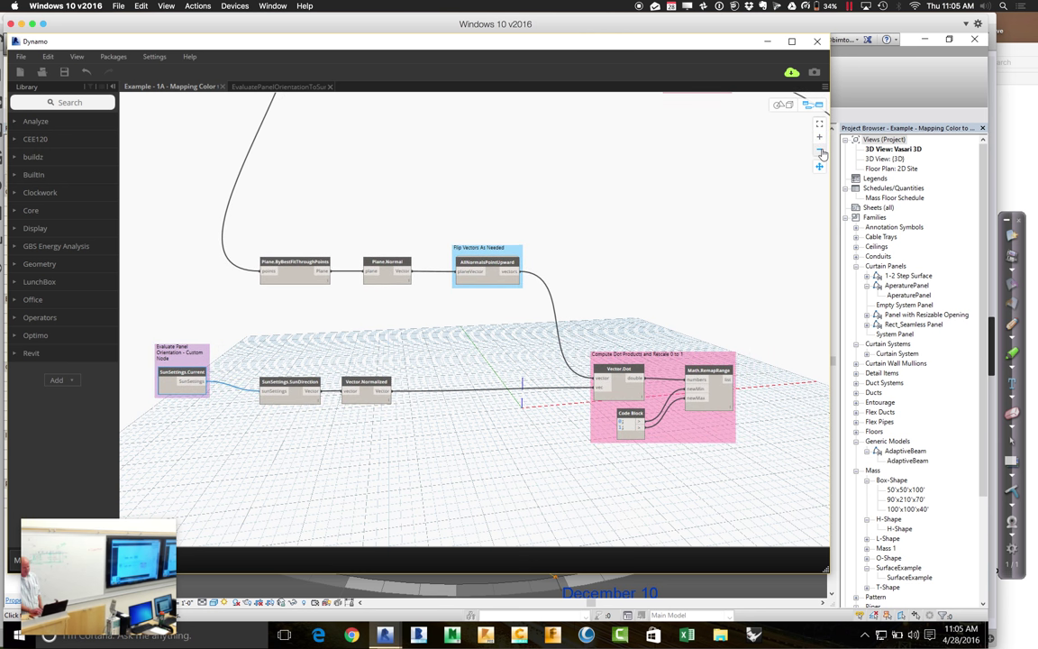
pyautogui.click(820, 151)
pyautogui.click(820, 152)
pyautogui.scroll(-5, 480, 264)
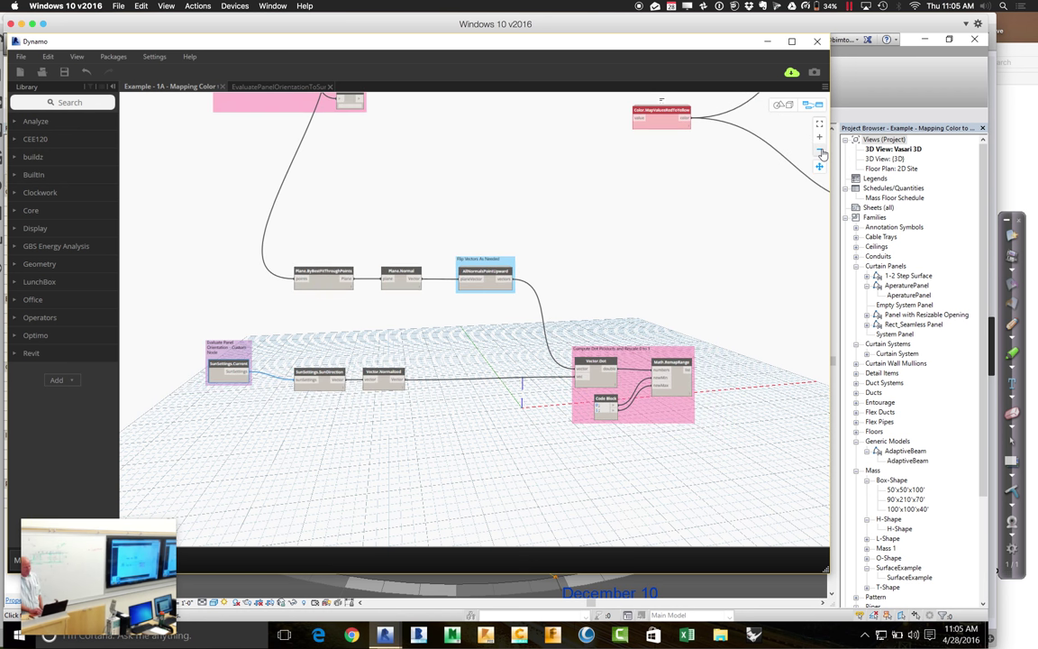
pyautogui.scroll(-1, 480, 264)
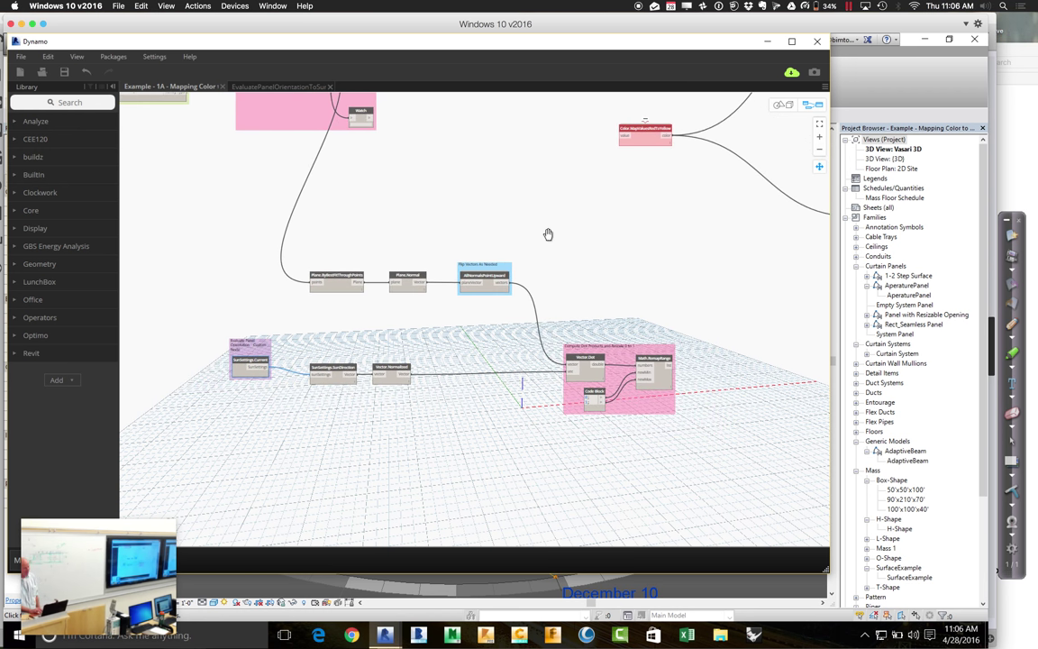
# Start creating a custom node from the chain between Plane.ByBestFitThroughPoints, SunSettings.SunDirection and Math.RemapRange, leaving out SunSettings.Current.
pyautogui.moveTo(556, 251); pyautogui.dragTo(572, 304)
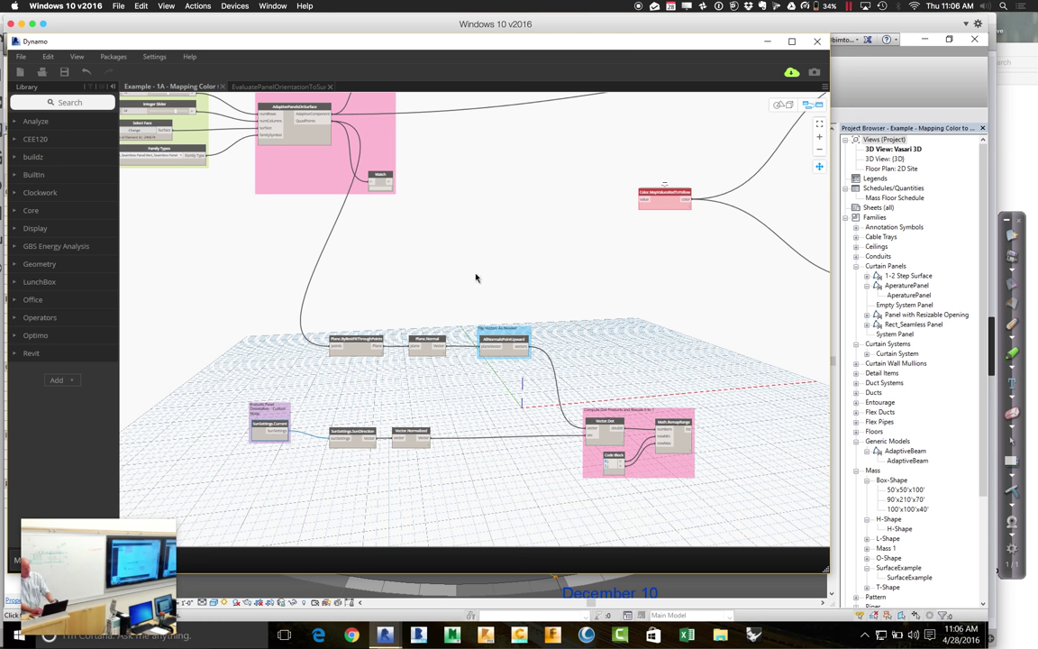
pyautogui.moveTo(322, 314); pyautogui.dragTo(709, 501)
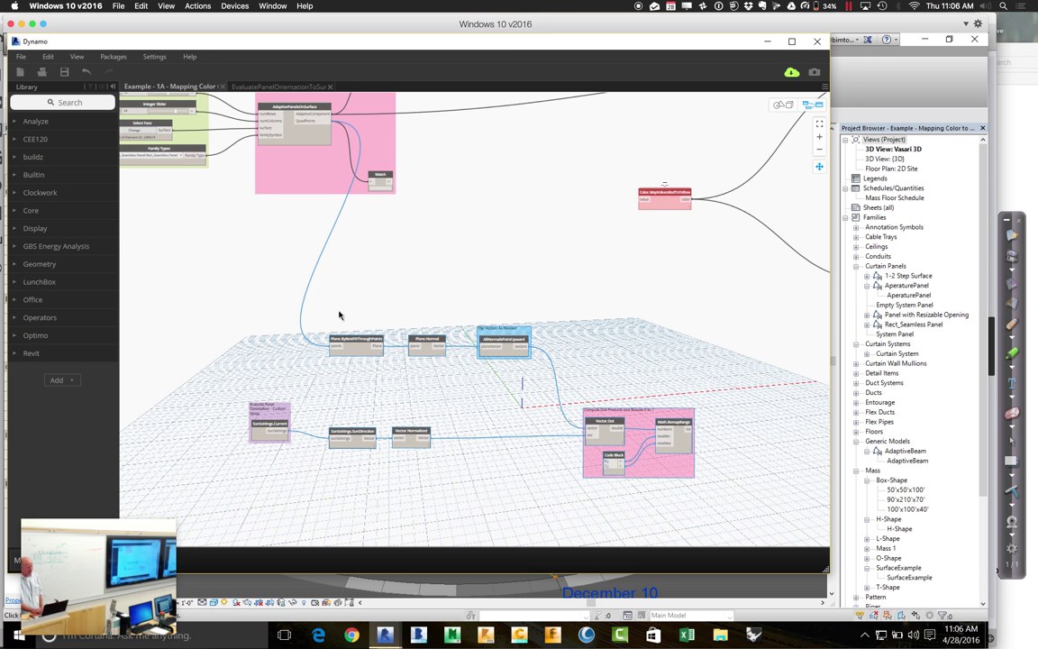
pyautogui.moveTo(325, 317); pyautogui.dragTo(703, 503)
pyautogui.rightClick(368, 344)
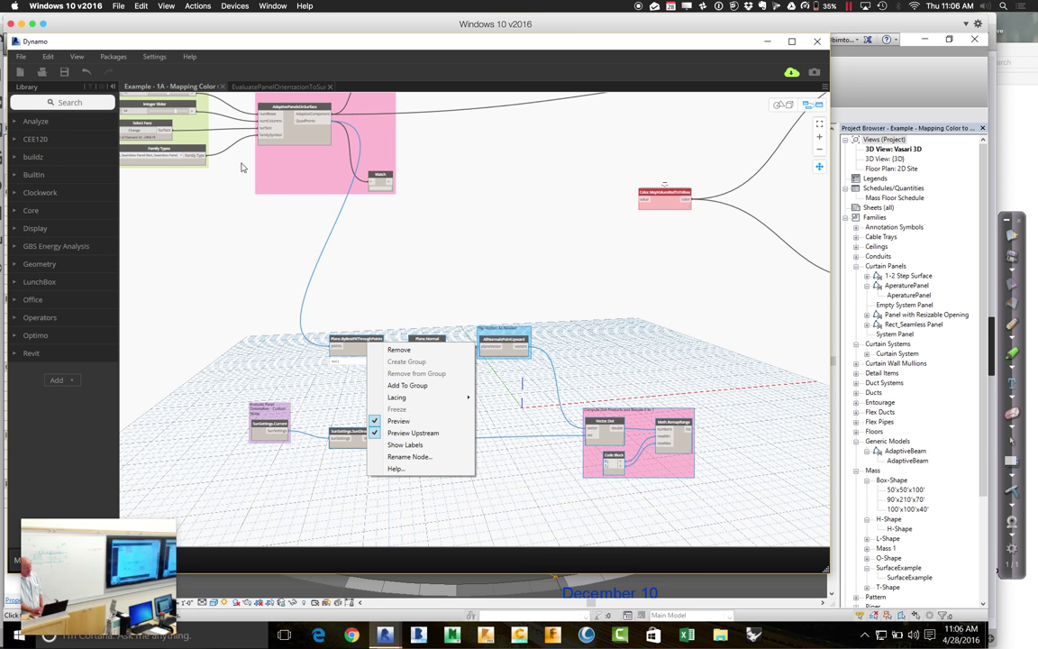
pyautogui.click(49, 57)
pyautogui.click(49, 58)
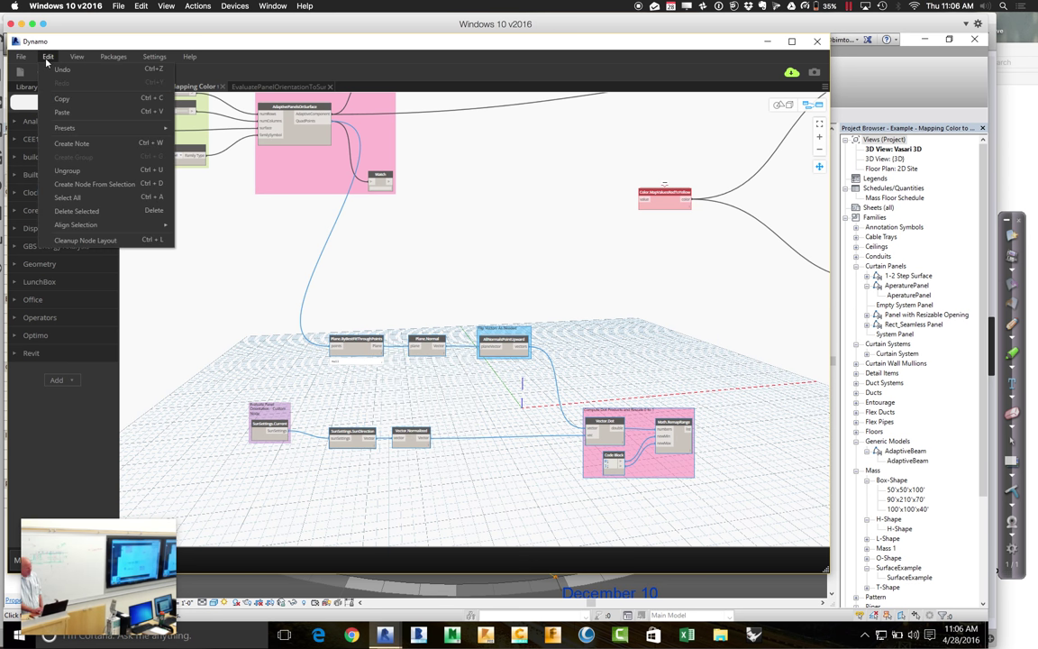
pyautogui.click(77, 186)
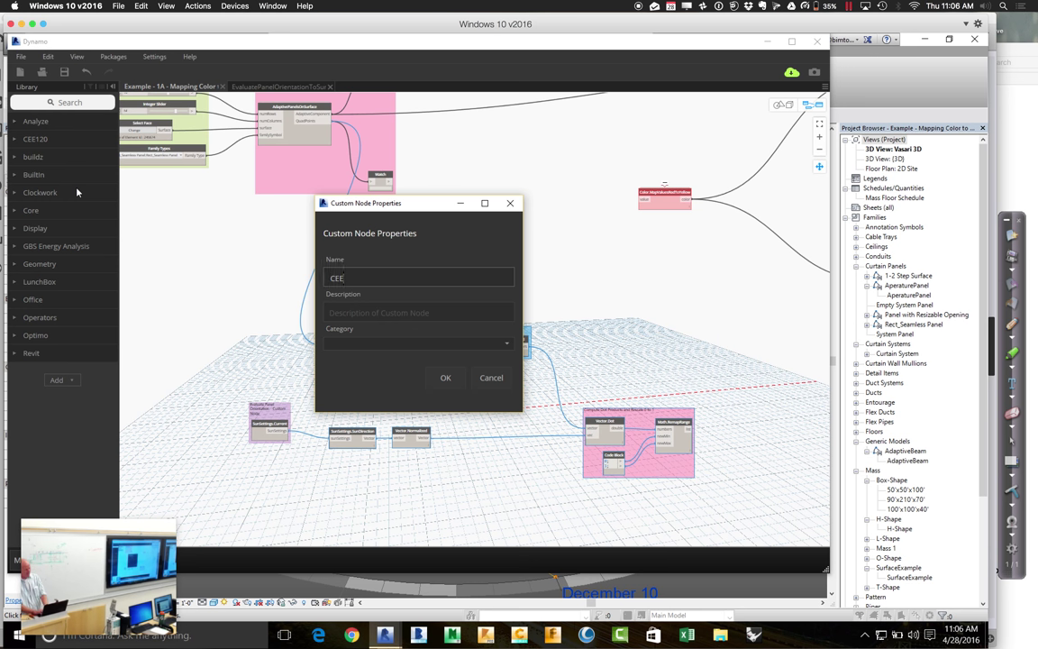
# Name the new custom node Panels.EvaluateDirectnessValuesToSun.
pyautogui.write('CEE')
pyautogui.press('BackSpace')
pyautogui.press('BackSpace')
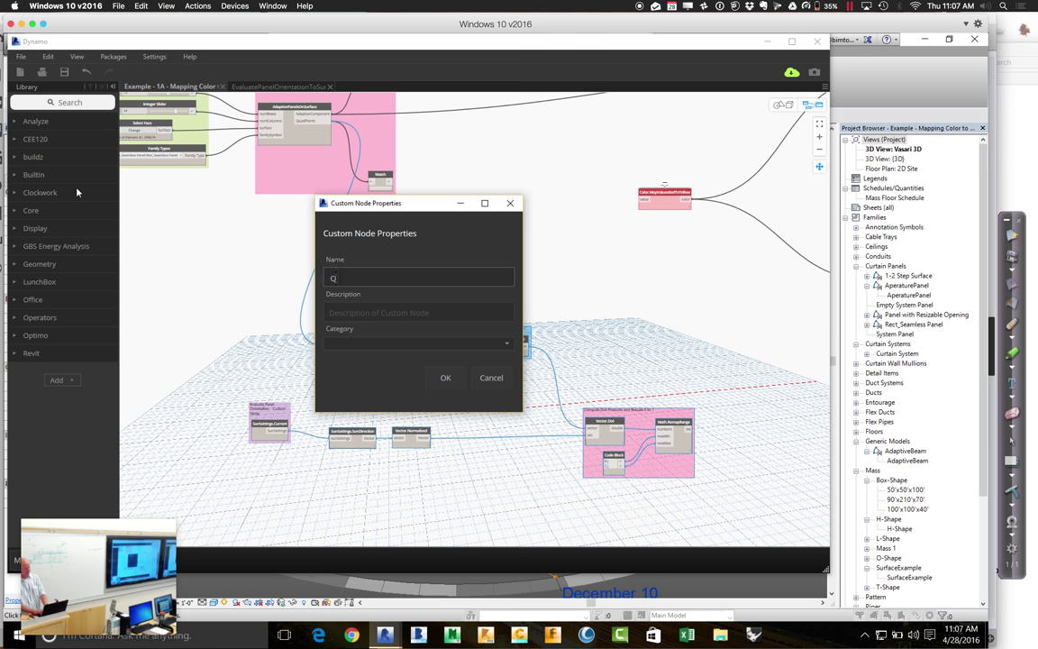
pyautogui.write('Panels.EvaluateDirectnessValuesToSun')
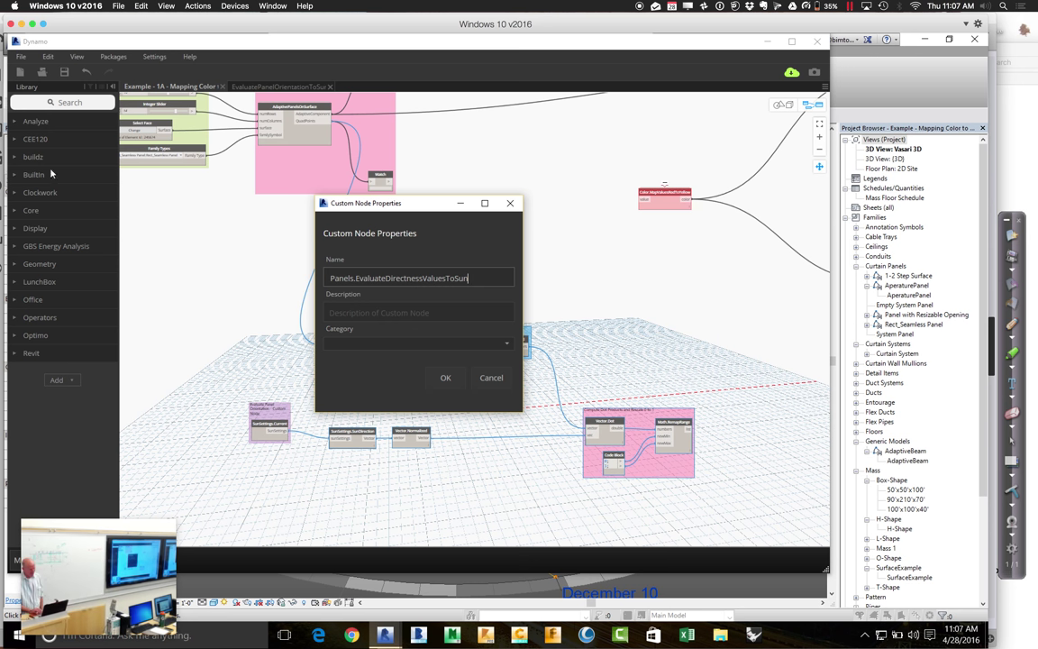
# Assign the custom node to the CEE120 category and create it.
pyautogui.click(337, 345)
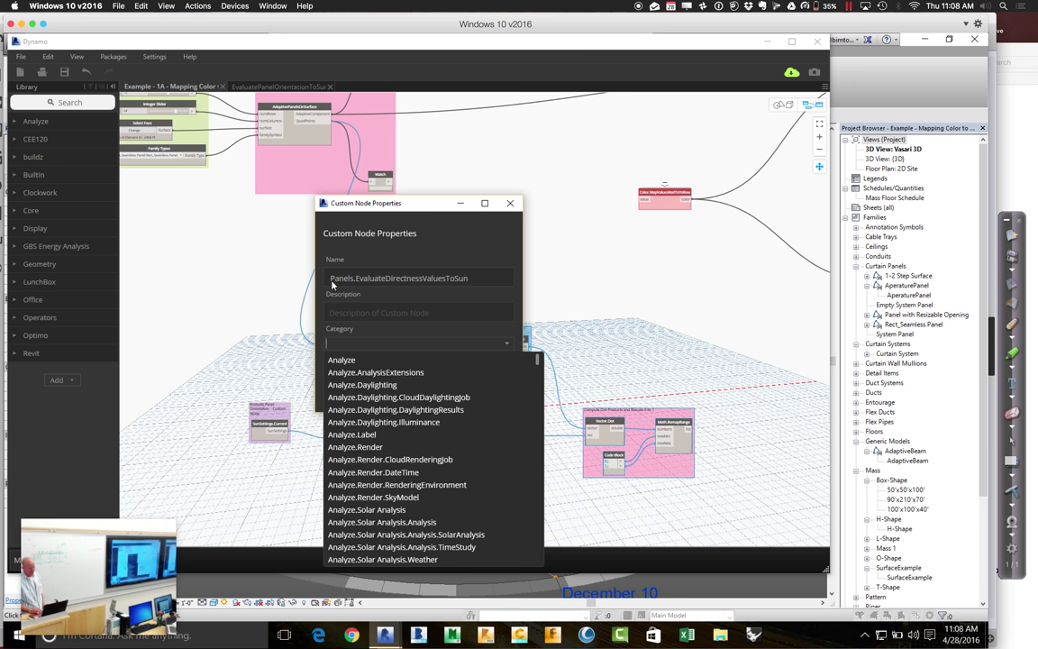
pyautogui.click(358, 346)
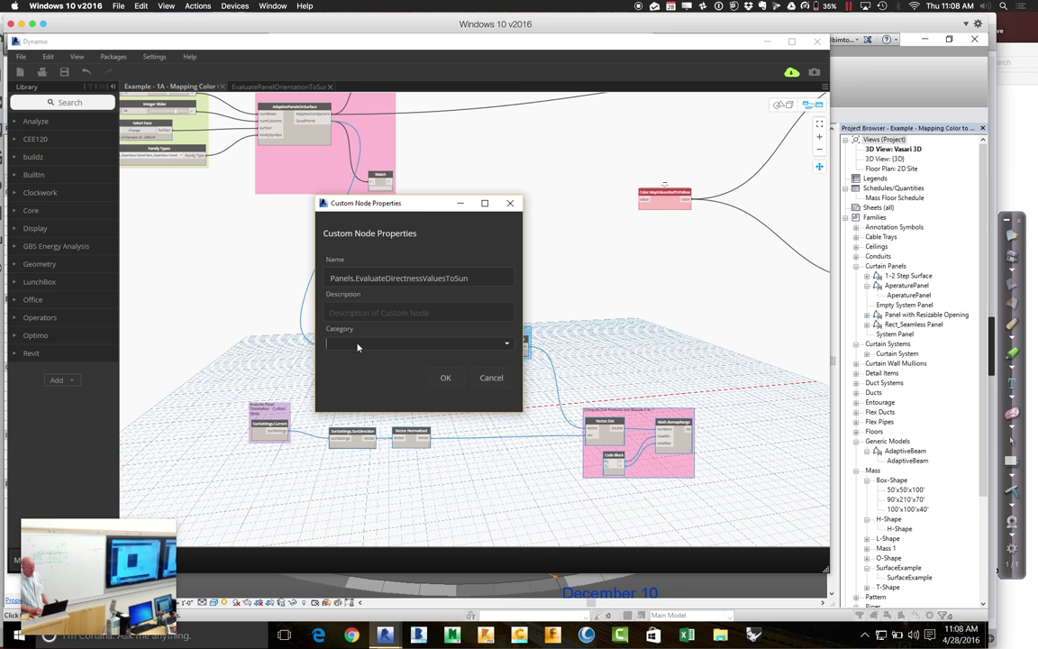
pyautogui.write('CEE120')
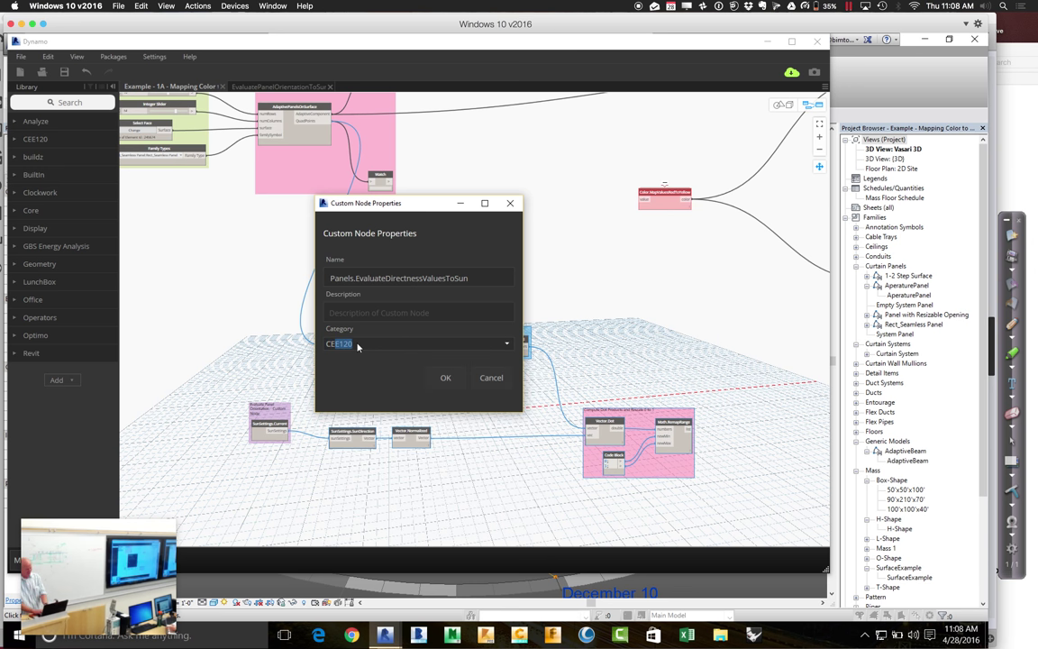
pyautogui.press('Tab')
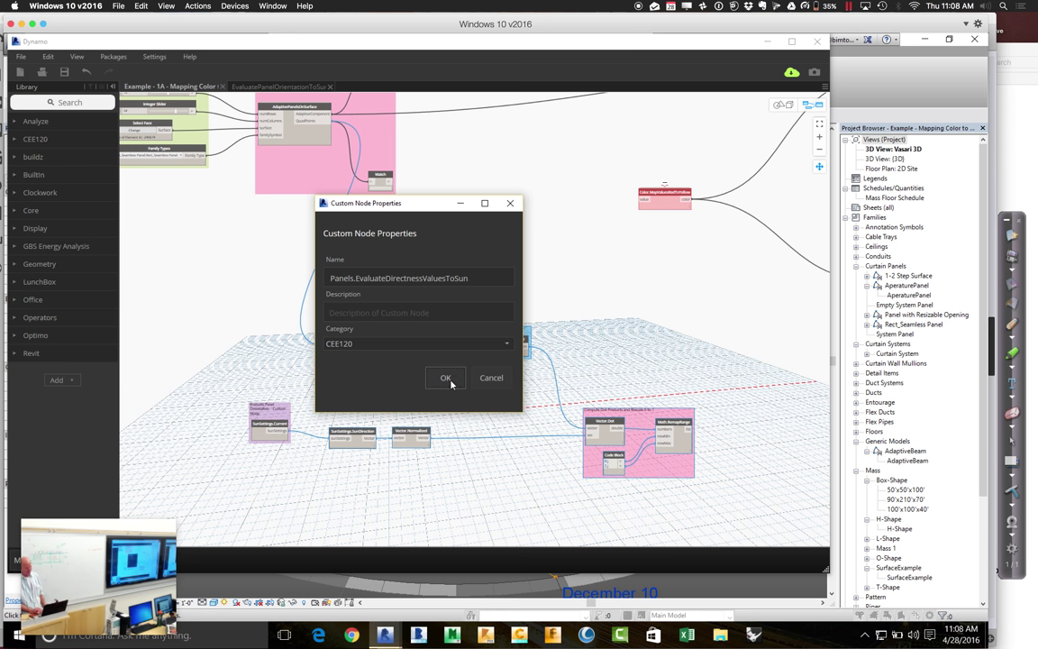
pyautogui.click(445, 378)
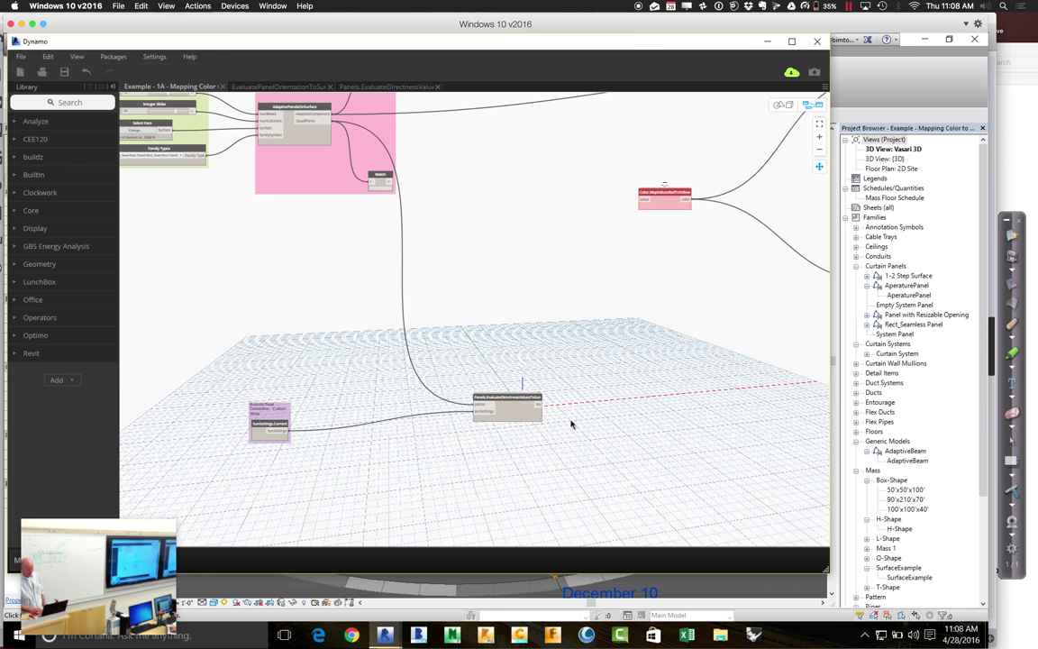
# Move the Panels.EvaluateDirectnessValuesToSun node closer to SunSettings.Current and open its definition for editing.
pyautogui.moveTo(526, 404); pyautogui.dragTo(467, 363)
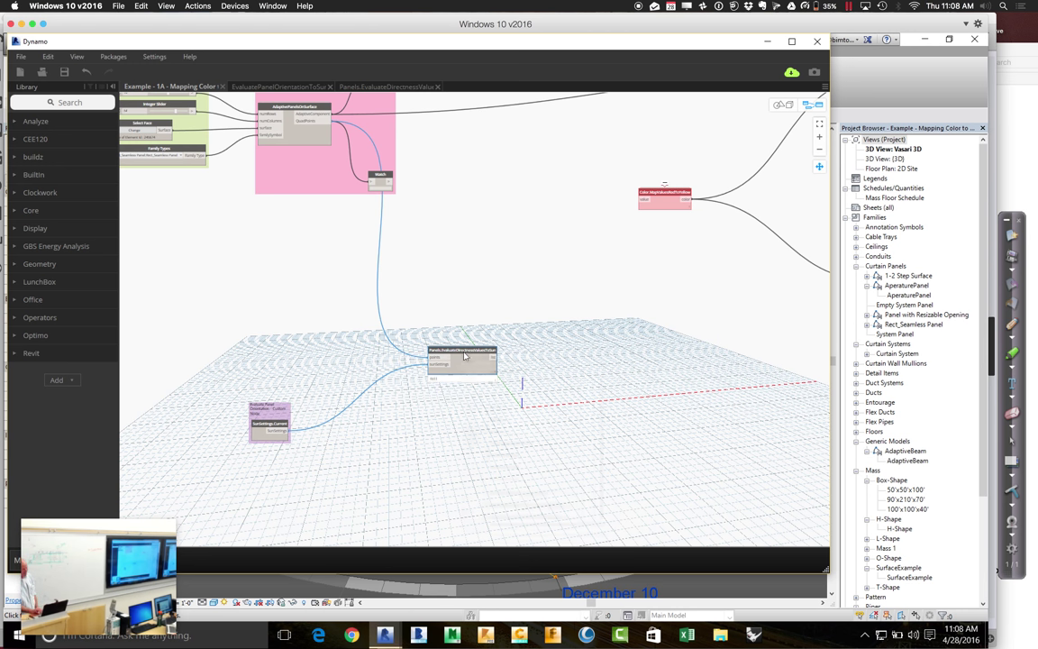
pyautogui.rightClick(465, 356)
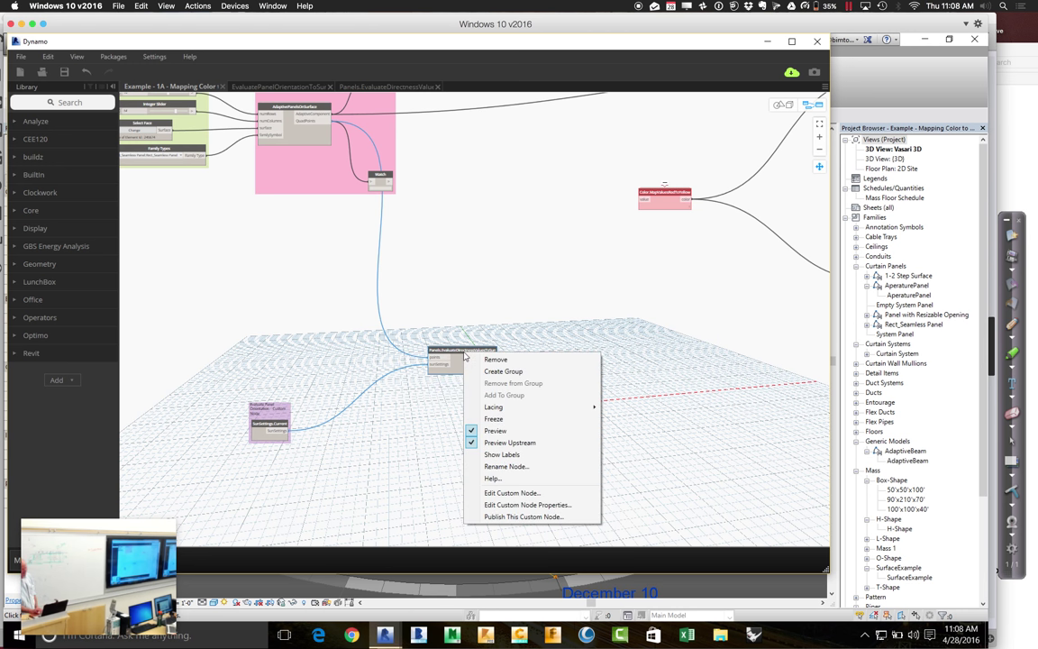
pyautogui.click(510, 493)
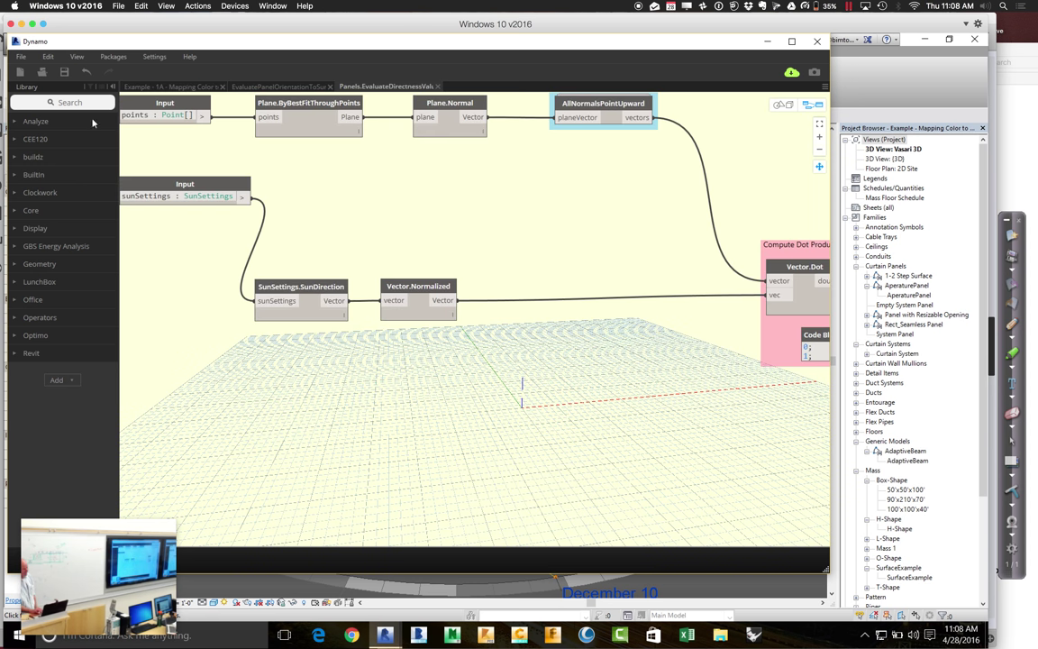
# Save the custom node as Panels.EvaluateDirectnessValuesToSun.dyf in Session 10 Dynamo Examples, folder Example 10.1 - Mapping Panel Color to Orientation.
pyautogui.click(23, 59)
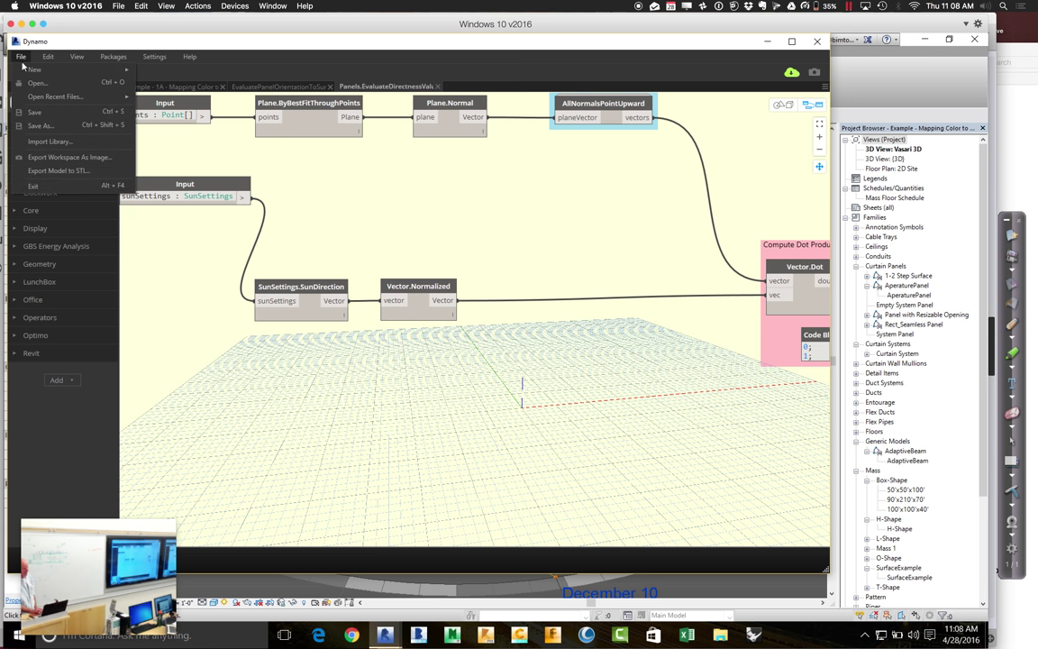
pyautogui.click(36, 114)
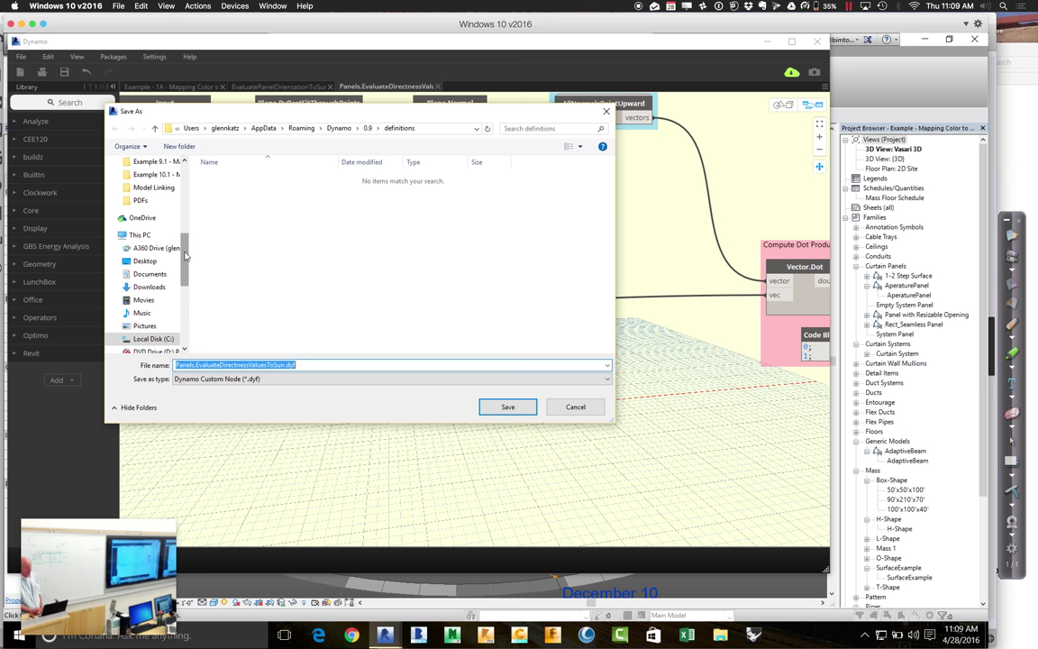
pyautogui.scroll(5, 187, 162)
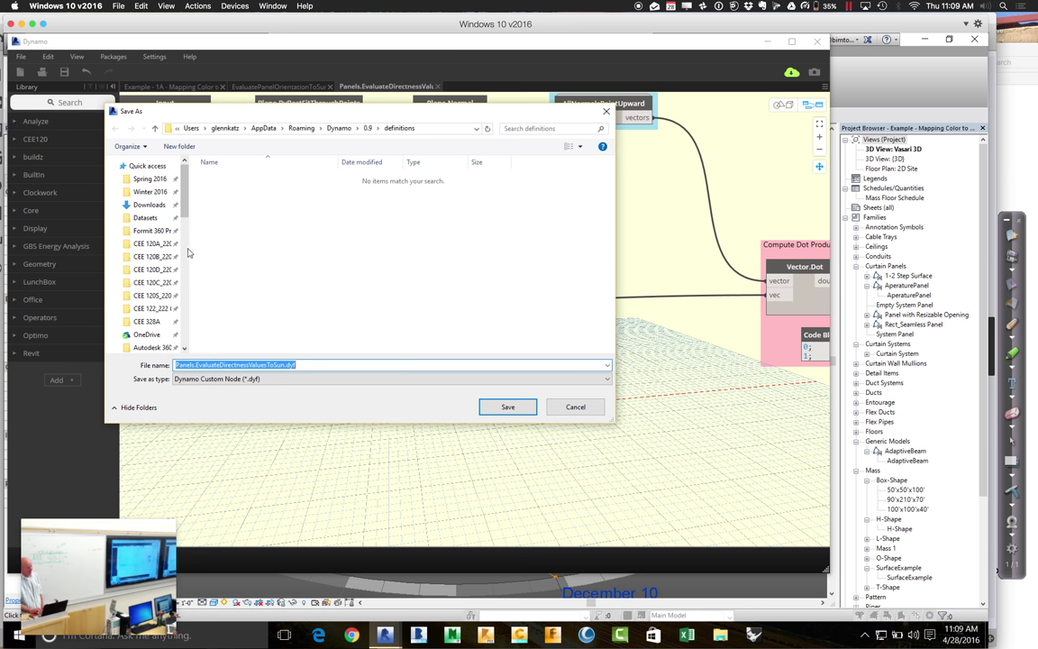
pyautogui.moveTo(194, 248); pyautogui.dragTo(219, 246)
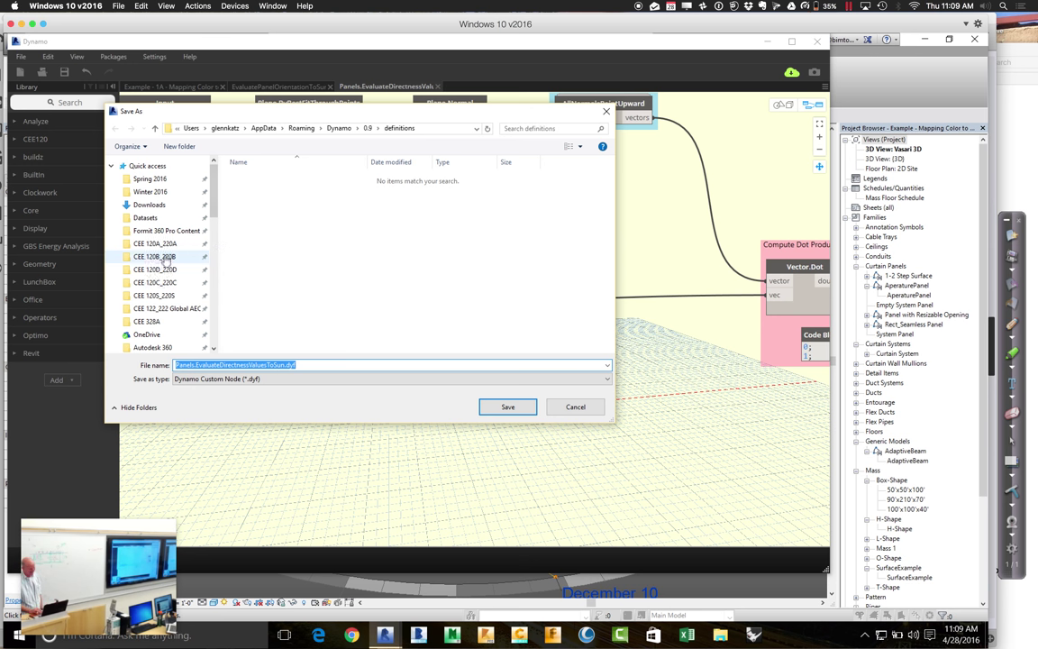
pyautogui.click(162, 180)
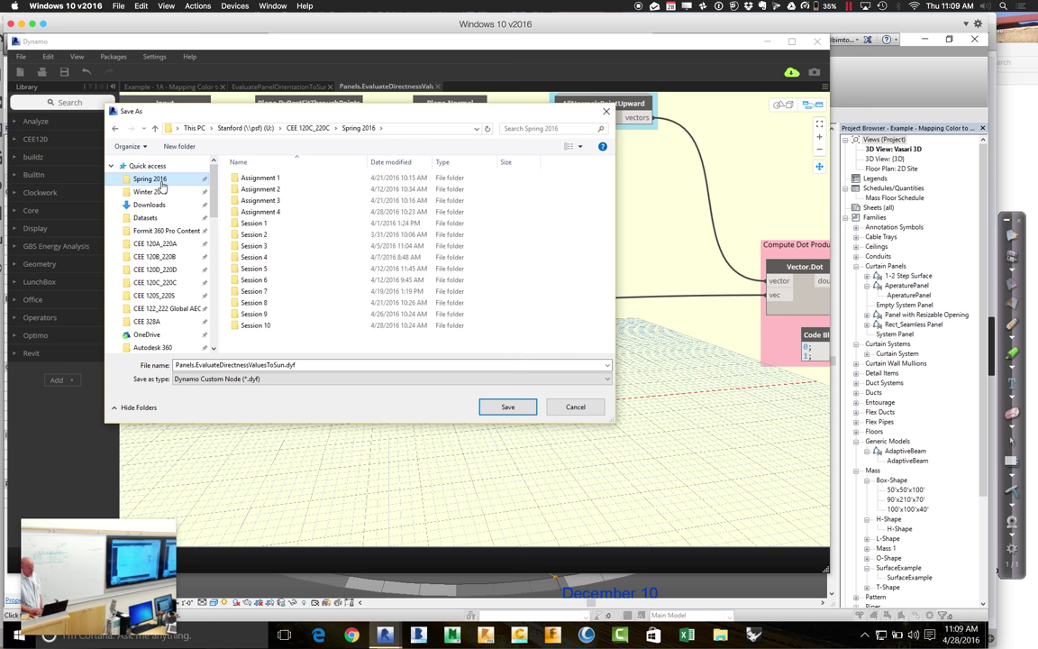
pyautogui.click(248, 326)
pyautogui.doubleClick(249, 327)
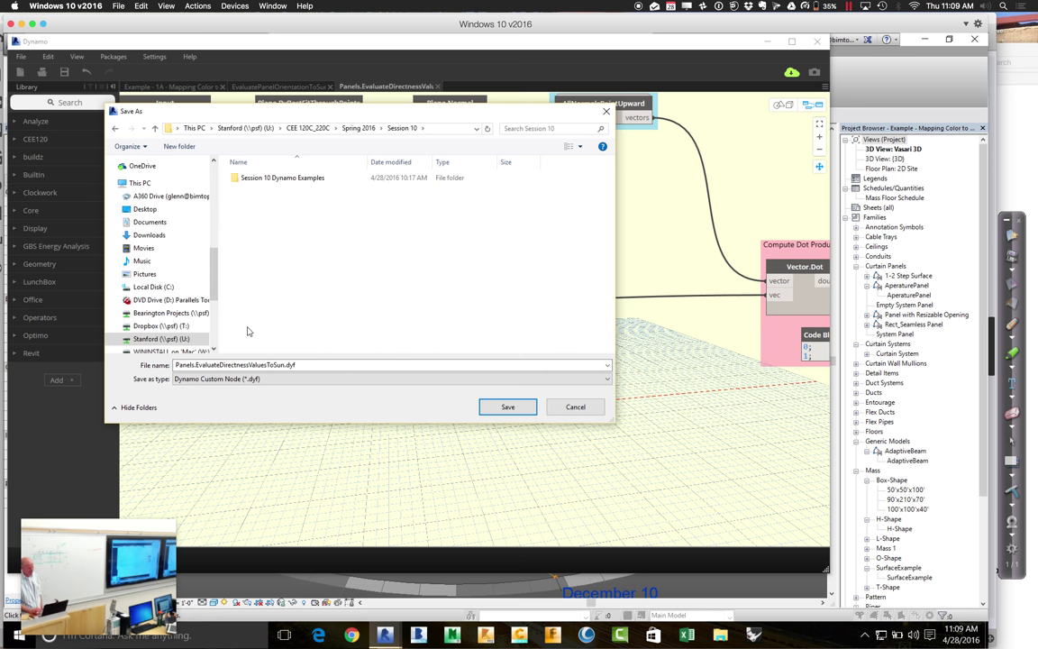
pyautogui.doubleClick(270, 178)
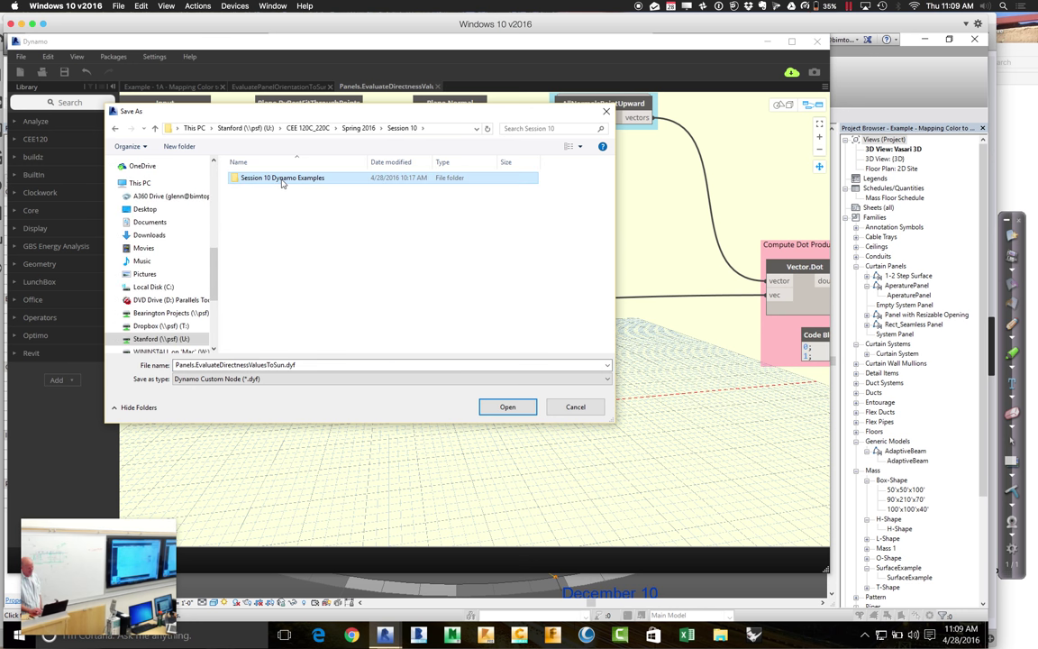
pyautogui.doubleClick(281, 212)
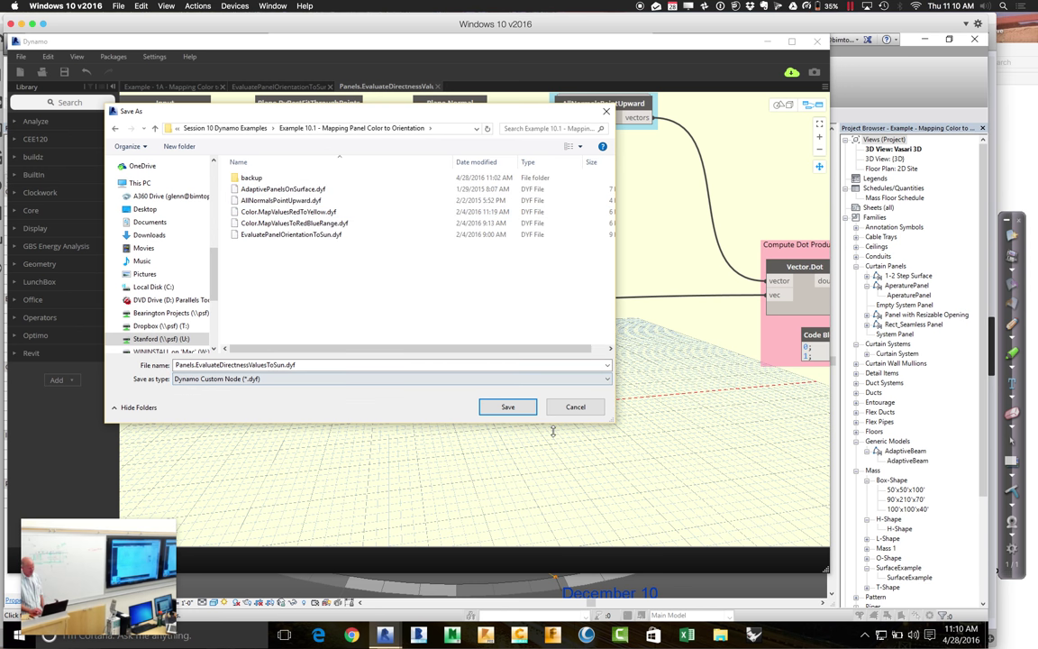
pyautogui.click(509, 407)
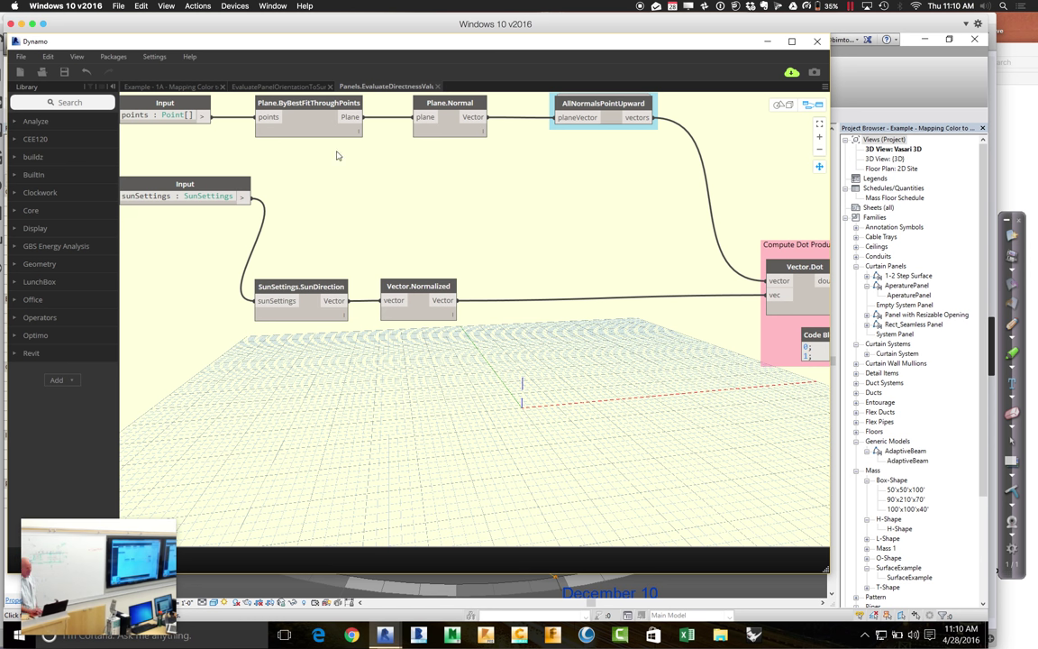
# Expand the CEE120 library category and close the EvaluatePanelOrientationToSun workspace.
pyautogui.click(15, 139)
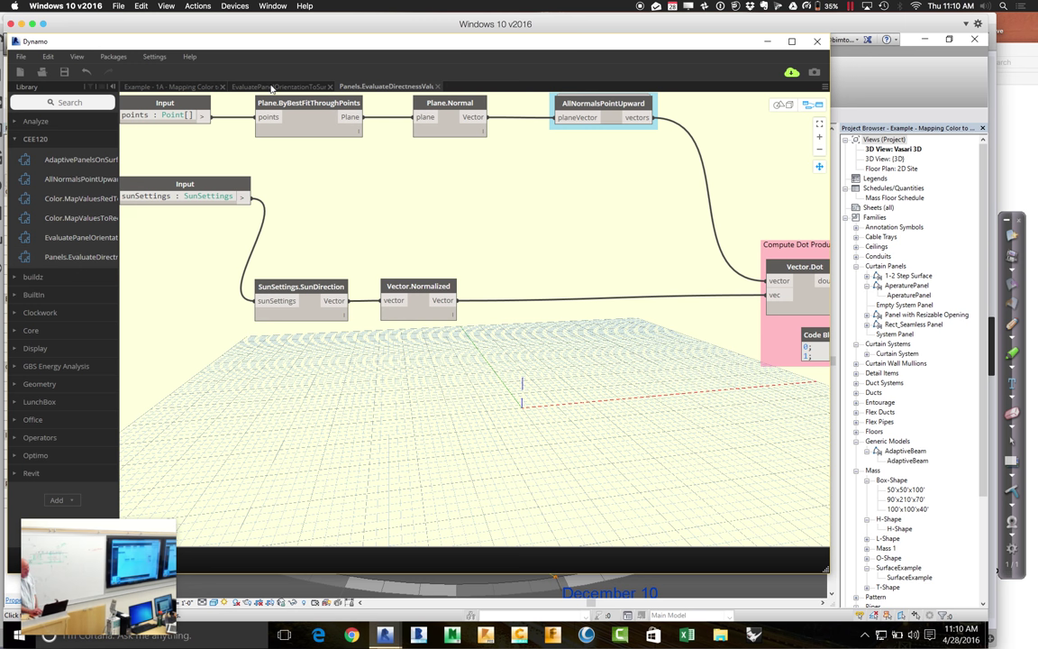
pyautogui.click(272, 87)
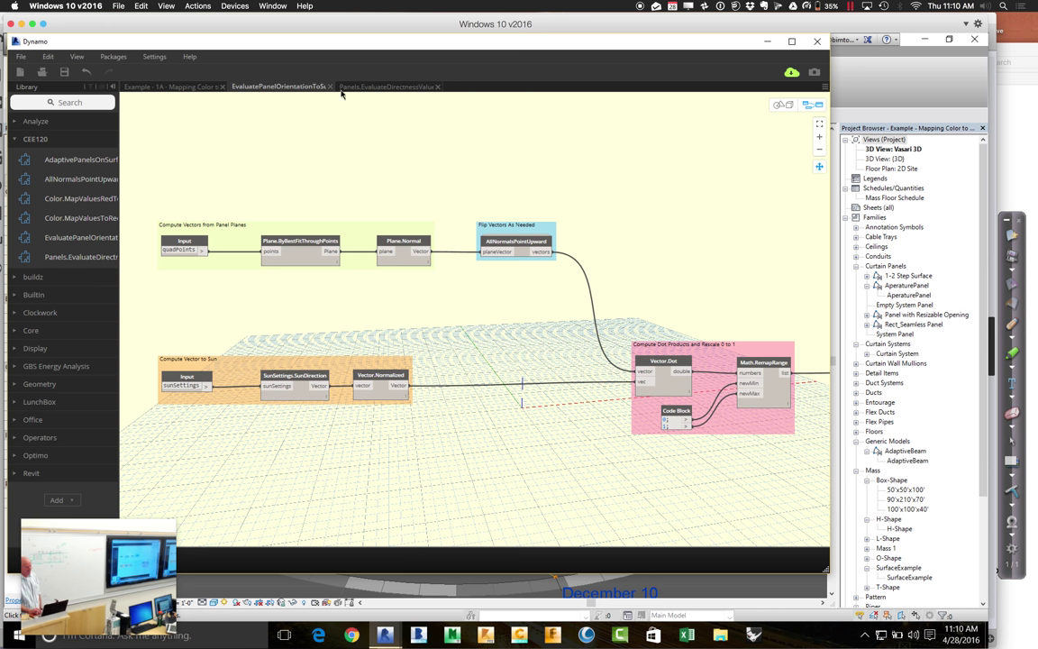
pyautogui.click(437, 87)
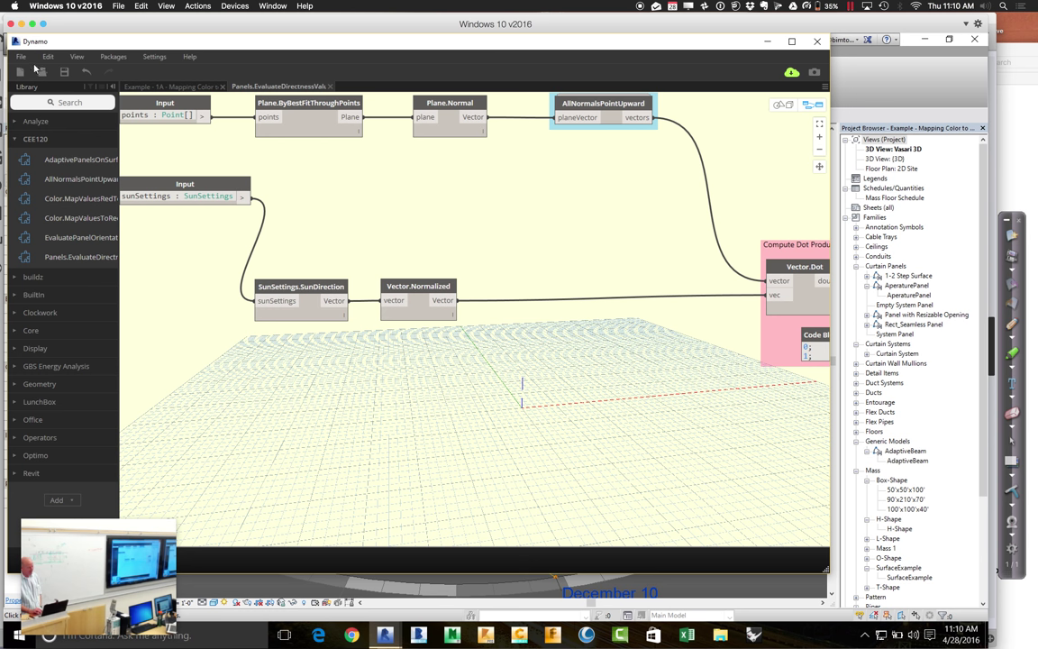
# Open Example - 2A - Mapping Color to Panel Orientation - Start.dyn, discarding the unsaved changes to Example 1A.
pyautogui.click(22, 56)
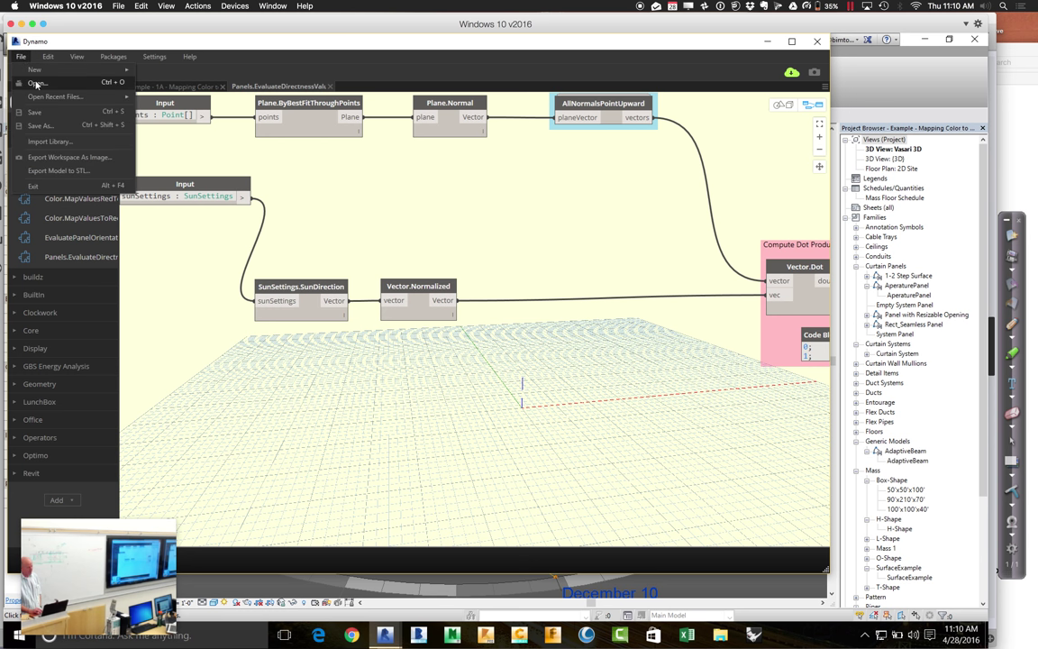
pyautogui.click(36, 83)
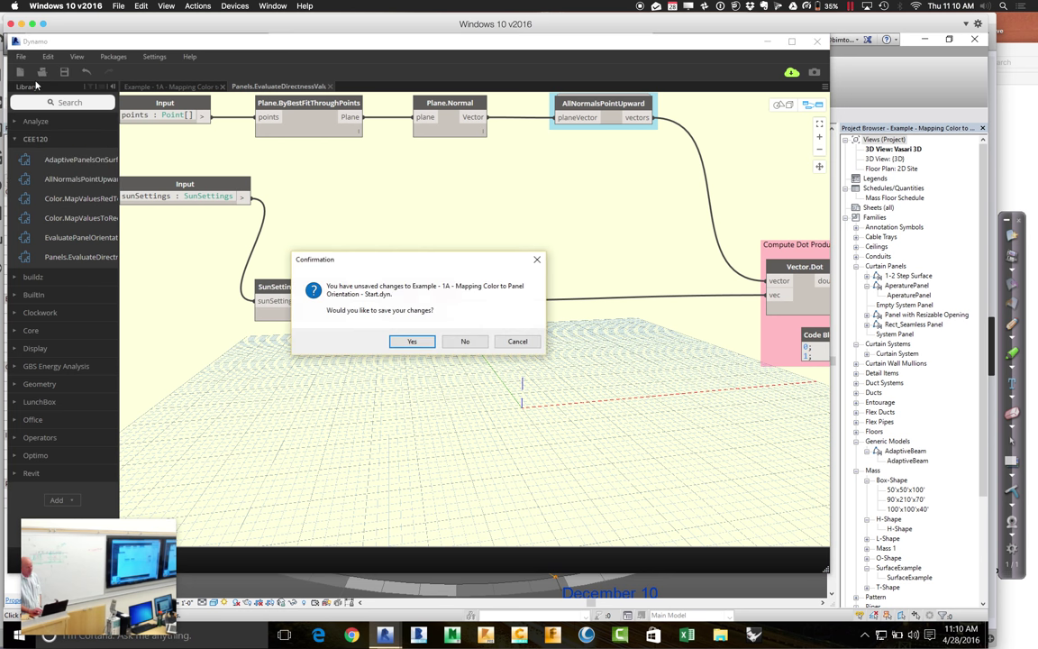
pyautogui.click(457, 343)
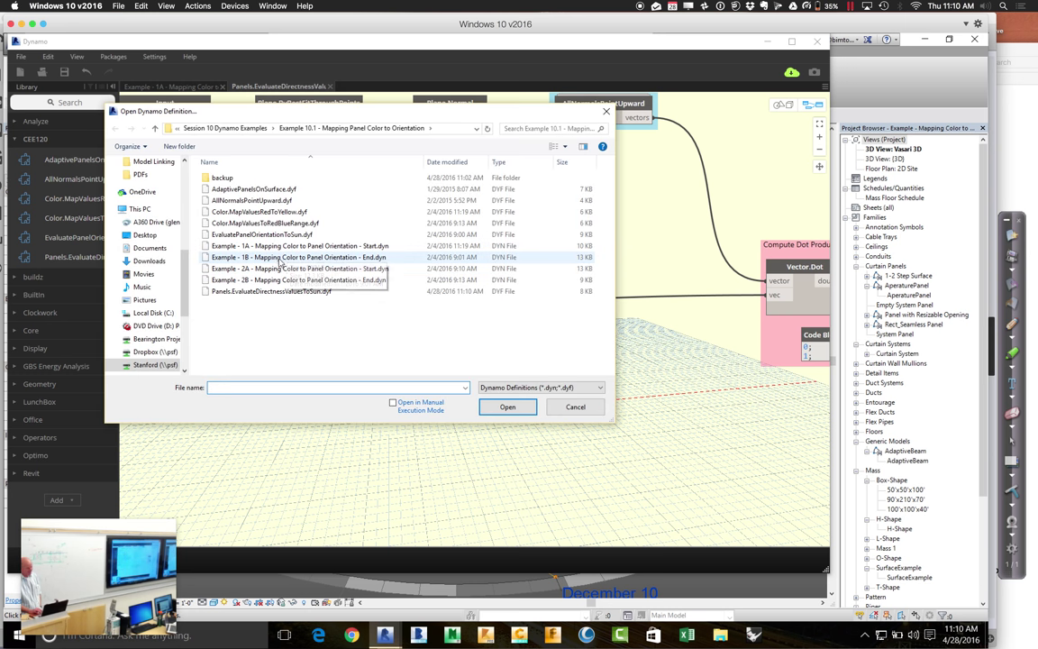
pyautogui.doubleClick(248, 246)
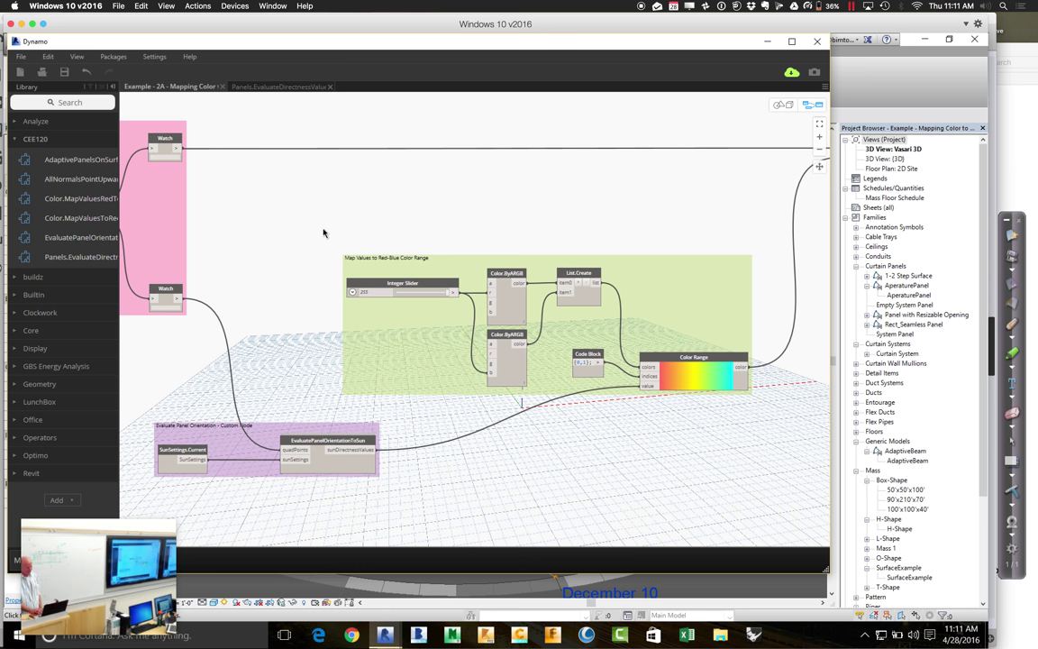
# Turn the Map Values to Red-Blue Color Range group into a CEE120 custom node named ColorValues.FromDirectnessValues and move it nearer EvaluatePanelOrientationToSun.
pyautogui.moveTo(319, 229); pyautogui.dragTo(763, 405)
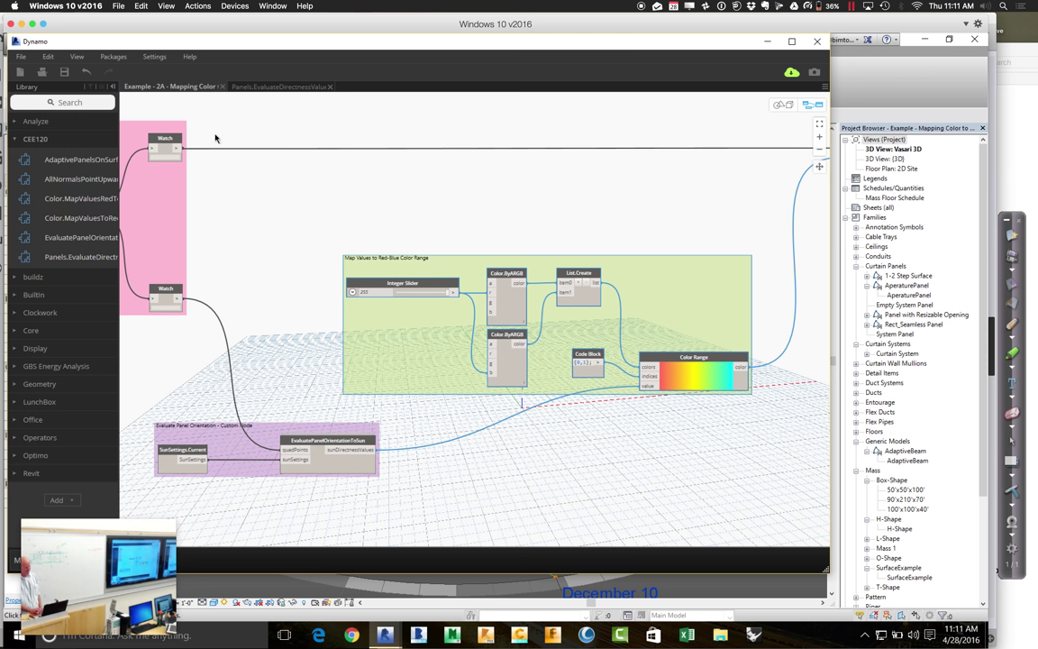
pyautogui.click(48, 57)
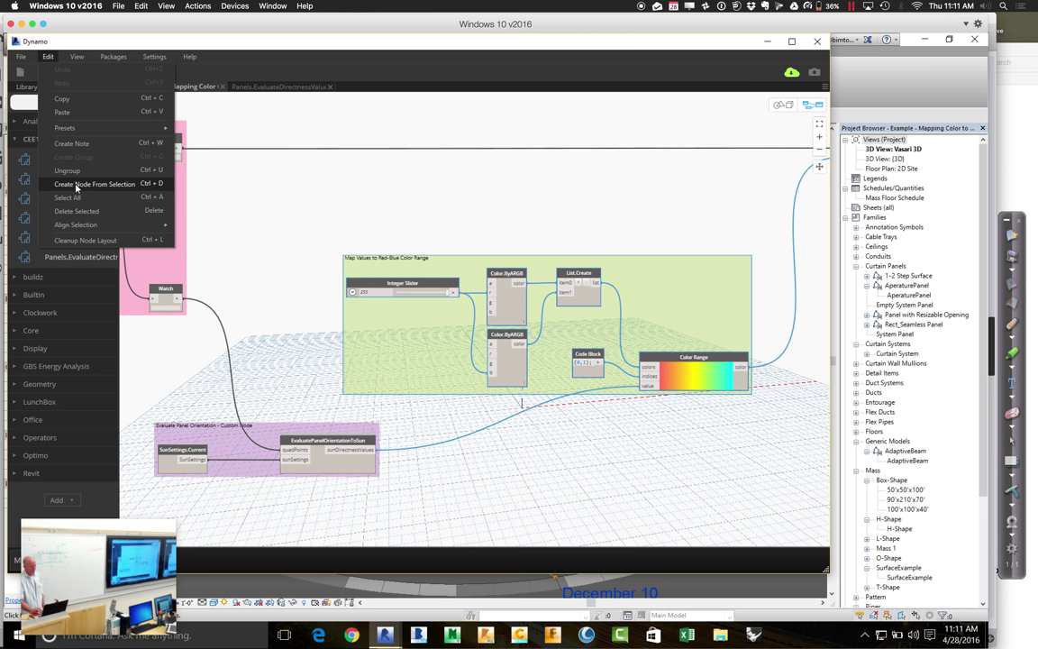
pyautogui.click(76, 184)
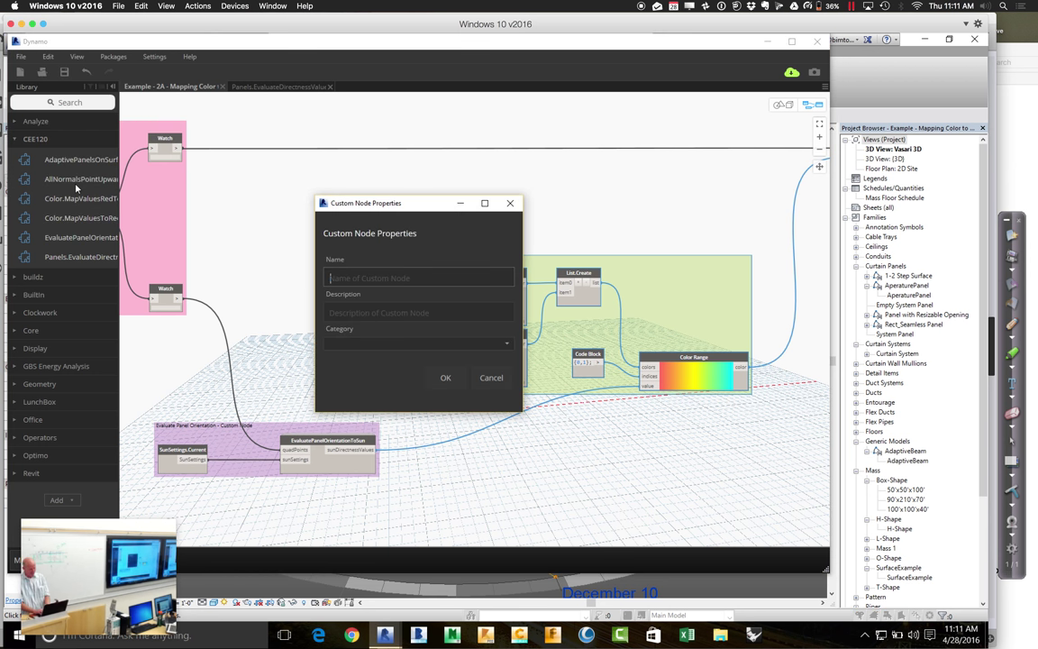
pyautogui.write('ColorValues.Fro')
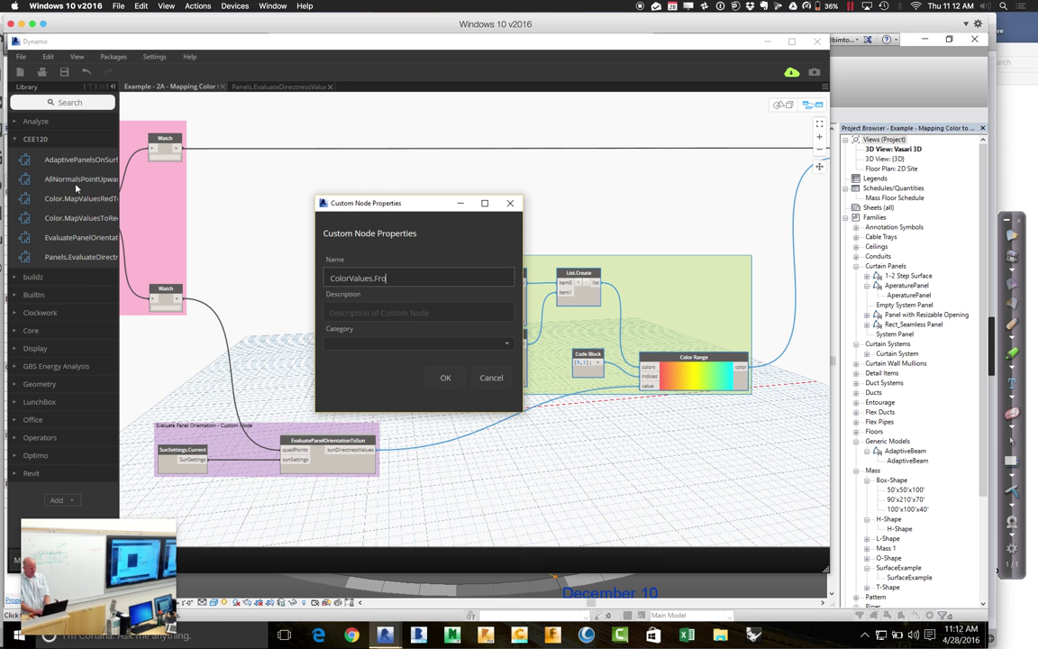
pyautogui.write('mDir')
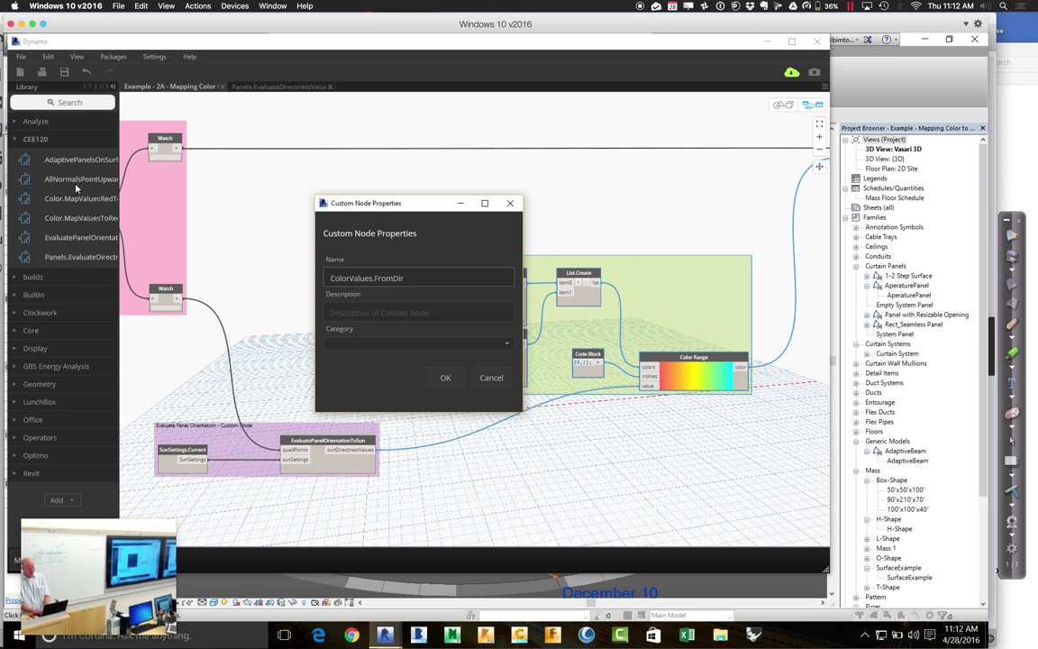
pyautogui.write('ectnessValues')
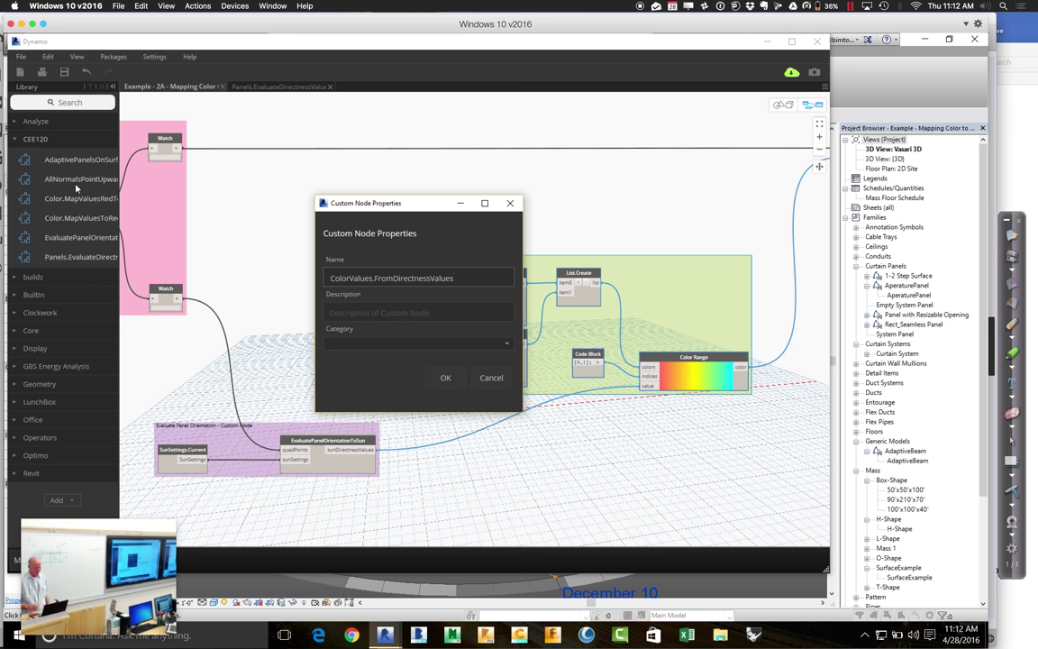
pyautogui.click(349, 344)
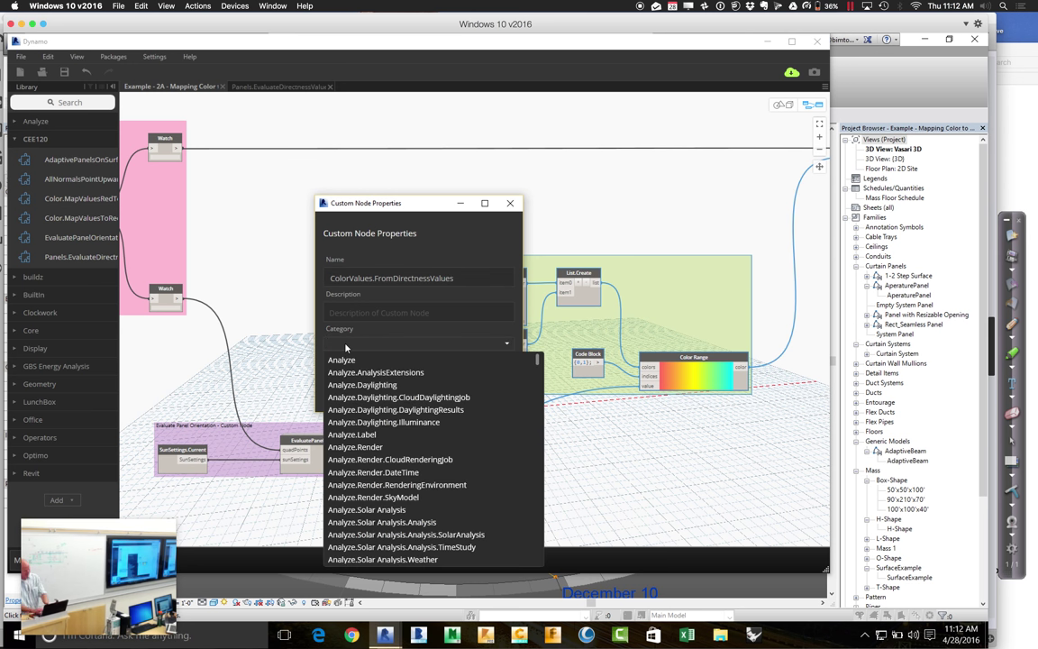
pyautogui.write('CEE120')
pyautogui.press('Return')
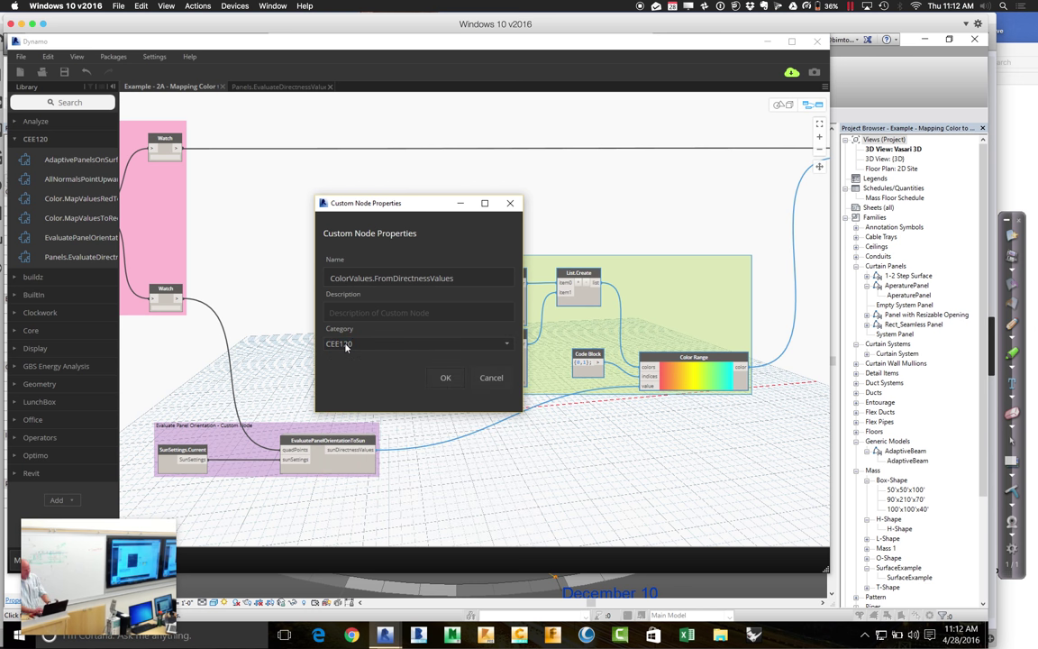
pyautogui.click(445, 379)
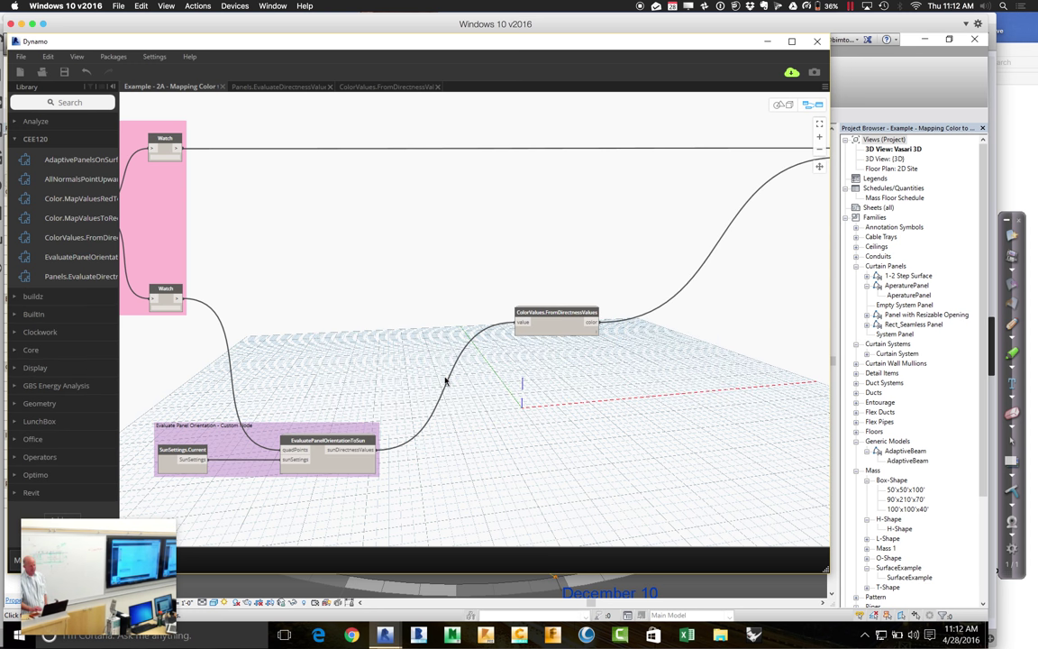
pyautogui.moveTo(531, 310); pyautogui.dragTo(487, 308)
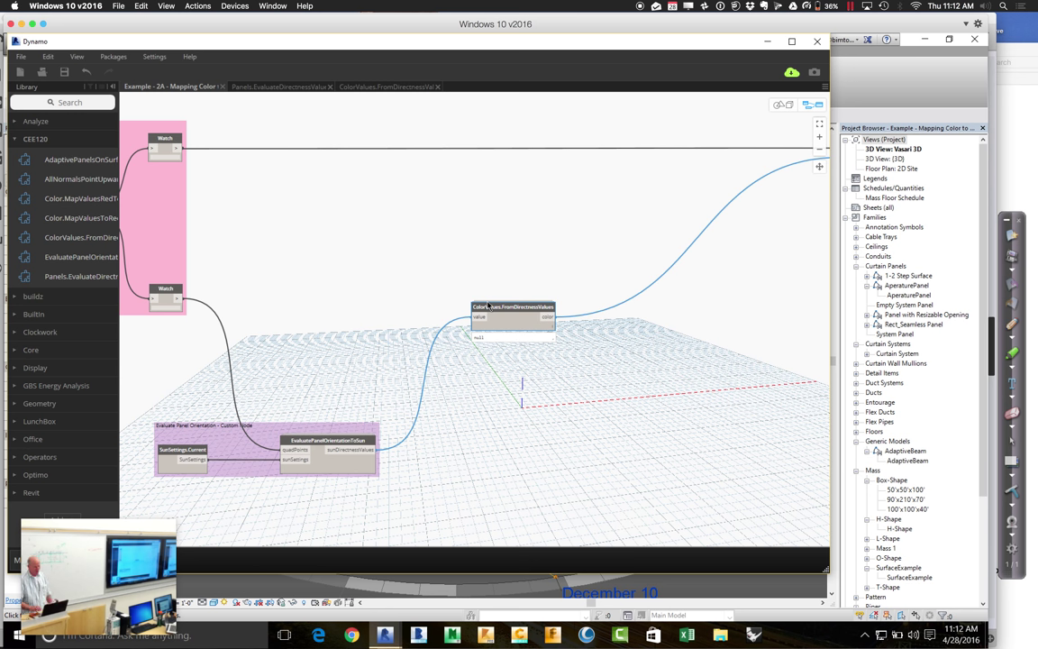
pyautogui.doubleClick(491, 308)
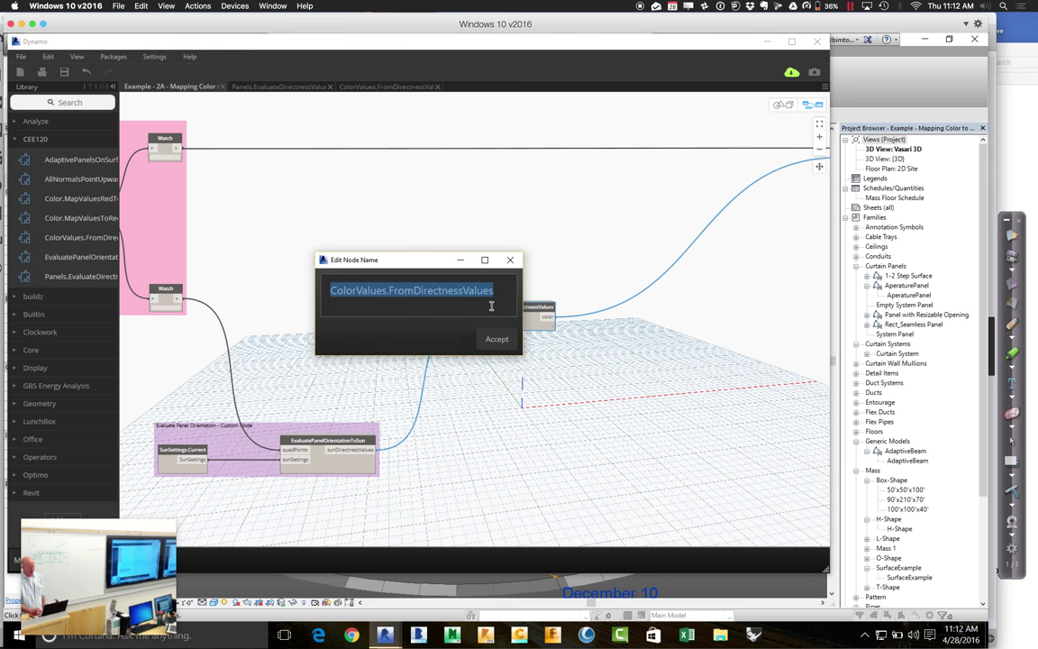
pyautogui.click(510, 260)
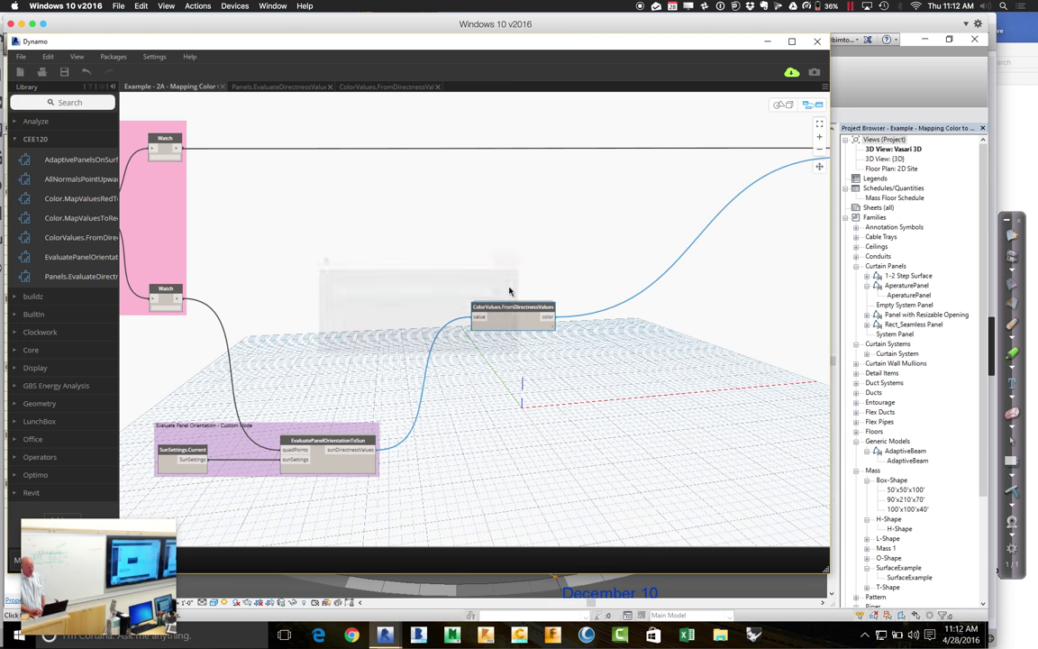
pyautogui.doubleClick(511, 309)
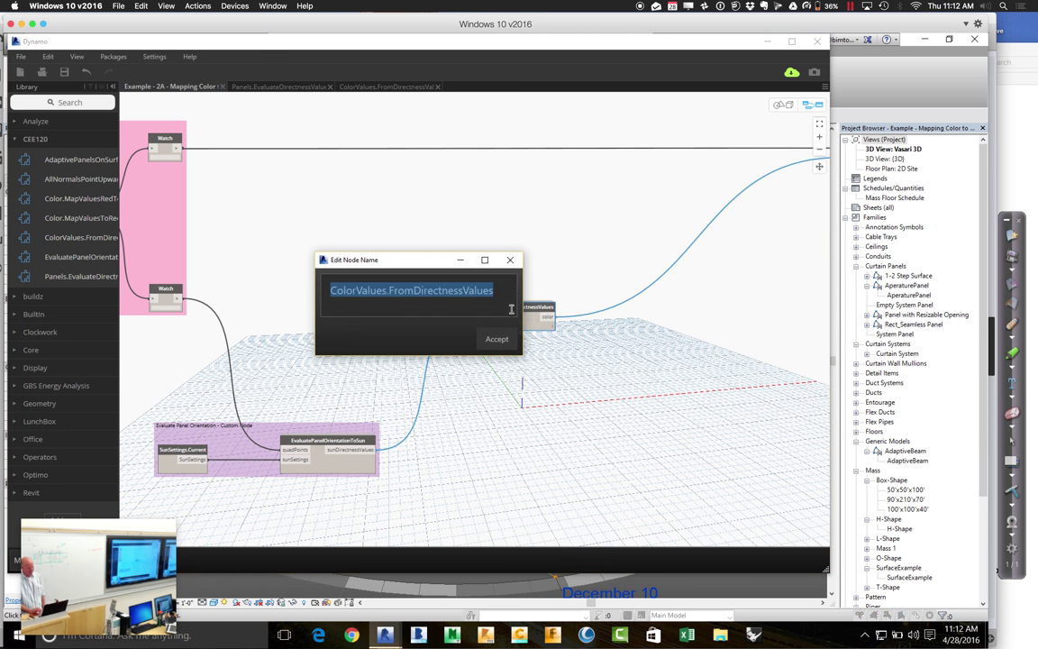
pyautogui.click(511, 266)
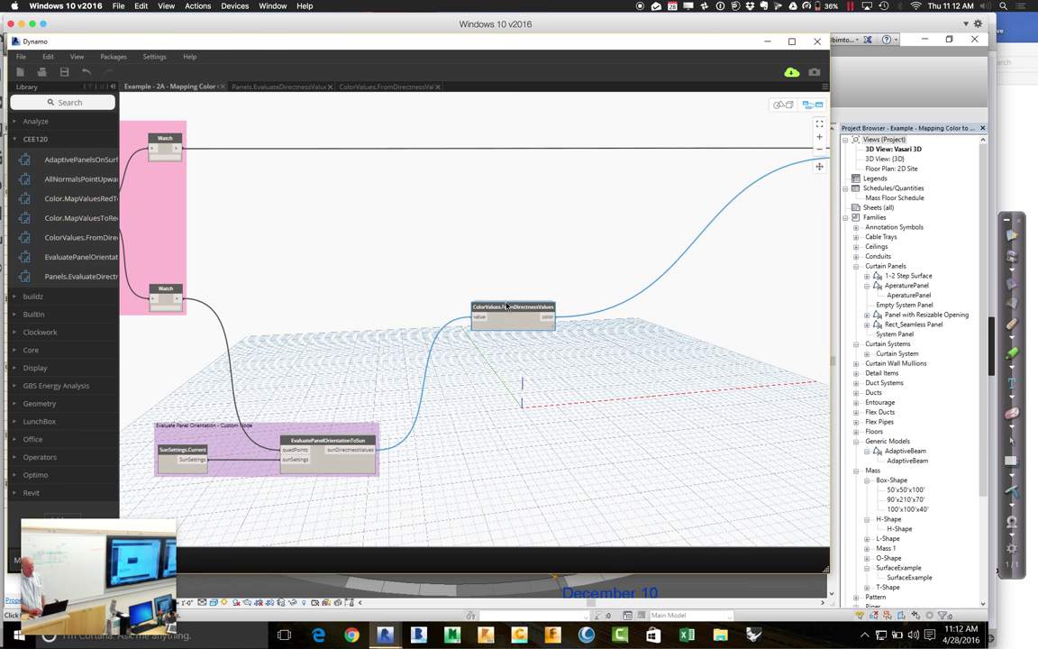
# Open the ColorValues.FromDirectnessValues definition for editing, place its Input node below the color range group and name it valuesToMapToColorRange.
pyautogui.rightClick(521, 313)
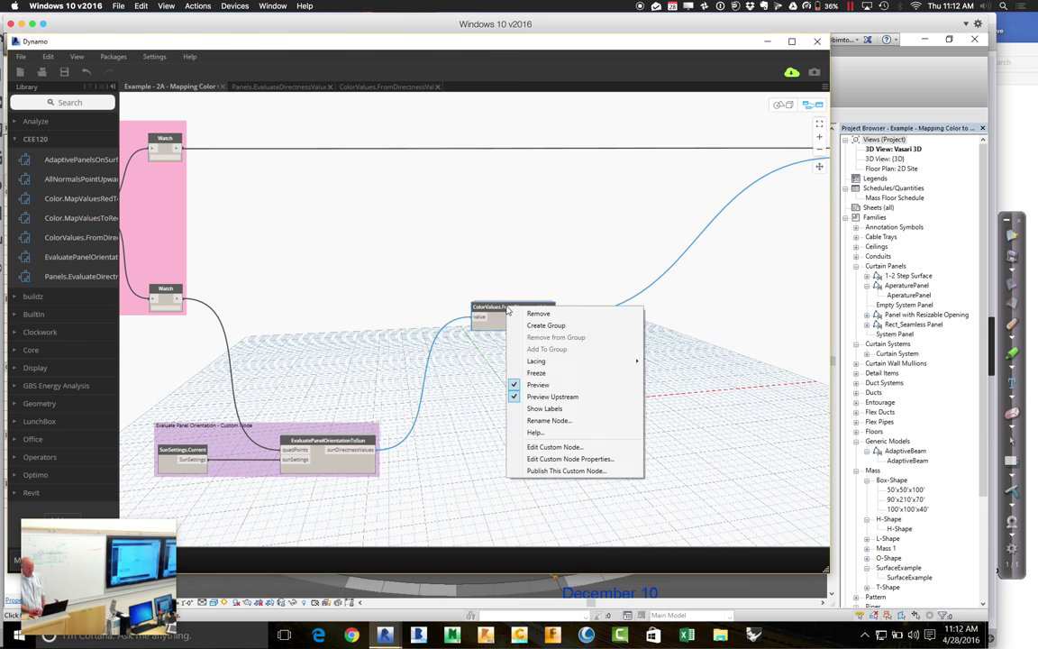
pyautogui.click(545, 448)
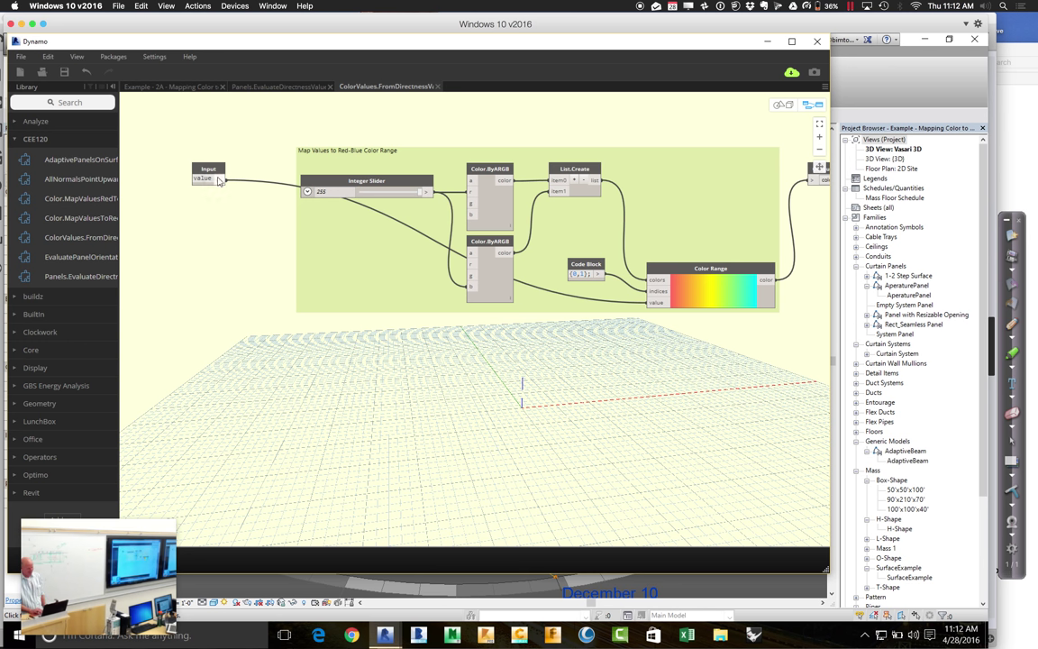
pyautogui.moveTo(208, 170); pyautogui.dragTo(248, 379)
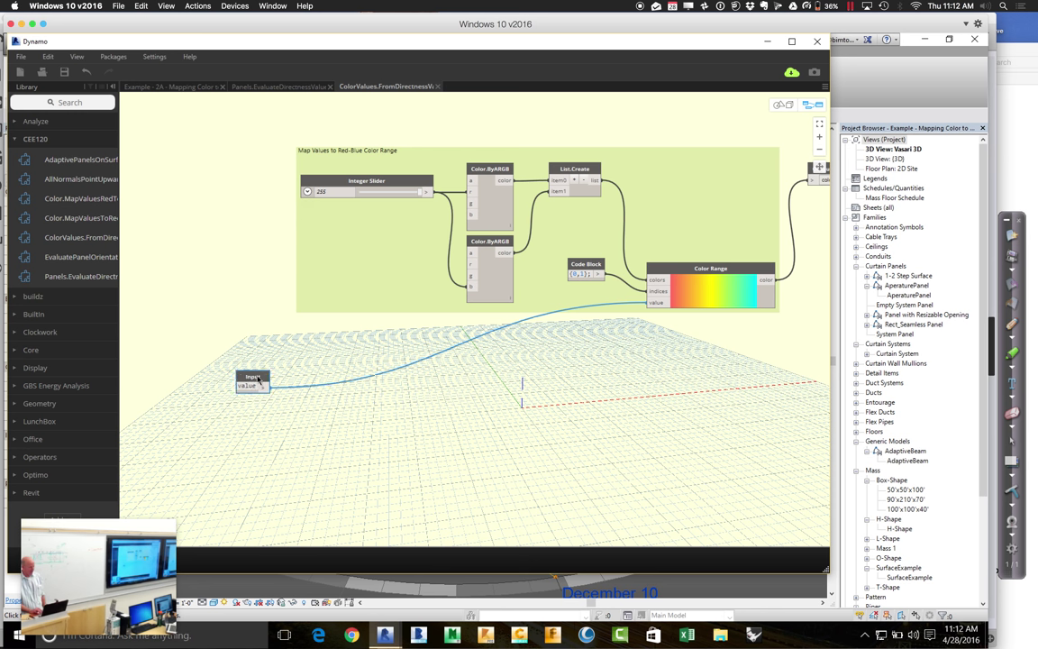
pyautogui.moveTo(250, 380); pyautogui.dragTo(289, 375)
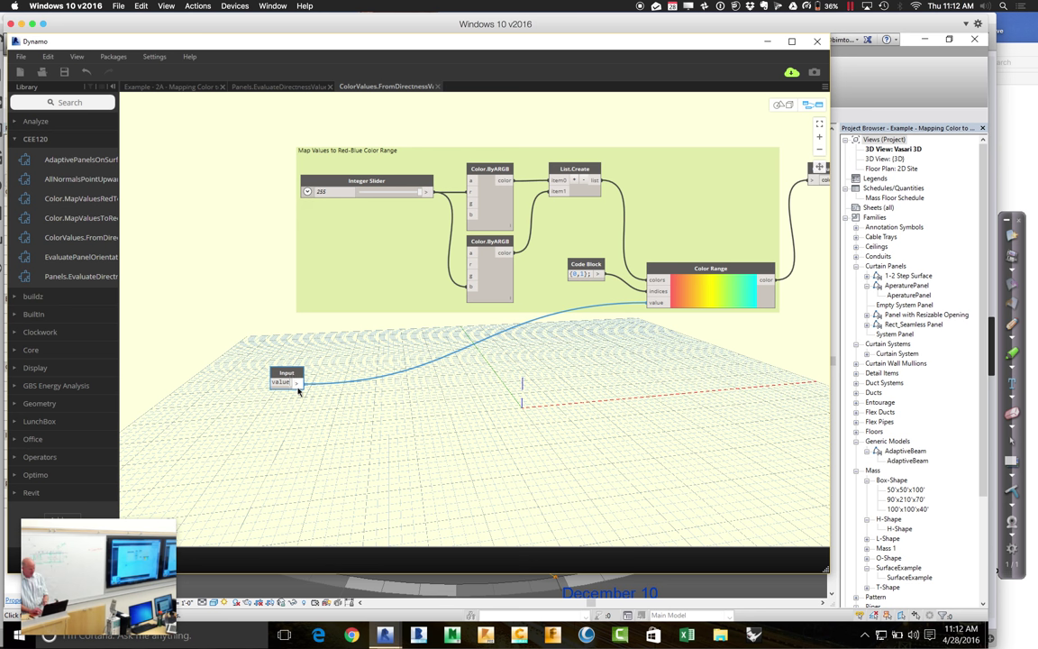
pyautogui.write('sToMapTo')
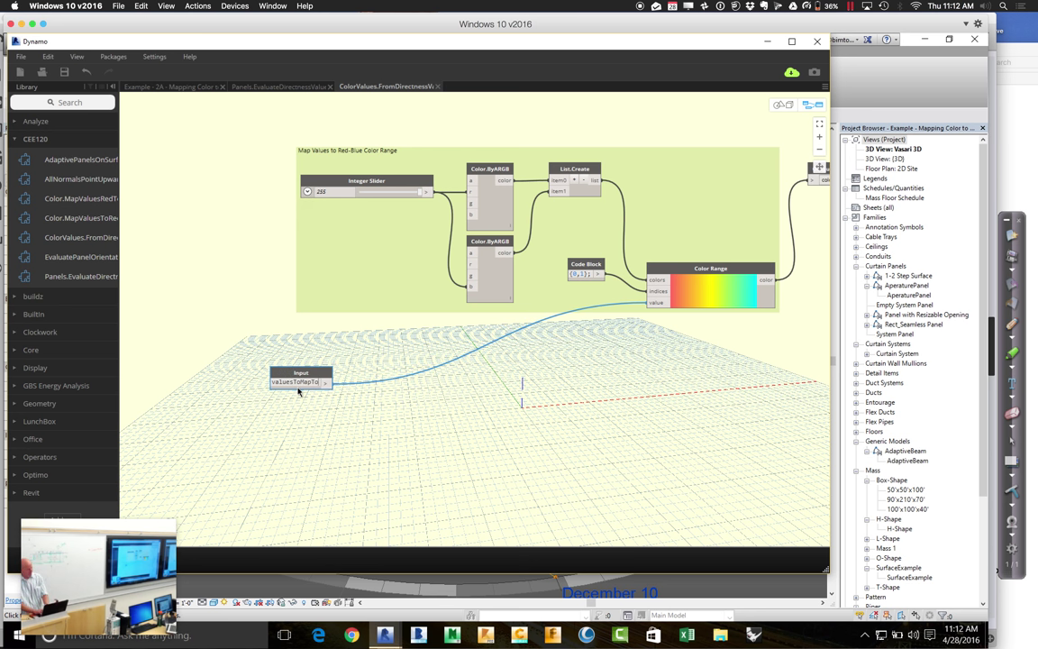
pyautogui.write('ColorRange')
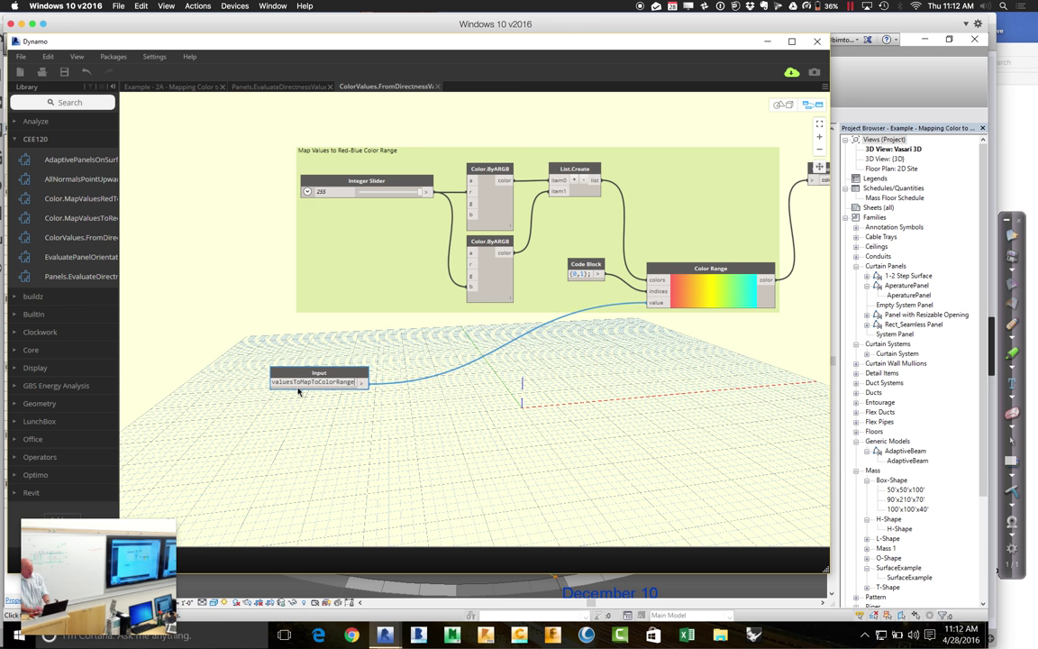
pyautogui.click(293, 396)
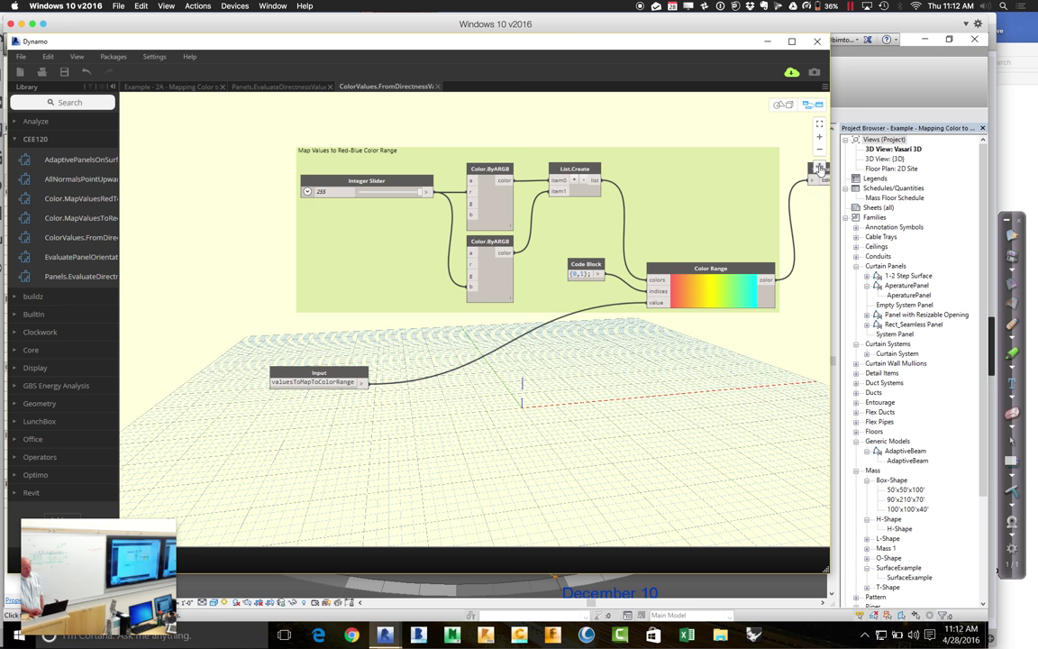
# Rename the custom node's output to colorValues.
pyautogui.moveTo(707, 123); pyautogui.dragTo(606, 135, button='middle')
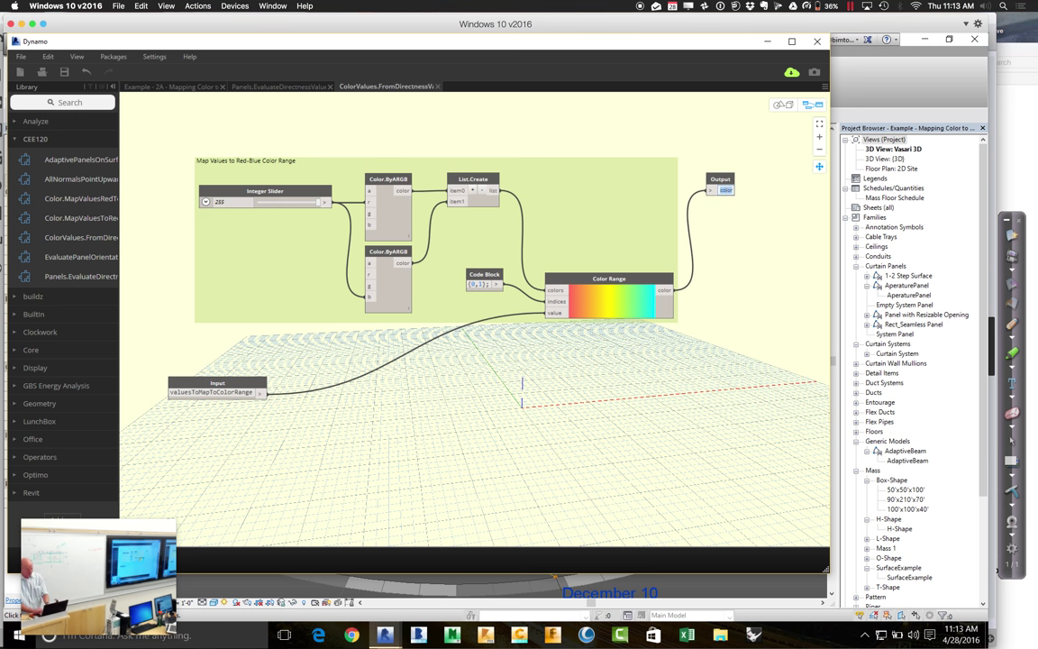
pyautogui.click(725, 191)
pyautogui.write('co')
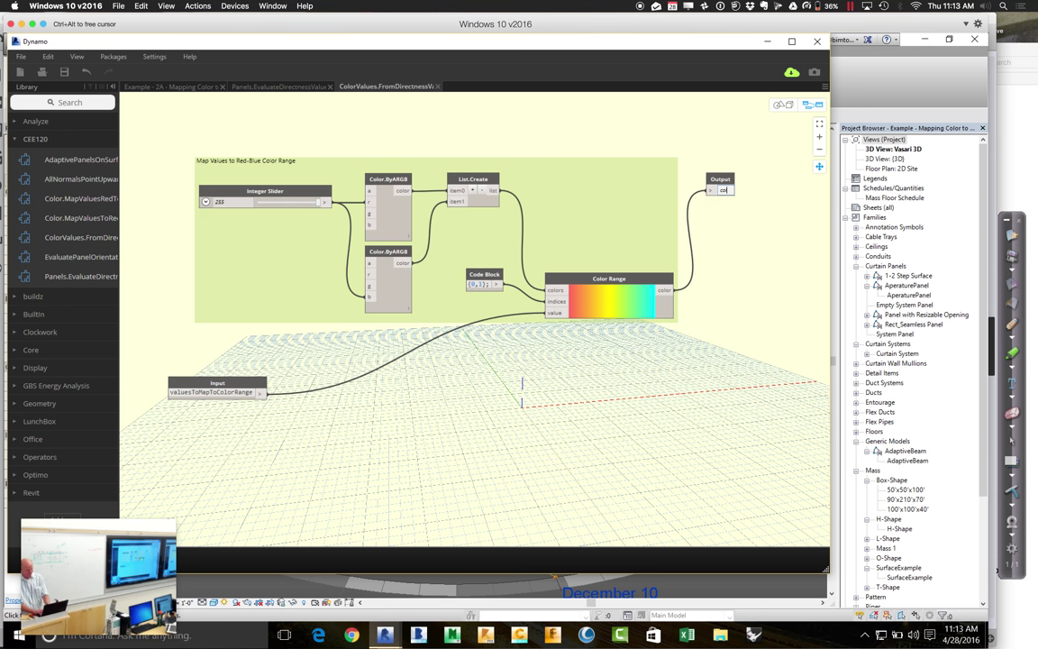
pyautogui.write('lorValues')
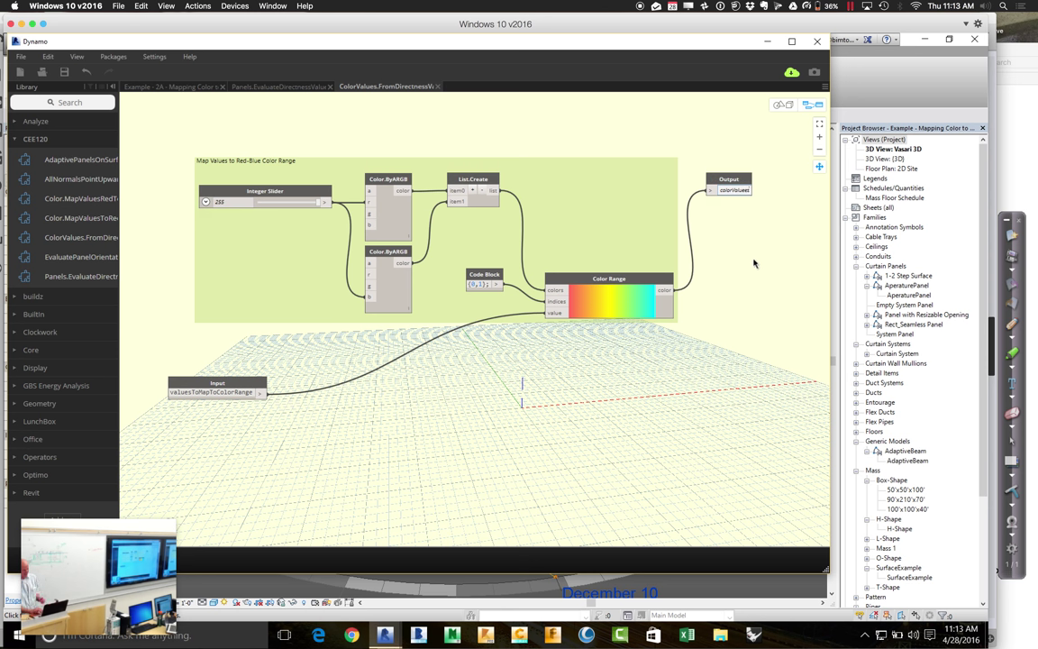
pyautogui.press('Return')
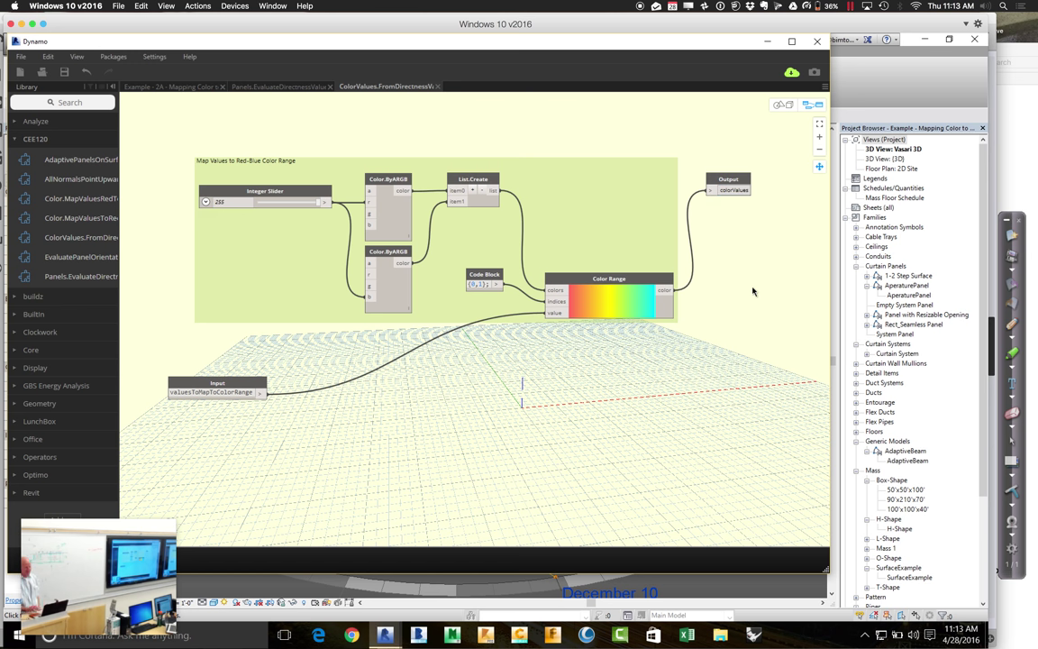
# Save the custom node as ColorValues.FromDirectnessValues.dyf in Session 10 Dynamo Examples, folder Example 10.1 - Mapping Panel Color to Orientation.
pyautogui.click(65, 73)
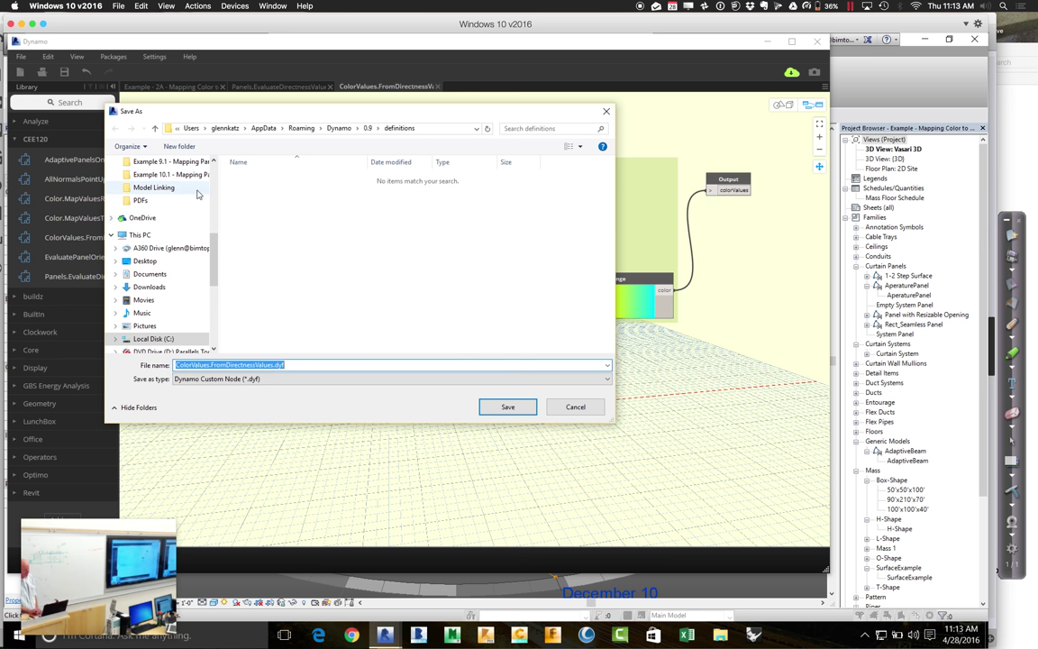
pyautogui.moveTo(214, 252); pyautogui.dragTo(214, 184)
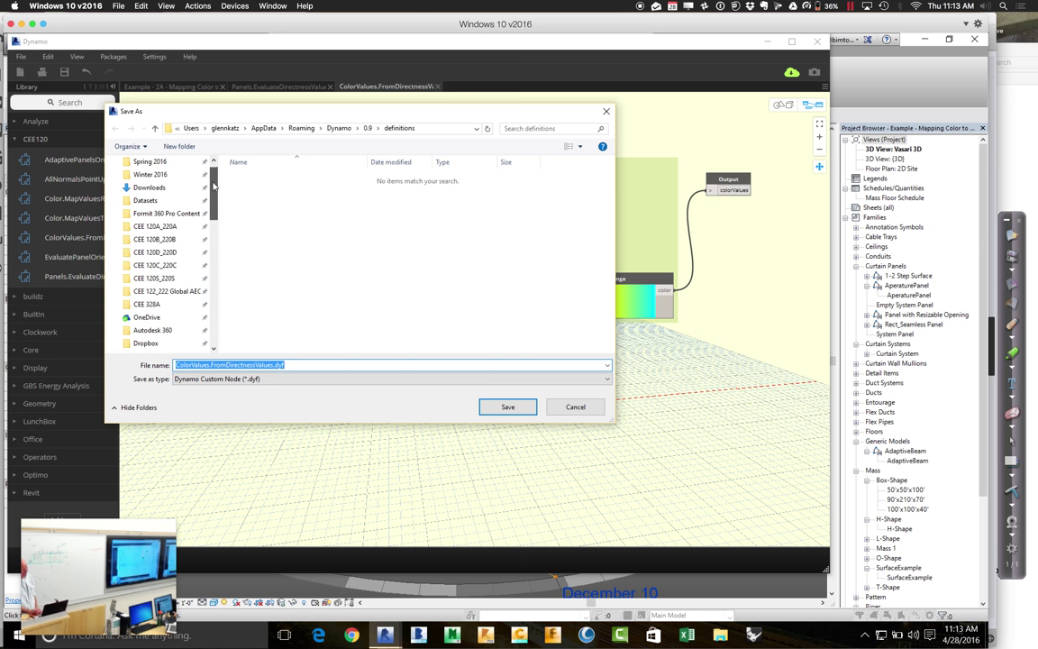
pyautogui.click(154, 163)
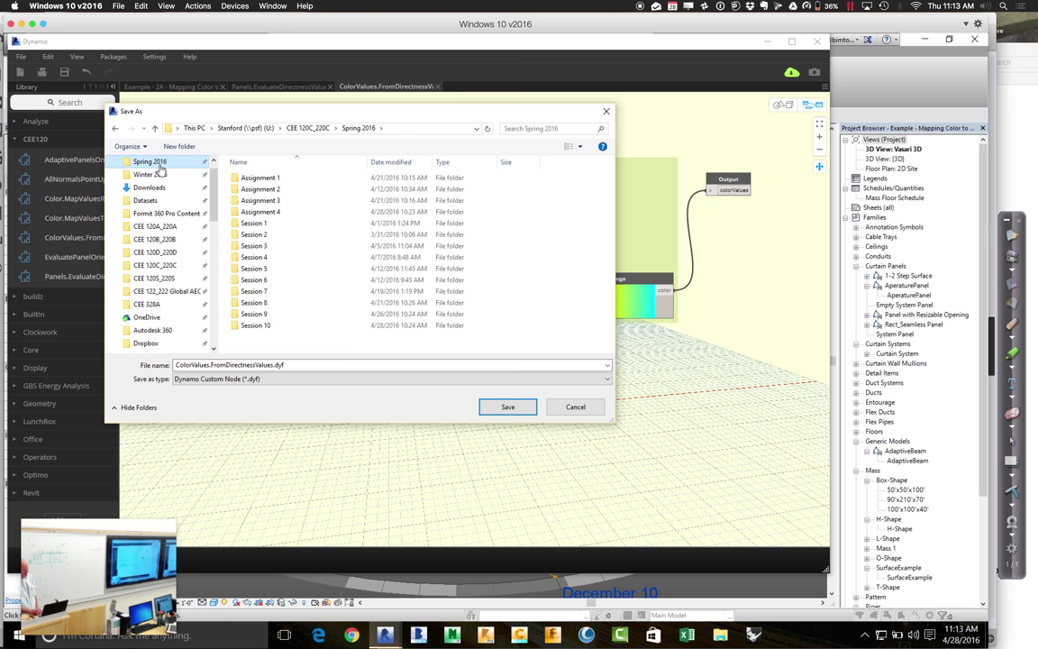
pyautogui.doubleClick(255, 324)
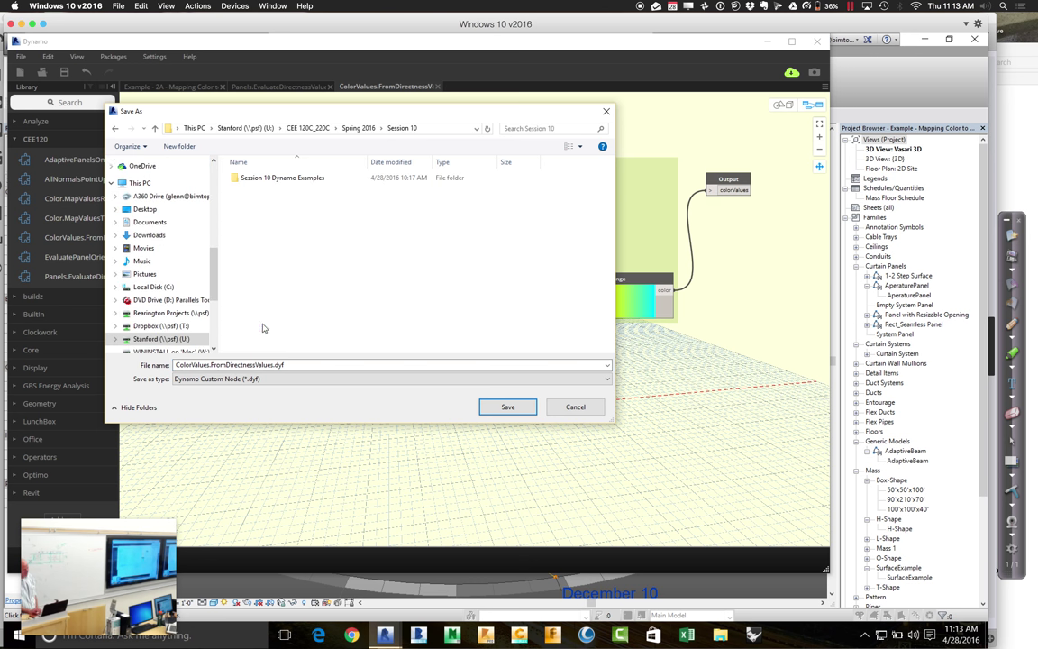
pyautogui.doubleClick(257, 179)
pyautogui.click(259, 211)
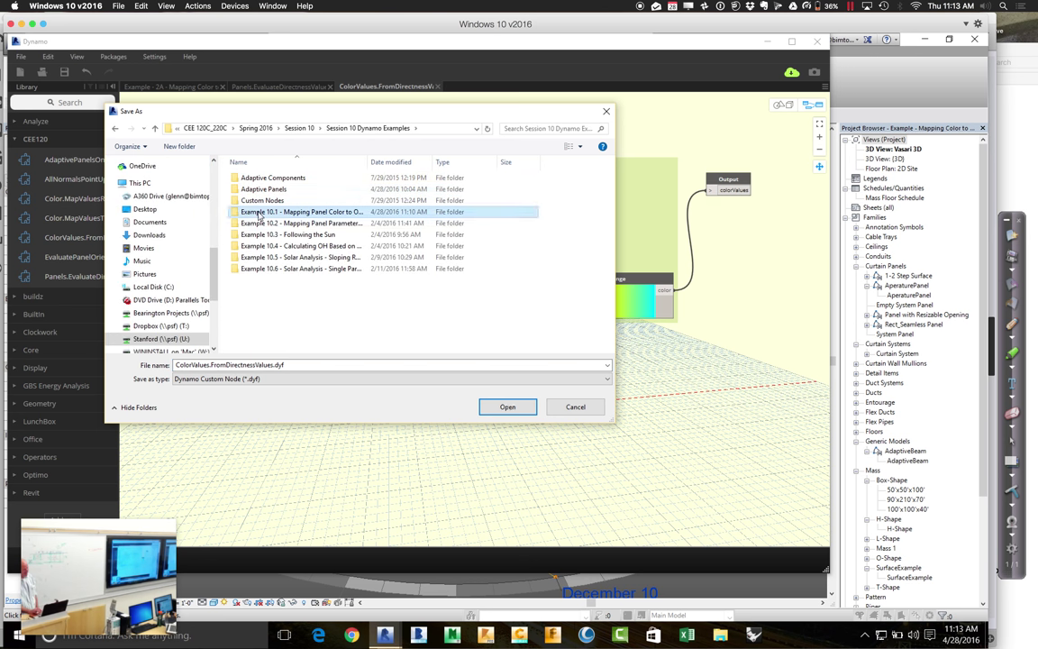
pyautogui.doubleClick(259, 212)
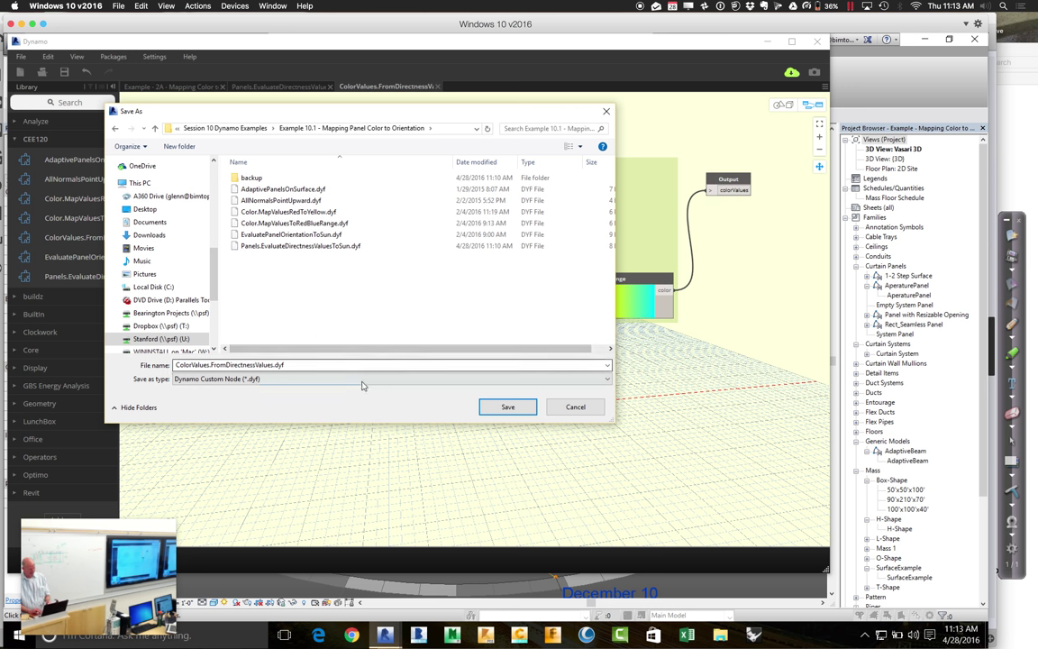
pyautogui.click(509, 406)
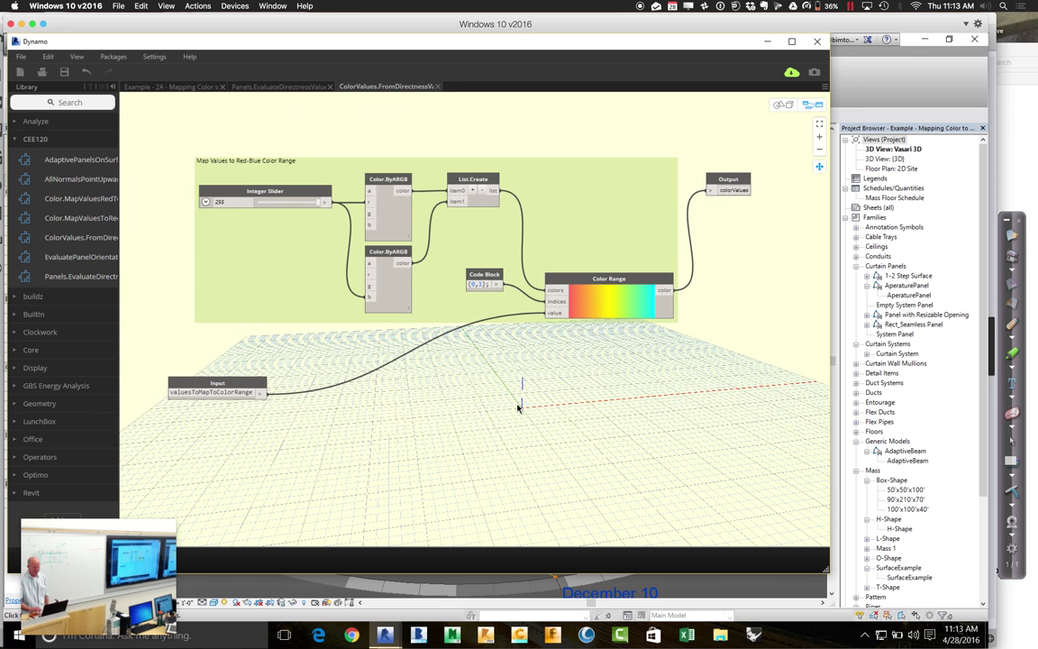
# Return to the Example - 2A workspace and nudge the ColorValues.FromDirectnessValues node slightly downward.
pyautogui.click(179, 87)
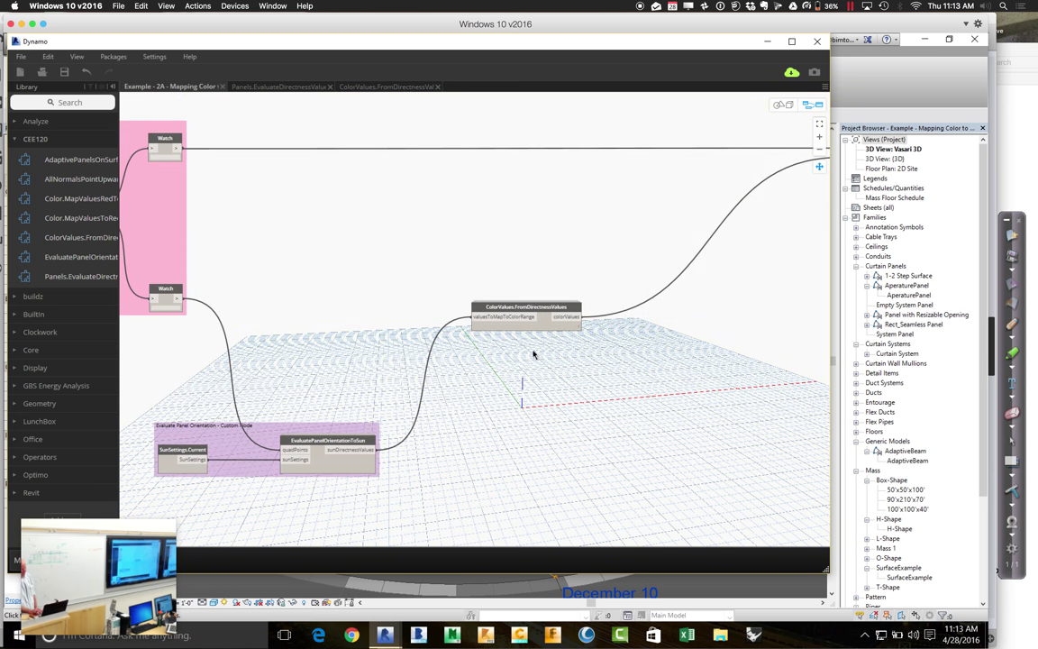
pyautogui.moveTo(520, 309)
pyautogui.mouseDown()
pyautogui.moveTo(495, 263)
pyautogui.moveTo(521, 313)
pyautogui.mouseUp()
pyautogui.click(435, 275)
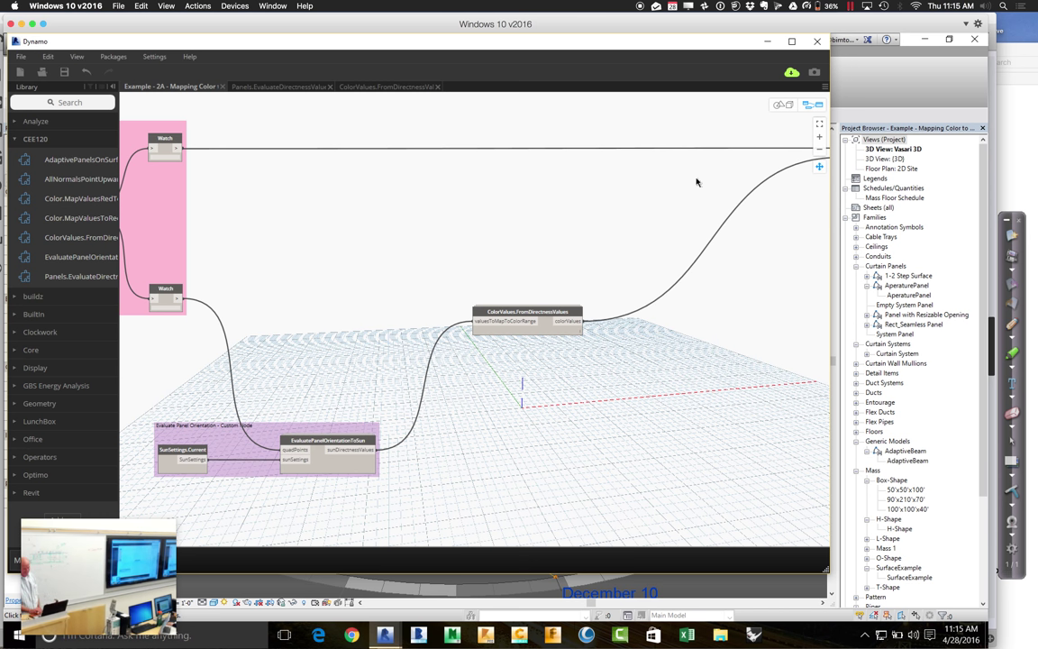
# Turn off panning in the Dynamo graph and lower the Dynamo window to uncover the Revit 3D view of the colored panels.
pyautogui.click(819, 168)
pyautogui.moveTo(530, 49); pyautogui.dragTo(541, 472)
pyautogui.click(541, 437)
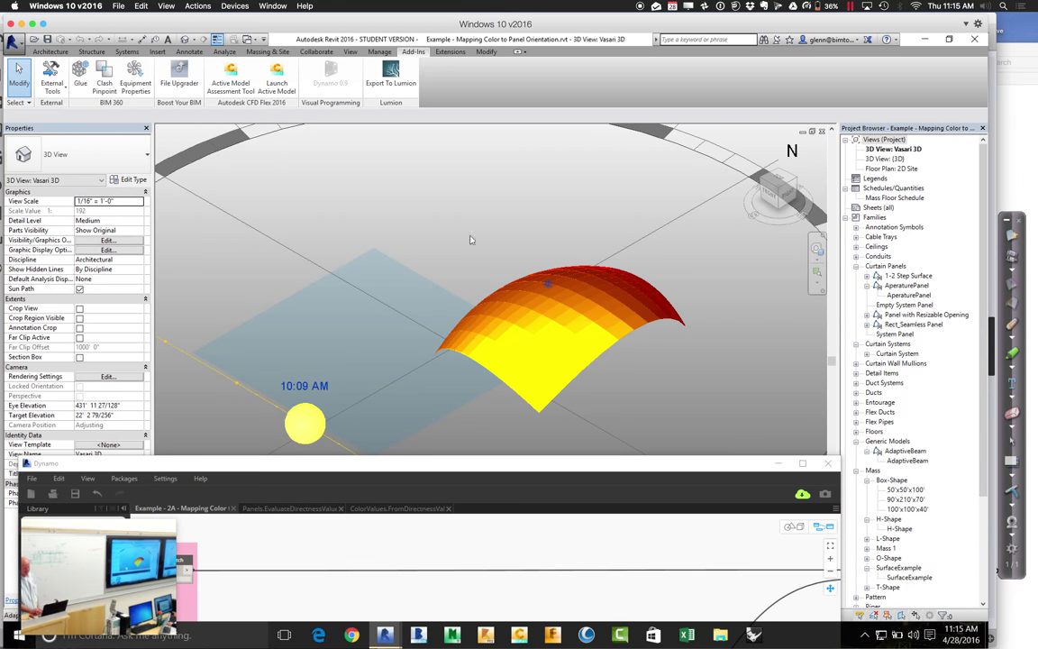
# Delete the colored panels from the Revit 3D view and rerun the Dynamo graph.
pyautogui.moveTo(416, 212); pyautogui.dragTo(713, 423)
pyautogui.press('Delete')
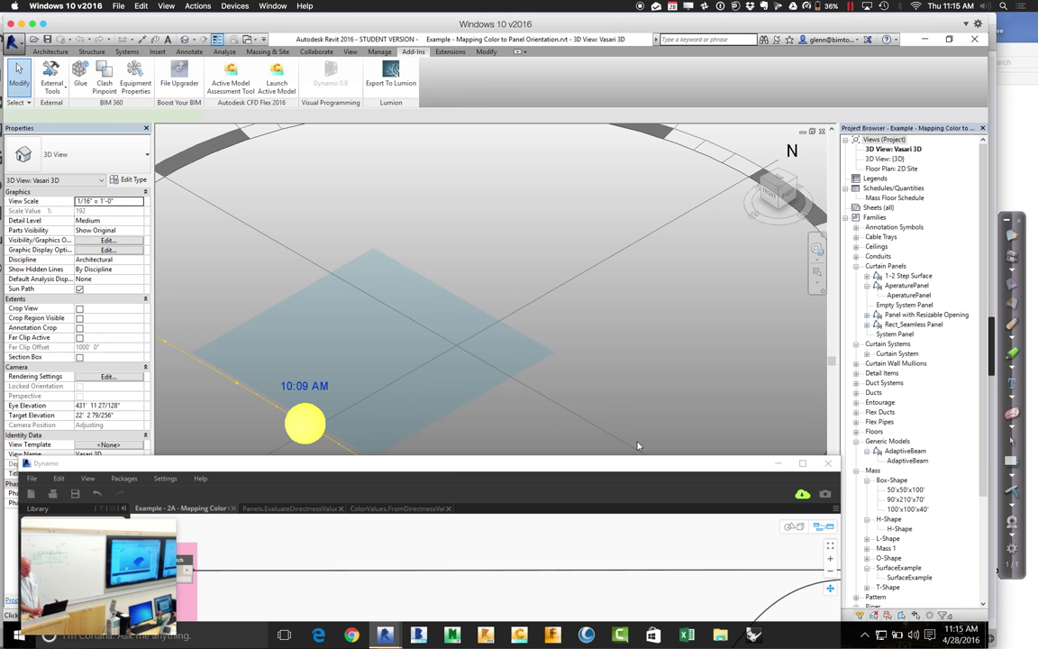
pyautogui.moveTo(624, 466); pyautogui.dragTo(710, 77)
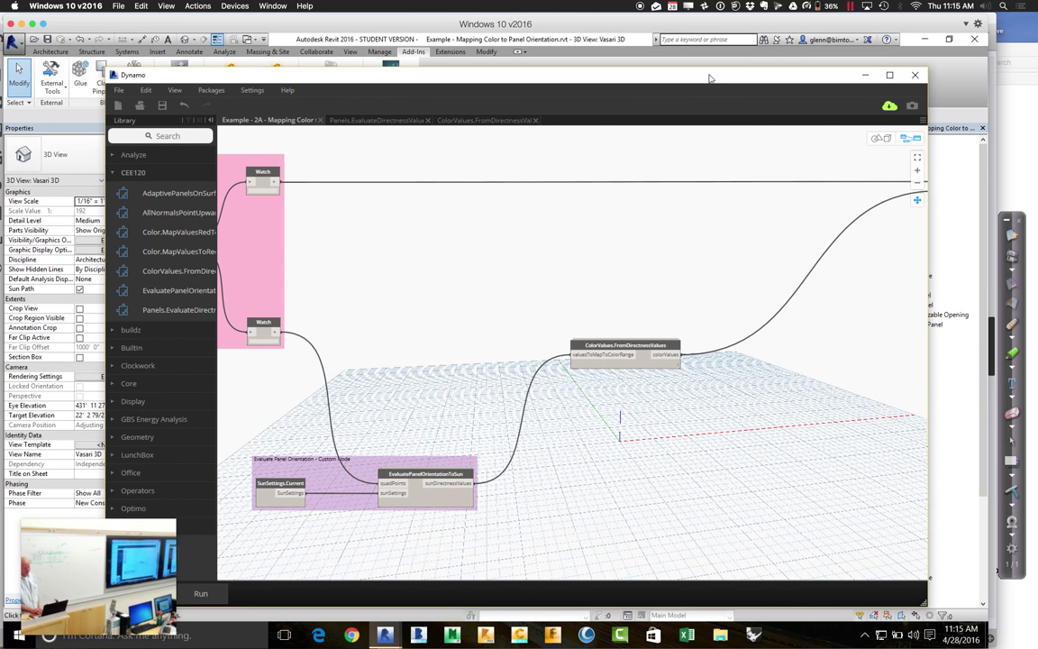
pyautogui.click(217, 596)
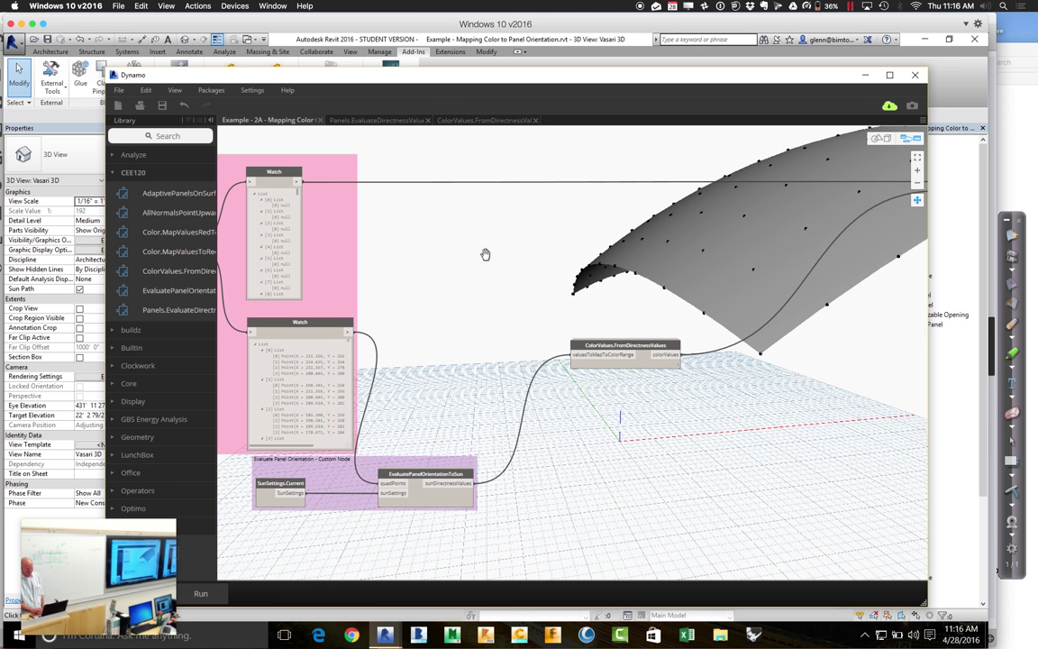
# Edit the AdaptivePanelsOnSurface custom node so Quad Points feeds directly into the points input of AdaptiveComponent.ByPoints, and save it.
pyautogui.moveTo(497, 266); pyautogui.dragTo(662, 292, button='middle')
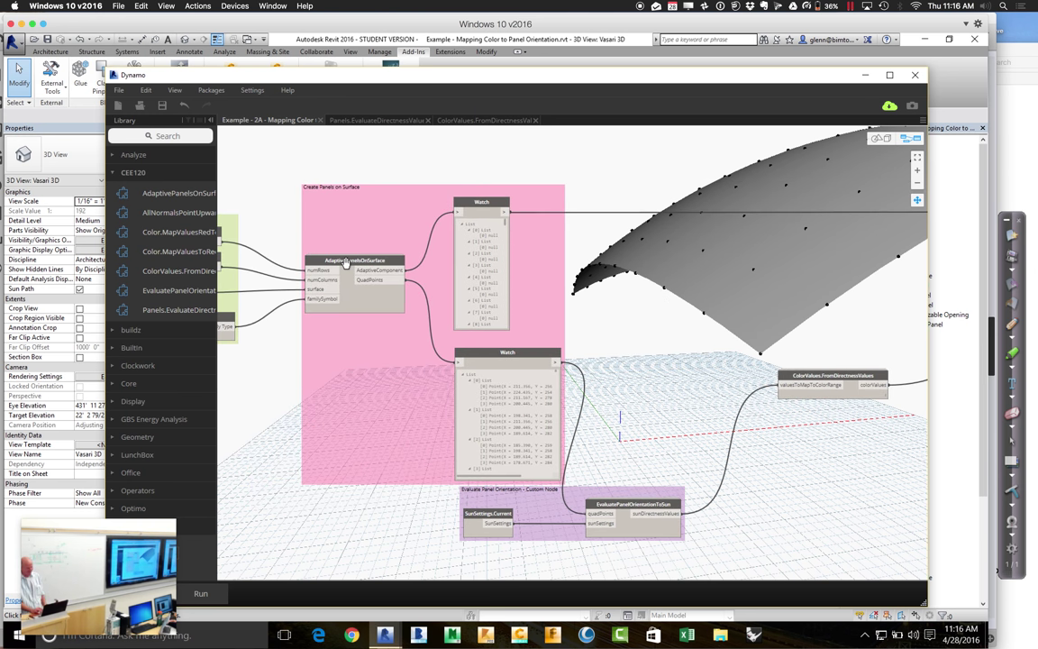
pyautogui.moveTo(345, 261)
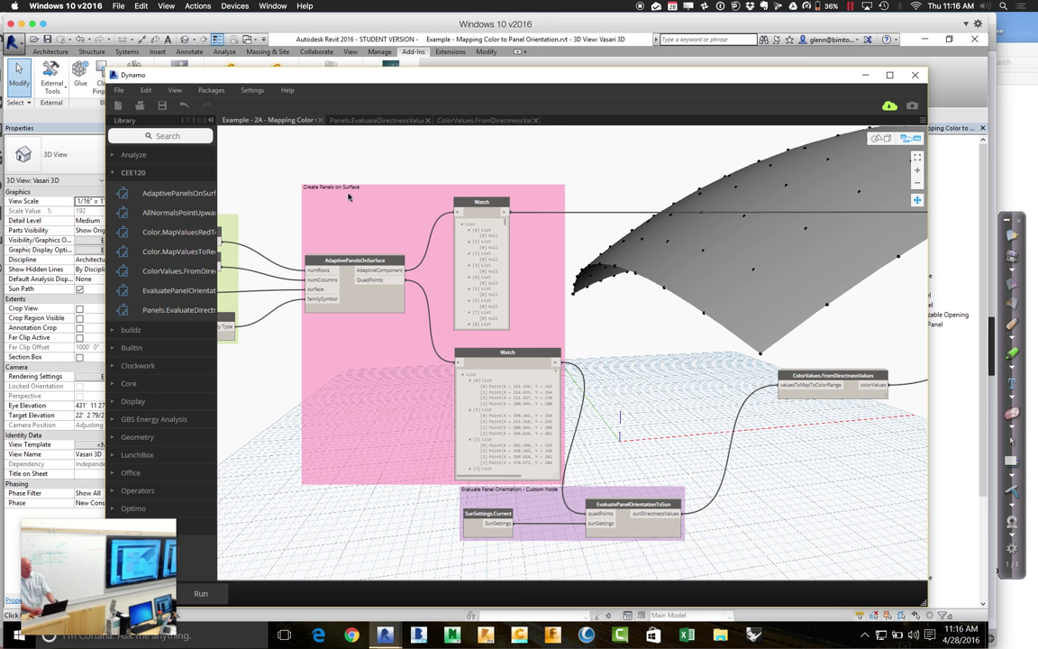
pyautogui.doubleClick(348, 262)
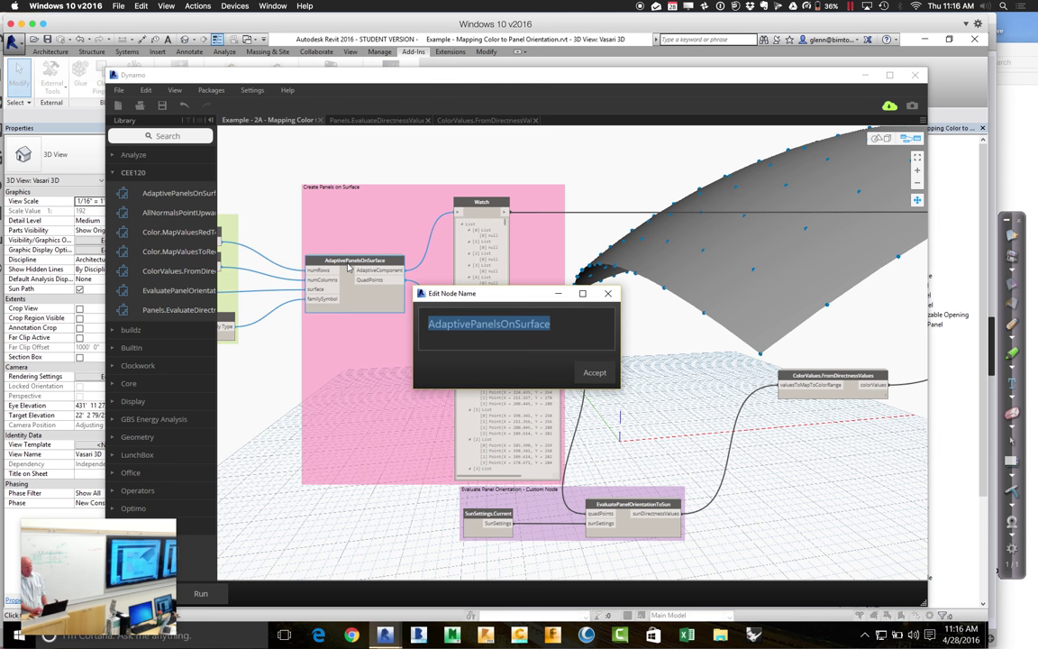
pyautogui.click(608, 292)
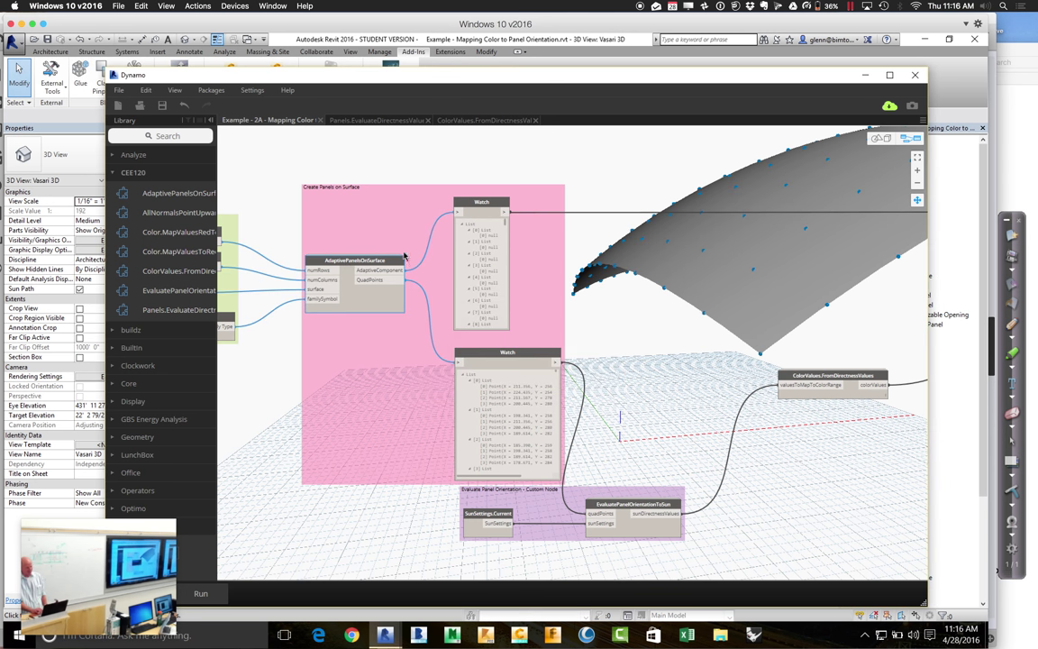
pyautogui.rightClick(377, 261)
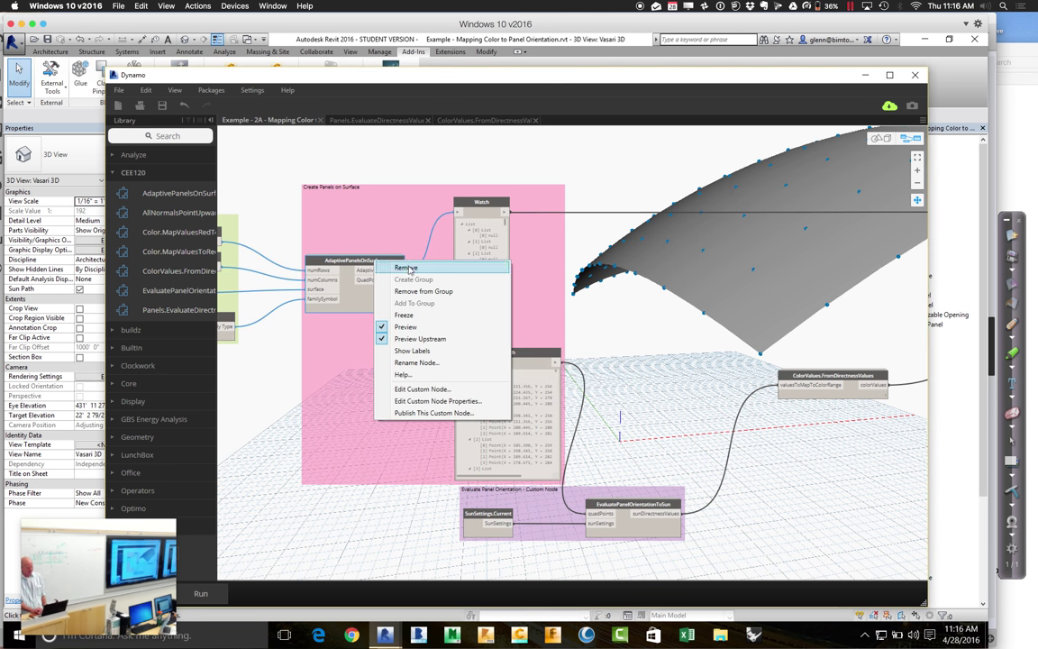
pyautogui.click(427, 389)
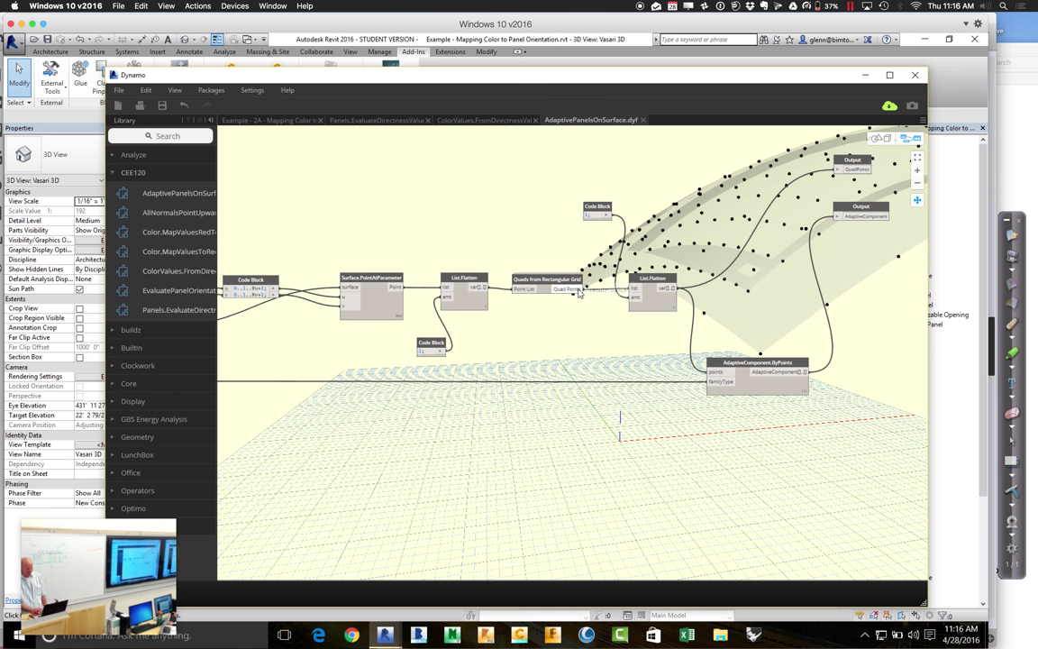
pyautogui.moveTo(582, 289); pyautogui.dragTo(713, 375)
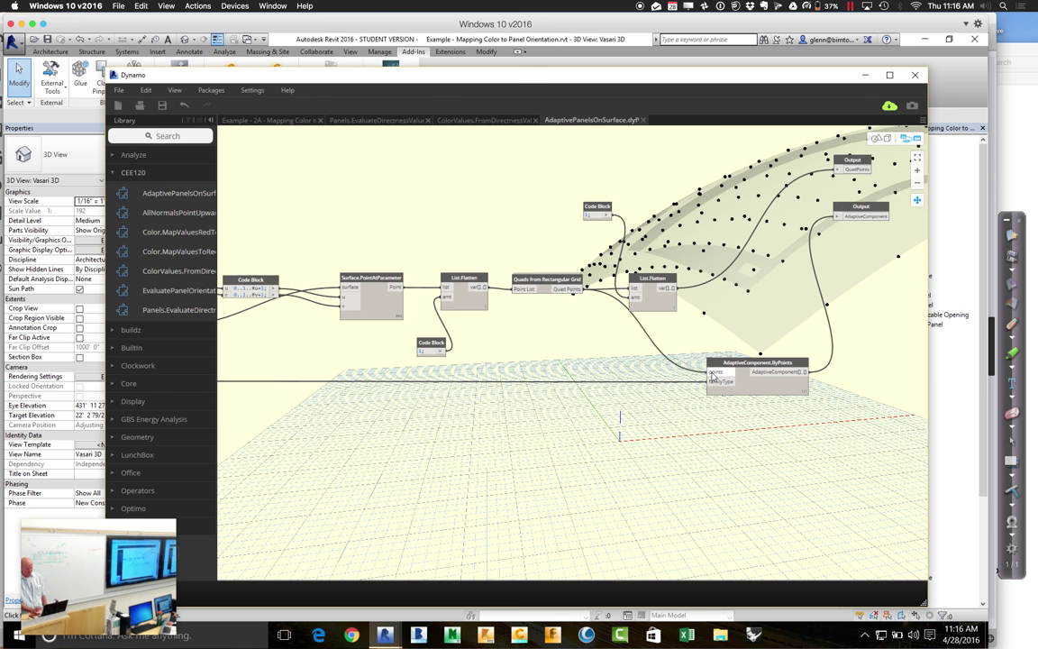
pyautogui.click(713, 376)
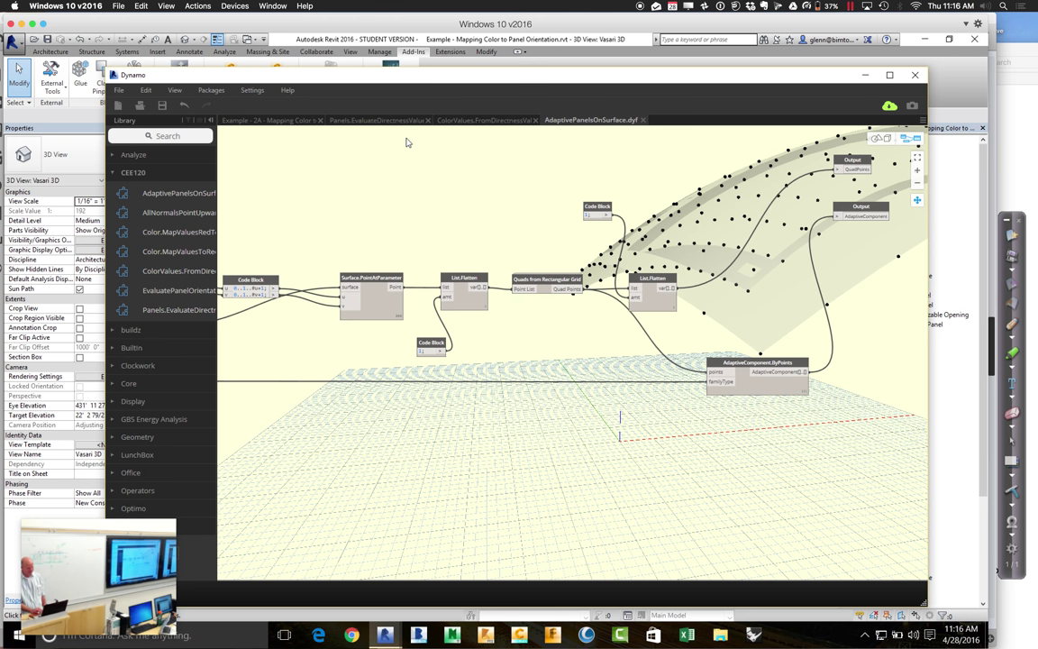
# Rerun the Example - 2A graph and preview the color values output by the ColorValues.FromDirectnessValues node.
pyautogui.click(305, 123)
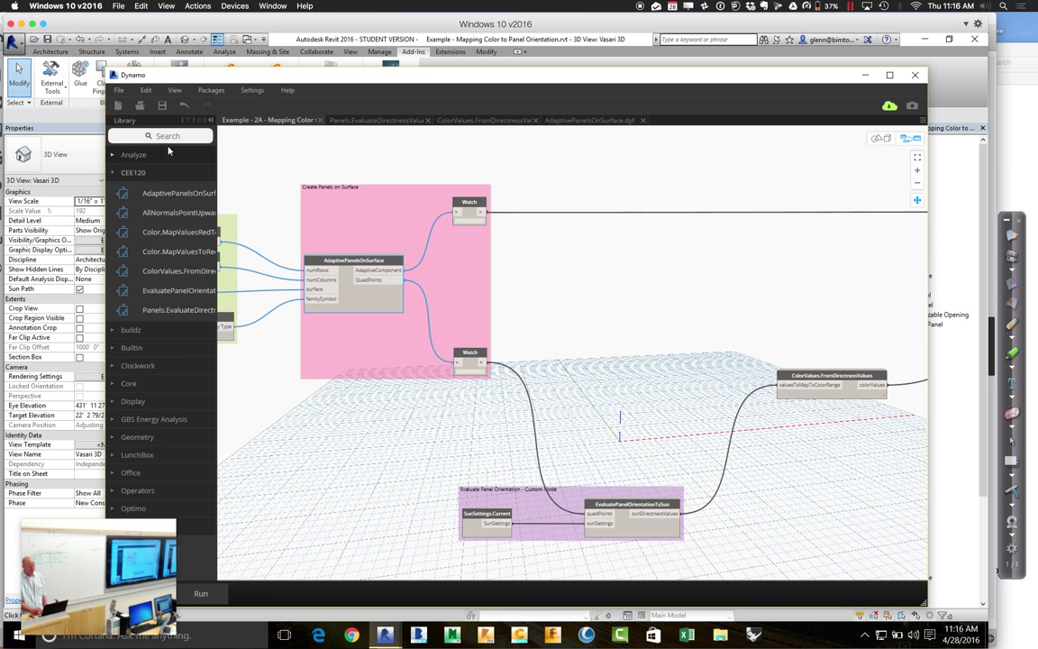
pyautogui.click(206, 592)
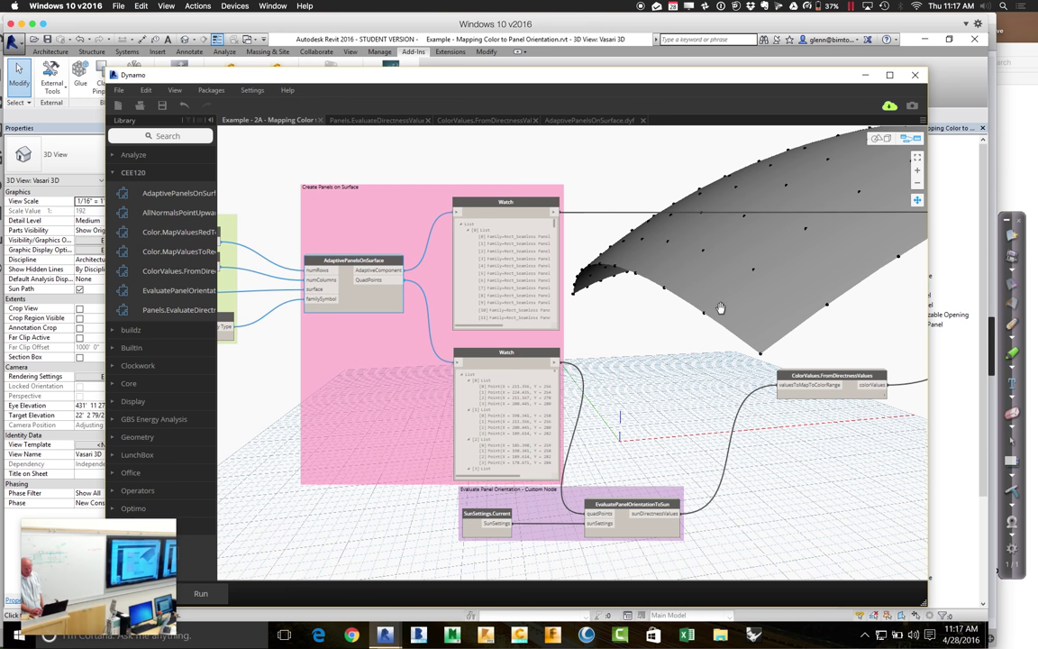
pyautogui.moveTo(661, 308); pyautogui.dragTo(561, 293)
pyautogui.moveTo(502, 299); pyautogui.dragTo(413, 308)
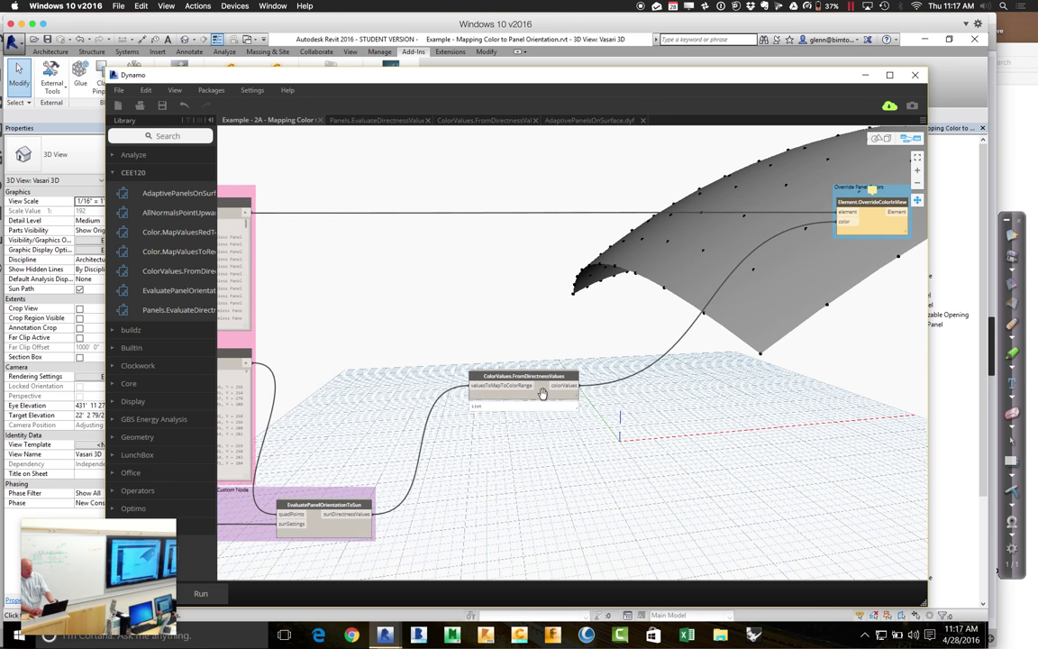
pyautogui.moveTo(575, 400)
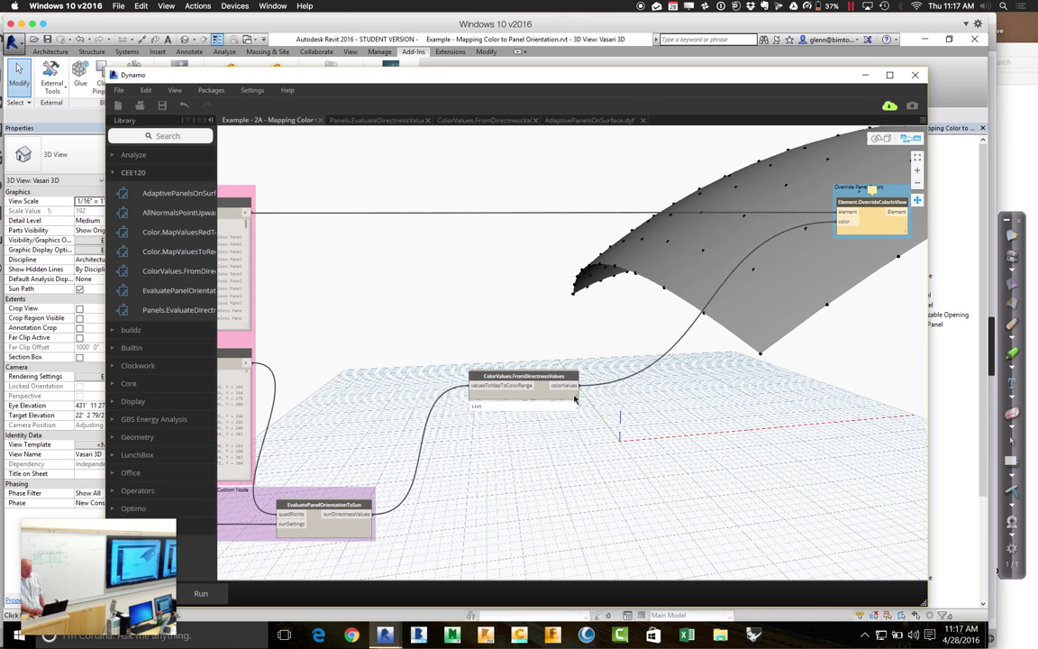
pyautogui.click(576, 400)
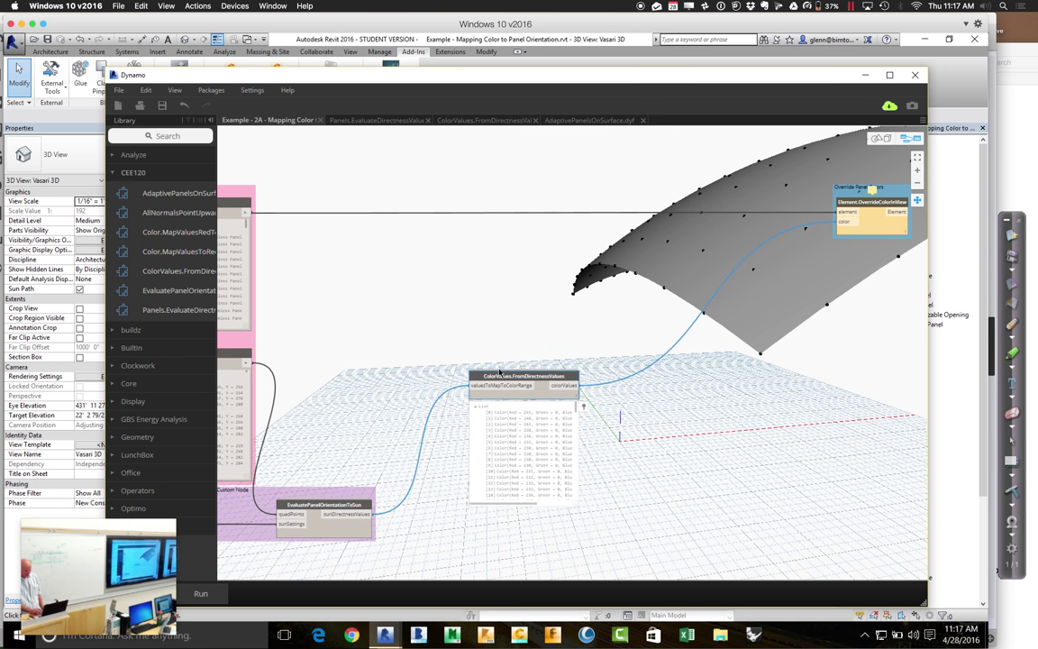
pyautogui.moveTo(867, 188)
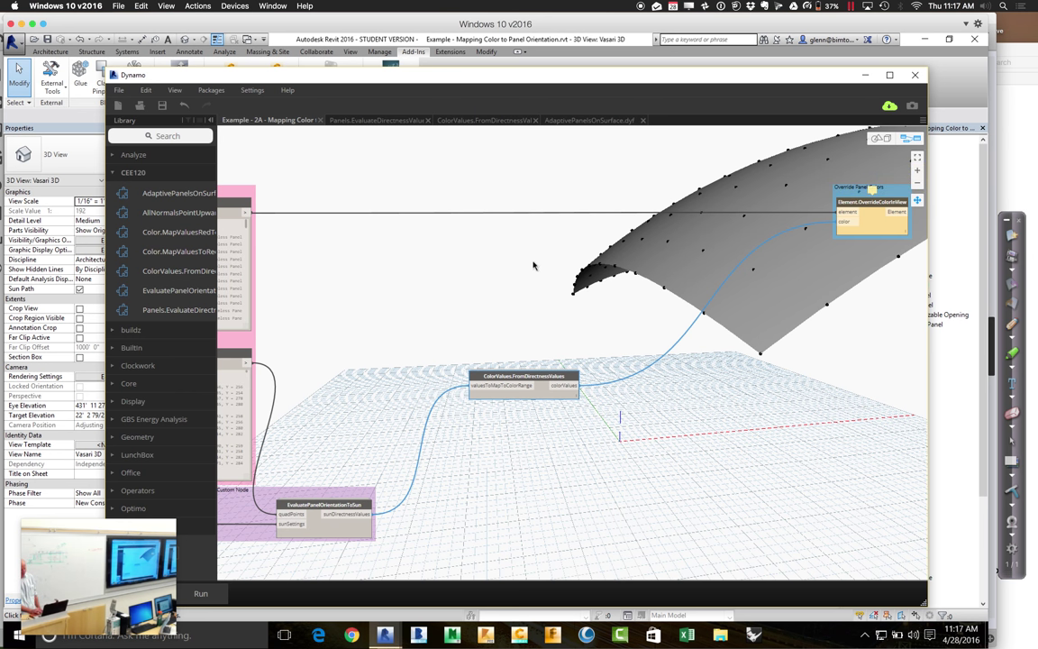
pyautogui.click(494, 268)
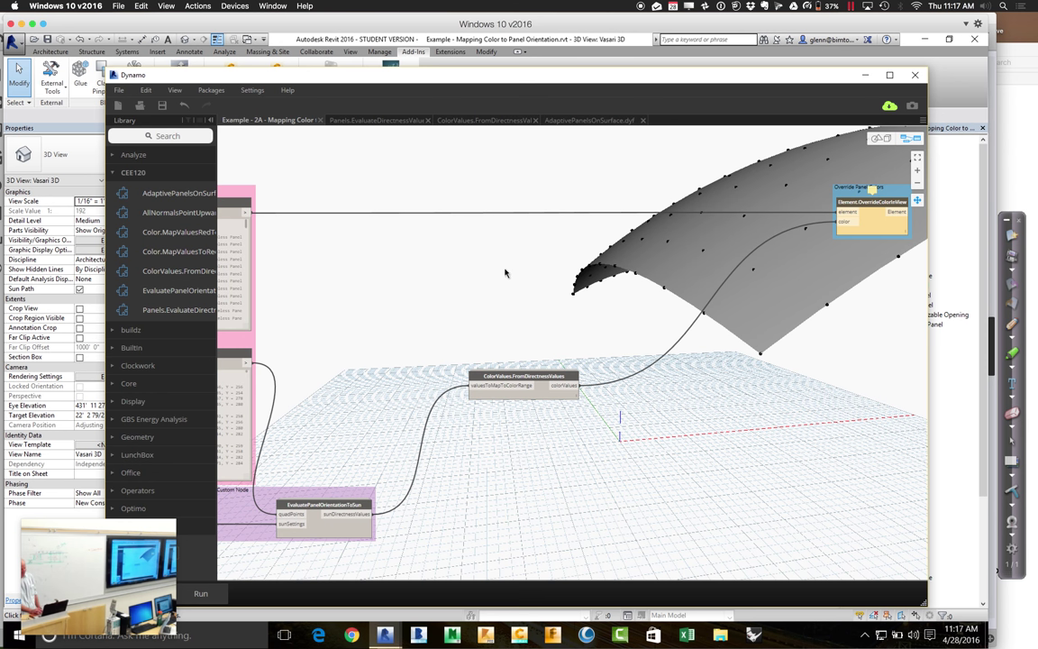
pyautogui.moveTo(575, 398)
# Collapse sublists 0 to 3 in the Watch node for the adaptive components to examine the list structure.
pyautogui.moveTo(462, 273); pyautogui.dragTo(612, 274, button='middle')
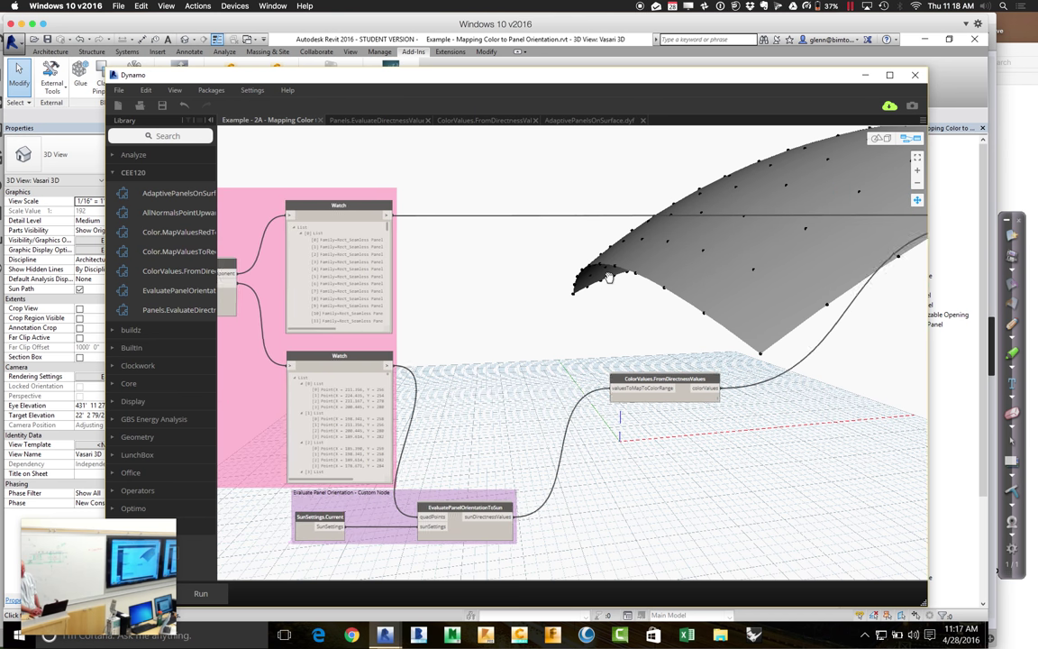
pyautogui.click(310, 234)
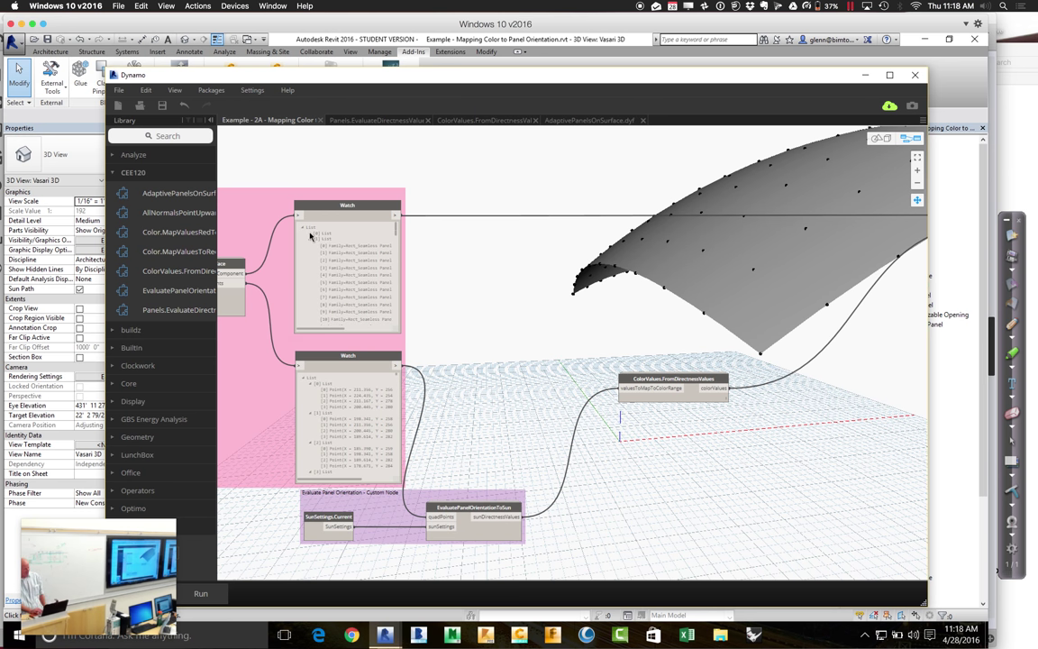
pyautogui.click(310, 239)
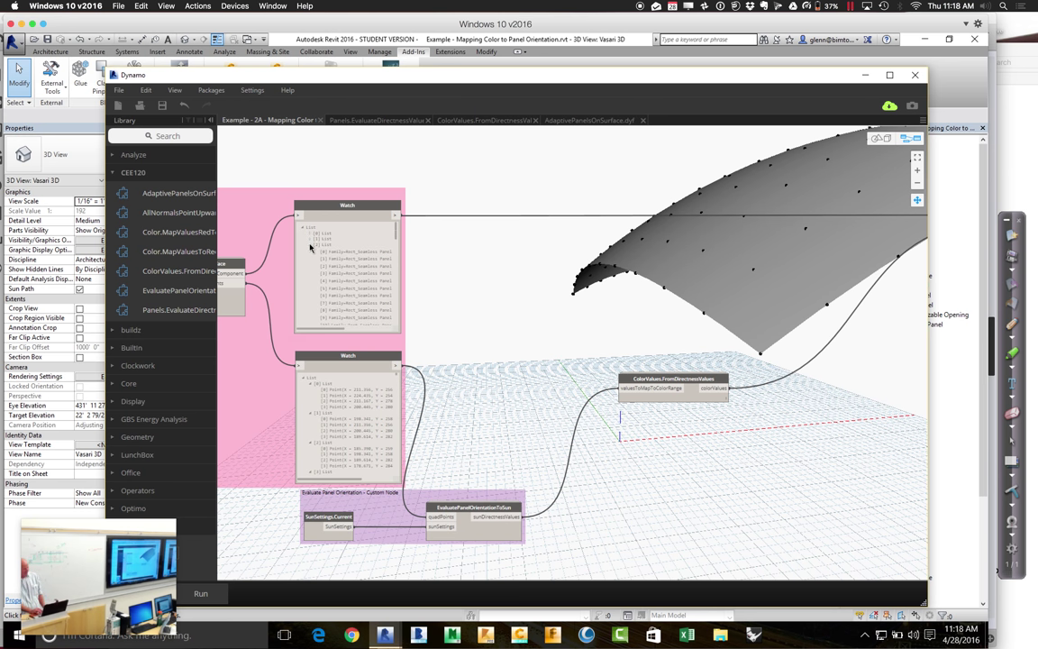
pyautogui.click(310, 245)
pyautogui.click(310, 251)
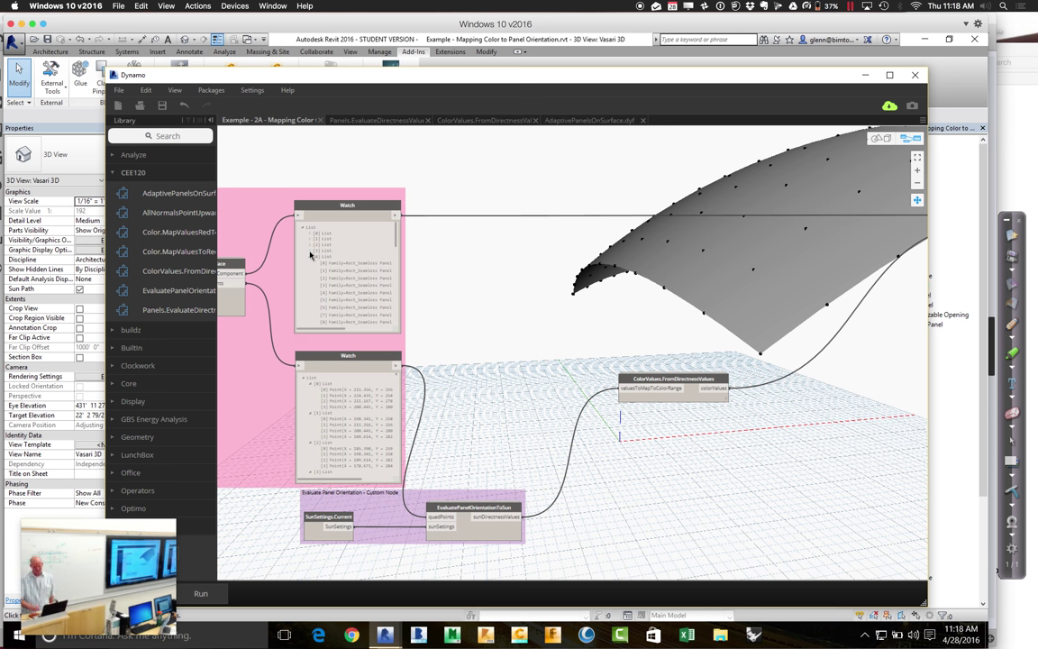
pyautogui.click(153, 137)
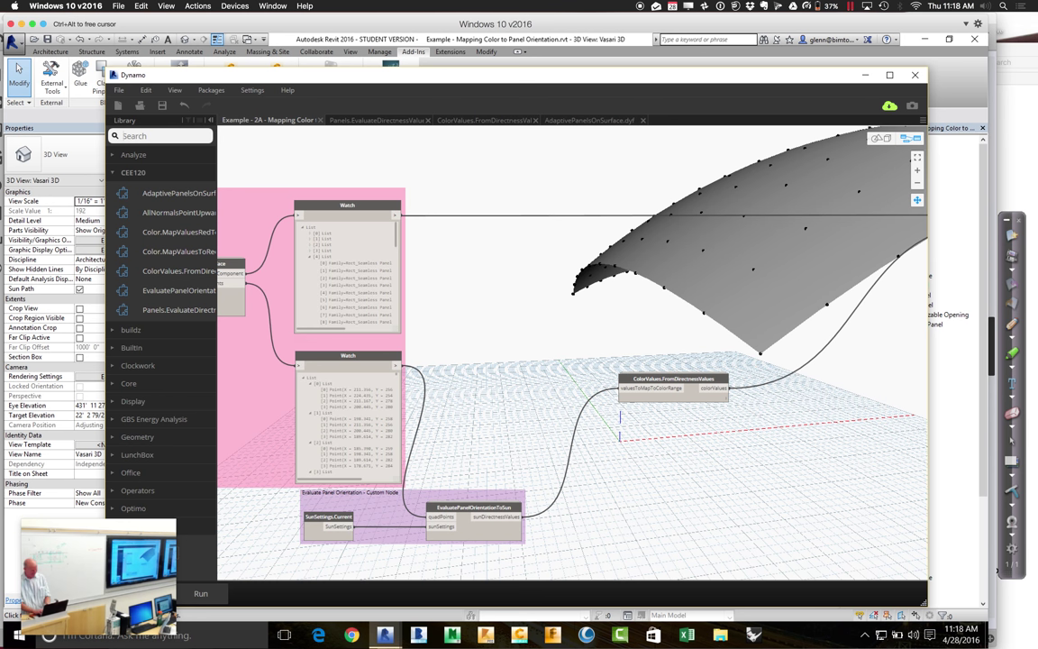
pyautogui.write('l')
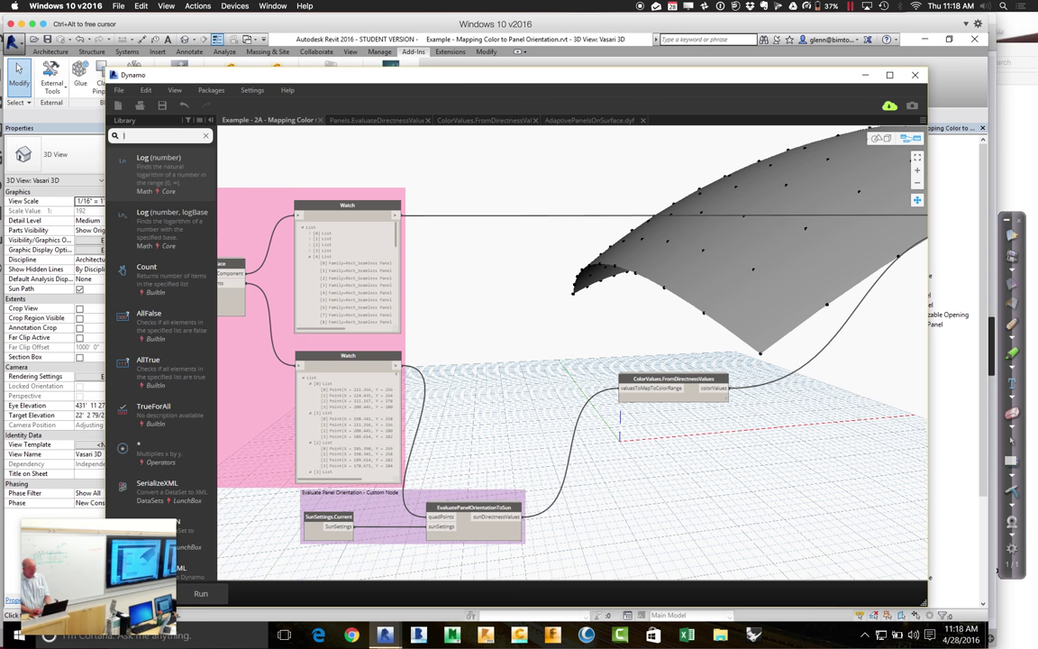
pyautogui.write('ist.')
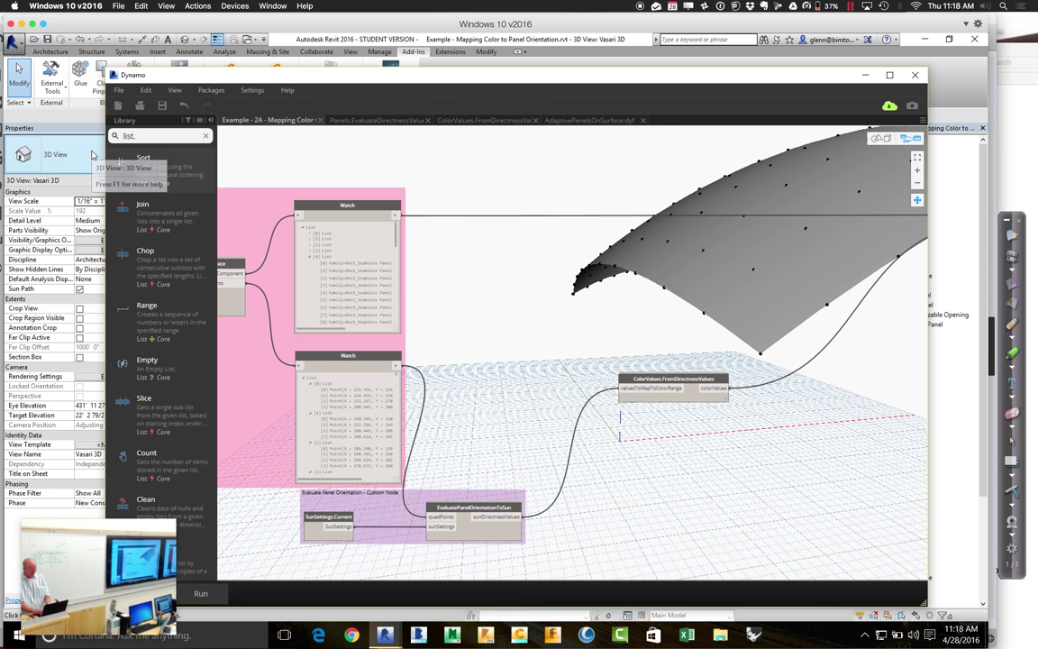
pyautogui.write('flatt')
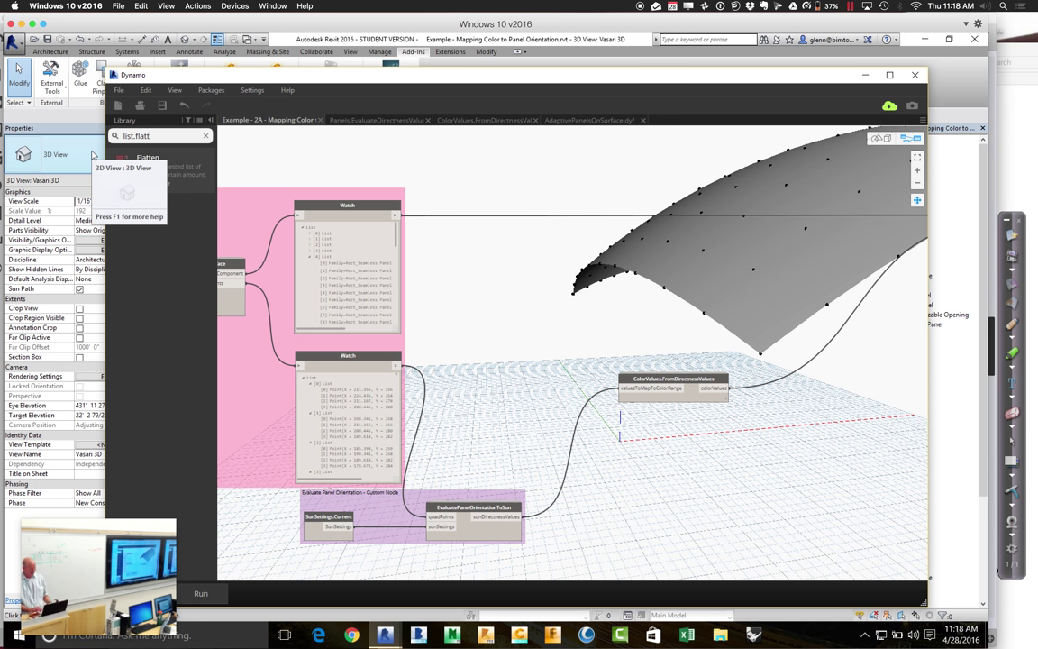
pyautogui.moveTo(135, 184)
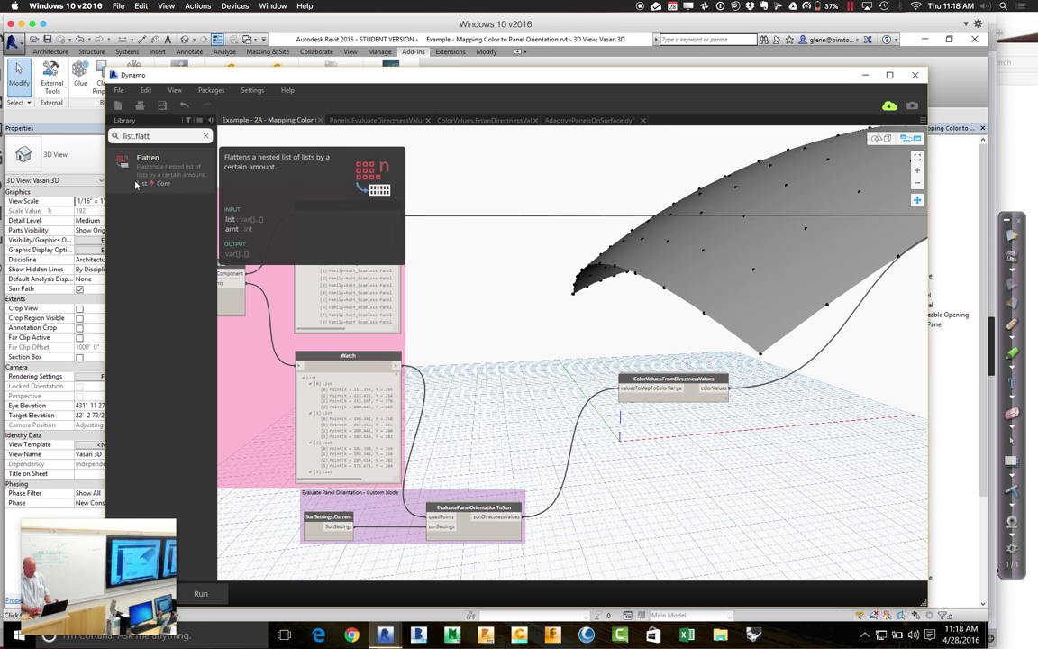
pyautogui.write('en')
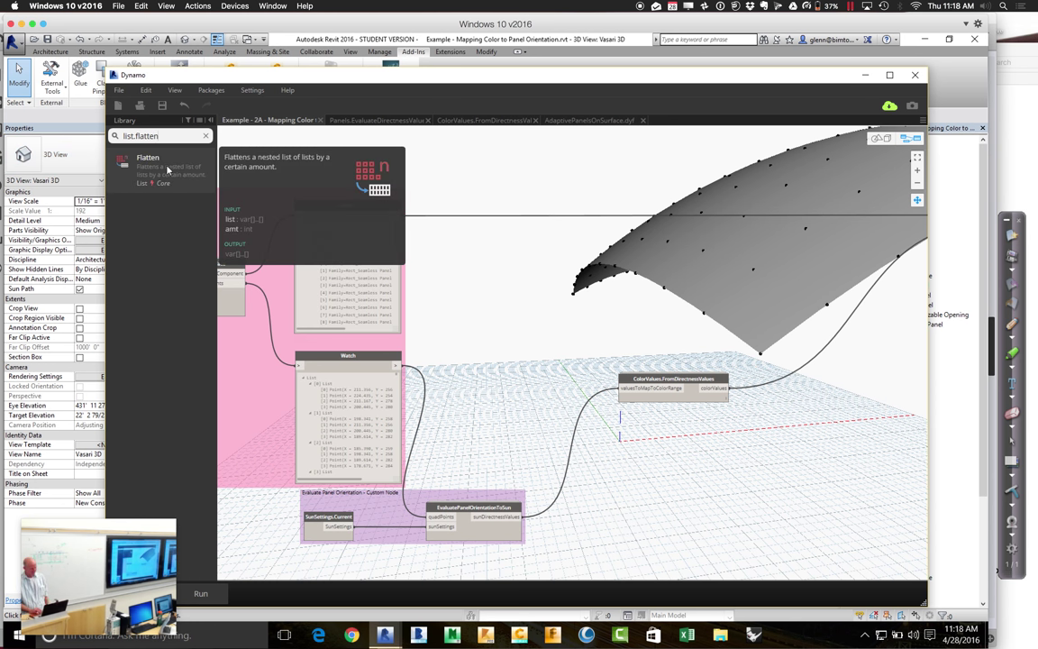
pyautogui.moveTo(164, 168); pyautogui.dragTo(546, 171)
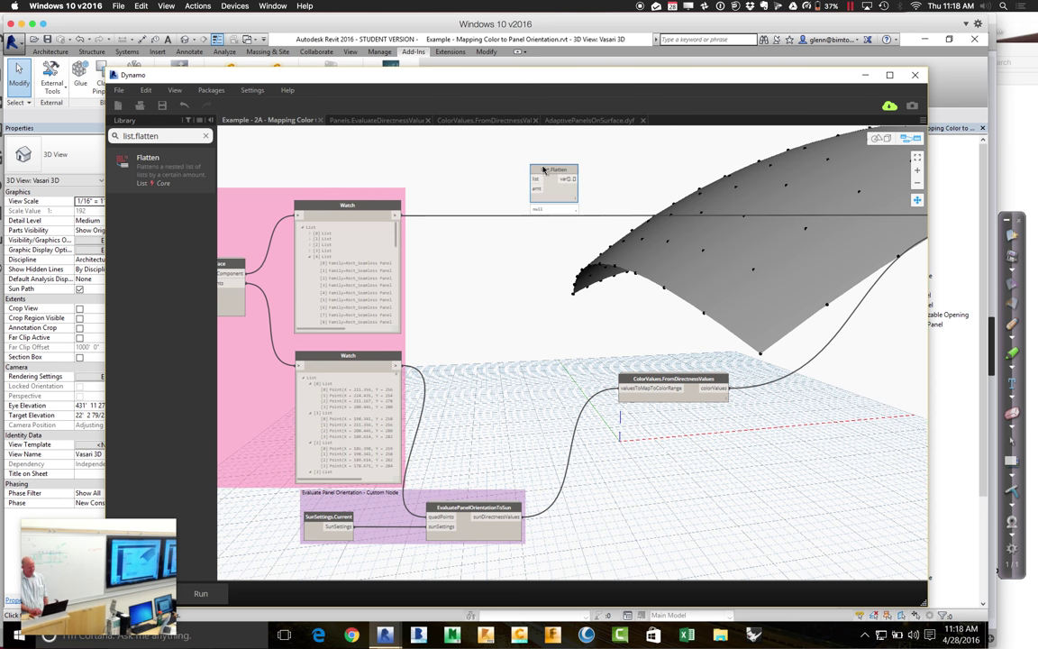
pyautogui.click(397, 216)
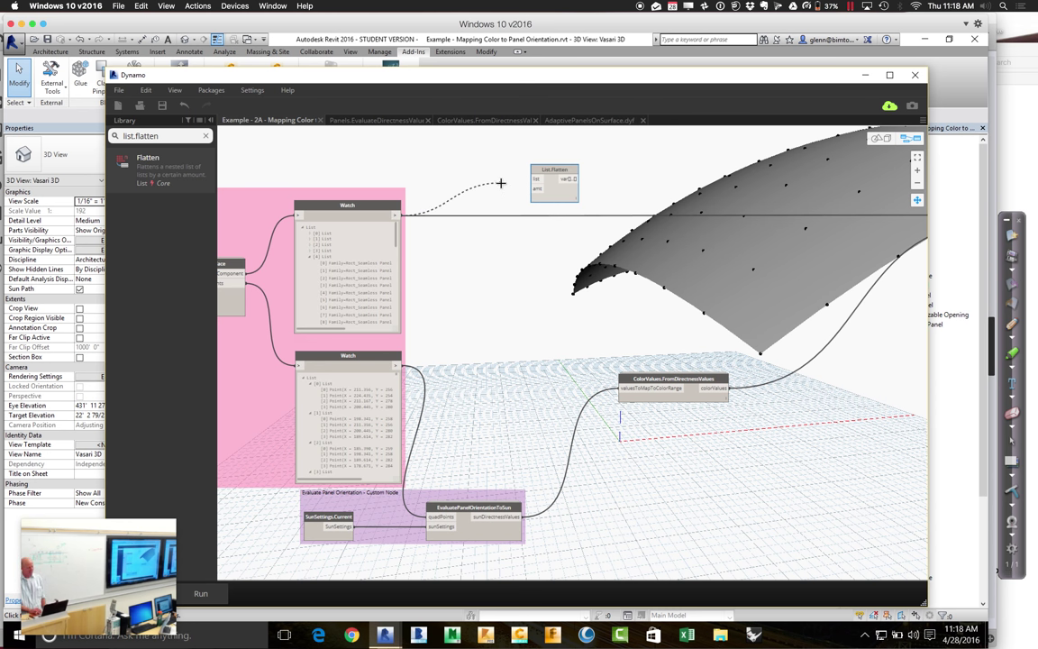
pyautogui.click(501, 187)
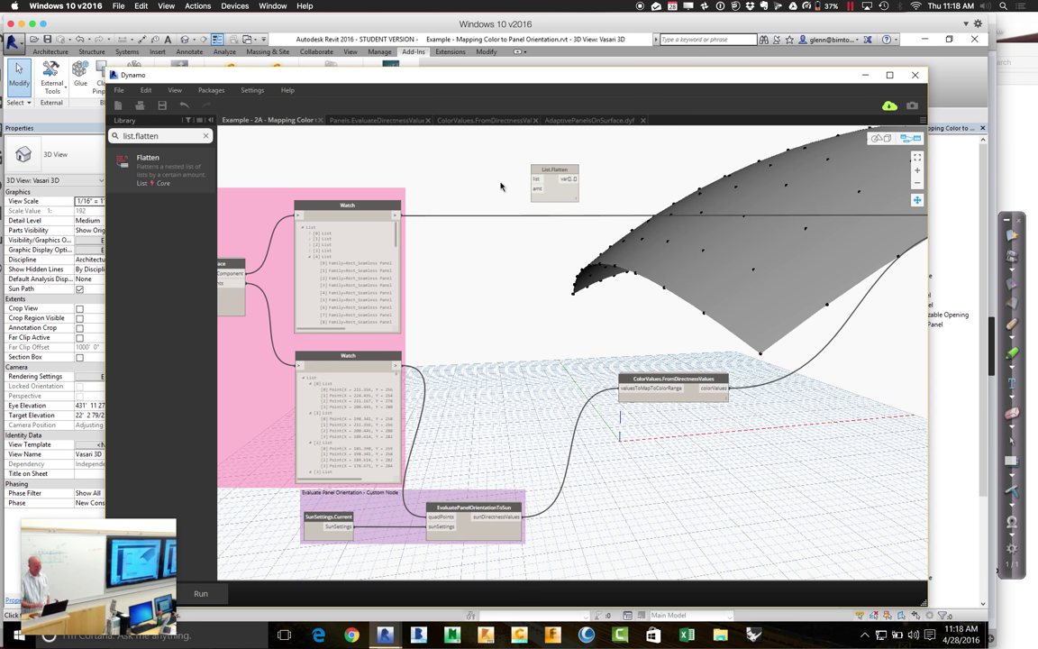
pyautogui.rightClick(562, 170)
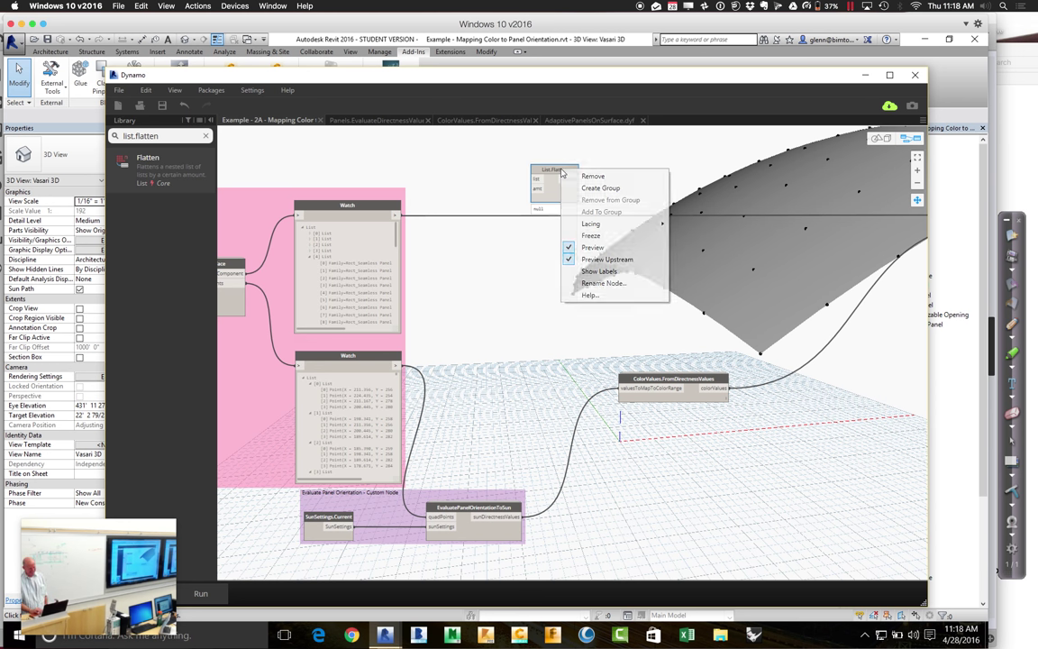
pyautogui.click(593, 176)
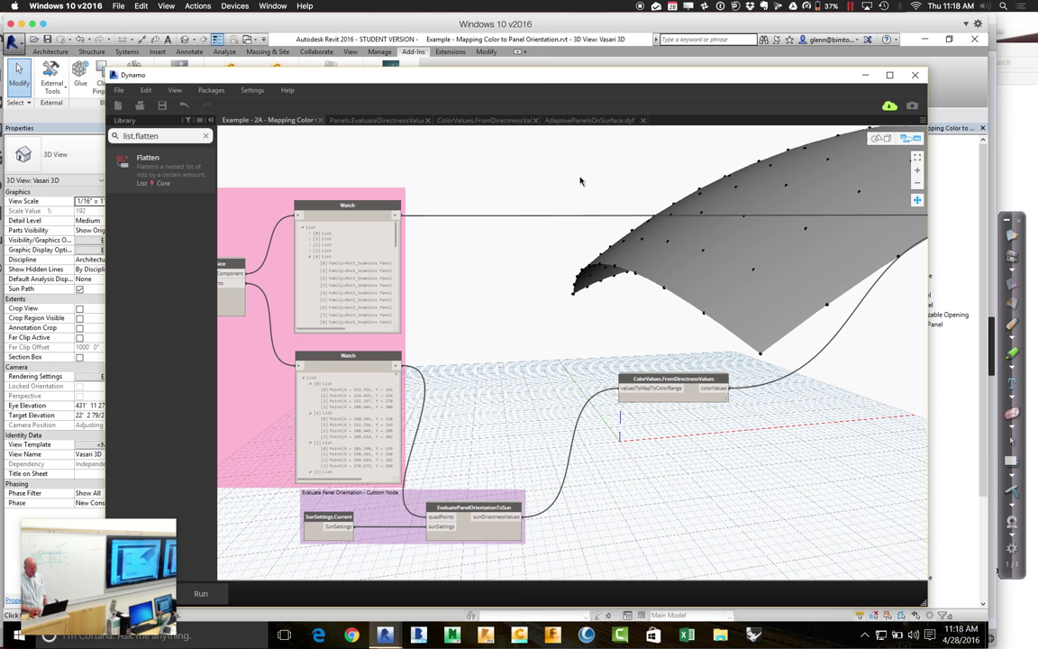
# In the AdaptivePanelsOnSurface custom node, insert a List.Flatten node between AdaptiveComponent.ByPoints and the AdaptiveComponent output.
pyautogui.click(585, 119)
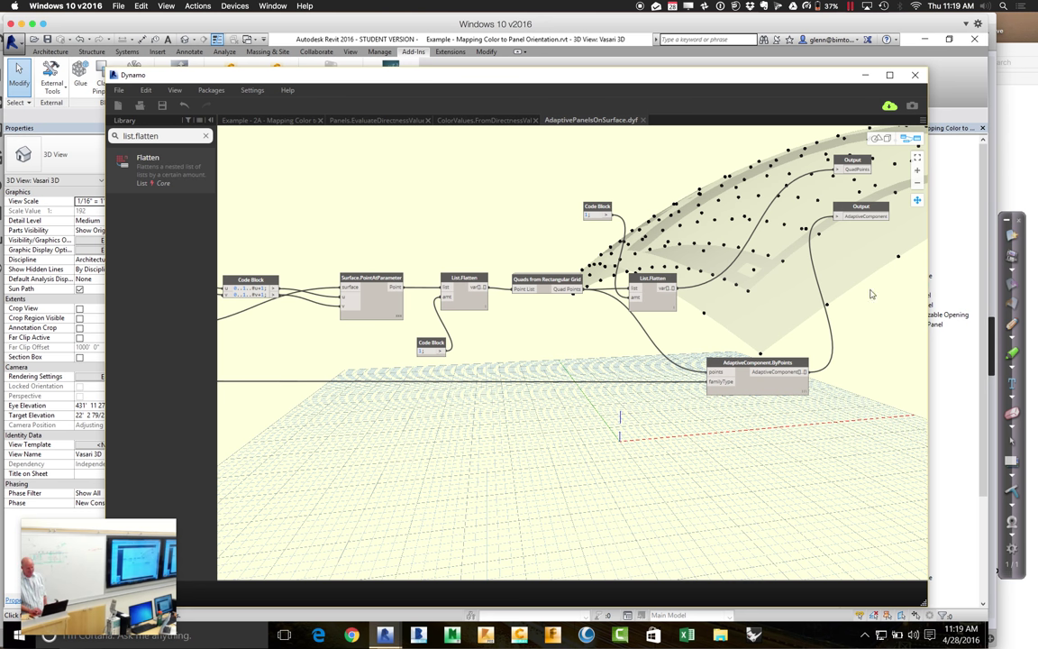
pyautogui.click(917, 198)
pyautogui.moveTo(641, 352); pyautogui.dragTo(476, 383)
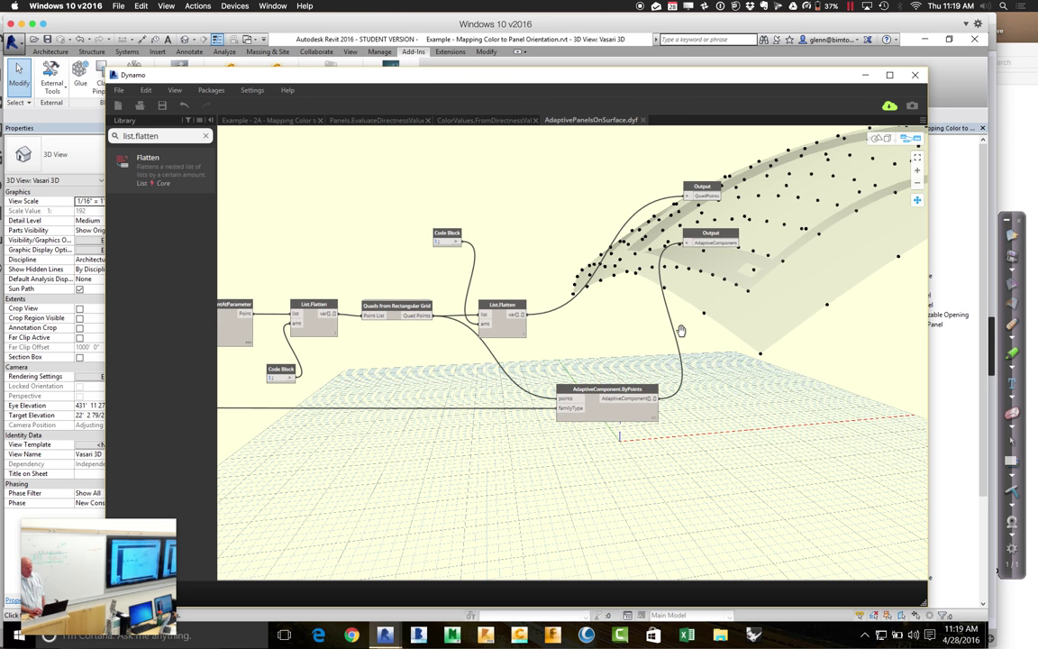
pyautogui.click(148, 158)
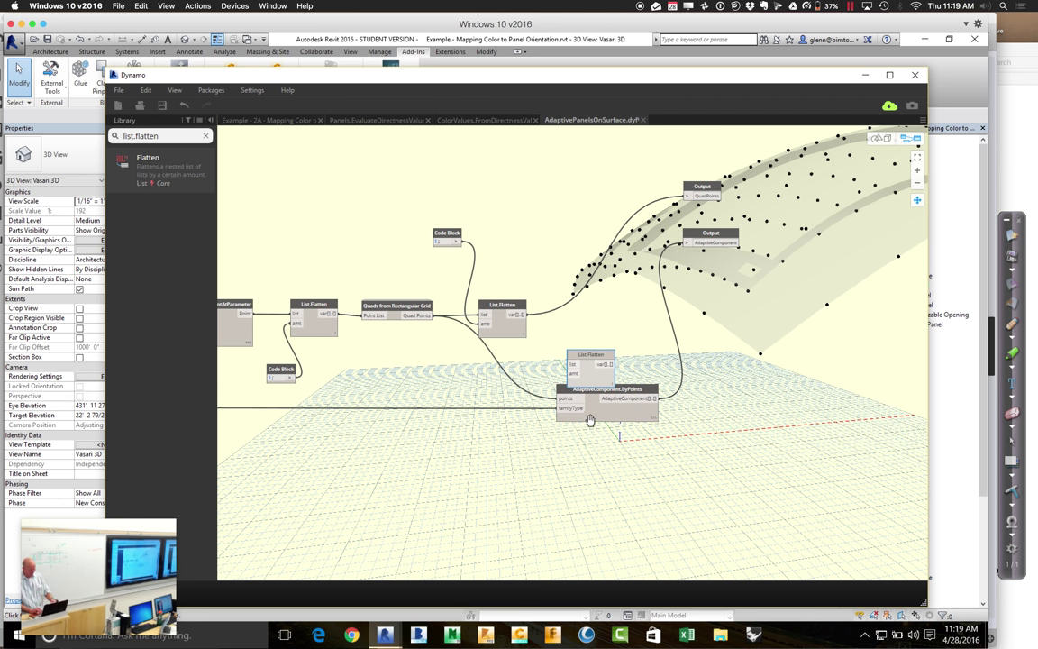
pyautogui.moveTo(582, 360); pyautogui.dragTo(743, 390)
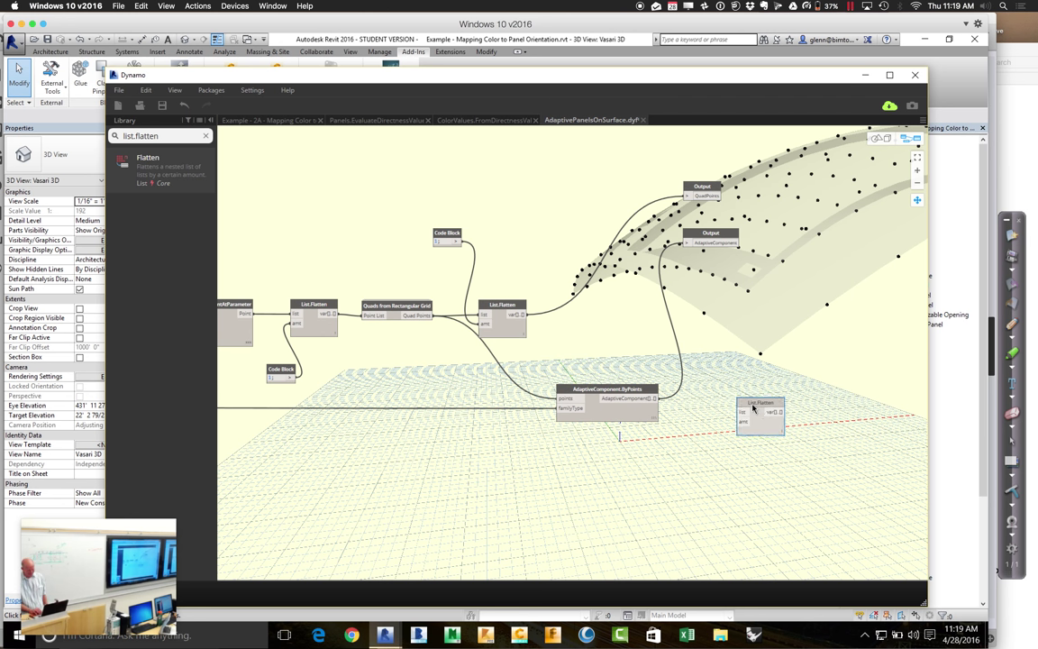
pyautogui.click(653, 399)
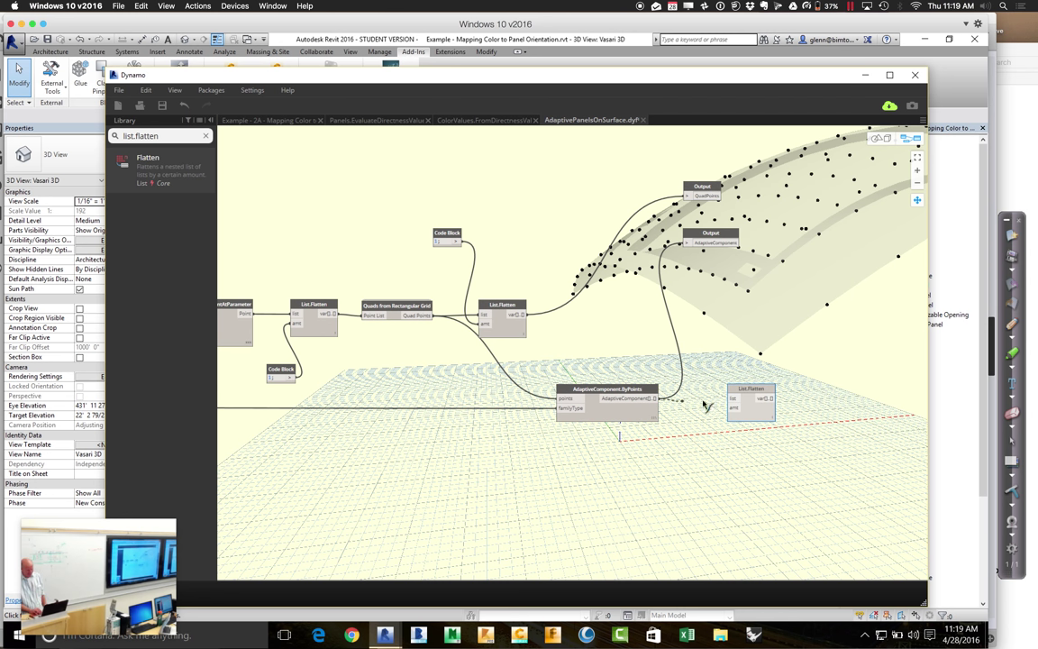
pyautogui.click(732, 398)
pyautogui.click(764, 399)
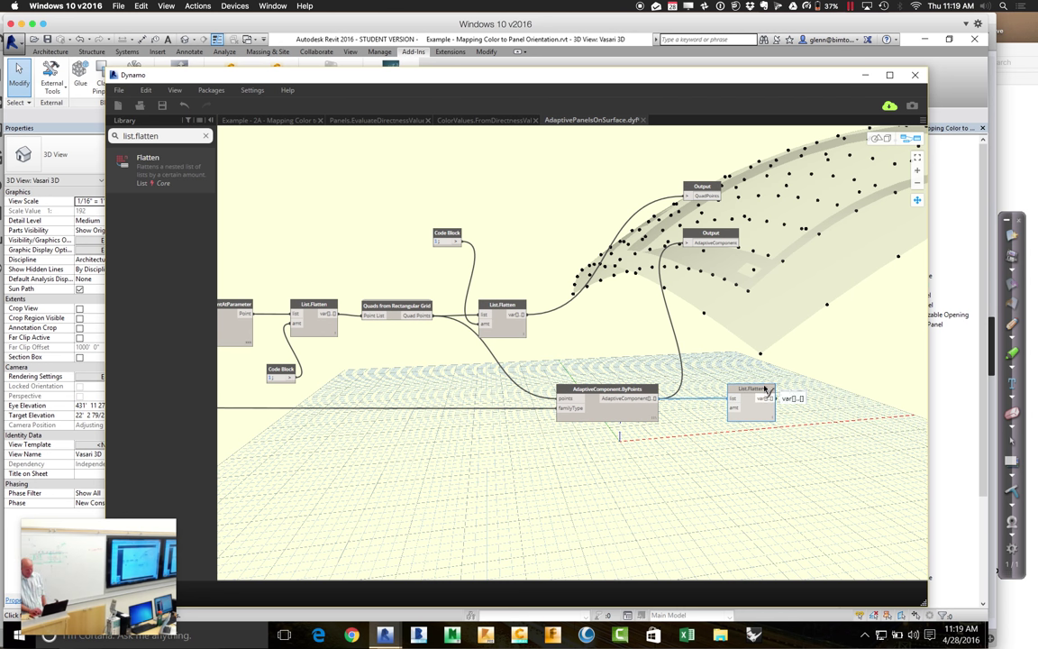
pyautogui.click(686, 244)
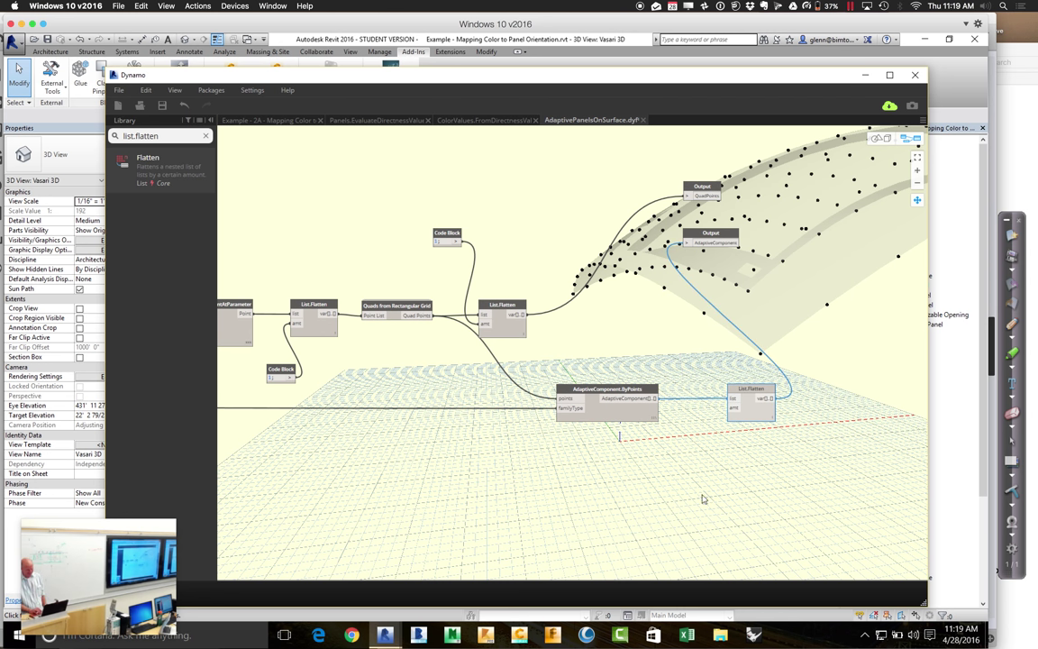
# Feed a Code Block with value 1 into the new List.Flatten's amt input, space out AdaptiveComponent.ByPoints, and save the custom node.
pyautogui.doubleClick(702, 456)
pyautogui.write('1')
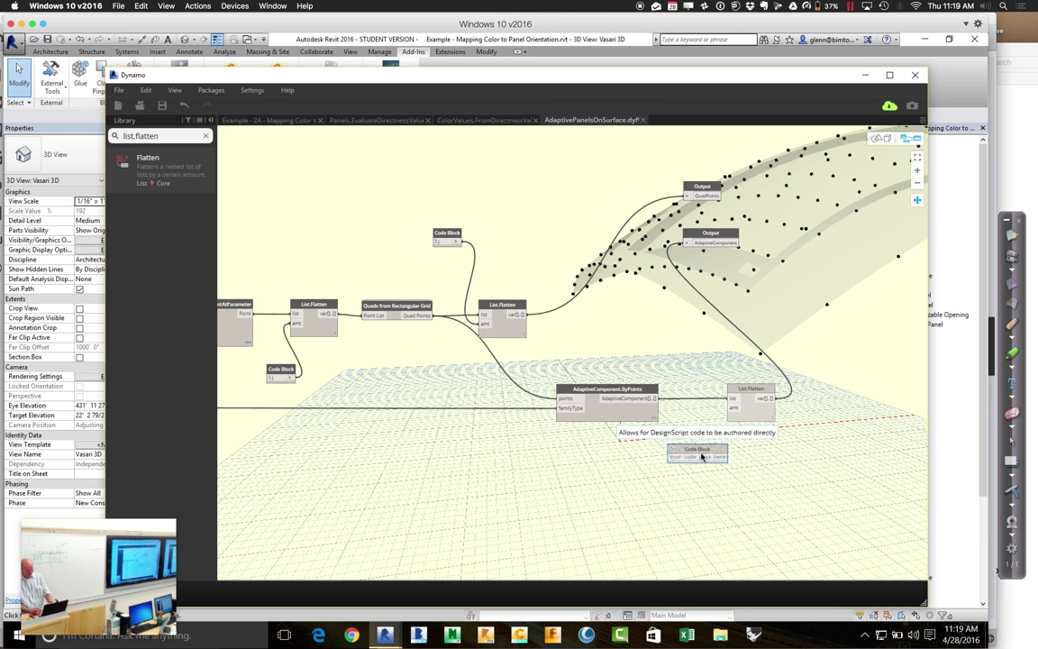
pyautogui.click(702, 456)
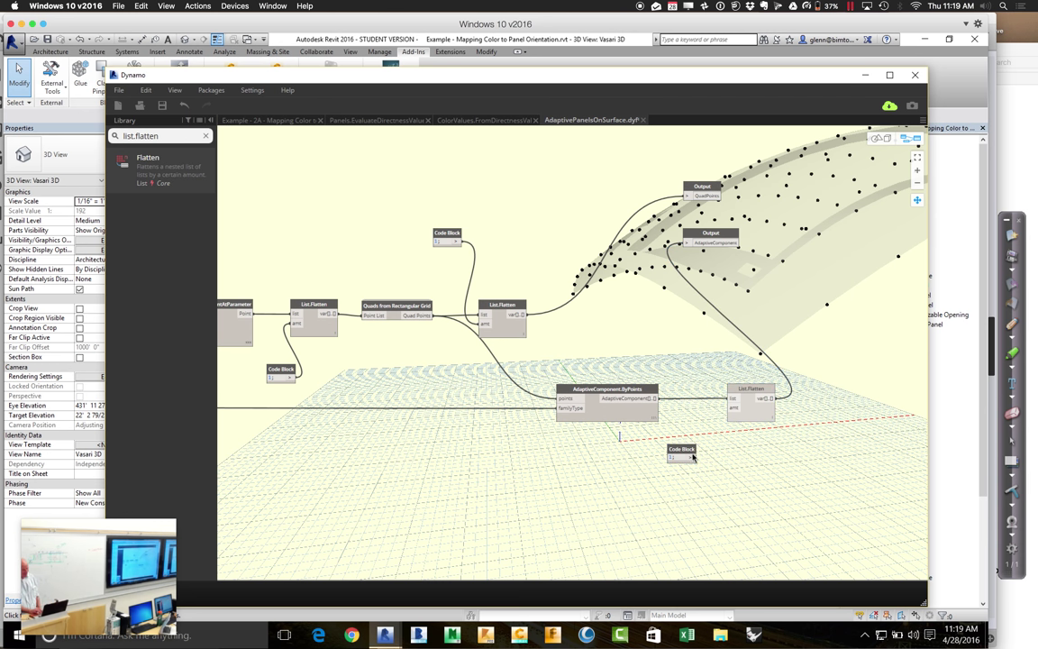
pyautogui.click(695, 457)
pyautogui.click(731, 406)
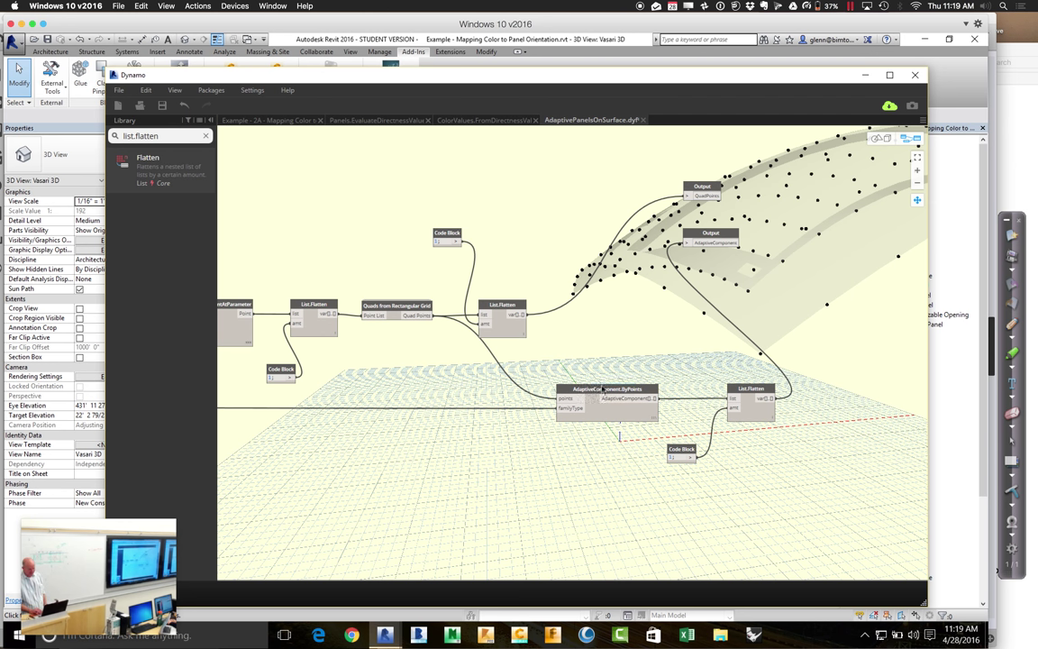
pyautogui.moveTo(603, 390); pyautogui.dragTo(541, 389)
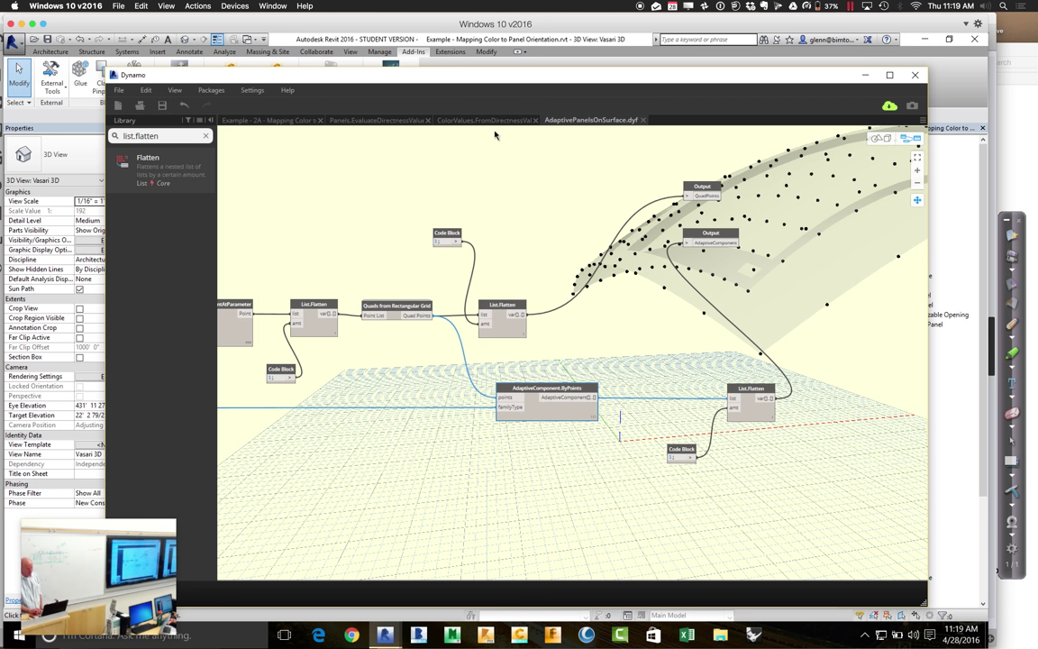
# Rerun the Example - 2A graph and check the Element.OverrideColorInView node for warnings.
pyautogui.click(274, 120)
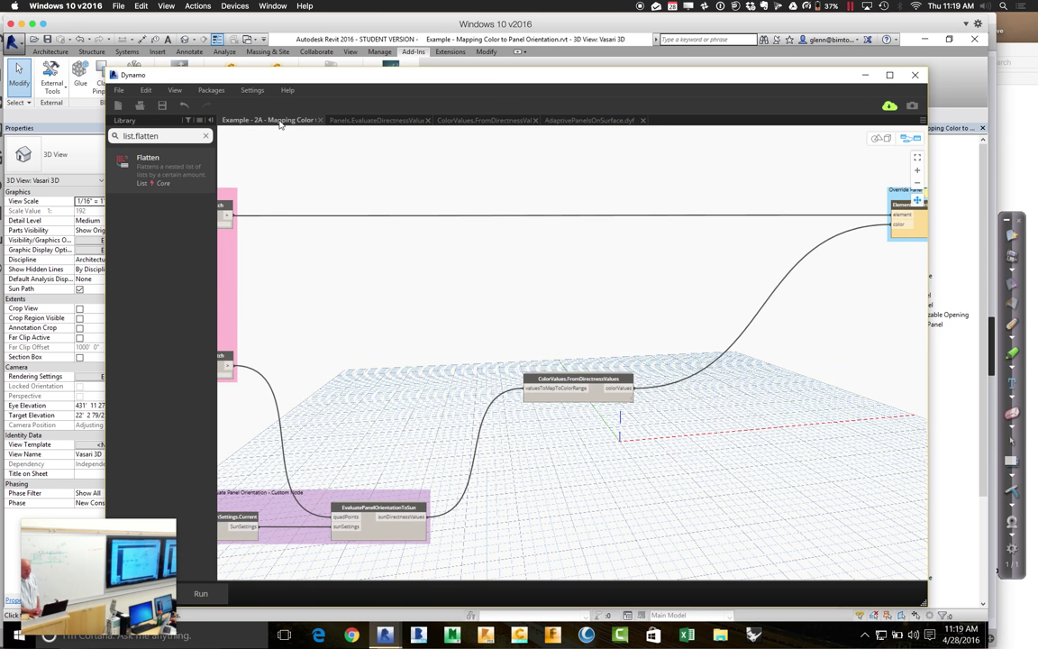
pyautogui.click(209, 594)
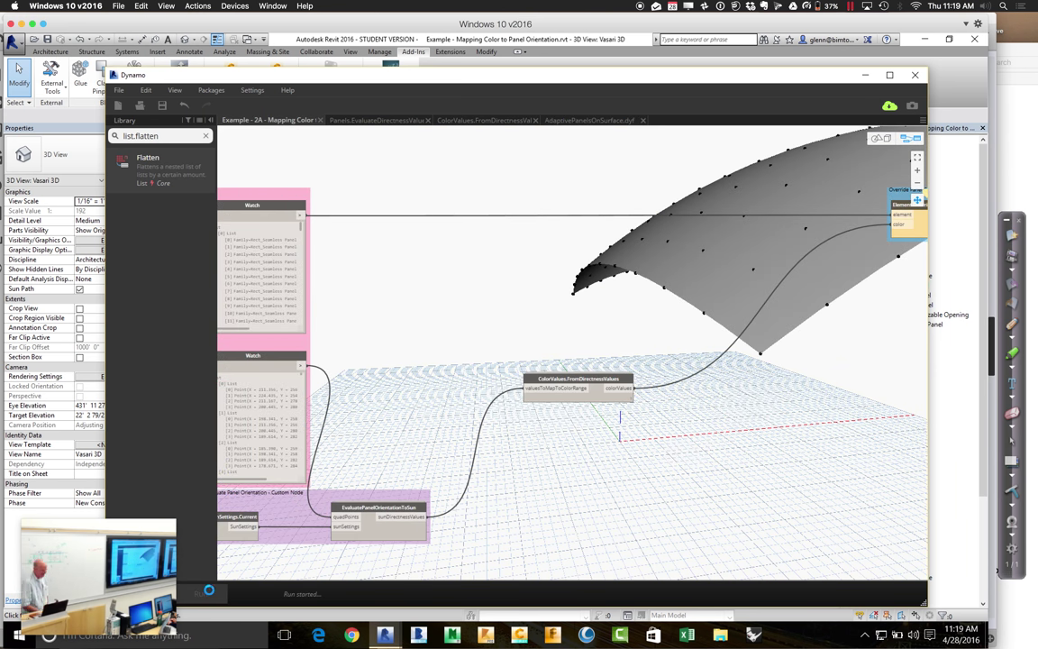
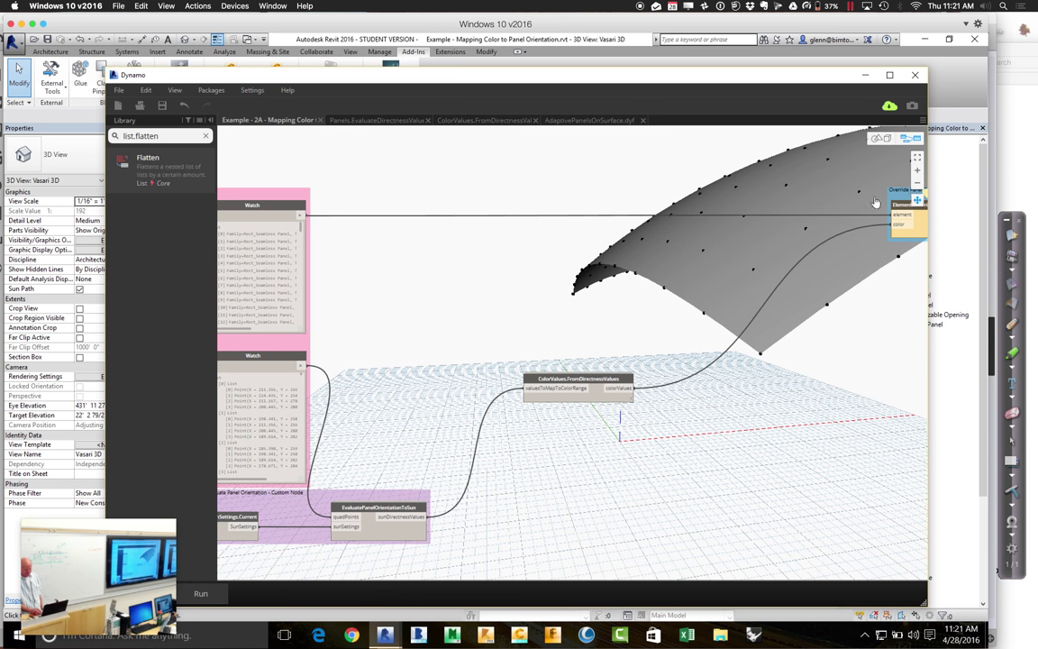
pyautogui.moveTo(921, 207); pyautogui.dragTo(806, 188, button='middle')
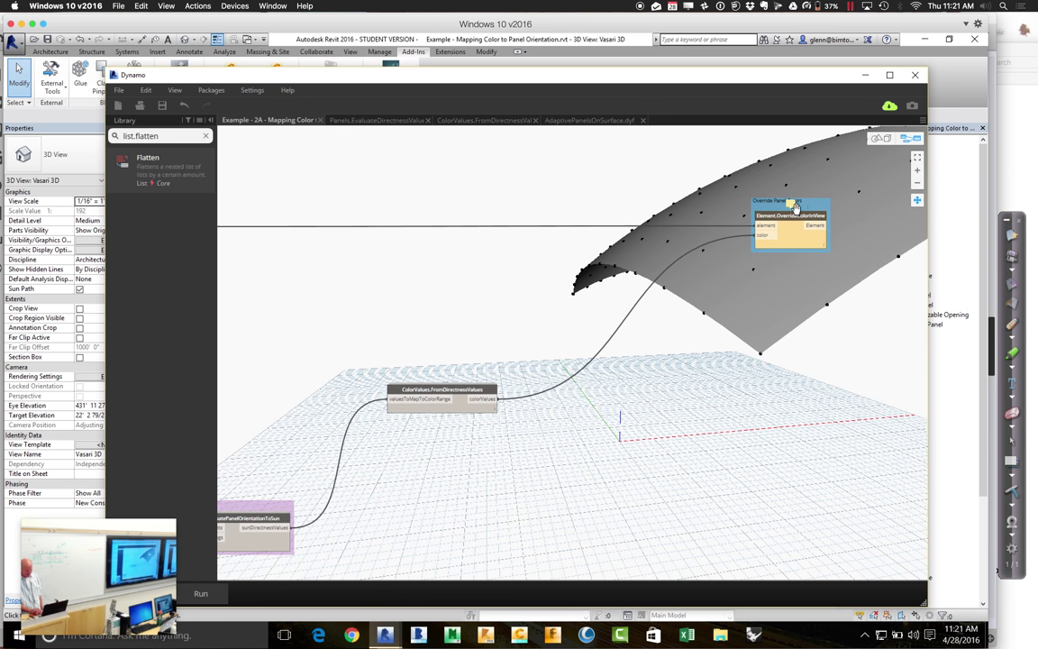
pyautogui.moveTo(789, 203)
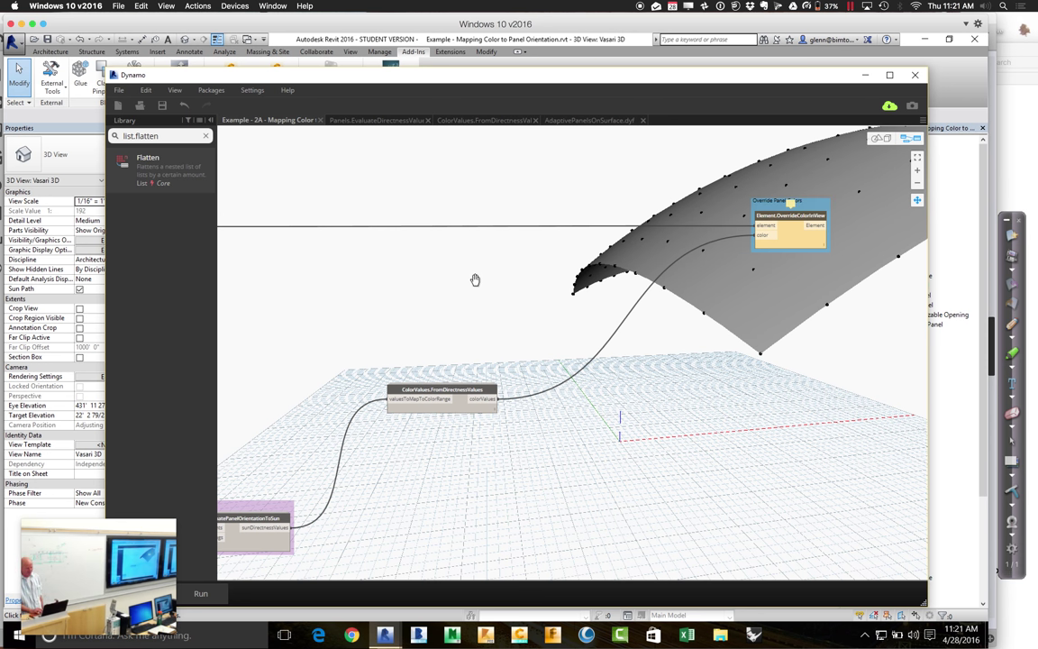
# Preview and look through the list of color values output by the ColorValues.FromDirectnessValues node.
pyautogui.moveTo(475, 280); pyautogui.dragTo(539, 292)
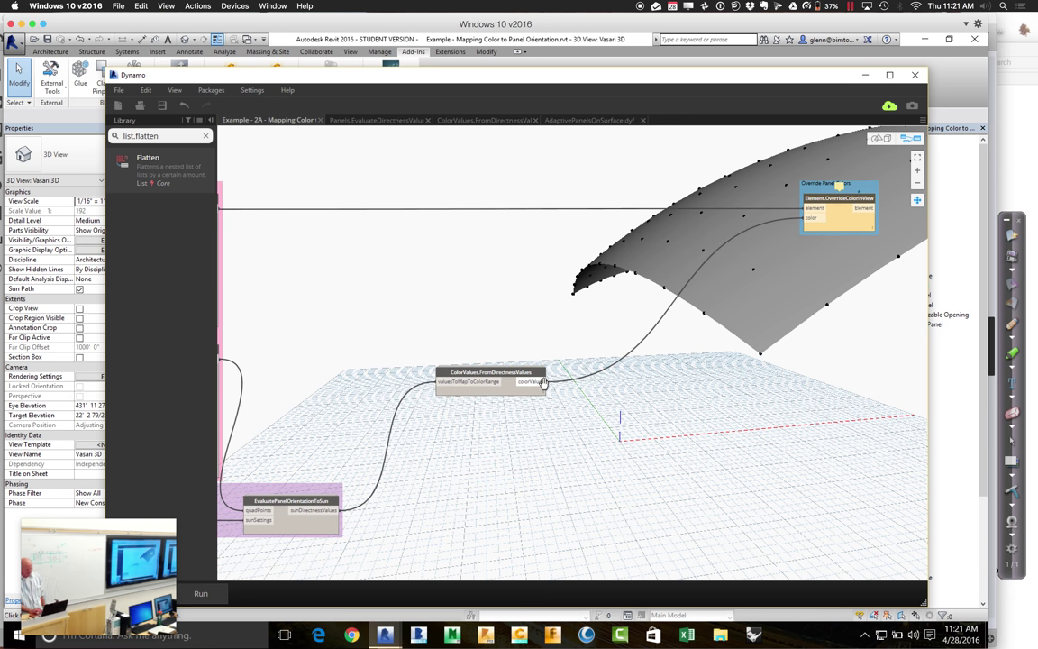
pyautogui.moveTo(541, 395)
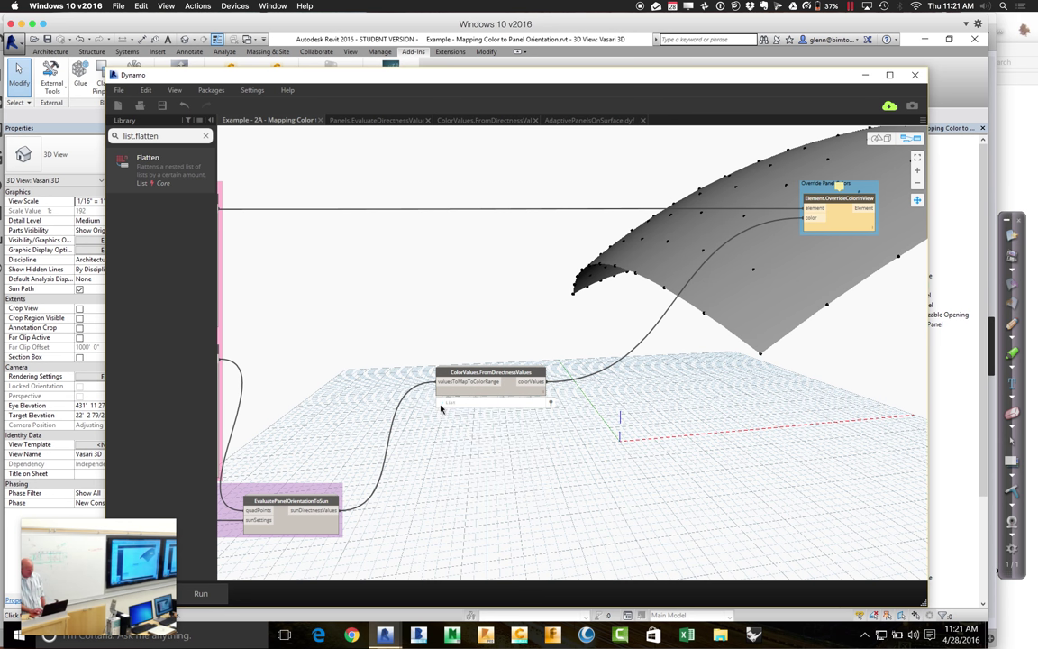
pyautogui.moveTo(486, 404)
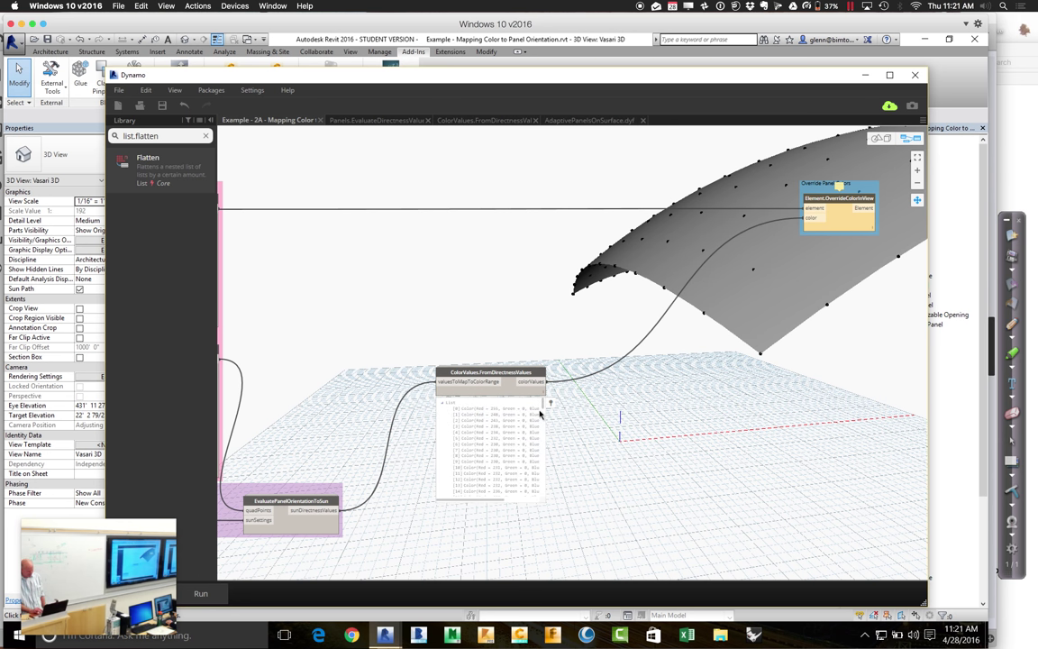
pyautogui.moveTo(544, 407); pyautogui.dragTo(533, 504)
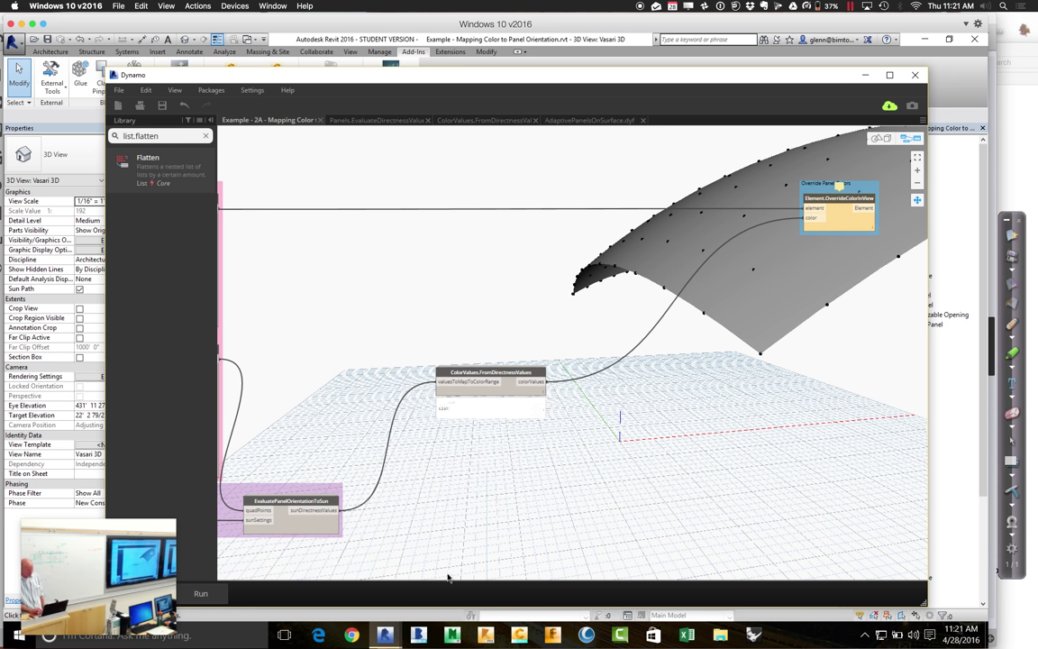
# Examine the adaptive component list in the upper Watch node to compare its structure with the color values.
pyautogui.click(917, 200)
pyautogui.moveTo(391, 252); pyautogui.dragTo(555, 248)
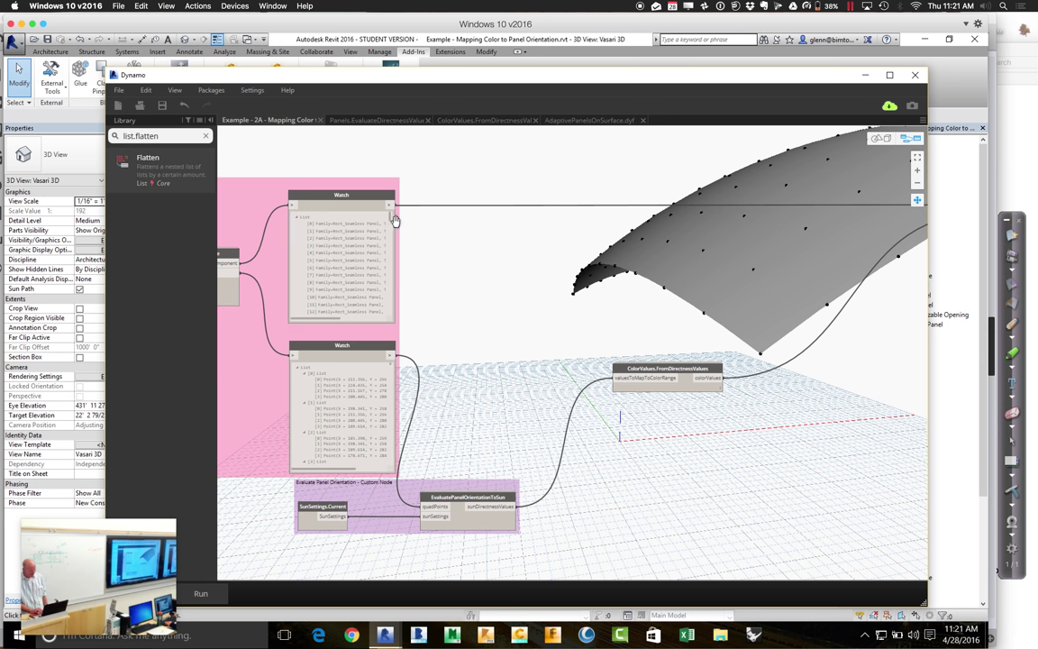
pyautogui.click(377, 222)
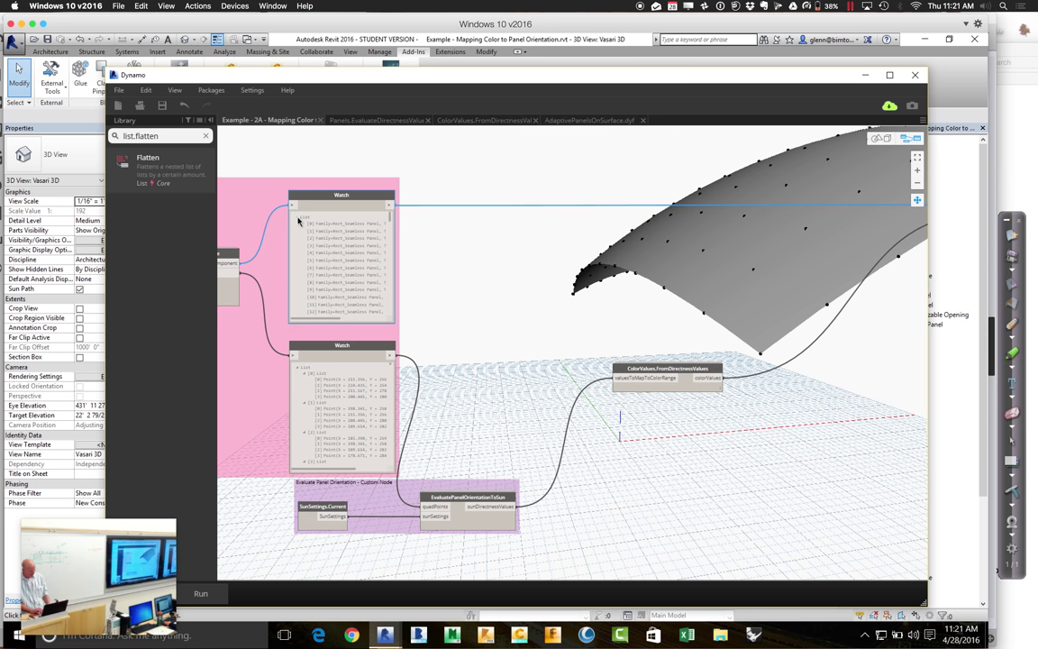
pyautogui.moveTo(391, 220); pyautogui.dragTo(386, 326)
pyautogui.click(449, 273)
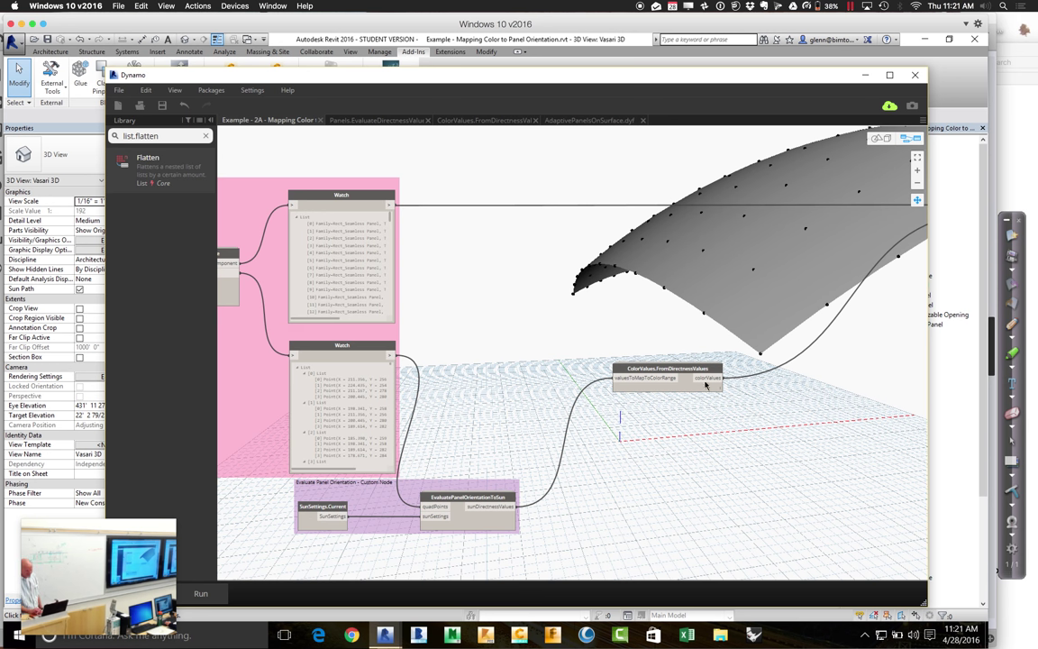
pyautogui.click(720, 391)
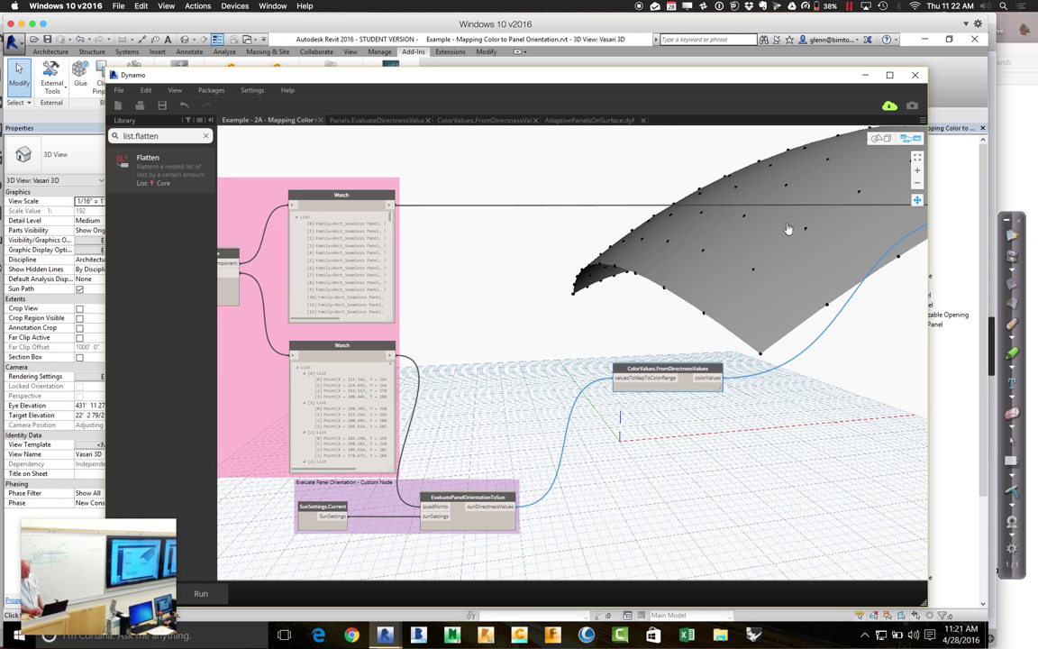
pyautogui.click(721, 242)
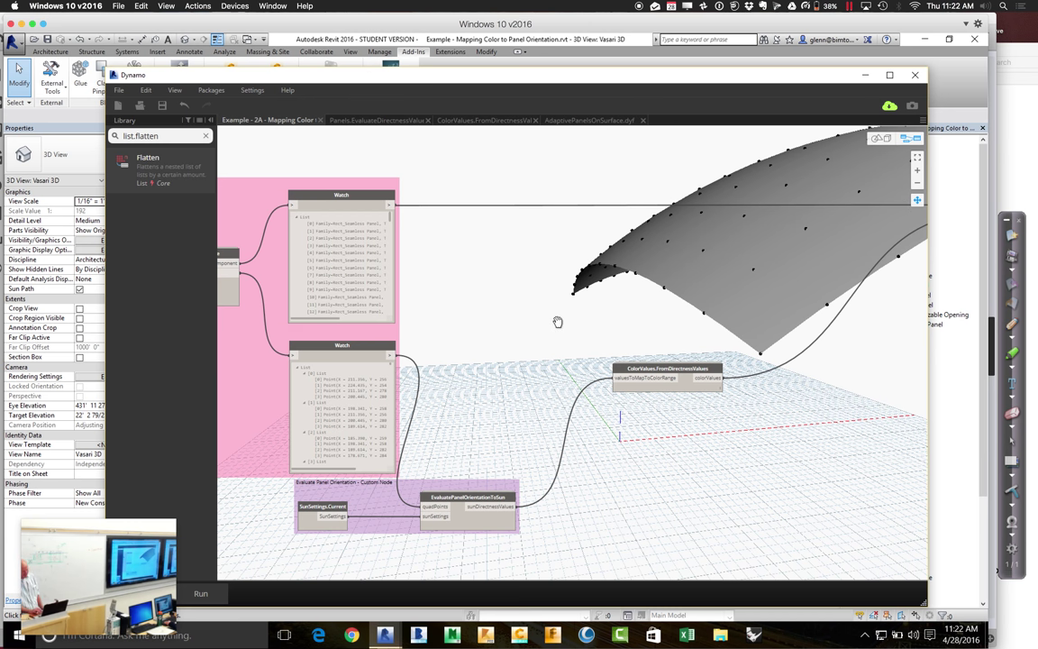
# Search the library for element.over and place a new OverrideColorInView node between the Watch nodes and the existing override node.
pyautogui.moveTo(558, 322); pyautogui.dragTo(449, 342)
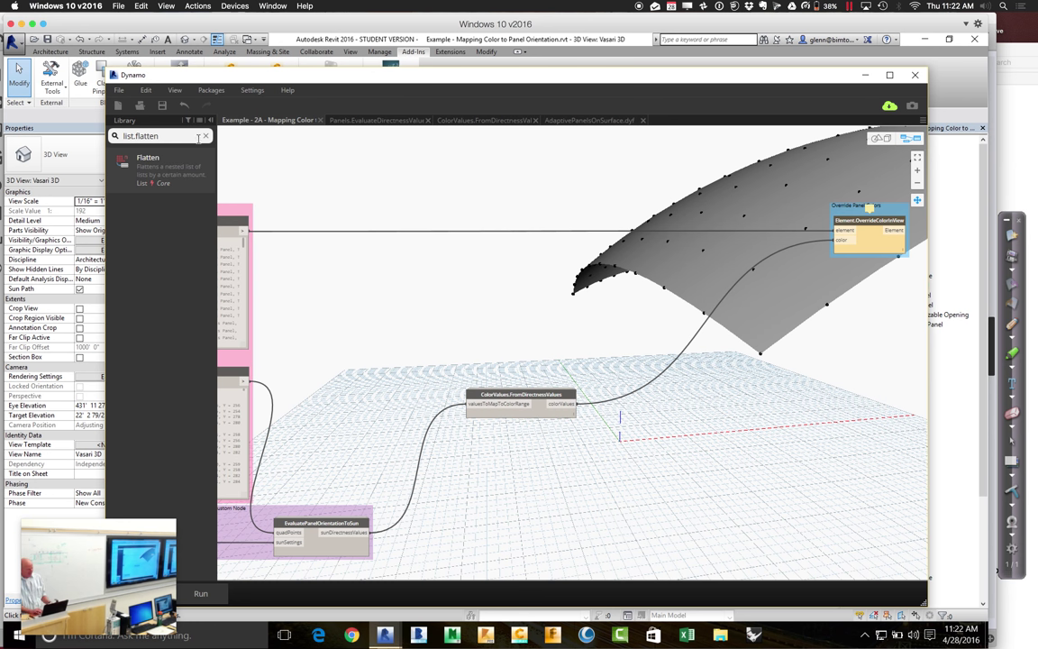
pyautogui.click(205, 136)
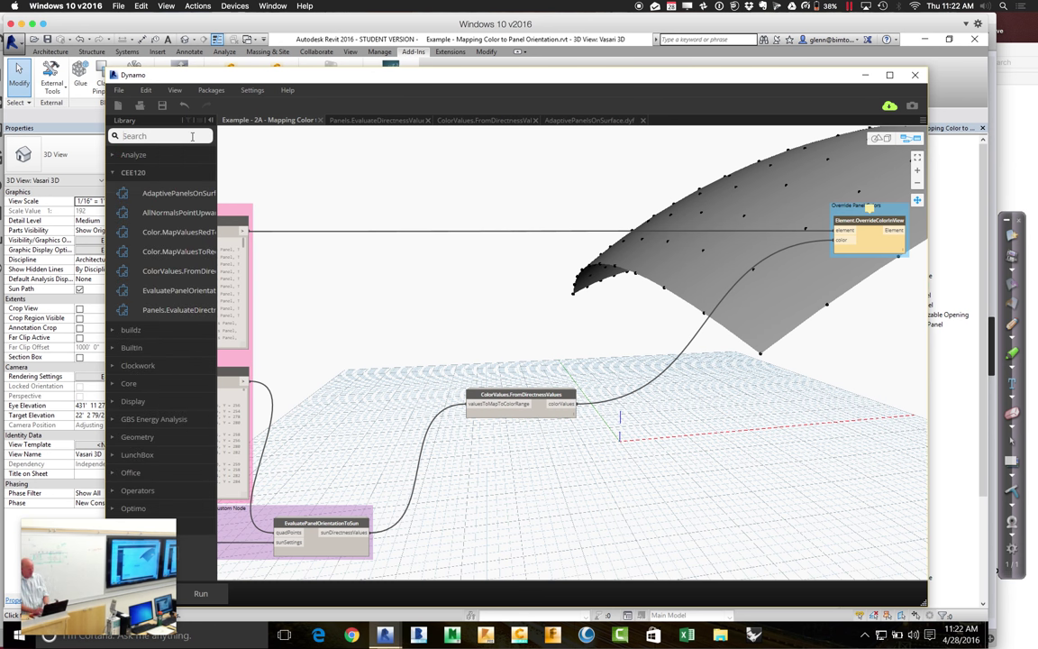
pyautogui.write('e')
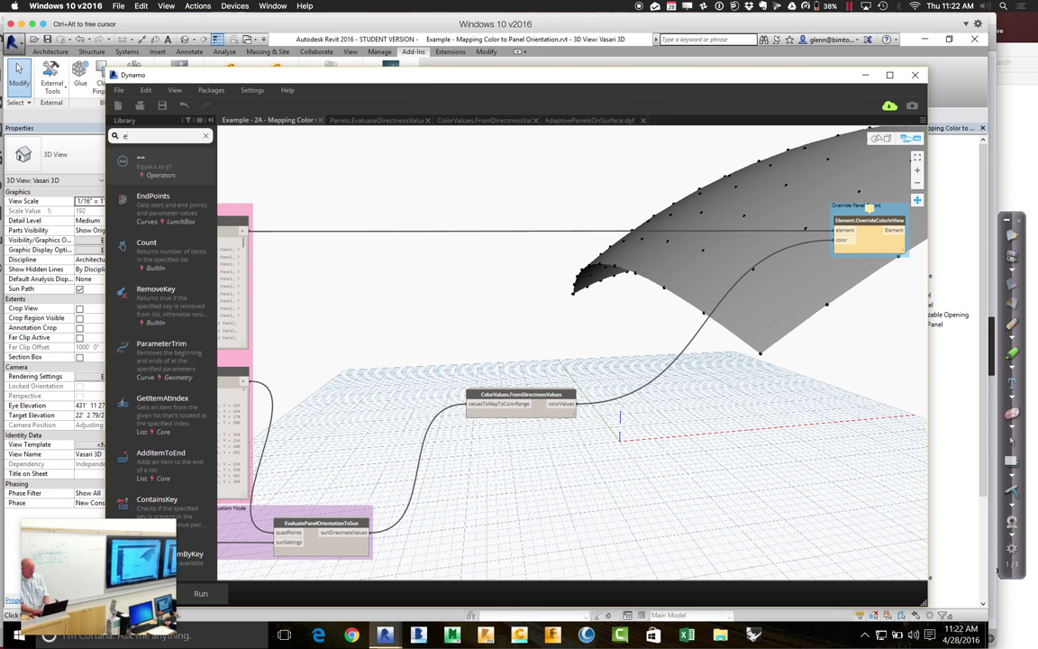
pyautogui.write('leme')
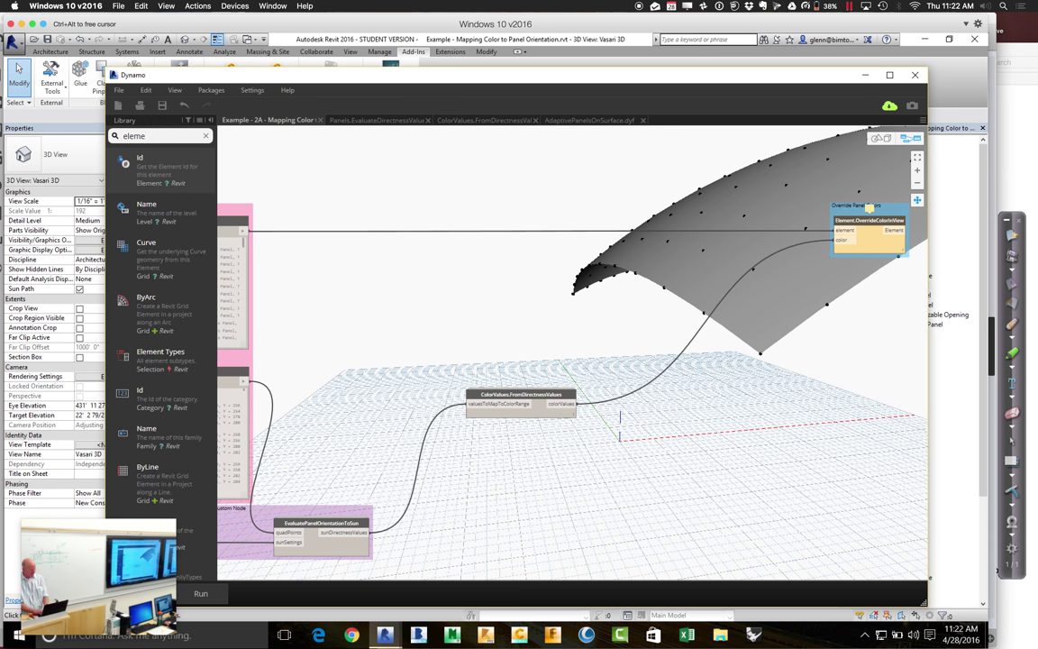
pyautogui.write('nt.over')
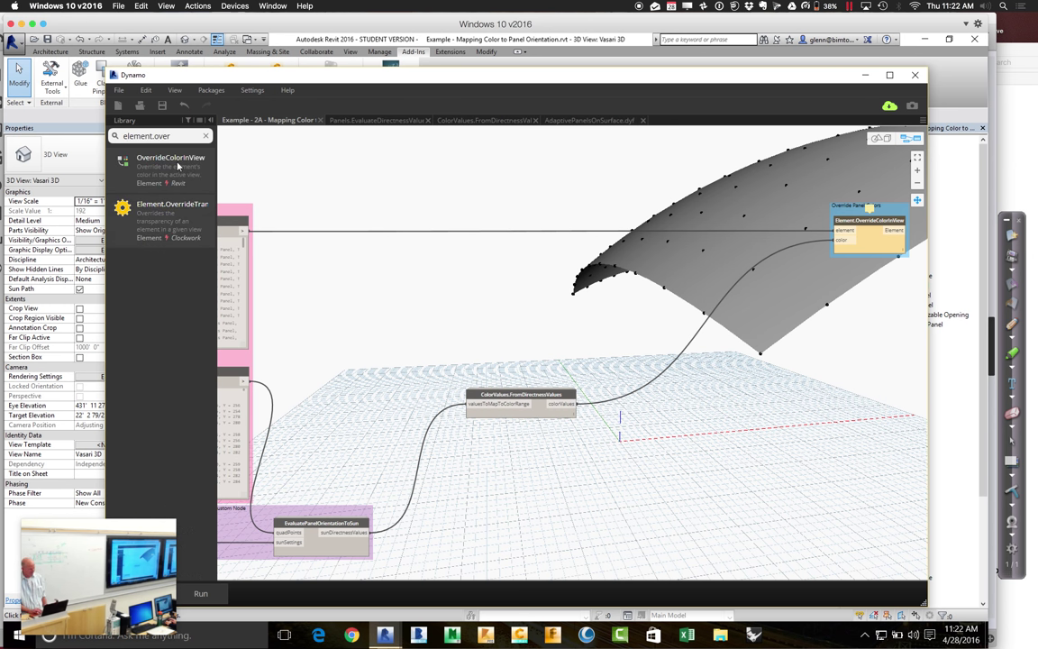
pyautogui.click(171, 161)
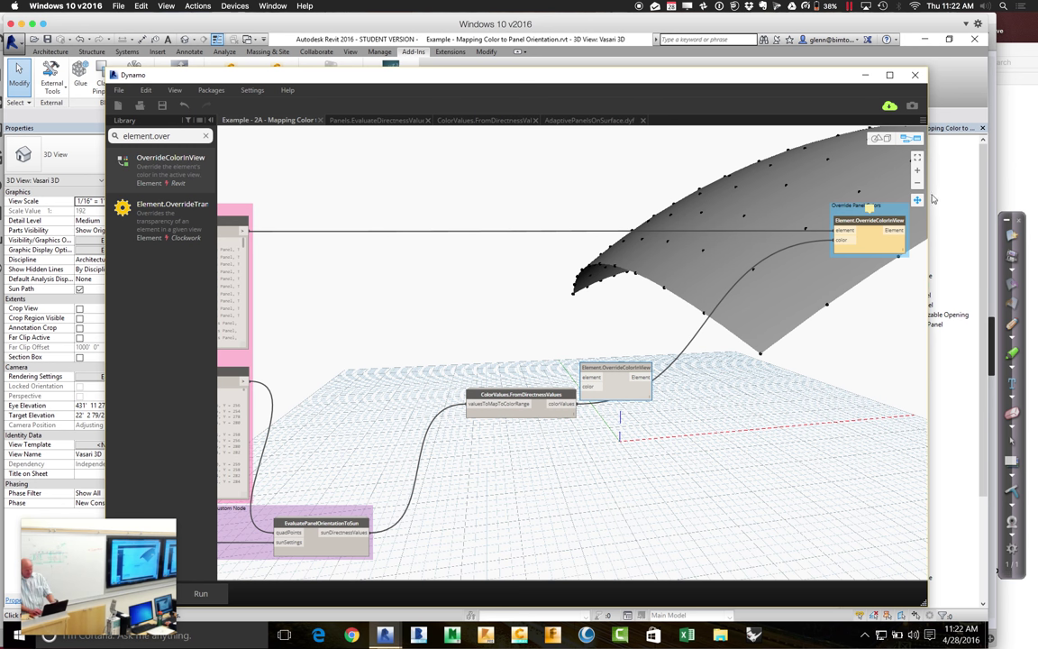
pyautogui.moveTo(616, 366); pyautogui.dragTo(541, 241)
# Wire the adaptive component Watch output to the new OverrideColorInView node's element input and colorValues to its color input.
pyautogui.click(244, 231)
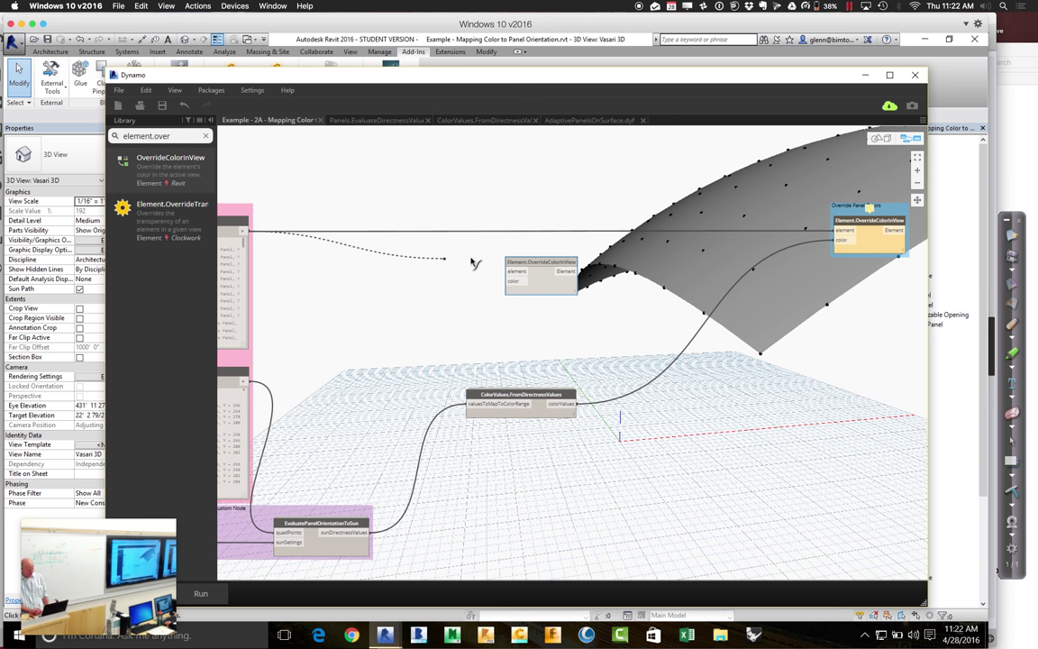
pyautogui.click(508, 271)
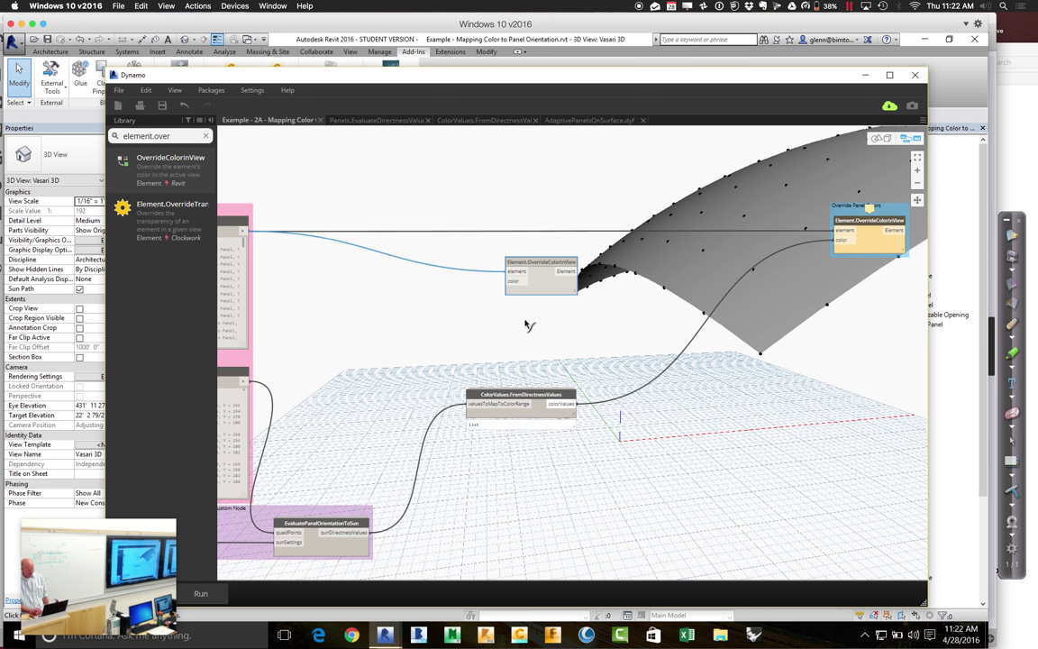
pyautogui.click(573, 403)
pyautogui.click(509, 281)
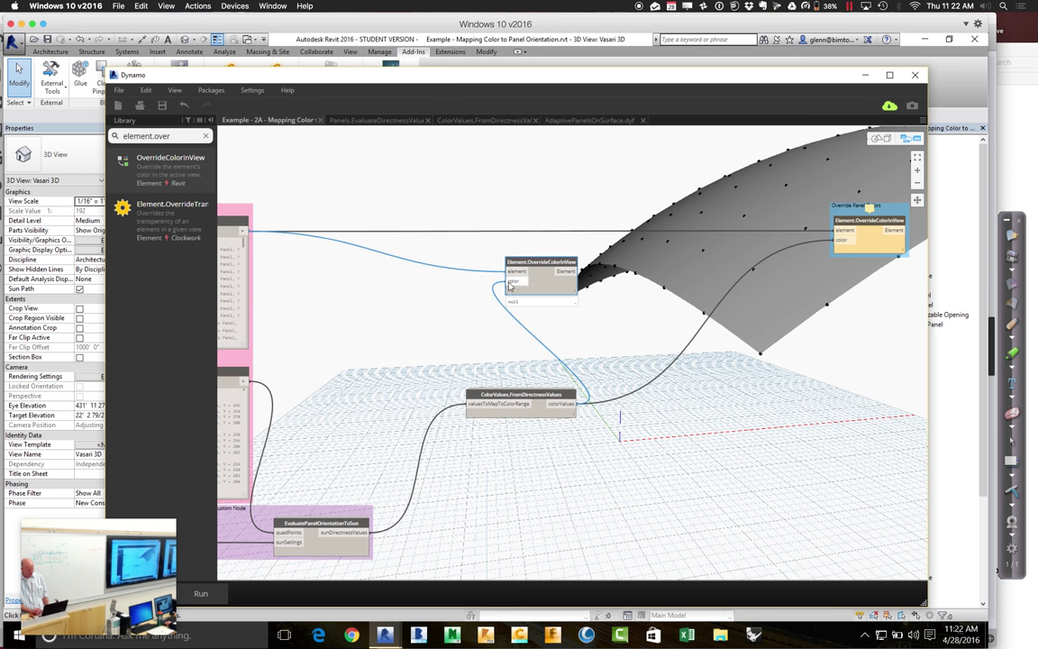
# Delete the original OverrideColorInView node from the Override Panel Colors group and run the graph with its replacement.
pyautogui.click(878, 219)
pyautogui.rightClick(878, 221)
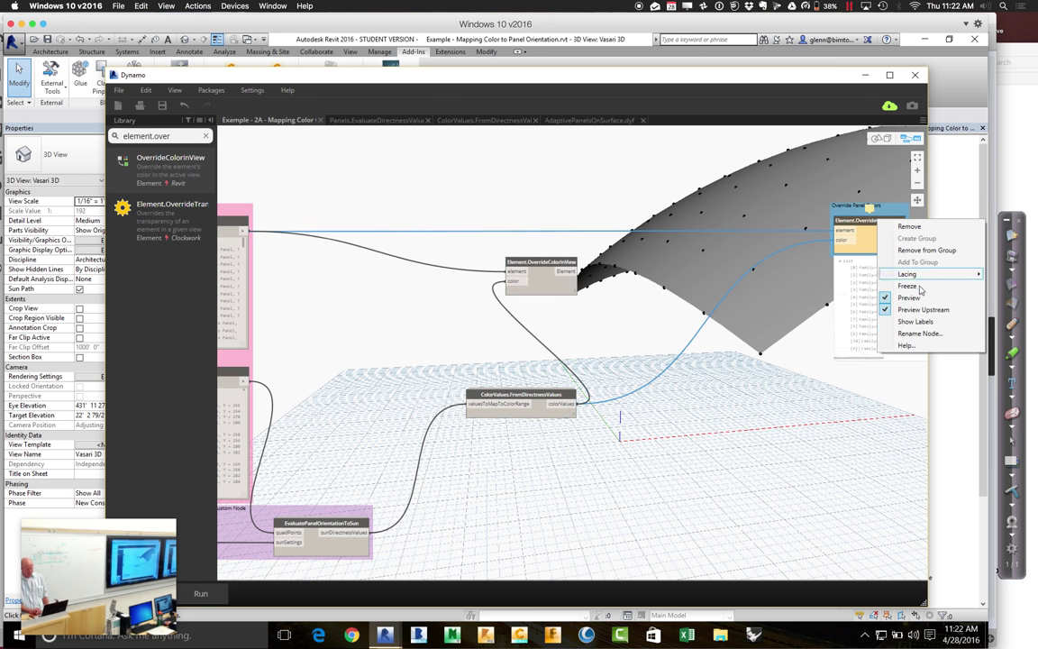
pyautogui.click(909, 227)
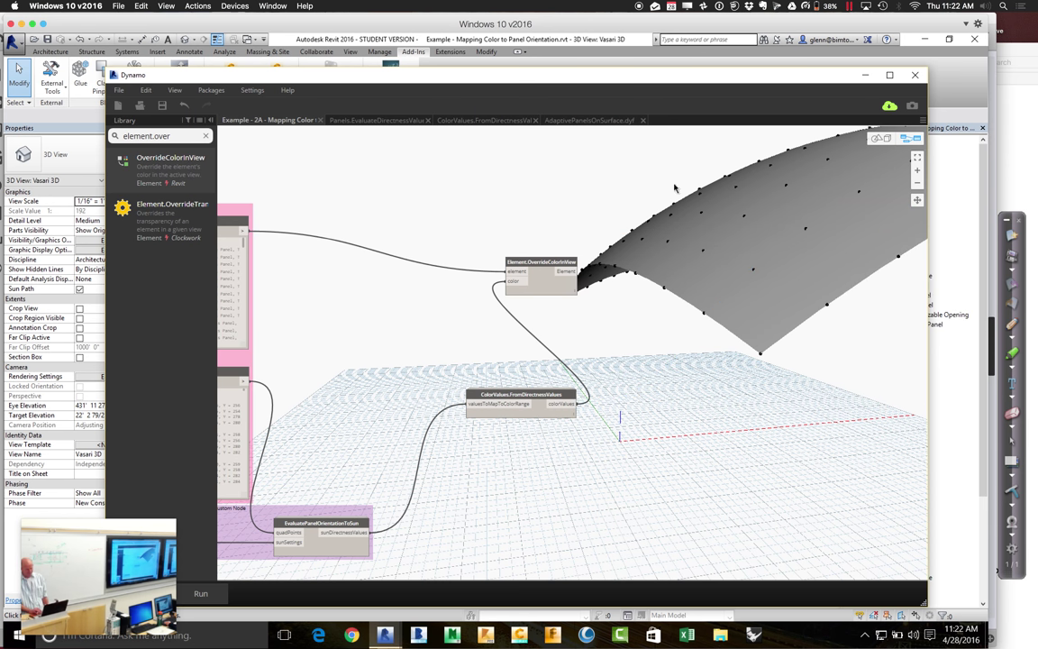
pyautogui.click(200, 593)
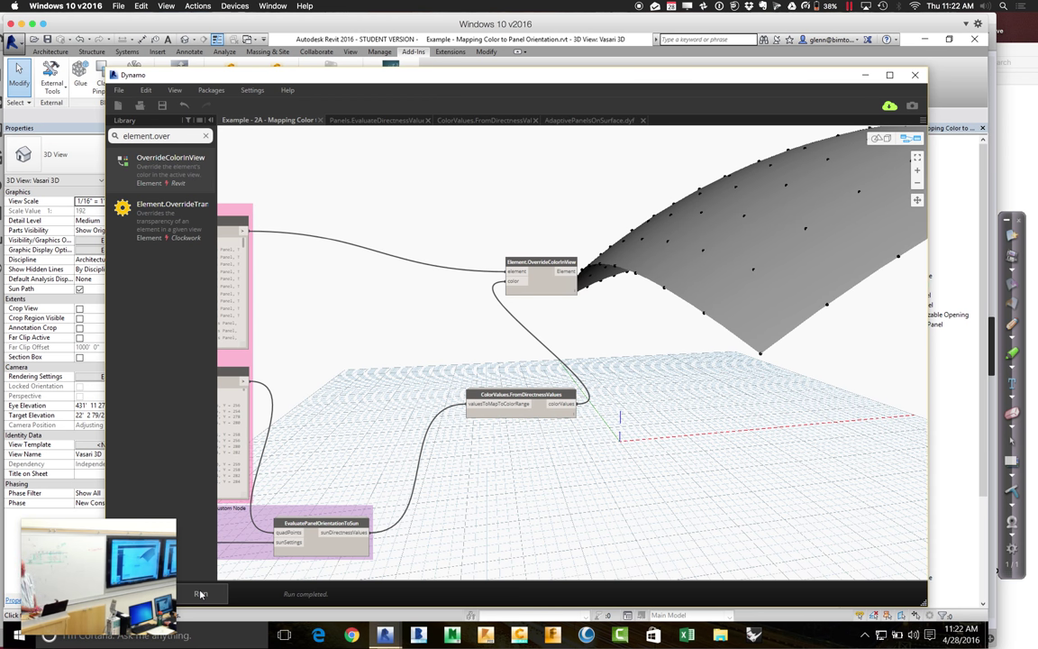
# Move the Dynamo window aside to check the Revit view, and bring the panel creation nodes back into view.
pyautogui.moveTo(321, 81); pyautogui.dragTo(482, 235)
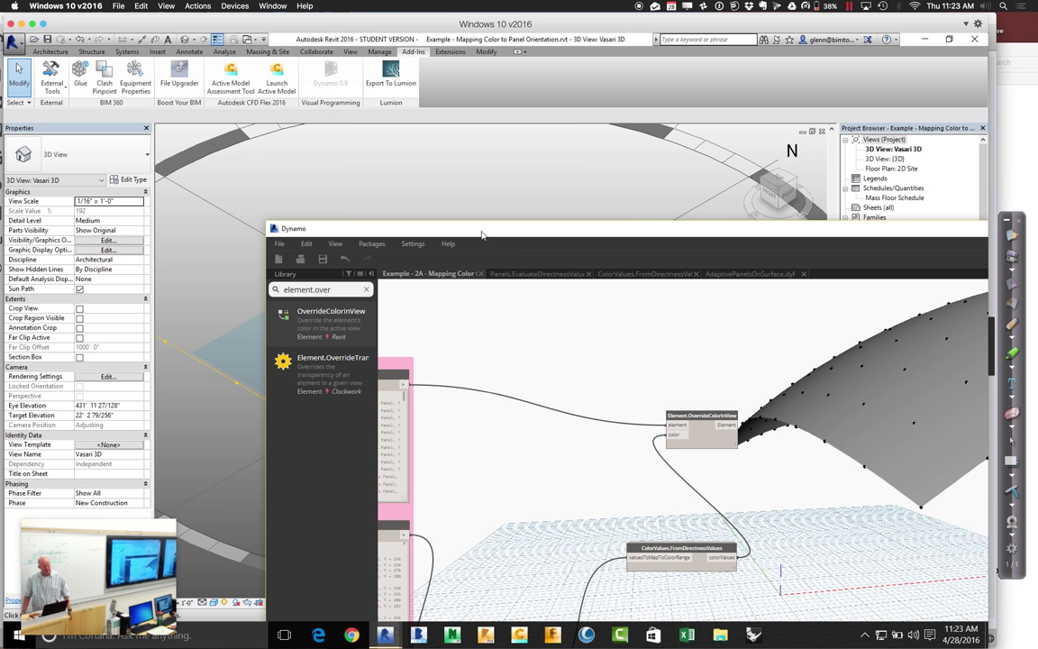
pyautogui.moveTo(482, 235); pyautogui.dragTo(343, 146)
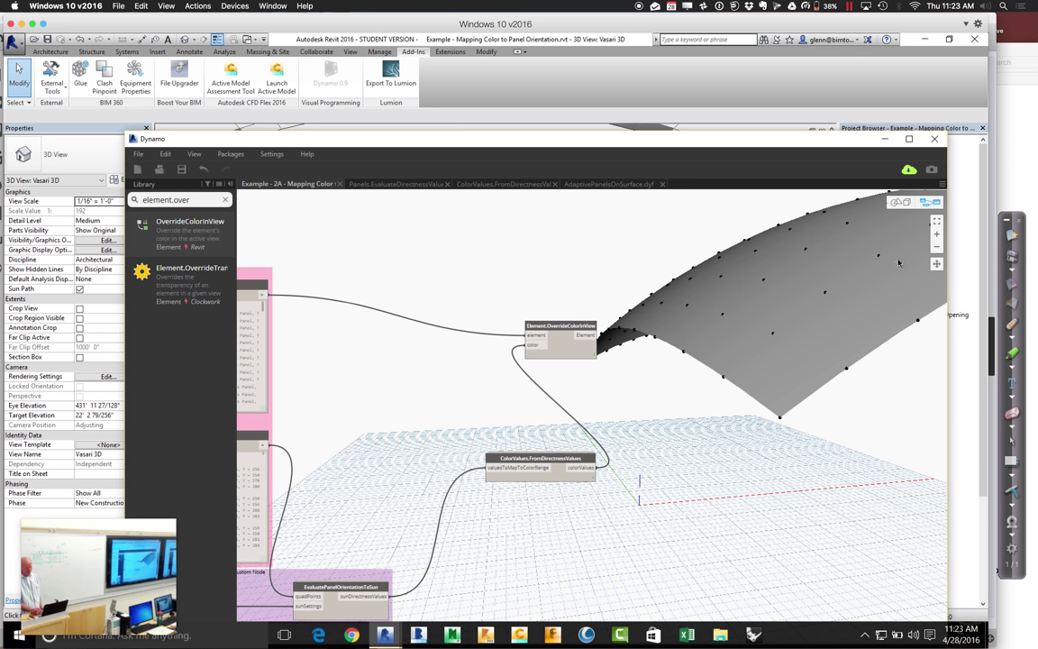
pyautogui.moveTo(462, 260); pyautogui.dragTo(685, 259, button='middle')
pyautogui.moveTo(468, 212); pyautogui.dragTo(691, 217, button='middle')
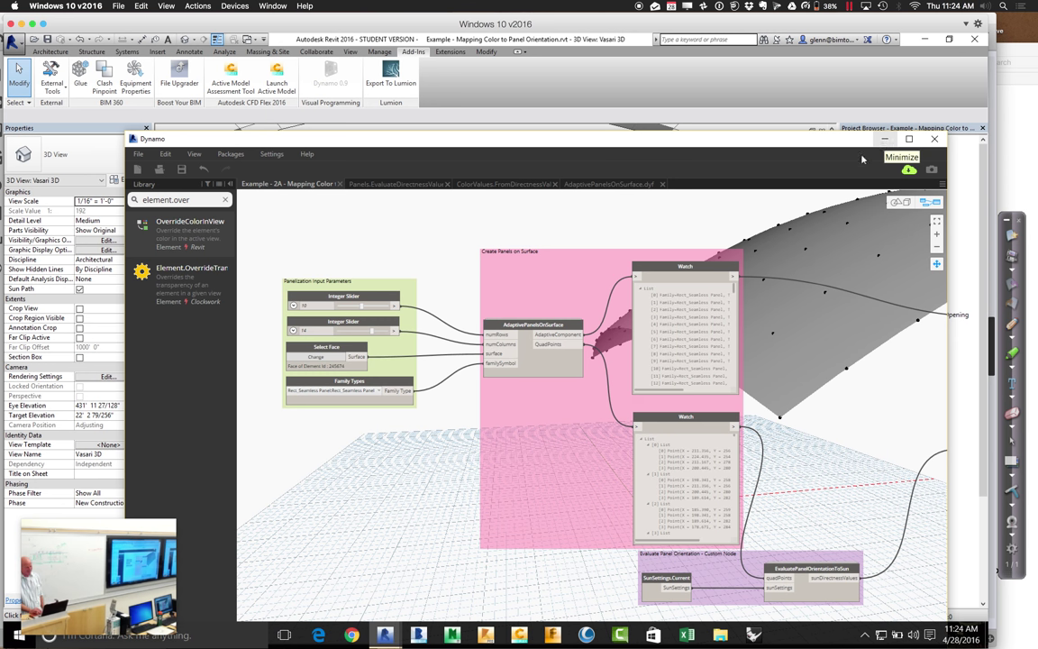
# Switch to Finder and open the Example 10.1 - Mapping Panel Color to Orientation folder under Session 10, enlarging the window to show full file names.
pyautogui.moveTo(581, 328)
pyautogui.hotkey('ctrl', 'Right')
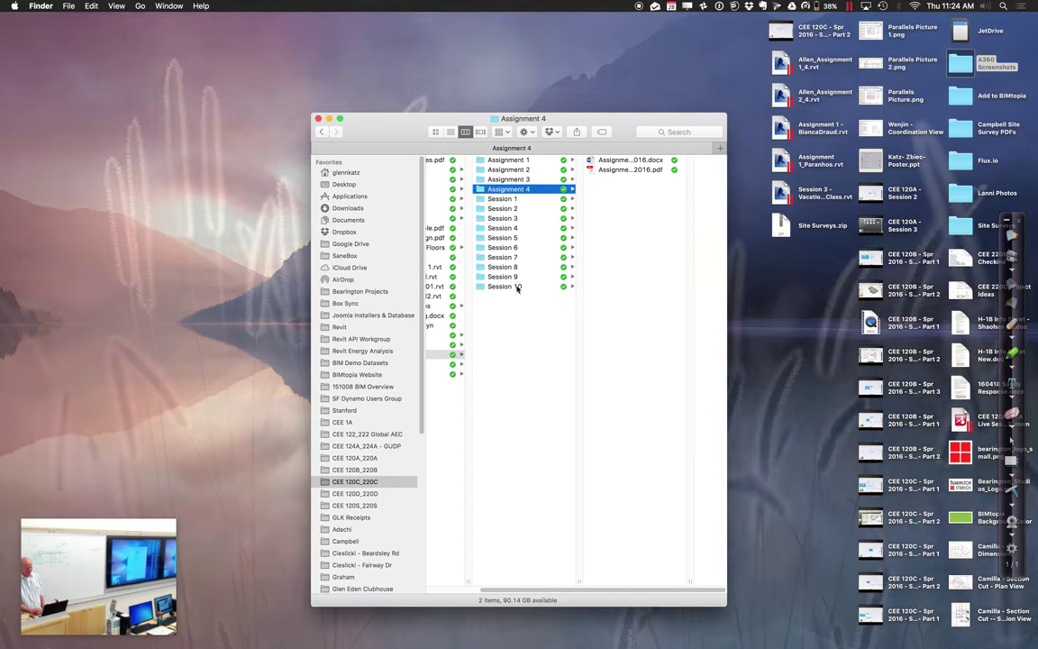
pyautogui.click(519, 286)
pyautogui.click(607, 170)
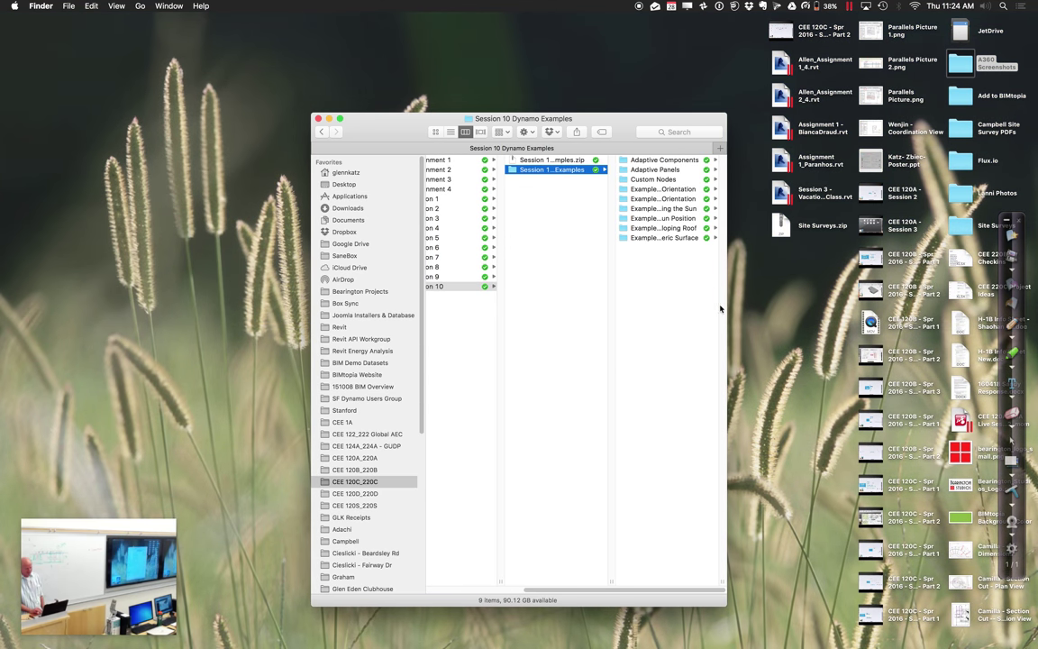
pyautogui.moveTo(727, 308); pyautogui.dragTo(940, 297)
pyautogui.click(814, 190)
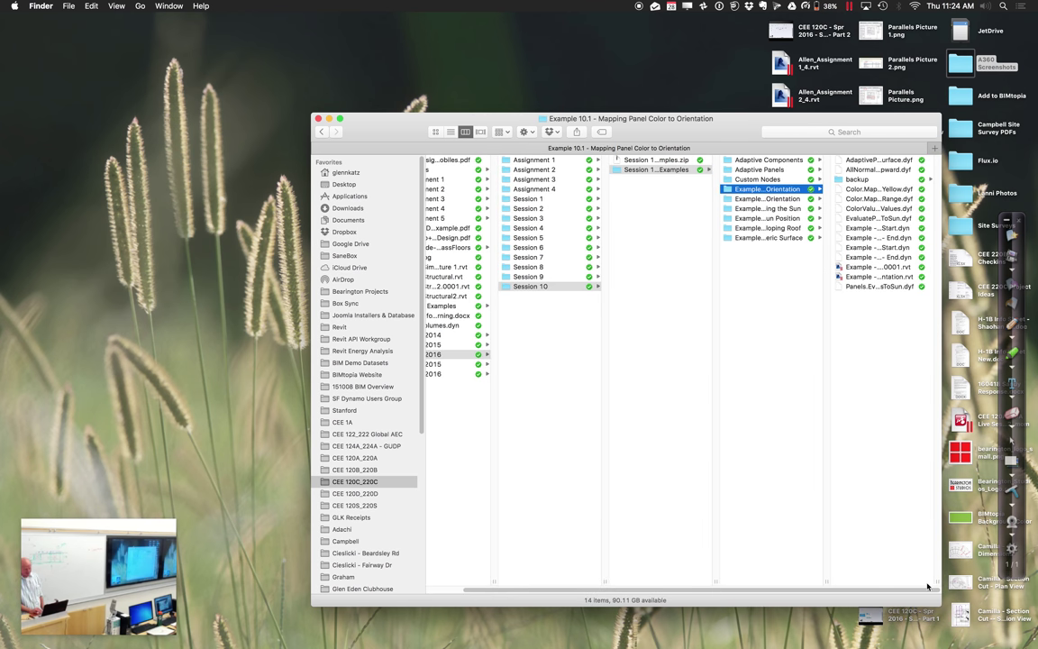
pyautogui.moveTo(948, 581); pyautogui.dragTo(1027, 581)
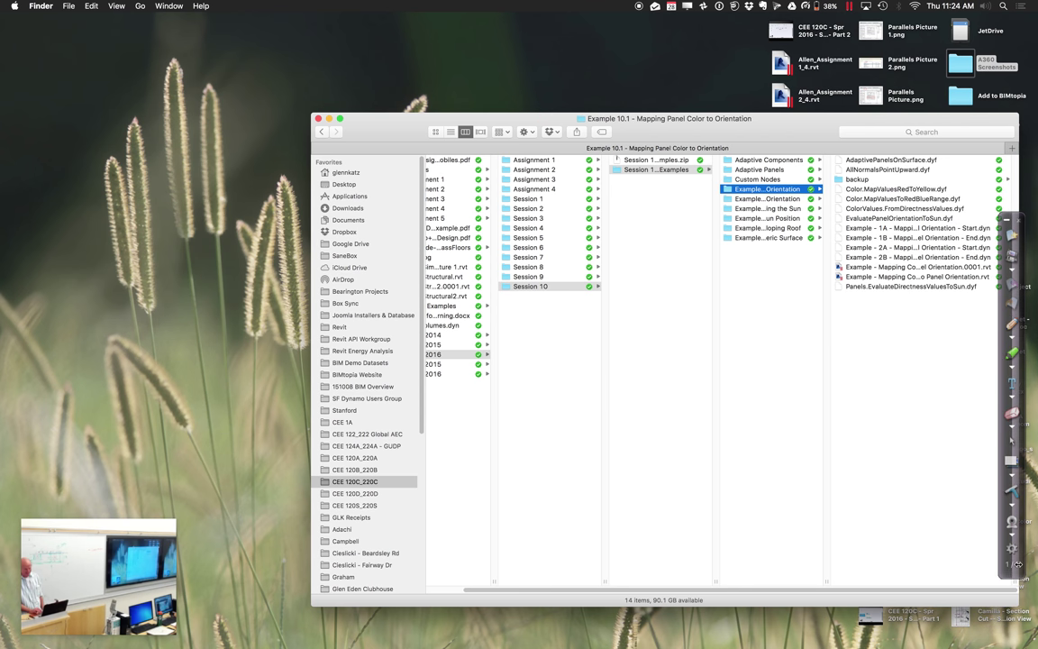
pyautogui.moveTo(778, 119); pyautogui.dragTo(616, 97)
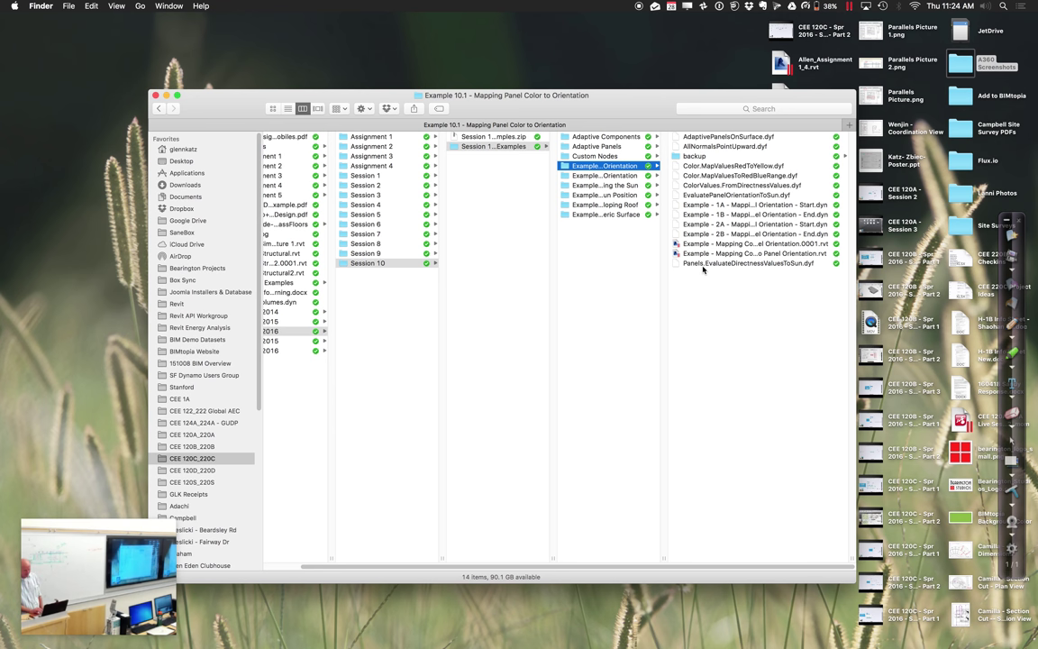
# Copy AdaptivePanelsOnSurface.dyf into the Example 10.2 - Mapping Panel Parameters to Orientation folder, replacing the older file.
pyautogui.click(709, 138)
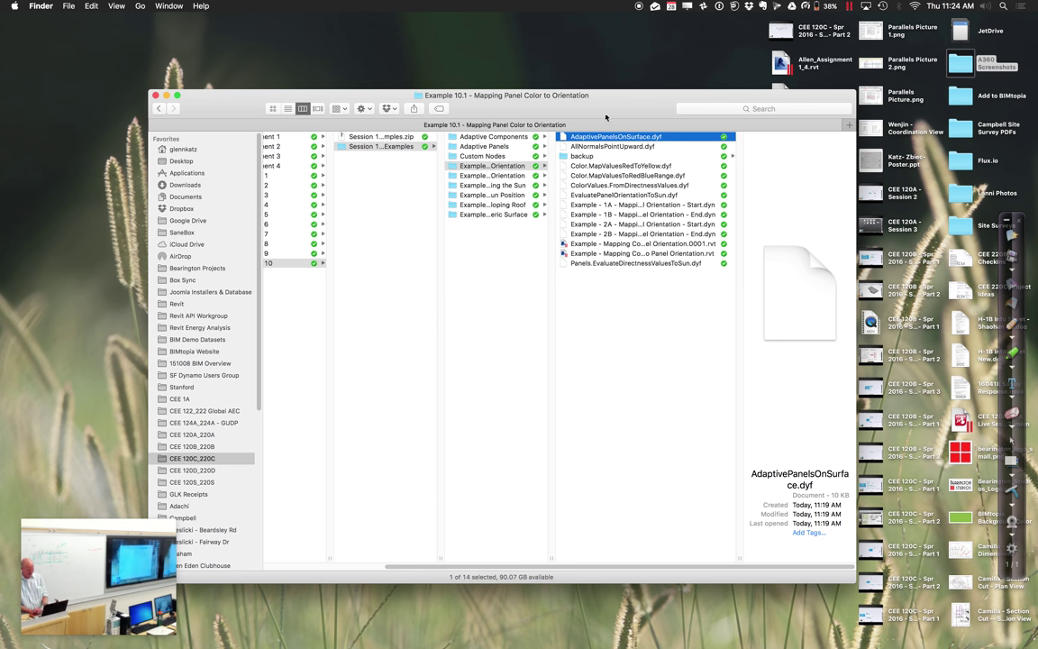
pyautogui.click(498, 177)
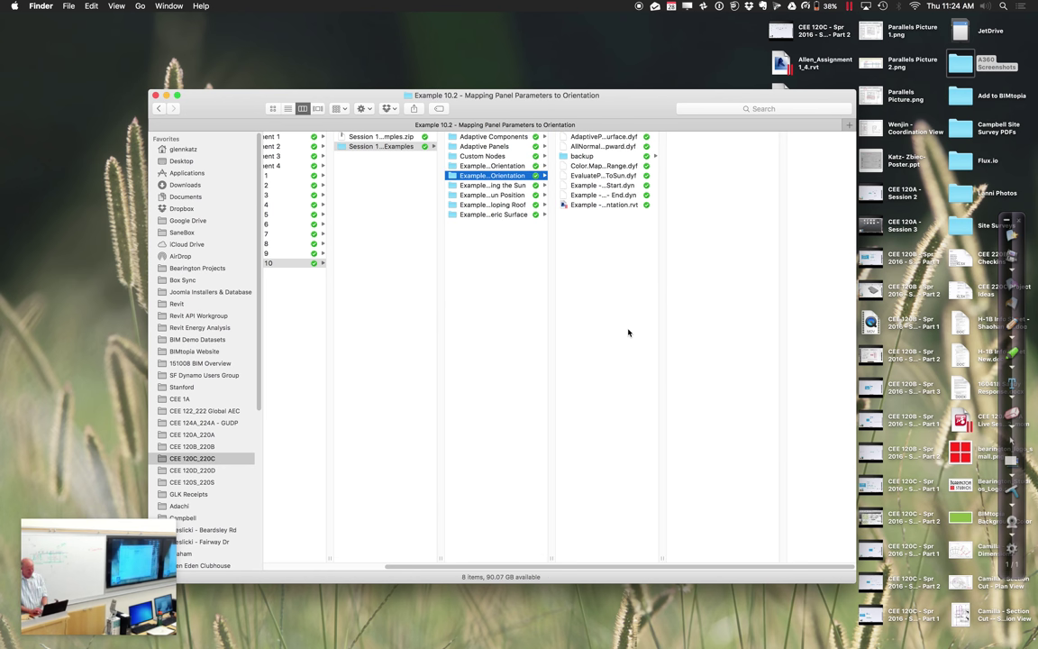
pyautogui.moveTo(665, 562); pyautogui.dragTo(757, 549)
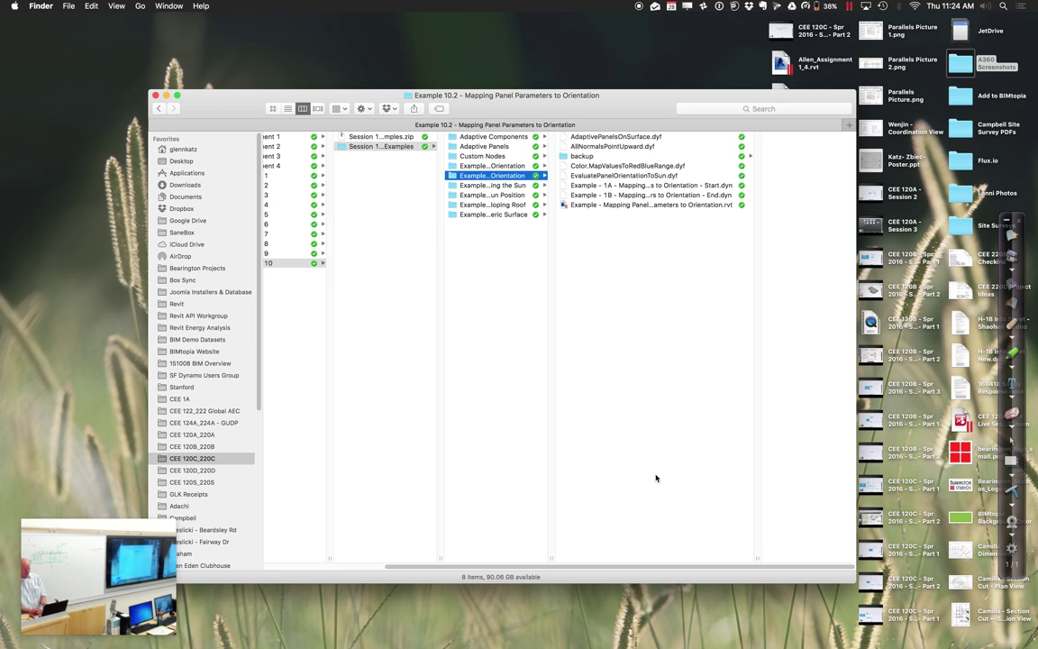
pyautogui.press('super+alt+v')
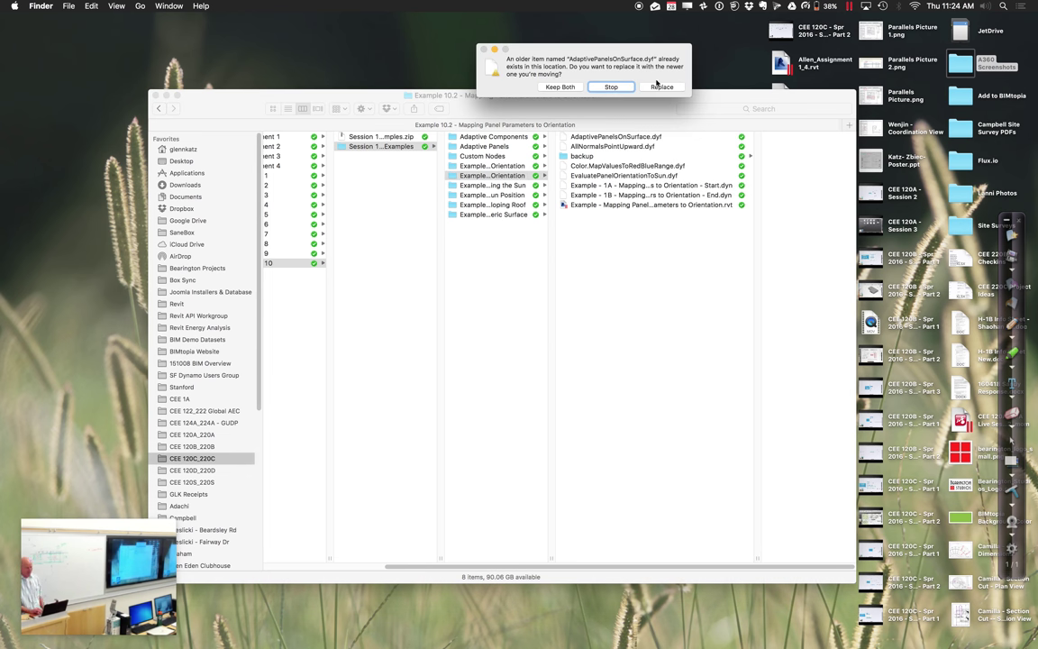
pyautogui.click(661, 86)
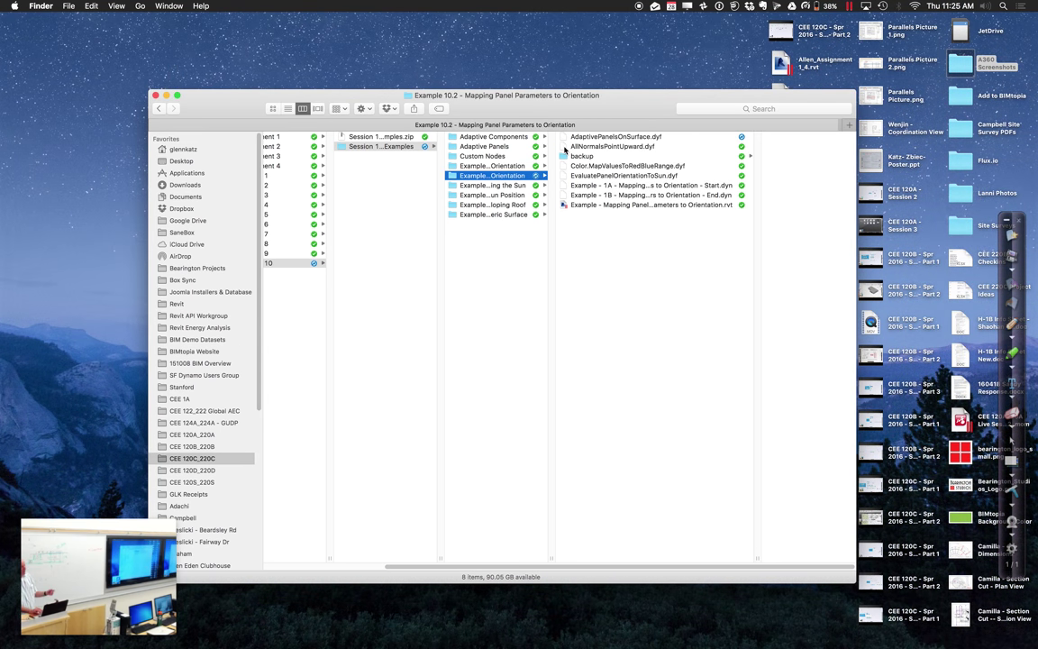
# Paste AdaptivePanelsOnSurface.dyf into the Custom Nodes folder, replacing the older version there.
pyautogui.click(483, 156)
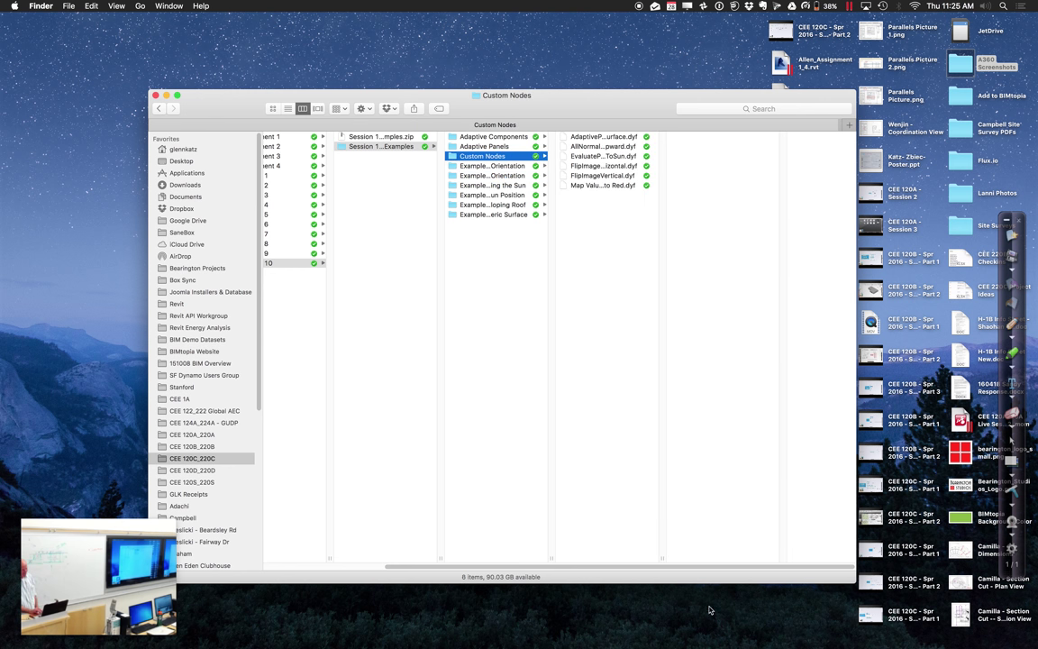
pyautogui.moveTo(661, 559); pyautogui.dragTo(757, 556)
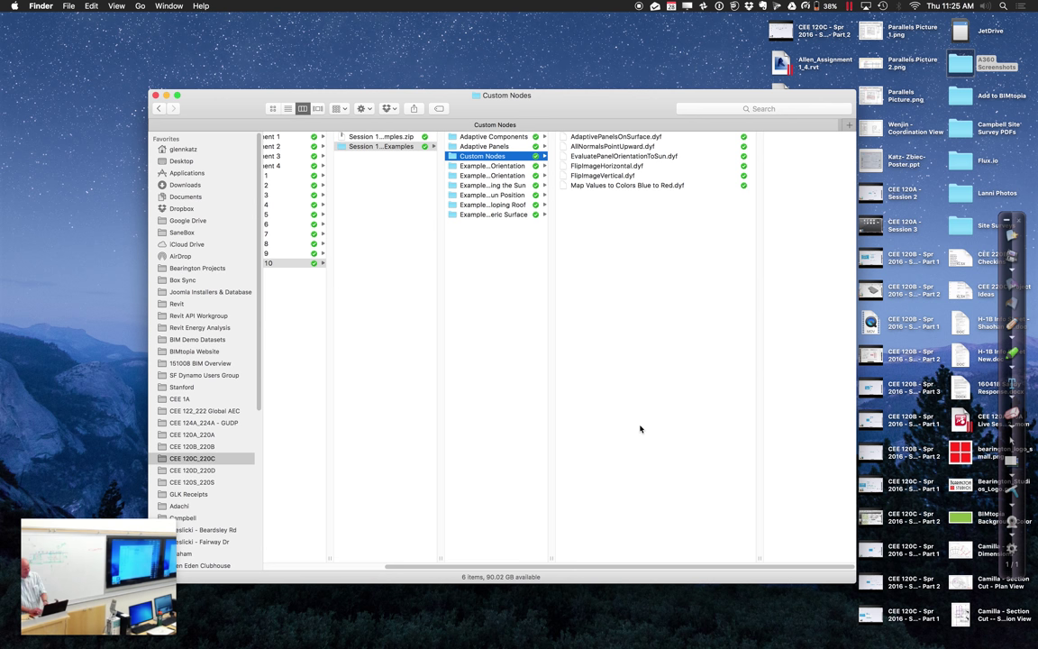
pyautogui.press('super+alt+v')
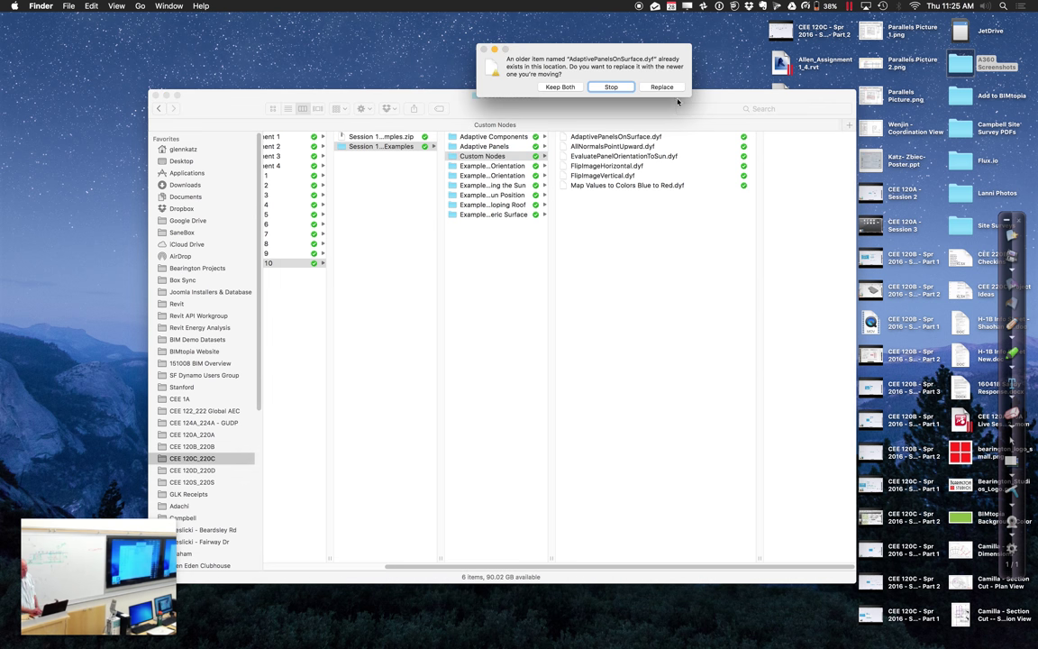
pyautogui.click(667, 87)
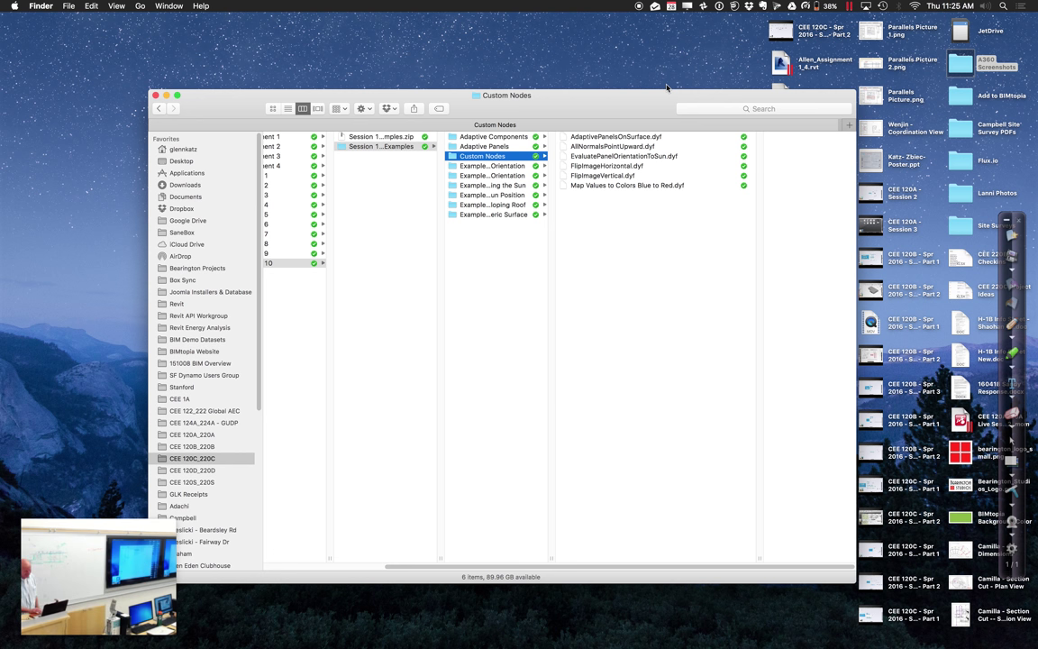
# Switch to the Session 10 mind map in Mindomo and expand the Example 10.2 - Mapping Panel Parameters to Orientation Strength topic.
pyautogui.hotkey('ctrl', 'Right')
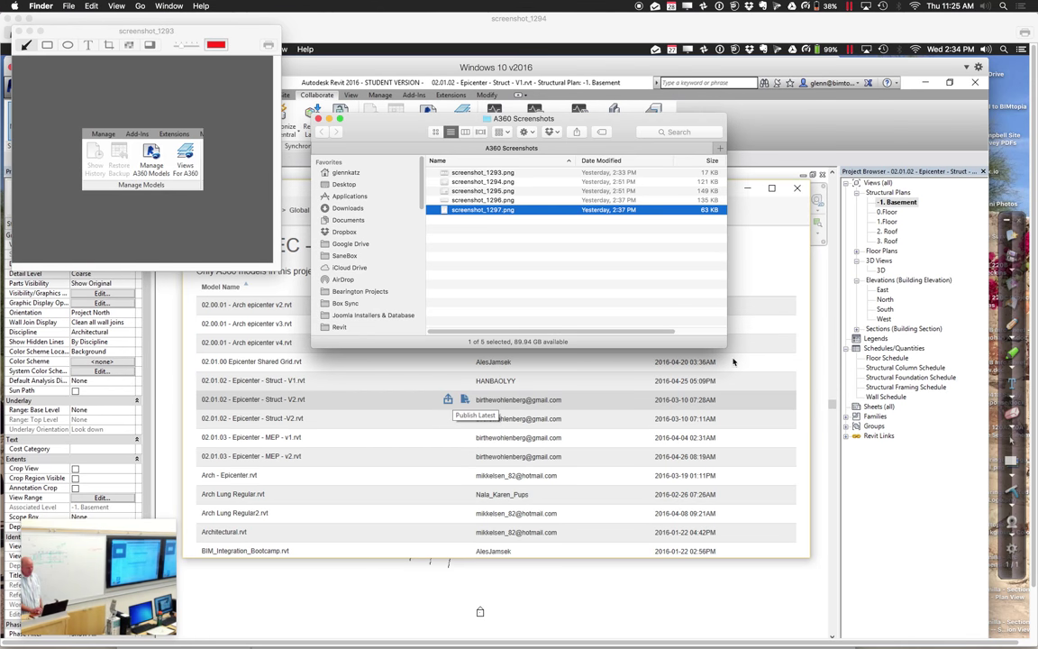
pyautogui.hotkey('ctrl', 'Left')
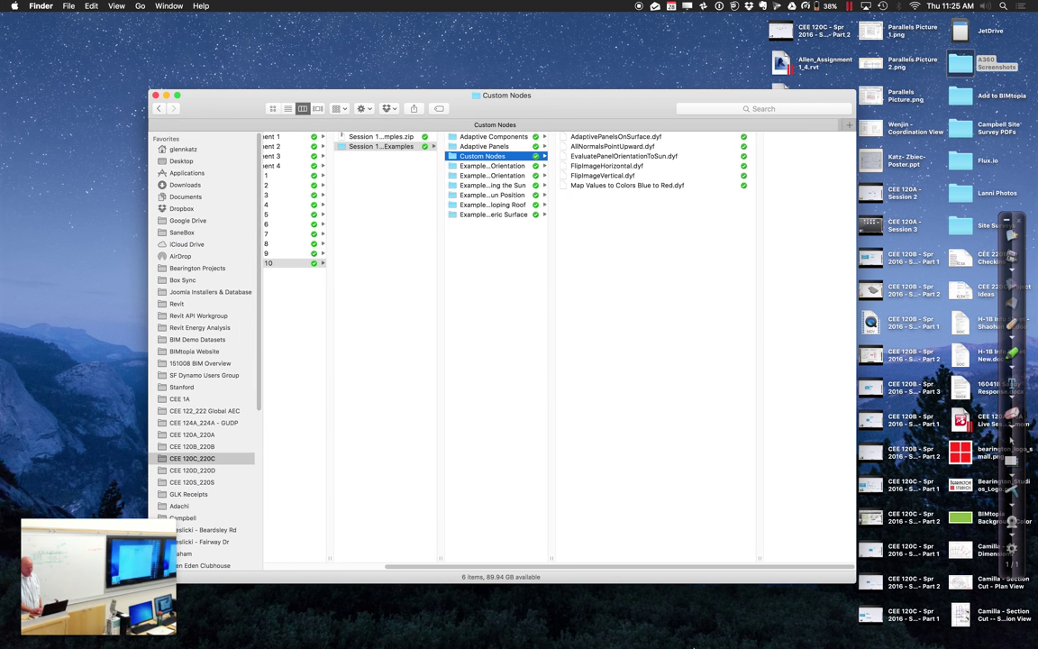
pyautogui.moveTo(735, 630)
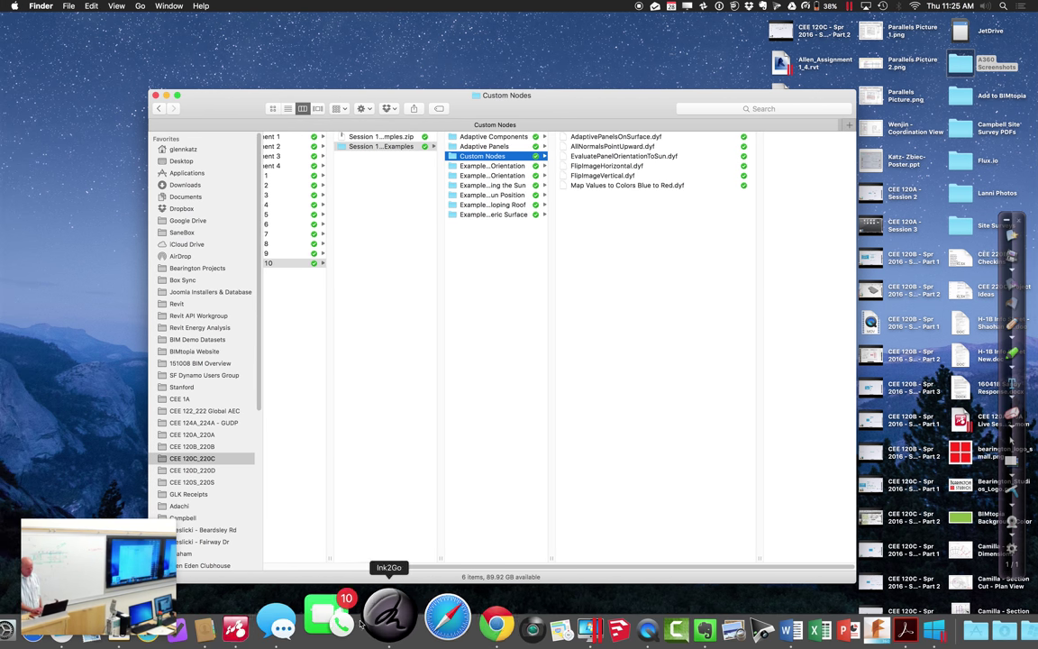
pyautogui.click(298, 628)
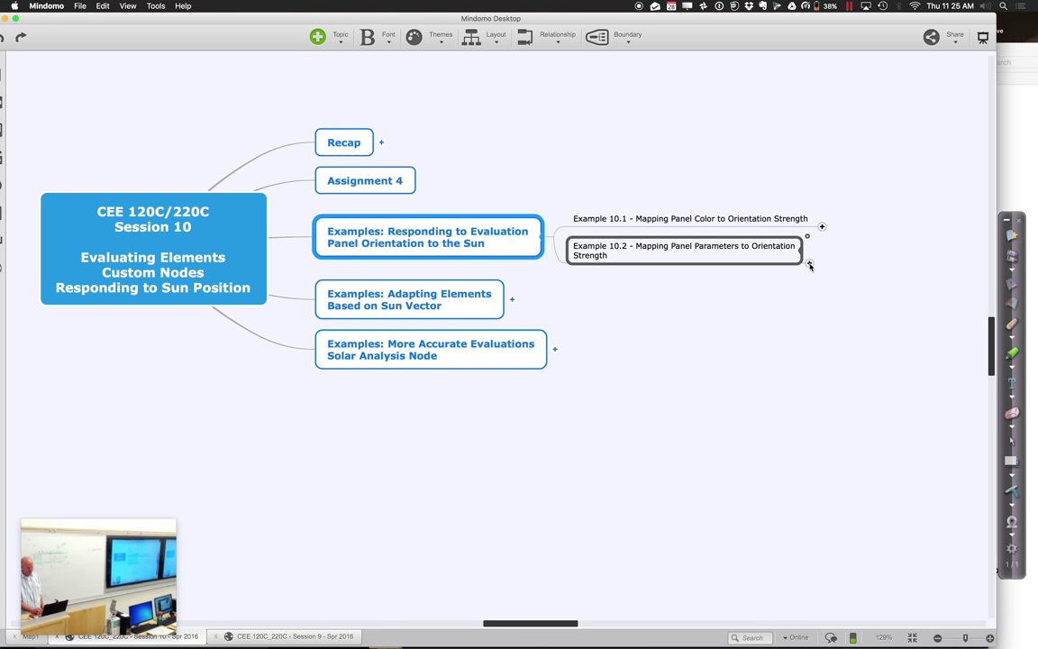
pyautogui.click(806, 259)
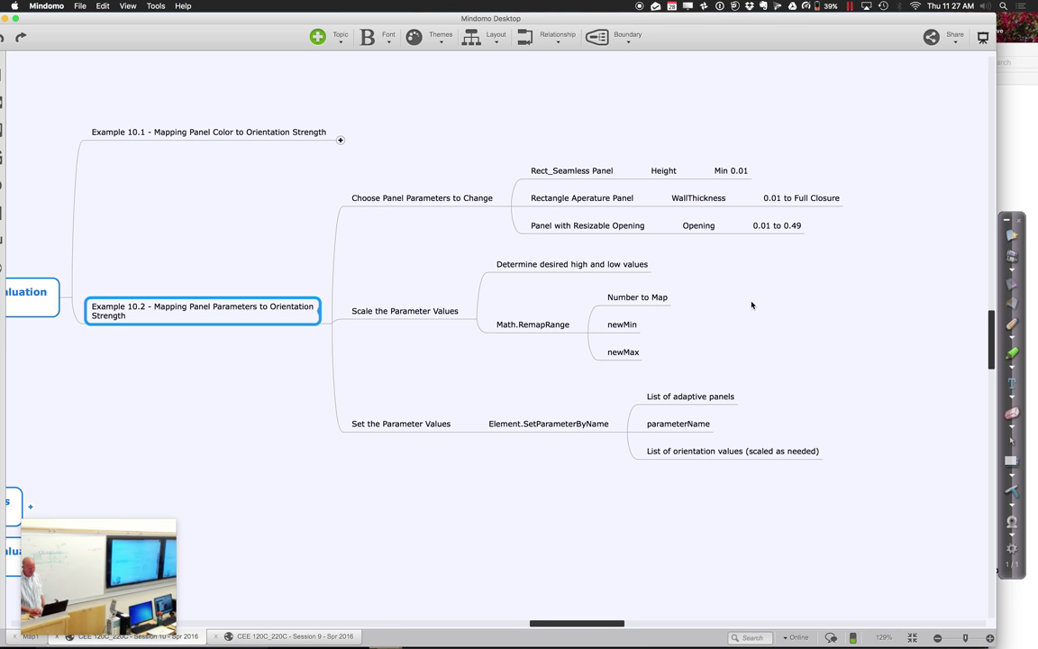
# Return to the Windows virtual machine in Parallels Desktop and close Dynamo without saving the Example - 2A graph.
pyautogui.hotkey('ctrl', 'Right')
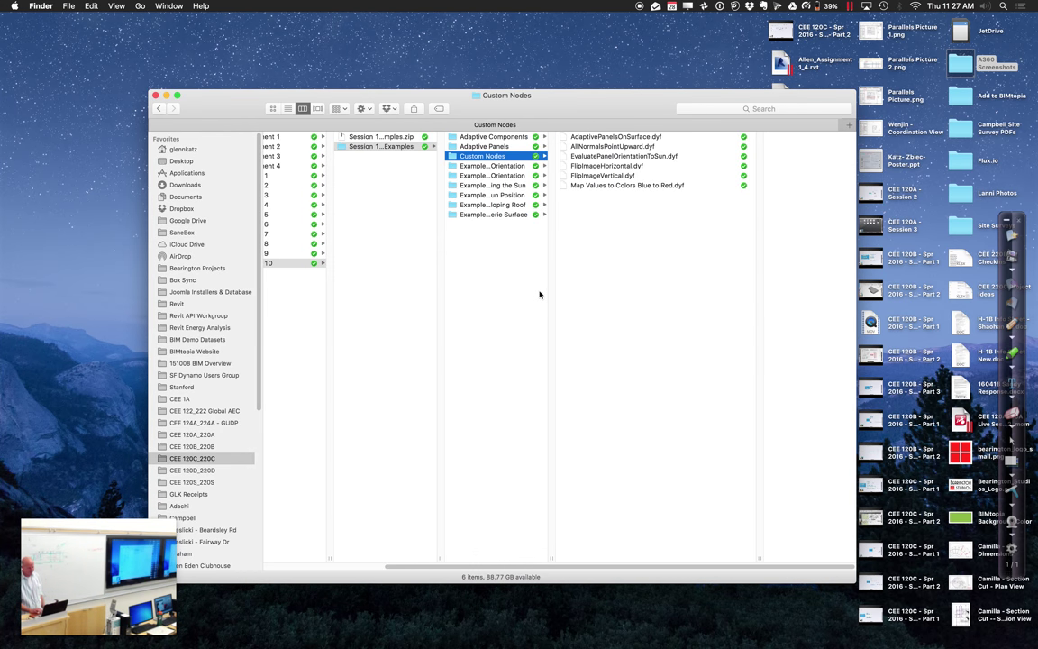
pyautogui.moveTo(463, 636)
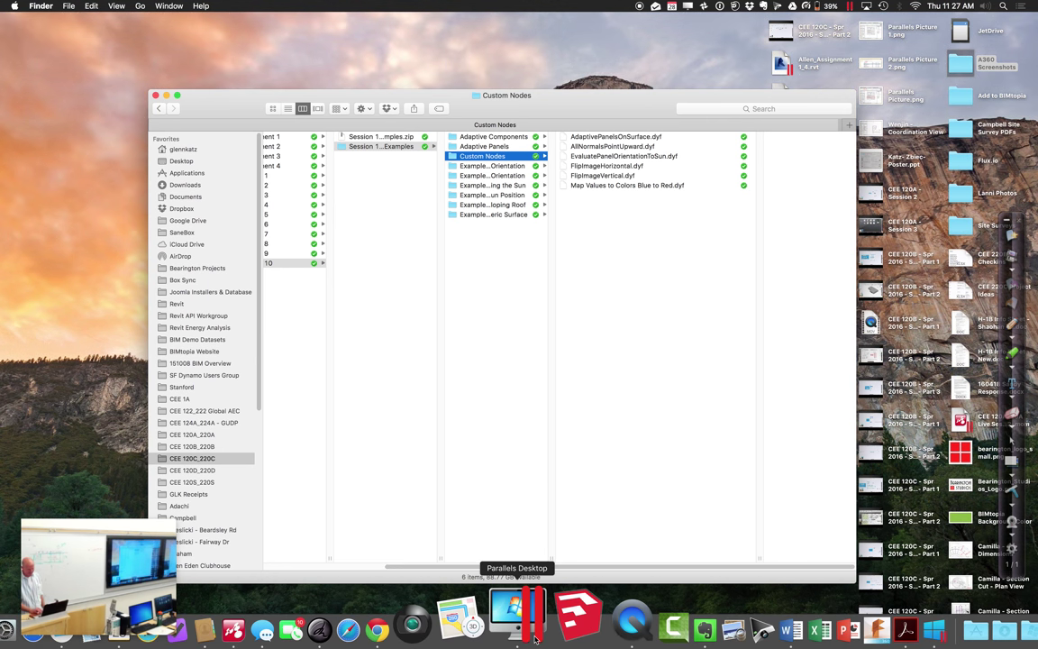
pyautogui.click(534, 635)
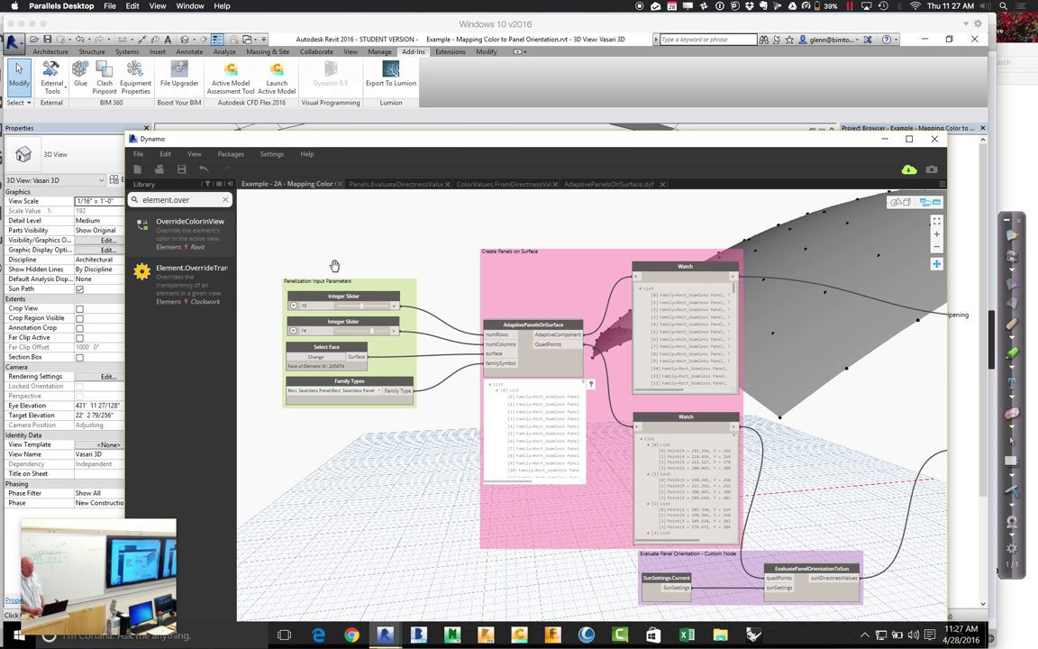
pyautogui.moveTo(334, 265); pyautogui.dragTo(654, 209)
pyautogui.click(934, 139)
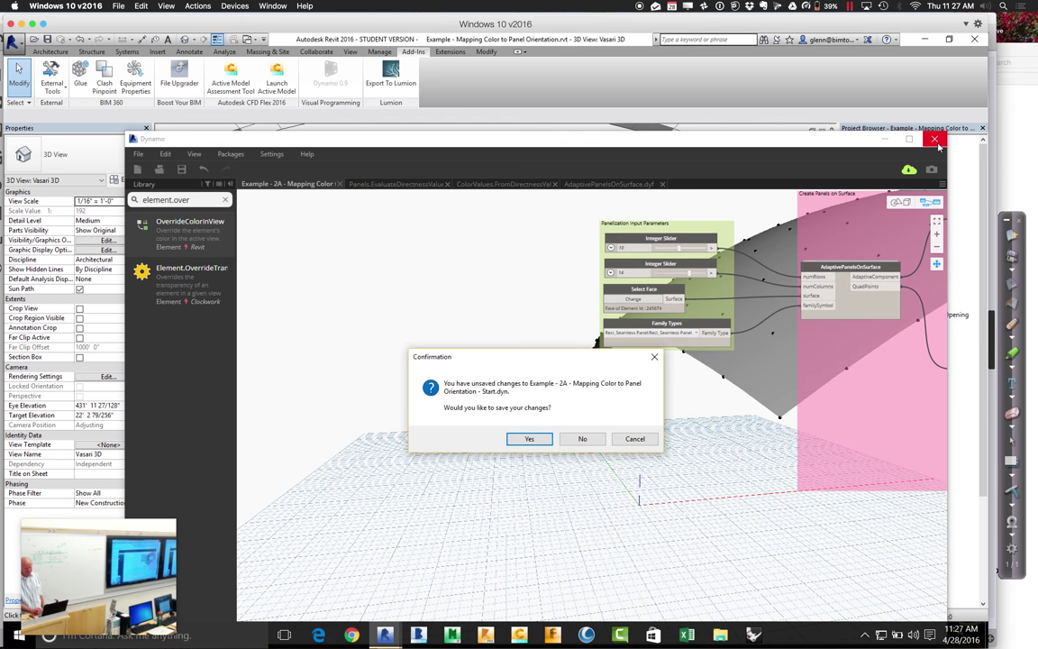
pyautogui.click(590, 440)
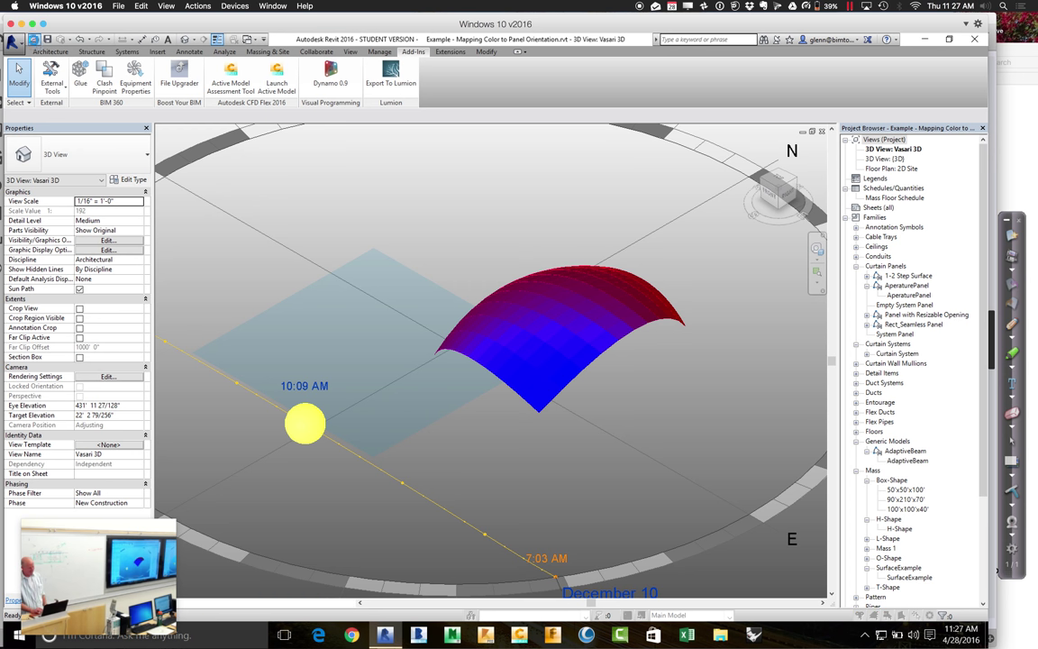
# Open Example - Mapping Panel Parameters to Orientation.rvt from the Example 10.2 folder in Revit and fit the panelized surface in the 3D view.
pyautogui.hotkey('ctrl', 'o')
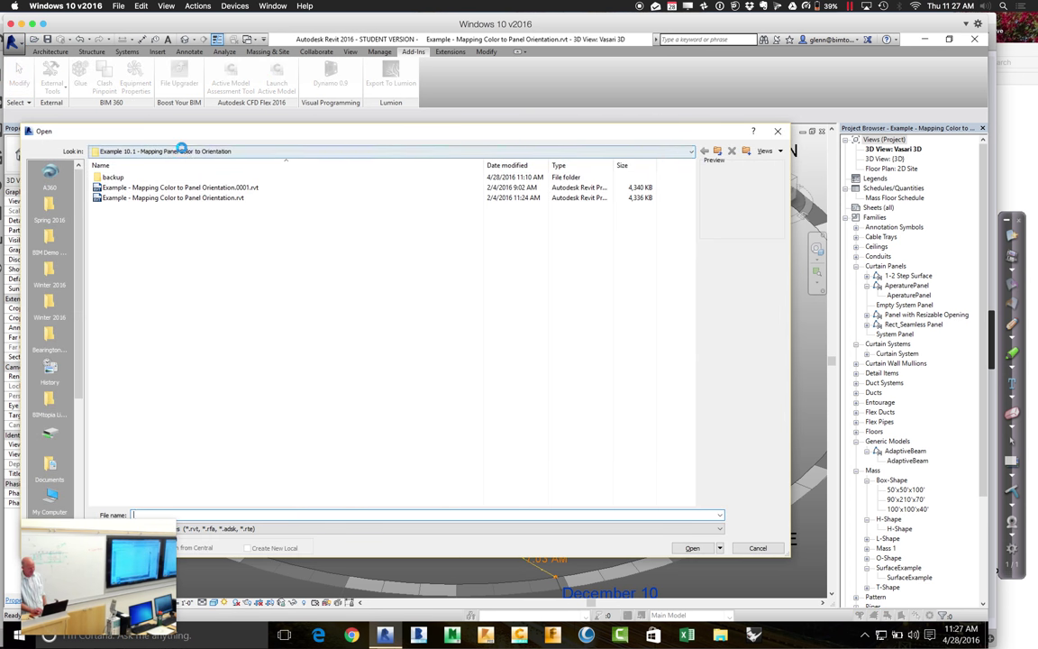
pyautogui.click(180, 150)
pyautogui.click(180, 255)
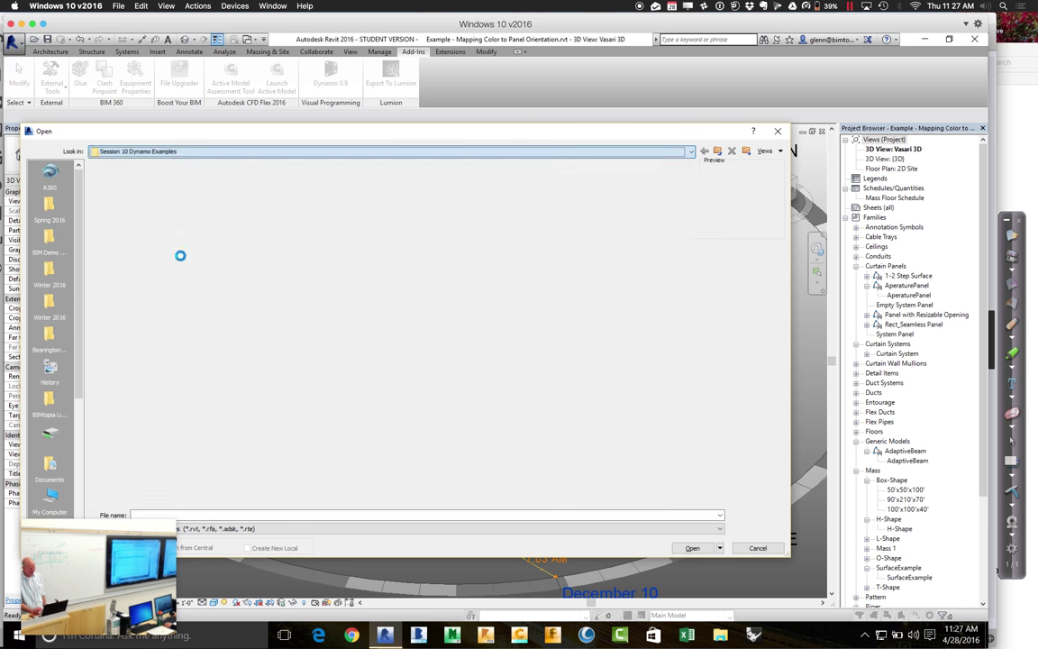
pyautogui.doubleClick(169, 216)
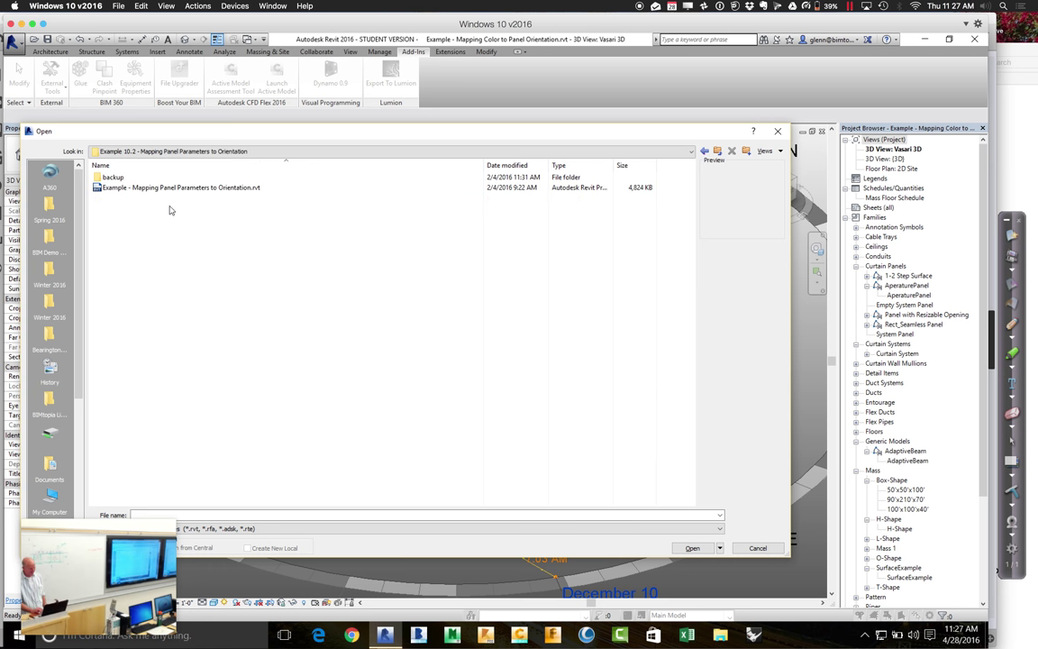
pyautogui.doubleClick(176, 188)
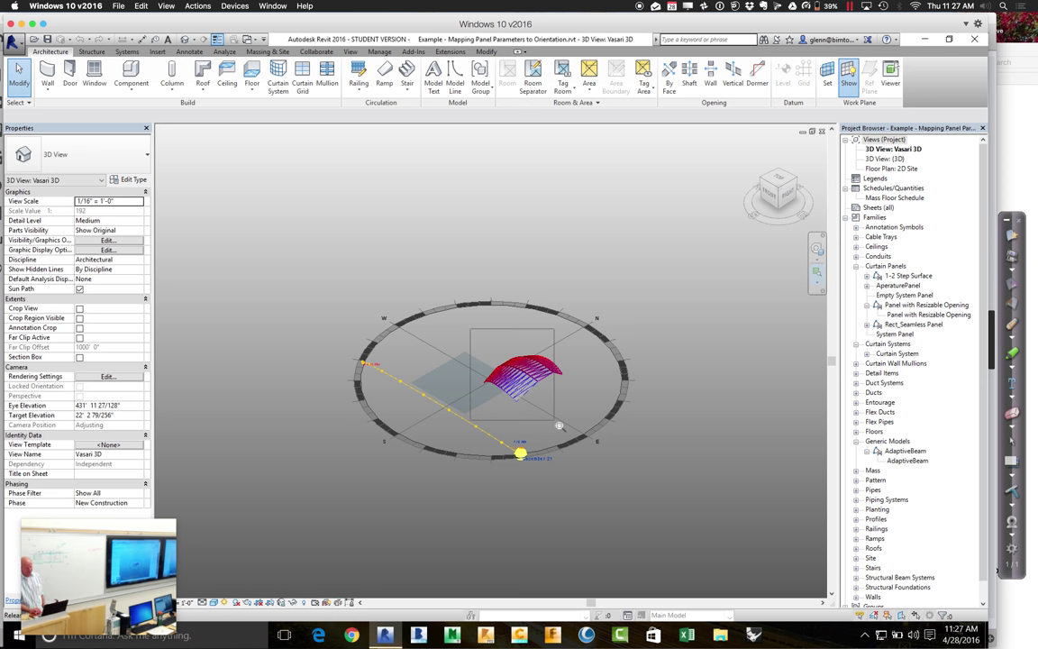
pyautogui.press('z')
pyautogui.press('f')
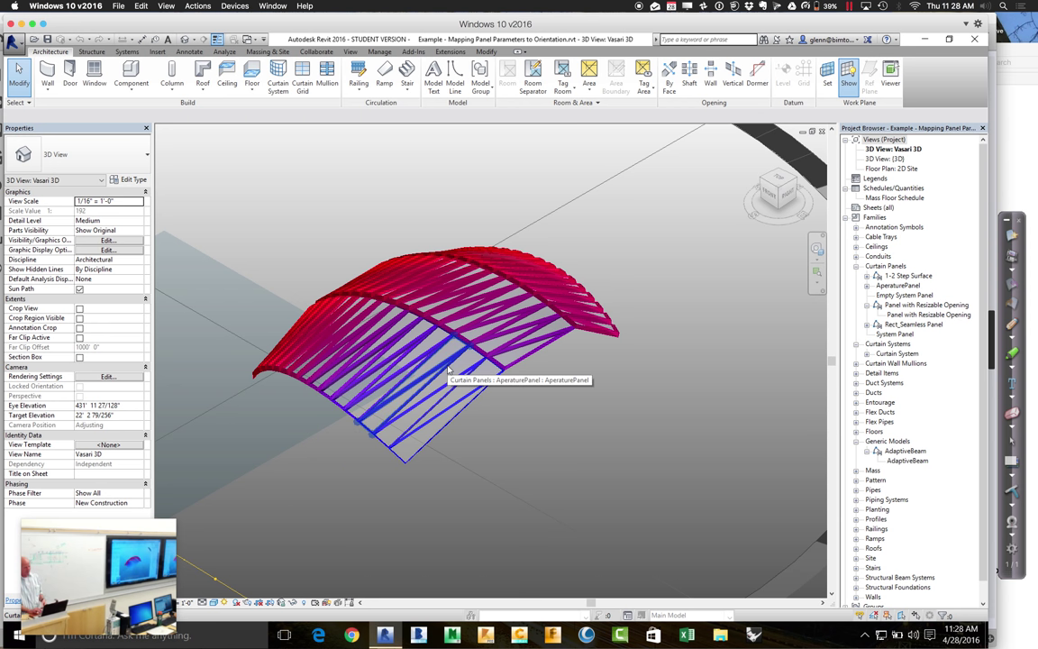
# Delete all the curtain panels from the curved surface, filtering the selection so that the mass is kept.
pyautogui.moveTo(230, 210); pyautogui.dragTo(649, 471)
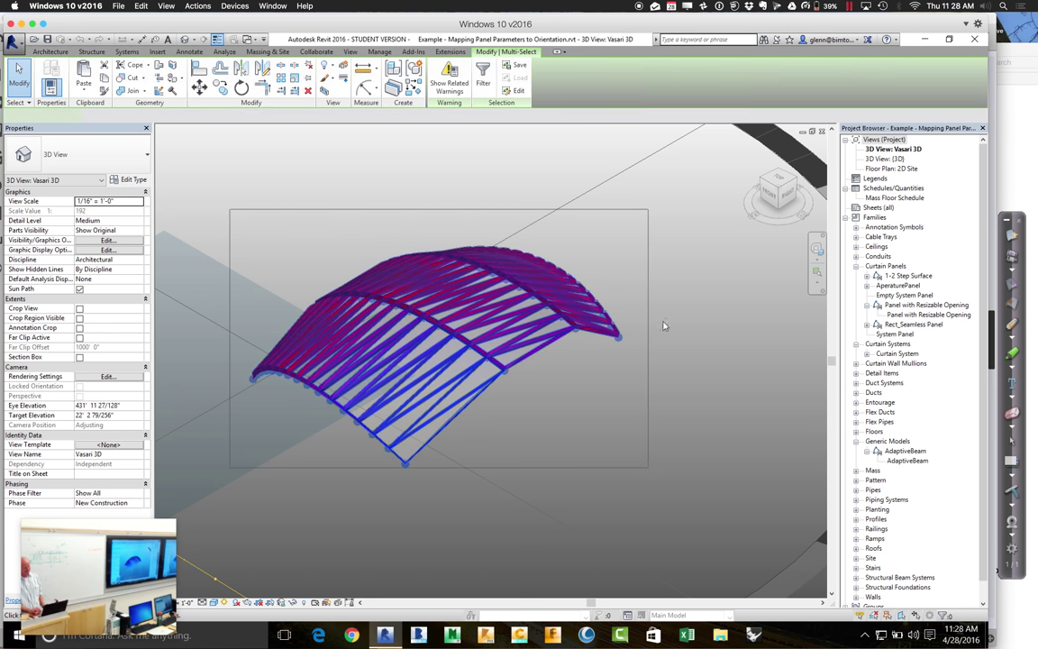
pyautogui.click(484, 82)
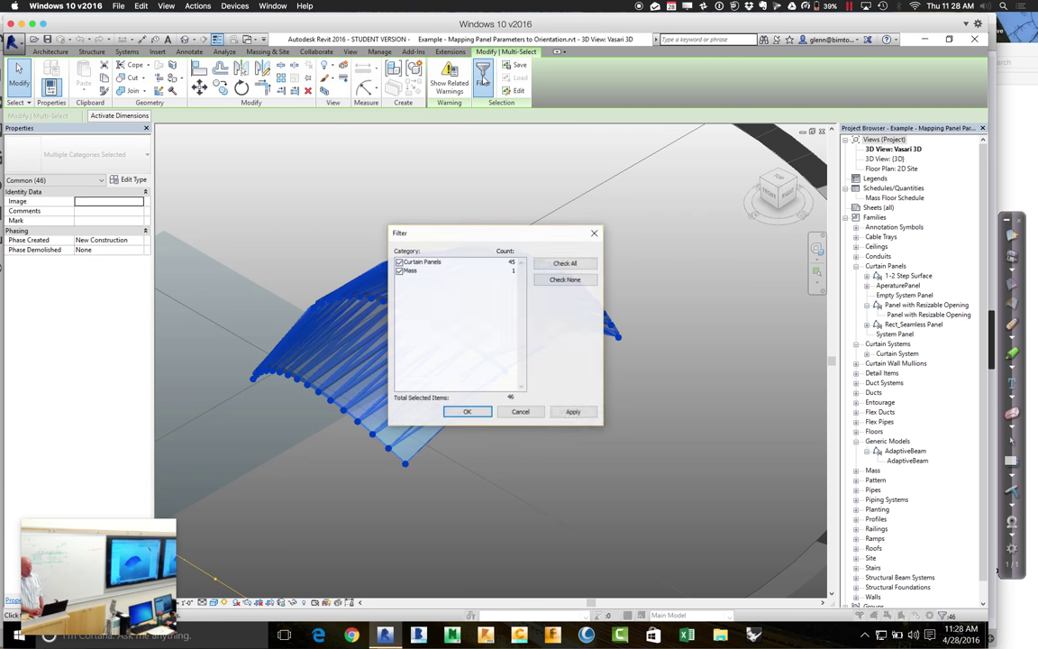
pyautogui.click(400, 270)
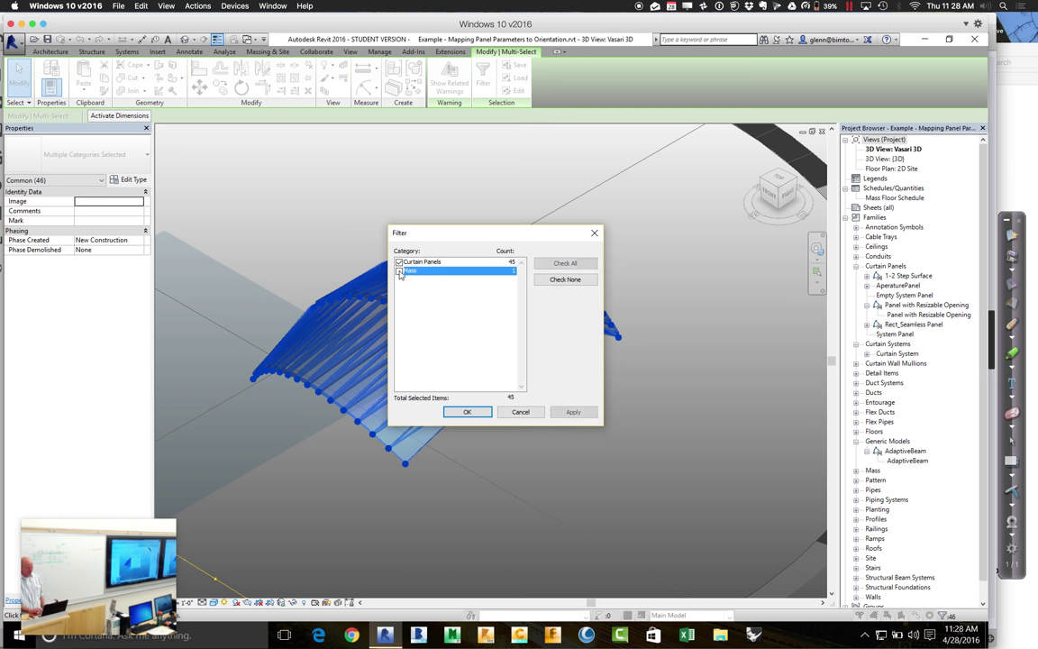
pyautogui.click(467, 413)
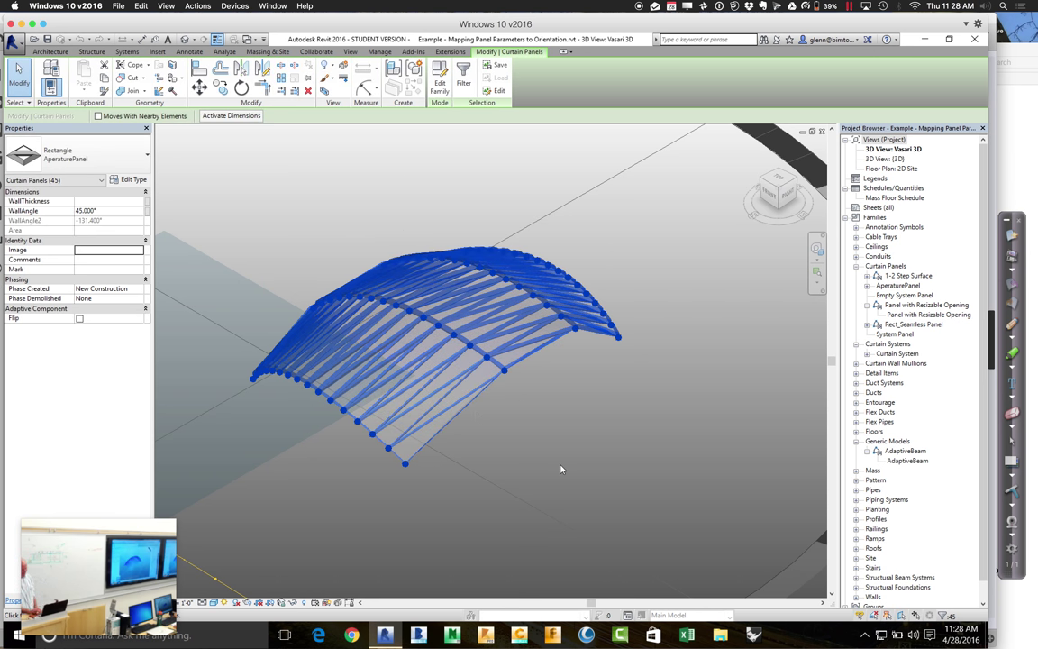
pyautogui.press('Escape')
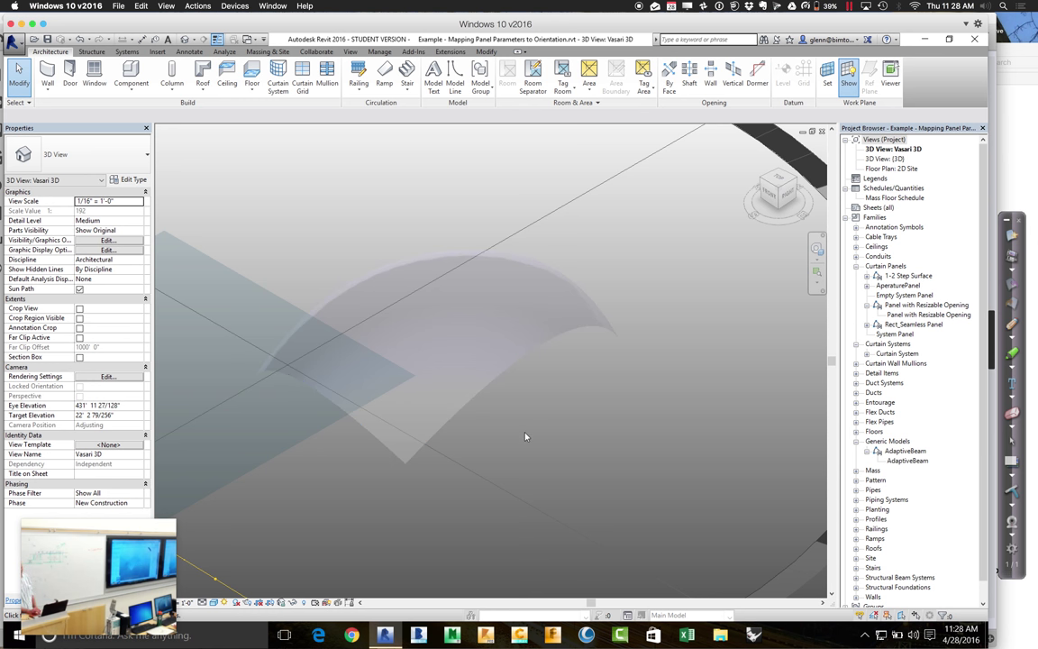
# Launch Dynamo 0.9 from the Mapping Panel Parameters to Orientation project.
pyautogui.click(33, 39)
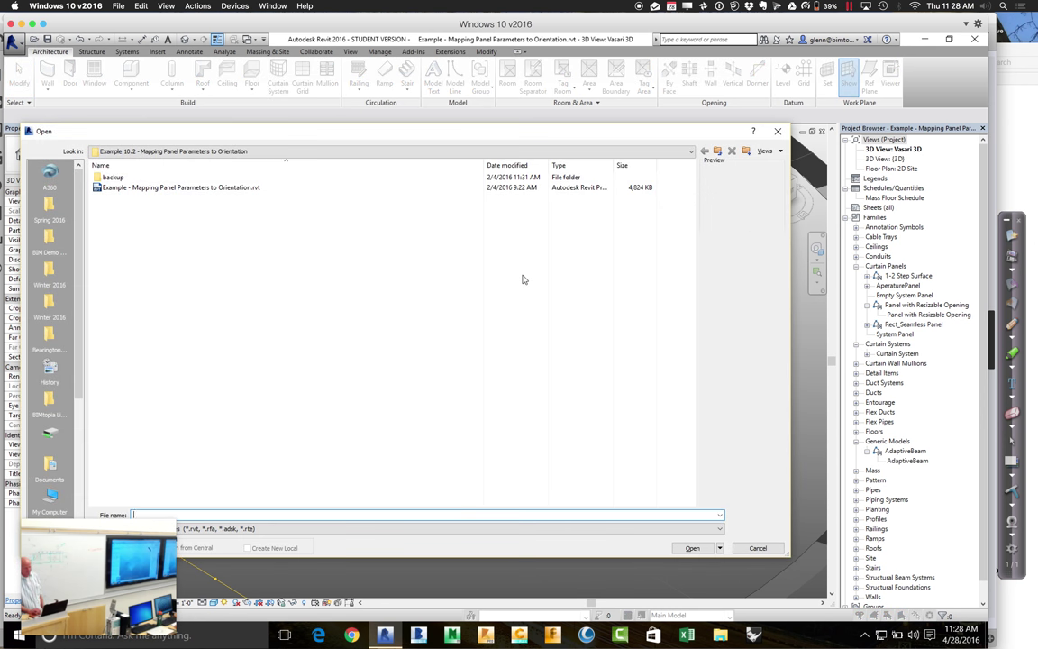
pyautogui.click(778, 132)
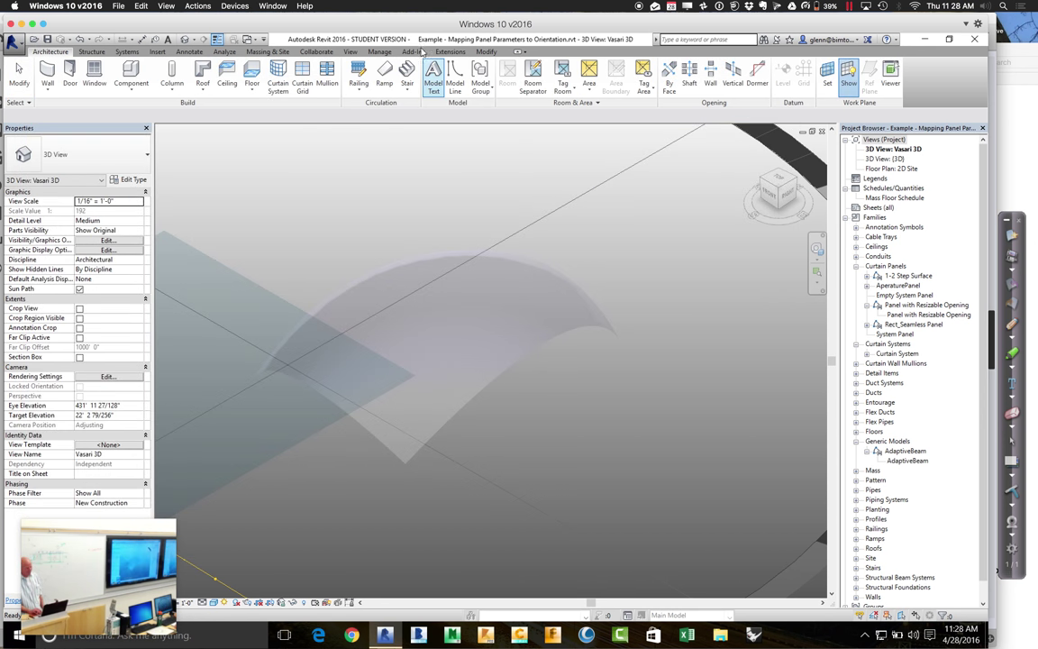
pyautogui.click(417, 52)
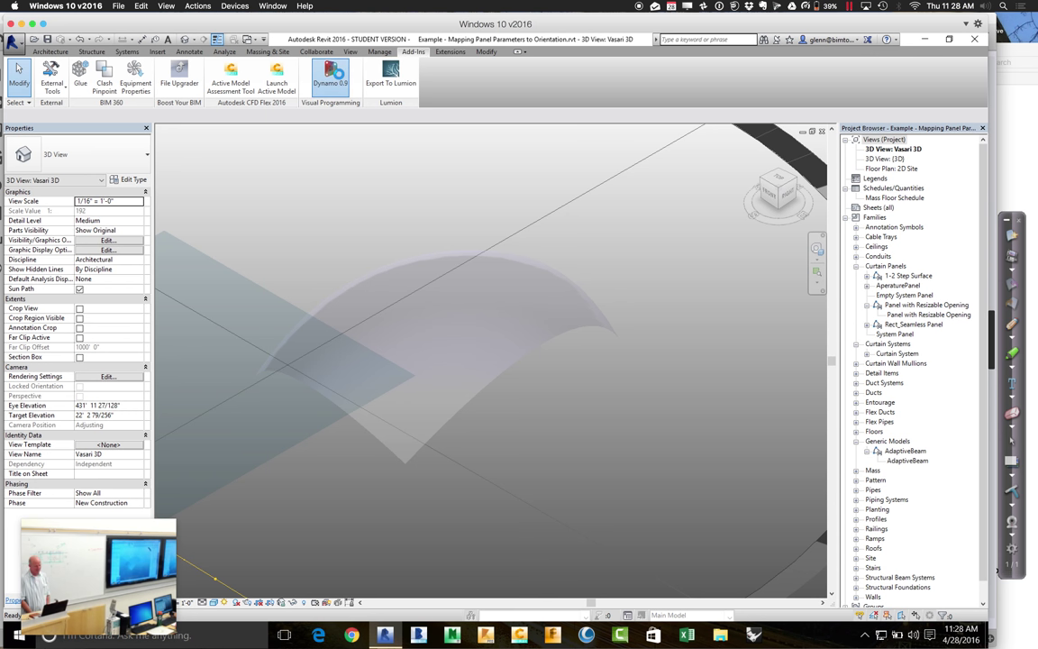
pyautogui.click(330, 74)
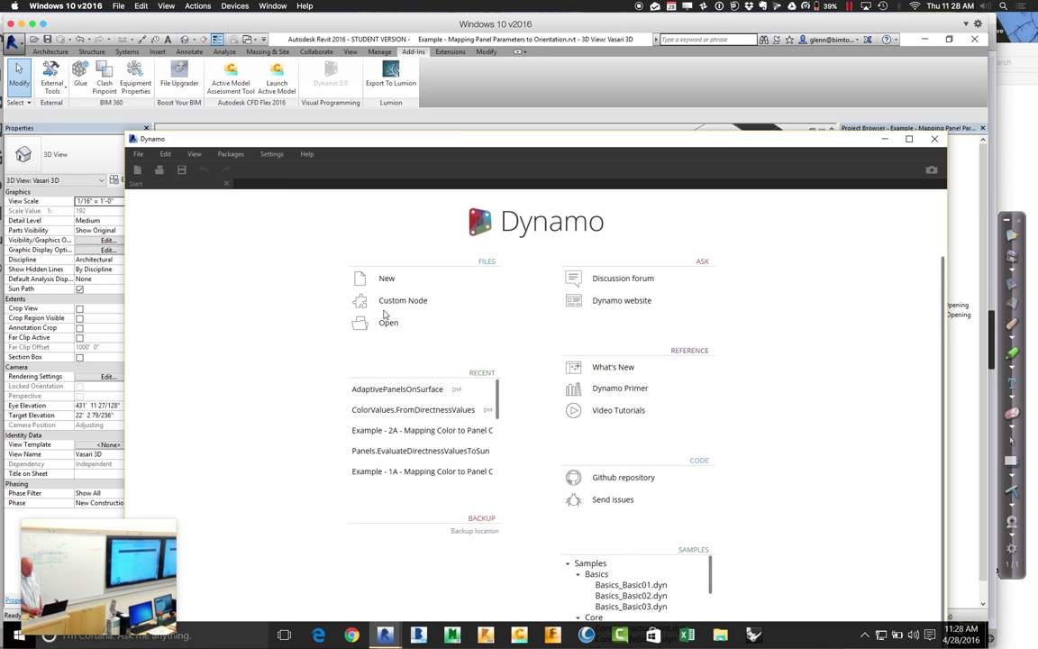
# Open Example - 1A - Mapping Panel Parameters to Orientation - Start.dyn from the Example 10.2 folder.
pyautogui.click(363, 322)
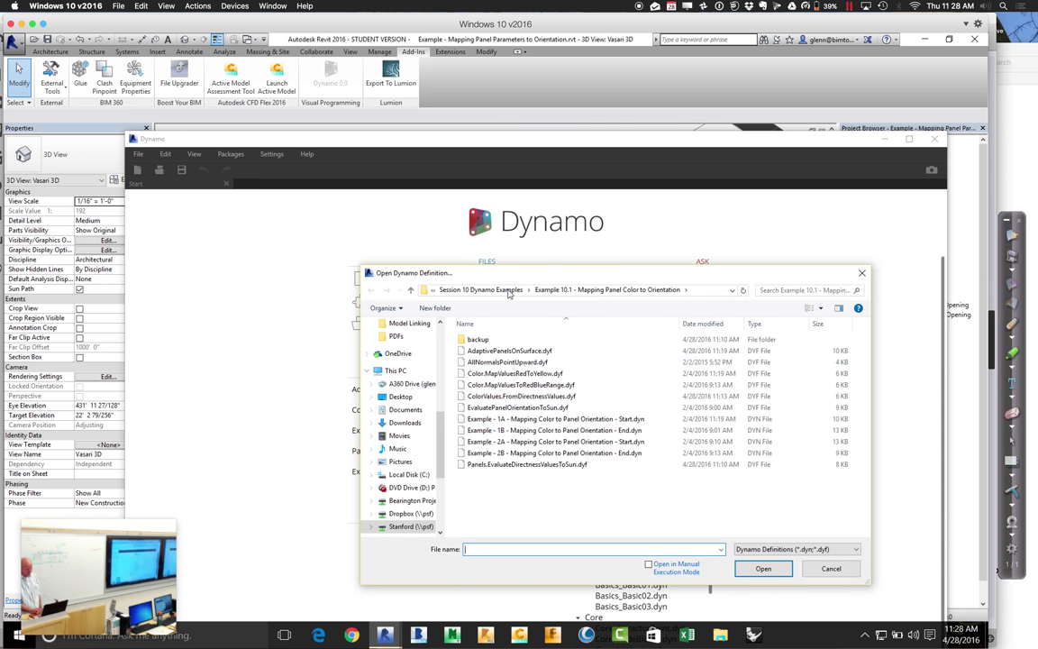
pyautogui.click(505, 289)
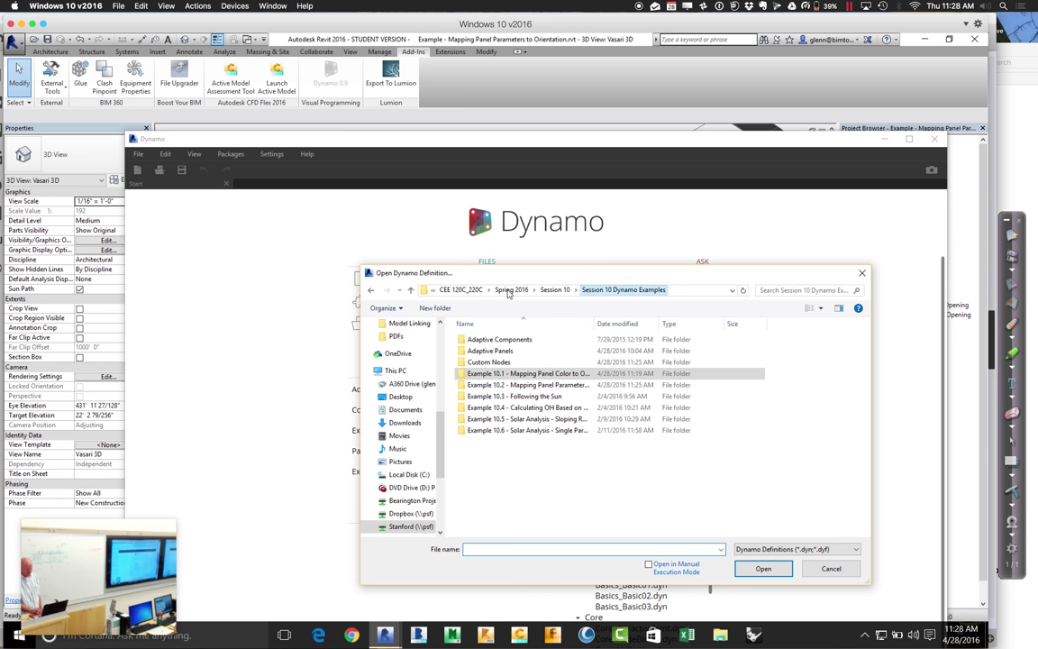
pyautogui.doubleClick(502, 387)
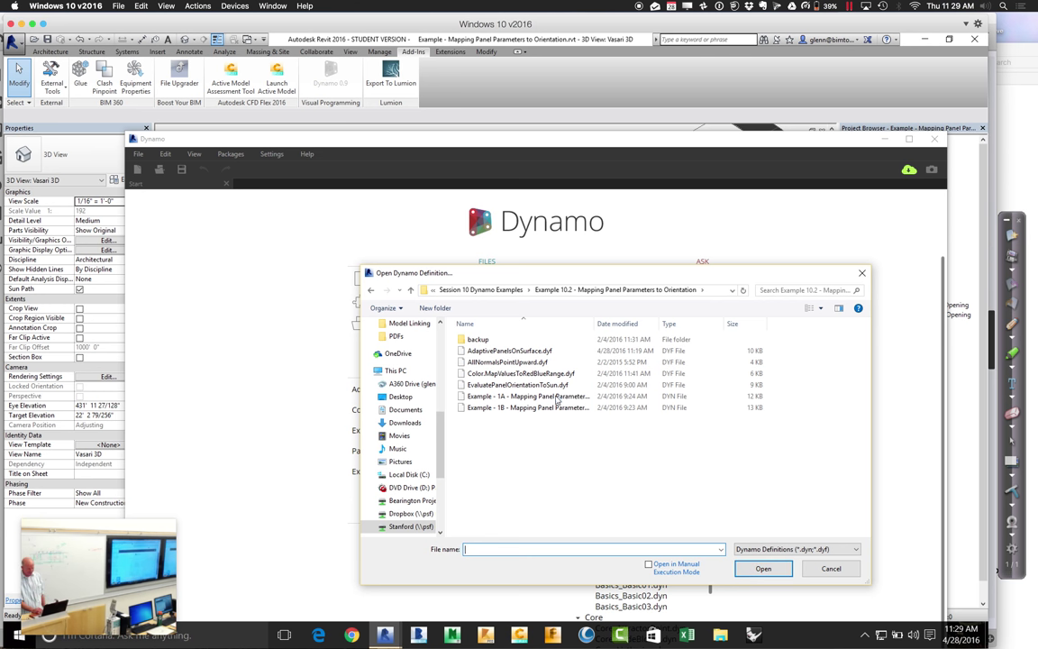
pyautogui.click(528, 397)
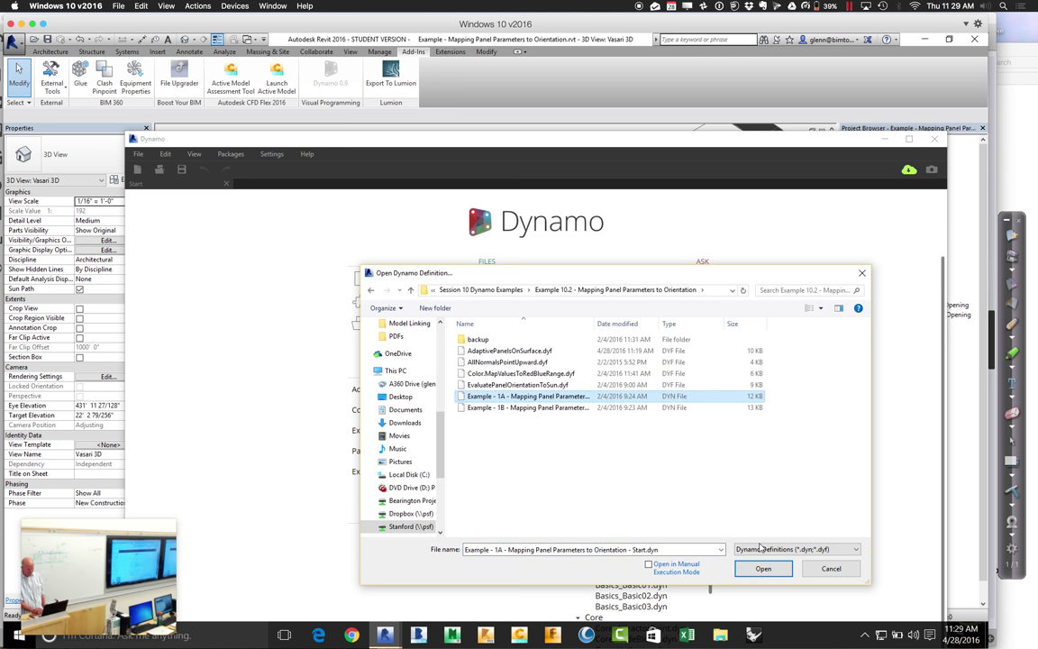
pyautogui.click(763, 567)
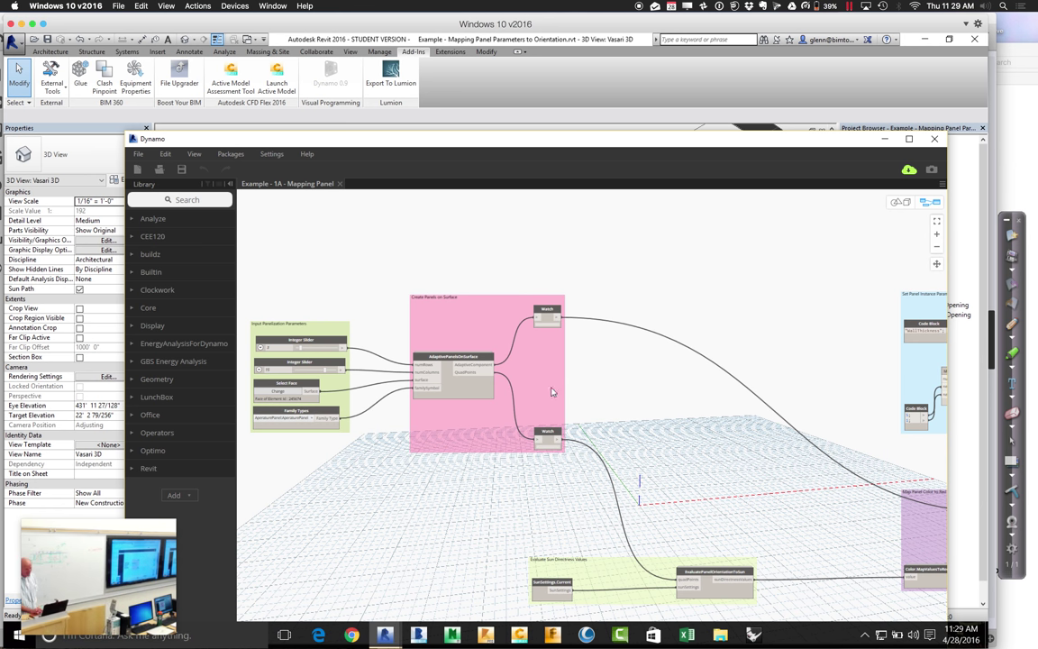
# Open the AdaptivePanelsOnSurface custom node's definition, check its flattened list outputs, and close it again.
pyautogui.click(472, 360)
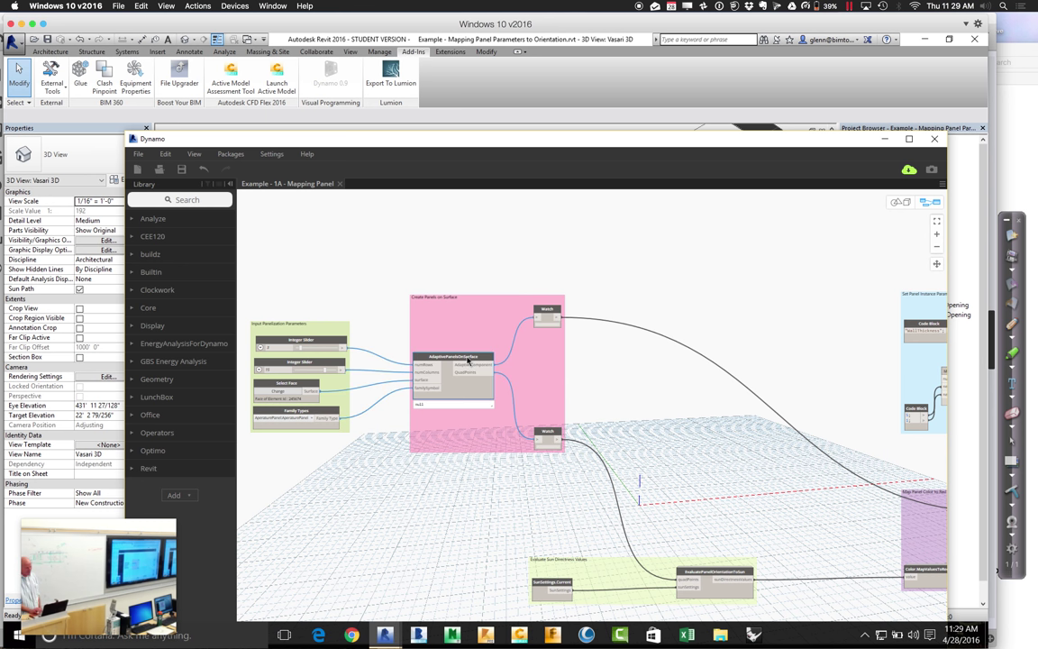
pyautogui.rightClick(467, 361)
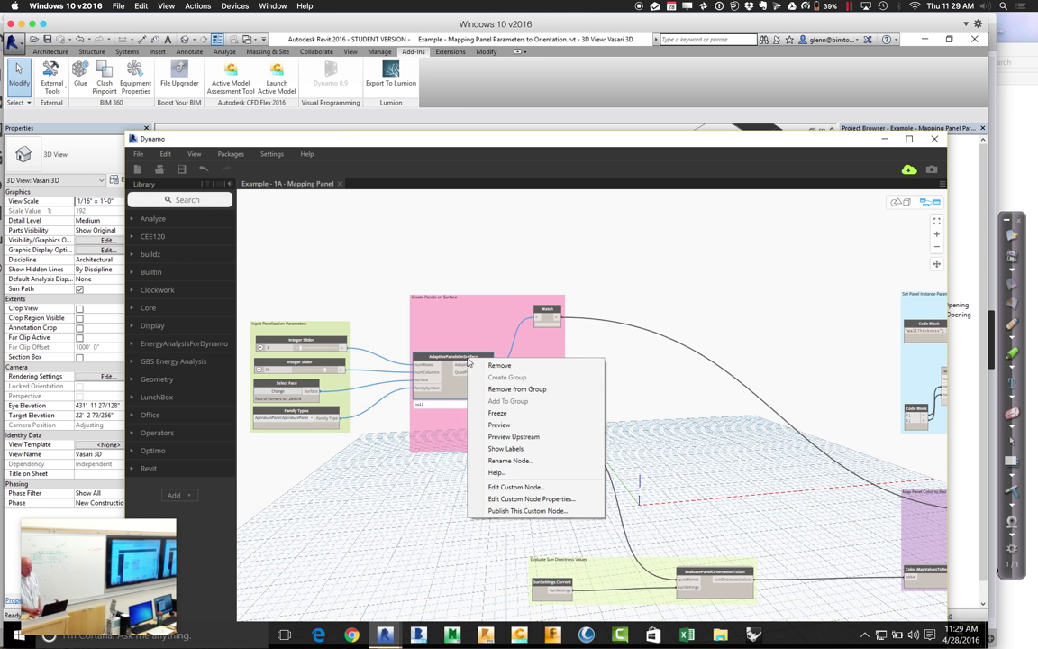
pyautogui.click(534, 486)
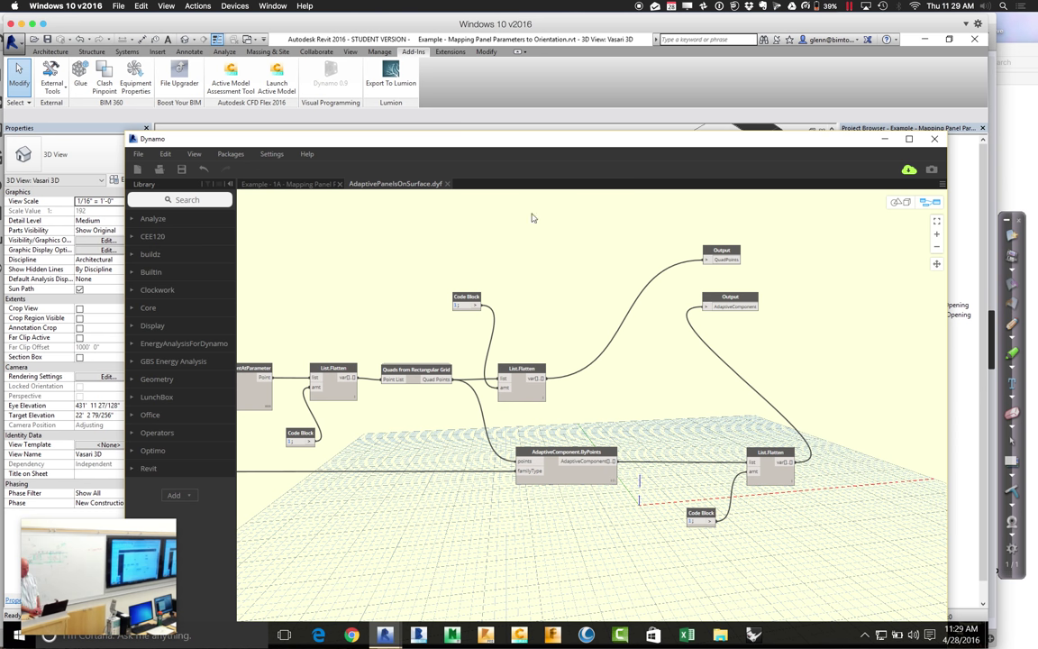
pyautogui.click(447, 185)
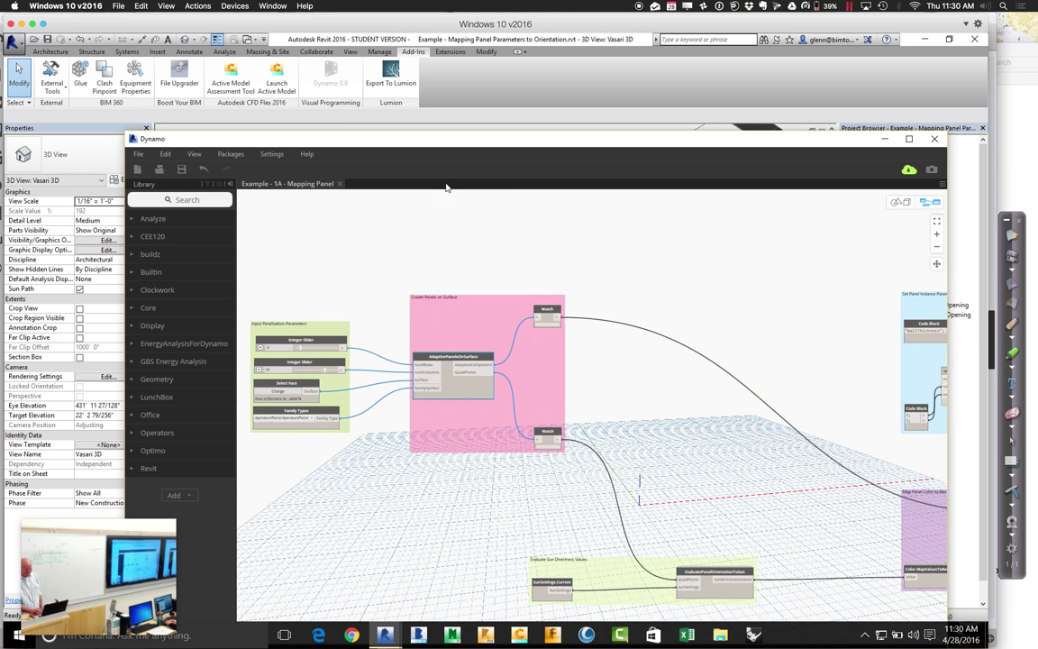
# Review the graph's groups for panel instance parameters, sun directness values, red-blue color mapping and panelization inputs.
pyautogui.click(938, 267)
pyautogui.moveTo(860, 354); pyautogui.dragTo(622, 313)
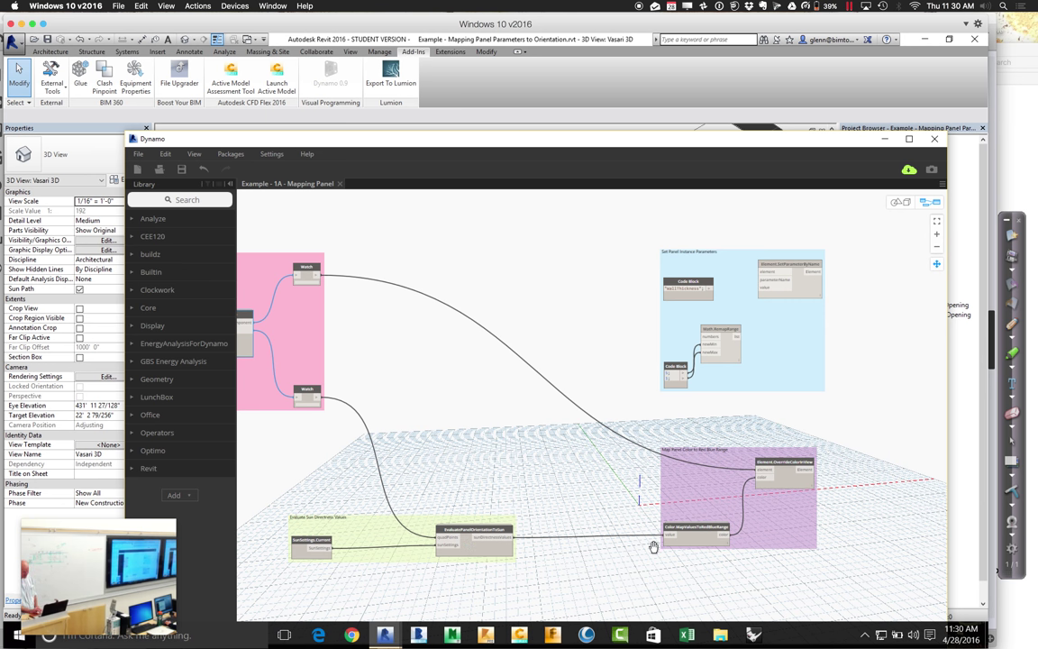
pyautogui.click(936, 234)
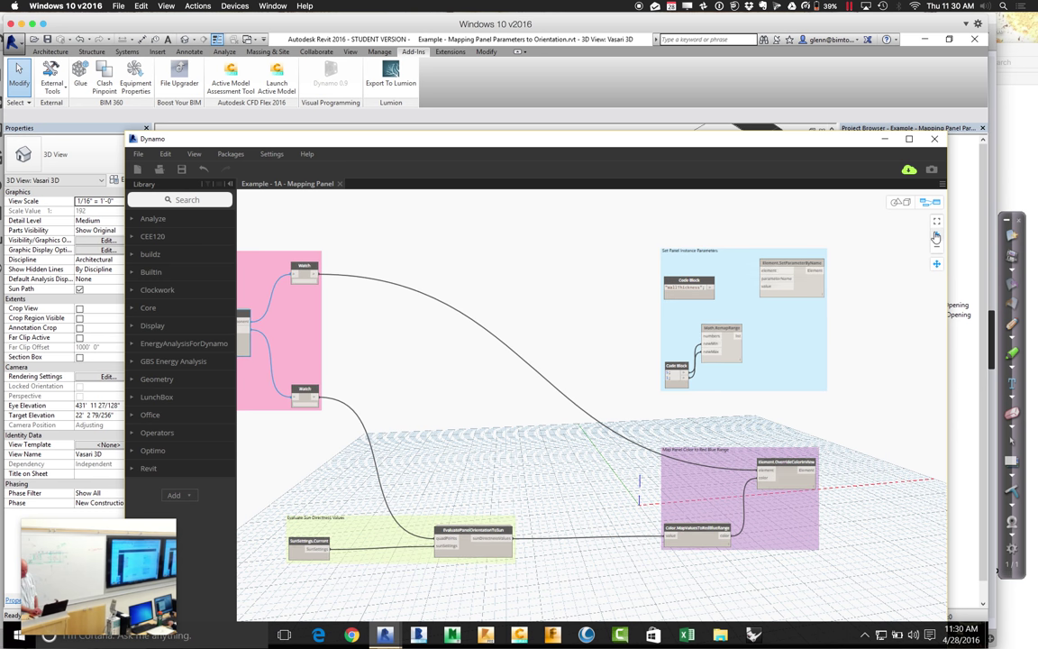
pyautogui.click(936, 234)
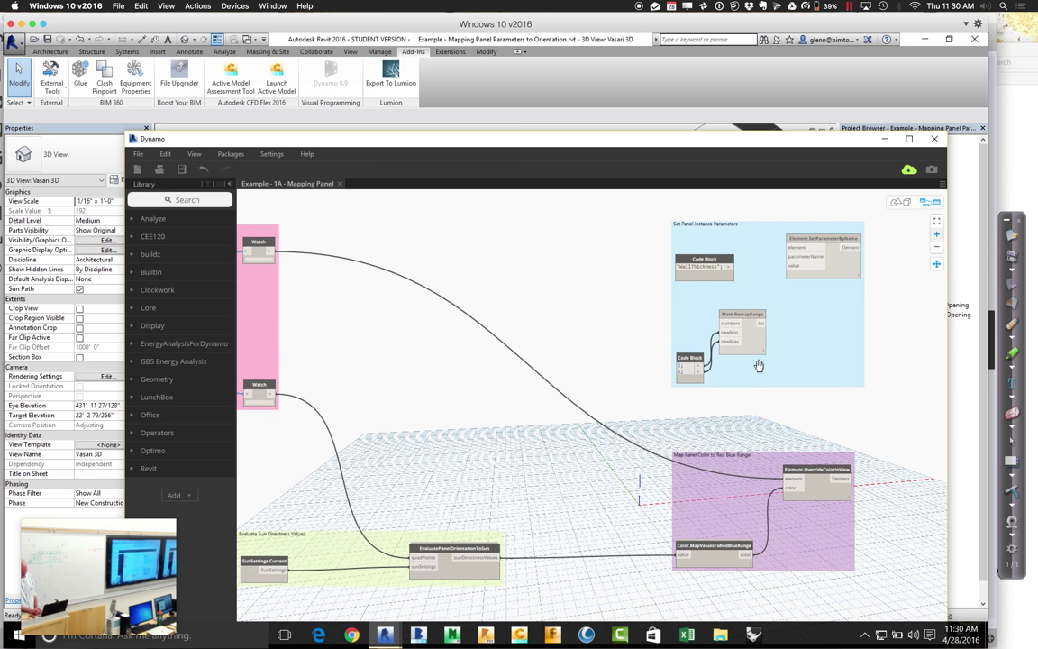
pyautogui.moveTo(550, 490); pyautogui.dragTo(531, 428)
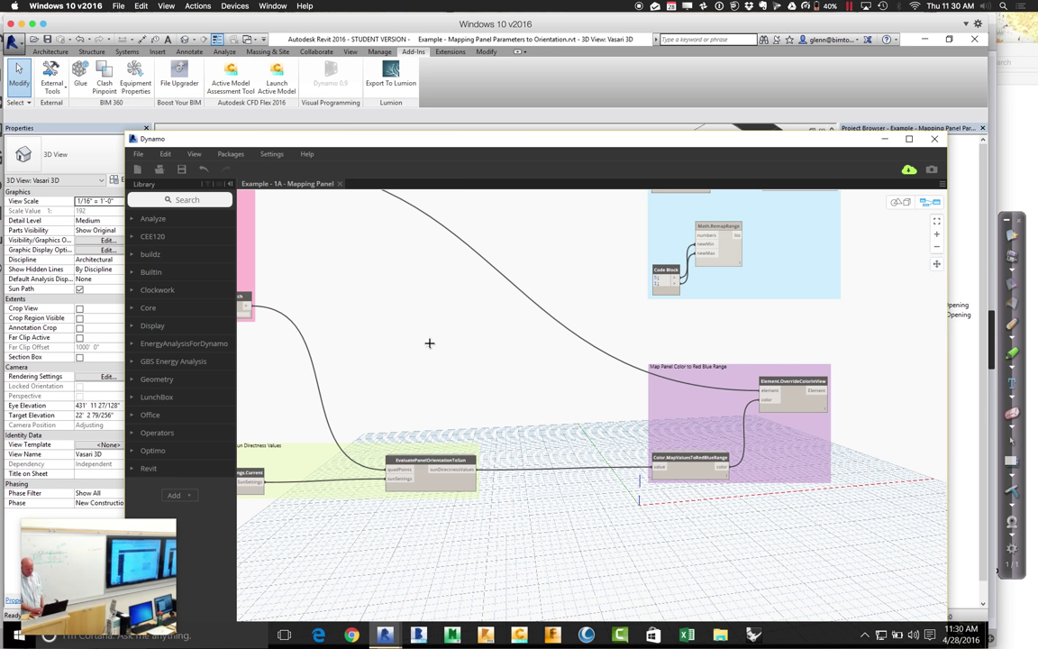
pyautogui.click(936, 264)
pyautogui.moveTo(581, 410); pyautogui.dragTo(801, 427)
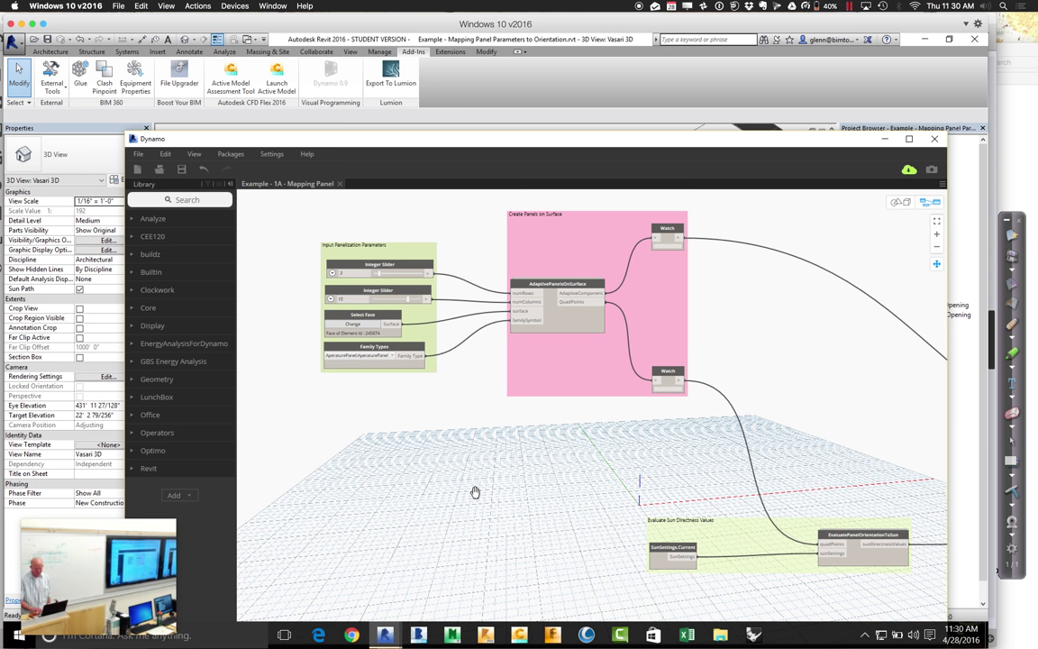
# Run the Example - 1A graph to create the colored panels, keeping the Dynamo window clear of the 3D view.
pyautogui.moveTo(415, 138); pyautogui.dragTo(793, 92)
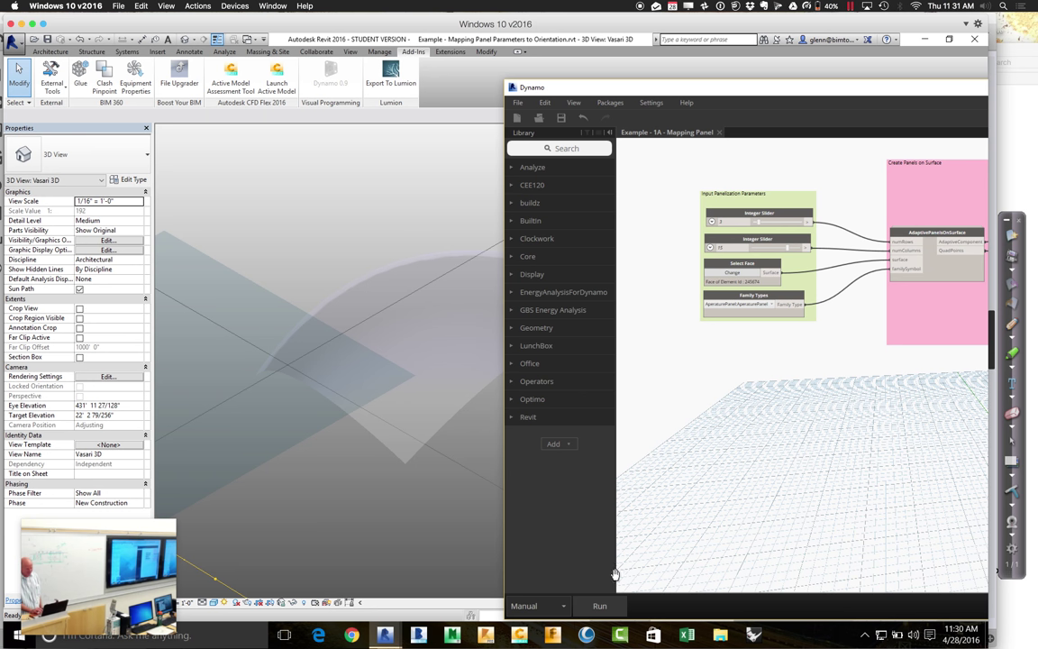
pyautogui.click(601, 606)
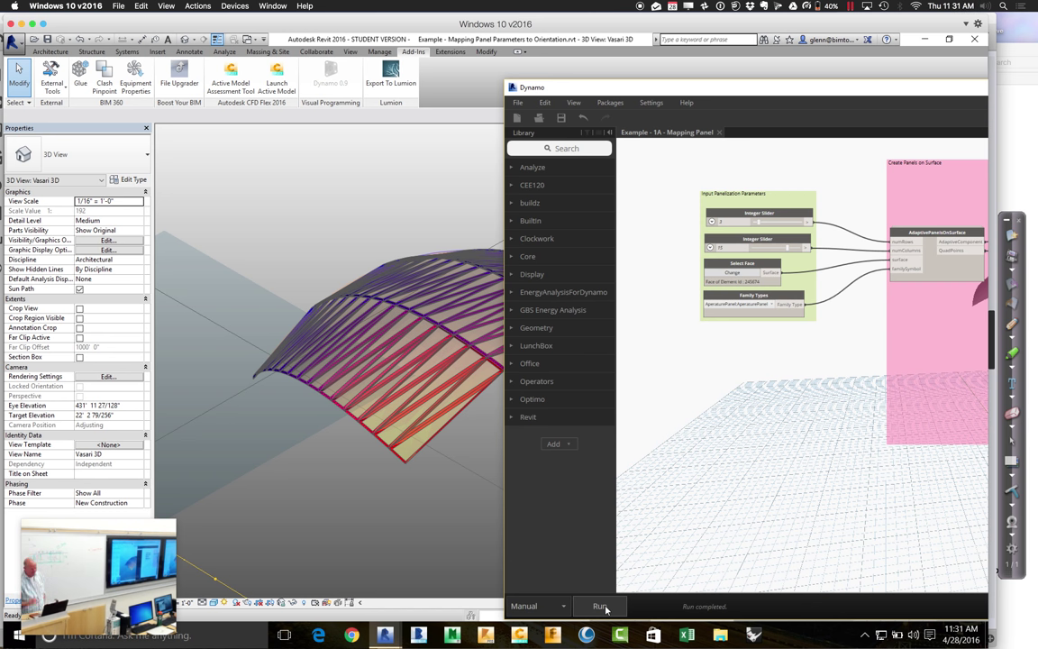
pyautogui.moveTo(560, 87); pyautogui.dragTo(879, 269)
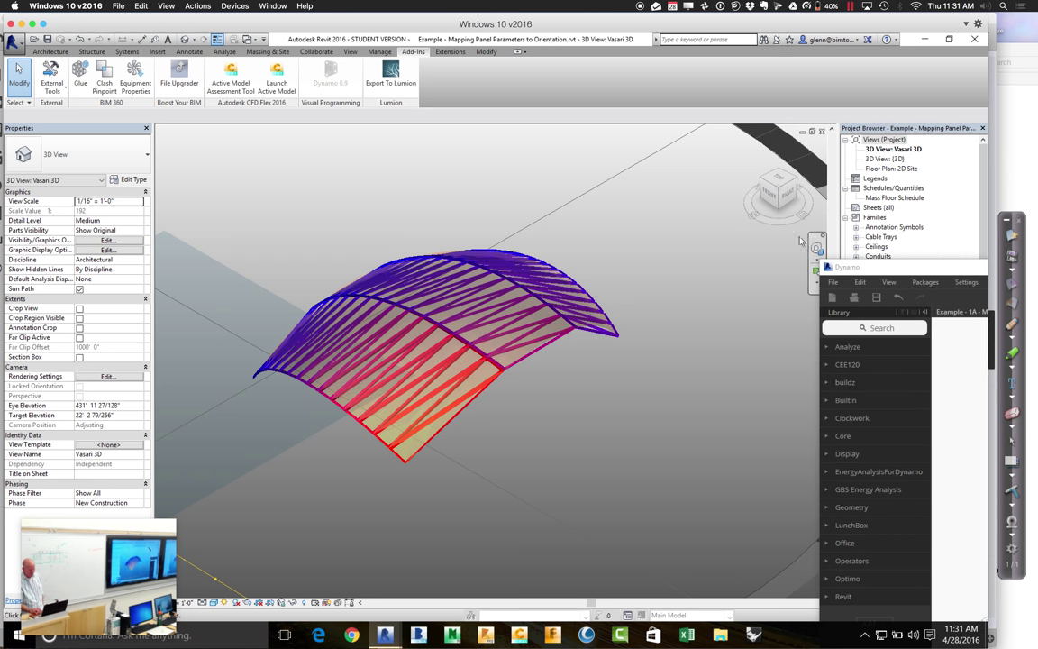
# Examine the colored panels from a higher angle in relation to the sun path and sun position.
pyautogui.press('F8')
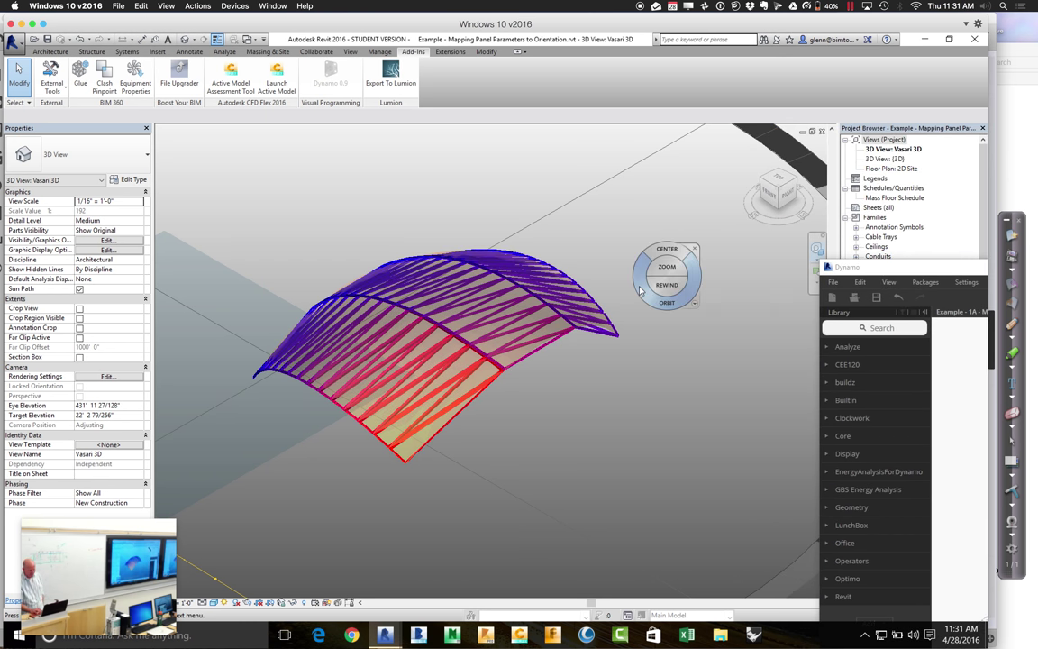
pyautogui.moveTo(670, 284); pyautogui.dragTo(643, 285)
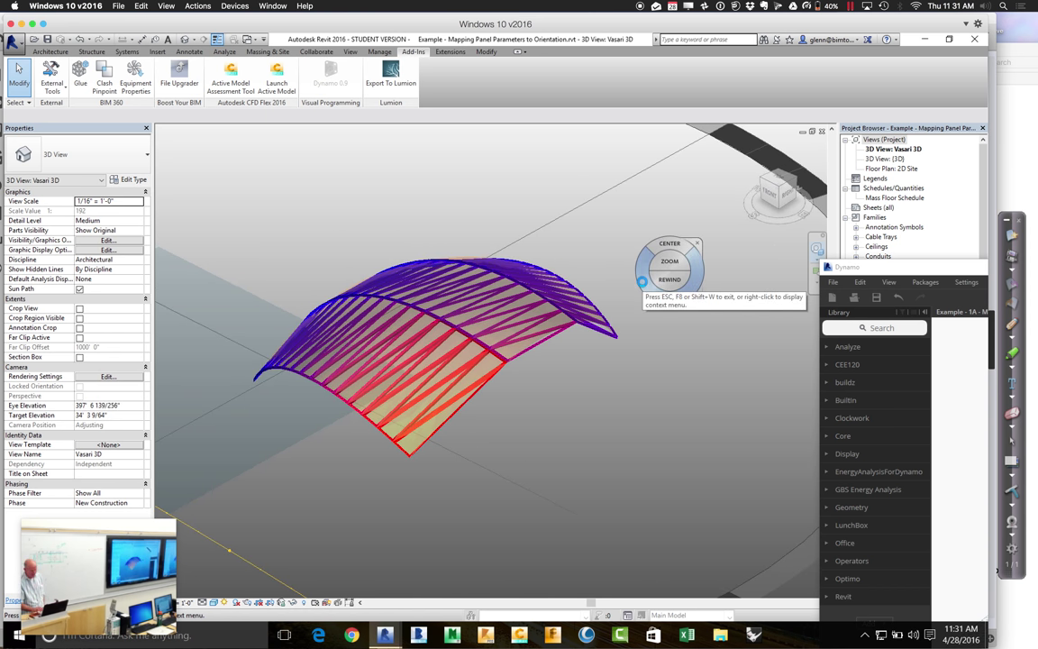
pyautogui.press('Escape')
pyautogui.scroll(-3, 641, 297)
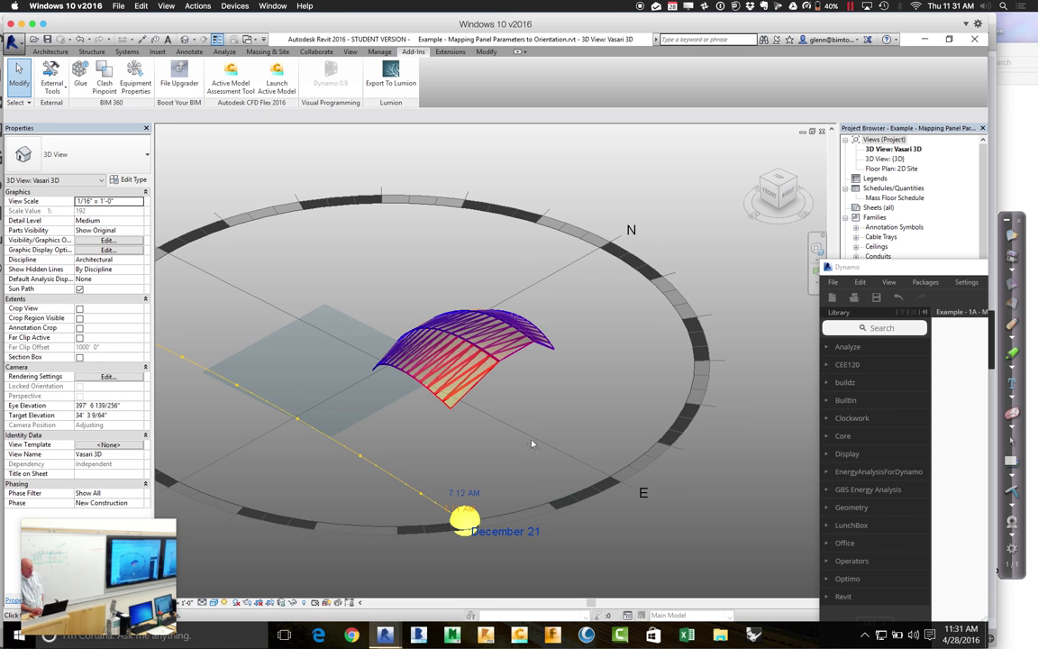
pyautogui.hotkey('shift', 'w')
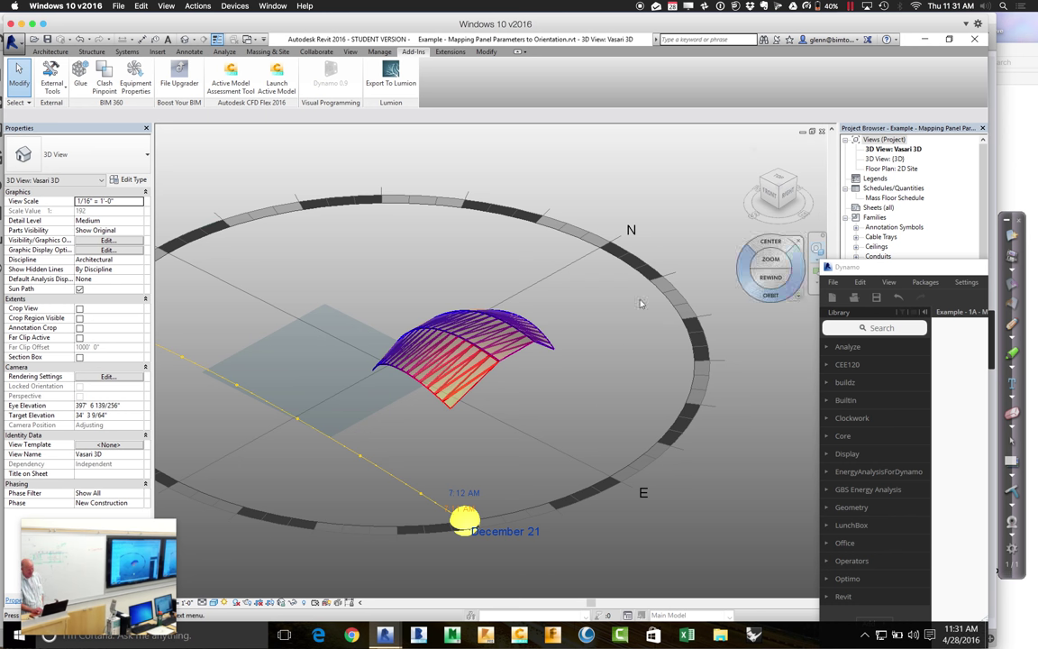
pyautogui.moveTo(599, 330); pyautogui.dragTo(590, 371)
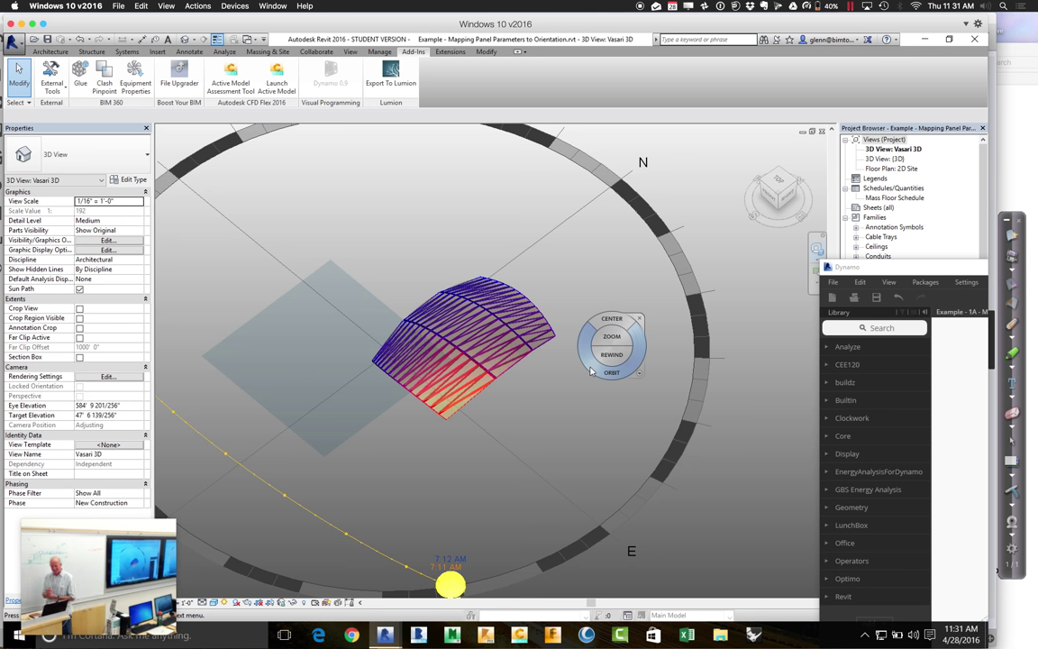
pyautogui.press('Escape')
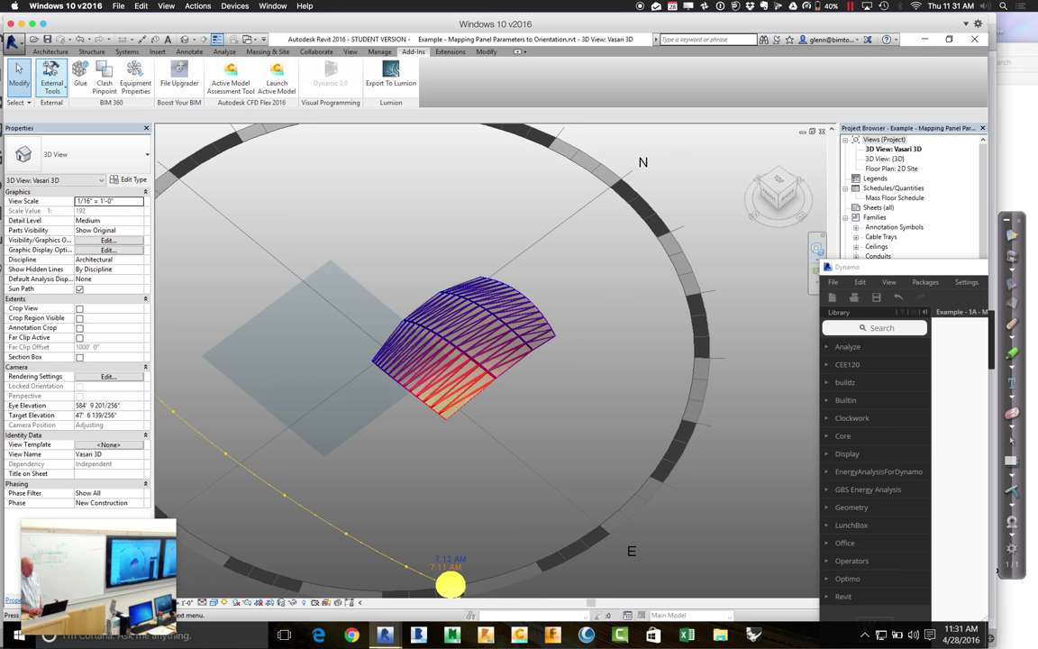
# Set the WallThickness of a single AperaturePanel in the panel row nearest the sun to 4 feet.
pyautogui.click(448, 364)
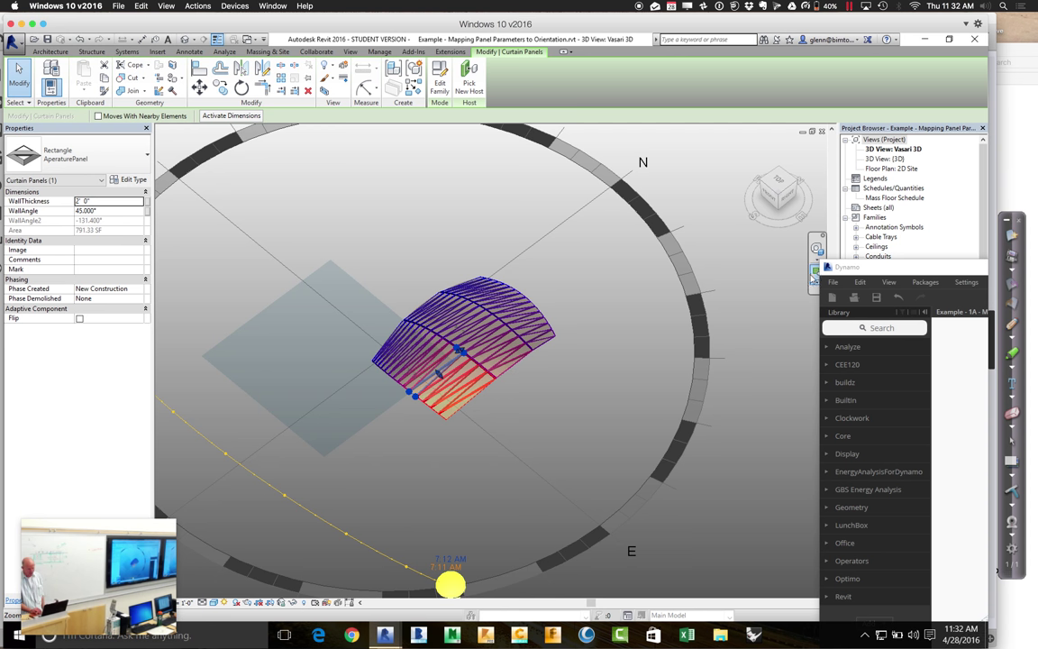
pyautogui.moveTo(348, 339); pyautogui.dragTo(444, 382)
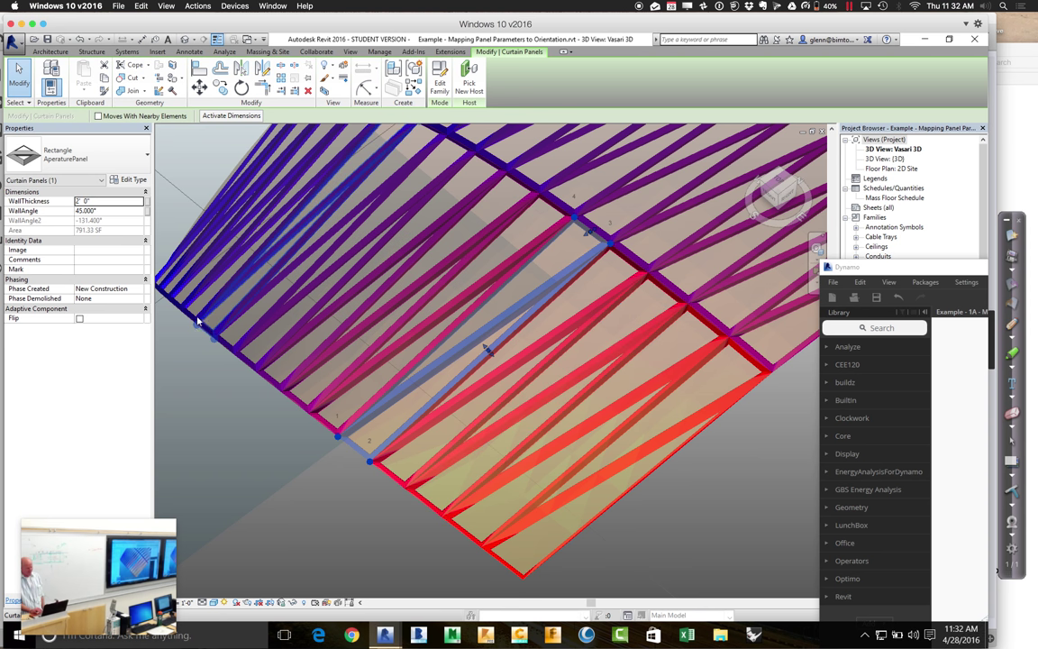
pyautogui.click(110, 202)
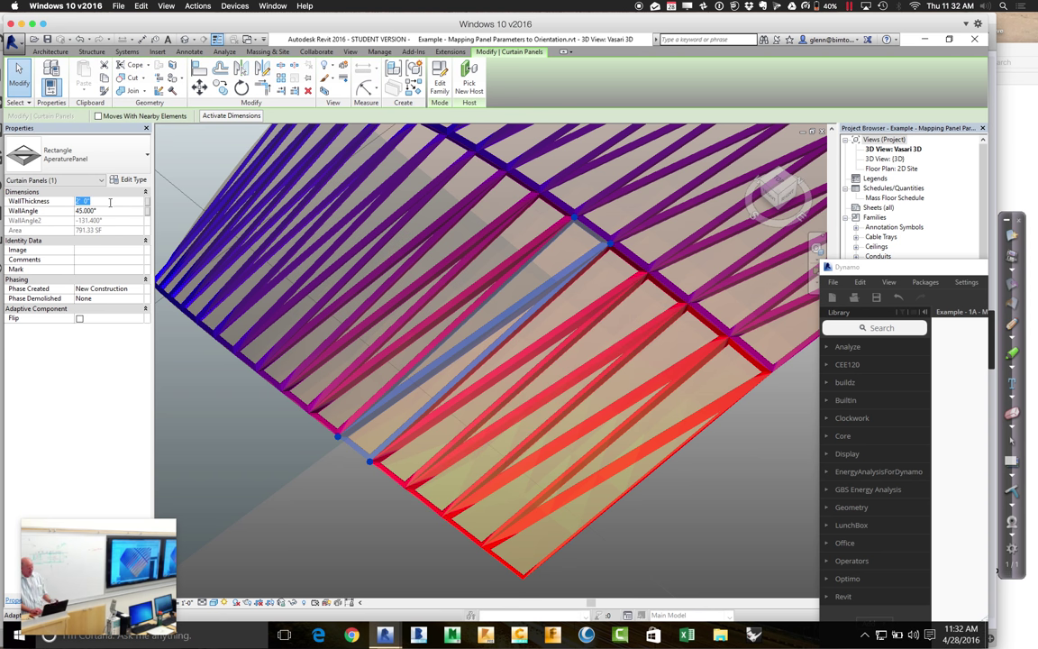
pyautogui.write('4')
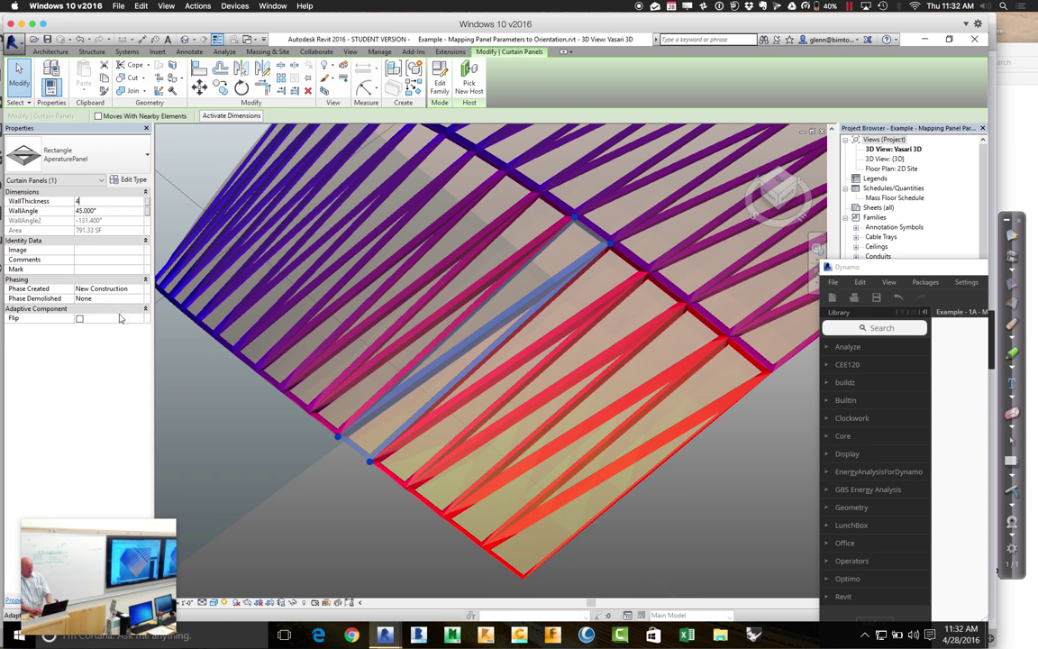
pyautogui.click(183, 387)
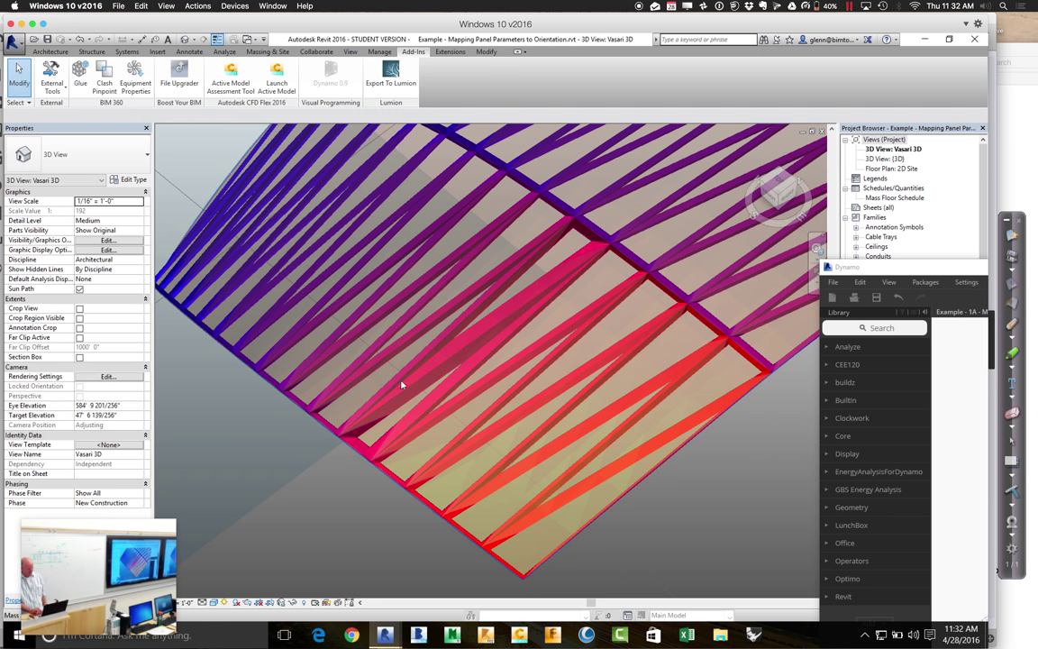
# Increase the same AperaturePanel's WallThickness to 6 feet and clear the selection.
pyautogui.click(463, 366)
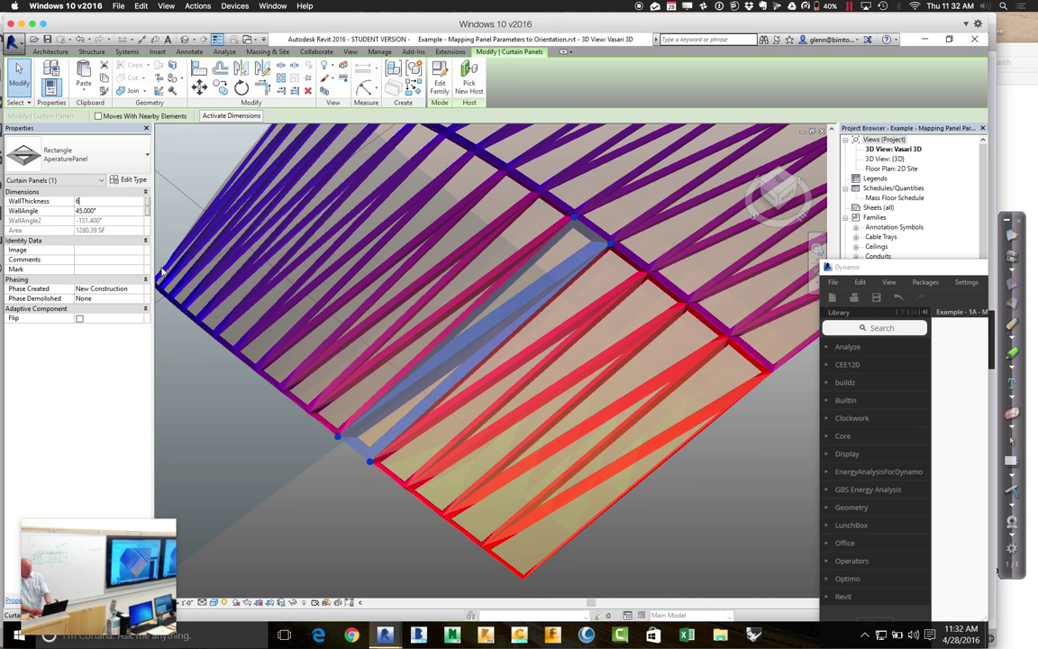
pyautogui.press('Return')
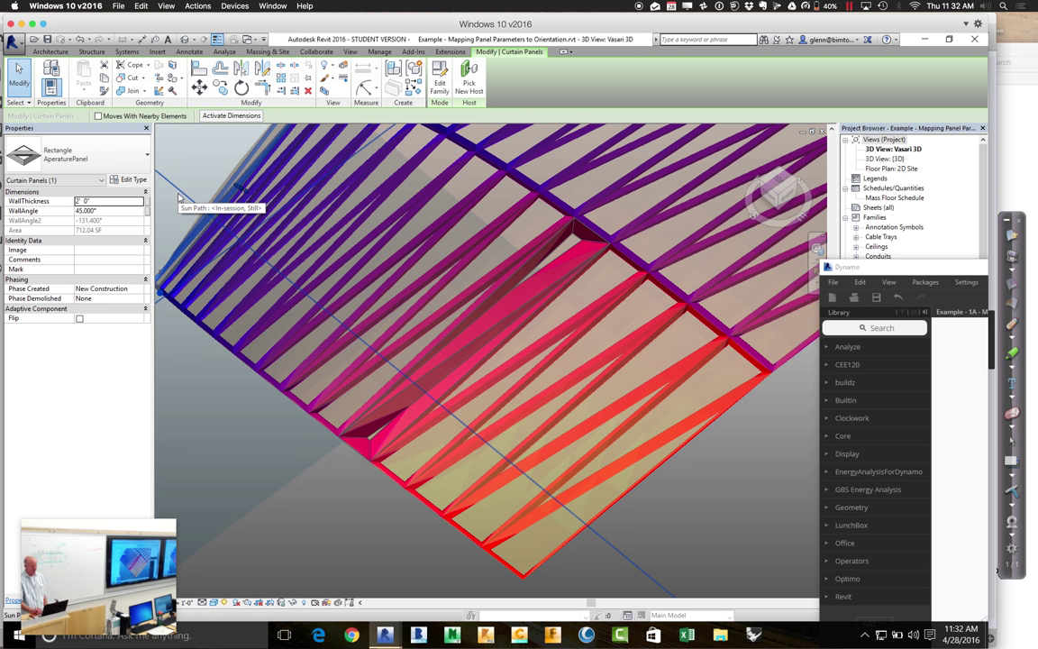
pyautogui.click(127, 202)
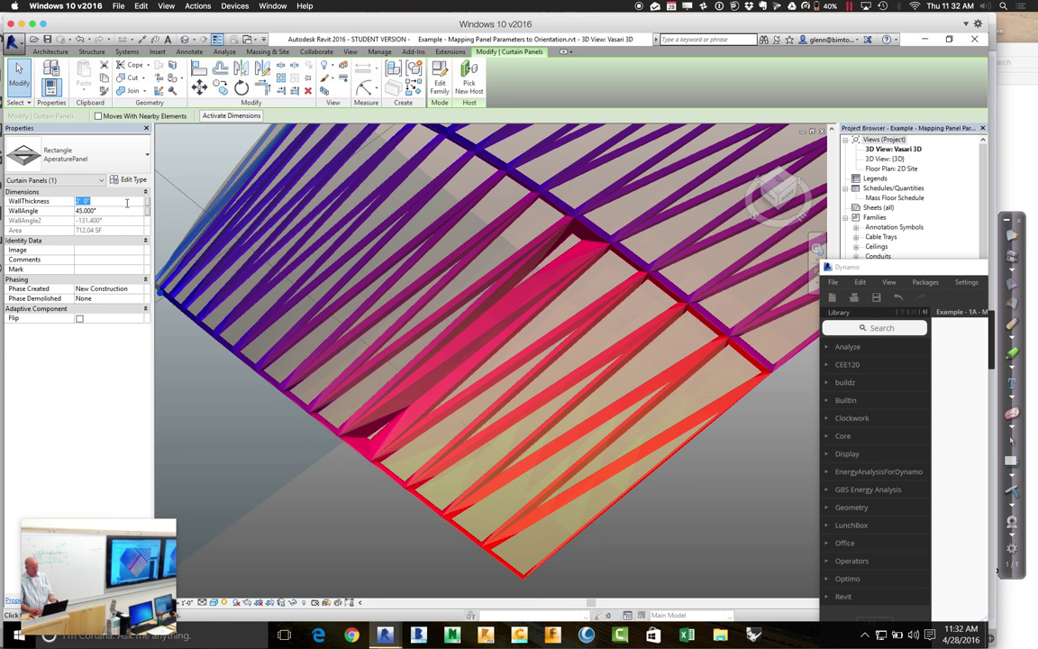
pyautogui.click(206, 181)
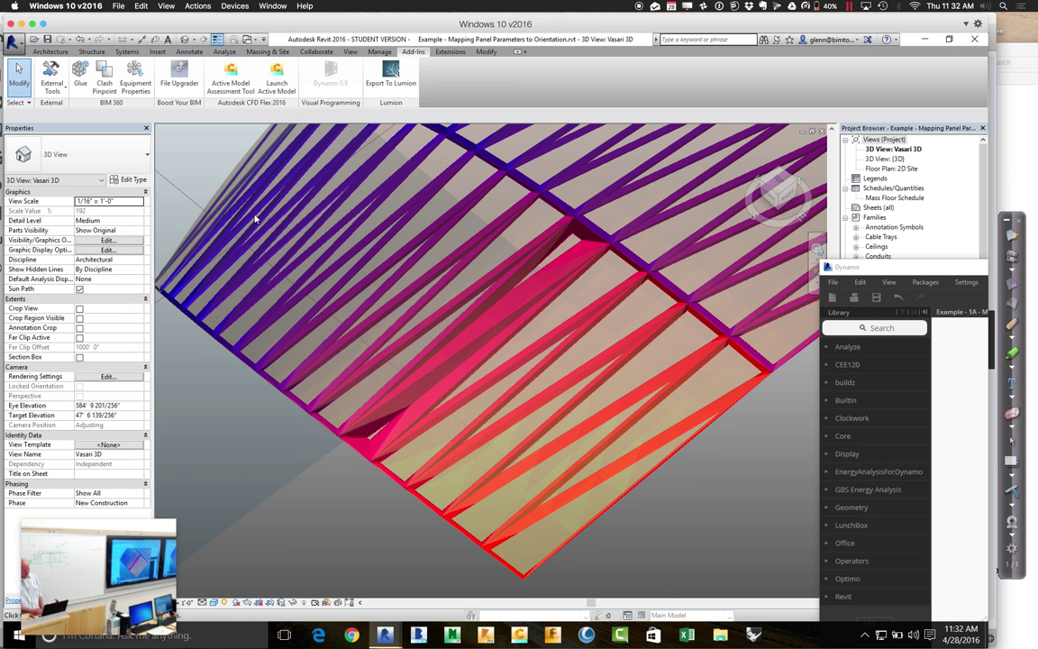
# Reduce the same AperaturePanel's WallThickness to 1 foot.
pyautogui.click(475, 340)
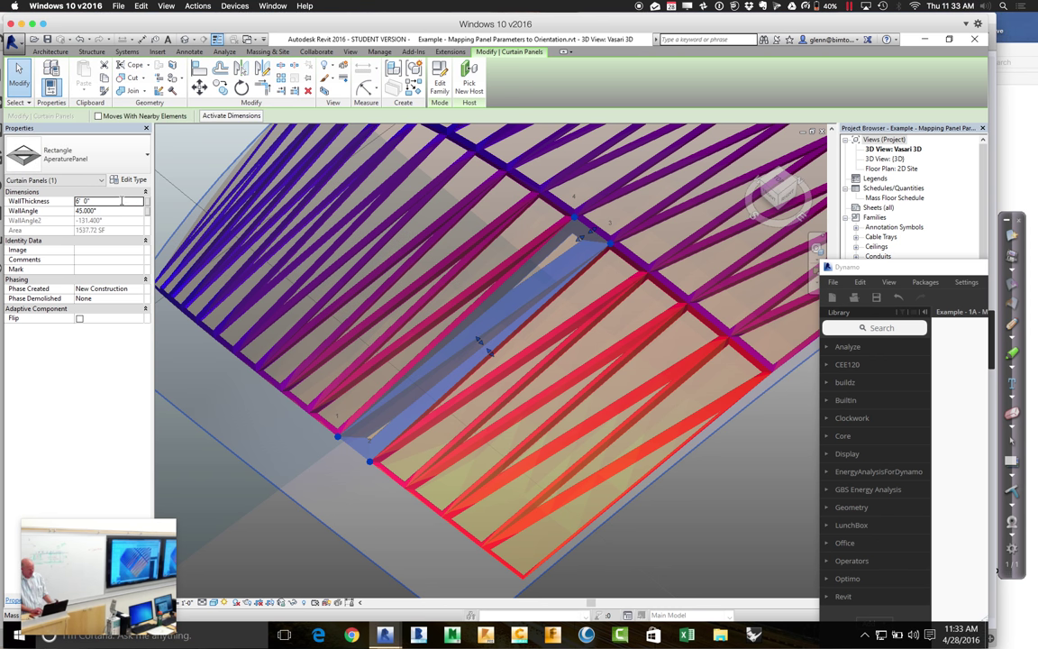
pyautogui.click(120, 201)
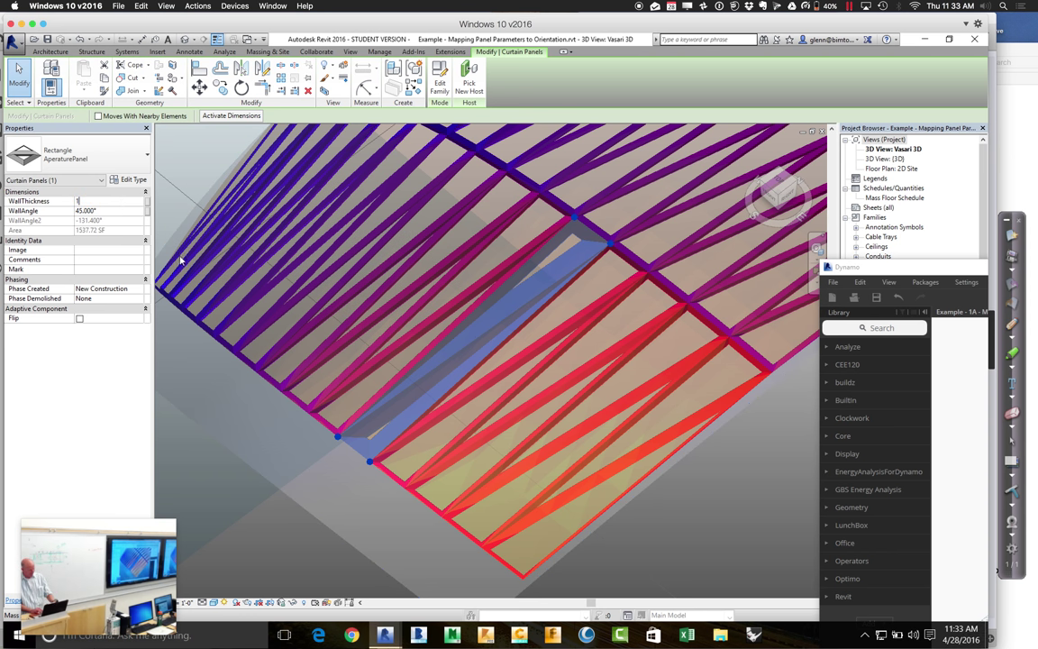
pyautogui.press('Return')
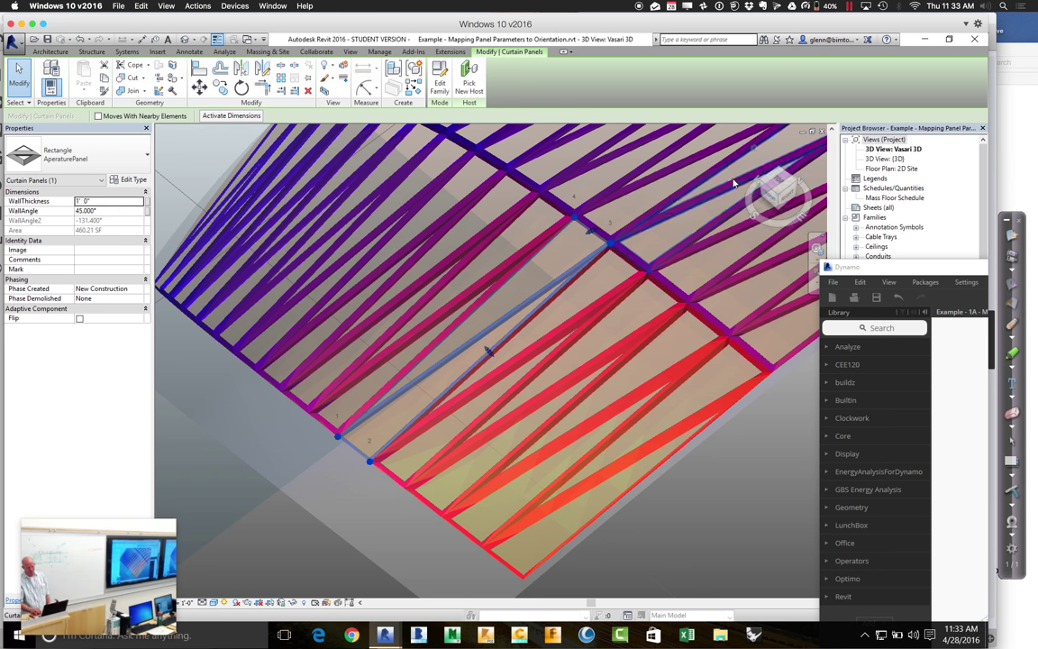
# In Dynamo, feed sunDirectnessValues into Math.RemapRange's numbers input and set its code block's new minimum to 1 and maximum to 6.
pyautogui.moveTo(914, 277); pyautogui.dragTo(110, 129)
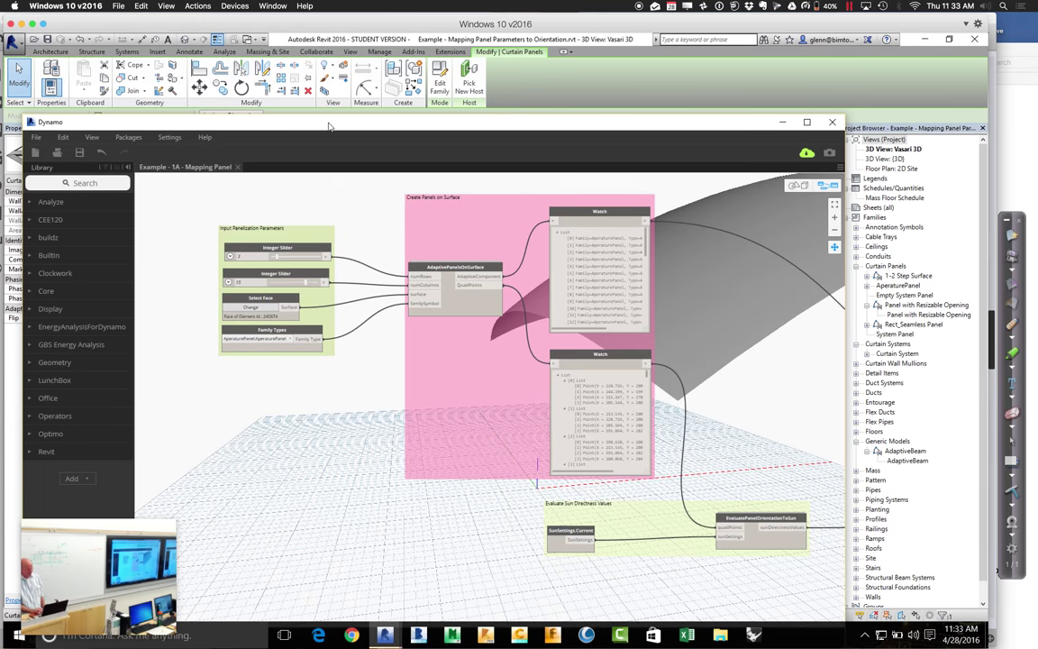
pyautogui.moveTo(329, 127); pyautogui.dragTo(789, 490)
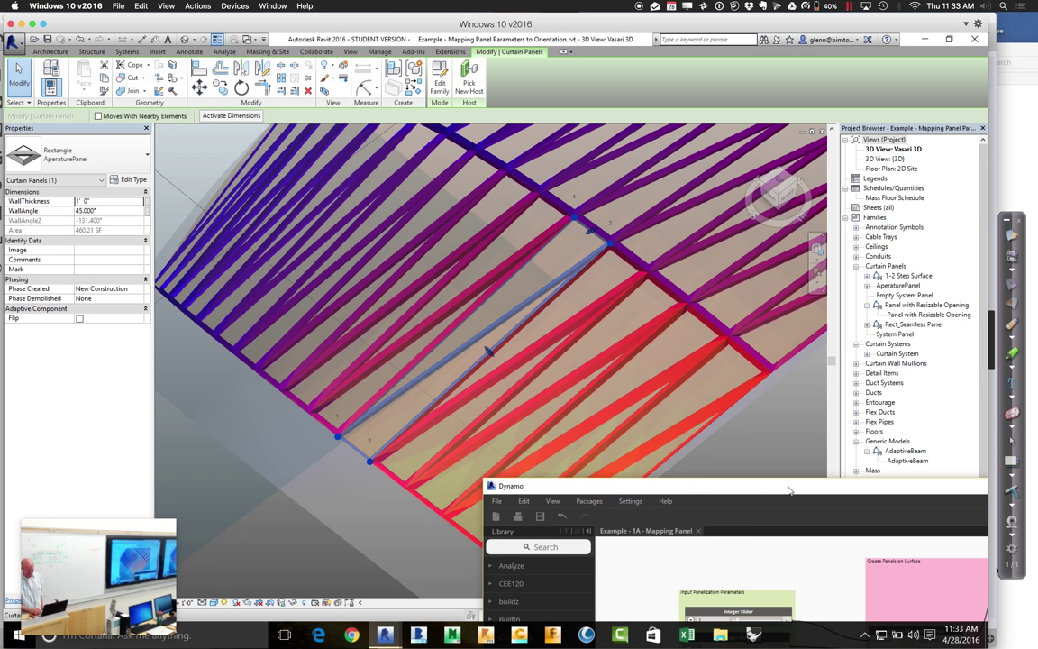
pyautogui.moveTo(789, 490); pyautogui.dragTo(422, 130)
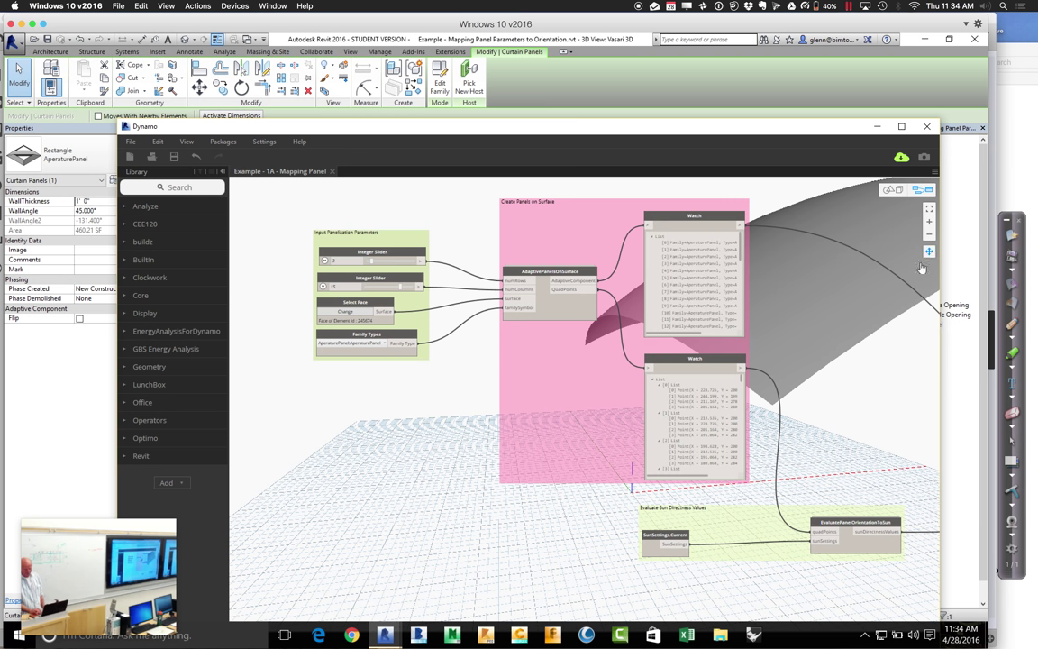
pyautogui.moveTo(852, 389); pyautogui.dragTo(503, 389)
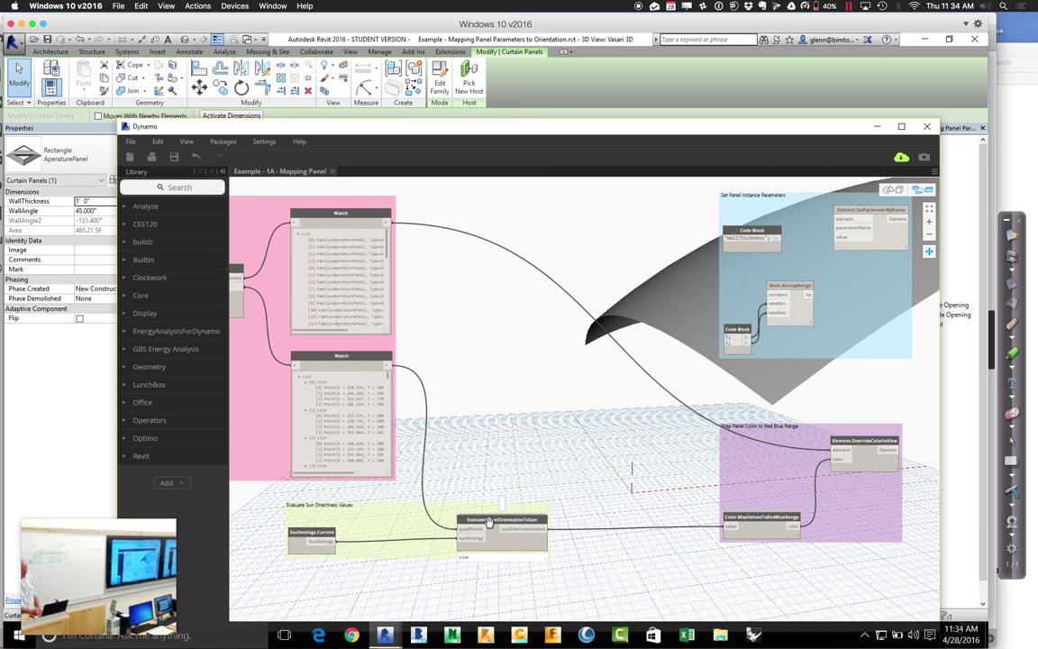
pyautogui.moveTo(489, 523)
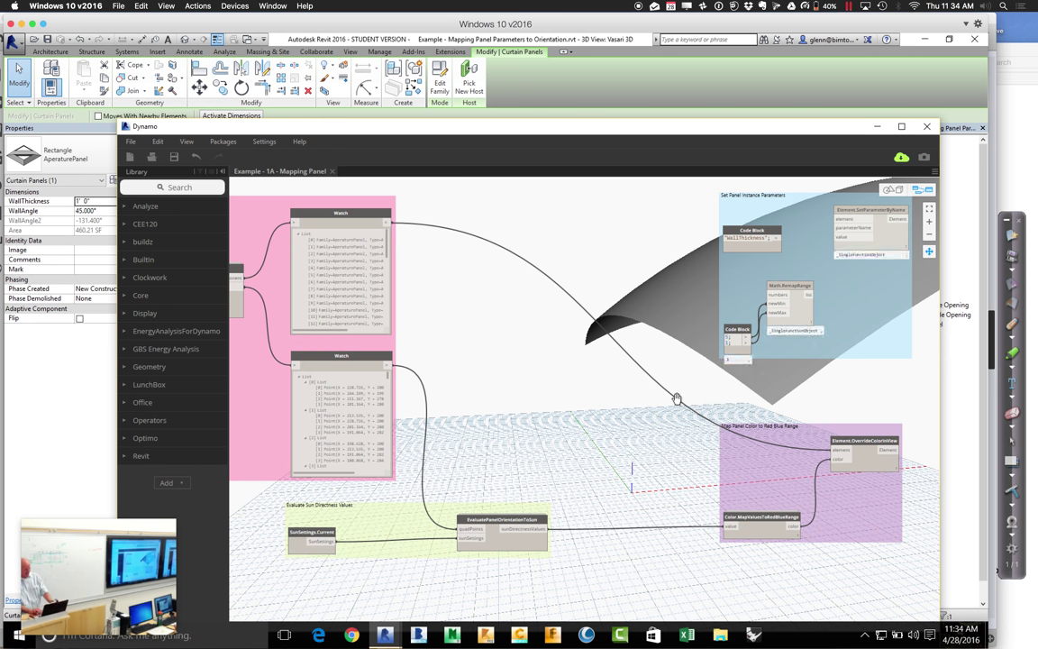
pyautogui.click(543, 534)
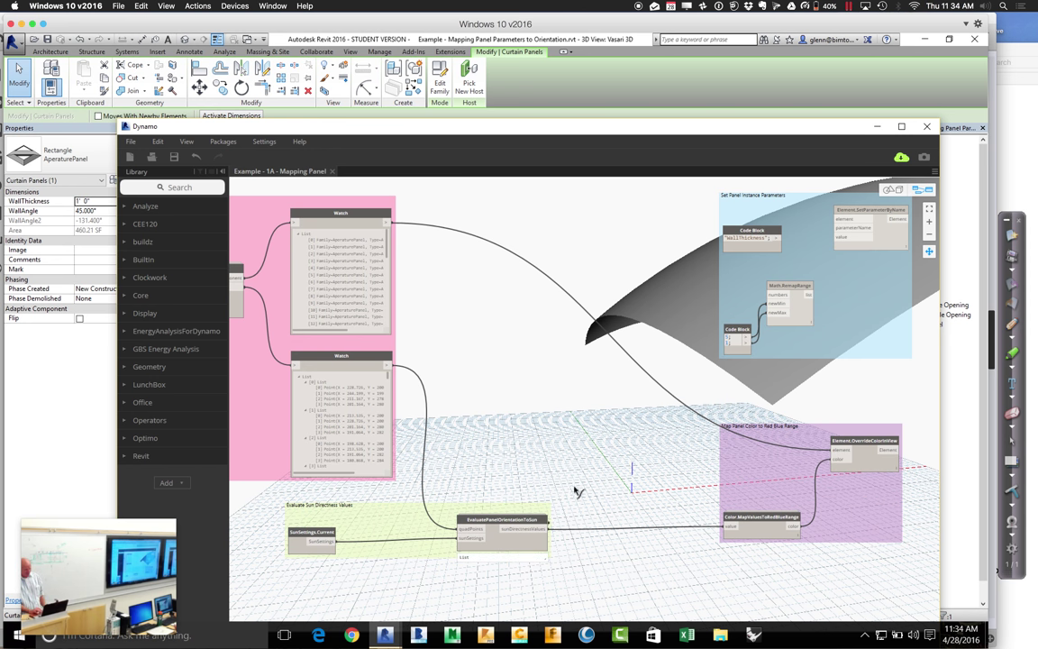
pyautogui.click(773, 297)
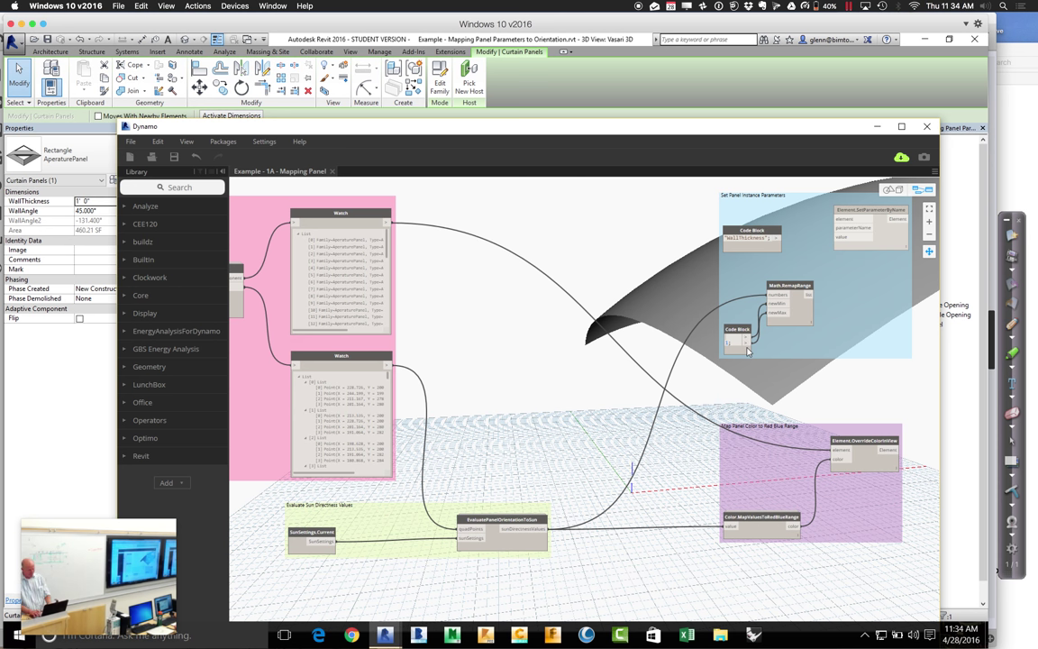
pyautogui.write('N')
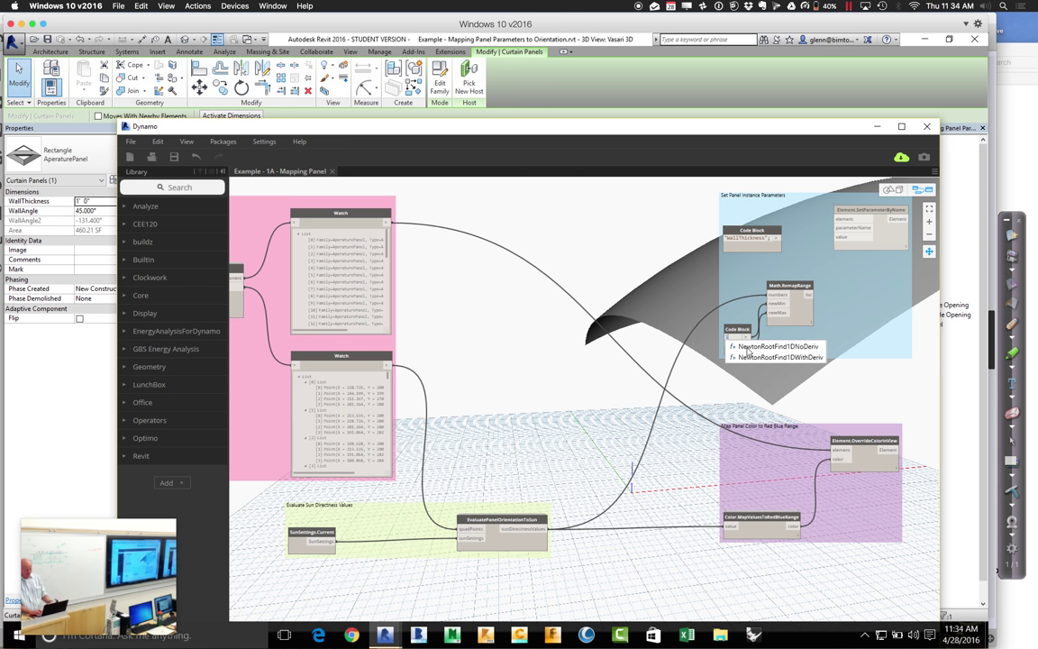
pyautogui.press('BackSpace')
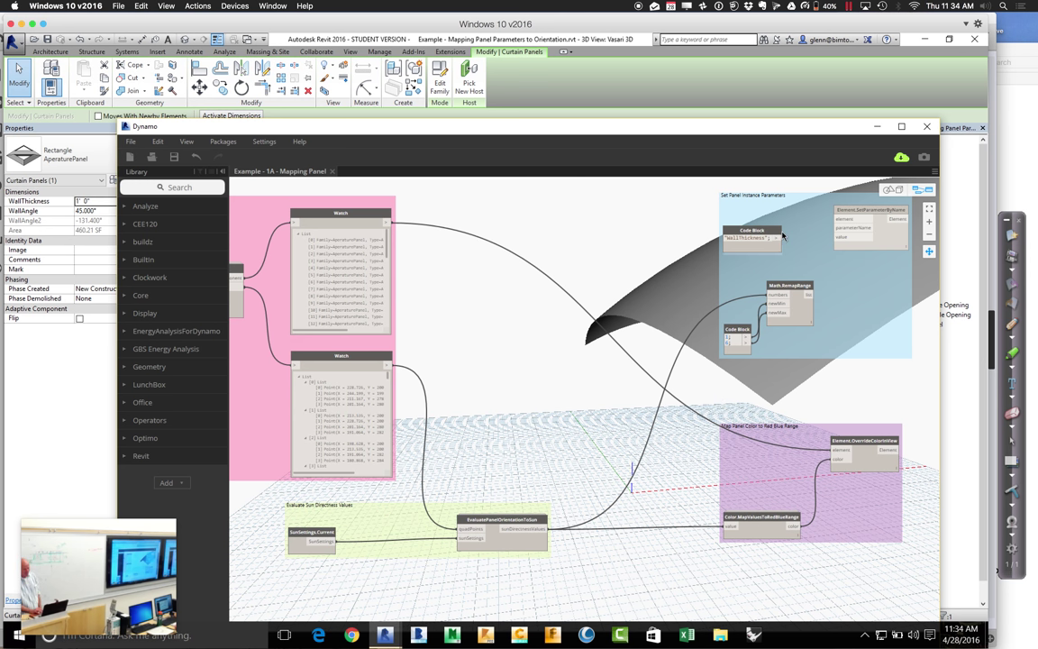
# Connect the WallThickness string, the remapped list and the first Watch node's panel list to Element.SetParameterByName's parameterName, value and element inputs.
pyautogui.moveTo(779, 238)
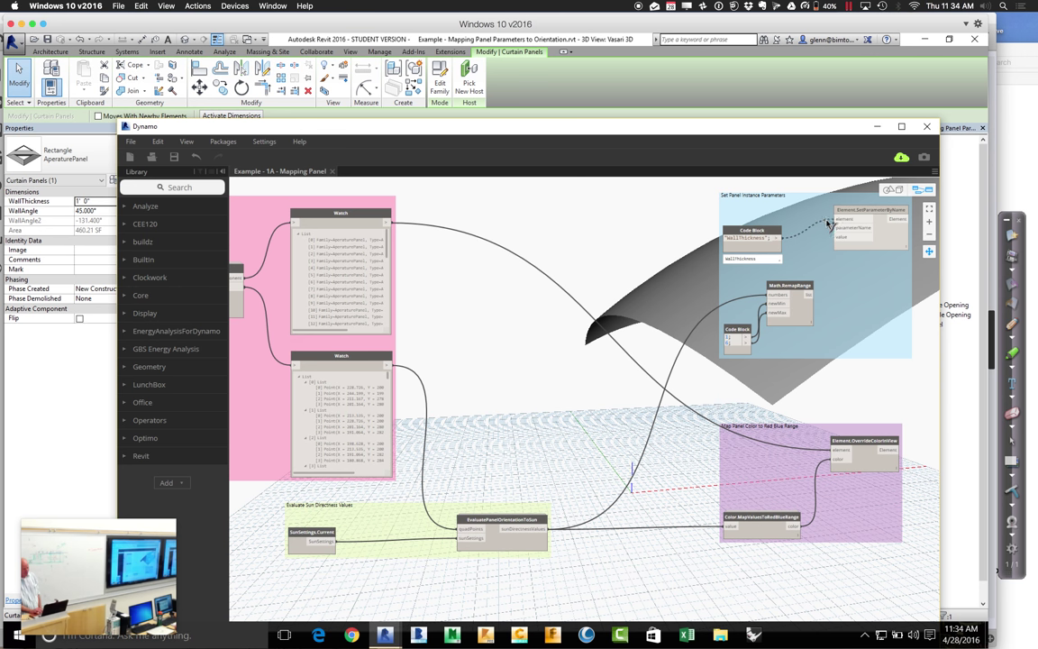
pyautogui.click(779, 238)
pyautogui.click(836, 228)
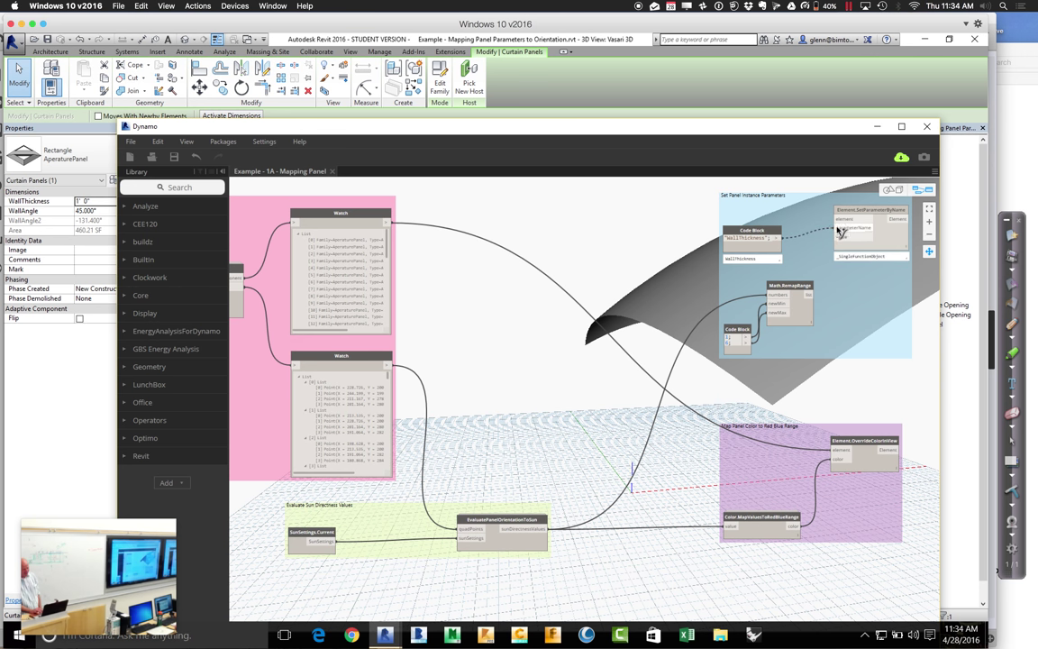
pyautogui.click(808, 295)
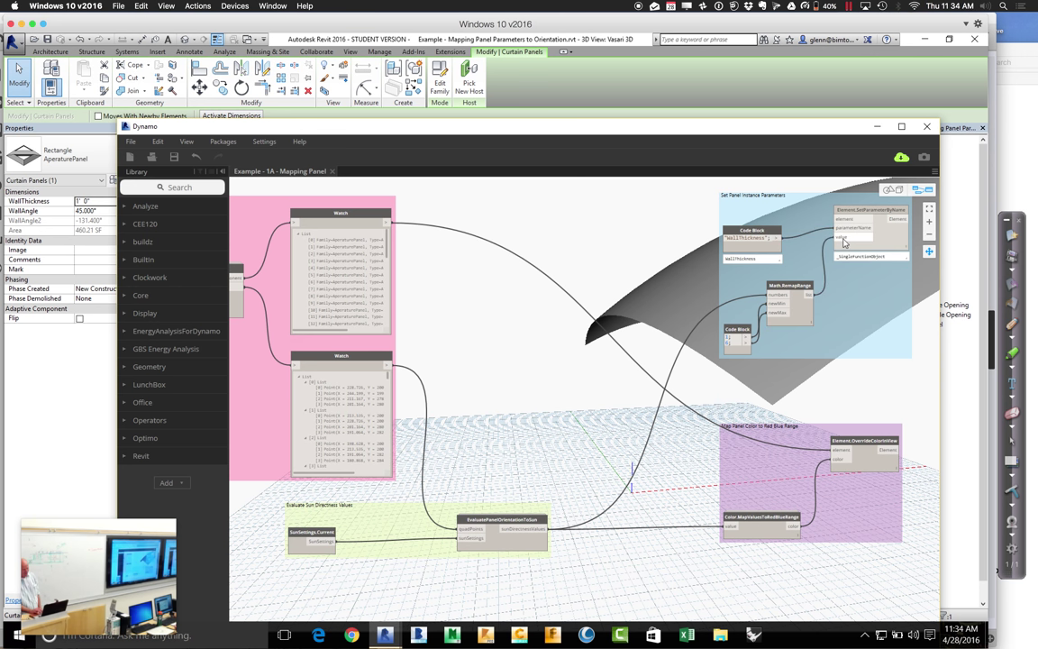
pyautogui.click(843, 240)
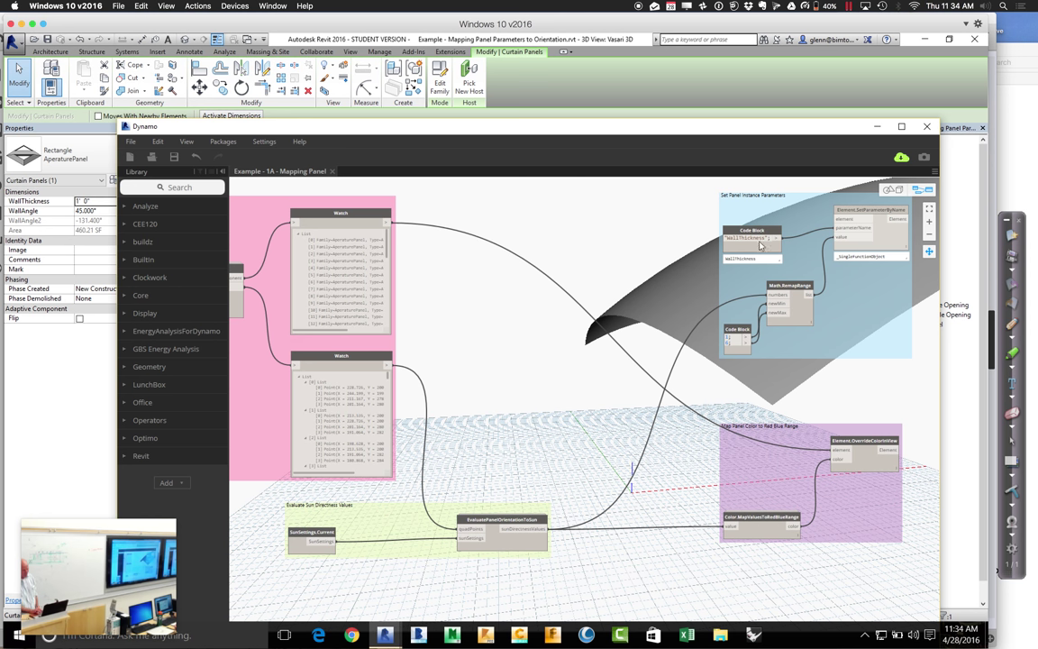
pyautogui.click(392, 221)
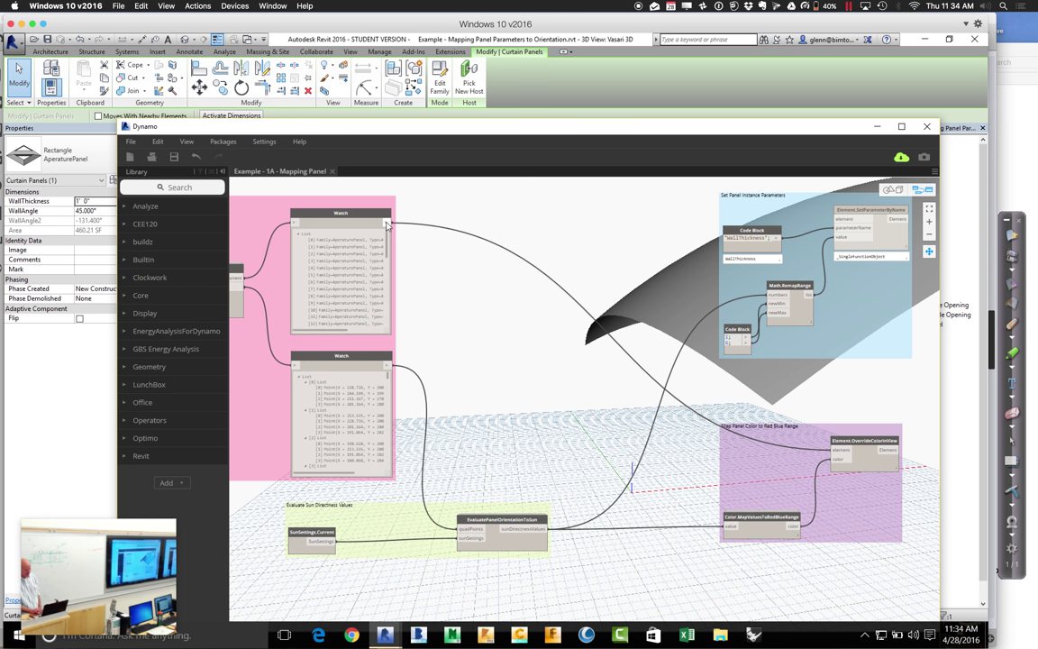
pyautogui.click(852, 220)
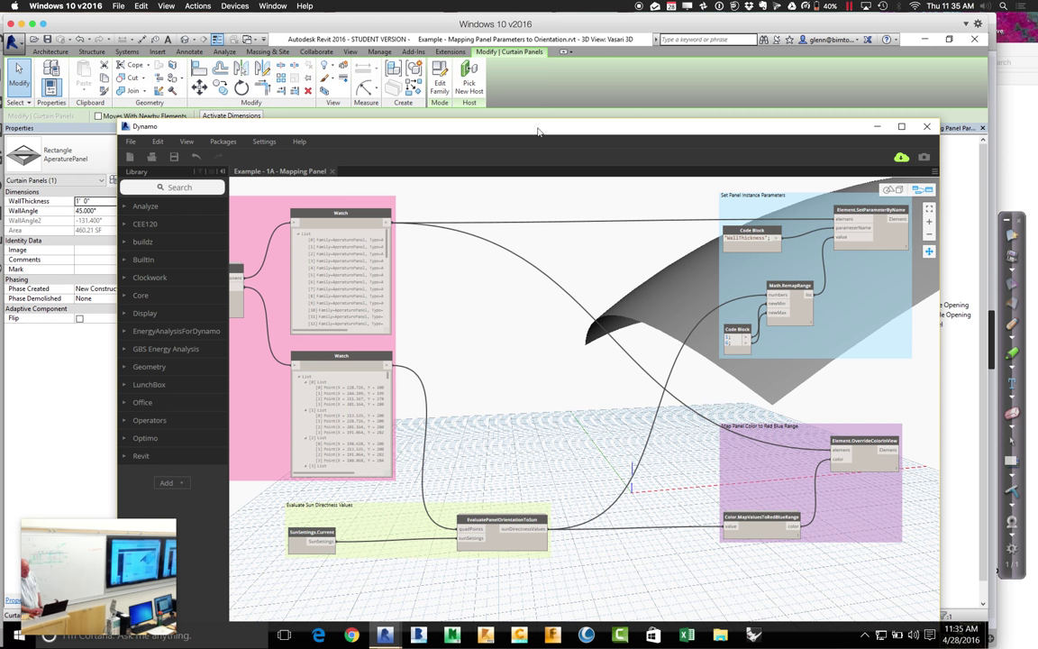
# Run the graph to apply the remapped wall thicknesses, keeping the Dynamo window clear of the panels in the 3D view.
pyautogui.moveTo(507, 130); pyautogui.dragTo(762, 99)
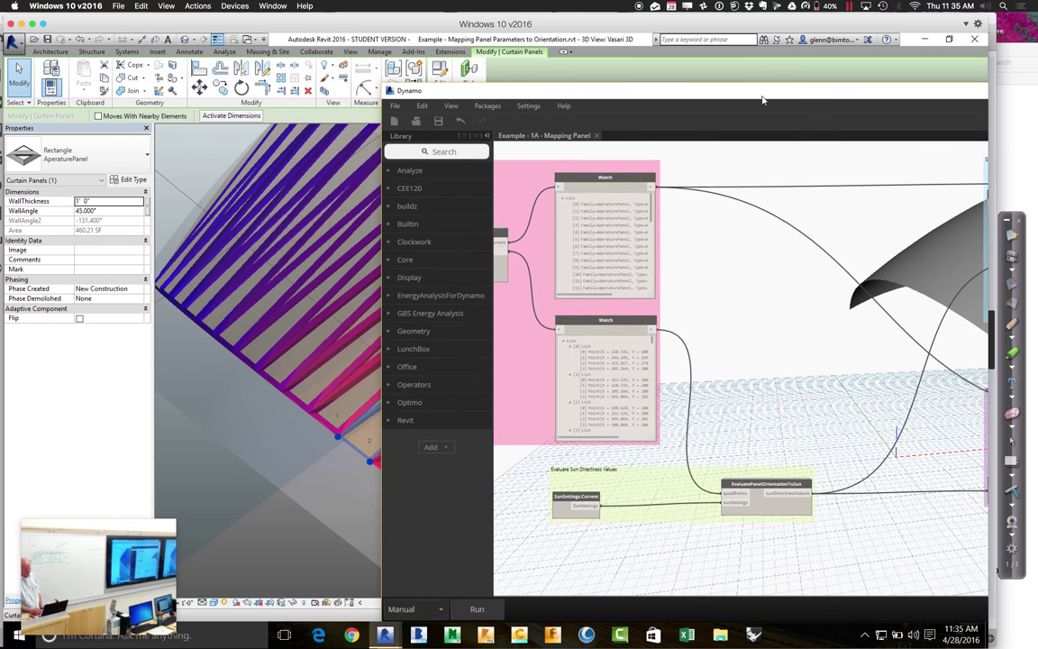
pyautogui.click(478, 609)
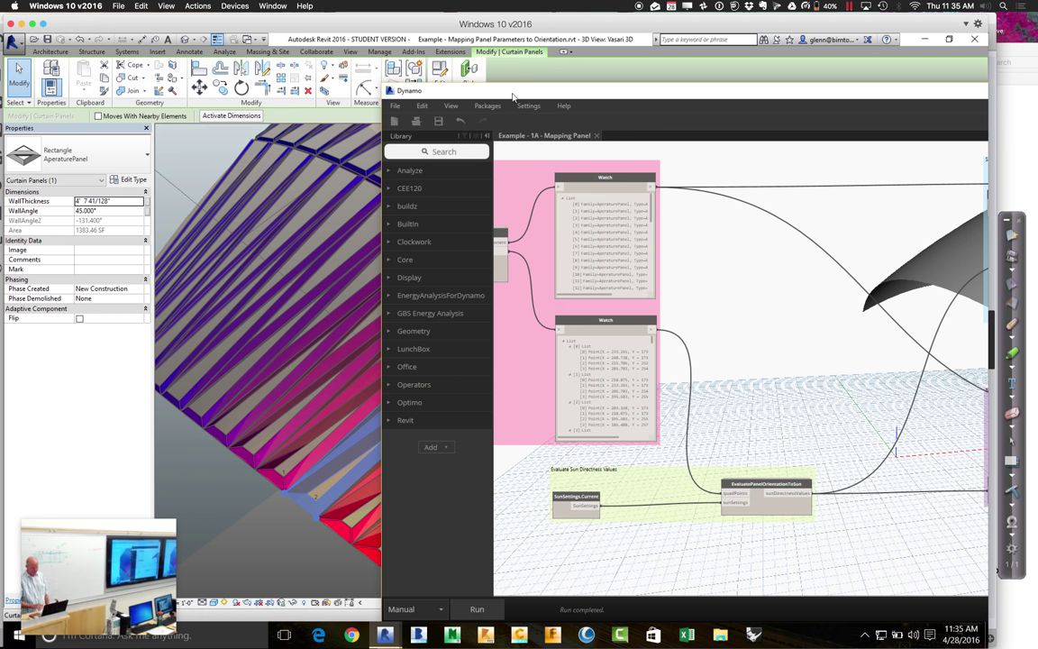
pyautogui.moveTo(513, 91); pyautogui.dragTo(831, 90)
pyautogui.press('super+a')
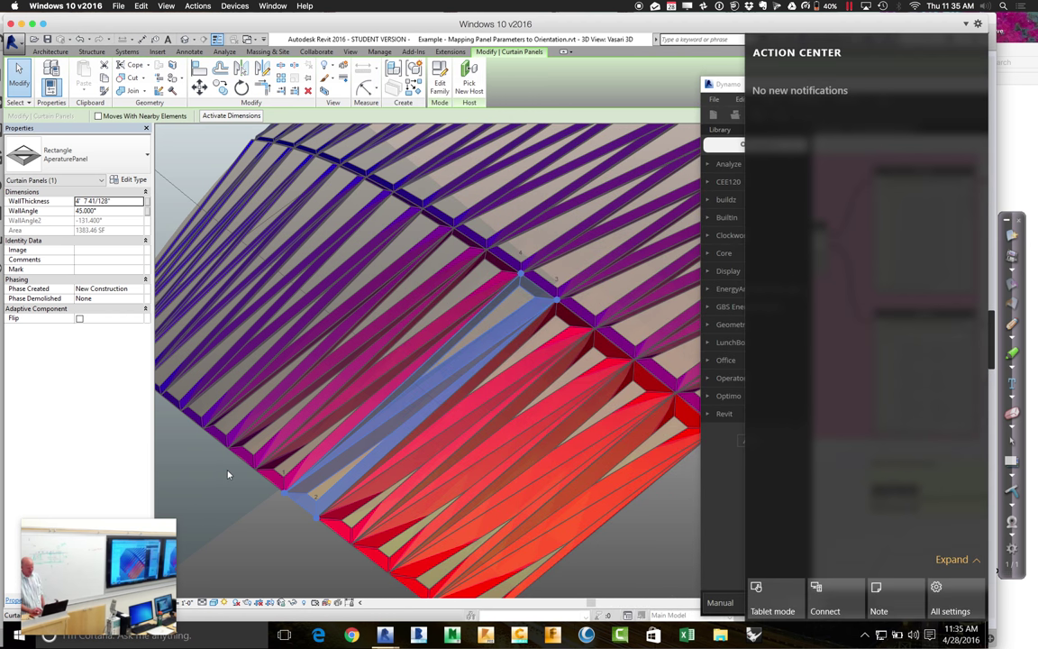
pyautogui.click(228, 484)
pyautogui.scroll(-3, 228, 483)
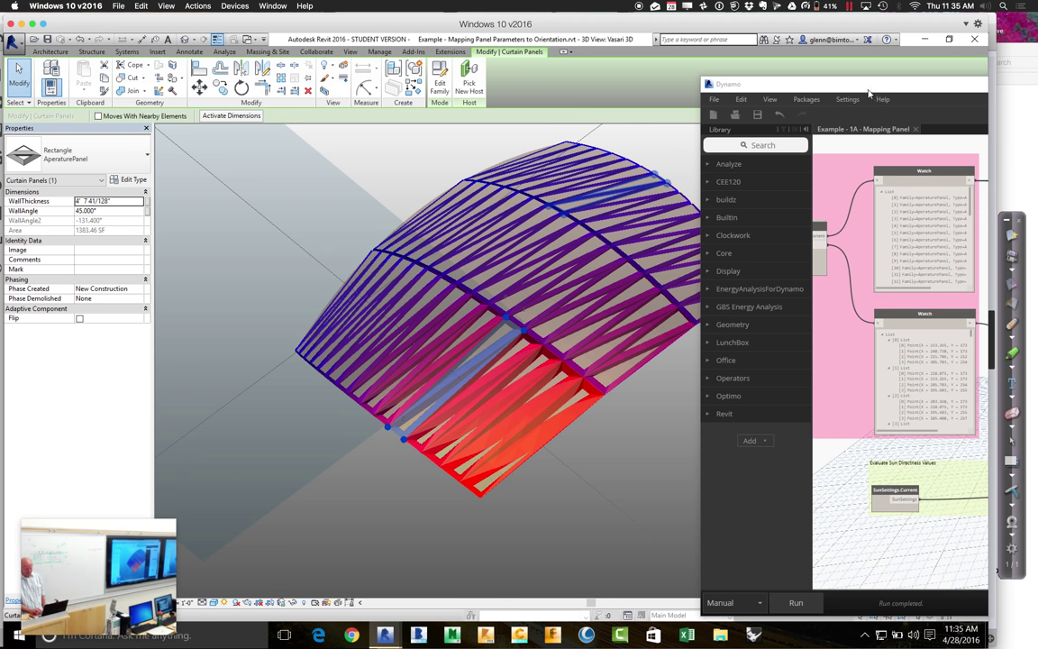
# In Dynamo, change the Family Types node's selection to Panel with Resizable Opening.
pyautogui.moveTo(868, 91); pyautogui.dragTo(431, 75)
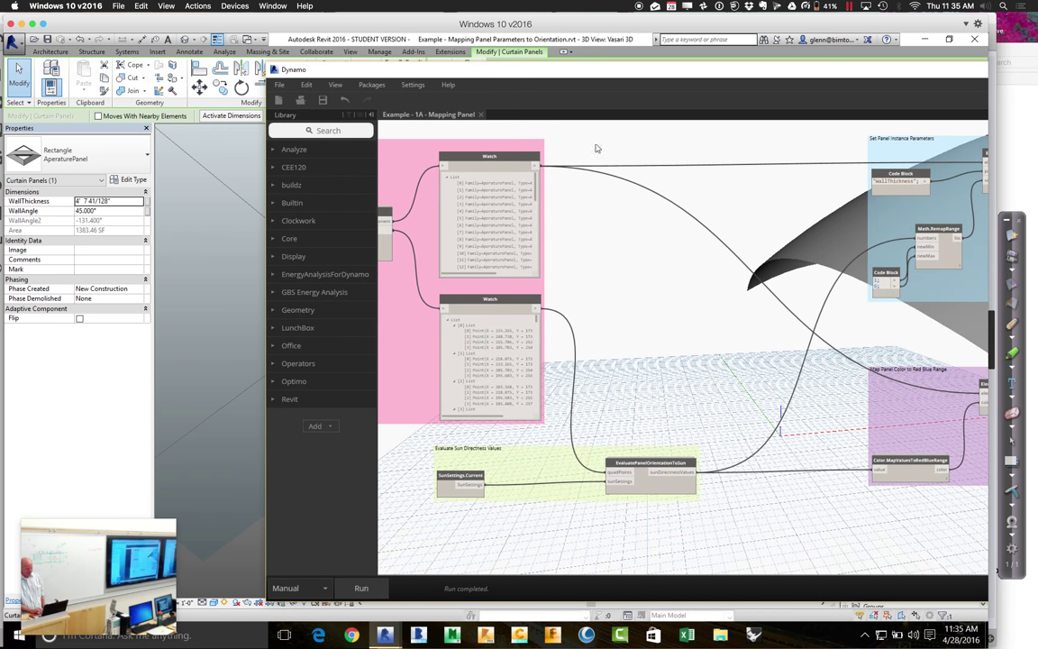
pyautogui.moveTo(559, 78); pyautogui.dragTo(457, 86)
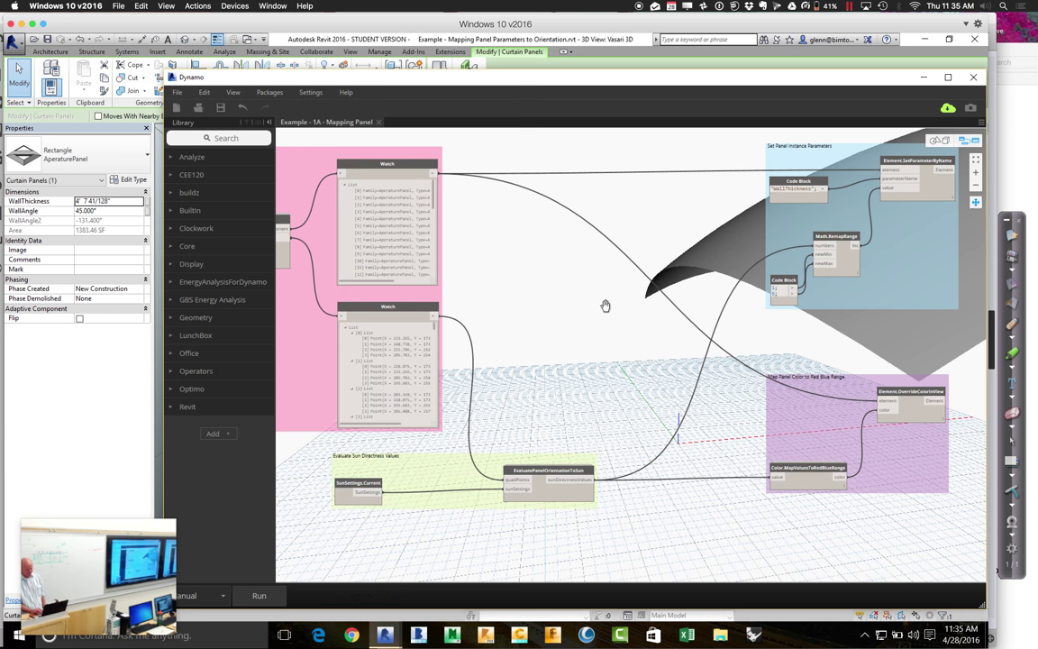
pyautogui.moveTo(581, 312); pyautogui.dragTo(718, 309, button='middle')
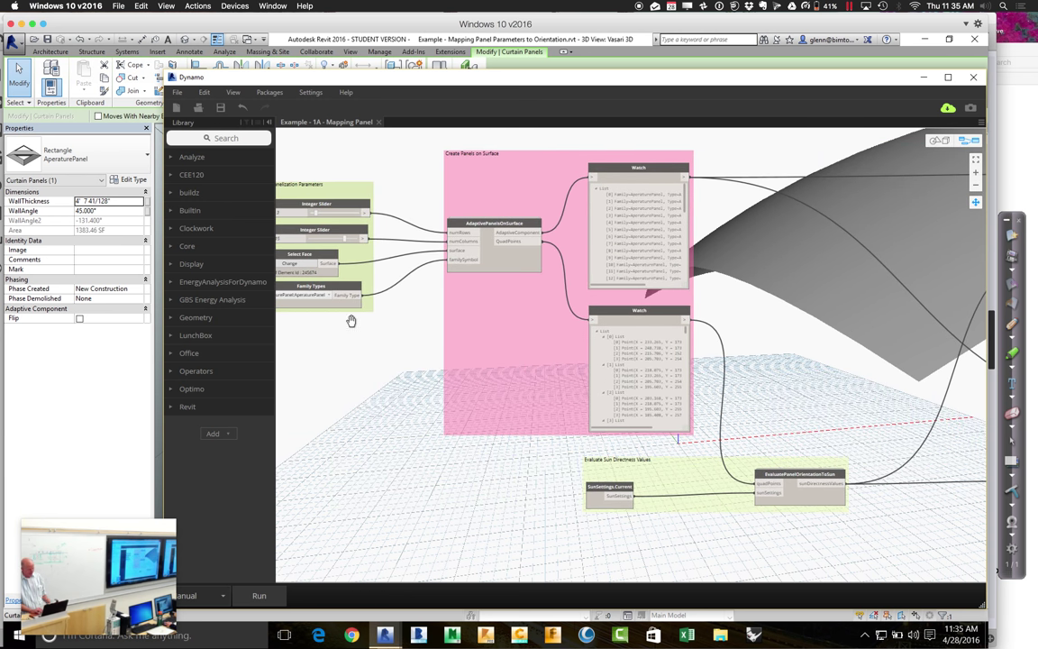
pyautogui.hotkey('ctrl', 'b')
pyautogui.hotkey('ctrl', 'b')
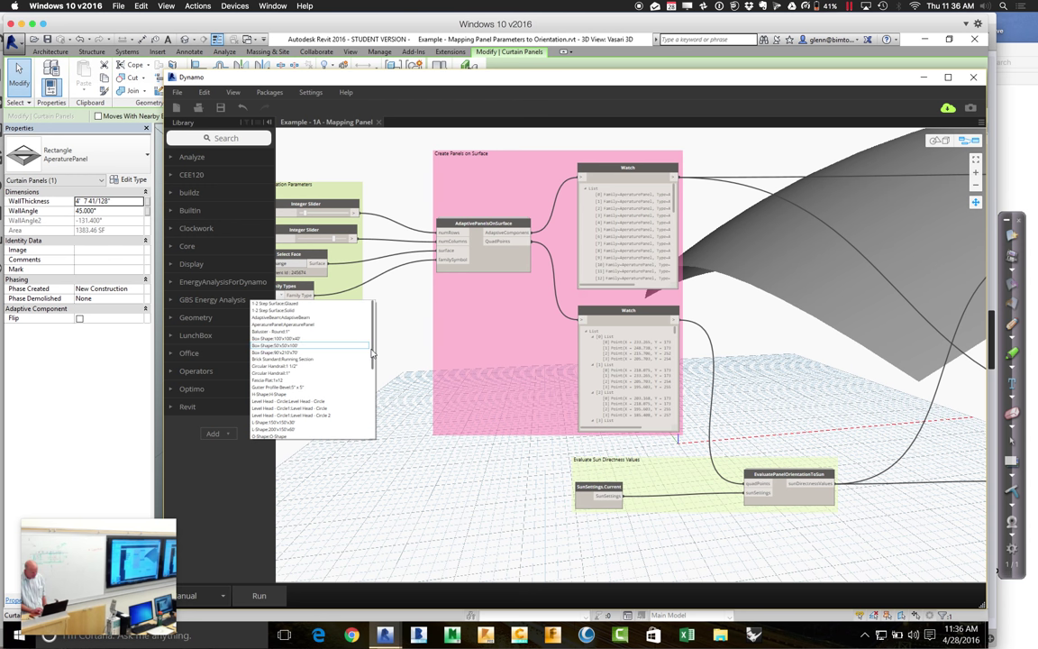
pyautogui.click(286, 303)
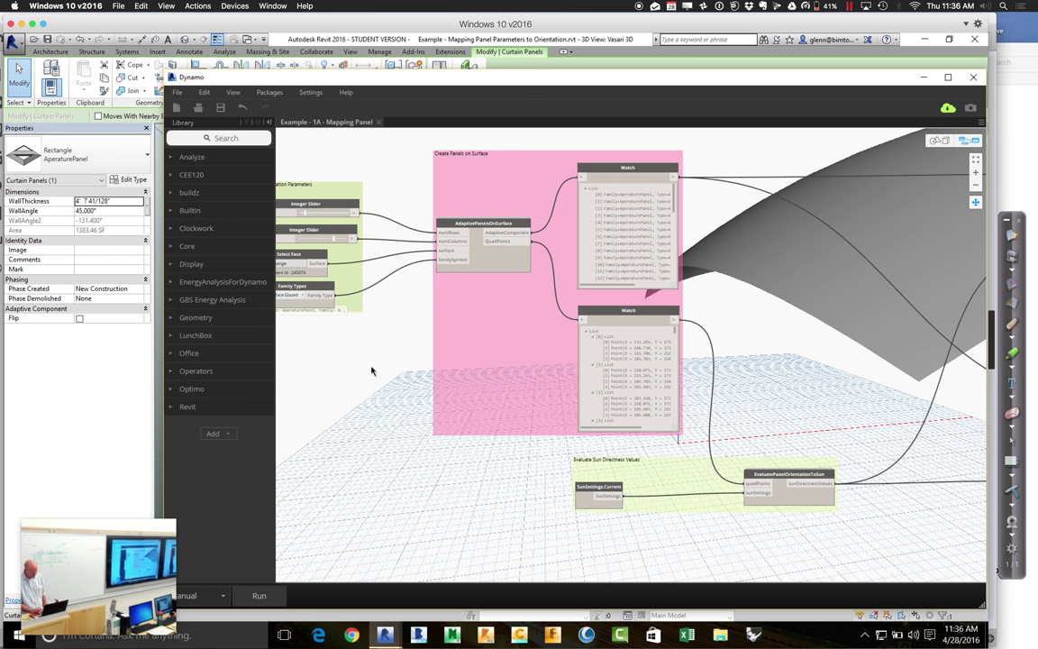
pyautogui.click(304, 298)
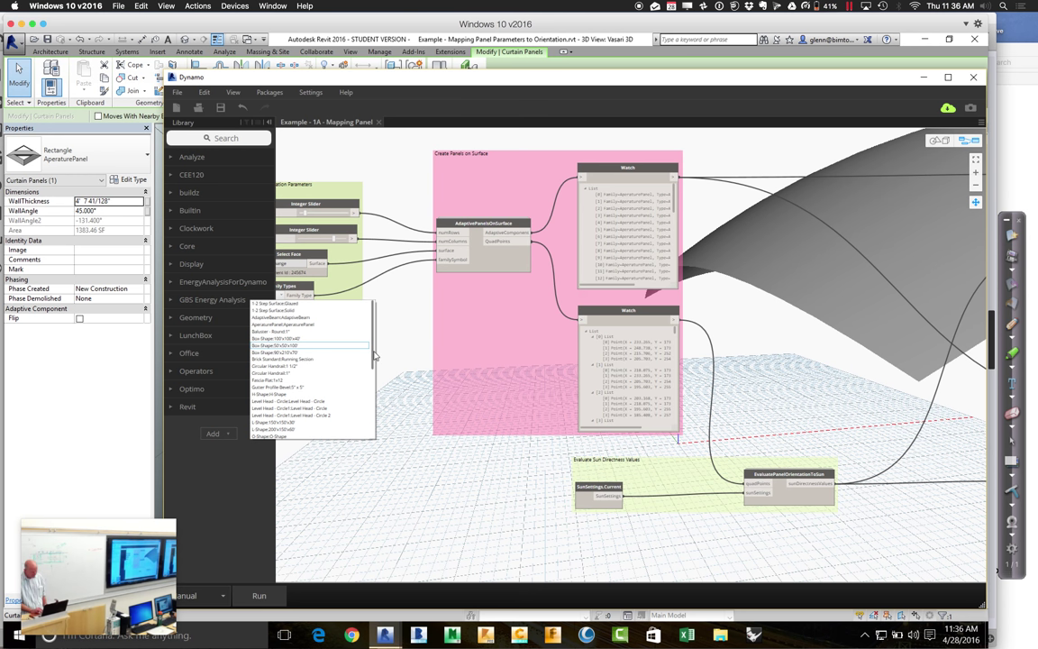
pyautogui.moveTo(374, 356); pyautogui.dragTo(369, 399)
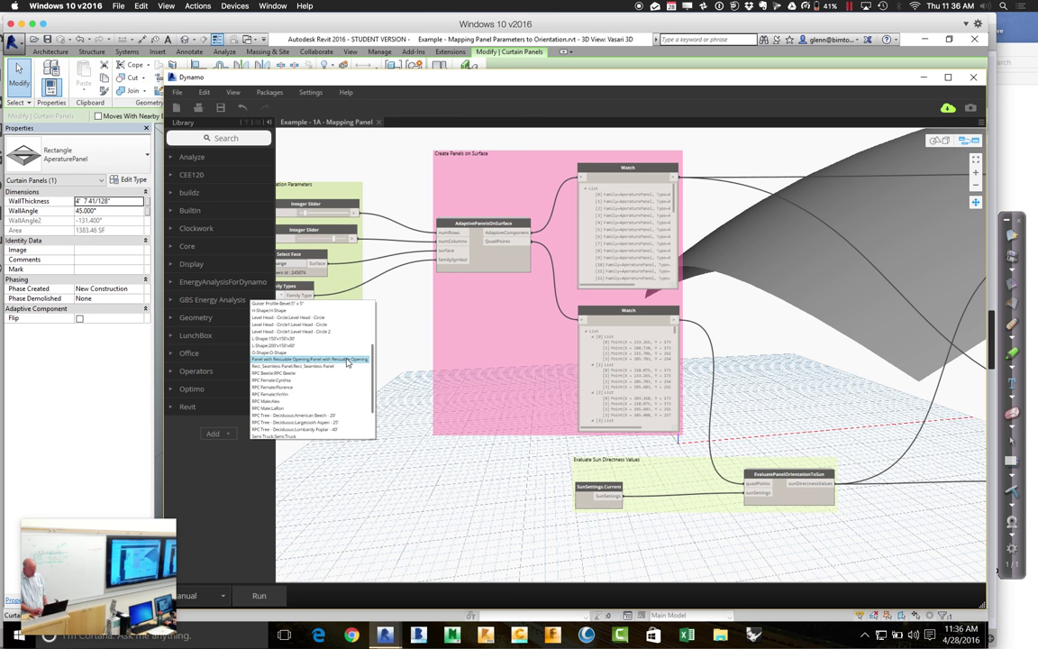
pyautogui.click(347, 360)
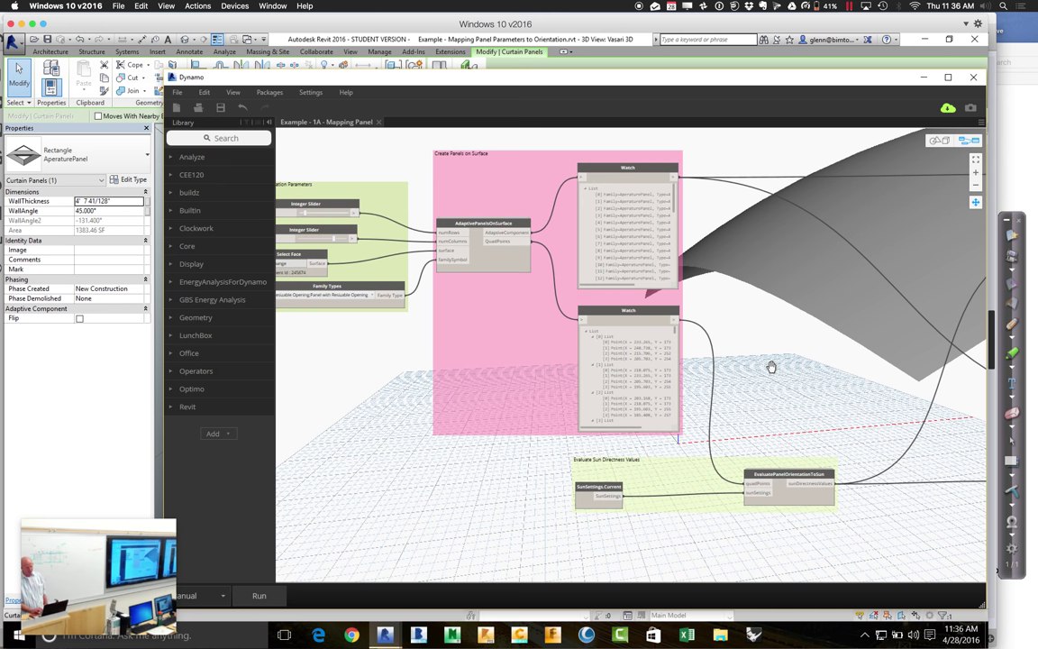
# Change the parameter name string in the Set Panel Instance Parameters group's code block to "opening".
pyautogui.moveTo(760, 370); pyautogui.dragTo(481, 411)
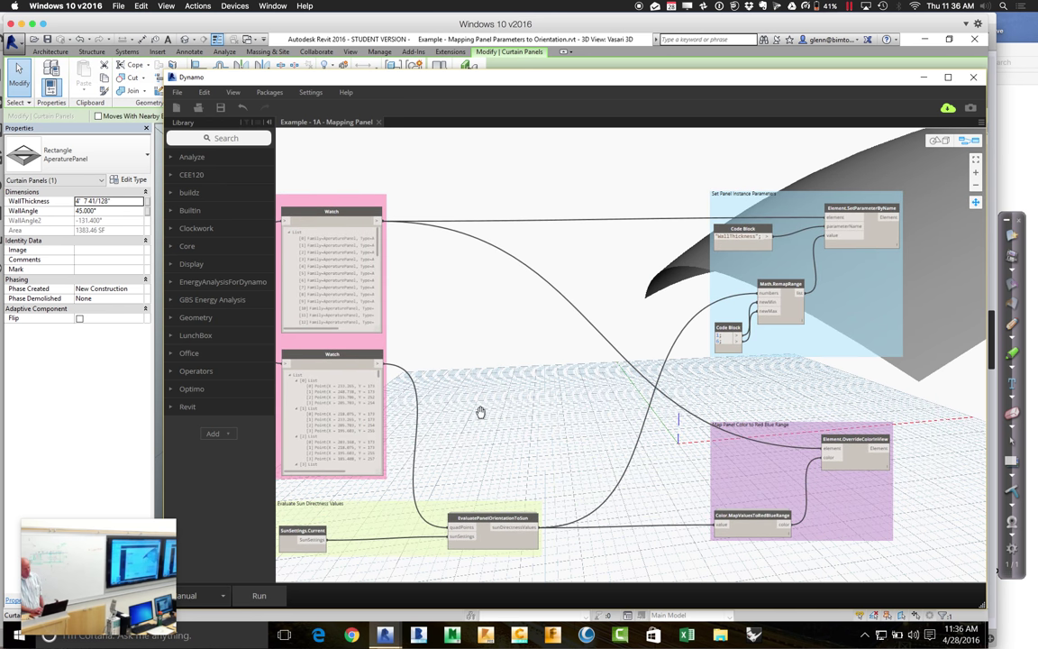
pyautogui.doubleClick(737, 237)
pyautogui.write('"opening";')
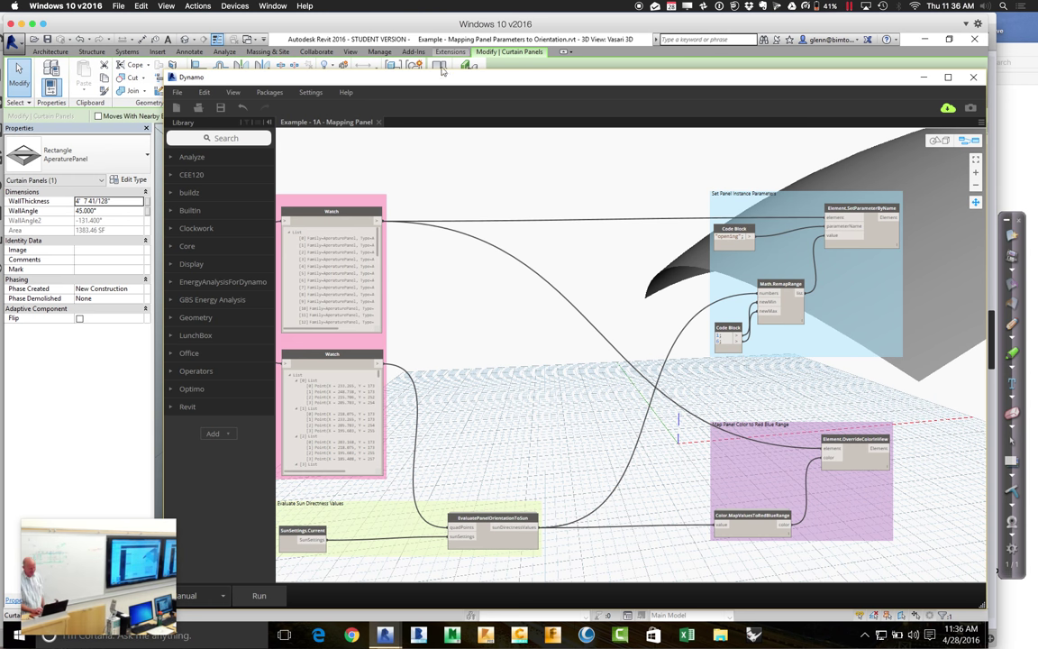
# In Revit's 3D view, change the type of one red panel near the lower end to Panel with Resizable Opening.
pyautogui.moveTo(431, 82); pyautogui.dragTo(832, 106)
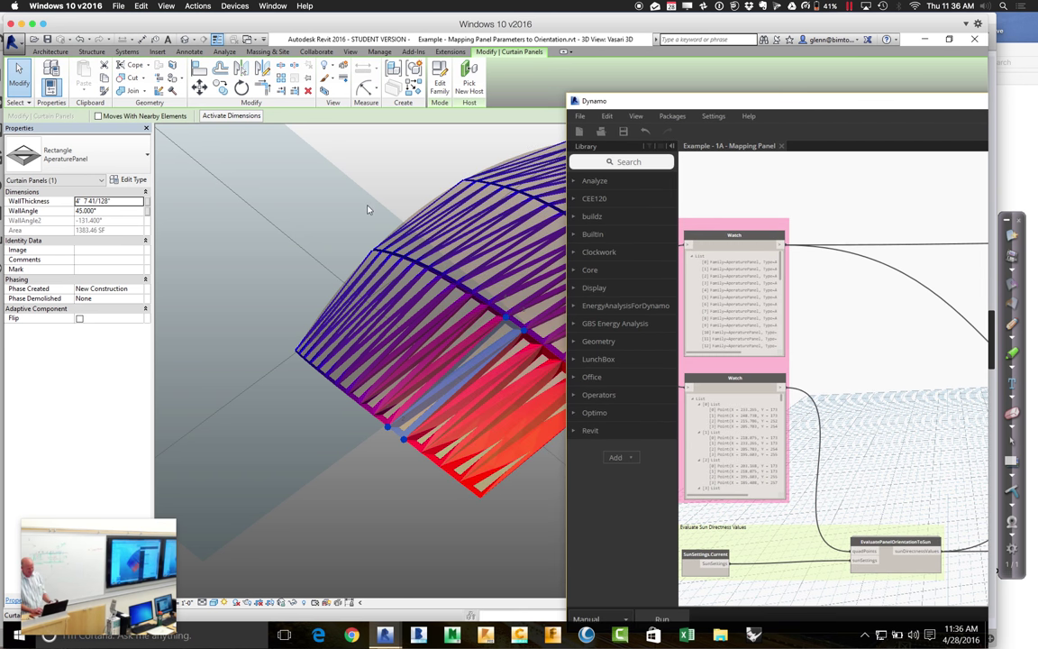
pyautogui.click(367, 268)
pyautogui.press('Escape')
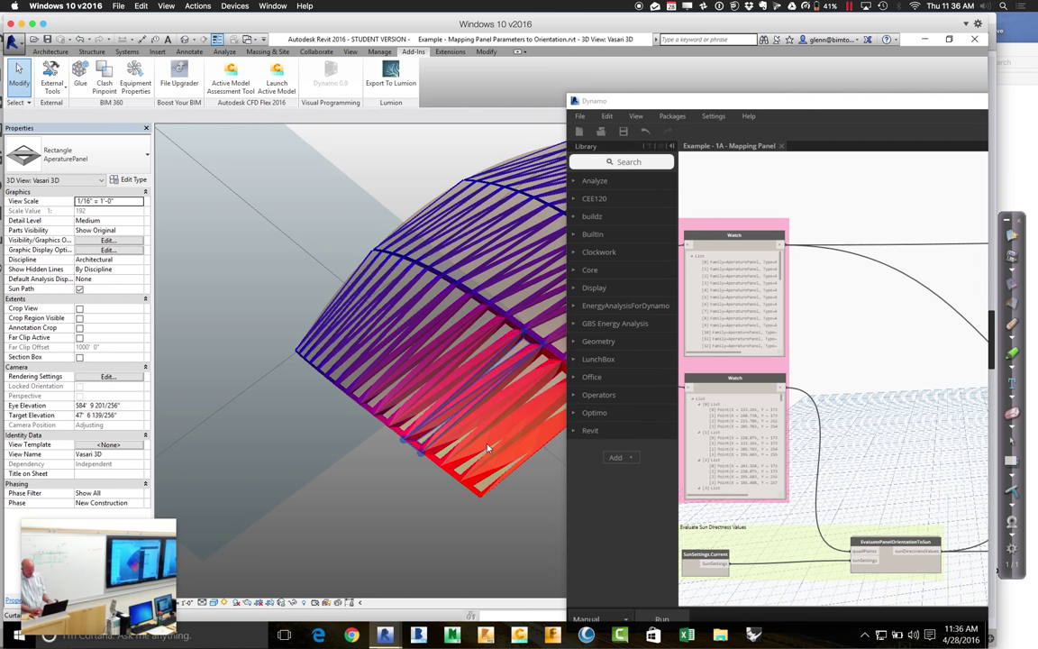
pyautogui.press('Escape')
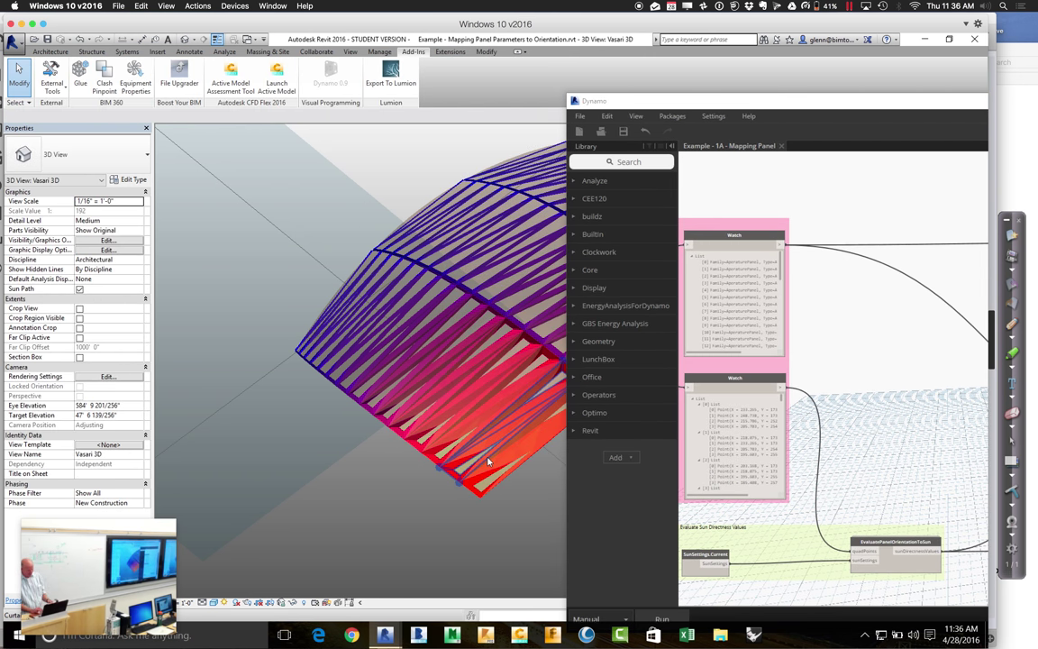
pyautogui.click(487, 462)
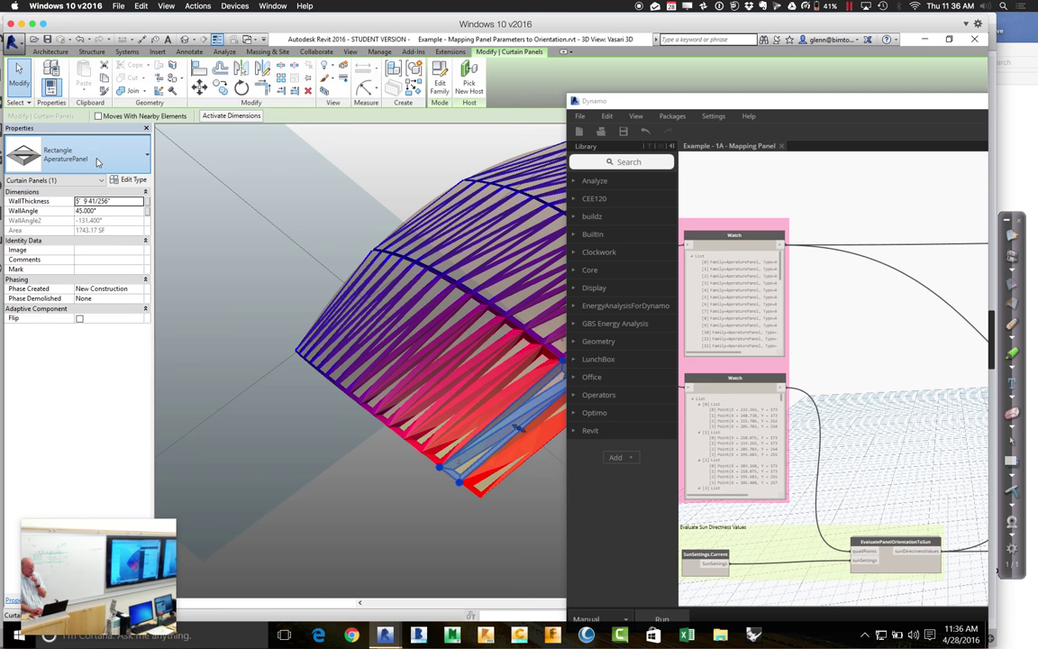
pyautogui.click(97, 162)
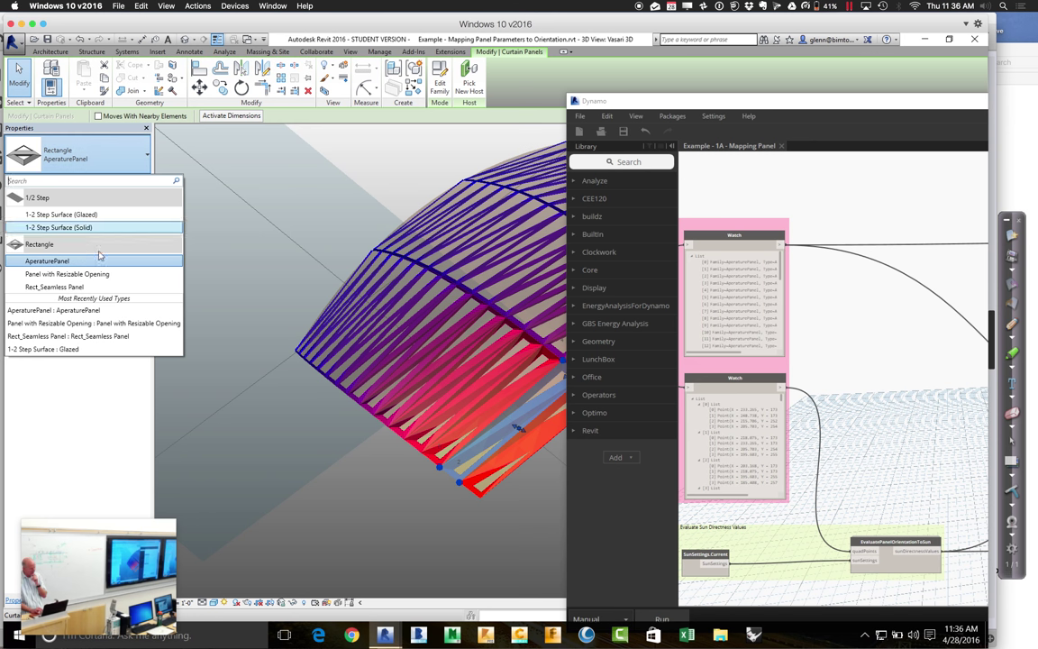
pyautogui.click(89, 274)
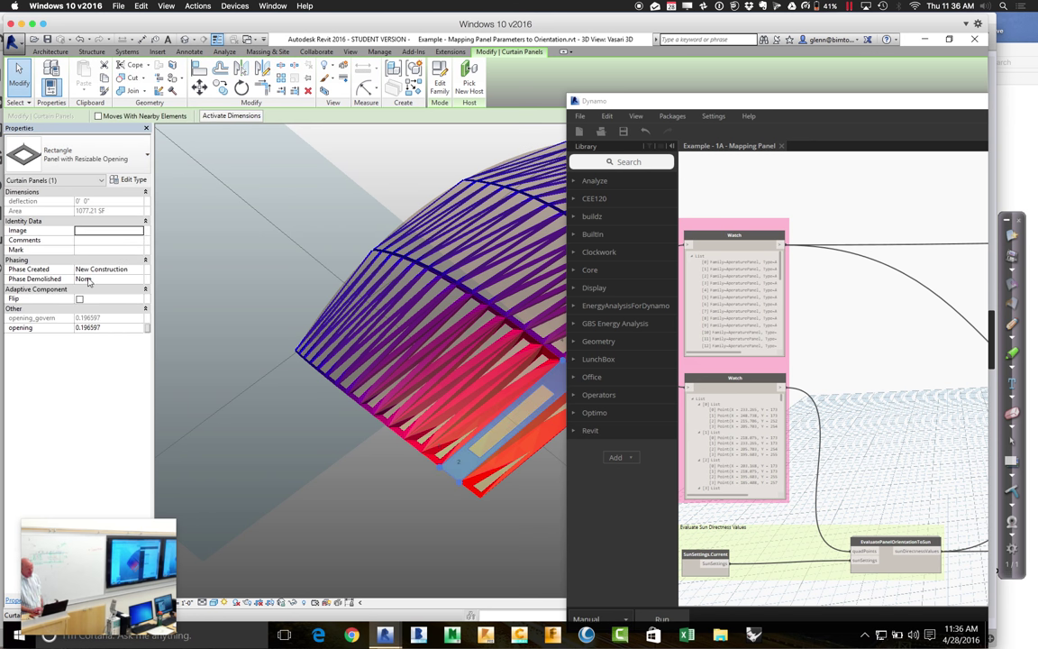
pyautogui.click(114, 329)
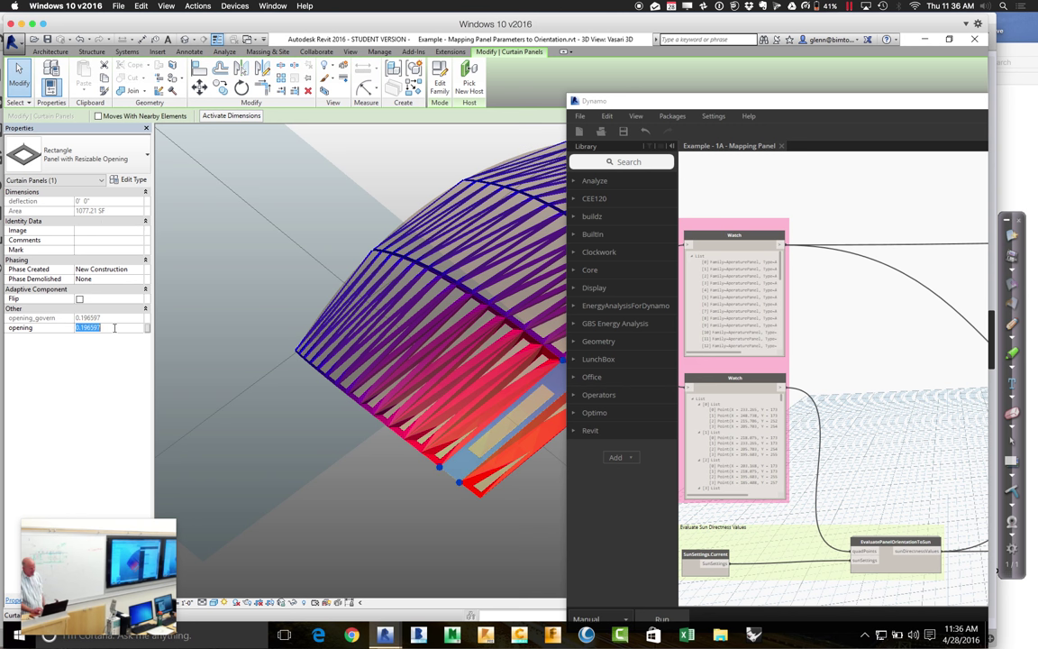
pyautogui.write('0.1')
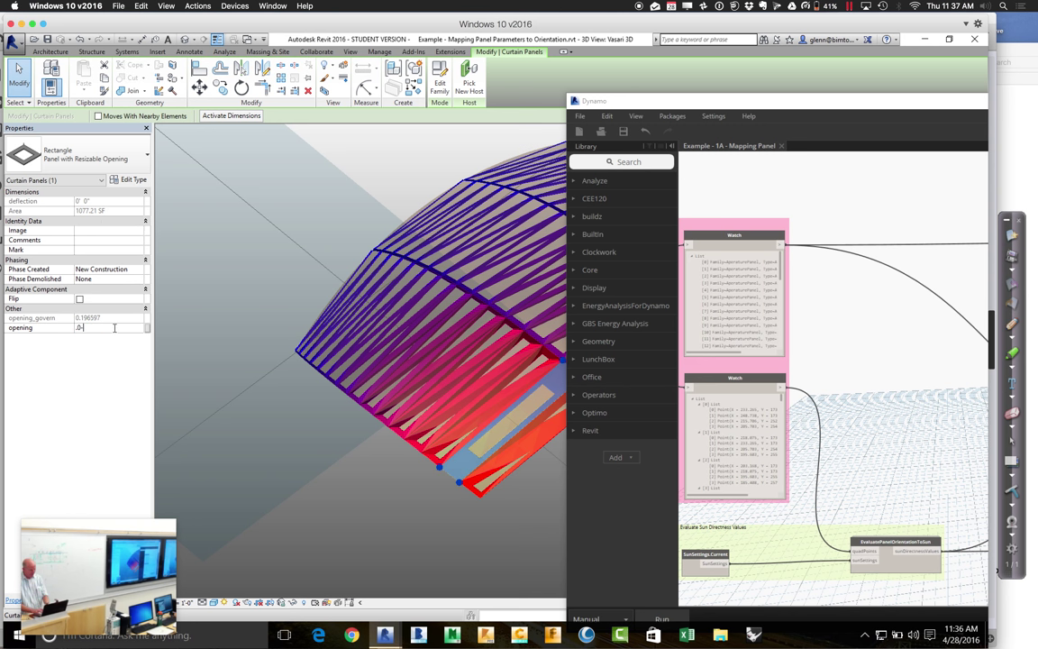
pyautogui.press('Return')
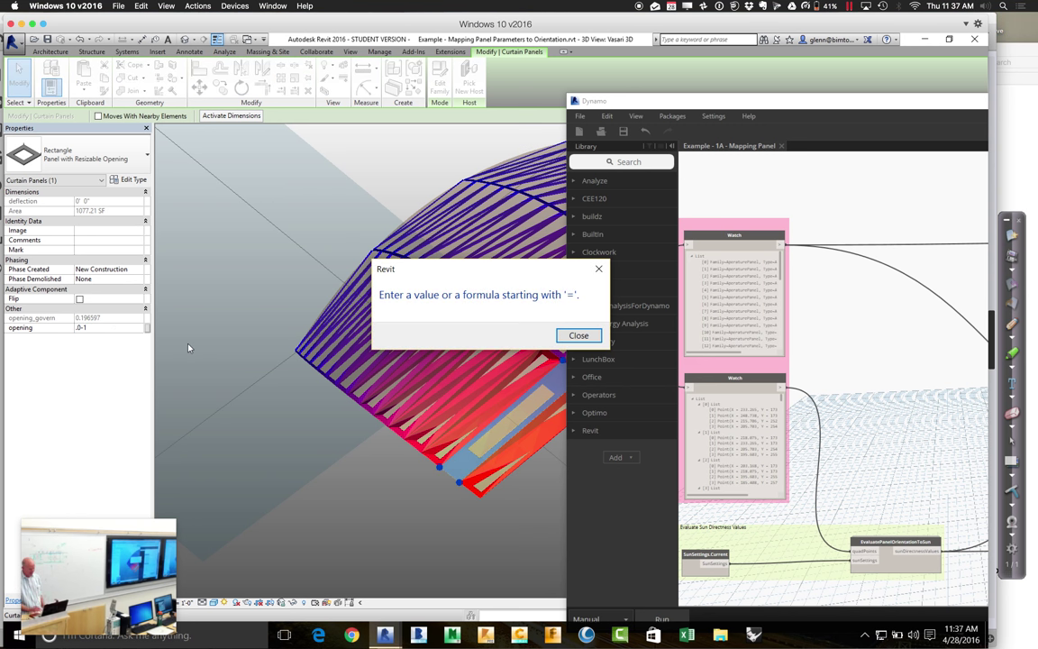
pyautogui.click(578, 336)
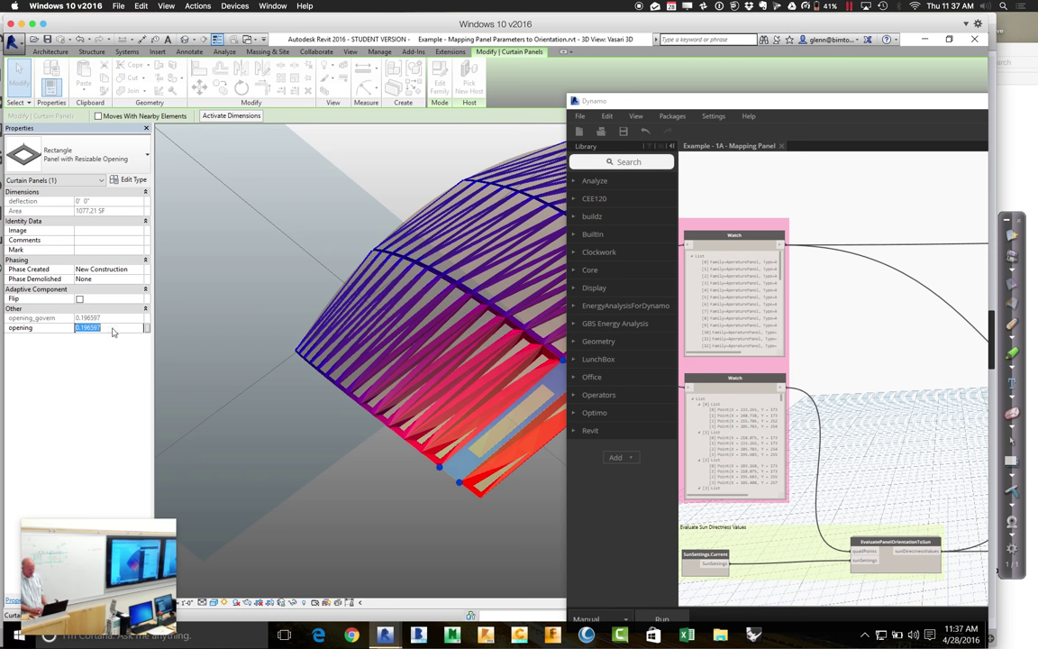
pyautogui.press('Escape')
# Set the swapped panel's opening parameter to 0.01 and deselect it to inspect the geometry.
pyautogui.click(118, 327)
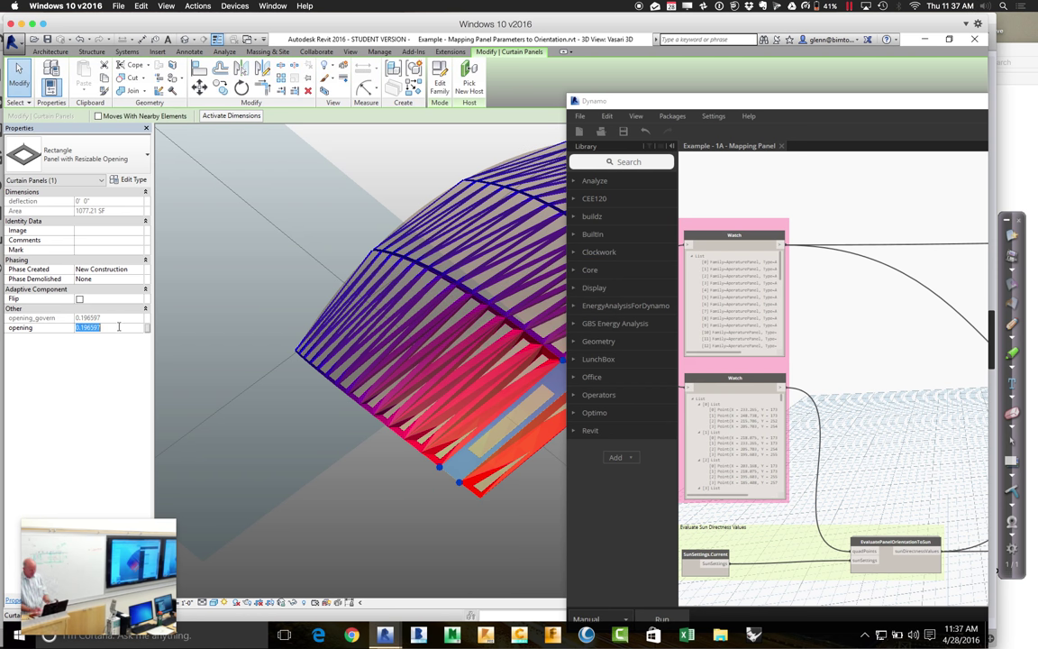
pyautogui.press('BackSpace')
pyautogui.write('.01')
pyautogui.press('Return')
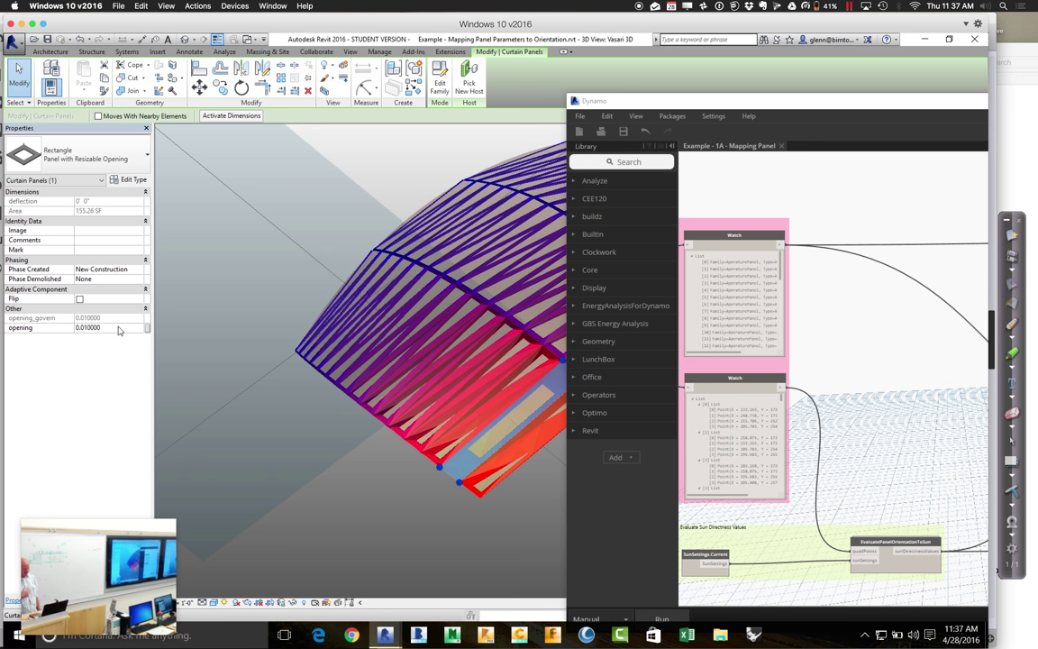
pyautogui.click(168, 381)
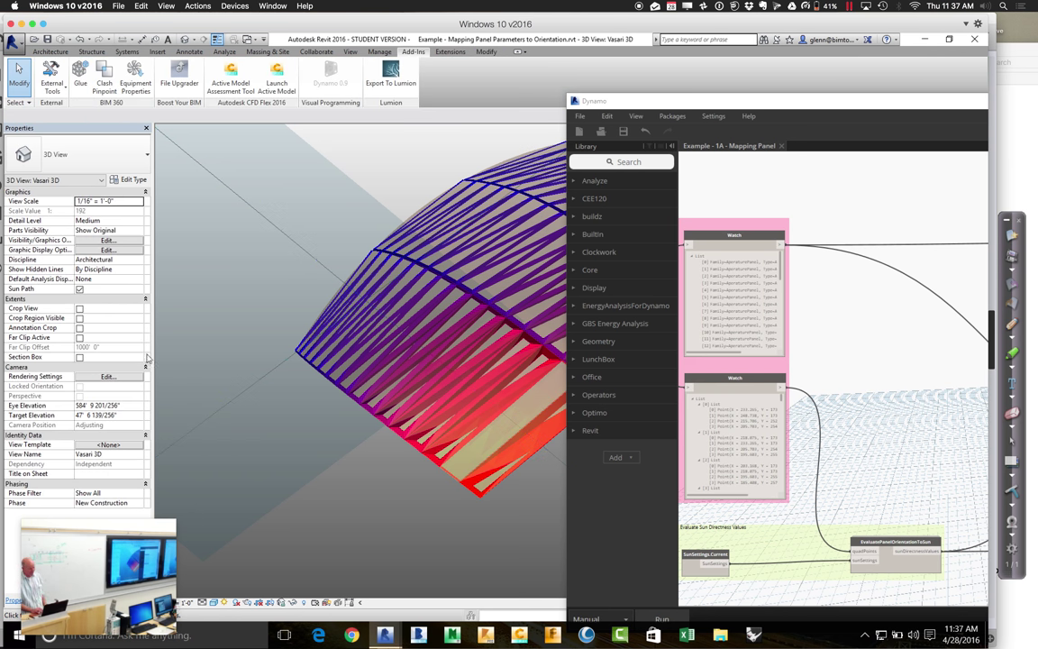
# Reselect the resizable-opening panel and set its opening parameter to 0.45.
pyautogui.click(454, 478)
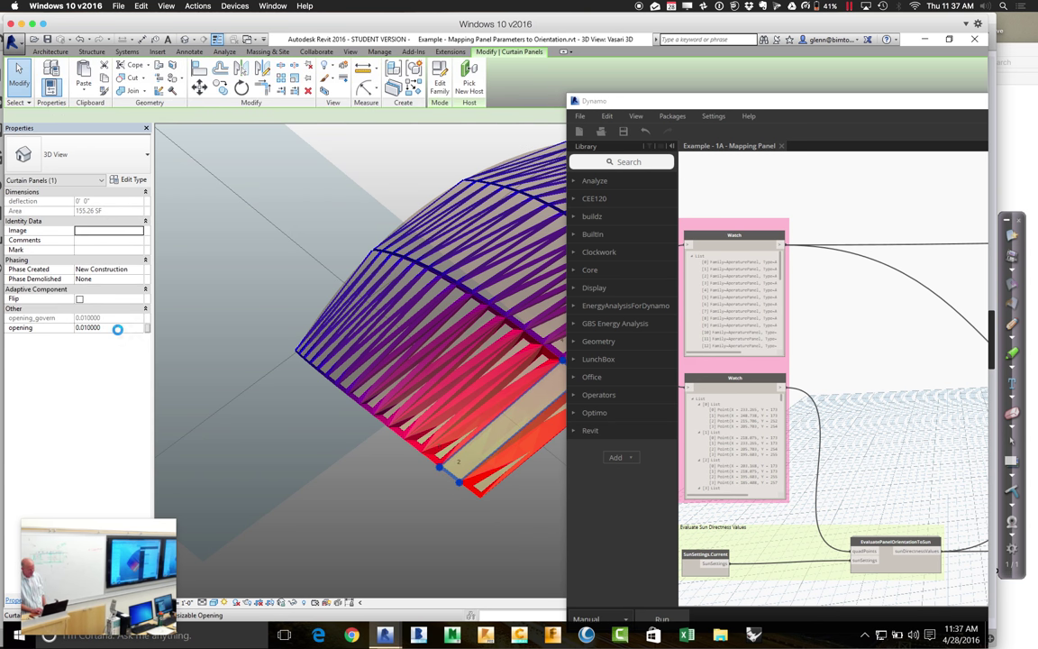
pyautogui.click(118, 328)
pyautogui.press('BackSpace')
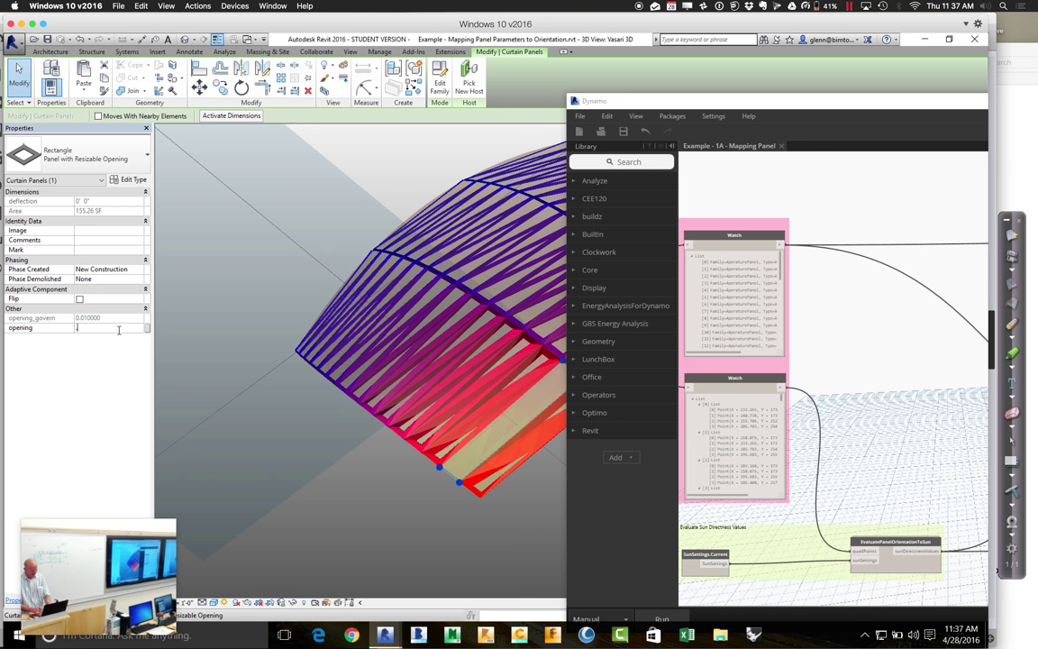
pyautogui.write('.45')
pyautogui.press('Return')
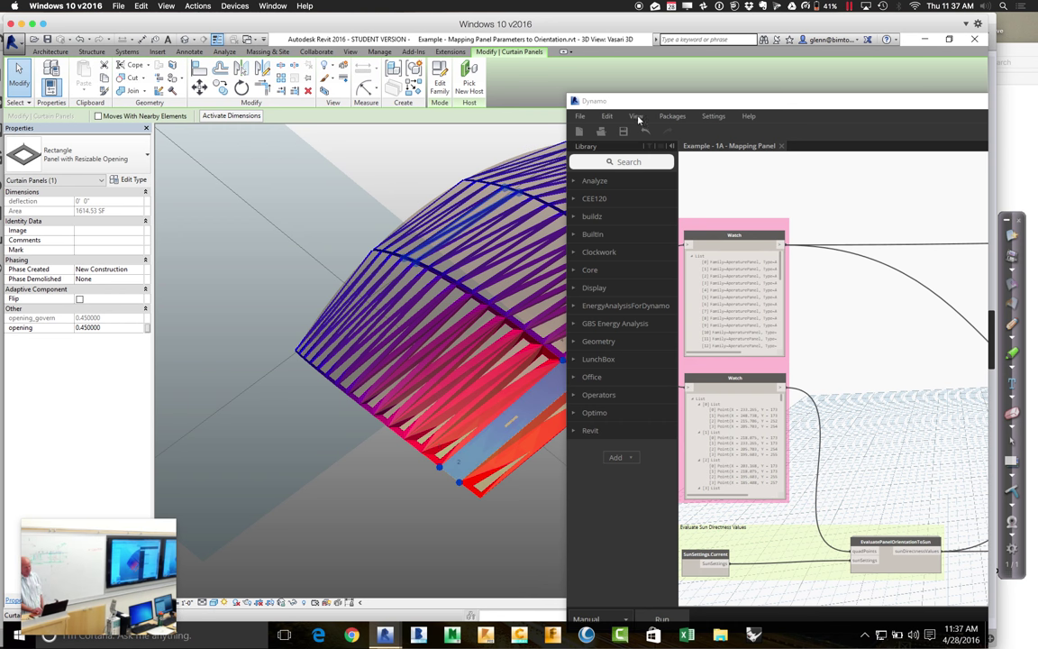
# In Dynamo, set the Math.RemapRange code block's new minimum to 0.01 and maximum to 0.45, keeping the Revit panels in view.
pyautogui.moveTo(649, 106); pyautogui.dragTo(200, 68)
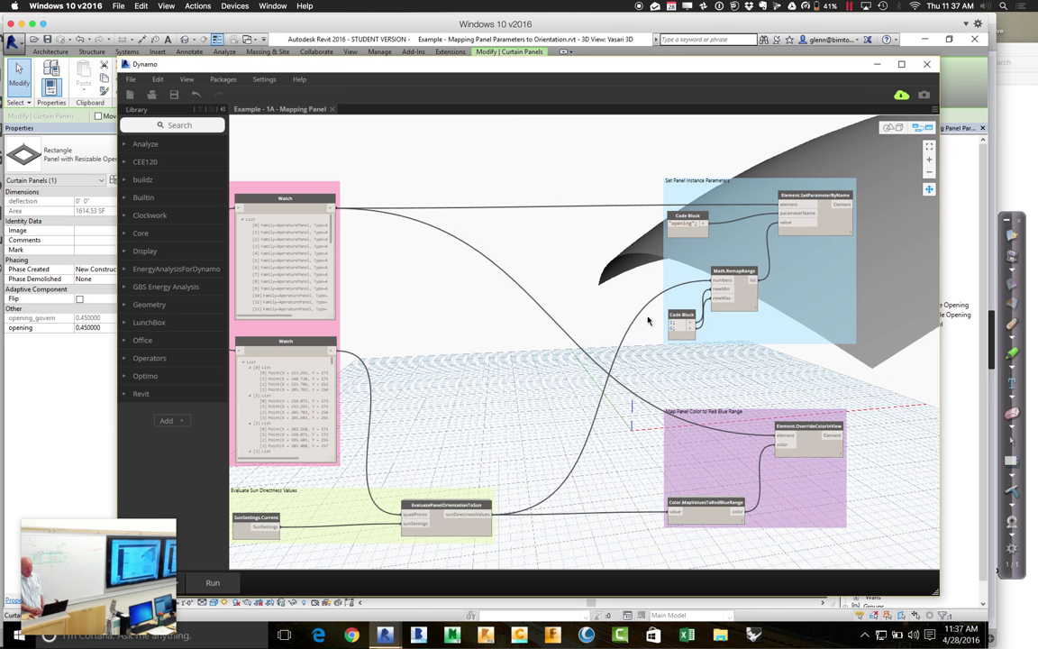
pyautogui.moveTo(672, 325)
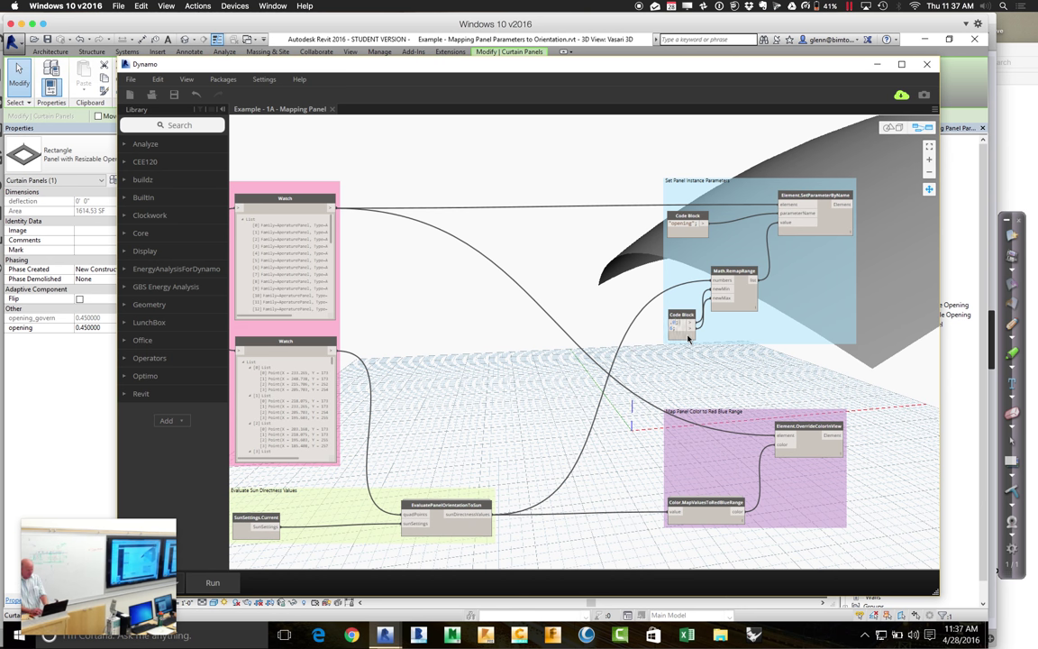
pyautogui.doubleClick(680, 321)
pyautogui.click(672, 324)
pyautogui.write('0.01;')
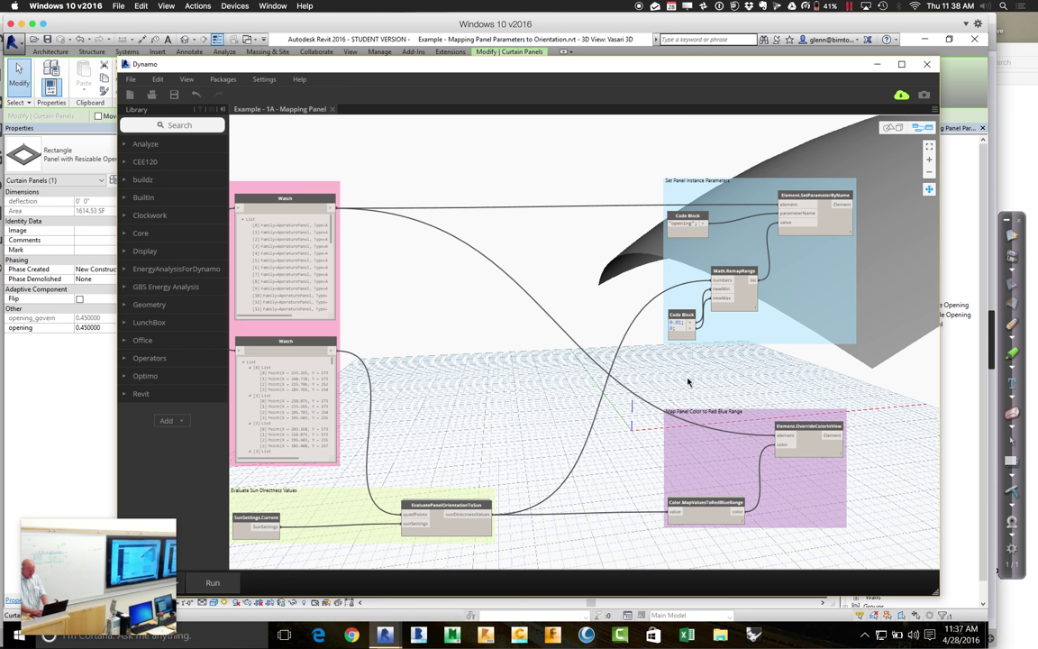
pyautogui.write('.45;')
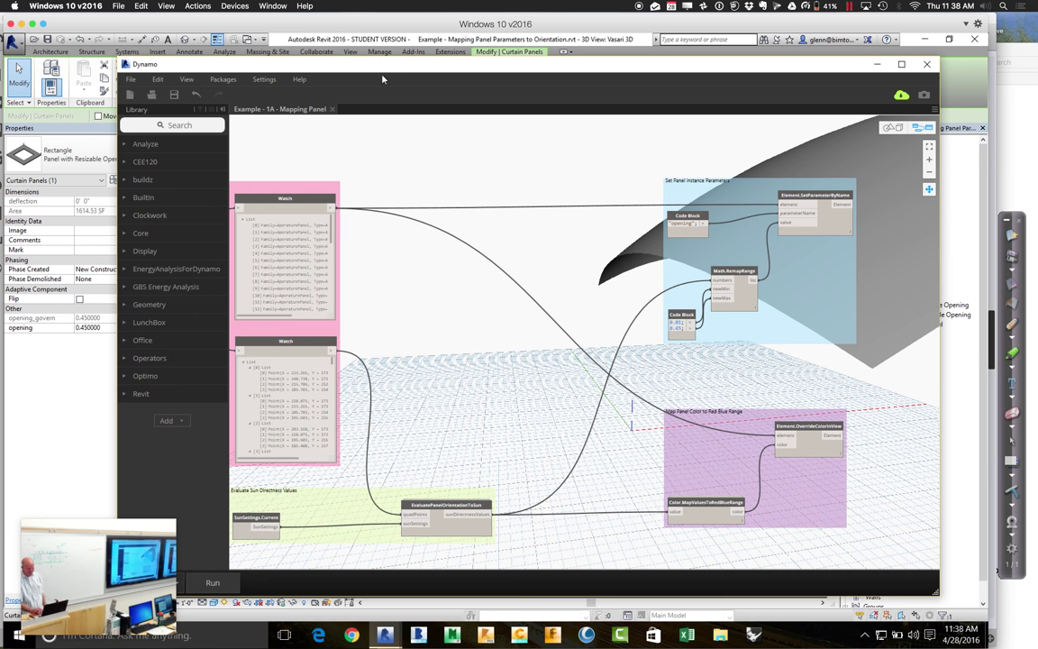
pyautogui.moveTo(374, 71); pyautogui.dragTo(771, 73)
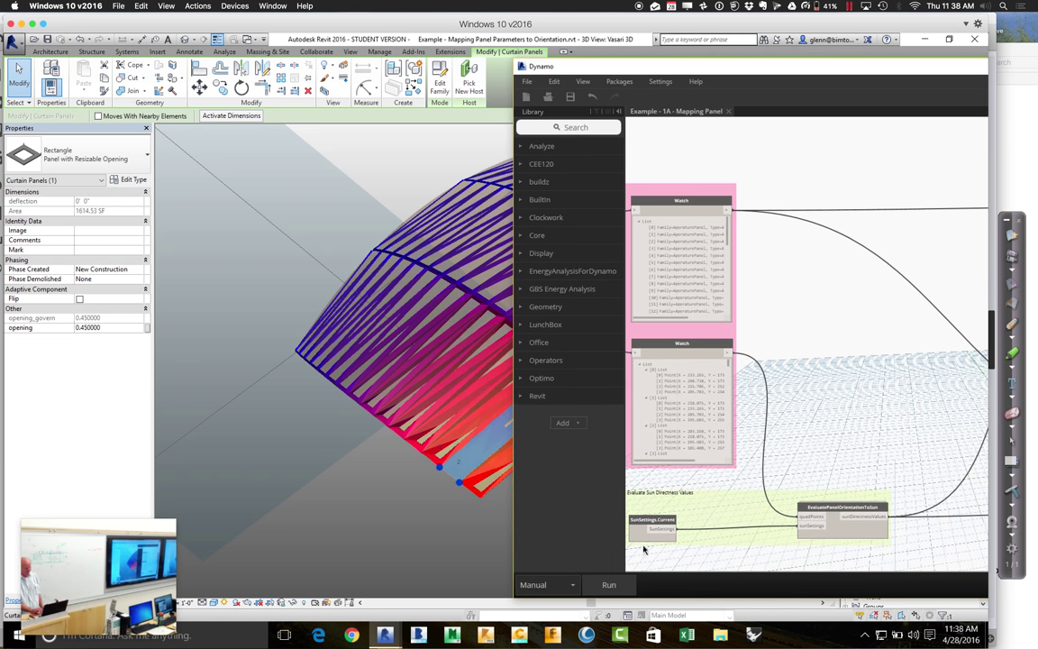
# Run the panel mapping graph, clear the panel selection and uncover the curved panel surface in the 3D view.
pyautogui.click(617, 585)
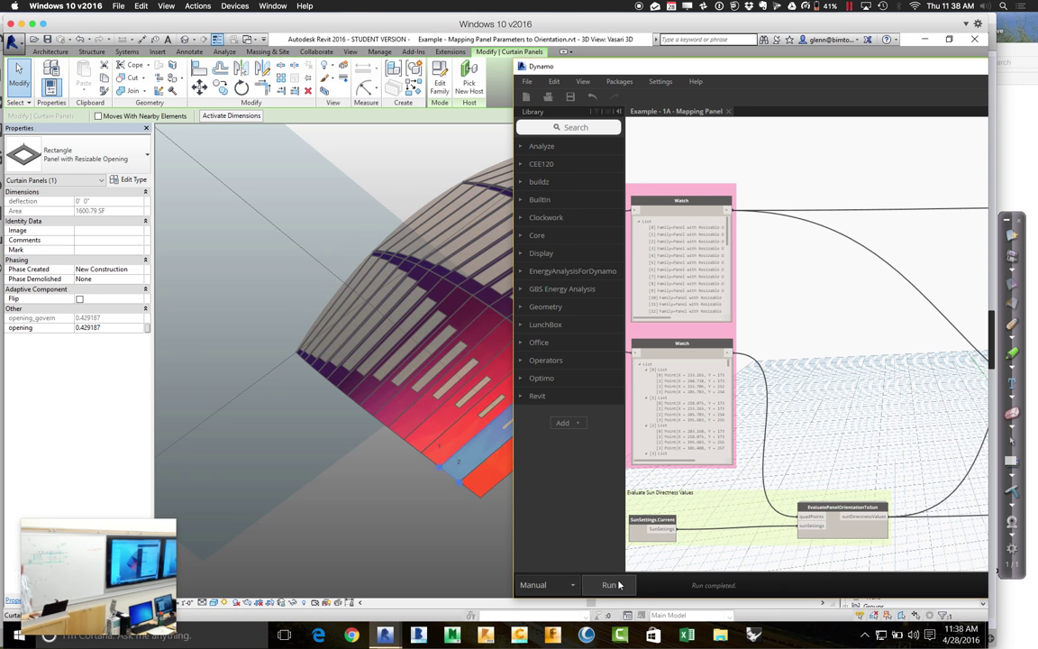
pyautogui.click(299, 463)
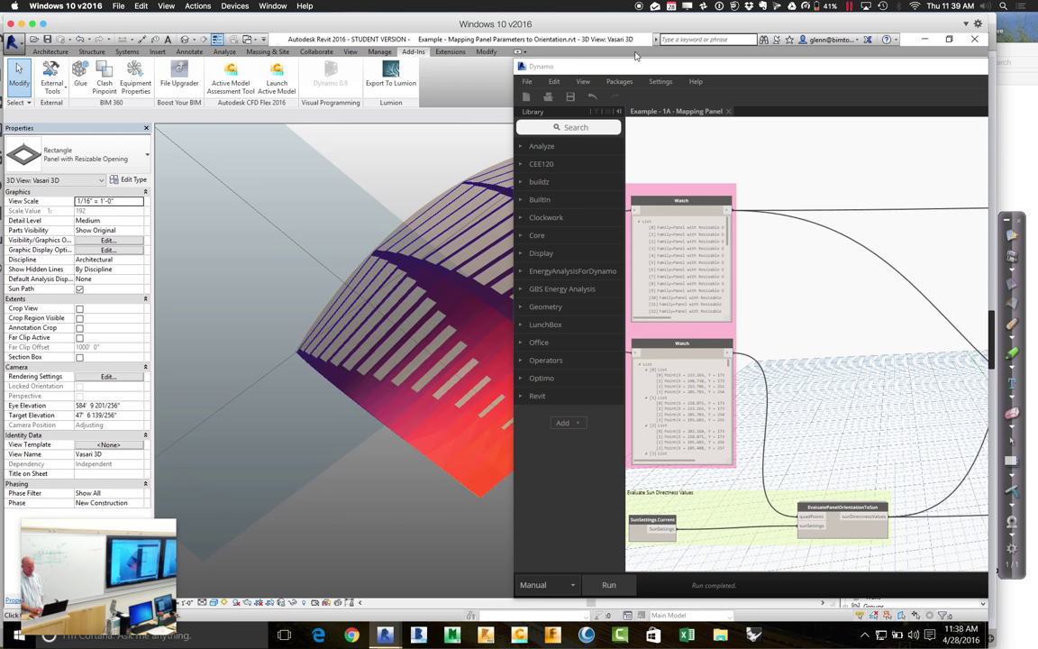
pyautogui.moveTo(541, 64); pyautogui.dragTo(848, 96)
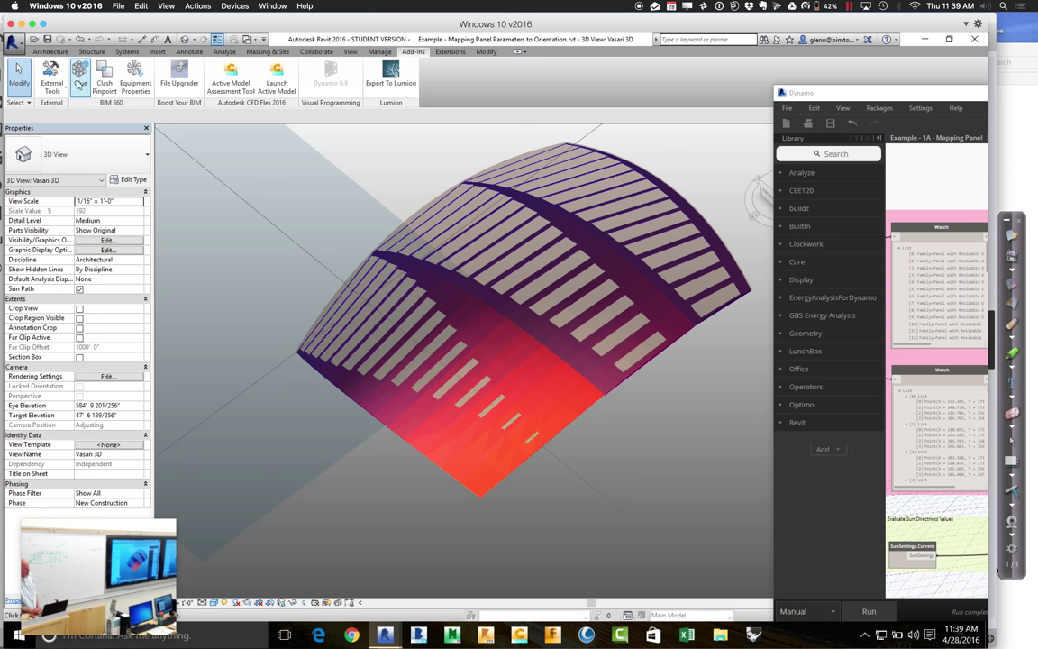
# Load the family Panel-With Solar Panel Option.rfa from Spring 2016, Session 10, Session 10 Dynamo Examples, Adaptive Panels.
pyautogui.click(157, 51)
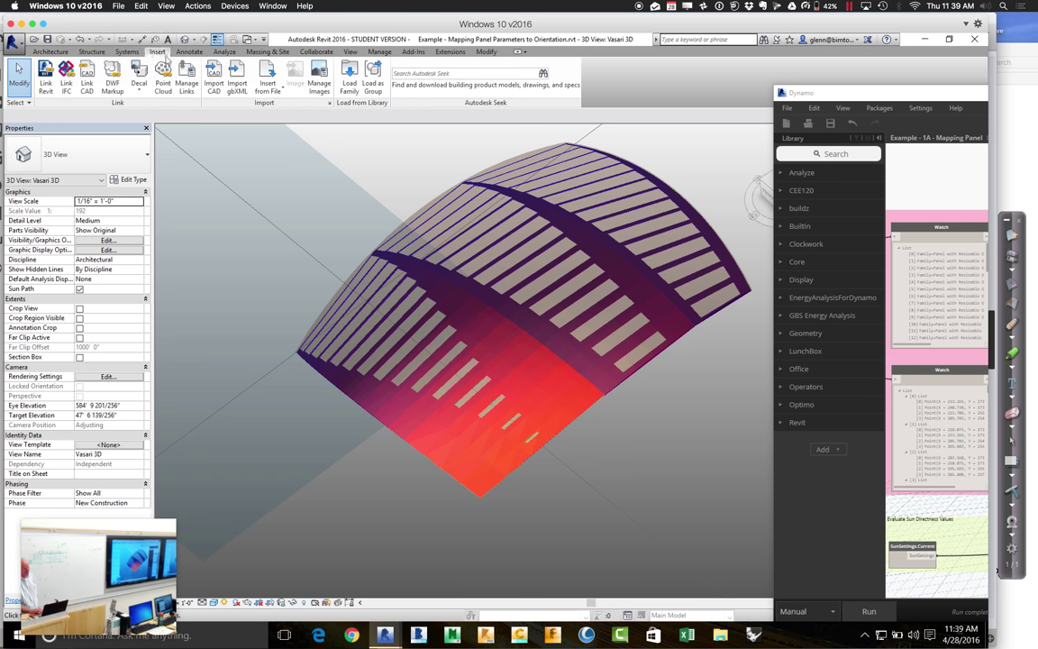
pyautogui.click(352, 83)
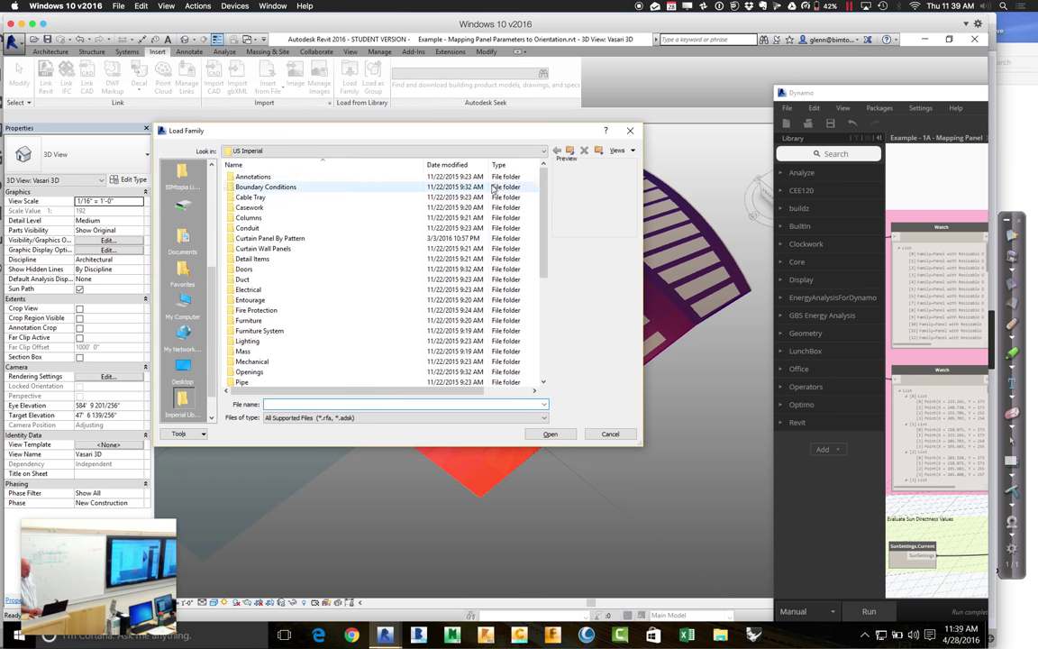
pyautogui.scroll(5, 215, 189)
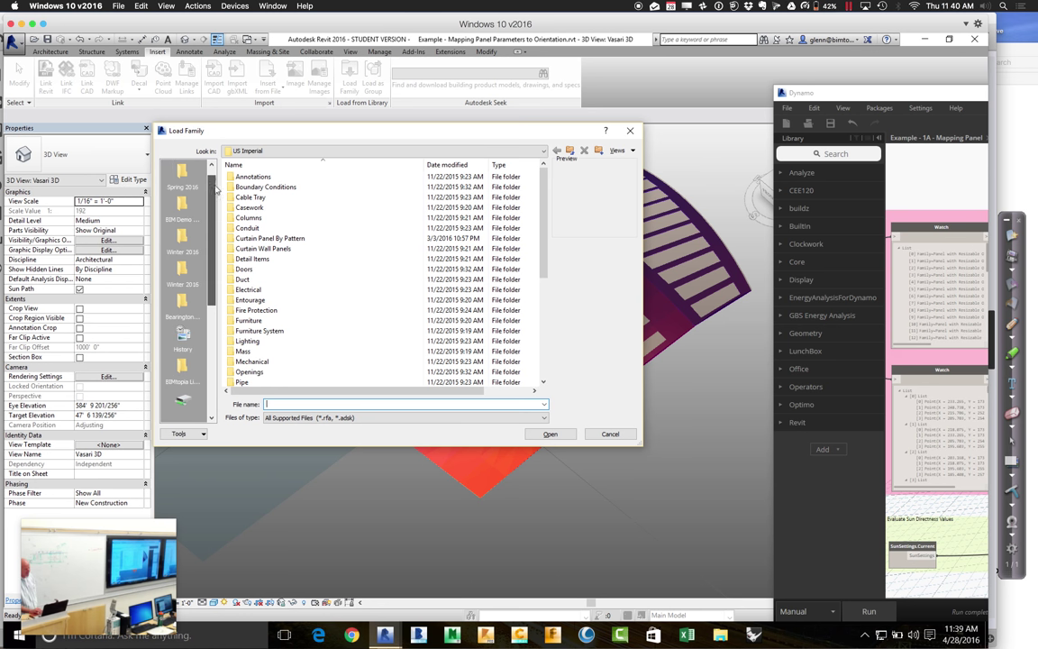
pyautogui.scroll(-2, 191, 252)
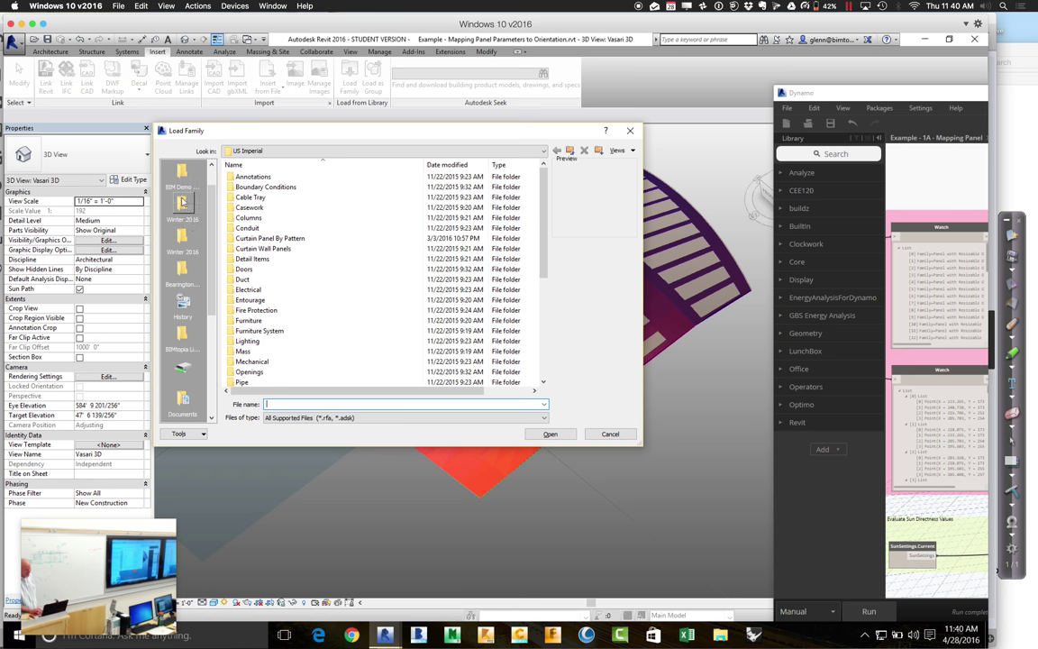
pyautogui.scroll(2, 193, 207)
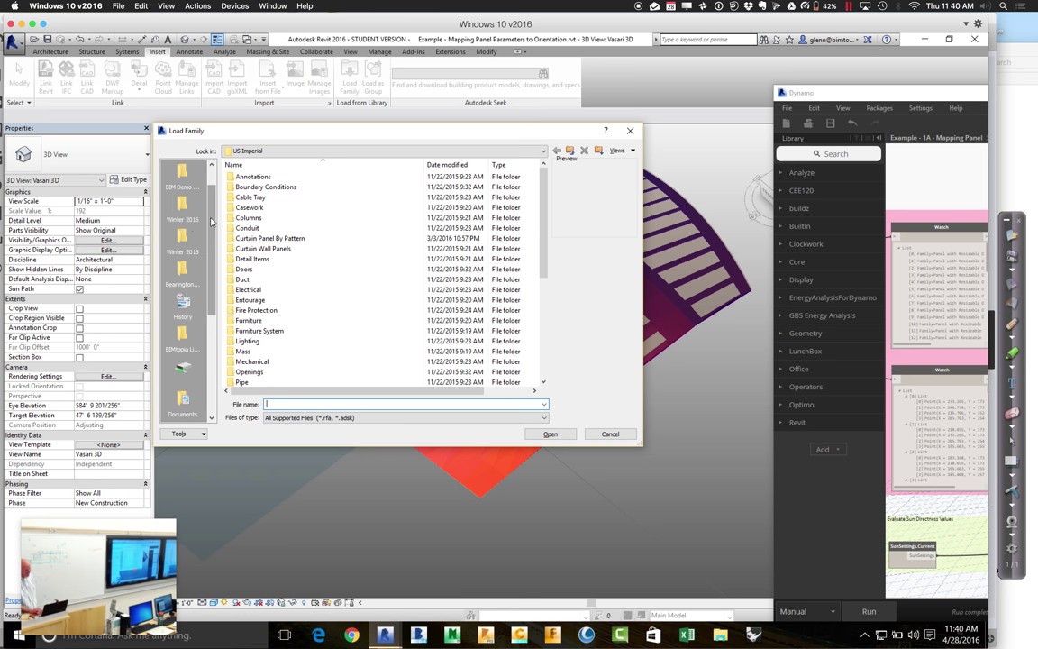
pyautogui.click(181, 176)
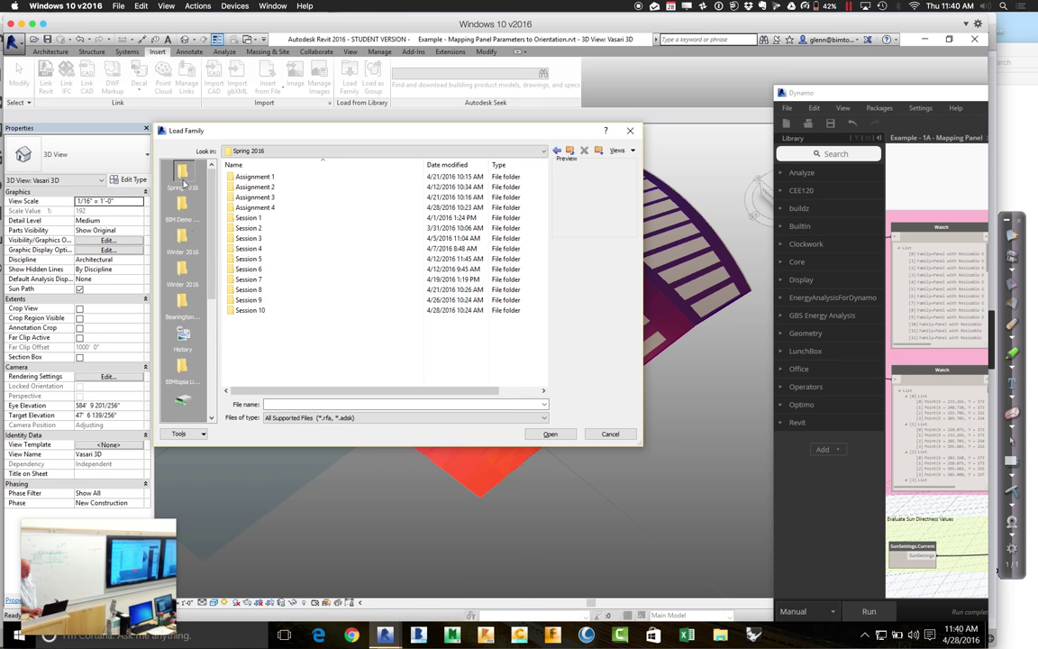
pyautogui.doubleClick(252, 311)
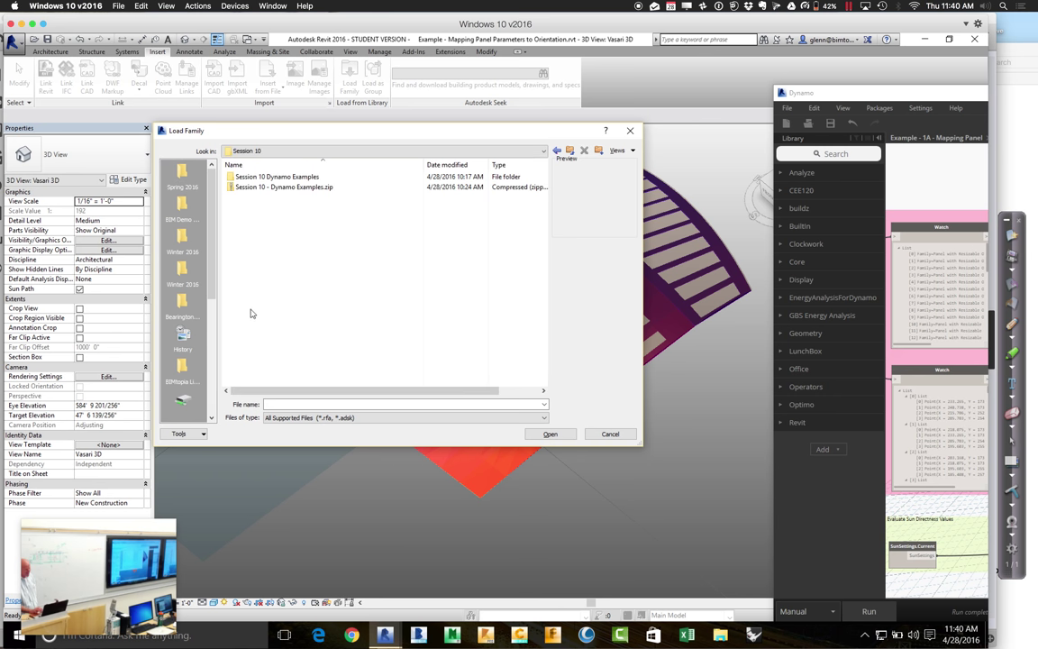
pyautogui.doubleClick(263, 178)
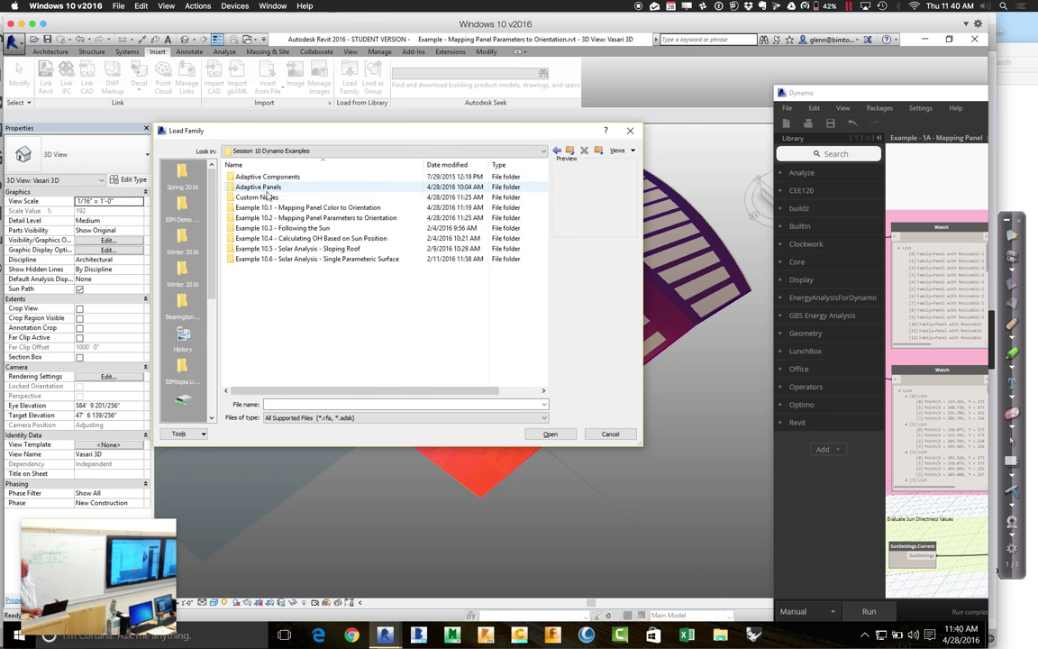
pyautogui.doubleClick(263, 187)
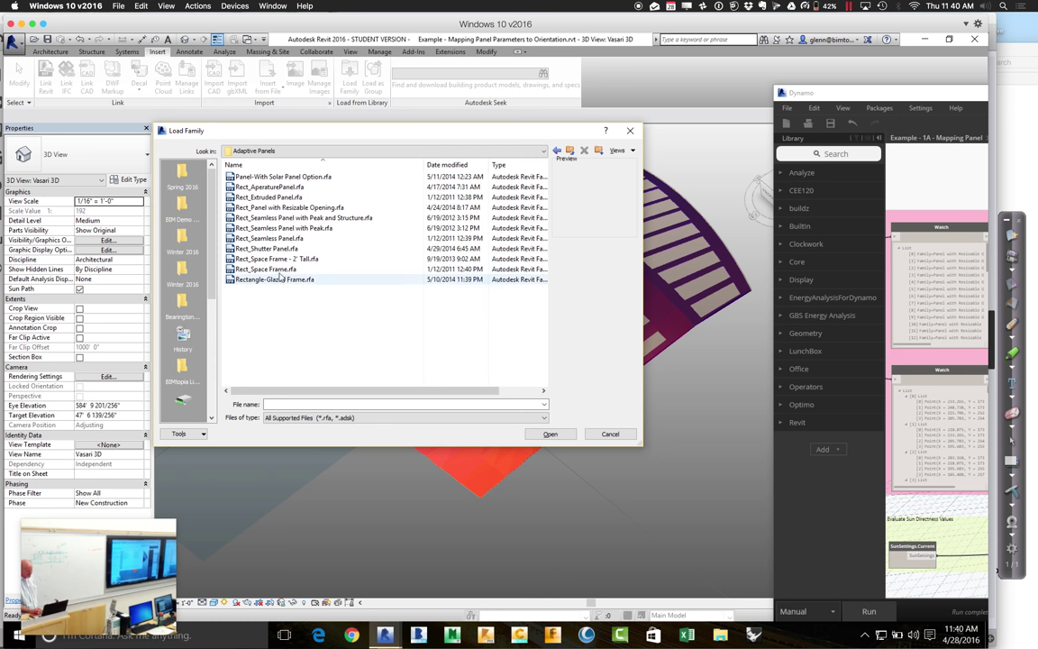
pyautogui.click(275, 178)
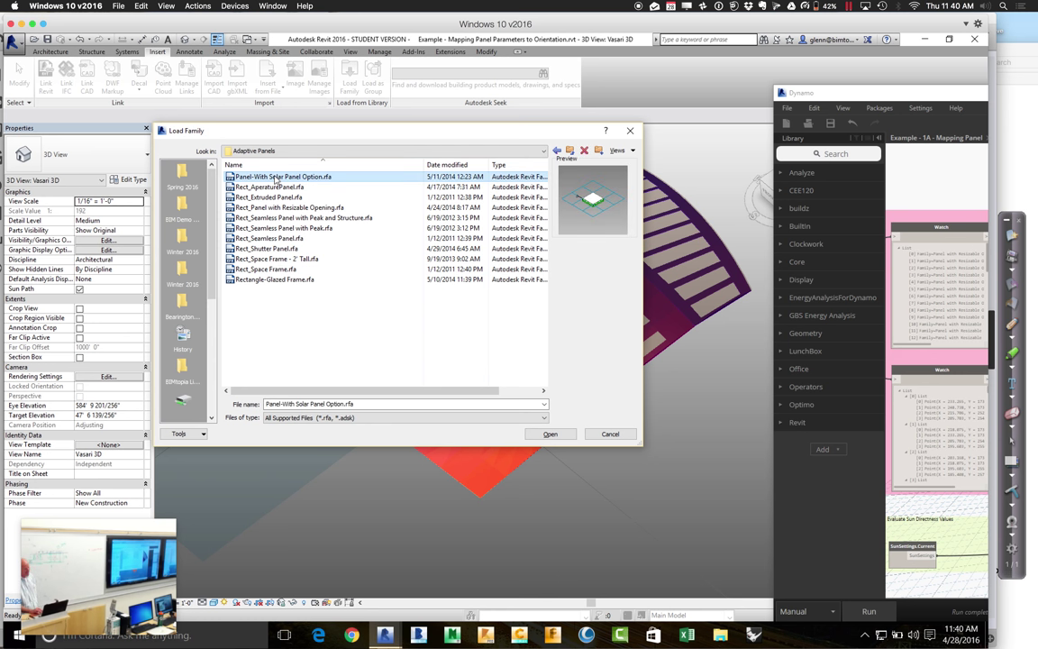
pyautogui.click(551, 434)
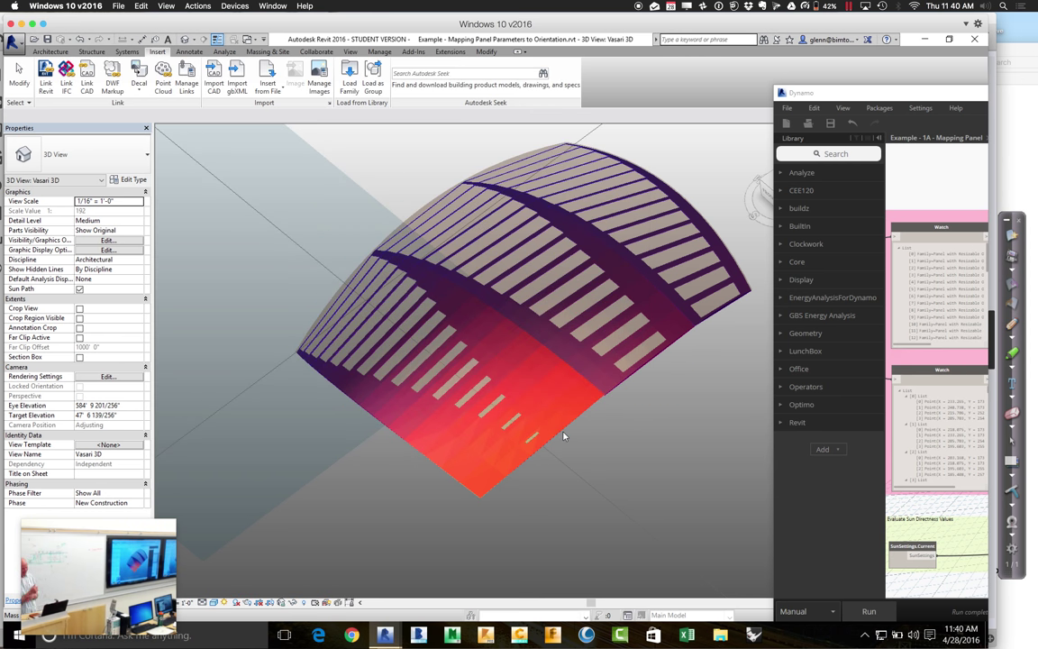
# Change one curtain panel in the surface's lower row to Panel-With Solar Panel Option and enable its solarPanel parameter.
pyautogui.click(415, 391)
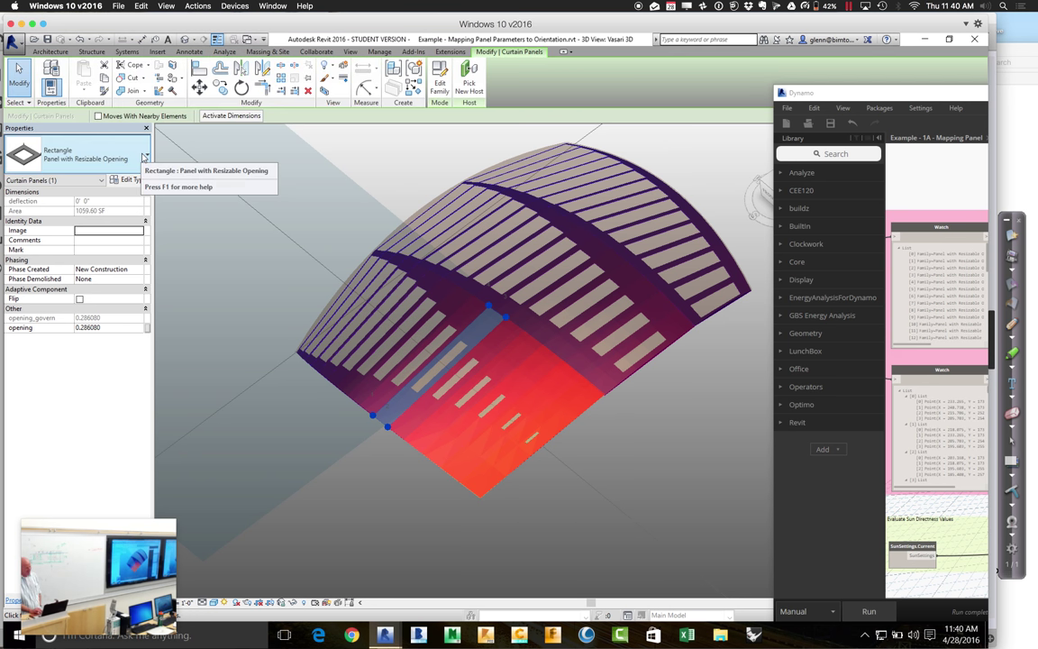
pyautogui.click(141, 157)
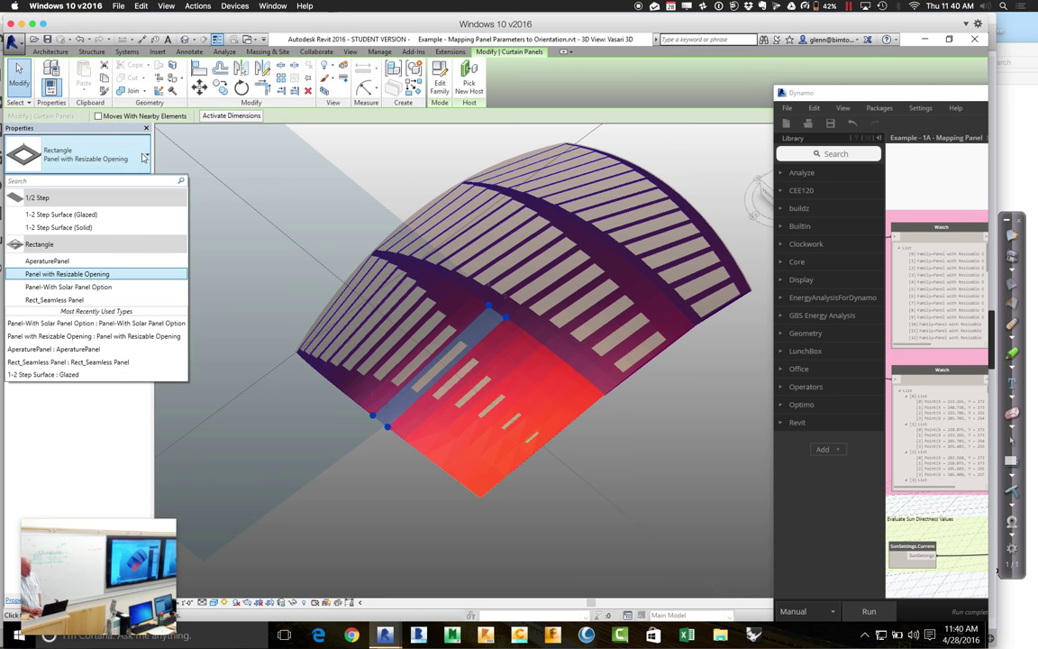
pyautogui.click(101, 275)
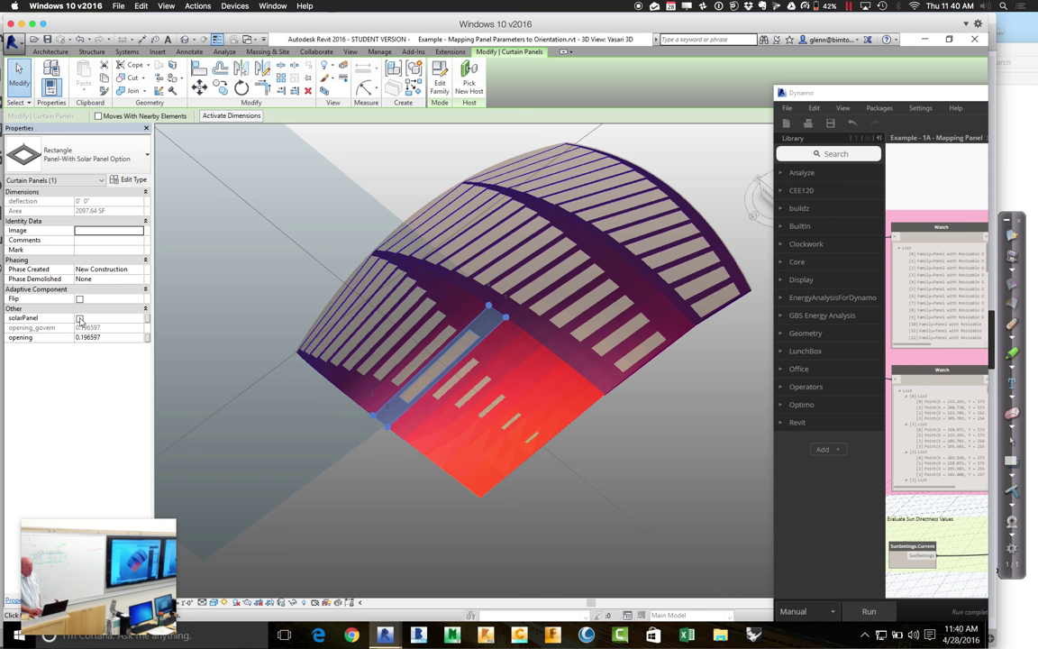
pyautogui.click(79, 319)
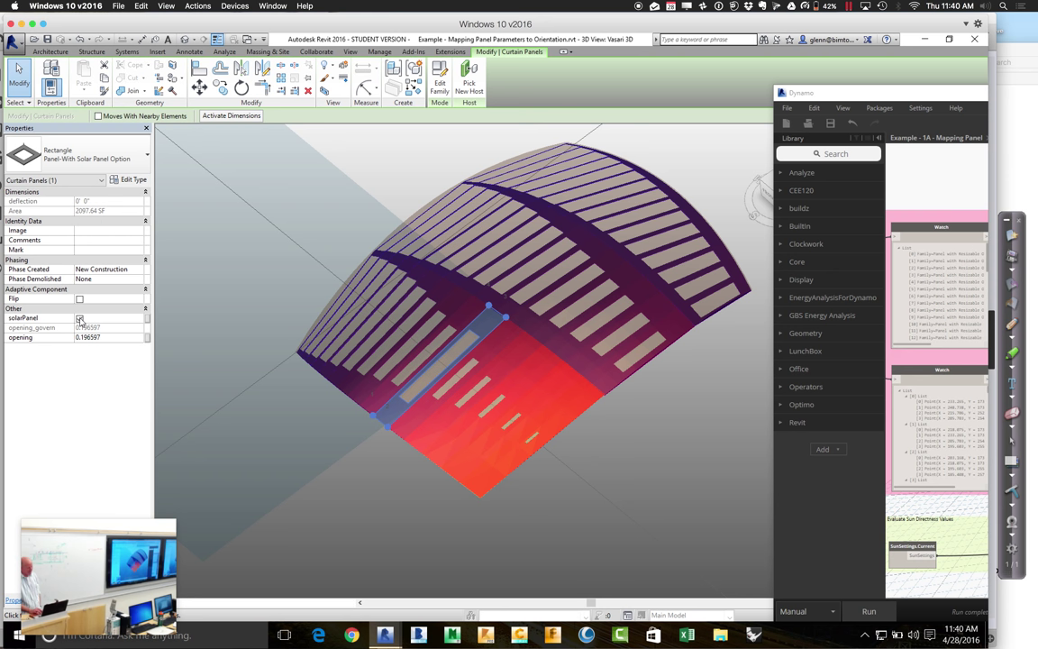
pyautogui.click(210, 343)
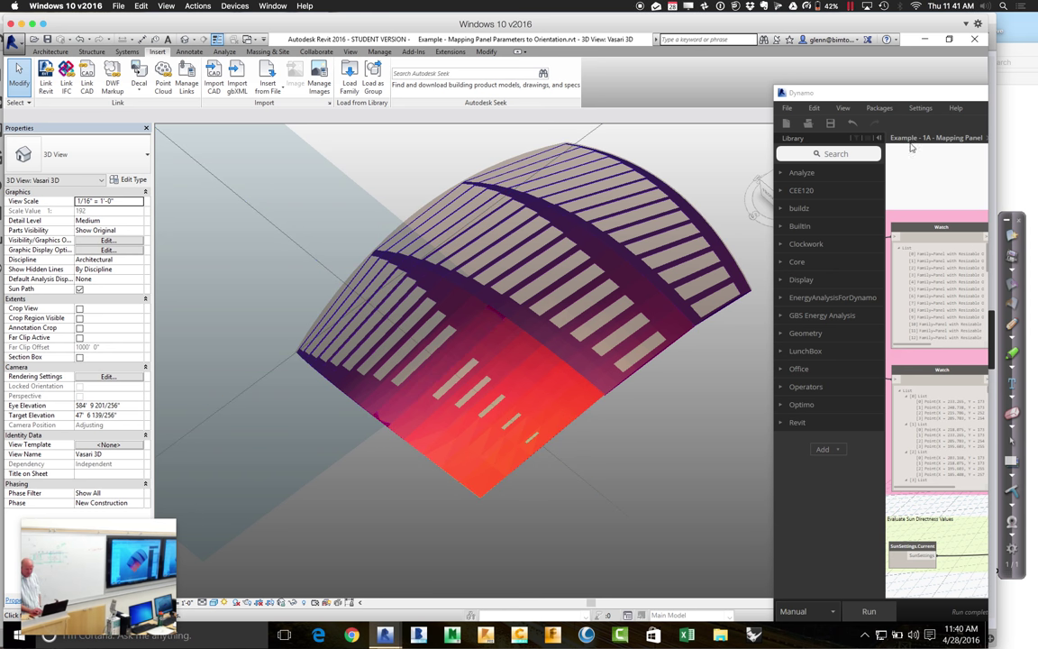
# Examine the lower edge of the changed curtain panel up close to check how its solar panel geometry sits.
pyautogui.click(848, 99)
pyautogui.moveTo(848, 99); pyautogui.dragTo(966, 100)
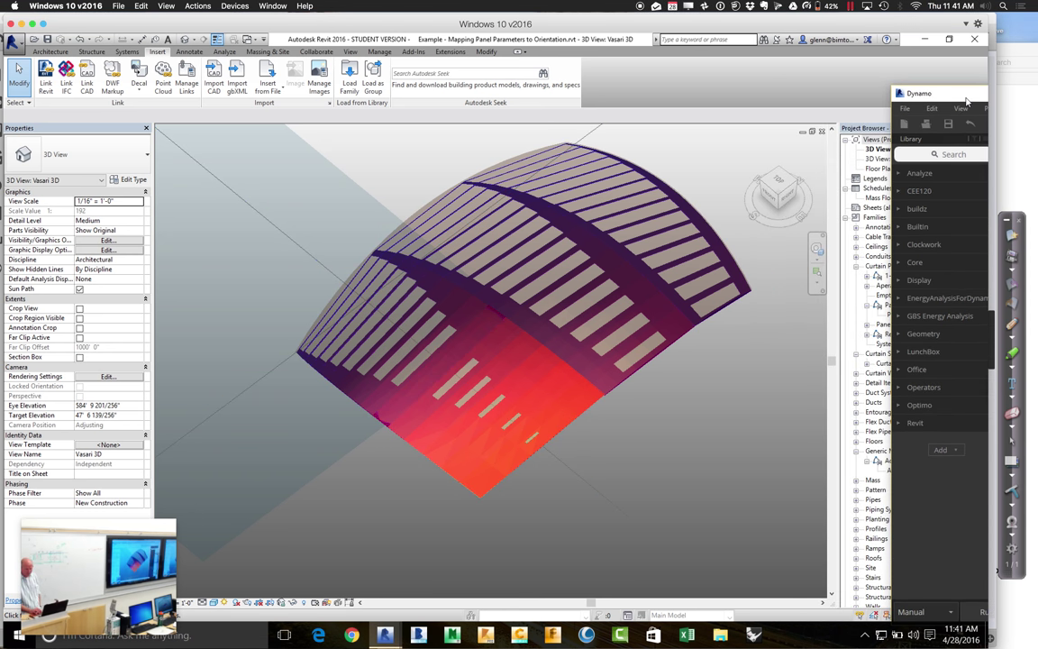
pyautogui.click(817, 275)
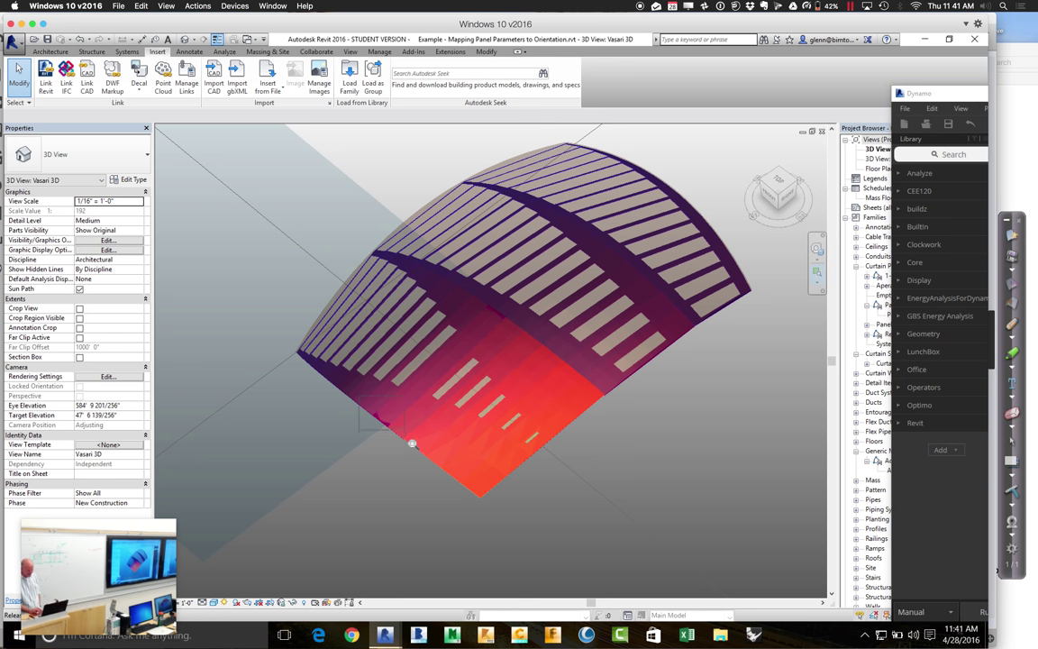
pyautogui.click(415, 446)
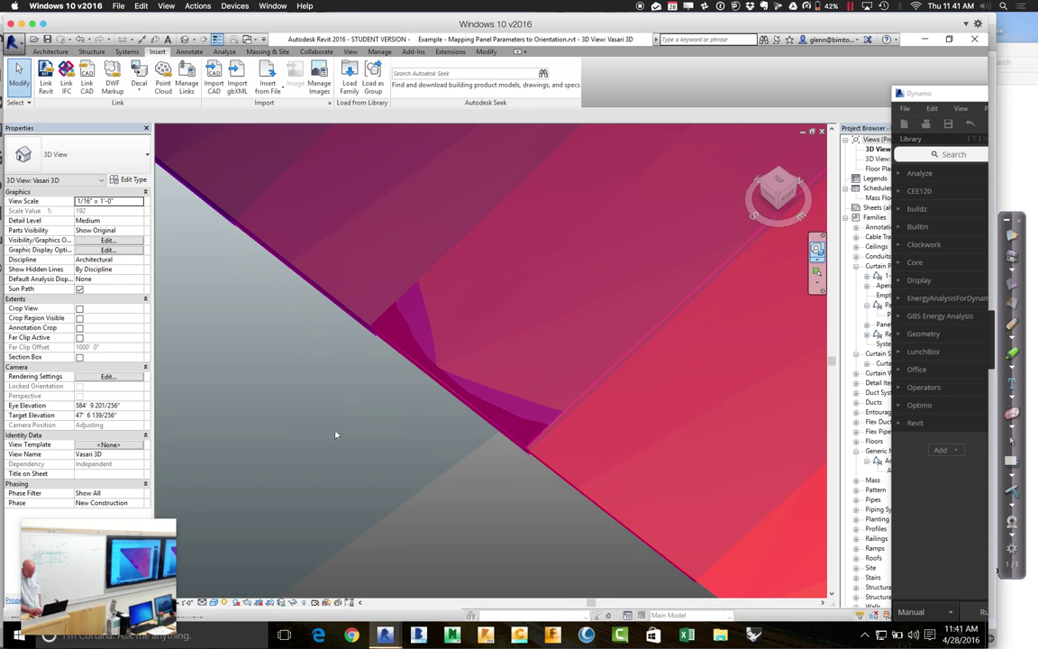
pyautogui.press('F8')
pyautogui.moveTo(341, 437); pyautogui.dragTo(350, 453)
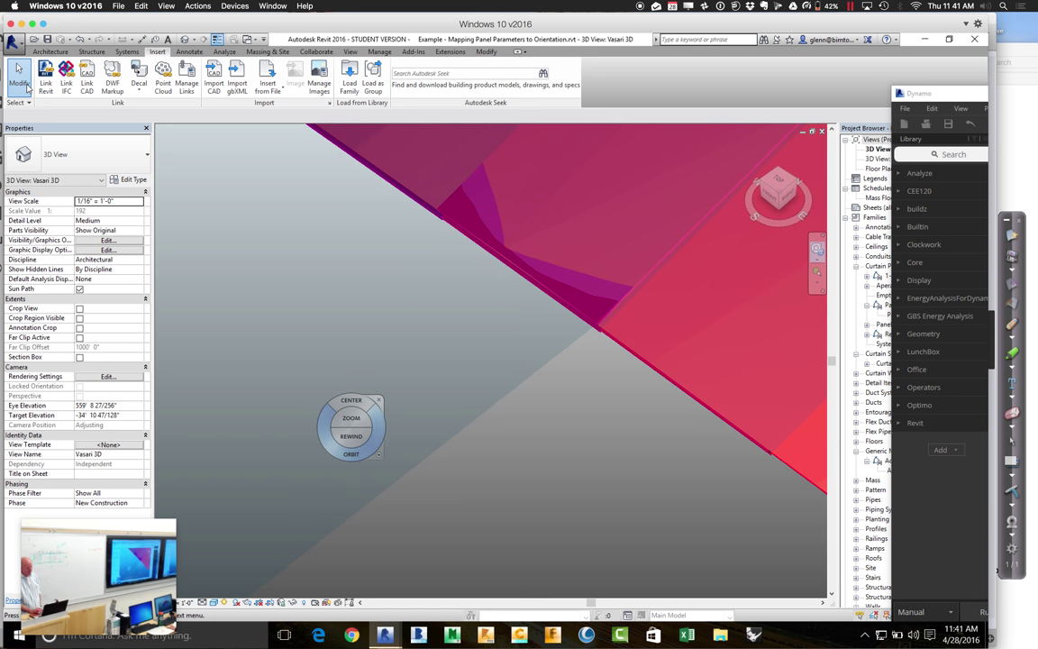
pyautogui.click(28, 87)
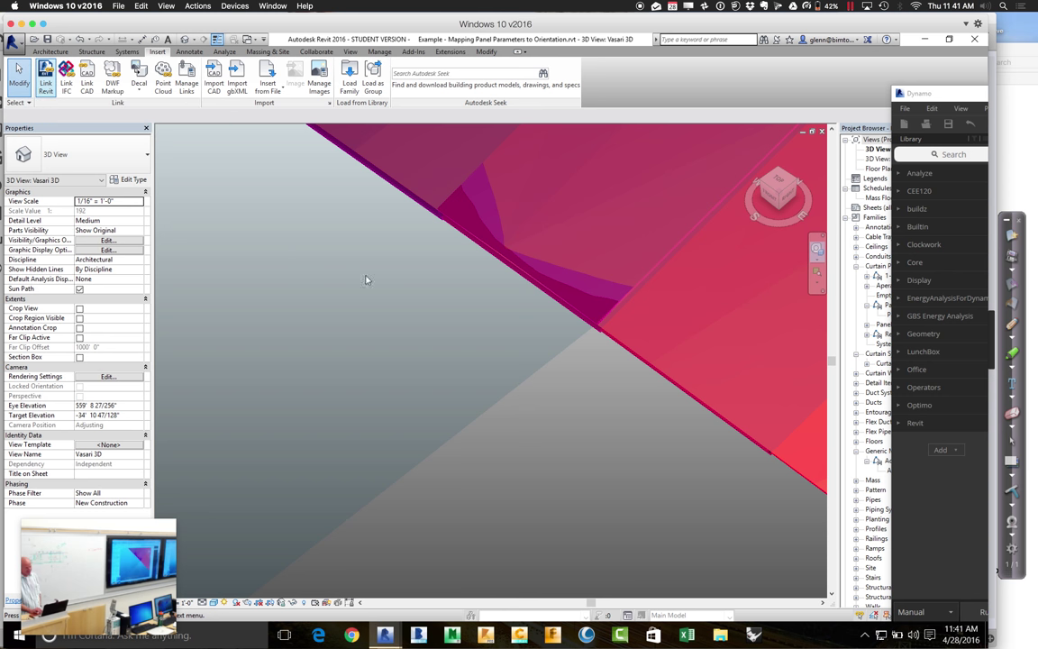
pyautogui.press('F8')
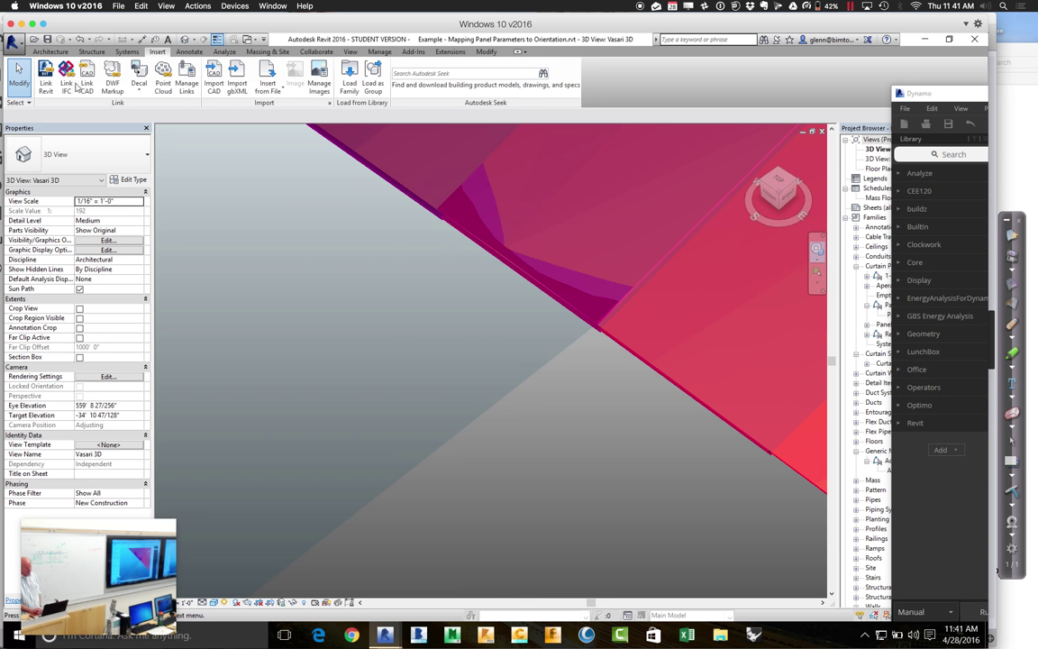
pyautogui.click(25, 81)
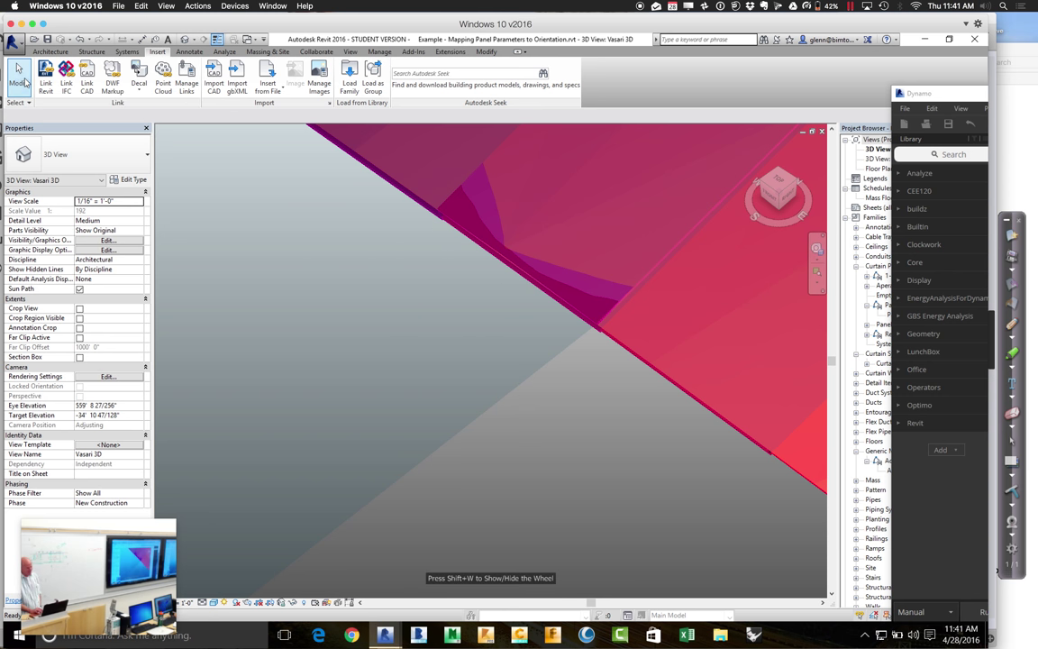
# Enable Flip for the curtain panel that has the solar panel option.
pyautogui.click(484, 251)
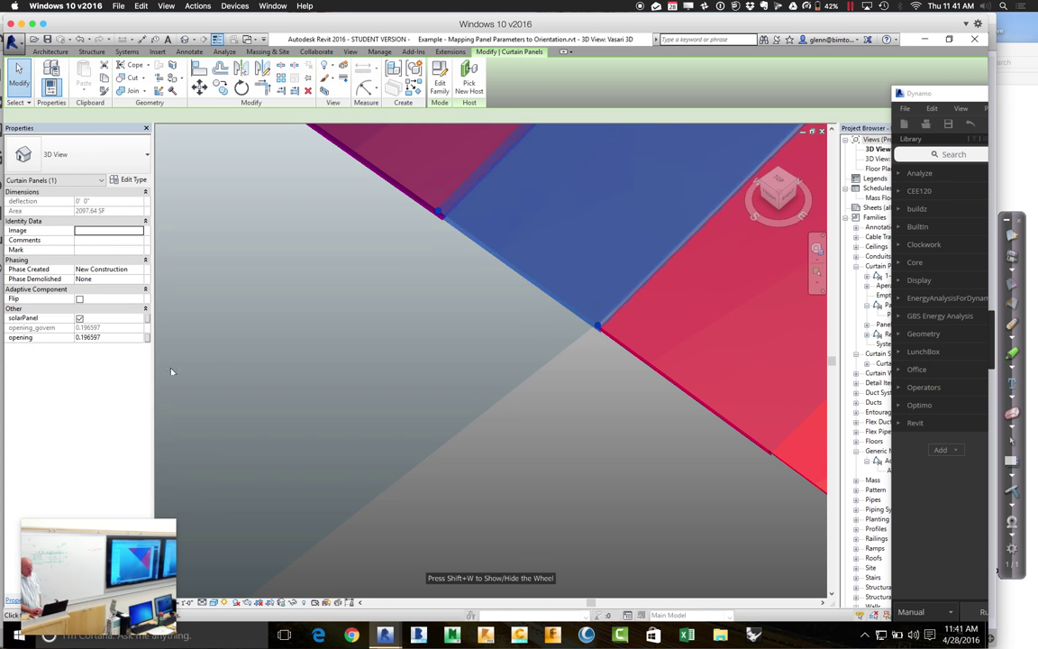
pyautogui.click(79, 300)
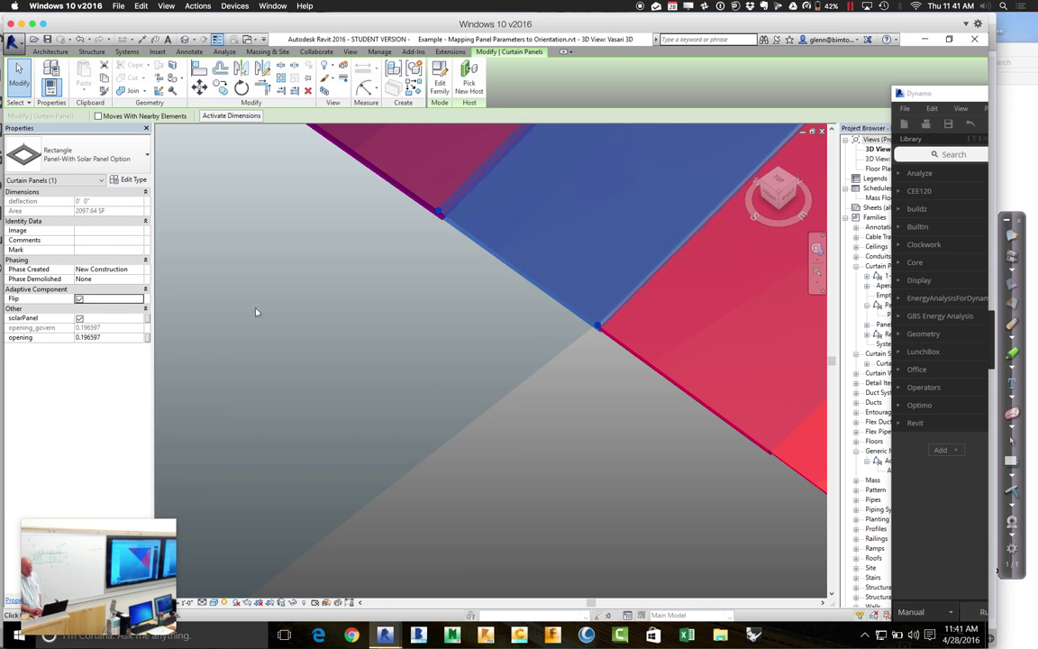
pyautogui.click(278, 322)
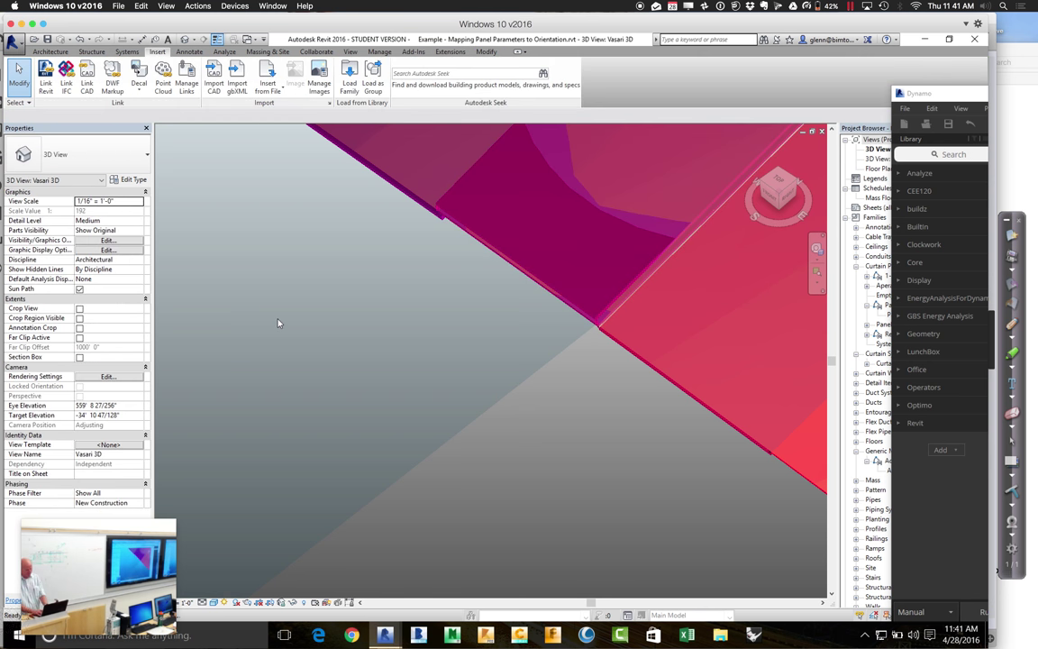
pyautogui.scroll(-3, 279, 322)
pyautogui.scroll(-2, 278, 323)
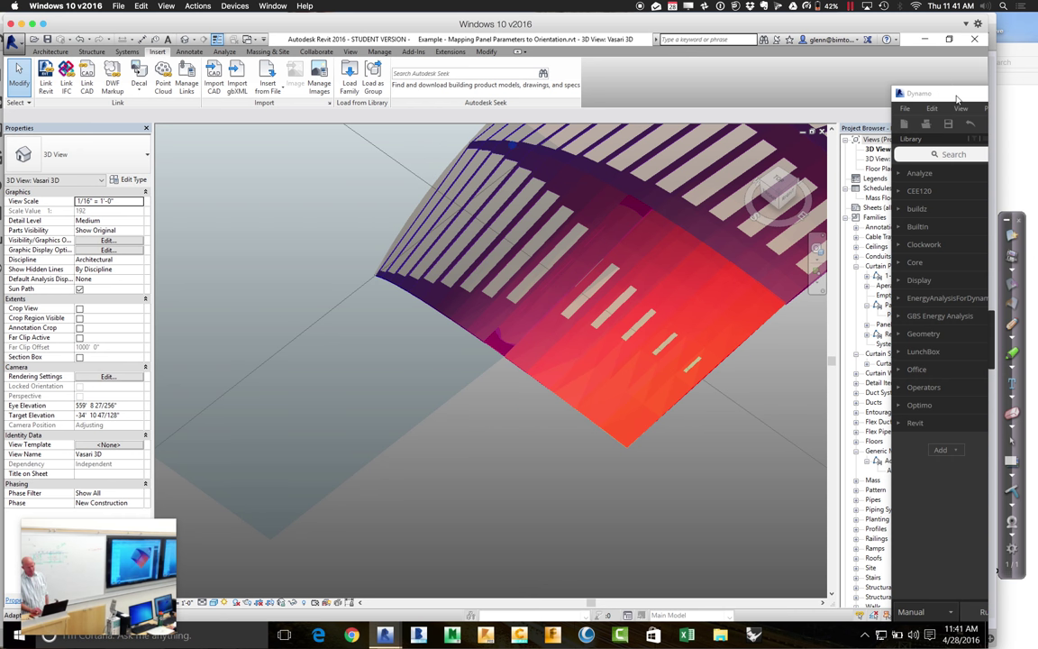
# In Dynamo, set the Family Types node among the input panelization parameters to Panel-With Solar Panel Option.
pyautogui.moveTo(956, 99); pyautogui.dragTo(174, 48)
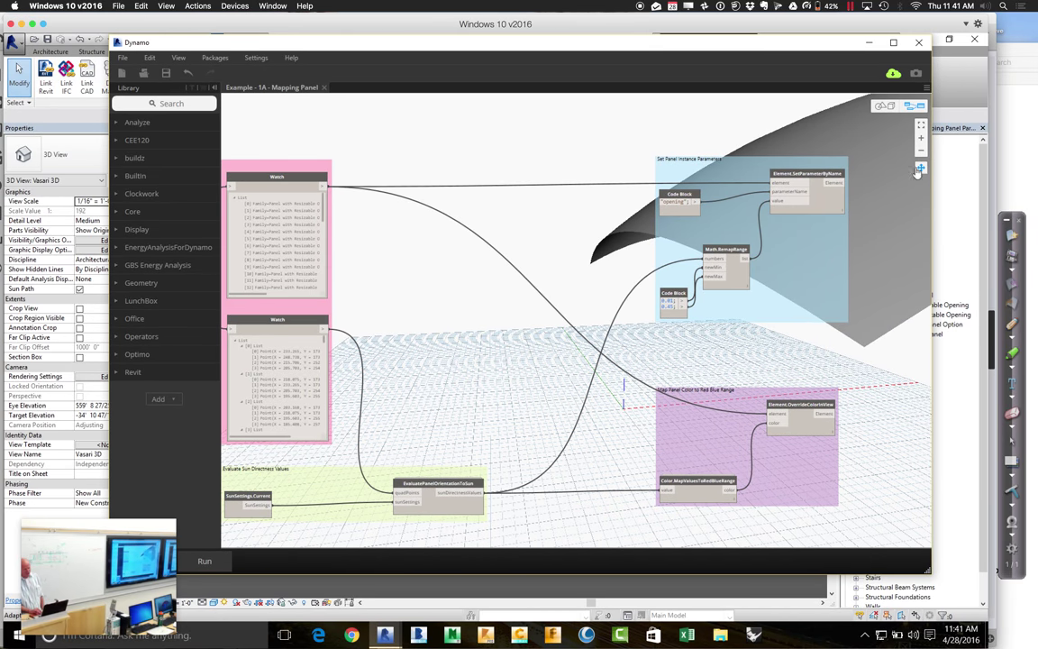
pyautogui.moveTo(431, 283); pyautogui.dragTo(613, 266)
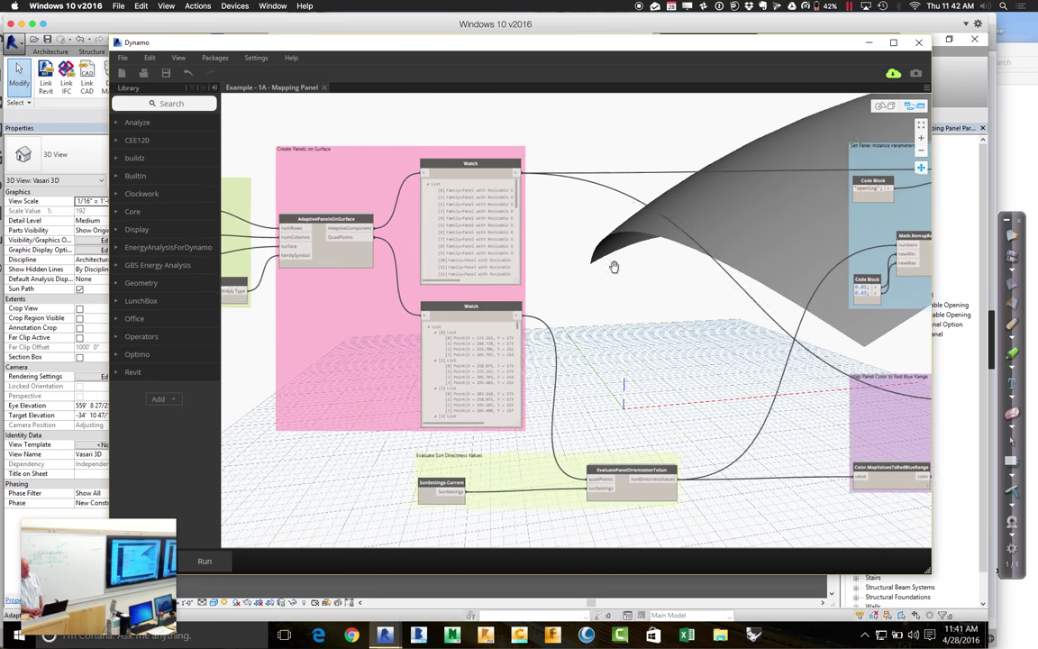
pyautogui.moveTo(284, 379); pyautogui.dragTo(457, 363)
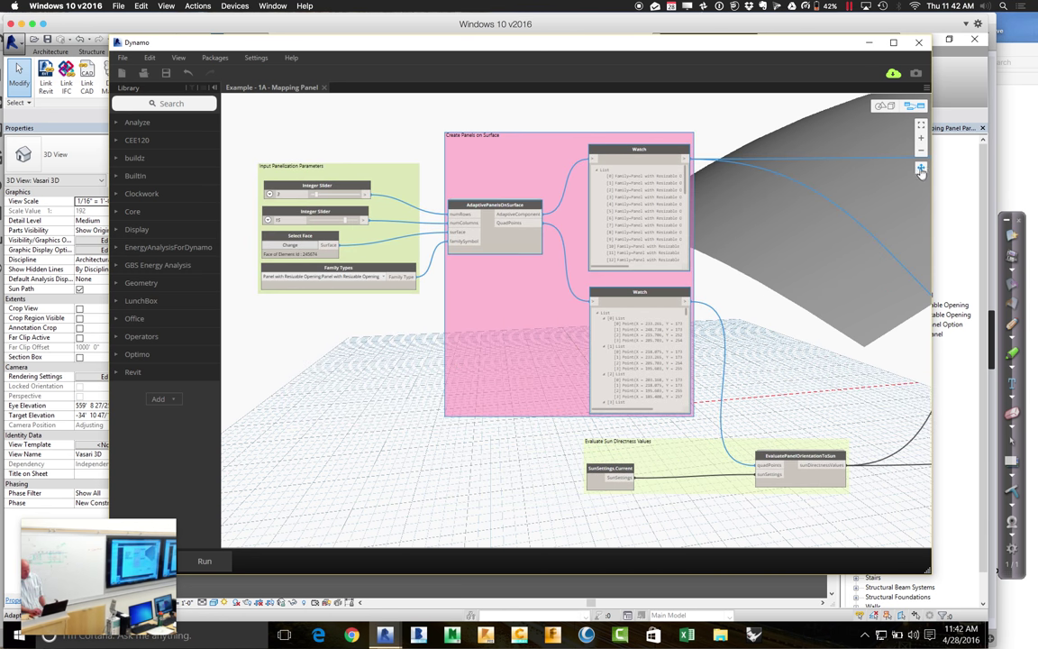
pyautogui.click(383, 276)
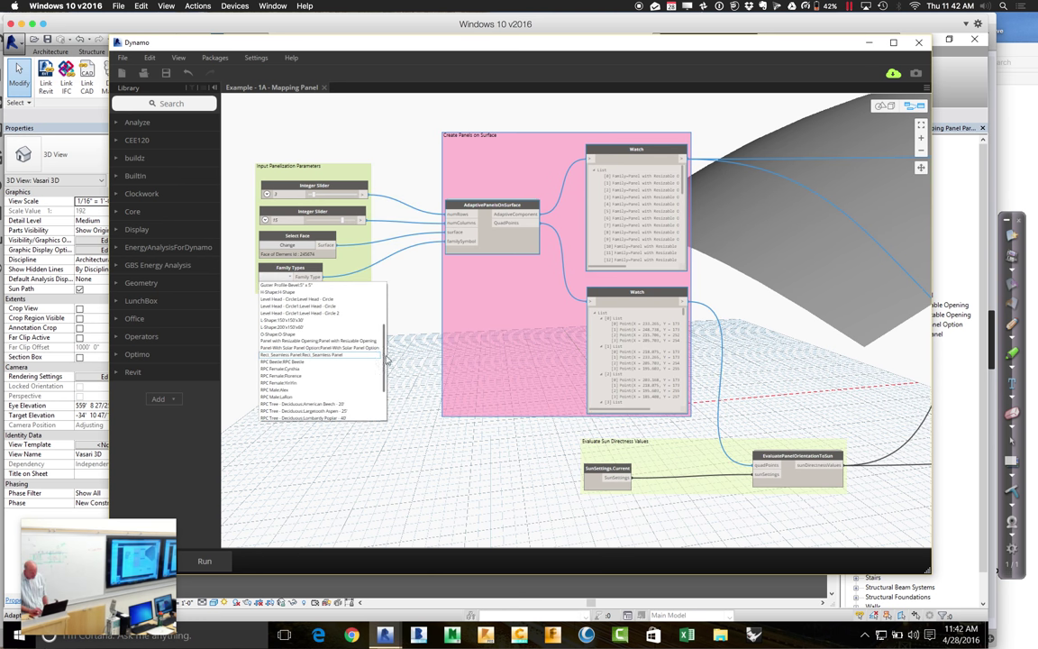
pyautogui.click(314, 348)
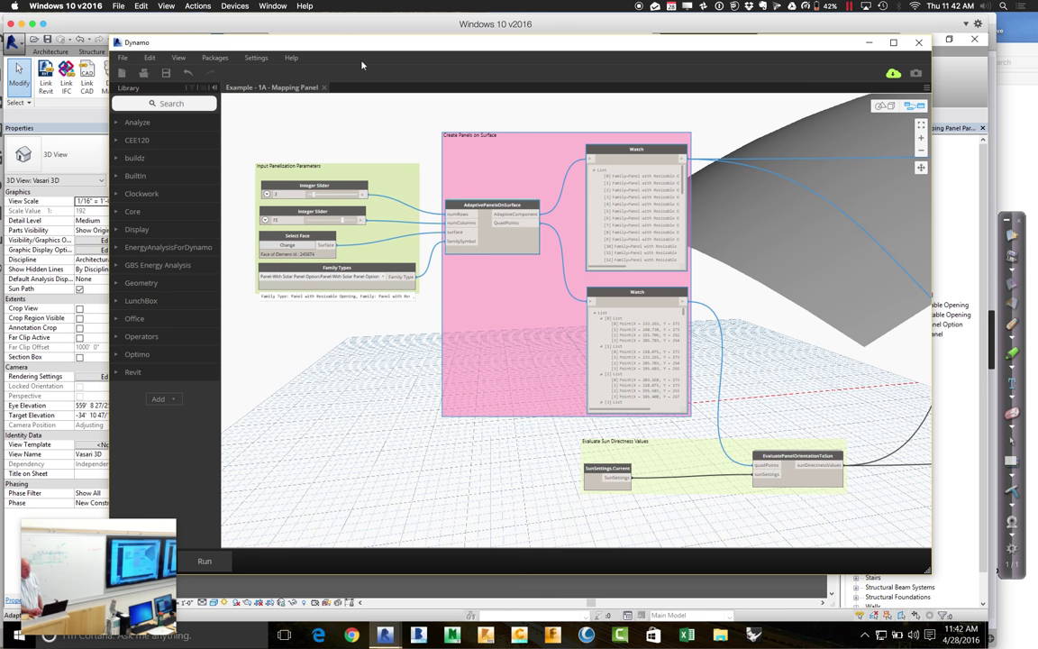
# Uncover the Revit view and select the curtain panel with the solar panel option to check its instance parameter names.
pyautogui.moveTo(347, 51); pyautogui.dragTo(814, 89)
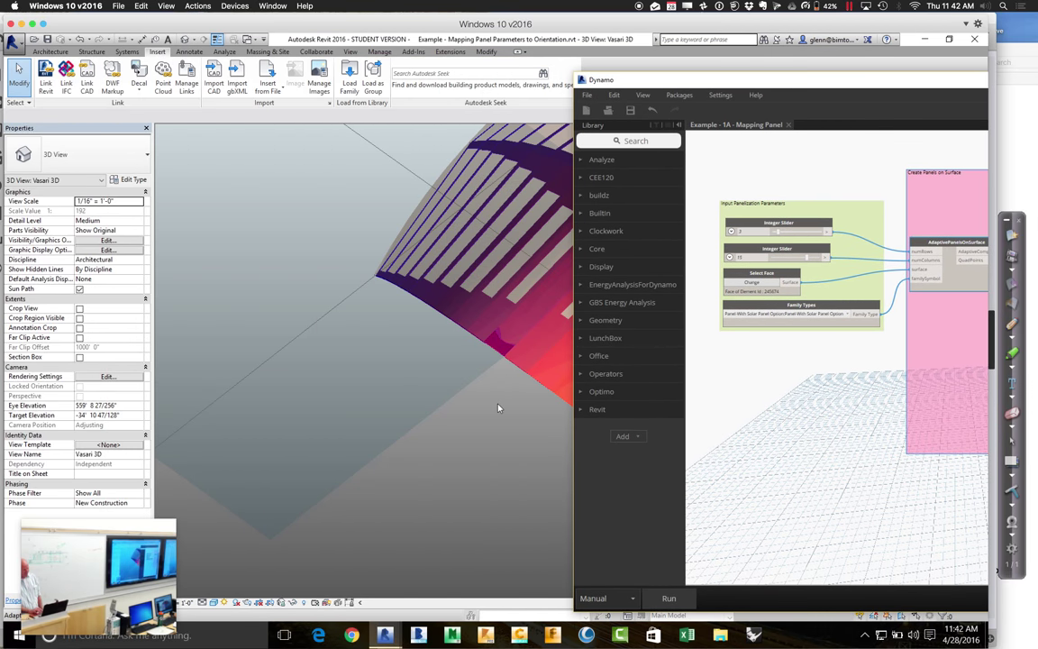
pyautogui.click(501, 342)
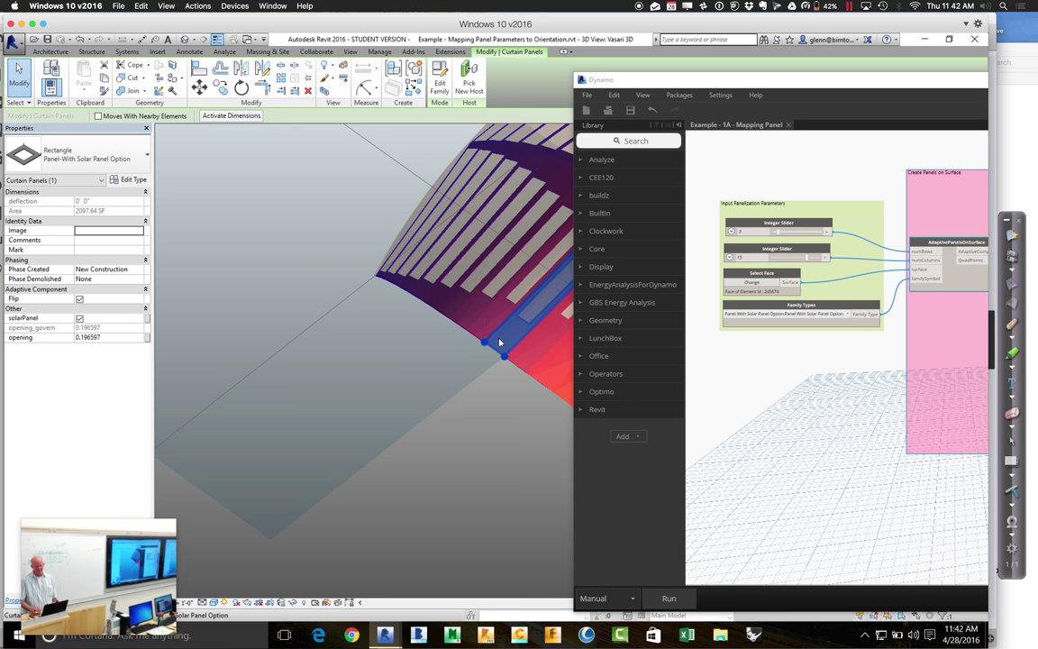
pyautogui.moveTo(737, 84); pyautogui.dragTo(210, 81)
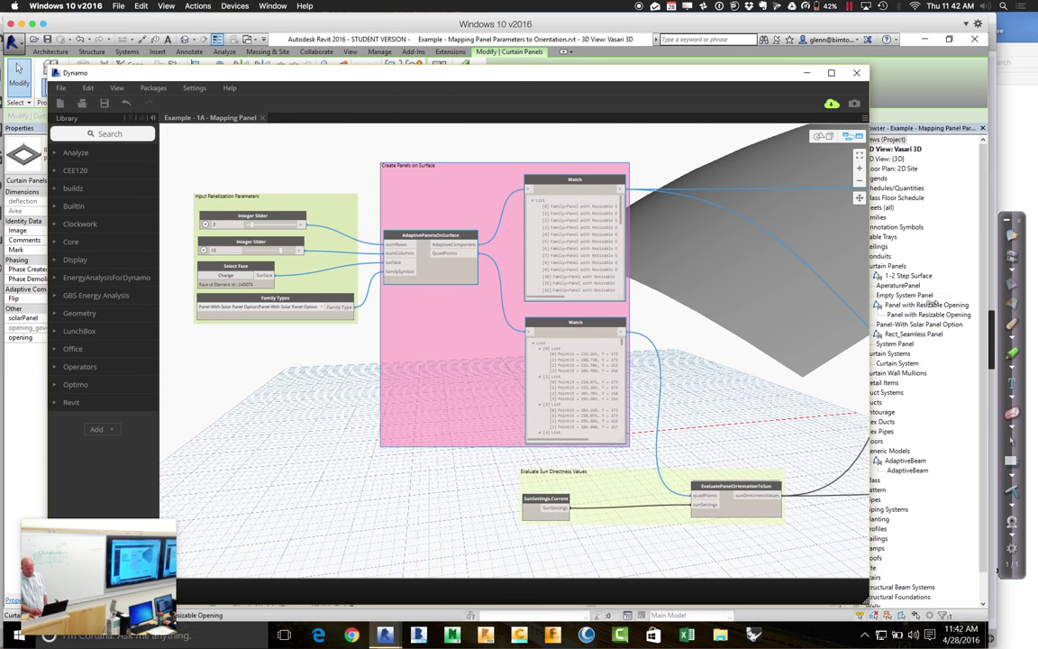
# Widen the Dynamo window and move the Set Panel Instance Parameters group upward to clear space above the color mapping group.
pyautogui.moveTo(869, 307); pyautogui.dragTo(928, 238)
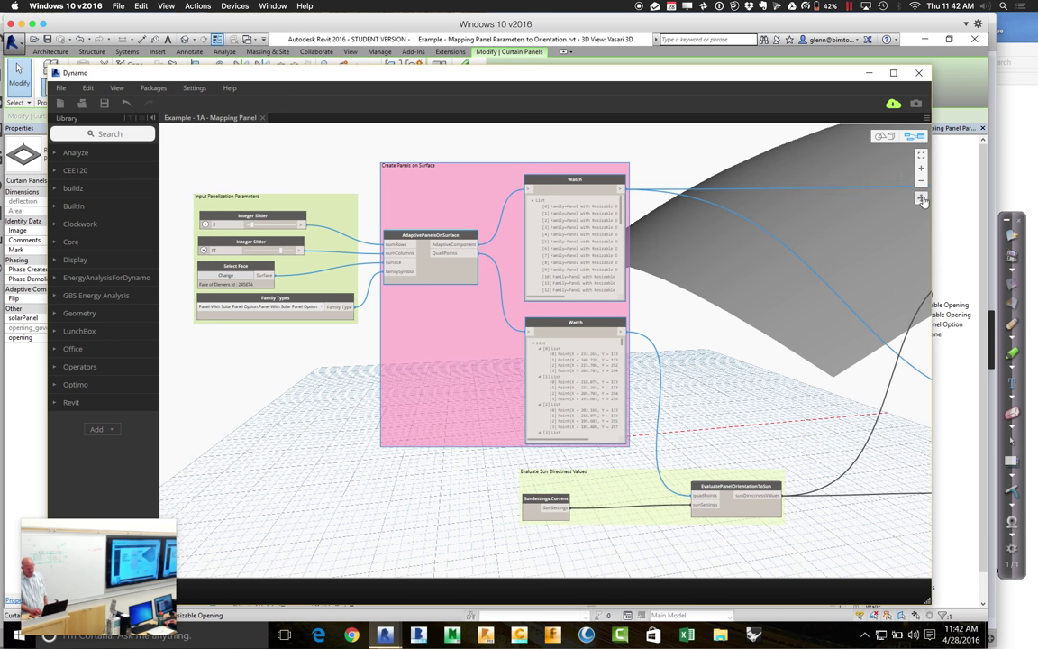
pyautogui.moveTo(684, 304); pyautogui.dragTo(361, 329)
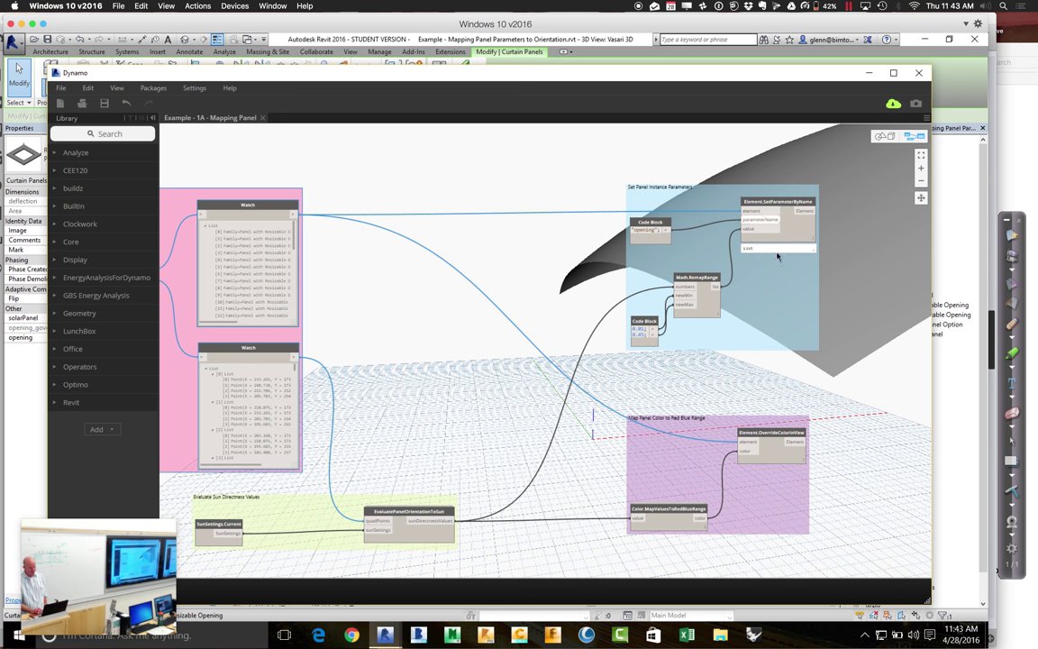
pyautogui.click(713, 195)
pyautogui.moveTo(712, 196); pyautogui.dragTo(714, 143)
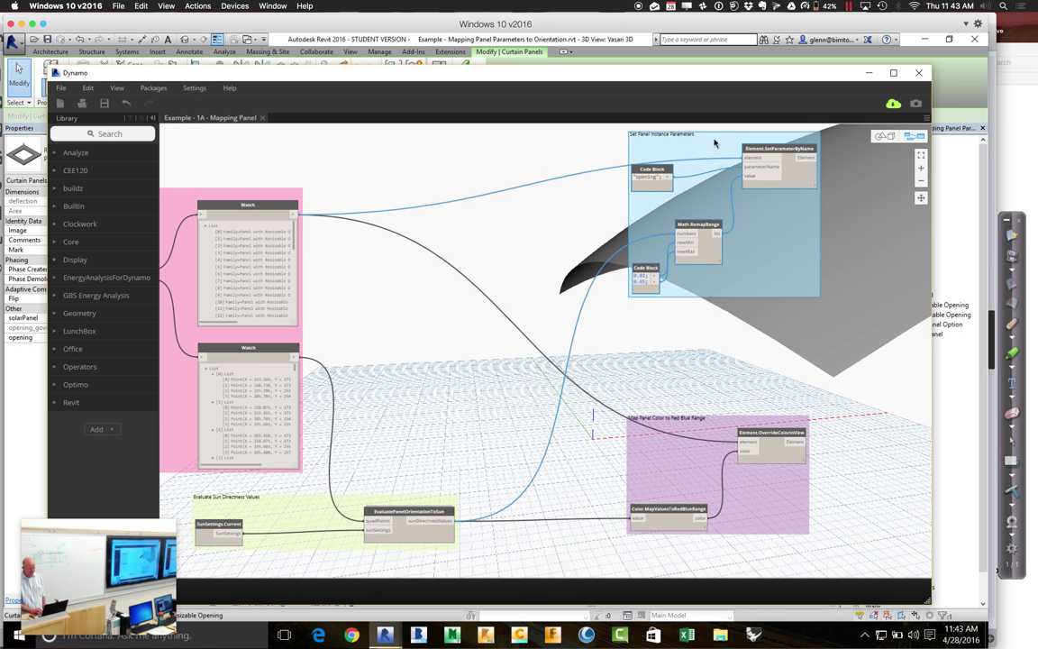
pyautogui.moveTo(762, 154)
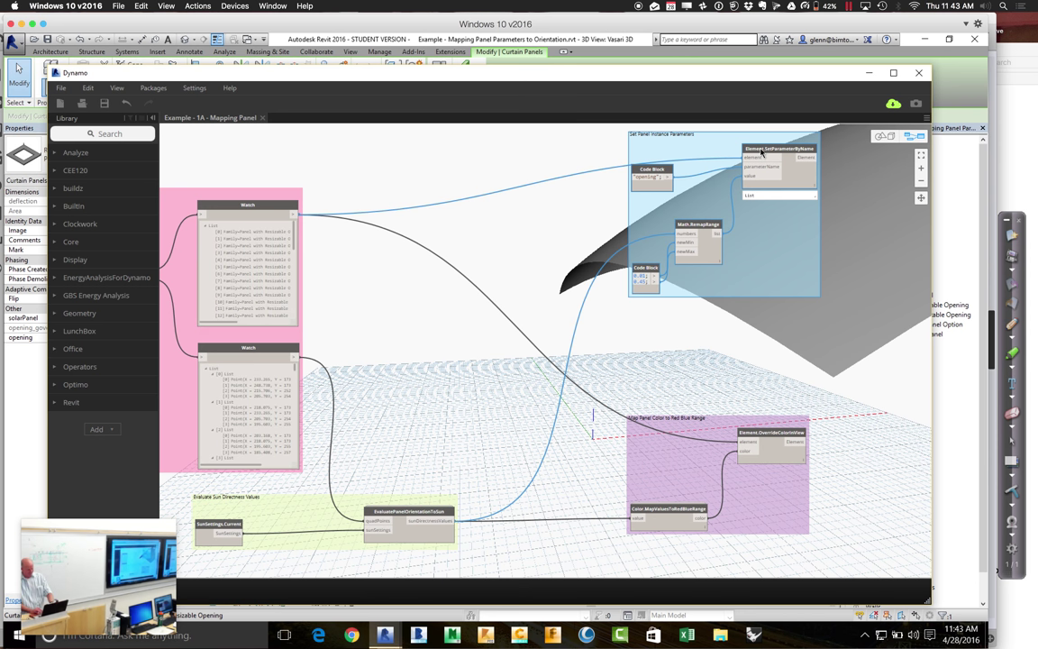
pyautogui.hotkey('ctrl', 'v')
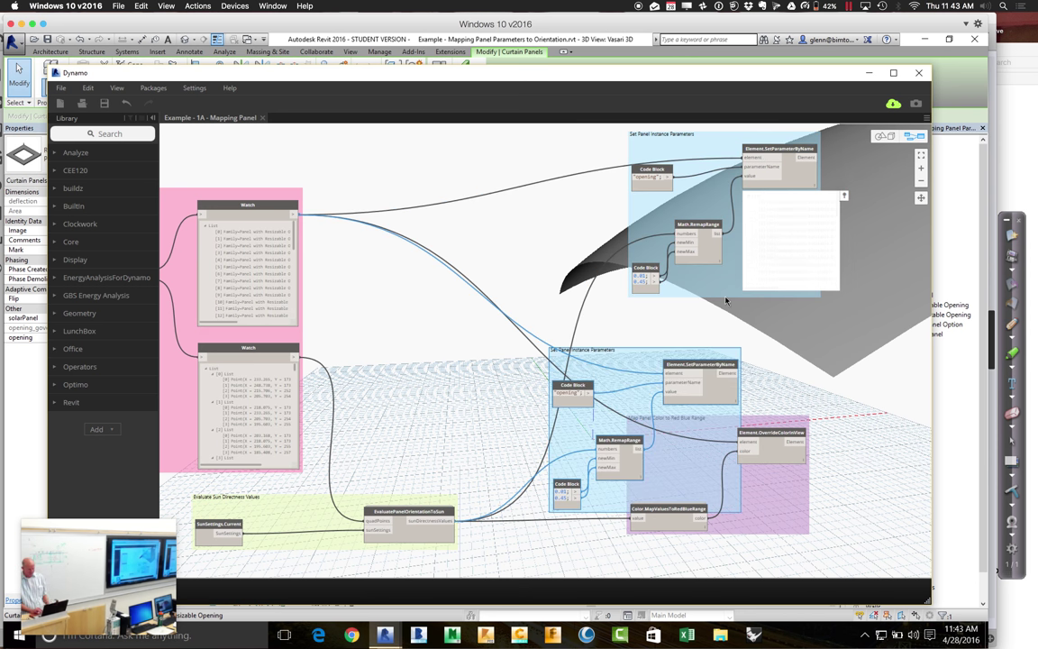
pyautogui.click(780, 381)
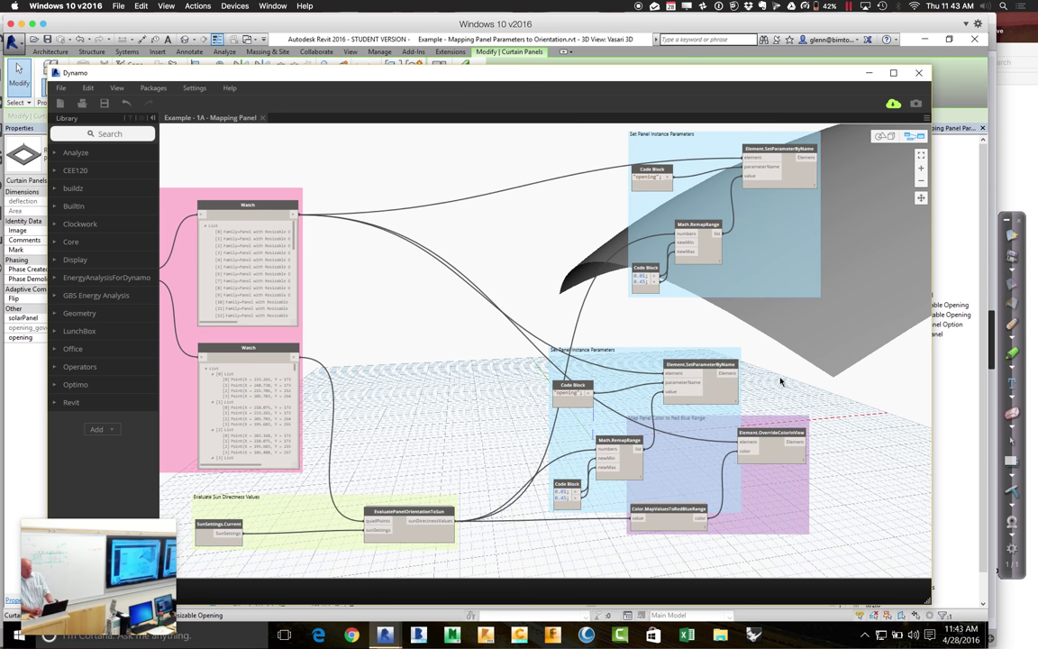
pyautogui.hotkey('ctrl', 'z')
# Duplicate the Element.SetParameterByName node and place the copy below the Set Panel Instance Parameters group.
pyautogui.click(783, 155)
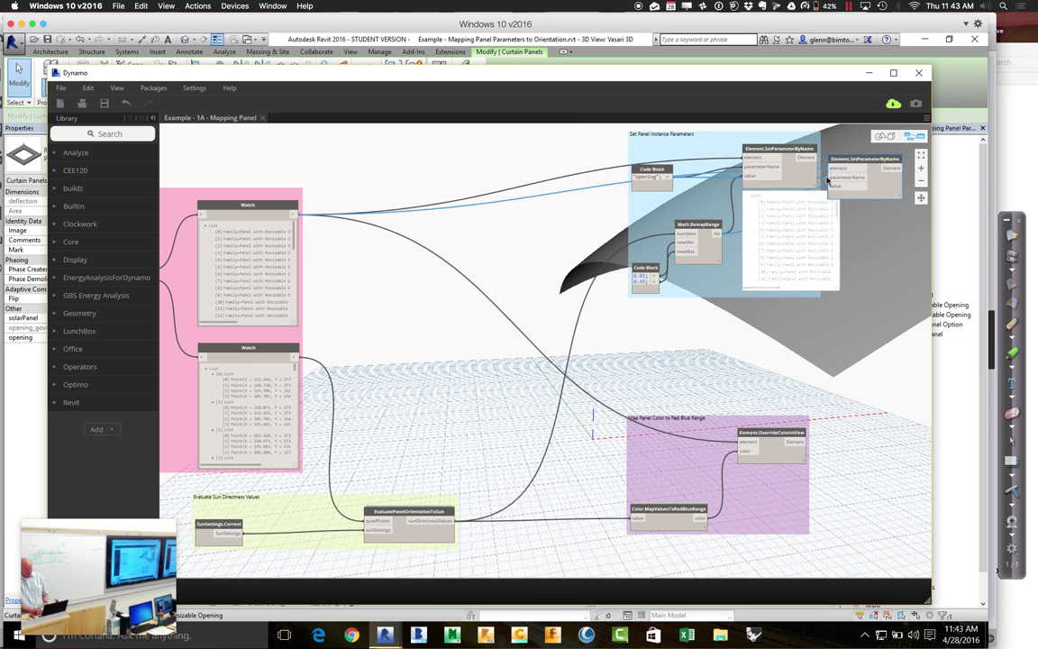
pyautogui.hotkey('ctrl', 'c')
pyautogui.hotkey('ctrl', 'v')
pyautogui.moveTo(814, 203); pyautogui.dragTo(773, 330)
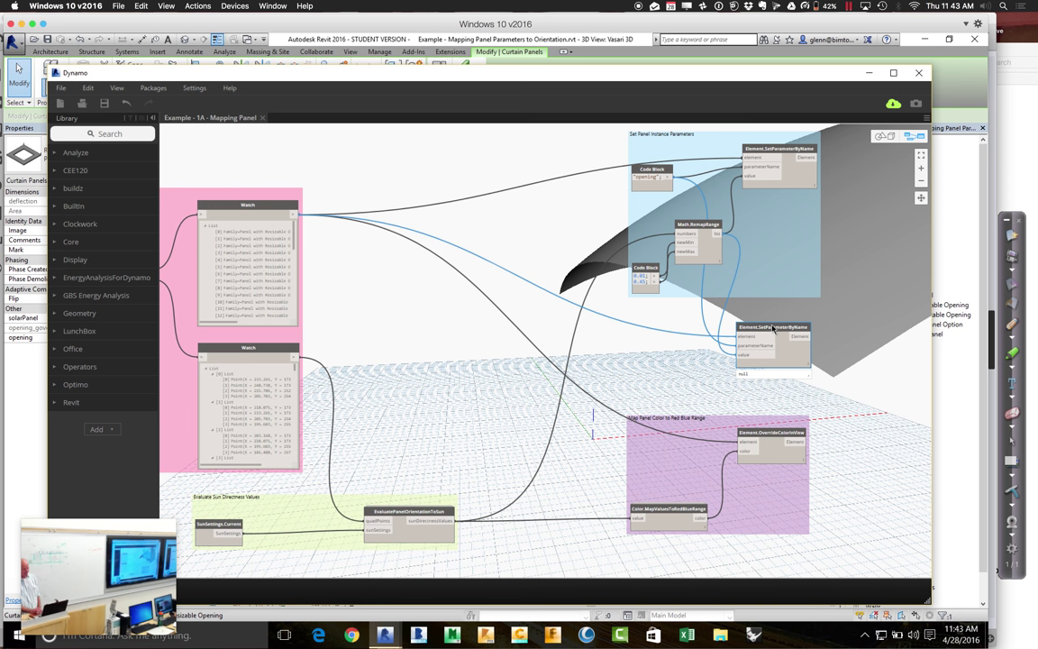
# Add a Code Block containing "solarPanel" and place it just before the duplicated Element.SetParameterByName node.
pyautogui.doubleClick(664, 348)
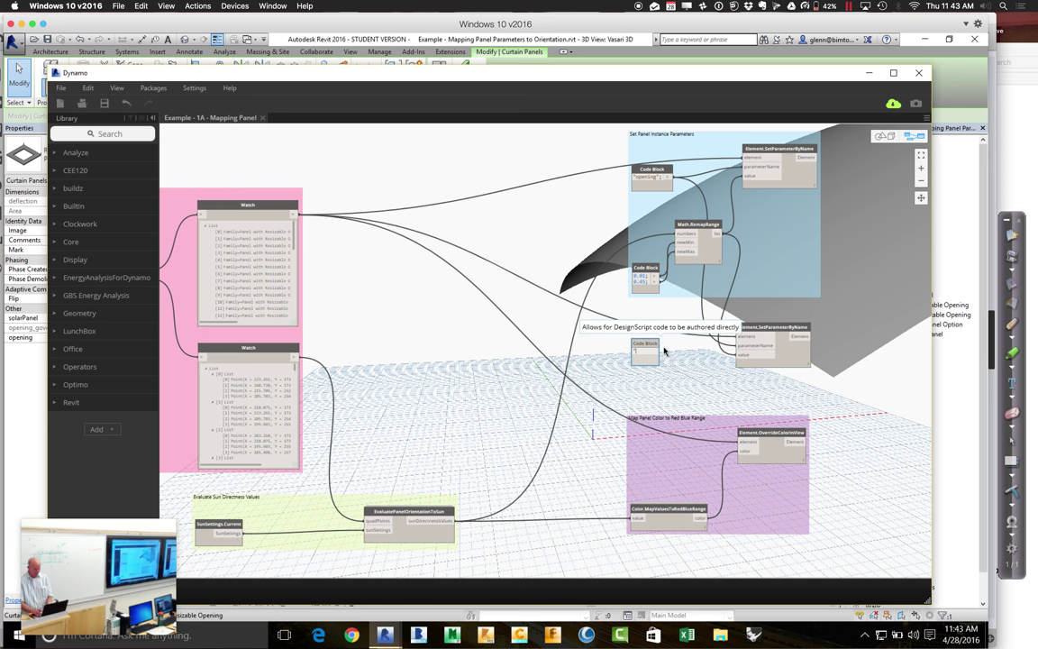
pyautogui.write('"scr')
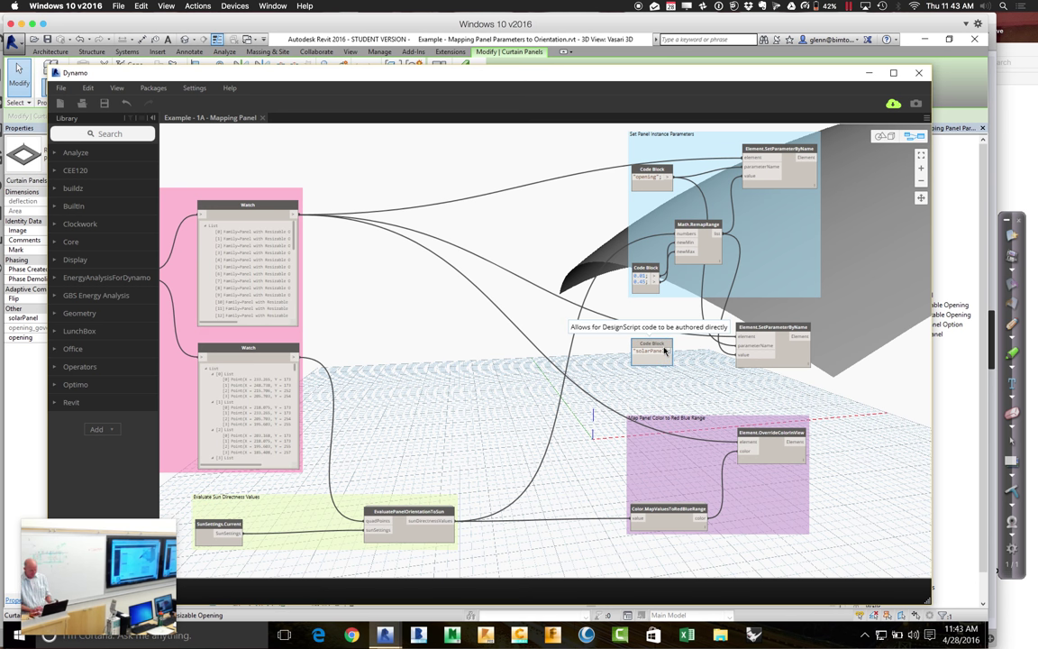
pyautogui.click(670, 385)
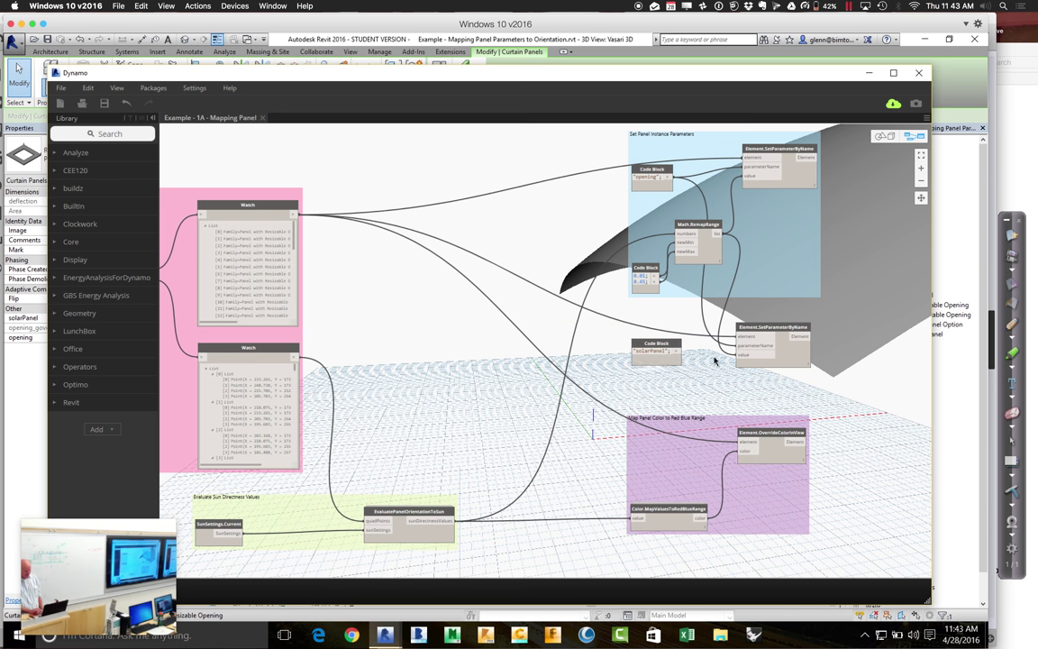
pyautogui.moveTo(672, 348); pyautogui.dragTo(691, 348)
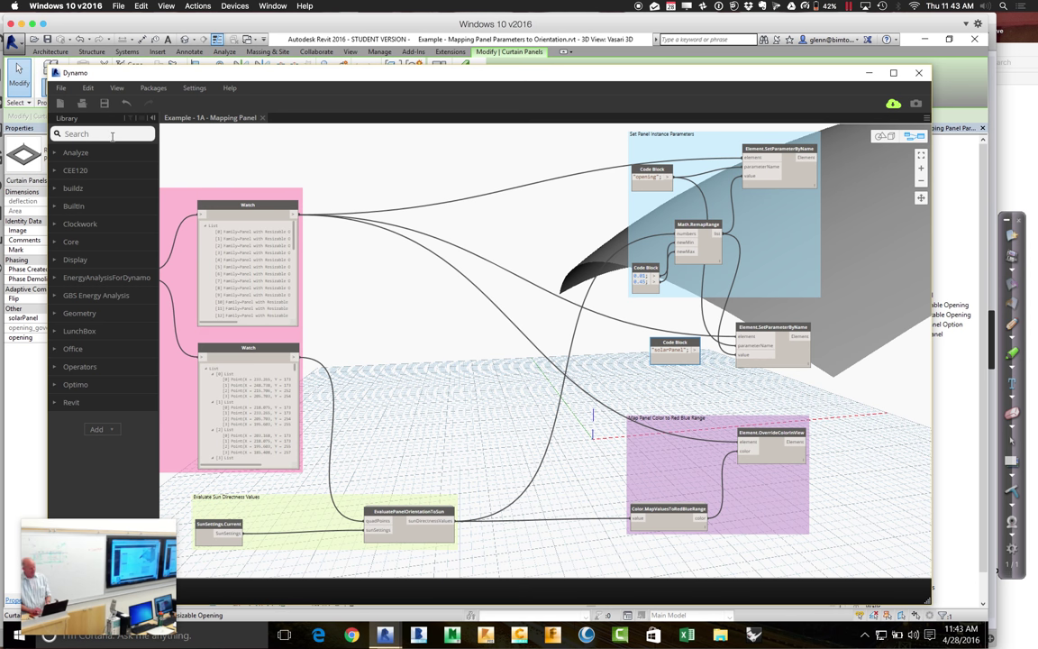
# Find the Boolean node in the library, add one below the "solarPanel" Code Block, and set it to True.
pyautogui.click(112, 136)
pyautogui.write('bool')
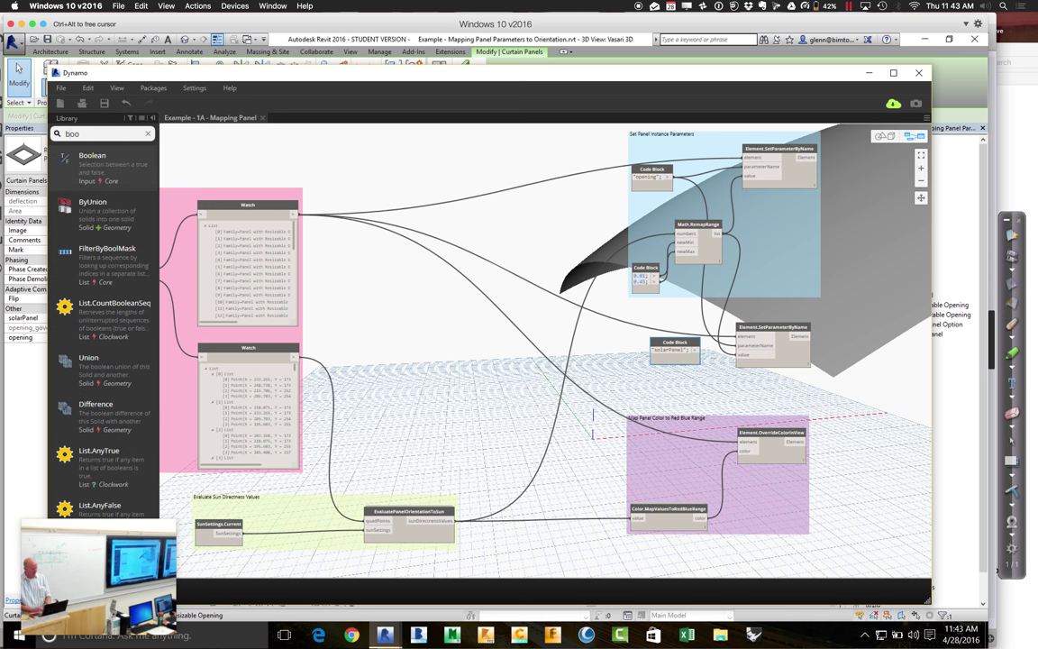
pyautogui.click(92, 160)
pyautogui.click(116, 178)
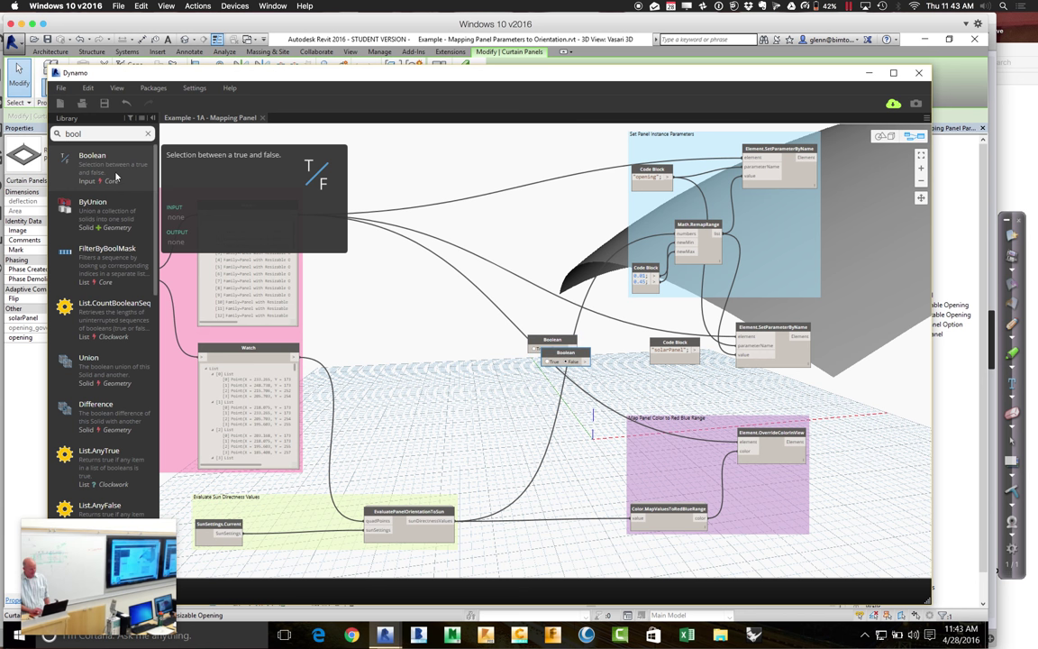
pyautogui.moveTo(566, 355); pyautogui.dragTo(680, 382)
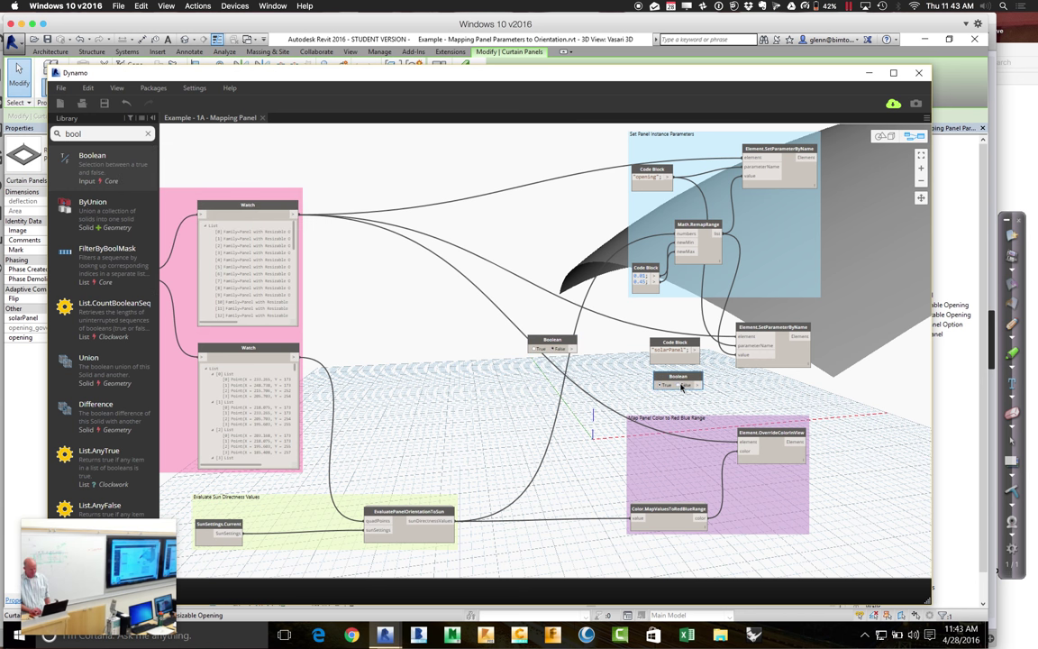
# Connect the Boolean to value and the "solarPanel" Code Block to parameterName on the duplicated Element.SetParameterByName node.
pyautogui.click(740, 354)
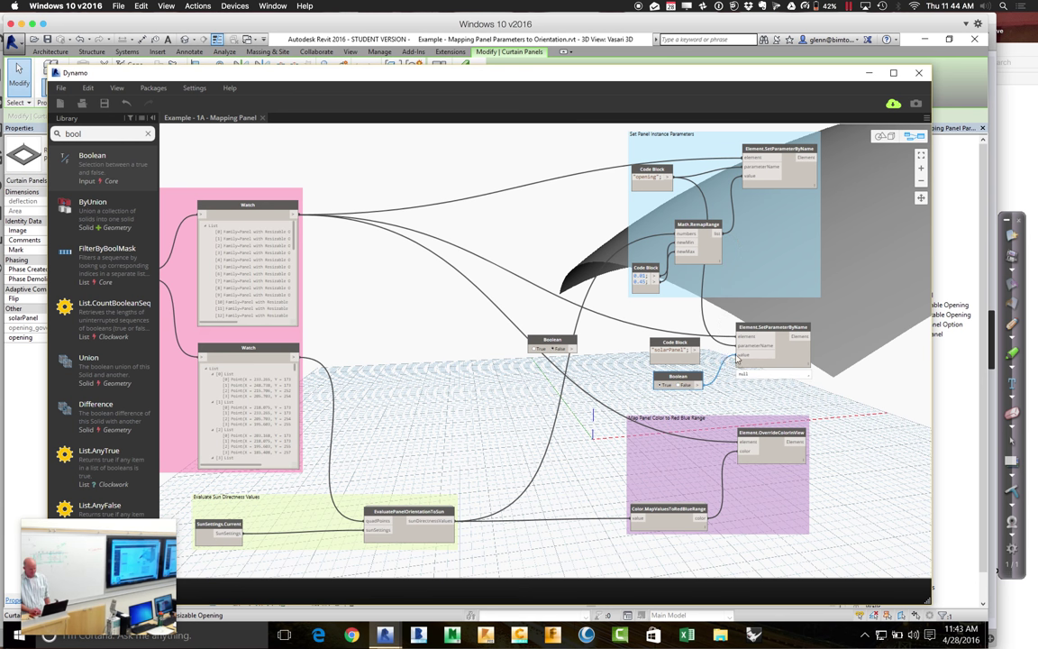
pyautogui.click(697, 350)
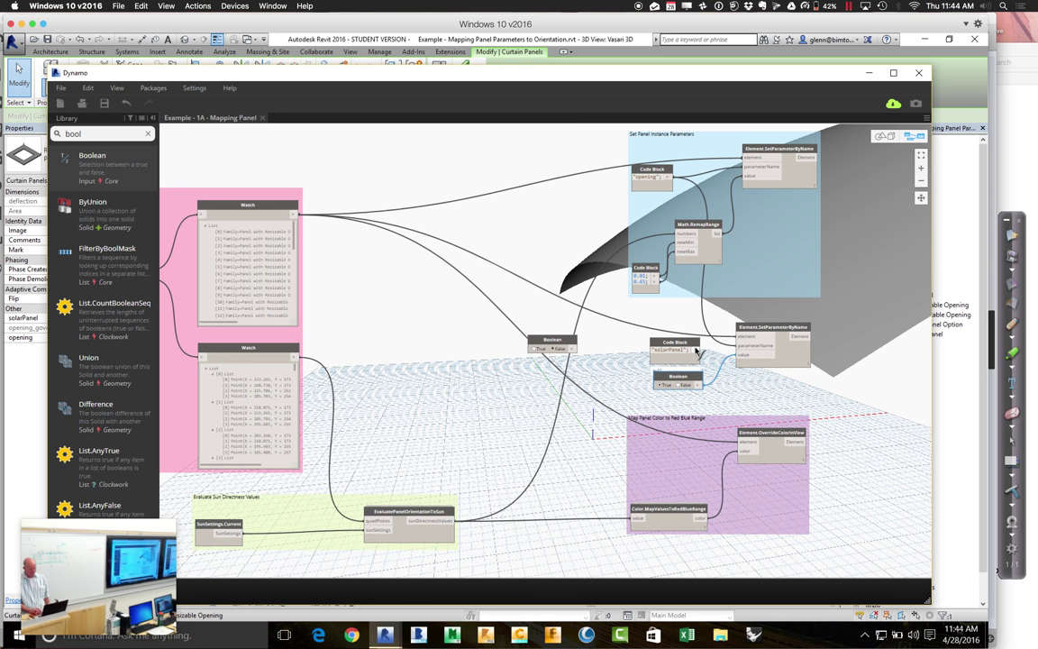
pyautogui.click(741, 346)
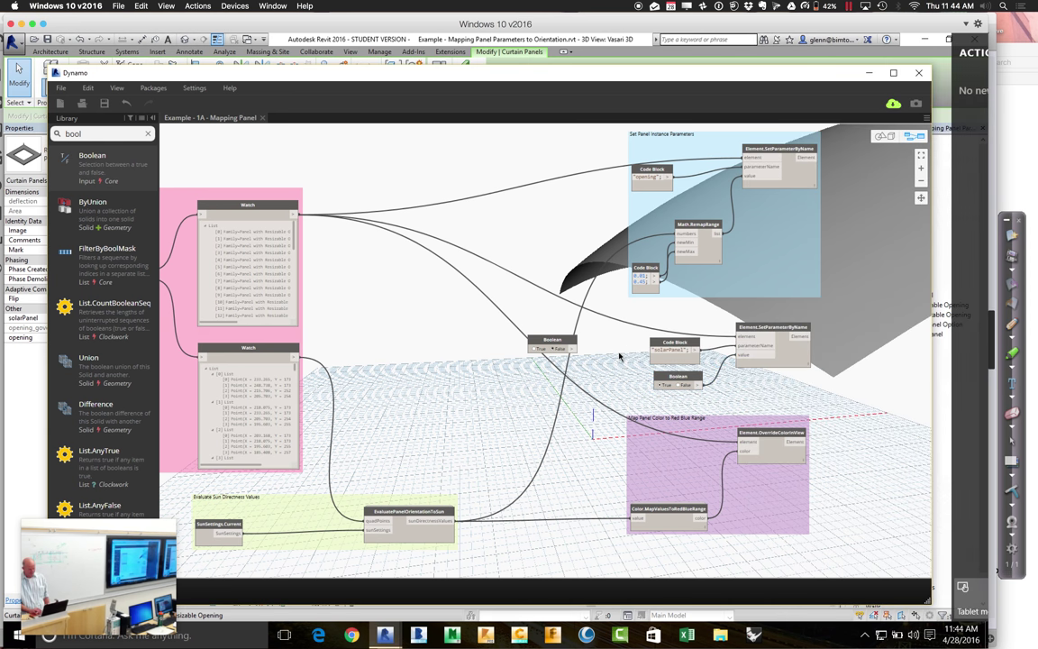
# Remove the surplus unconnected Boolean node and run the graph with the Revit view uncovered.
pyautogui.rightClick(552, 344)
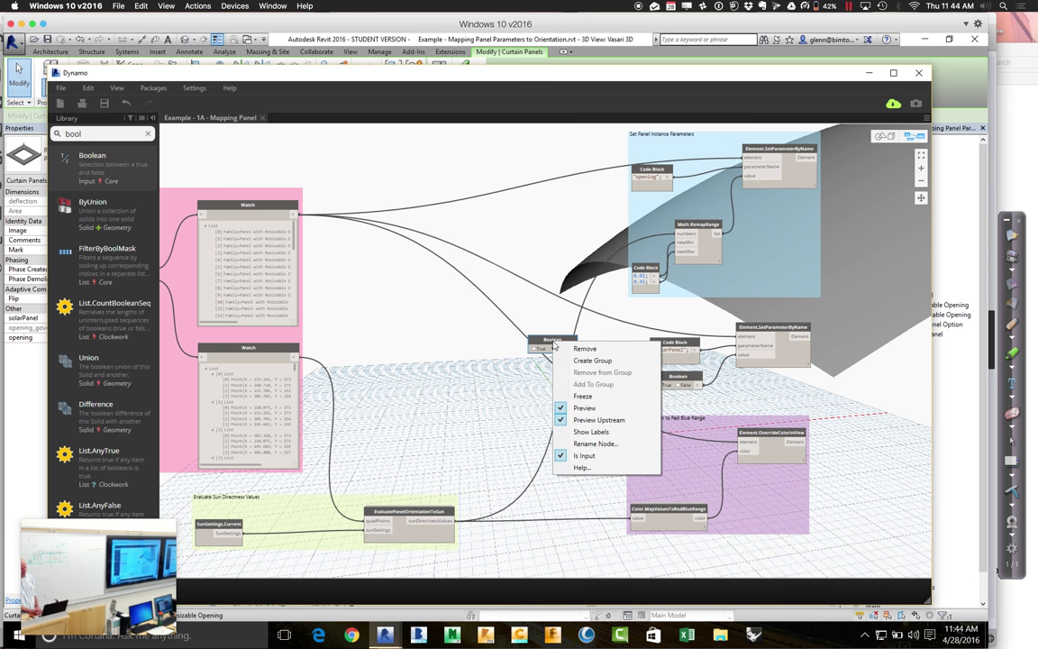
pyautogui.press('Escape')
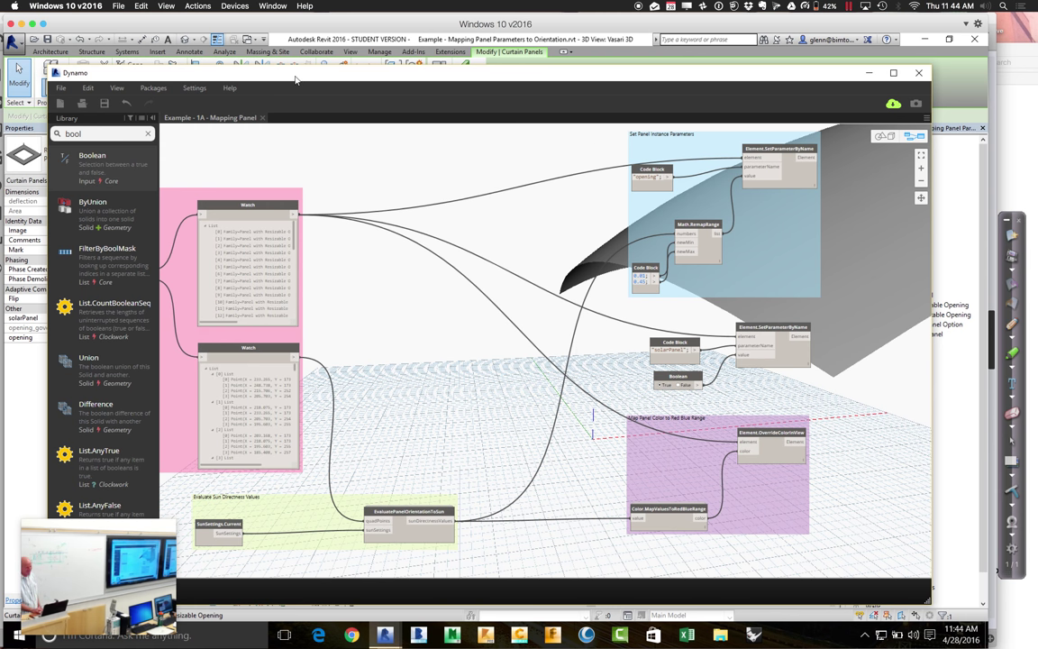
pyautogui.moveTo(294, 76); pyautogui.dragTo(793, 78)
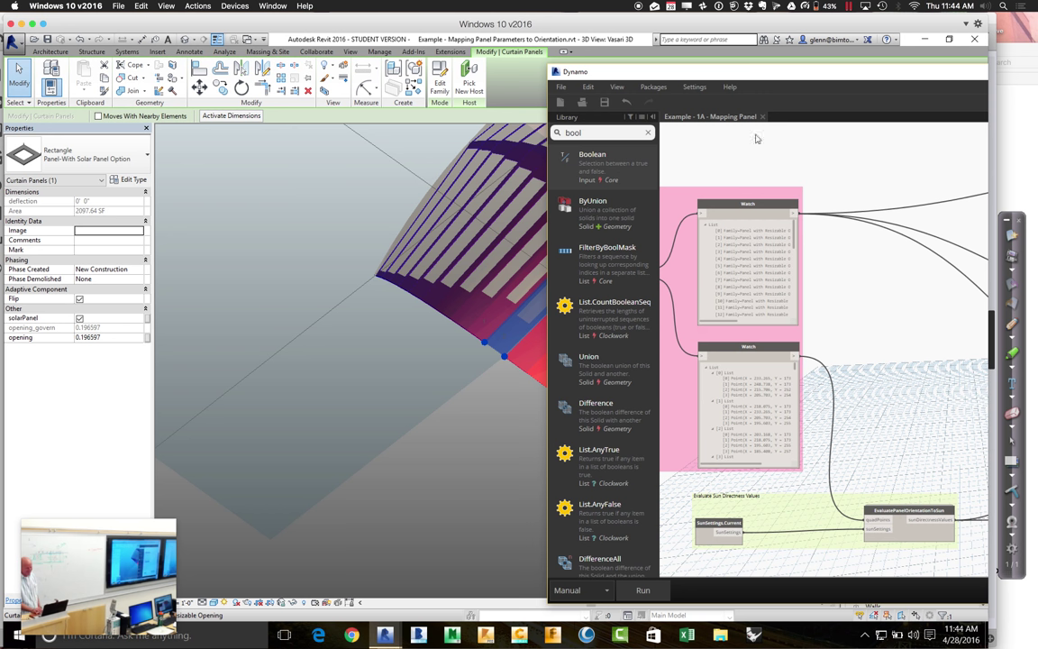
pyautogui.click(642, 591)
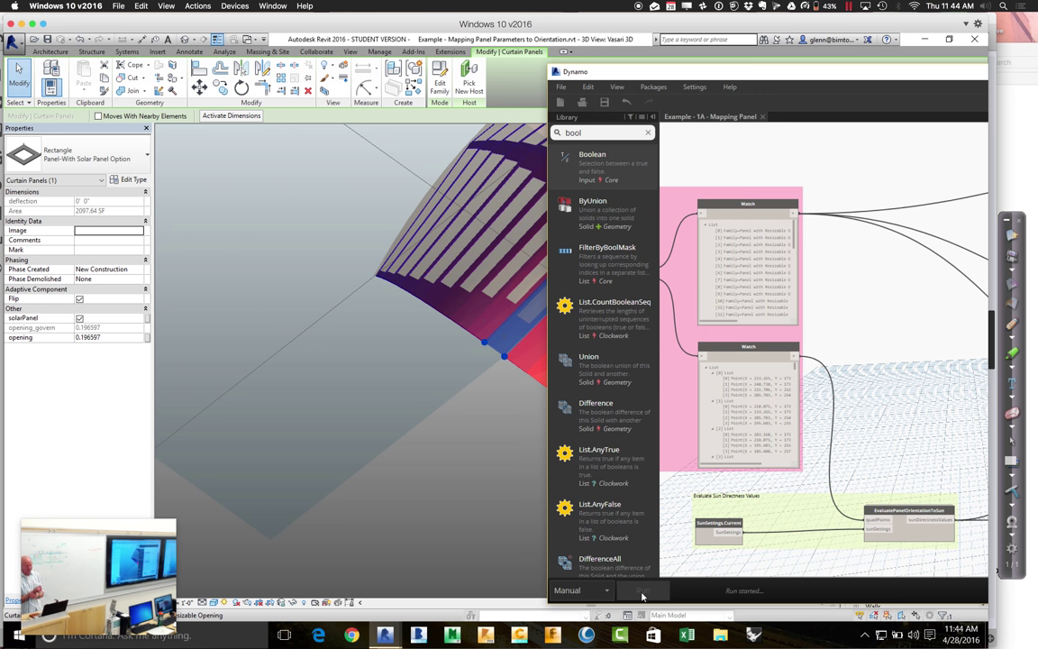
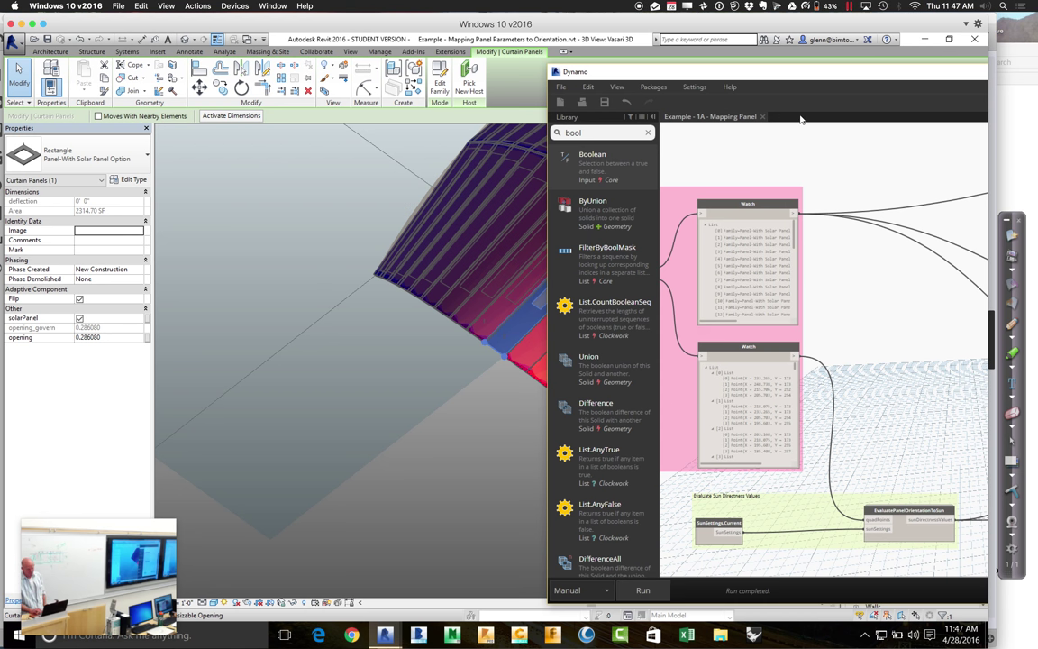
# Open the EvaluatePanelOrientationToSun custom node for editing.
pyautogui.moveTo(792, 79); pyautogui.dragTo(445, 67)
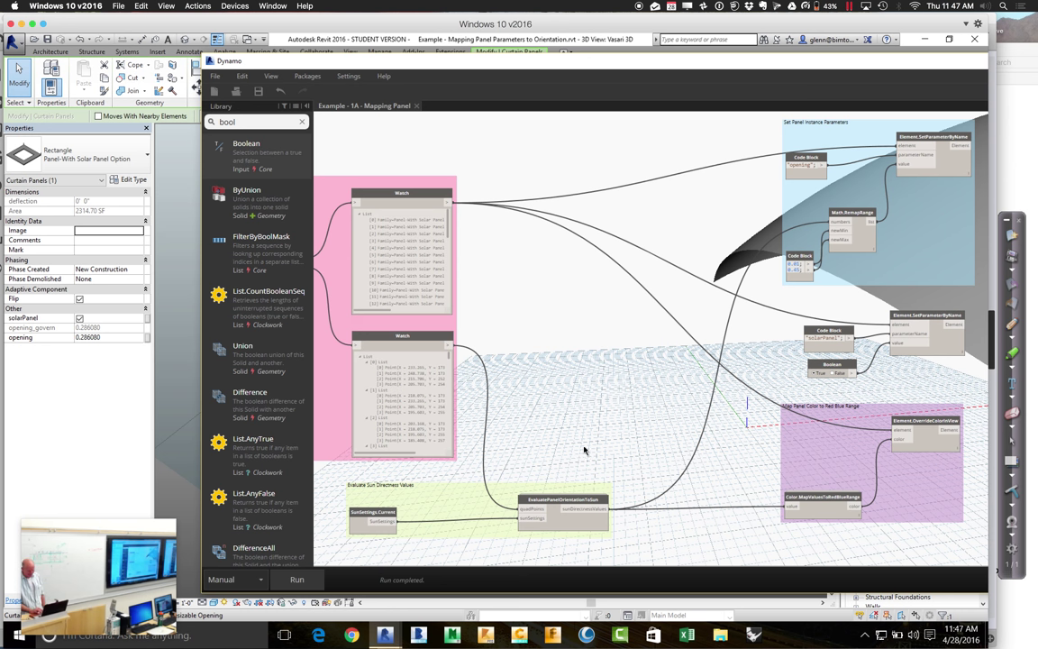
pyautogui.click(563, 503)
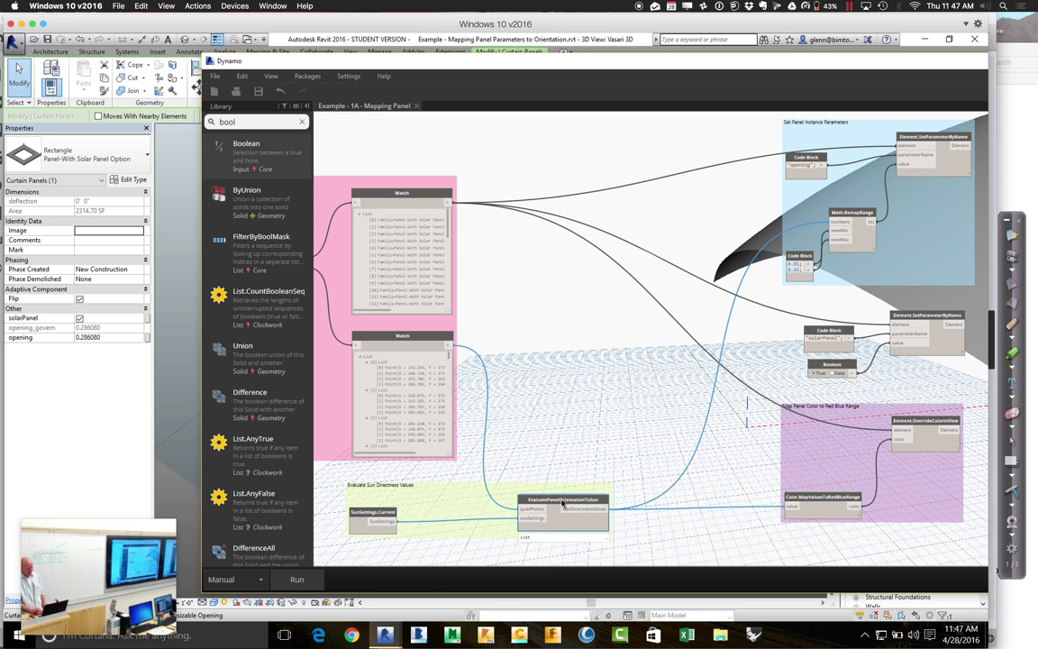
pyautogui.rightClick(563, 503)
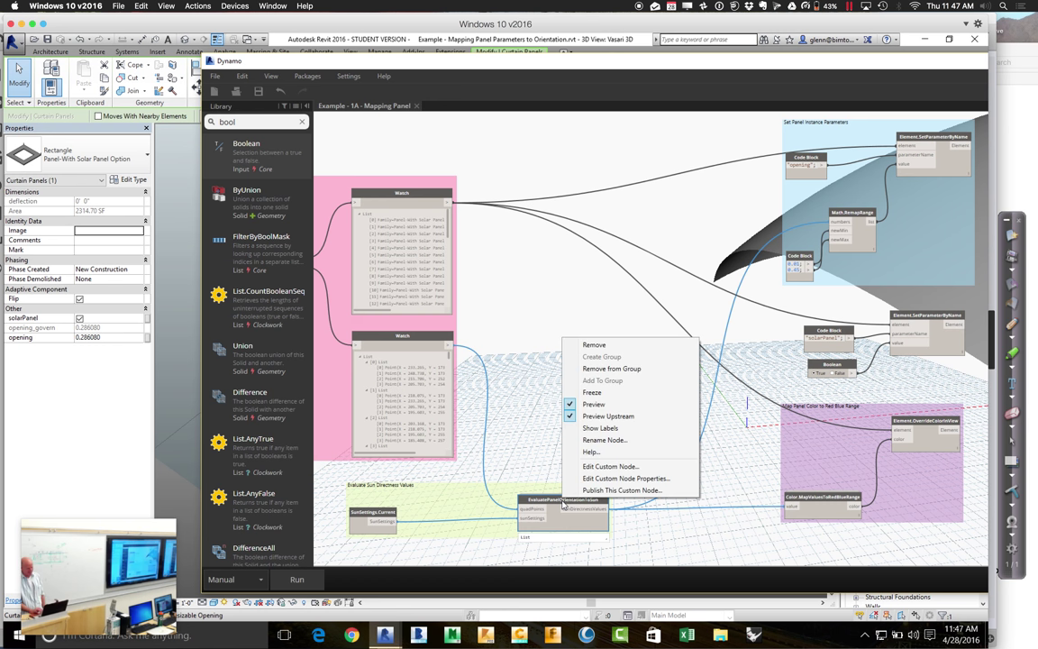
pyautogui.click(609, 467)
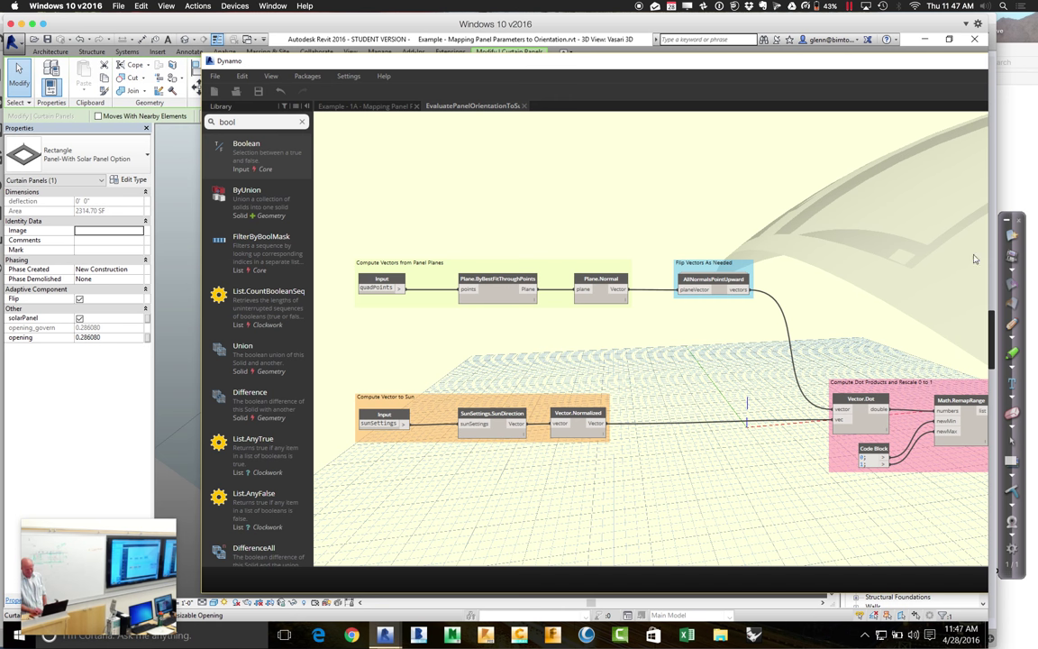
# Find the Output node in the library and add a second one to the custom node's graph, above the dot product group.
pyautogui.moveTo(800, 70); pyautogui.dragTo(664, 68)
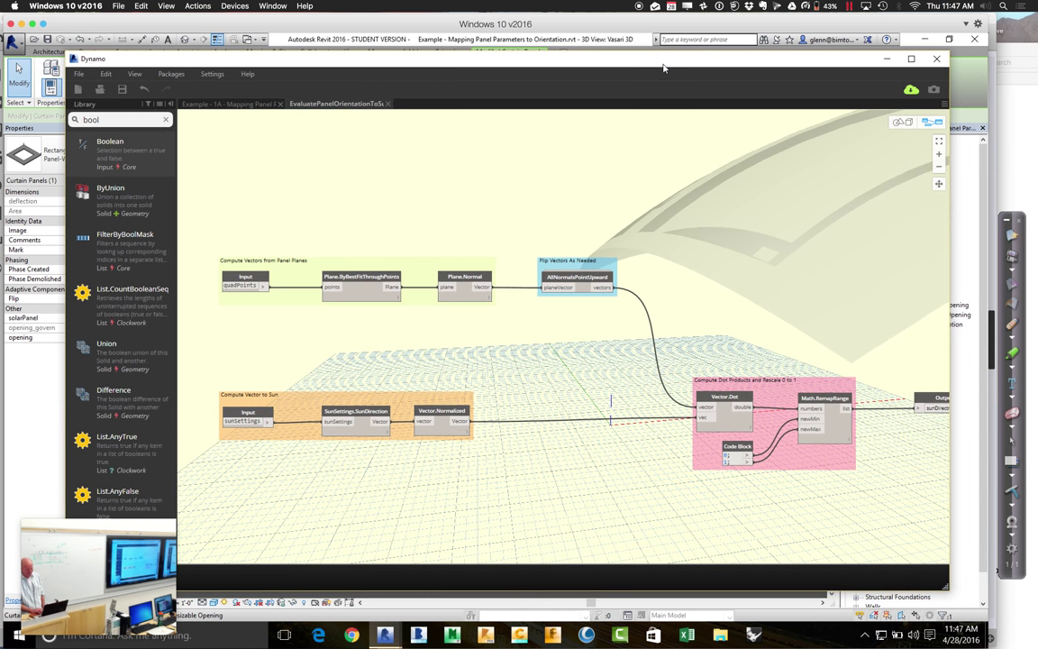
pyautogui.click(939, 183)
pyautogui.moveTo(779, 306); pyautogui.dragTo(674, 309)
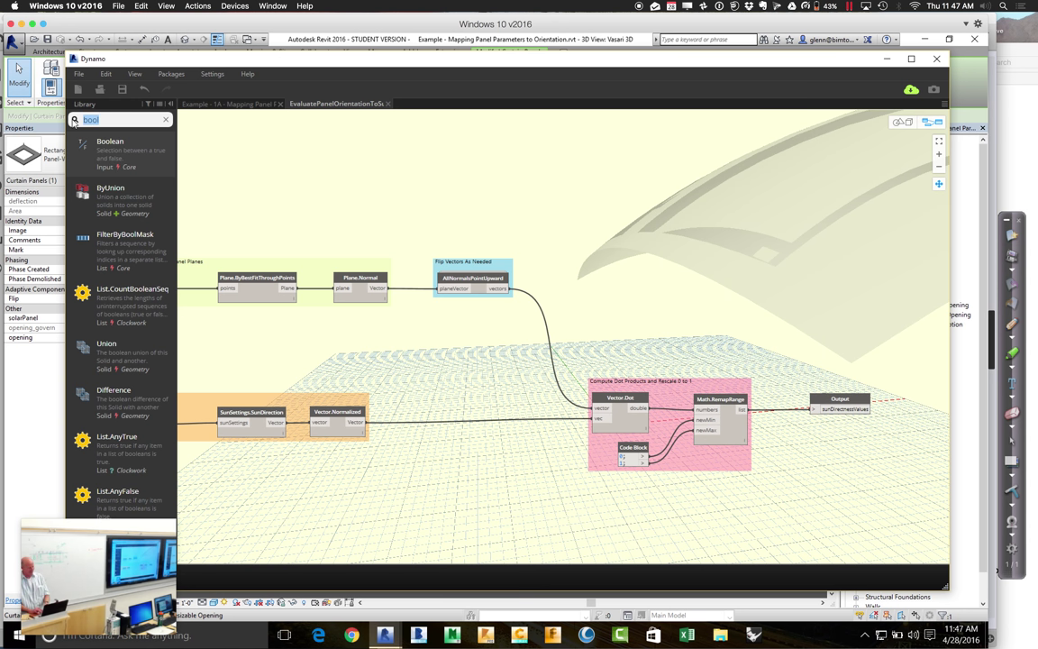
pyautogui.write('output')
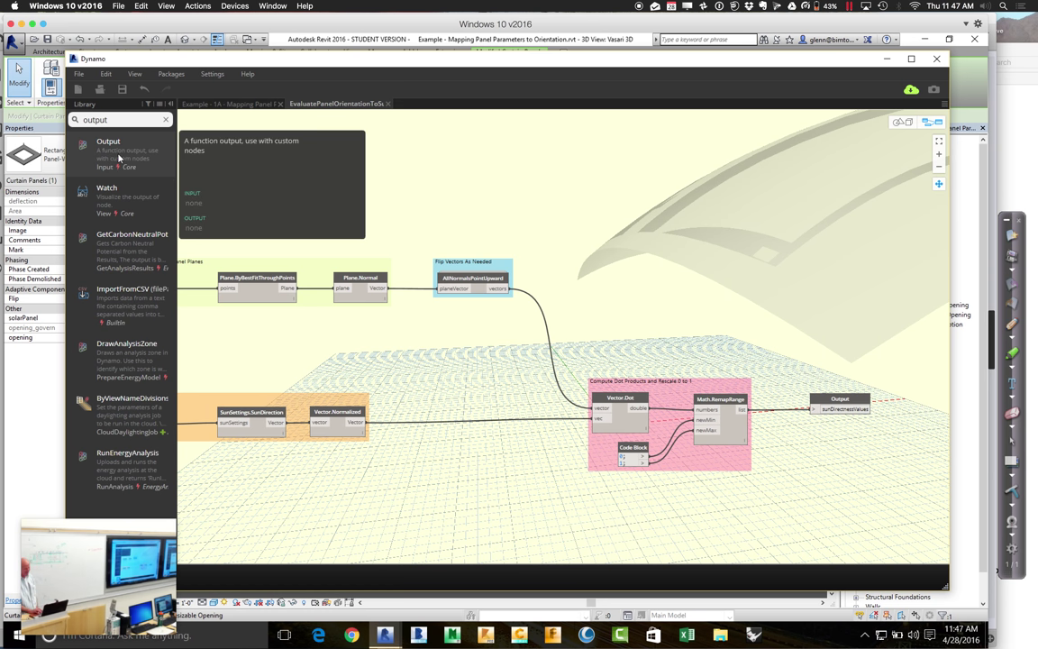
pyautogui.click(118, 158)
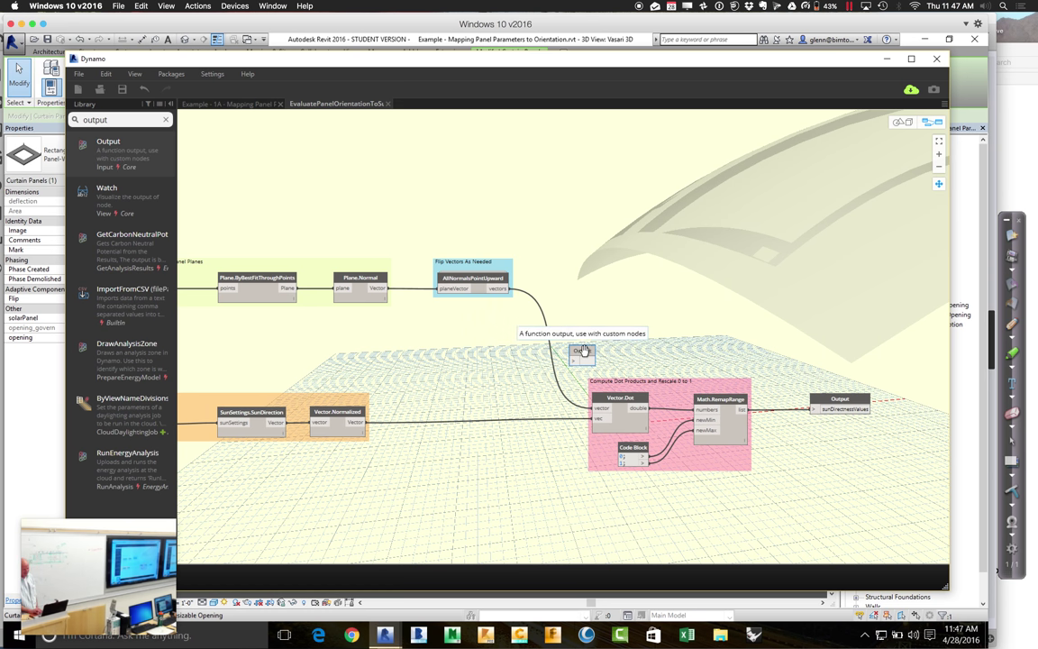
pyautogui.moveTo(582, 352)
pyautogui.mouseDown(button='middle')
pyautogui.moveTo(736, 322)
pyautogui.moveTo(587, 345)
pyautogui.mouseUp(button='middle')
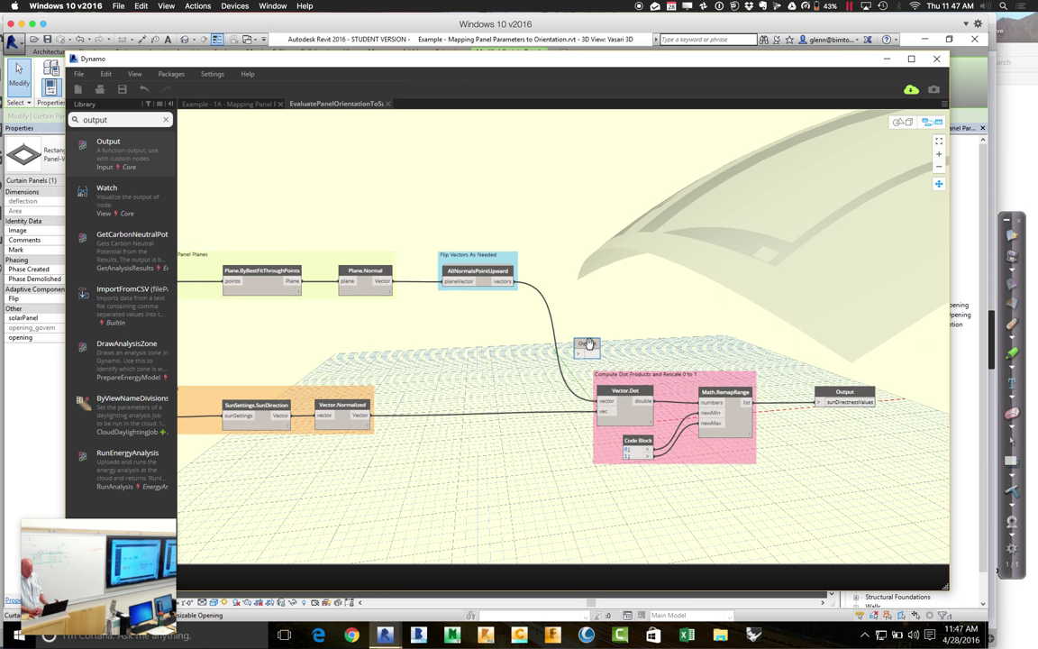
# Place the new Output node near the existing one and connect Vector.Dot's double output to it.
pyautogui.moveTo(587, 345); pyautogui.dragTo(861, 297)
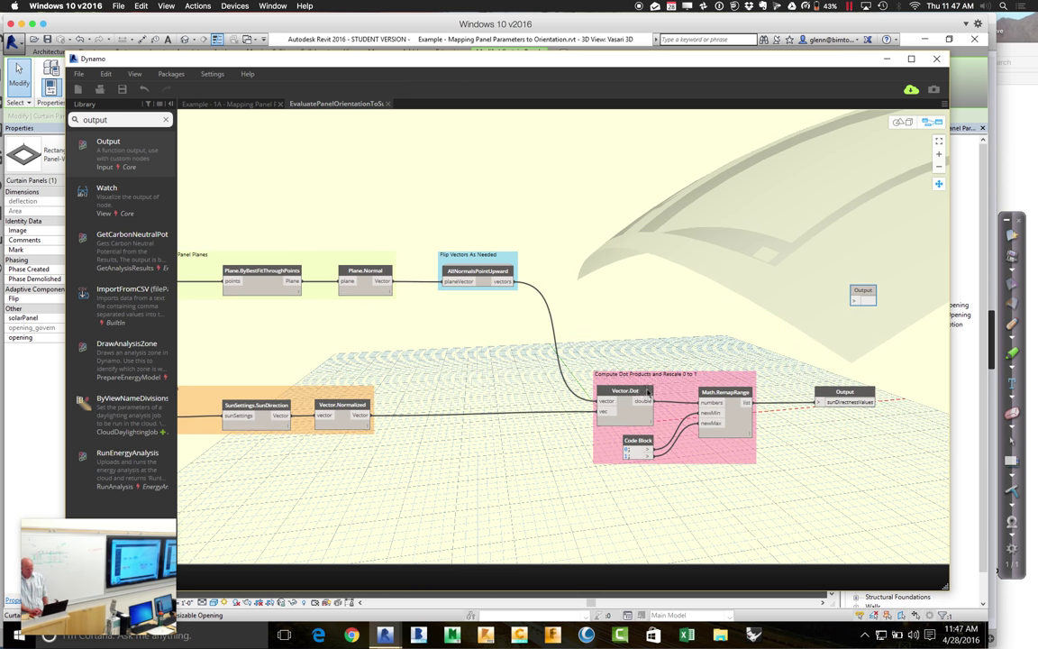
pyautogui.click(649, 399)
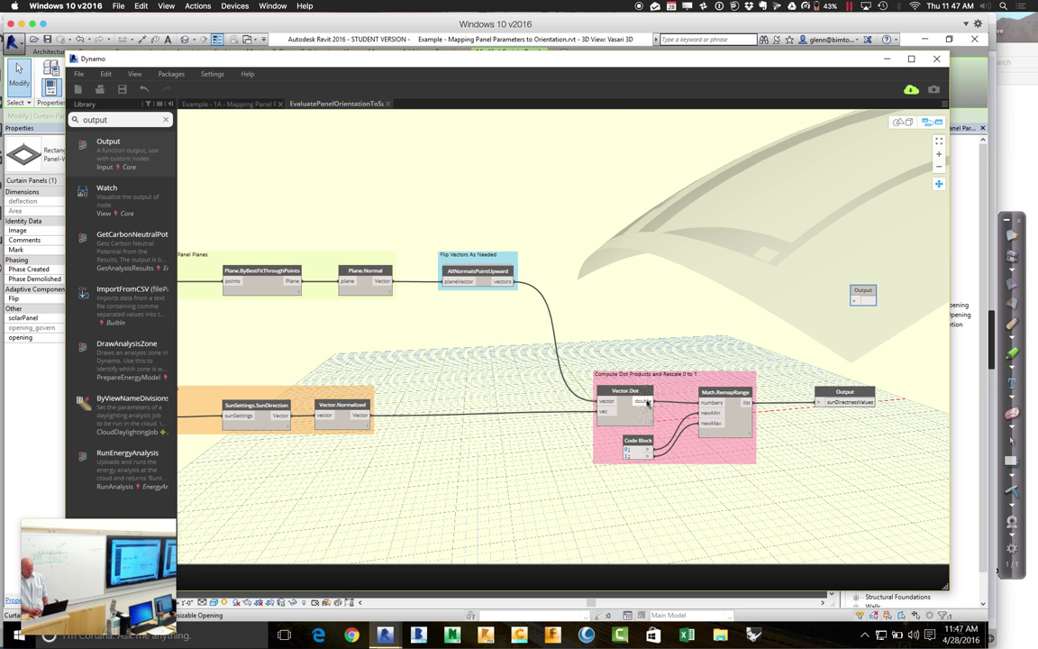
pyautogui.click(853, 303)
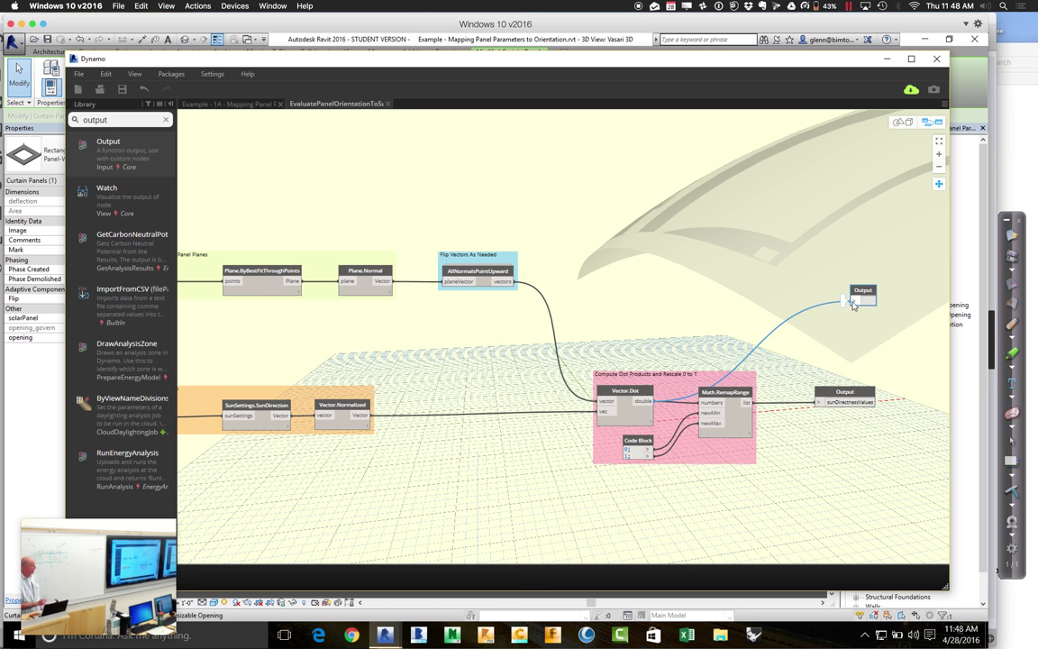
pyautogui.click(853, 303)
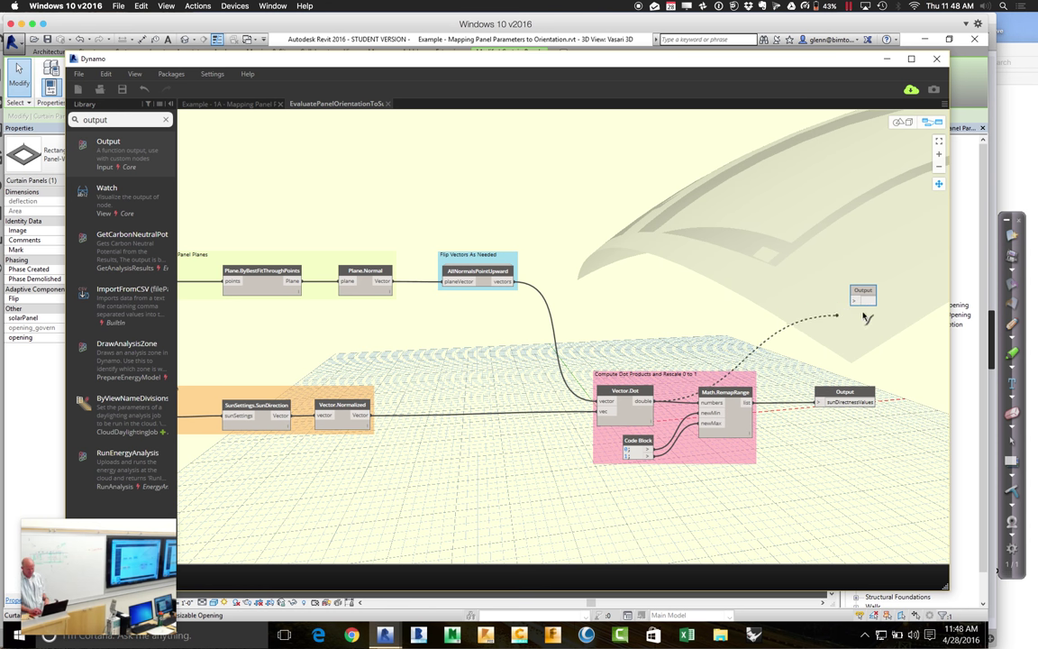
pyautogui.click(853, 302)
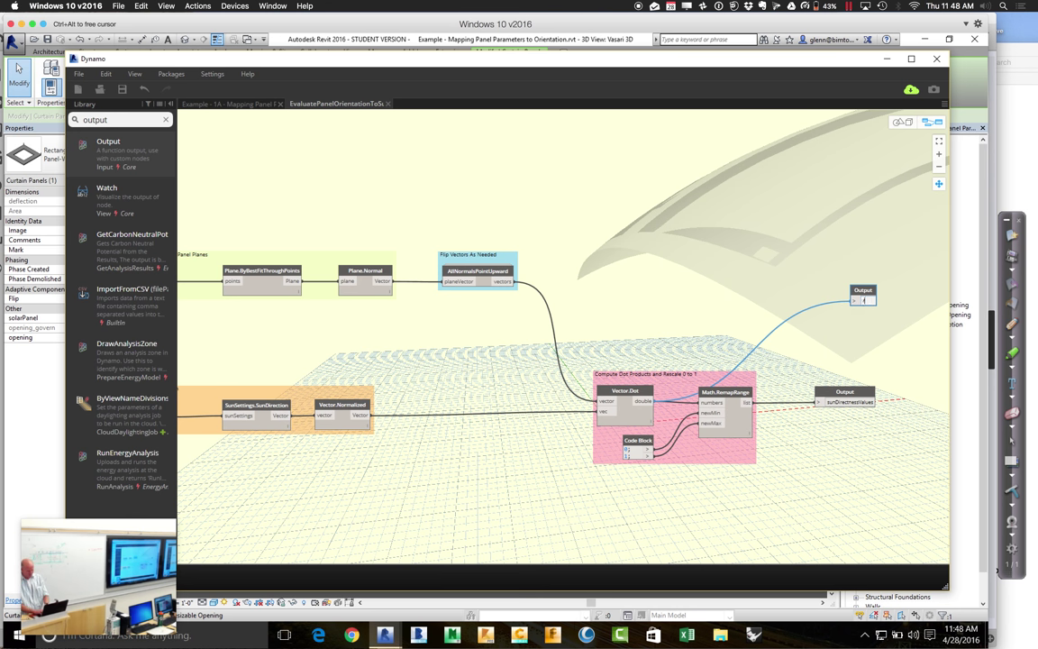
# Name the new output rawDirectnessValues and line its node up above the sunDirectnessValues output.
pyautogui.write('irectness')
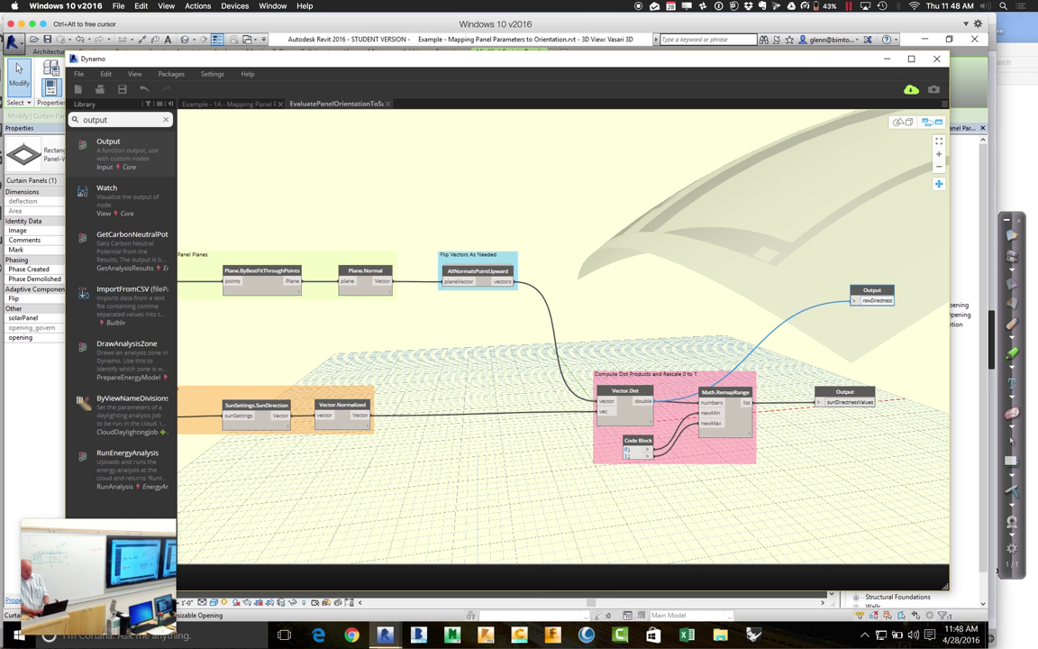
pyautogui.write('Values')
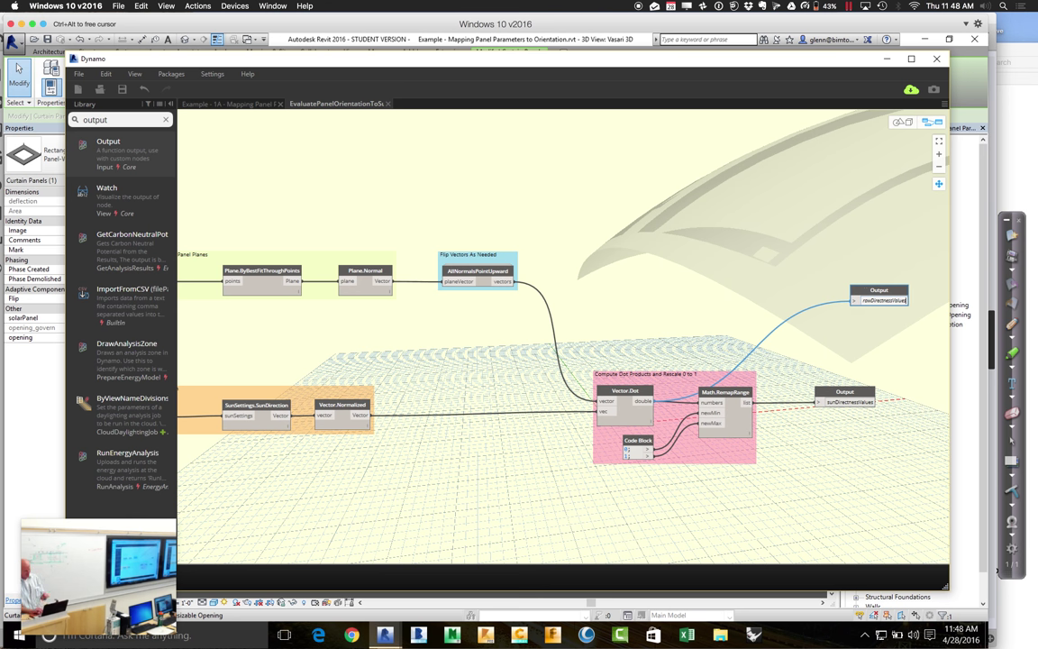
pyautogui.click(878, 355)
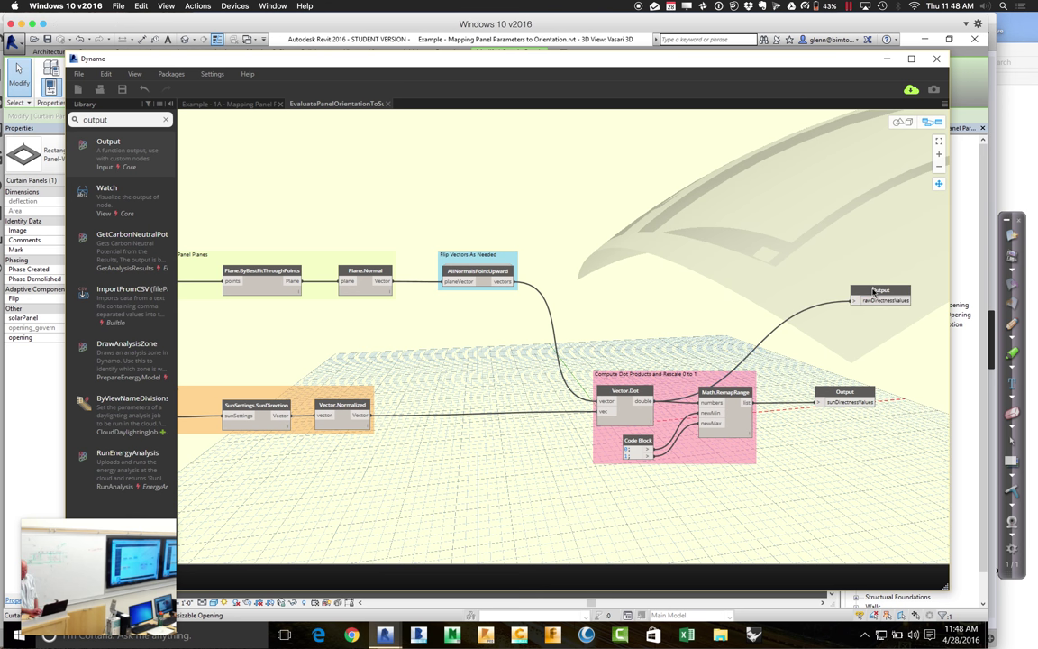
pyautogui.moveTo(873, 291); pyautogui.dragTo(835, 286)
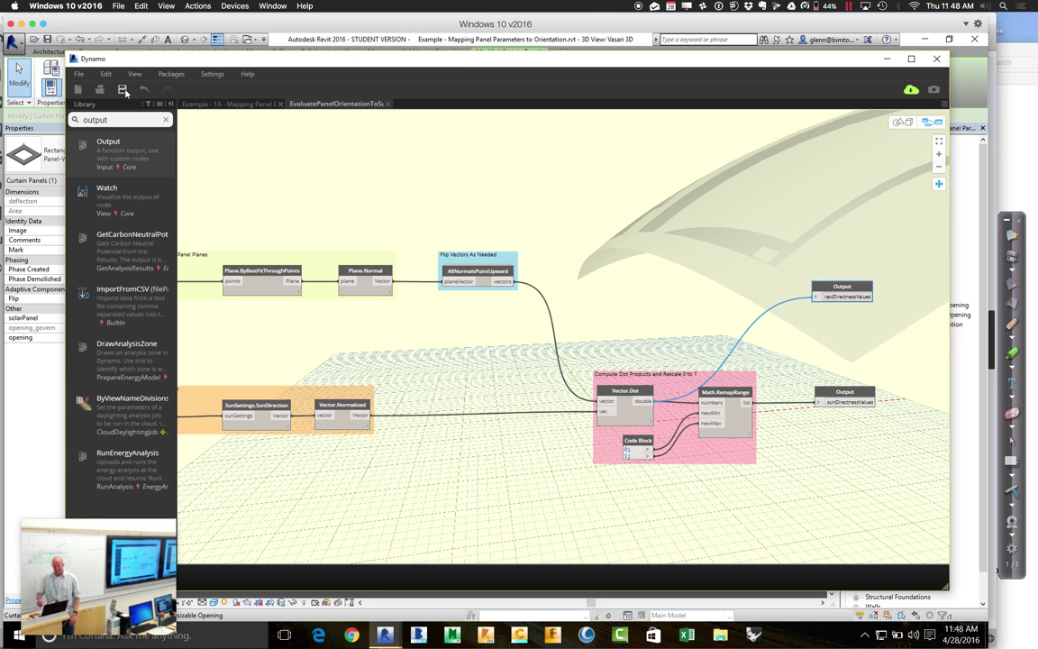
# Return to the Example - 1A - Mapping Panel graph and clear the library search.
pyautogui.click(218, 105)
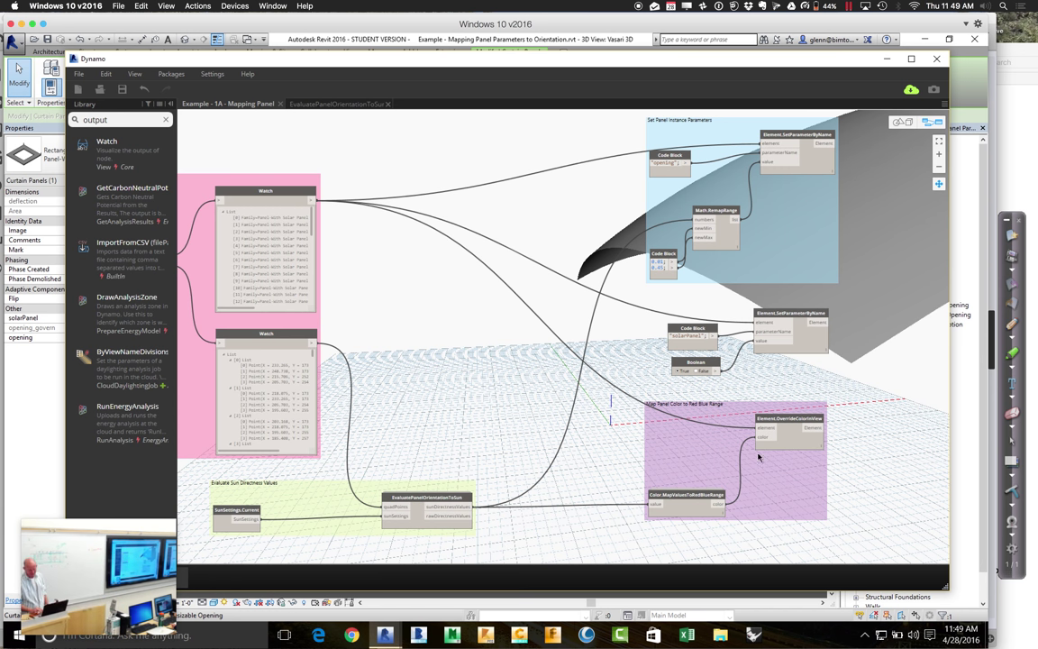
pyautogui.click(940, 183)
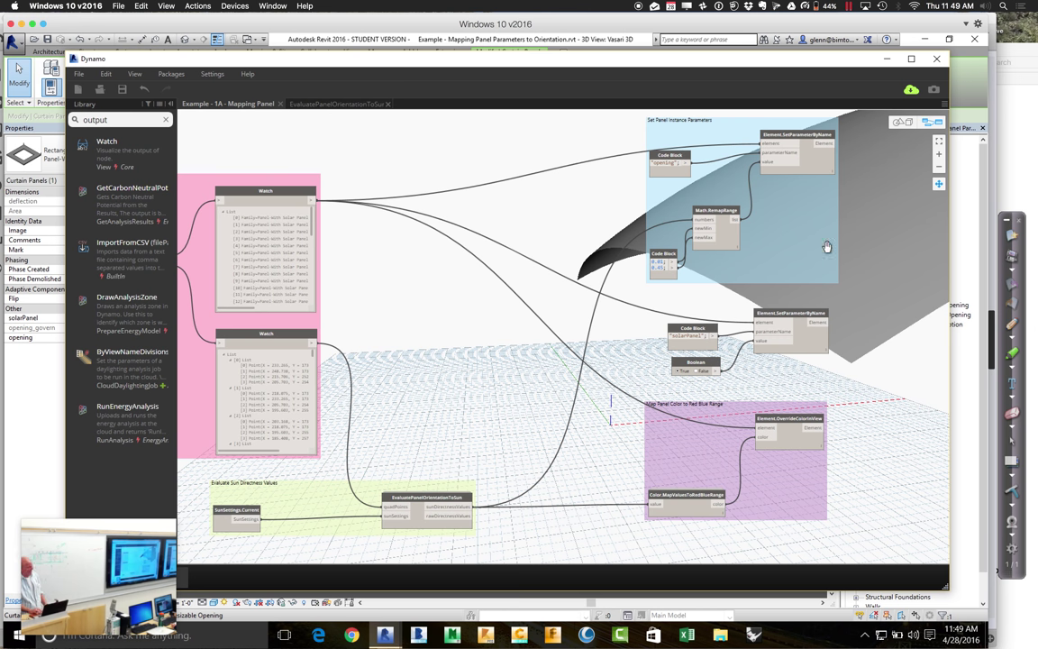
pyautogui.moveTo(601, 317); pyautogui.dragTo(603, 264)
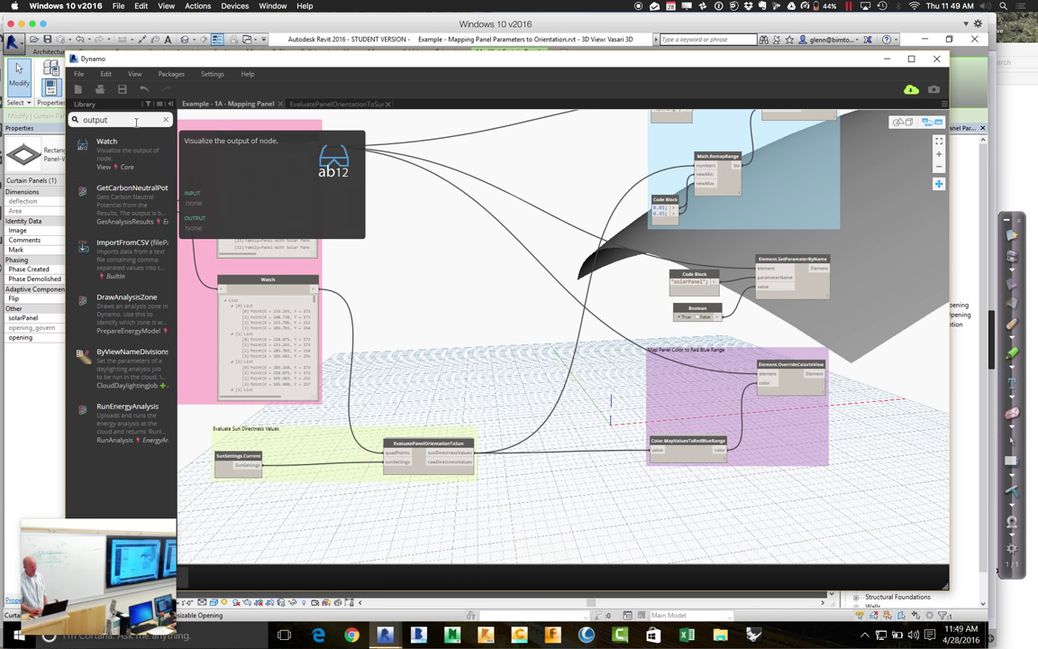
pyautogui.doubleClick(136, 121)
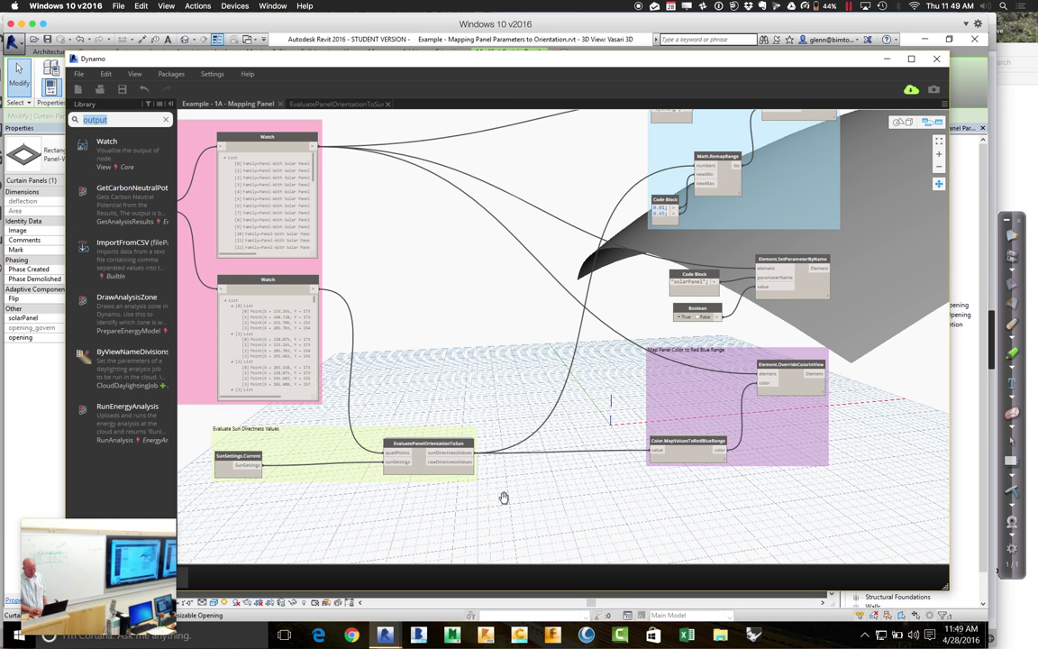
pyautogui.click(539, 507)
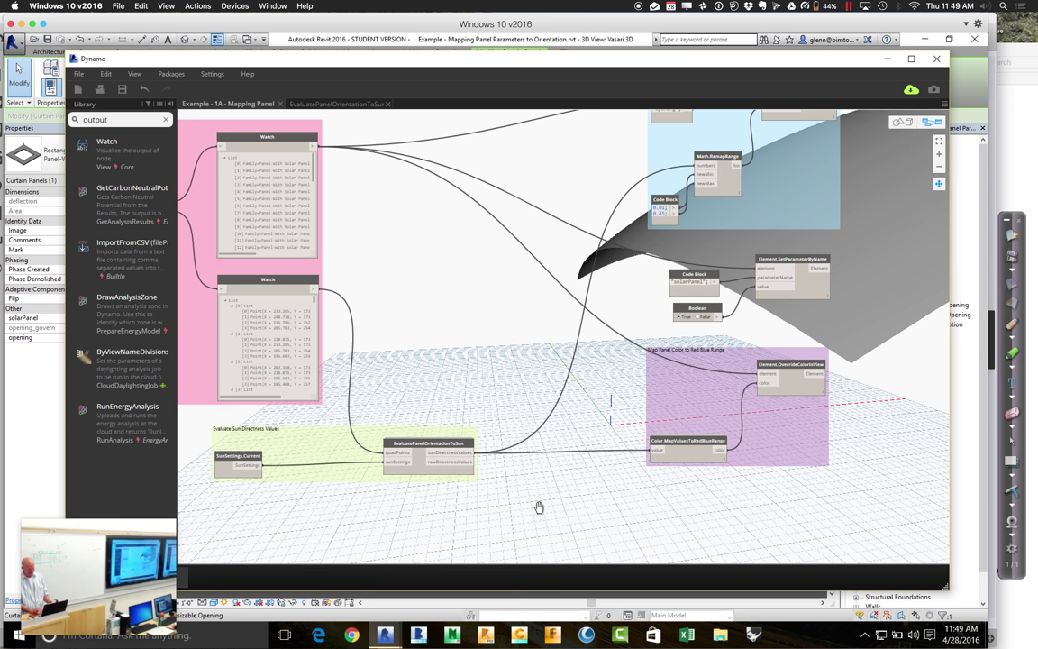
pyautogui.click(165, 118)
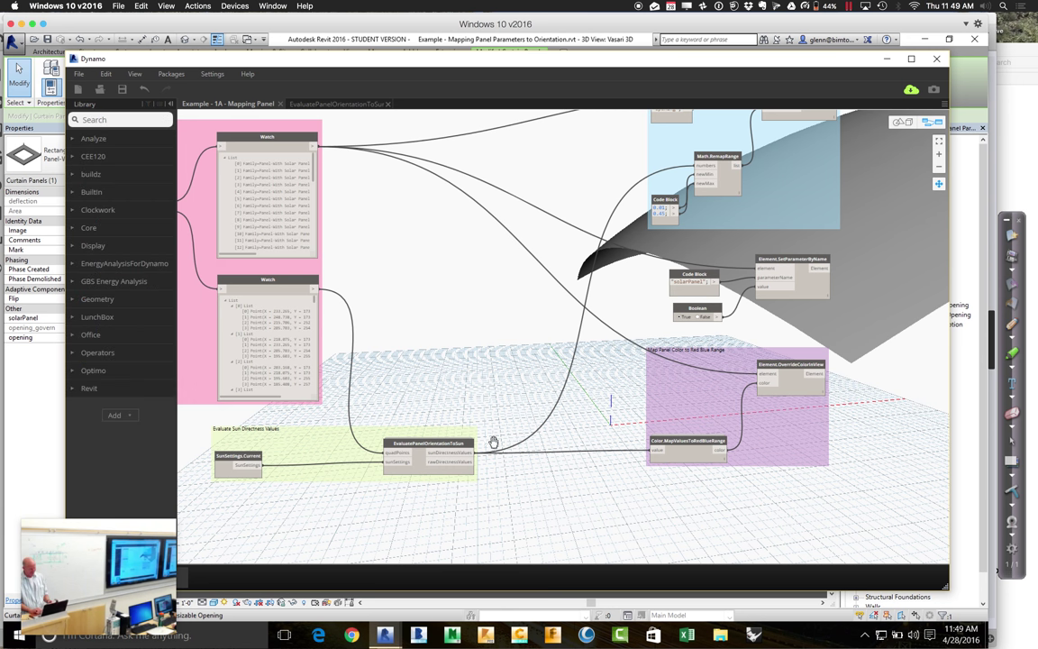
pyautogui.click(538, 508)
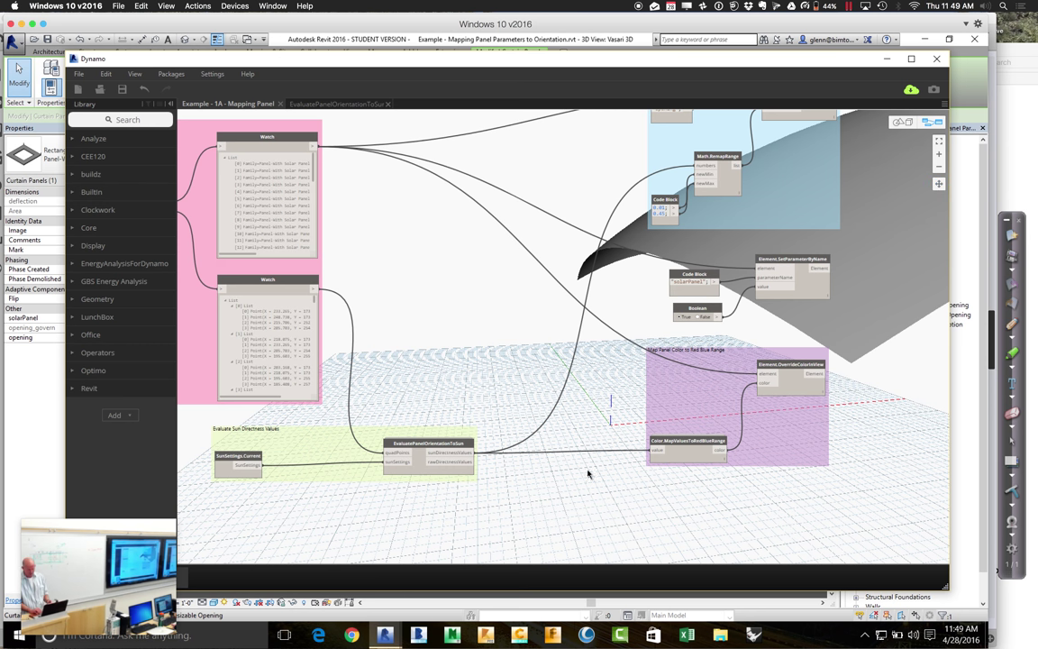
# Add a Code Block below the EvaluatePanelOrientationToSun node containing "rawDirectnessValue > 0.80;".
pyautogui.doubleClick(555, 508)
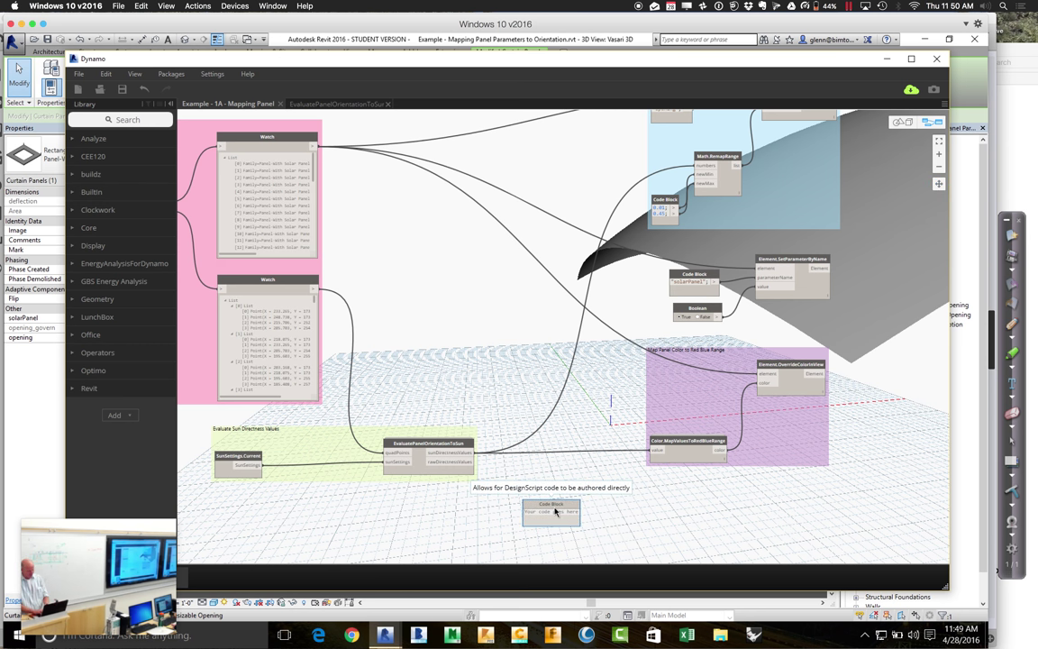
pyautogui.write('Flatten')
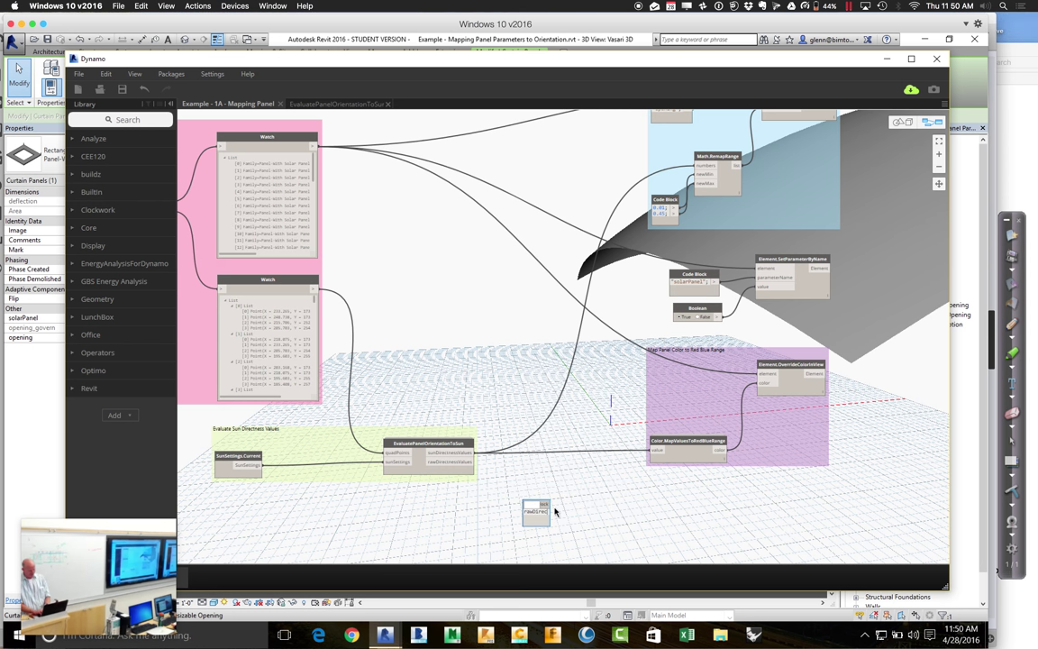
pyautogui.write('Value')
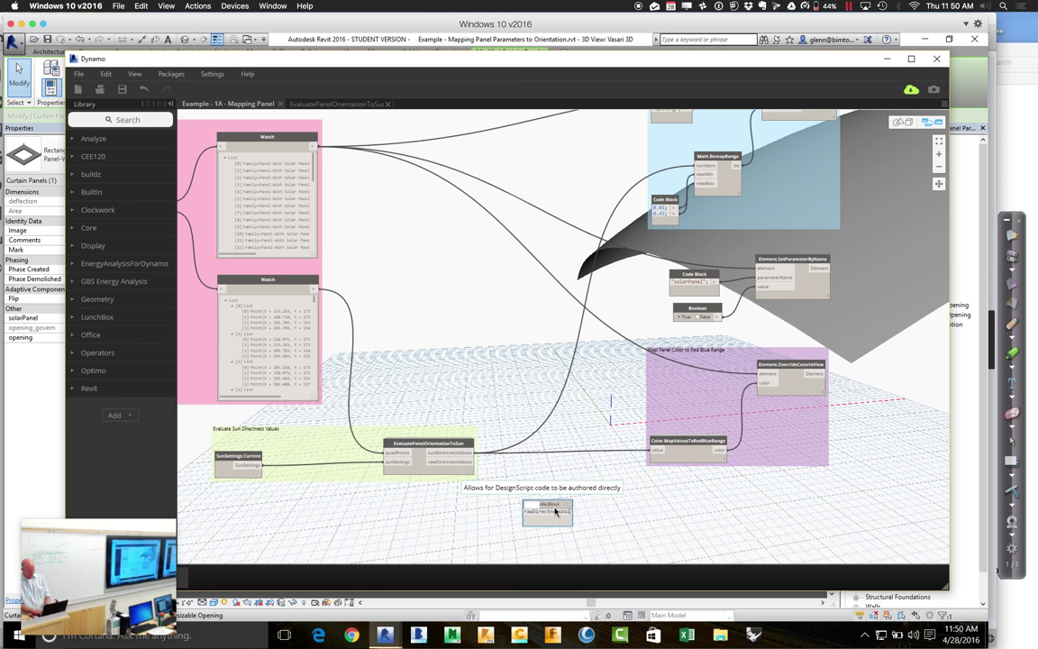
pyautogui.write(';')
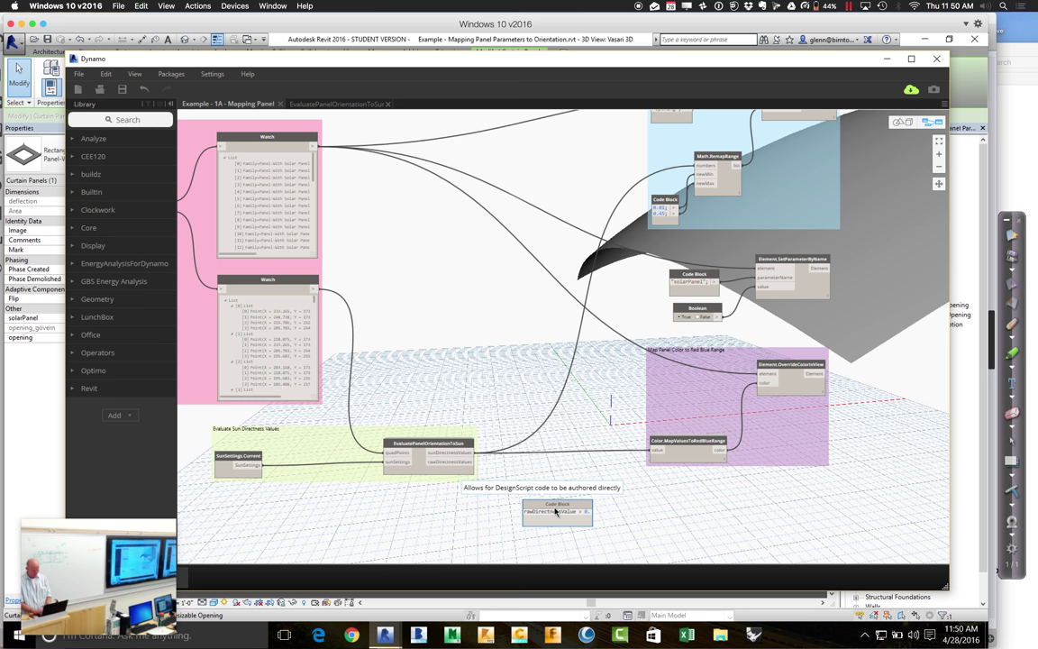
pyautogui.write('08;')
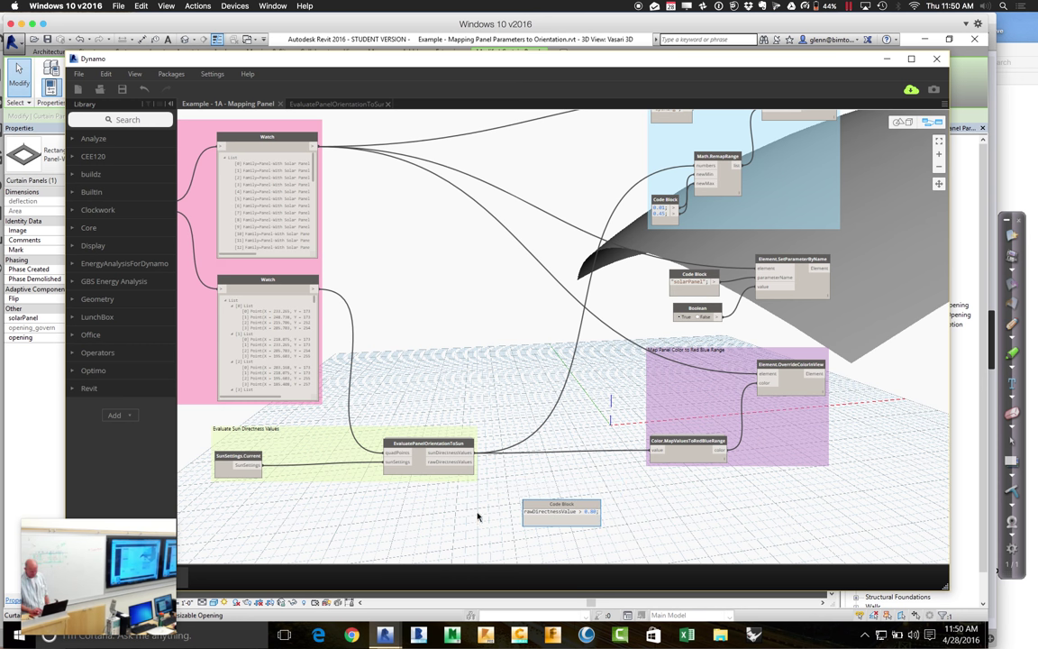
pyautogui.click(473, 517)
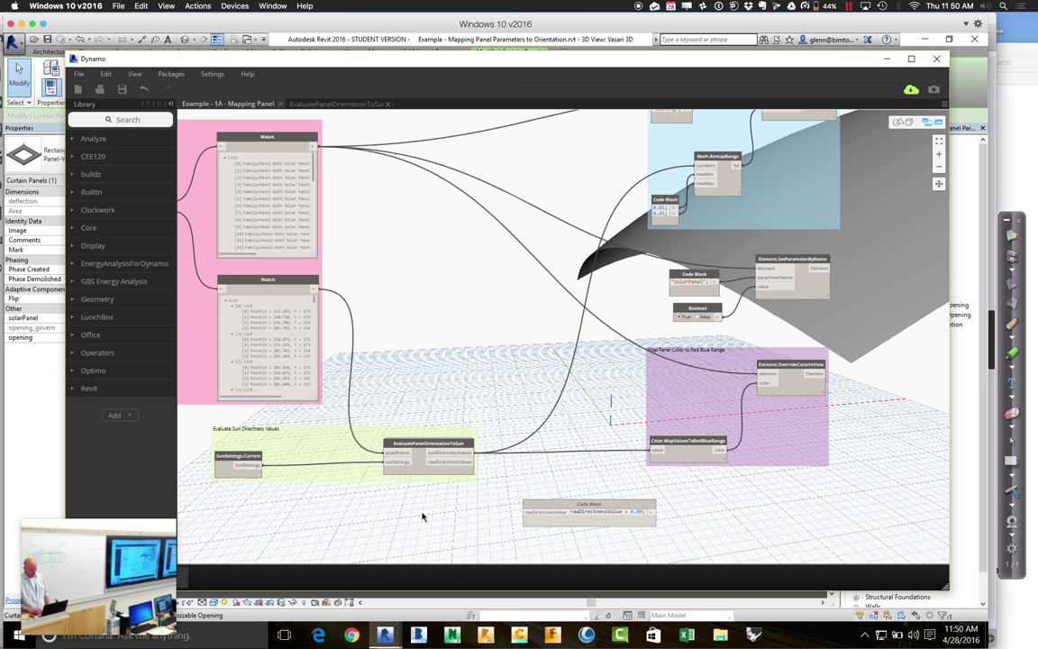
# Add a Number Slider from the library beside the new Code Block and remove the surplus duplicate slider.
pyautogui.click(139, 117)
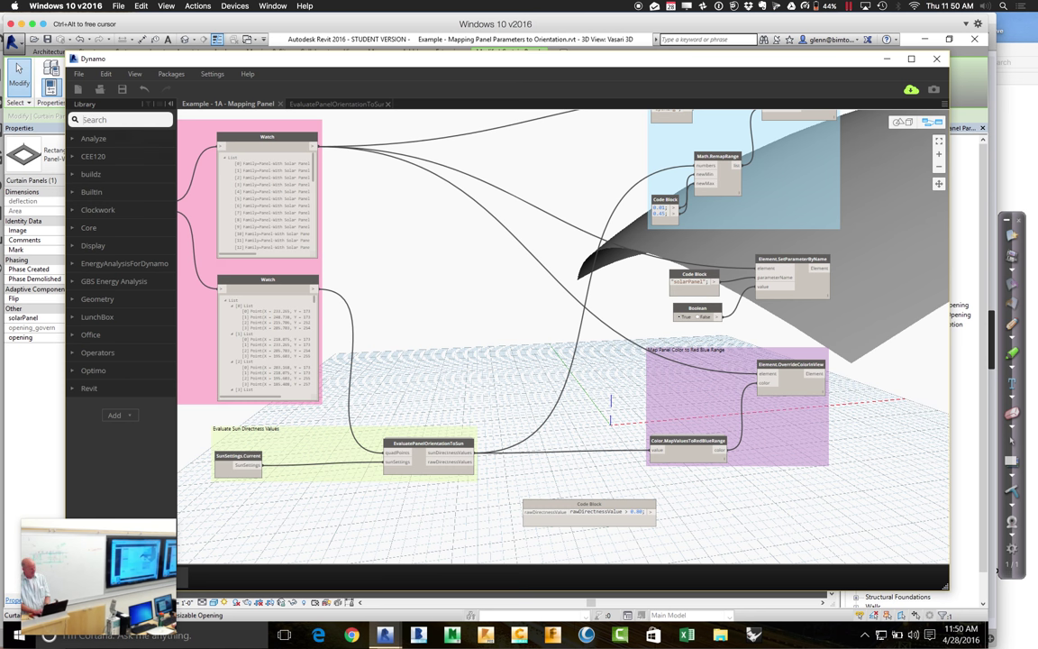
pyautogui.write('number')
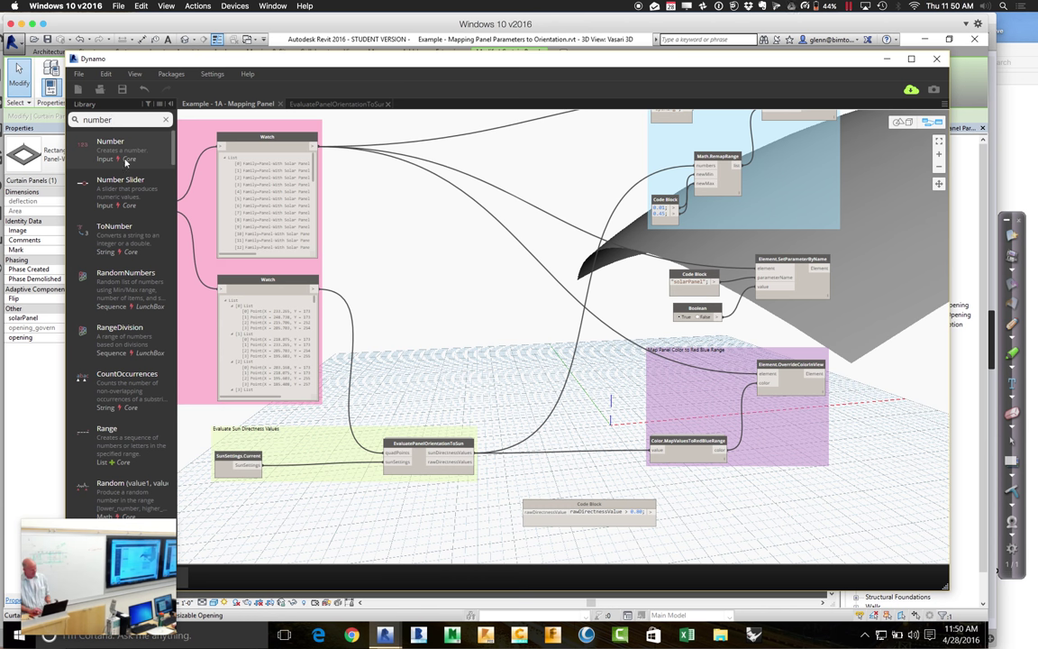
pyautogui.click(124, 181)
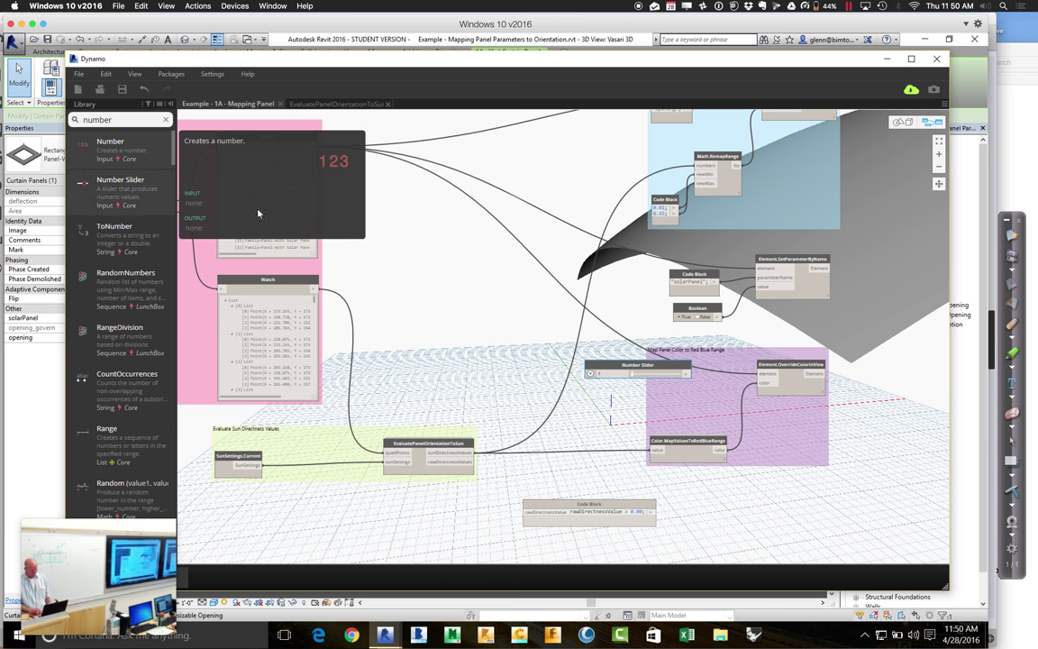
pyautogui.click(133, 190)
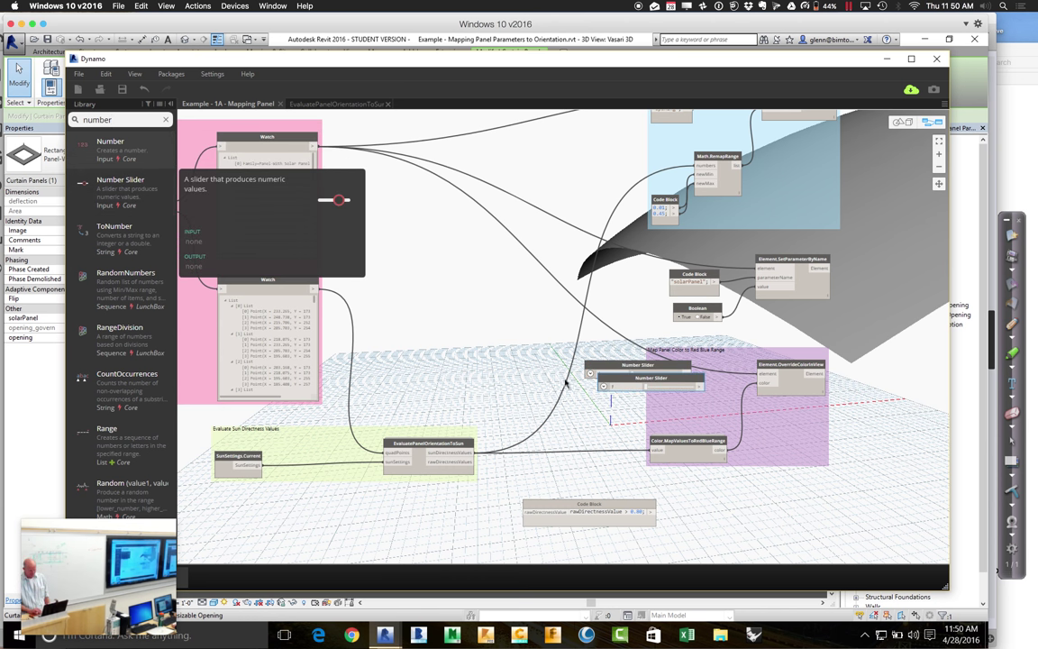
pyautogui.moveTo(623, 383); pyautogui.dragTo(436, 539)
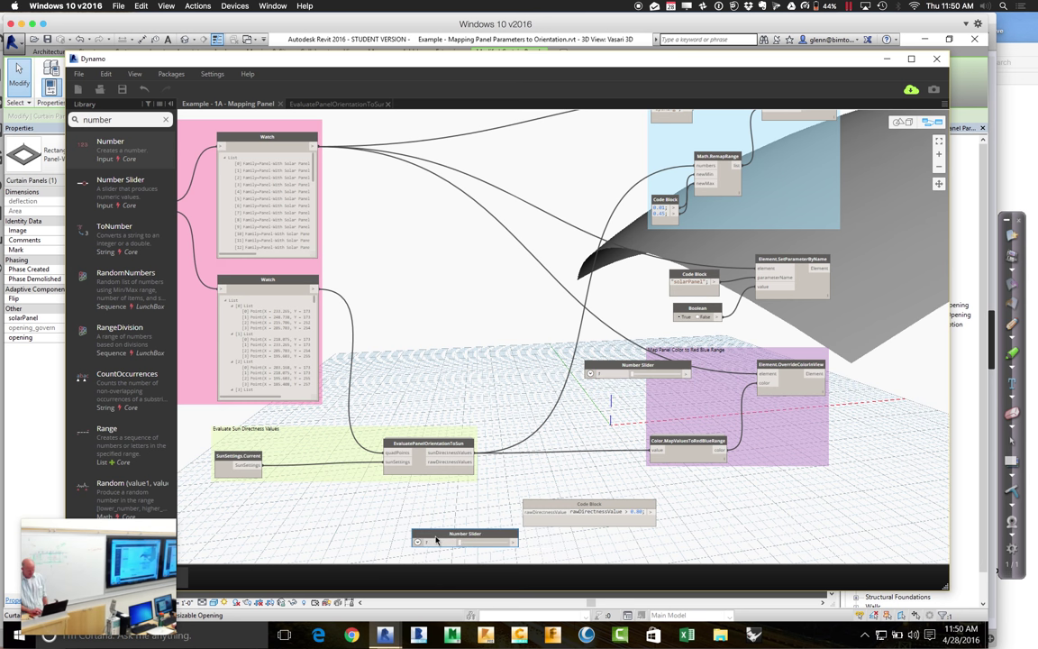
pyautogui.rightClick(610, 368)
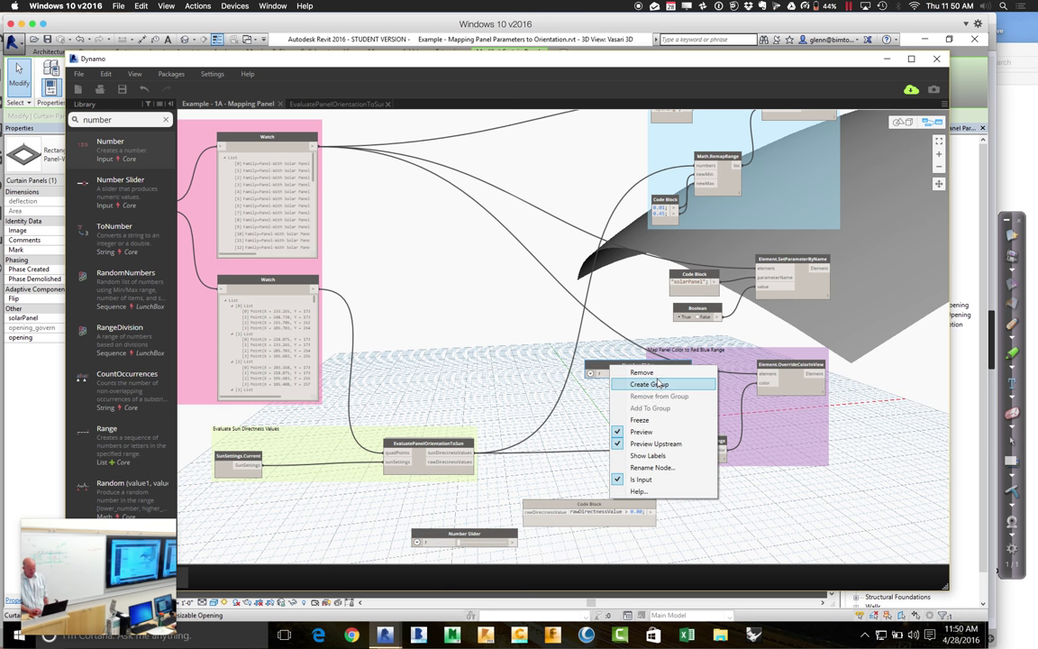
pyautogui.click(652, 373)
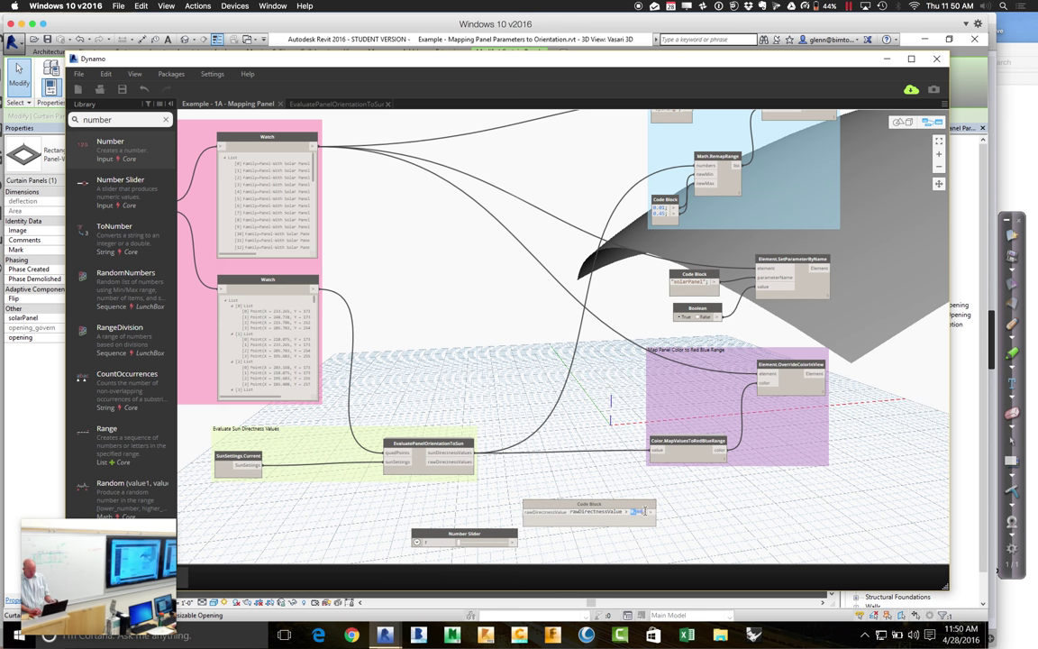
# Replace the number in the comparison Code Block with a thresholdValue variable.
pyautogui.write('th')
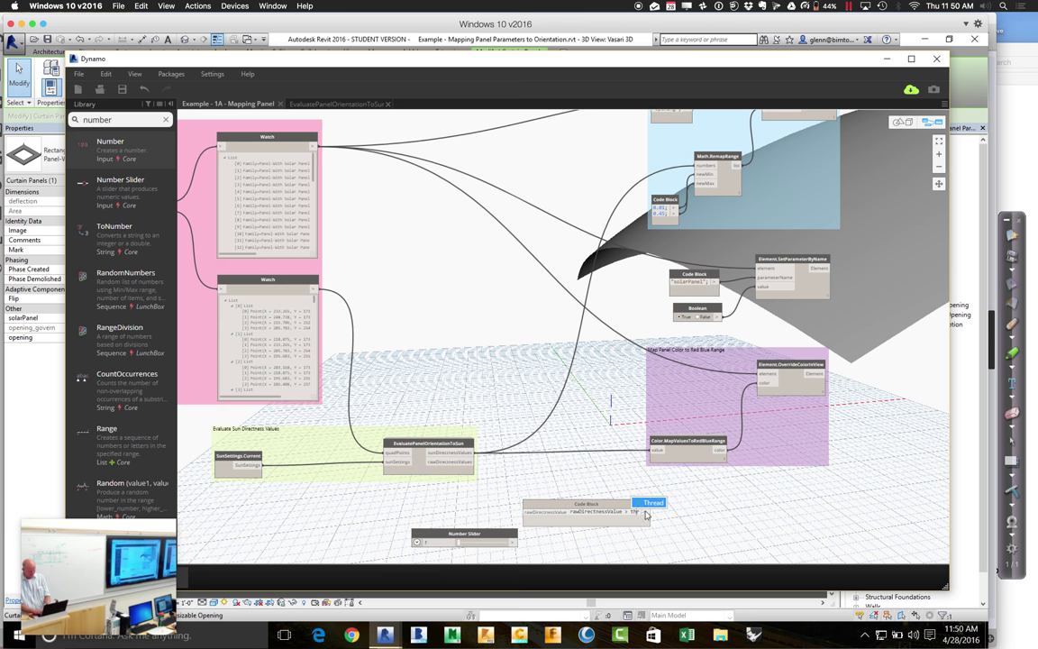
pyautogui.write('reshold')
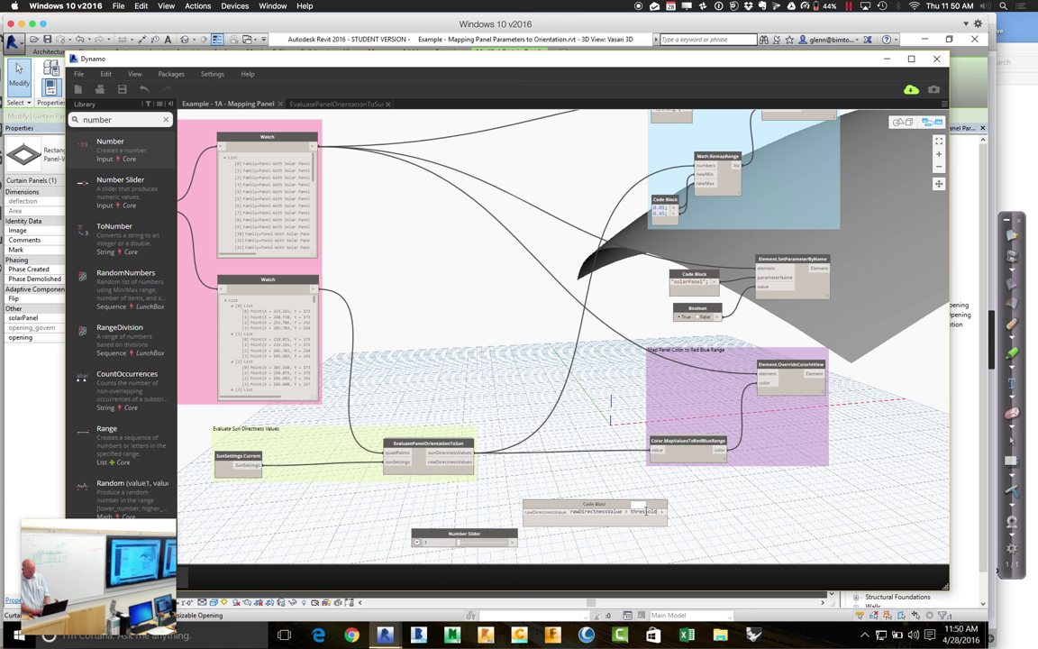
pyautogui.write('Value;')
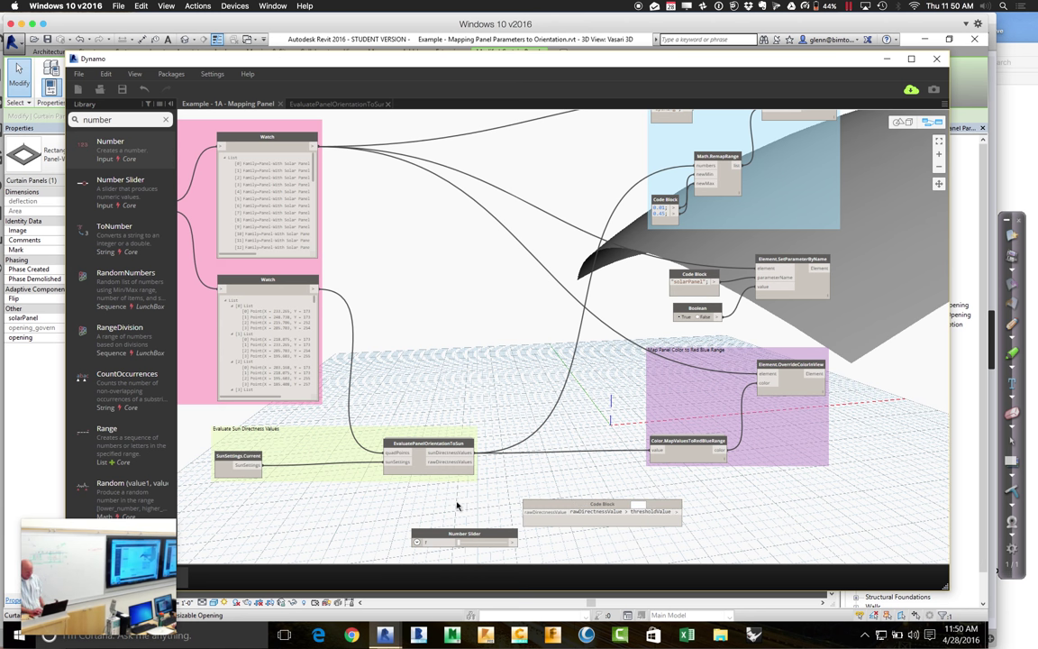
pyautogui.click(463, 514)
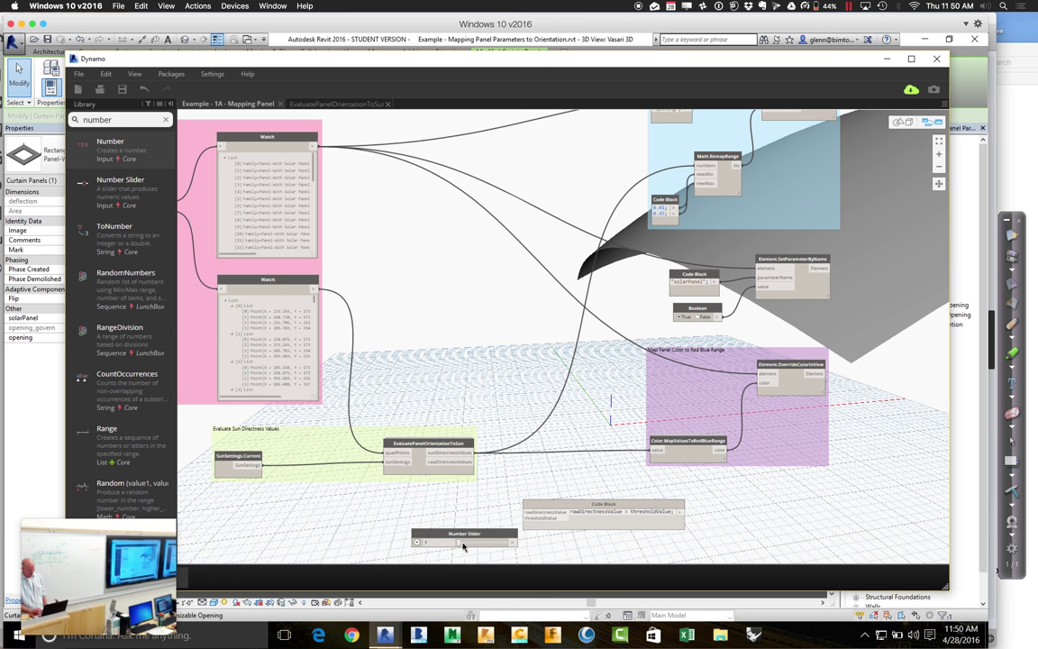
# Set the Number Slider's maximum to 1 and its value to 0.8, then collapse its range settings.
pyautogui.click(416, 542)
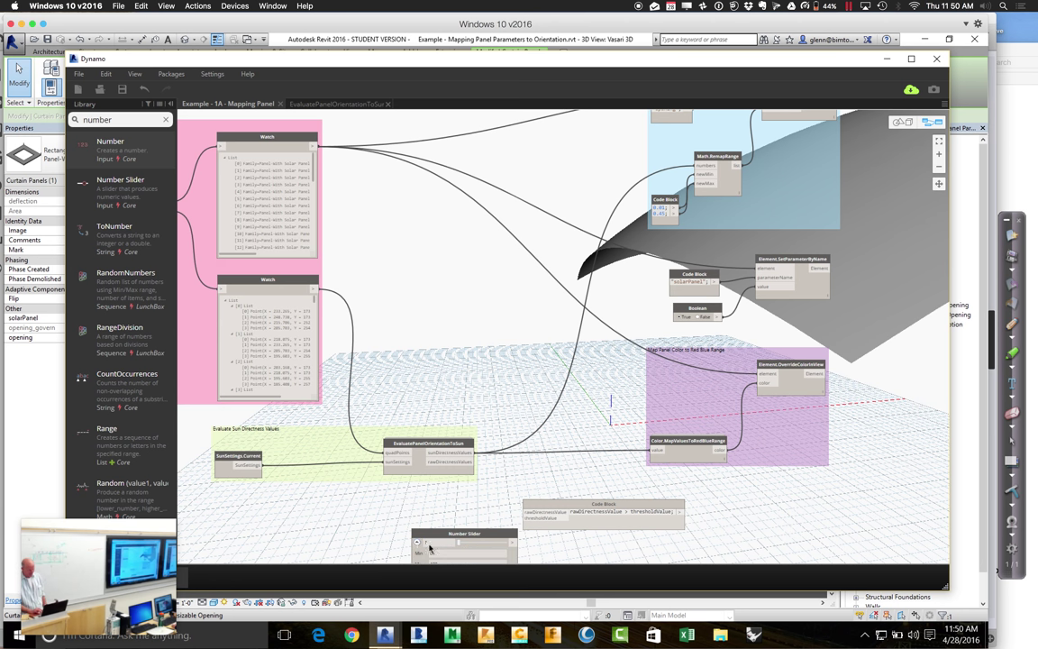
pyautogui.click(938, 182)
pyautogui.moveTo(859, 419); pyautogui.dragTo(858, 375)
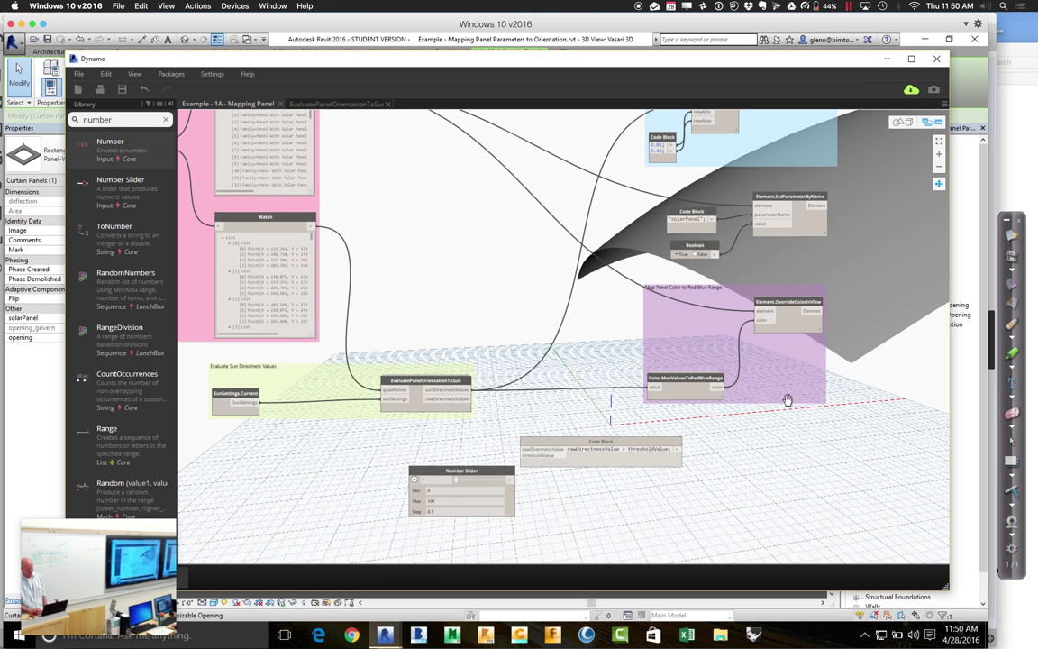
pyautogui.click(454, 511)
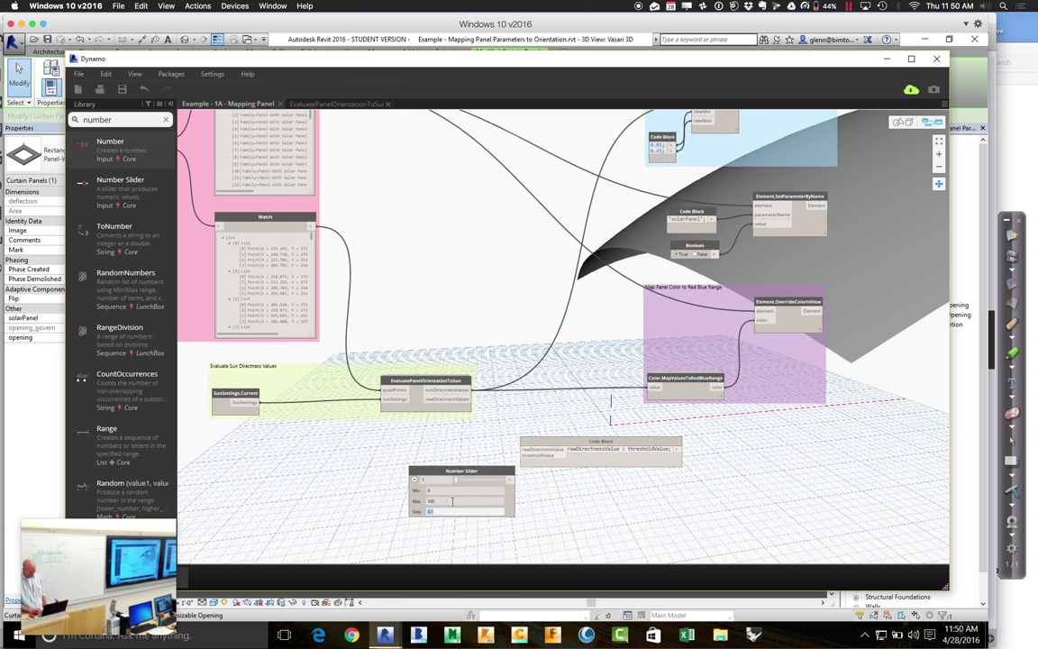
pyautogui.click(452, 501)
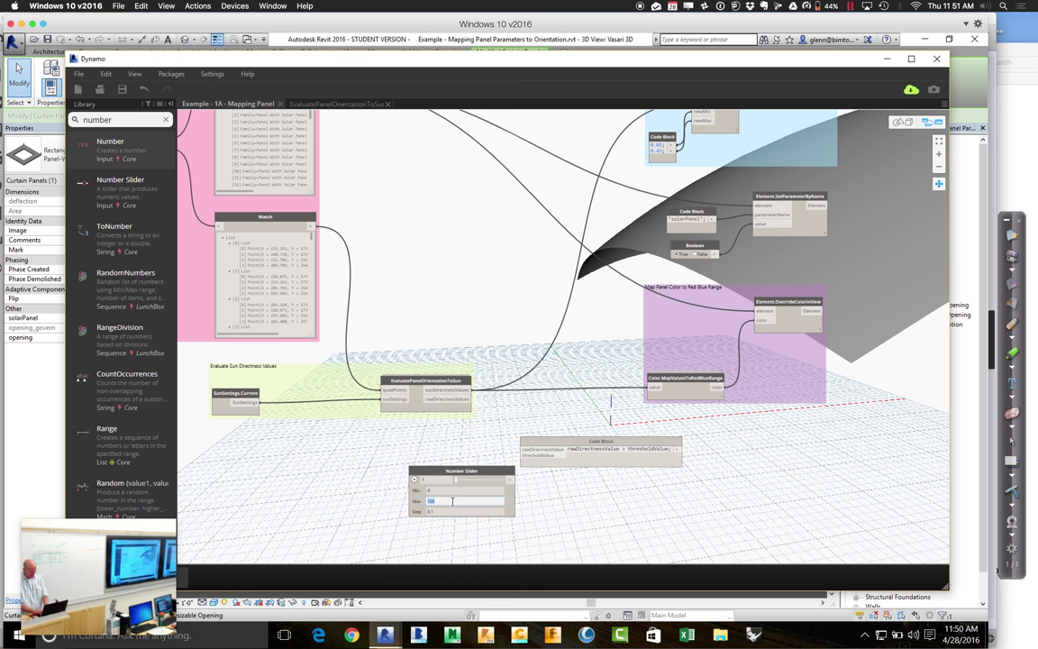
pyautogui.write('1')
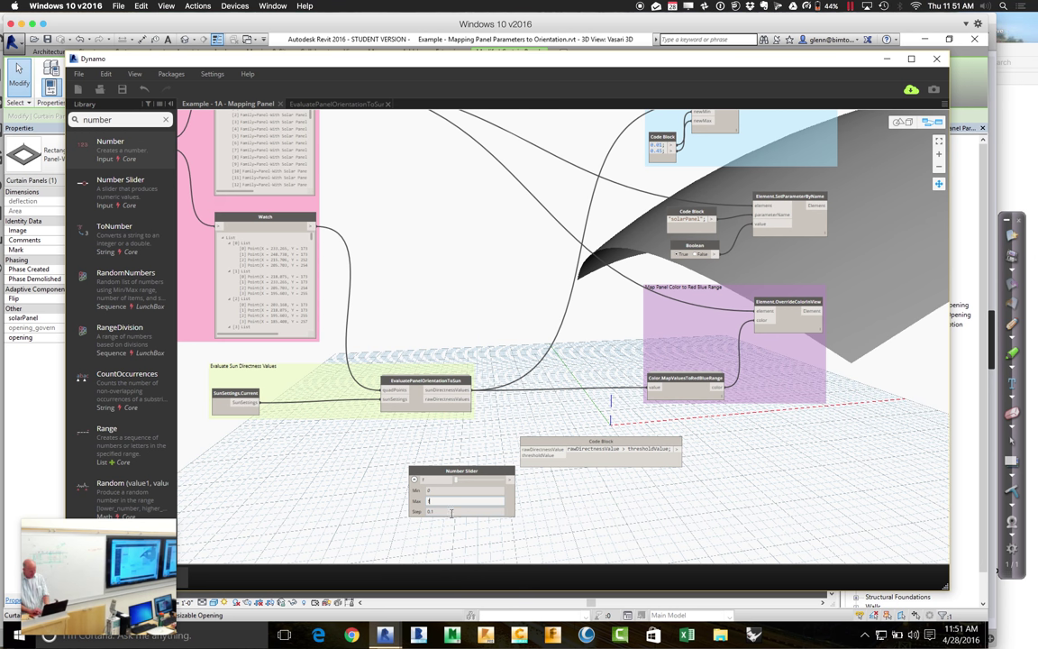
pyautogui.press('Tab')
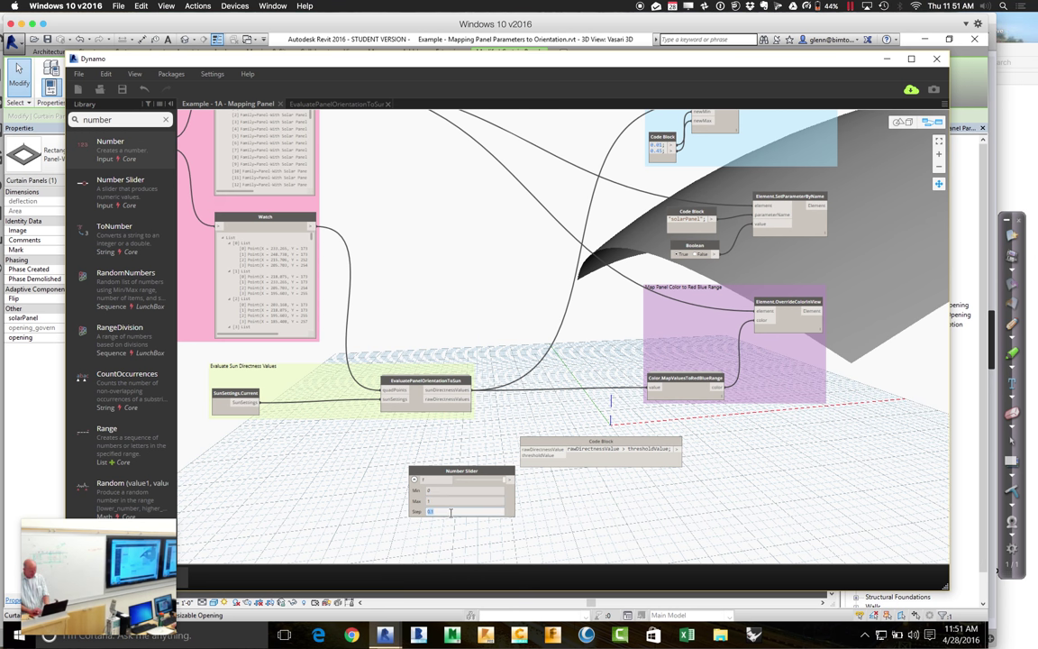
pyautogui.press('Return')
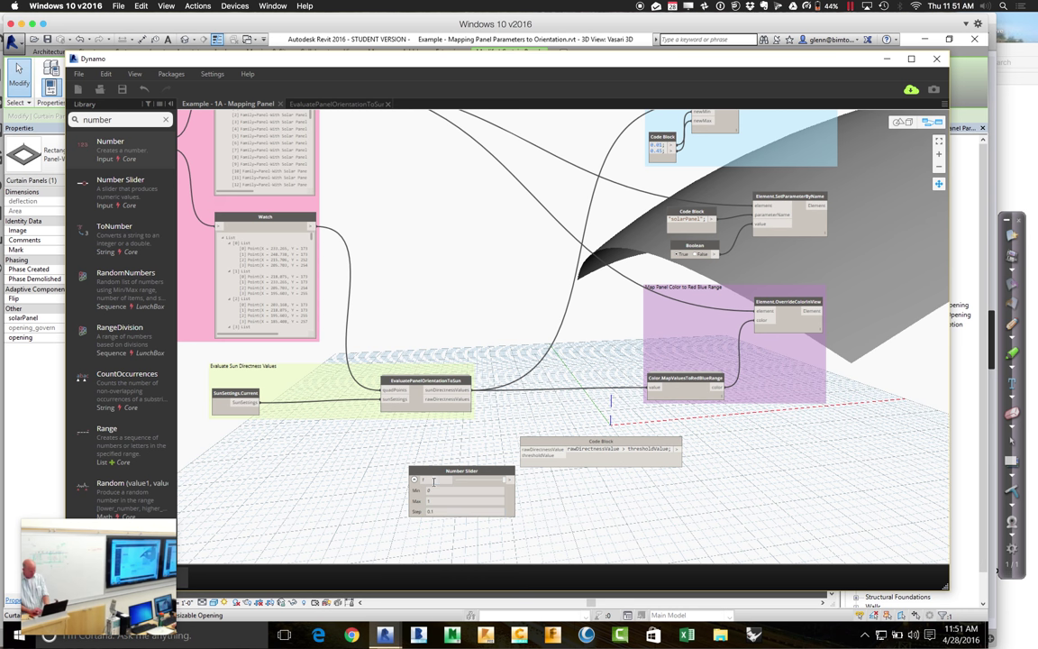
pyautogui.click(434, 481)
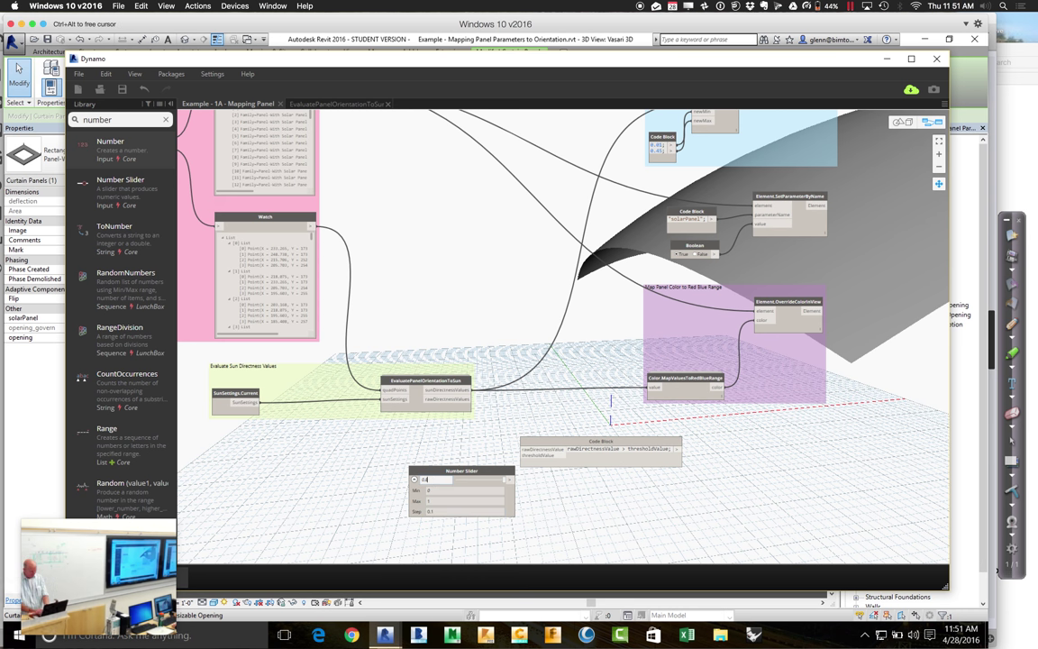
pyautogui.click(415, 481)
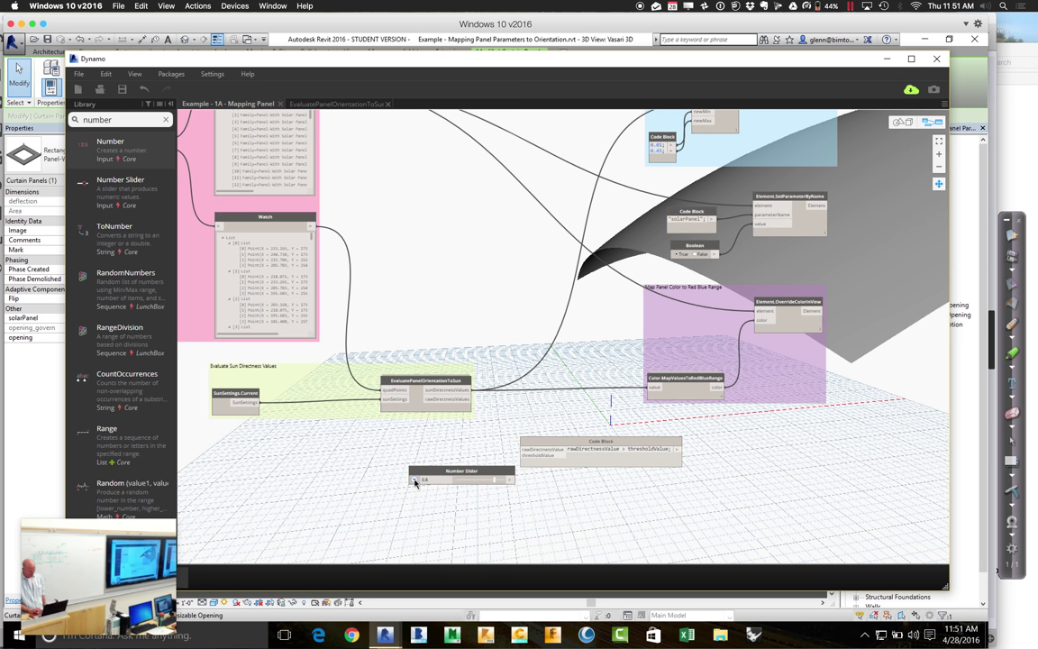
# Connect the Number Slider to the Code Block's thresholdValue input and rawDirectnessValues to its rawDirectnessValue input.
pyautogui.click(510, 480)
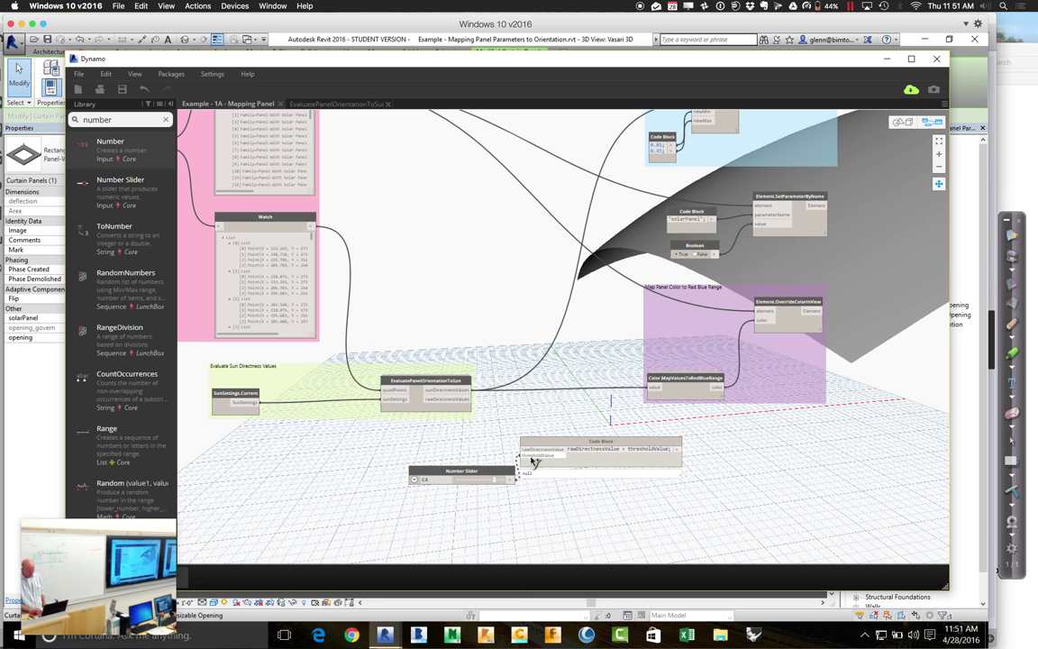
pyautogui.click(531, 456)
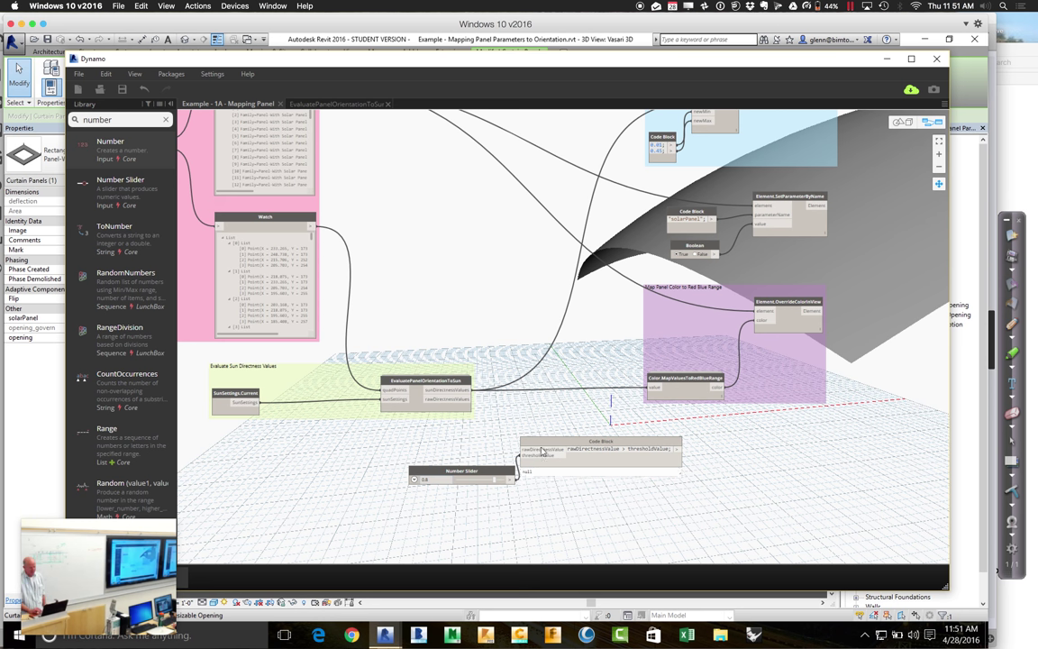
pyautogui.moveTo(564, 437); pyautogui.dragTo(574, 436)
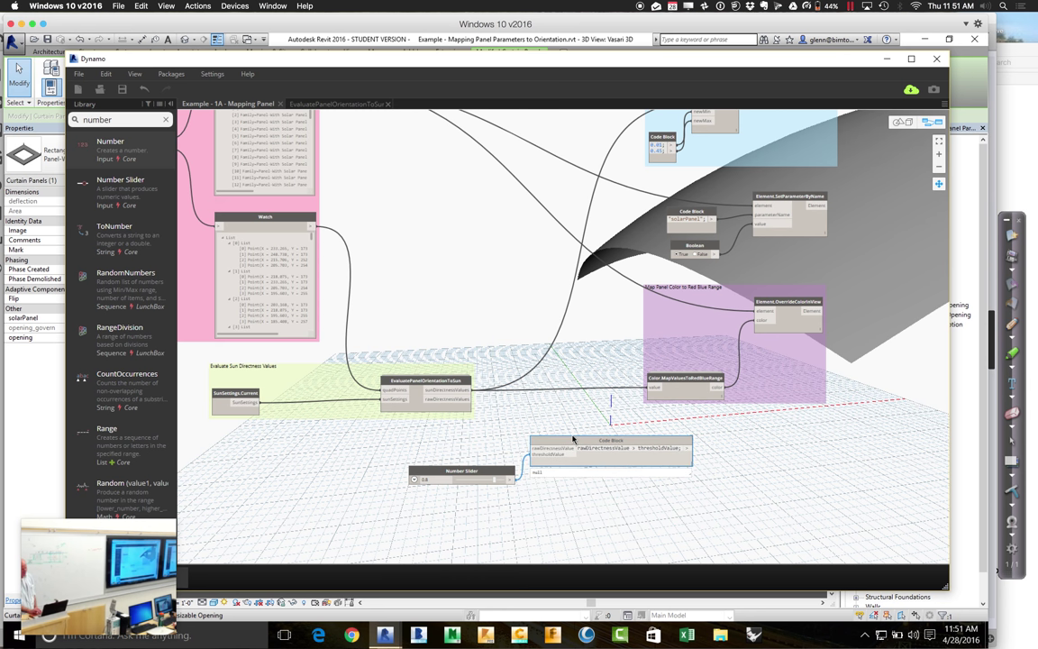
pyautogui.click(469, 398)
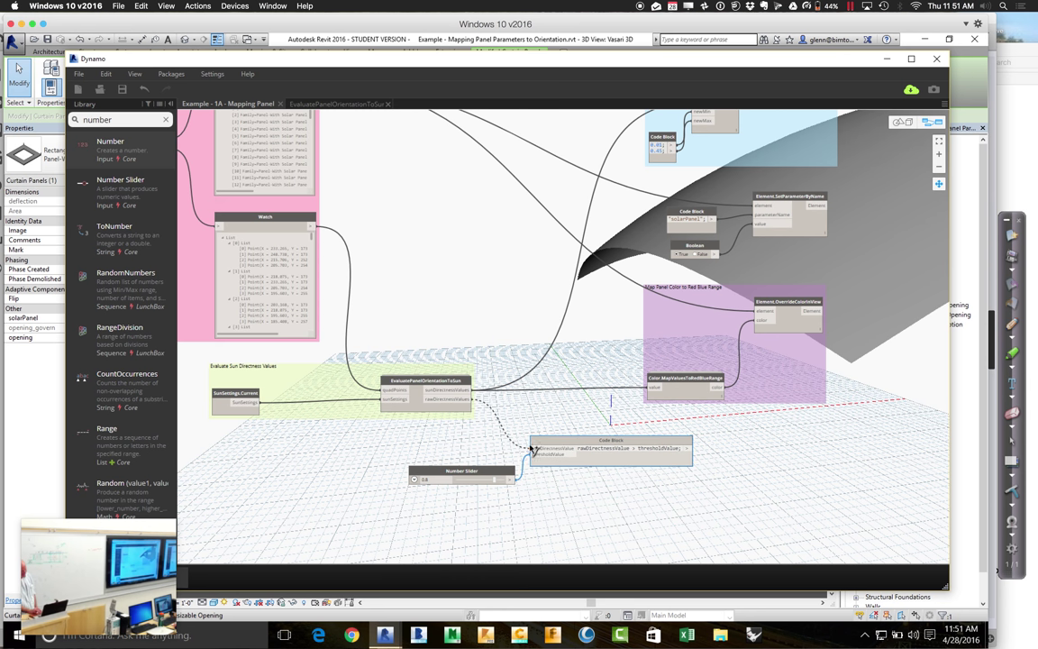
pyautogui.click(532, 448)
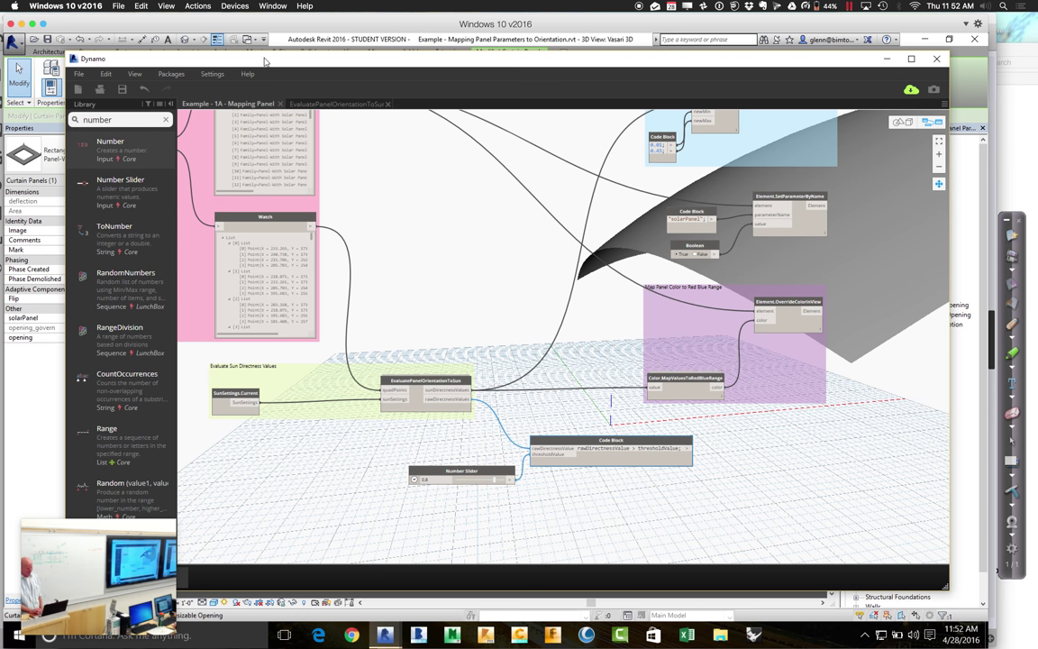
# Run the graph and examine the comparison Code Block's output list.
pyautogui.moveTo(239, 60); pyautogui.dragTo(316, 50)
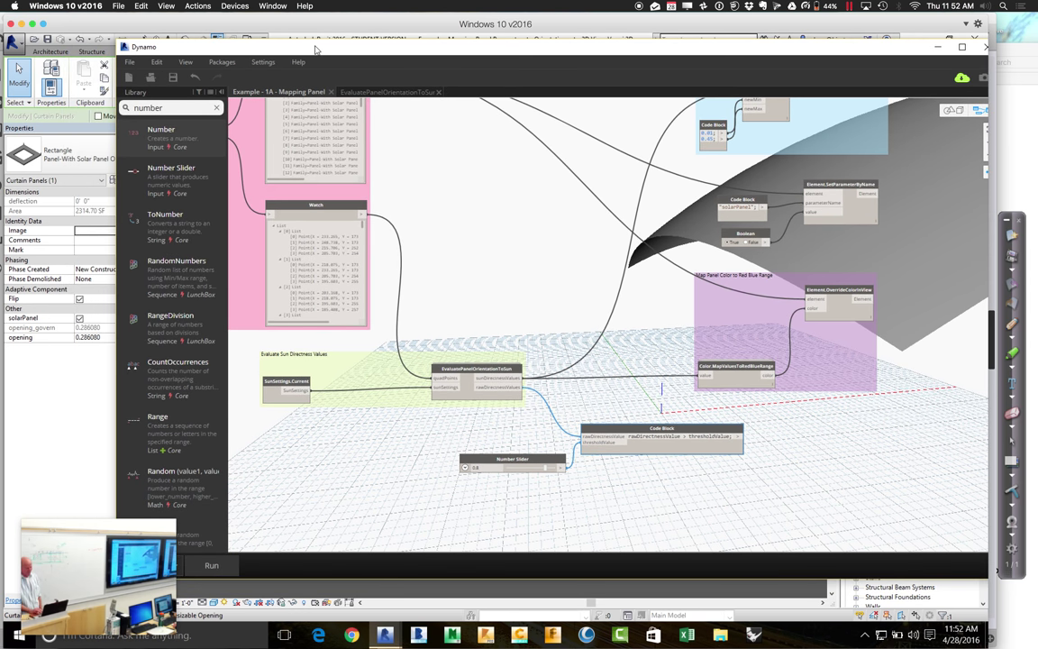
pyautogui.click(206, 565)
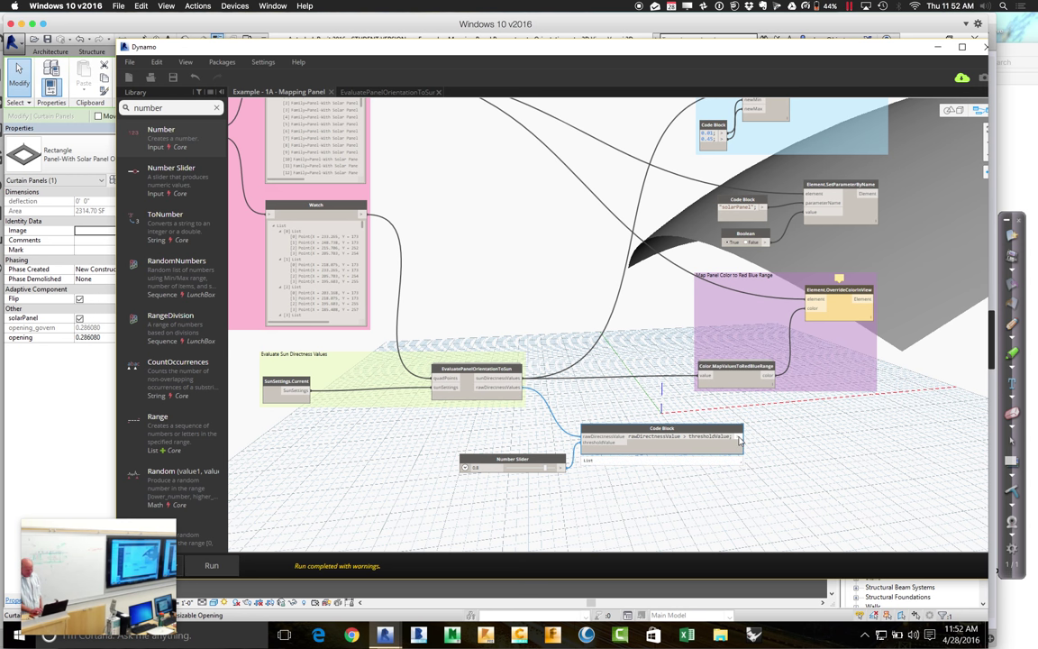
pyautogui.moveTo(739, 439)
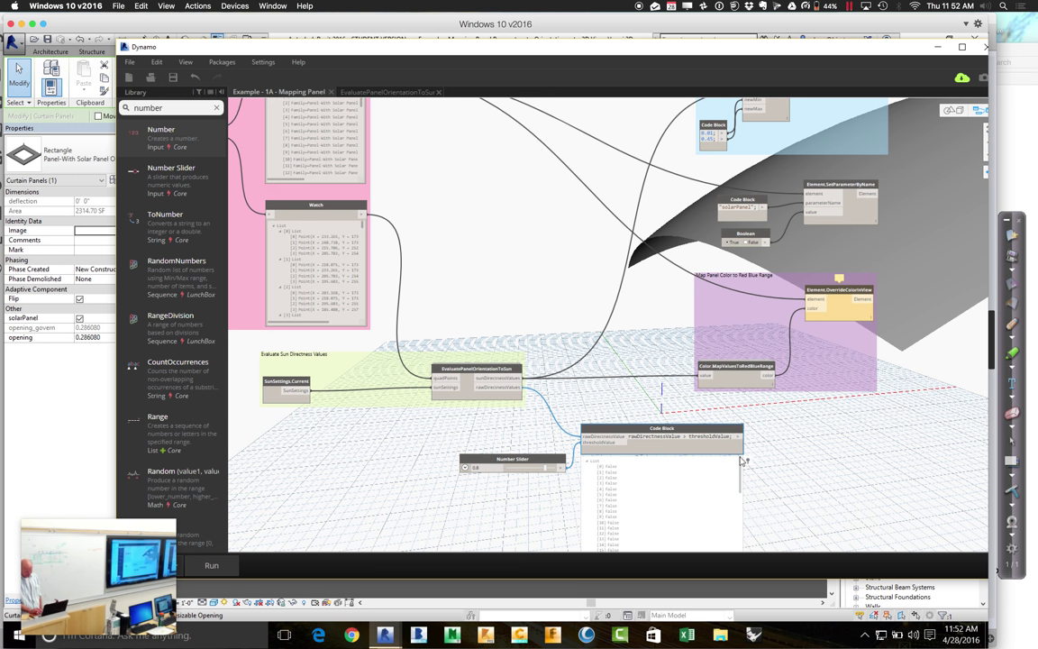
pyautogui.scroll(-3, 739, 478)
pyautogui.scroll(-3, 739, 486)
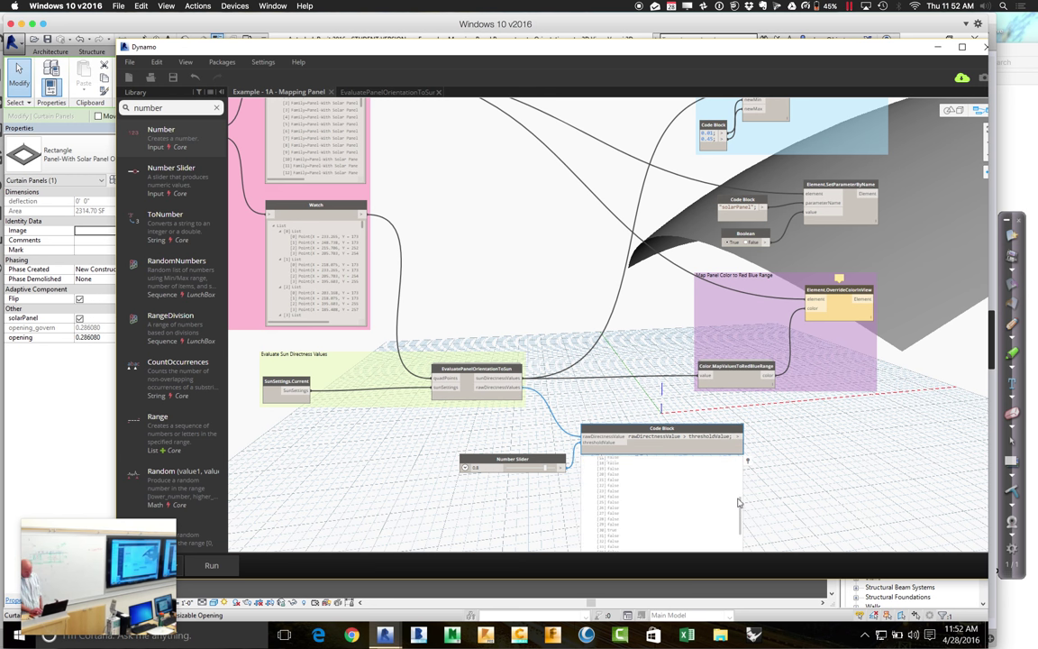
pyautogui.scroll(-1, 735, 518)
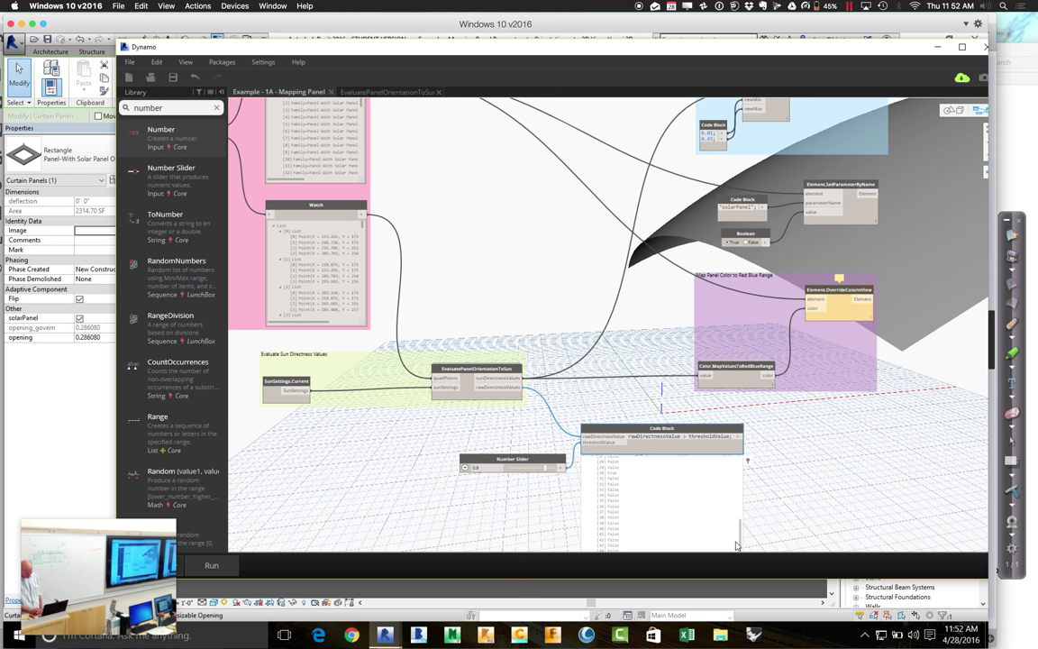
pyautogui.scroll(2, 735, 514)
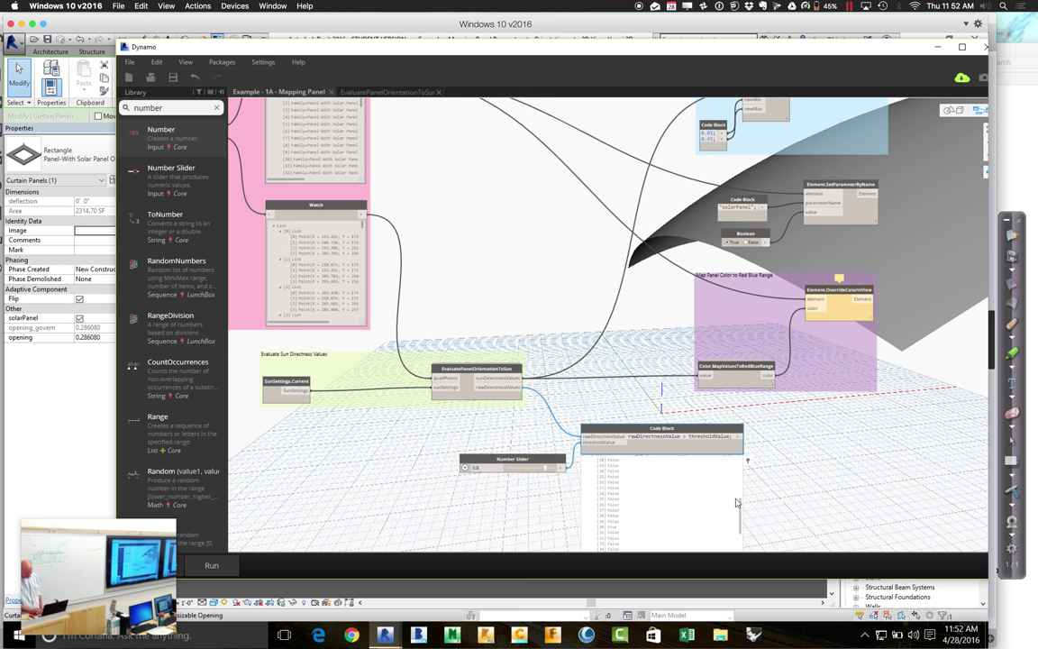
pyautogui.scroll(3, 734, 487)
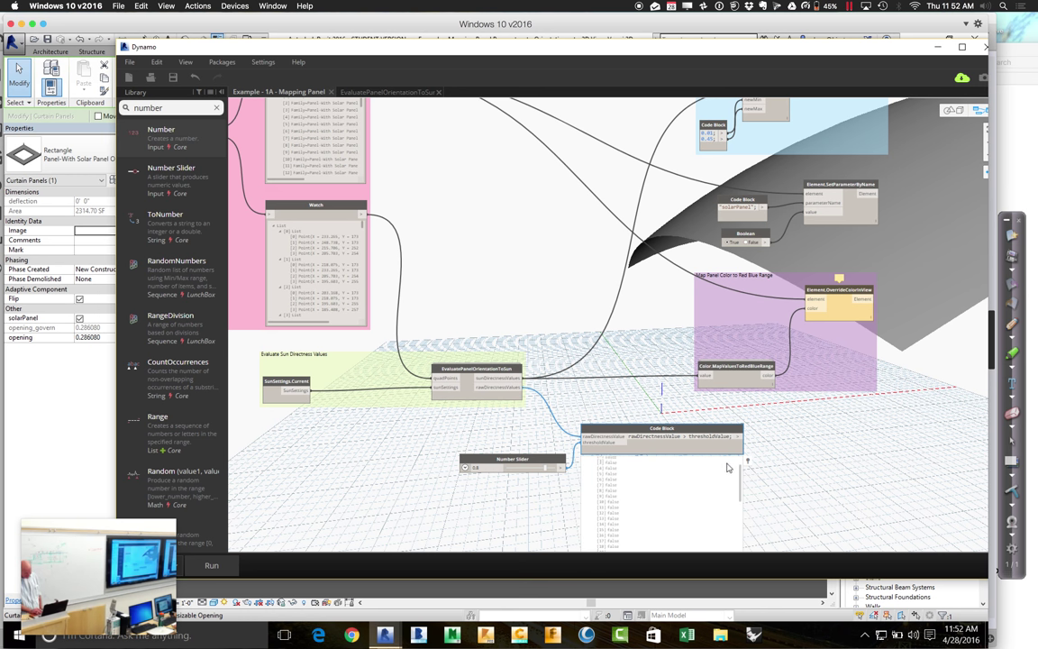
pyautogui.scroll(1, 728, 464)
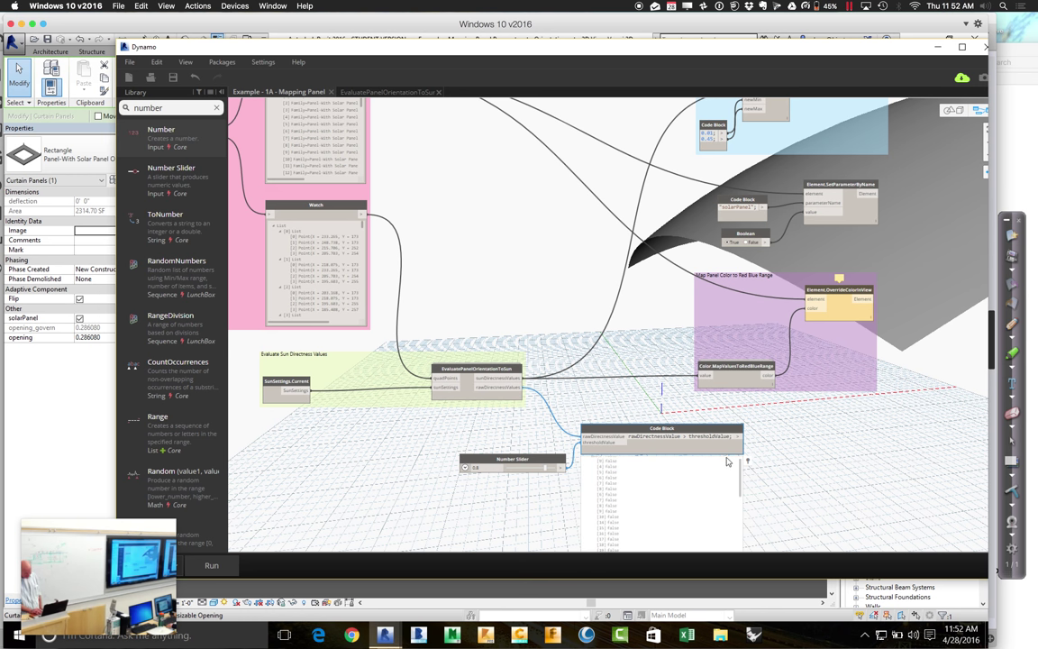
# Set the threshold slider to 0.5 and connect the comparison Code Block's output to the value input of the solarPanel Element.SetParameterByName node.
pyautogui.doubleClick(494, 467)
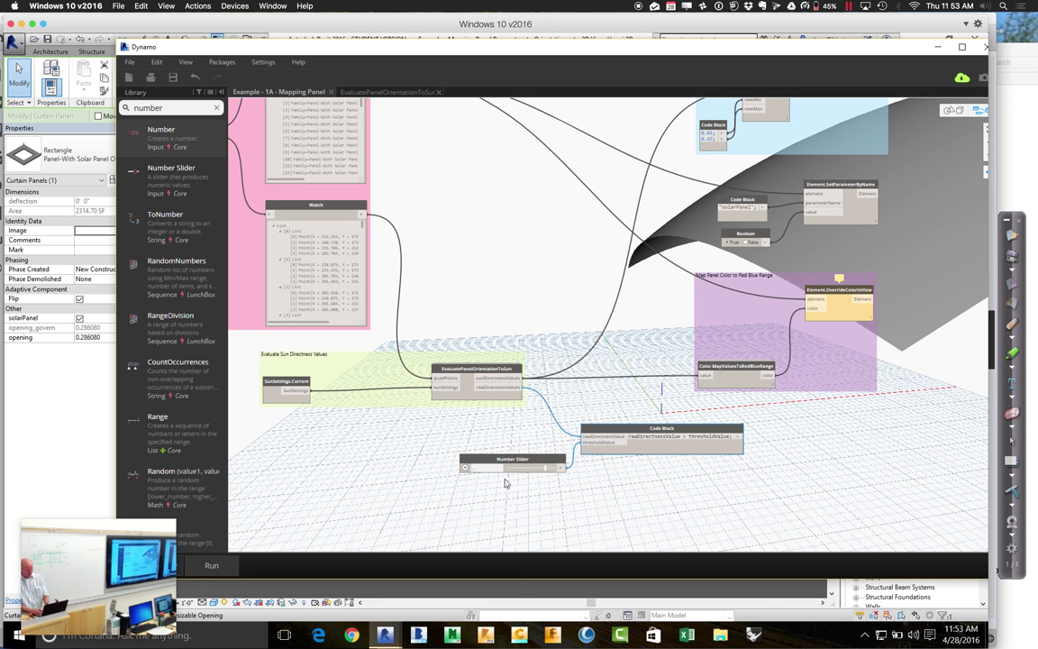
pyautogui.write('45')
pyautogui.press('Return')
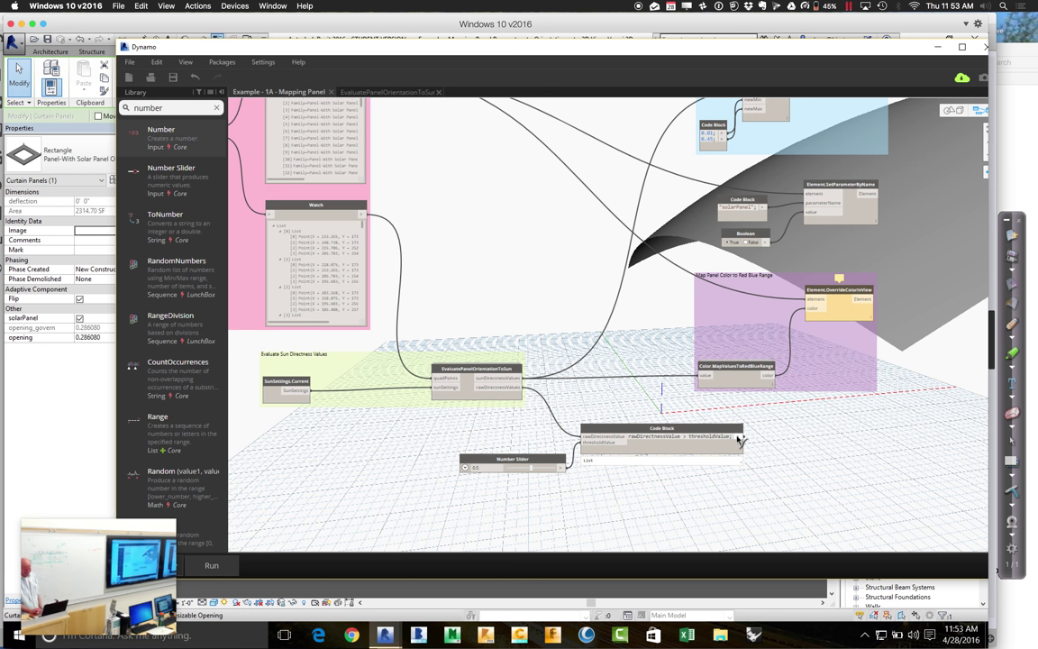
pyautogui.click(739, 438)
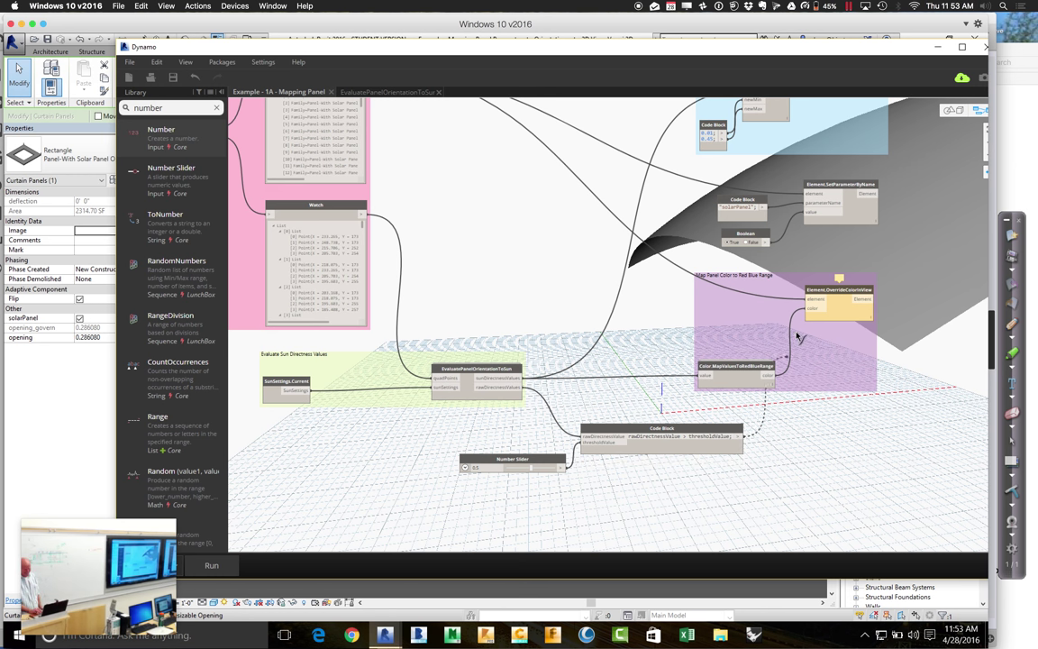
pyautogui.click(809, 212)
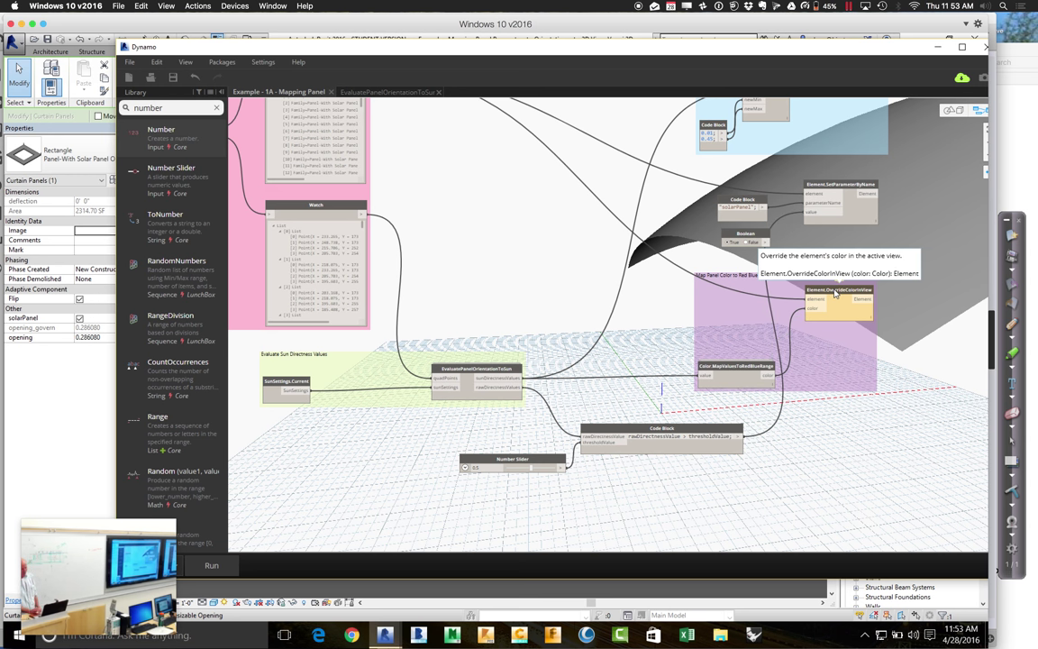
# Search the node library for element override nodes using "element.over" and "override".
pyautogui.moveTo(836, 293)
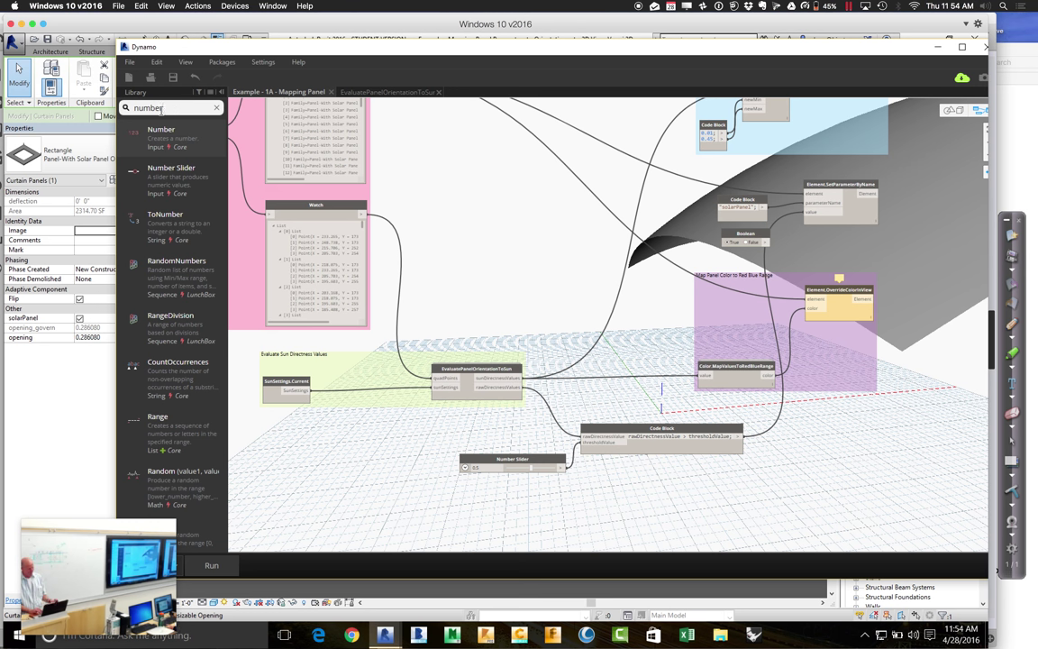
pyautogui.moveTo(161, 109); pyautogui.dragTo(125, 107)
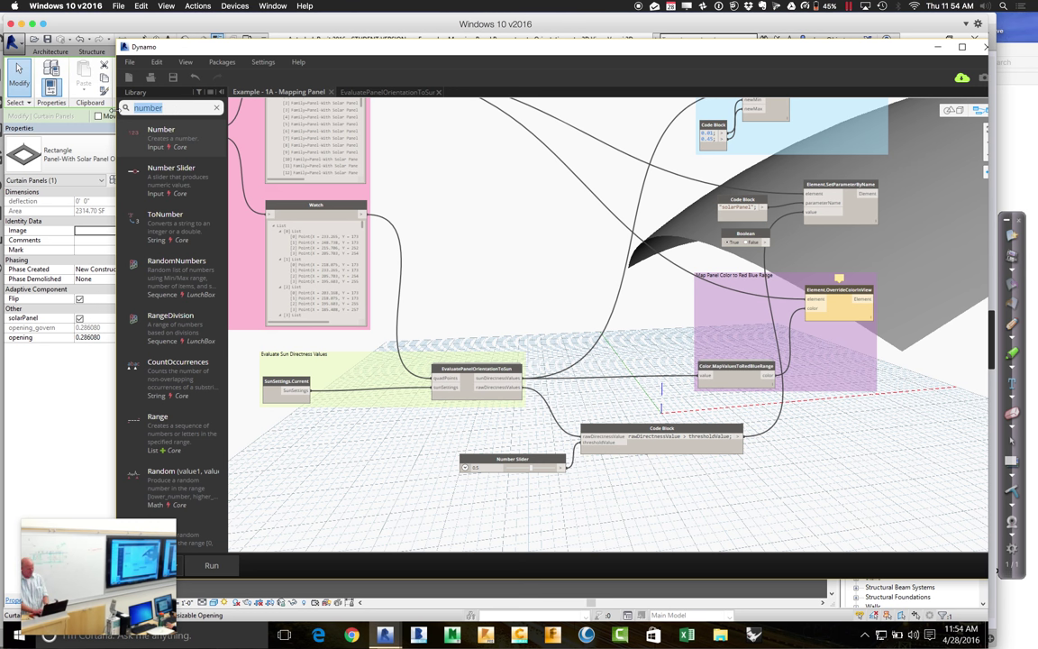
pyautogui.write('elem')
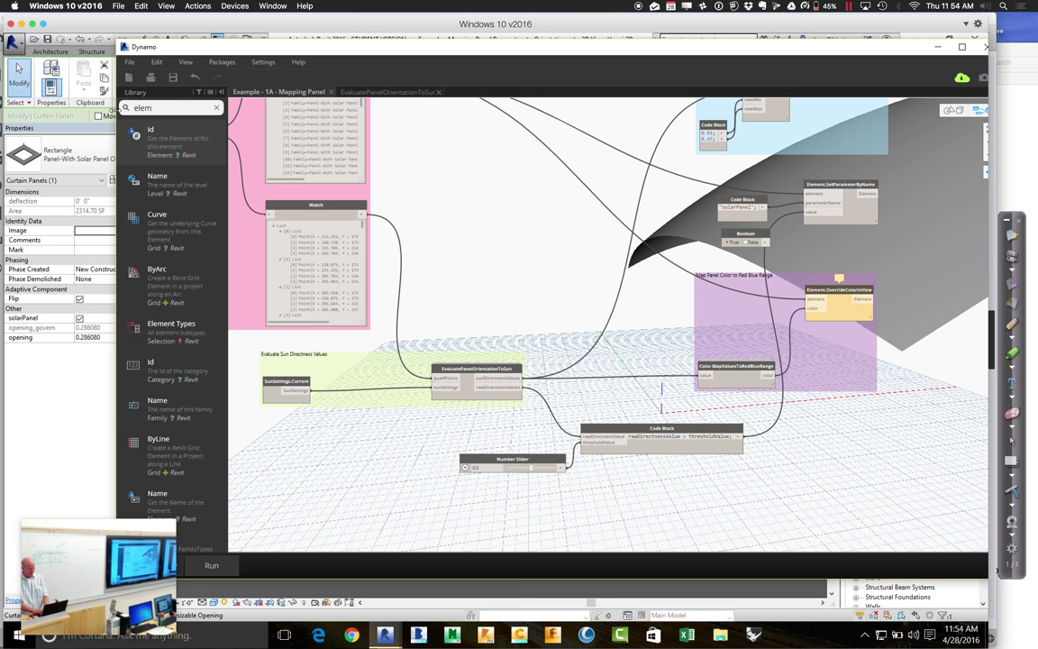
pyautogui.write('ent.over')
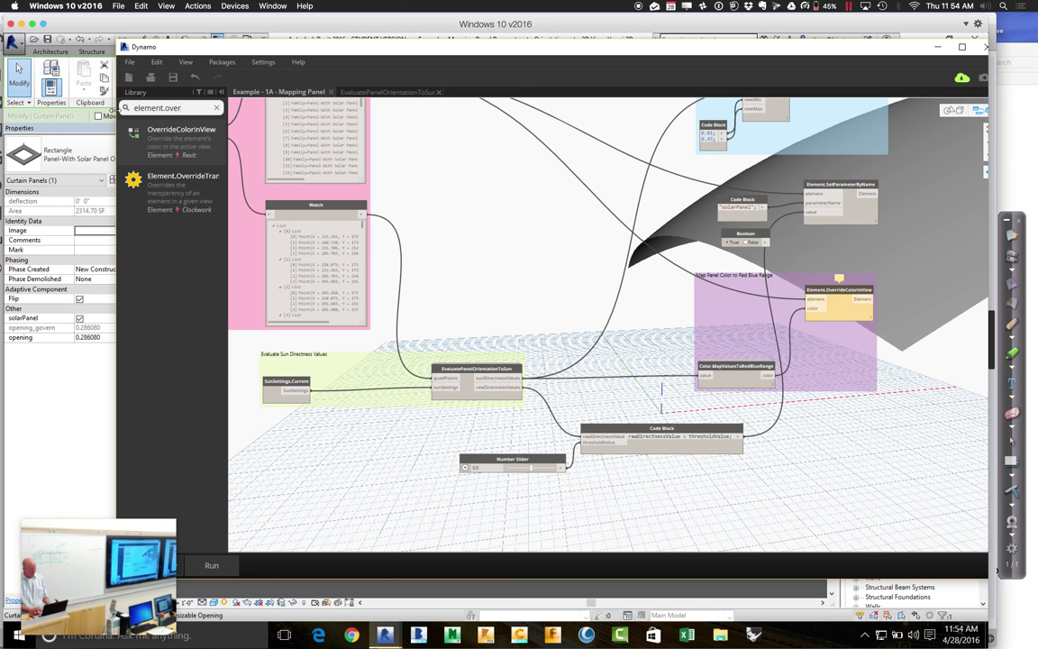
pyautogui.click(167, 154)
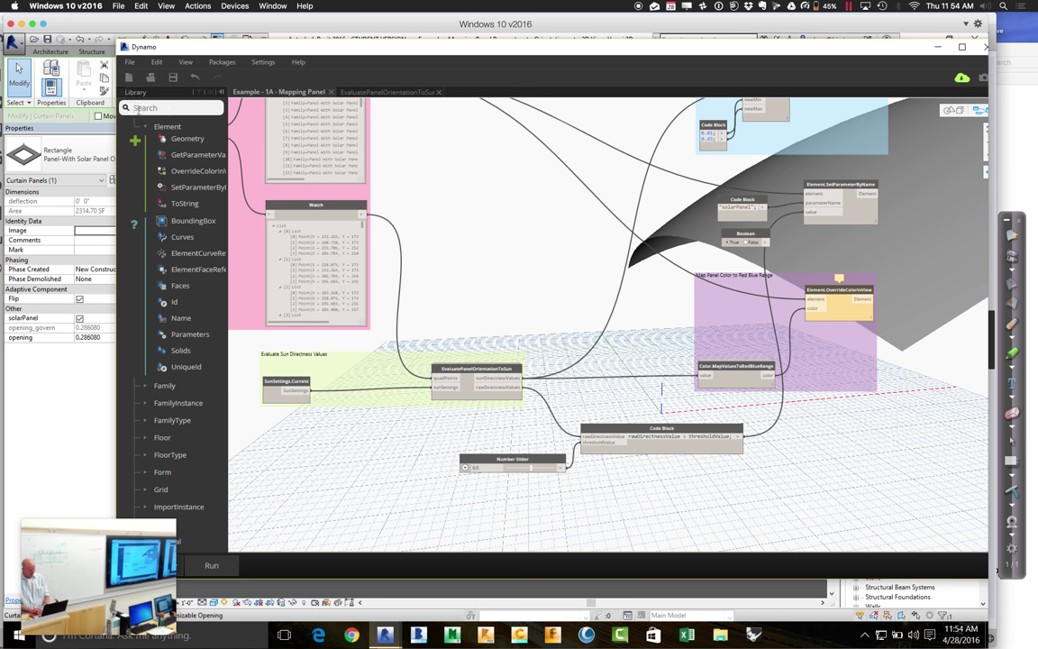
pyautogui.write('overrid')
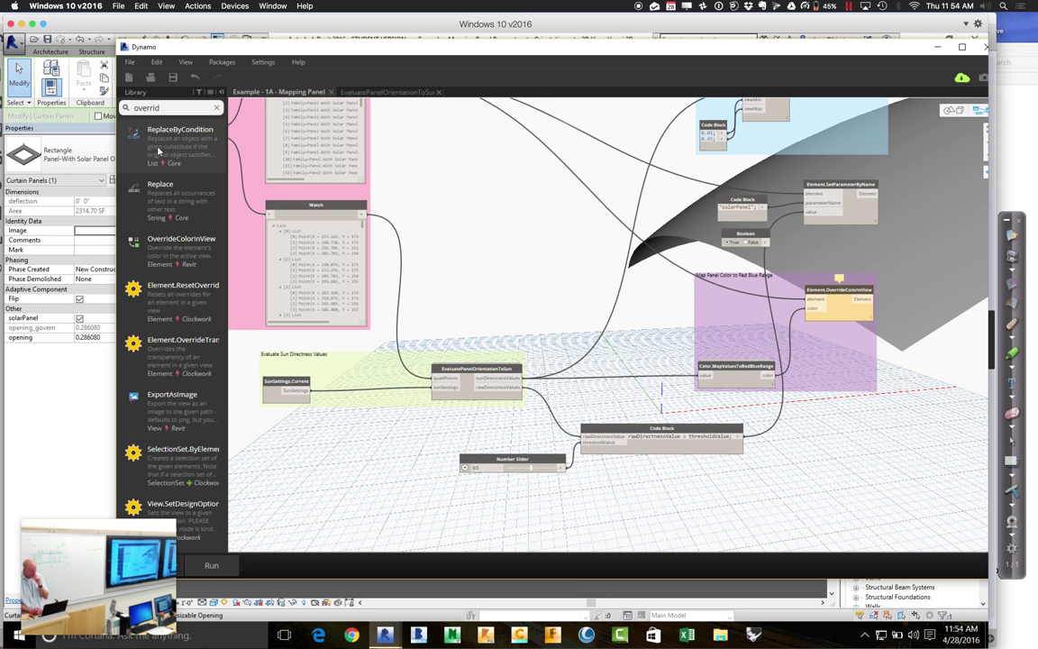
pyautogui.moveTo(155, 150)
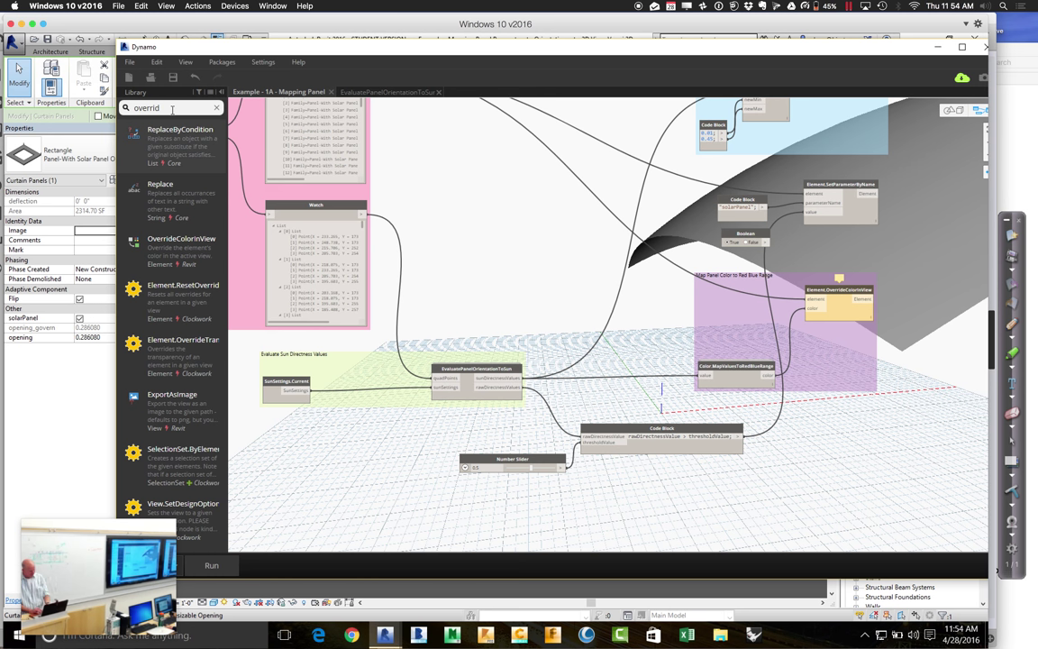
pyautogui.write('de')
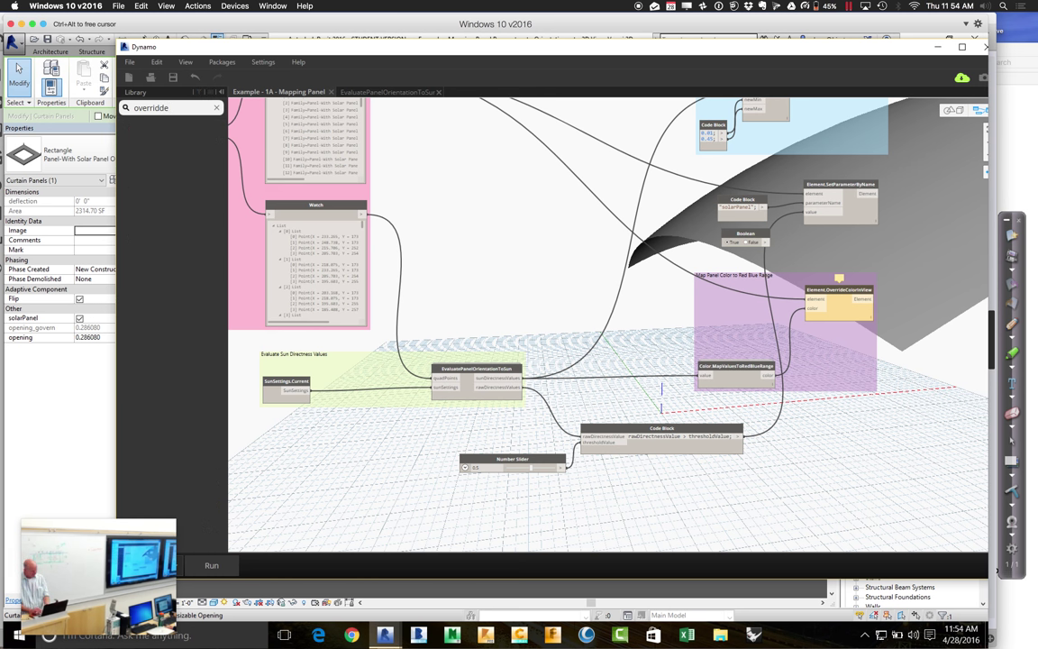
pyautogui.press('BackSpace')
pyautogui.press('BackSpace')
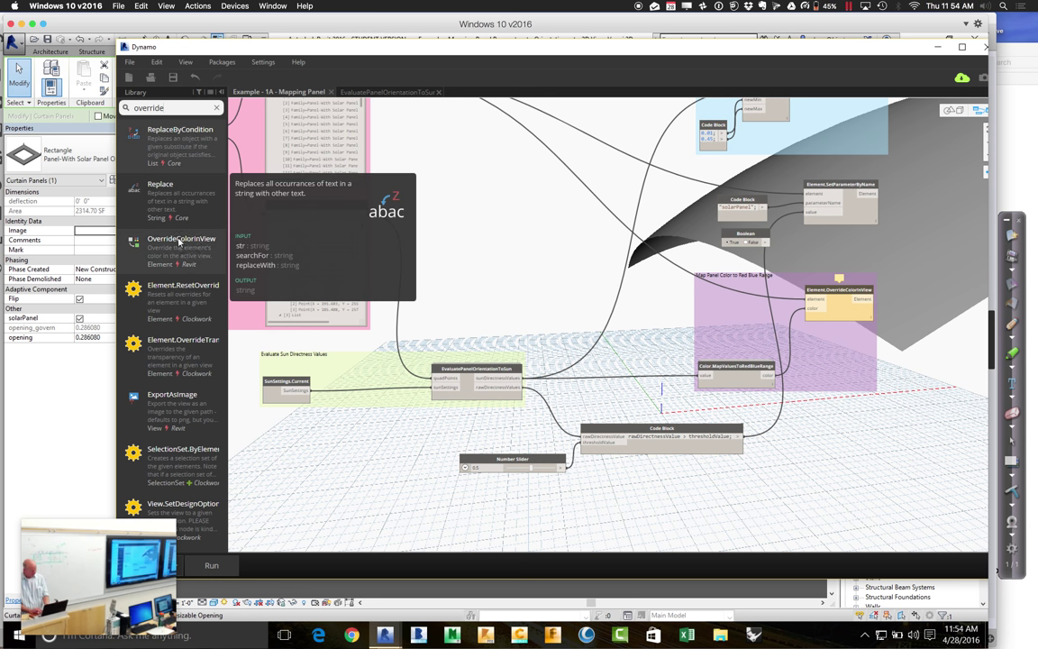
# Place a second Element.OverrideColorInView node below the existing one and shift Color.MapValuesToRedBlueRange left within its group.
pyautogui.click(180, 242)
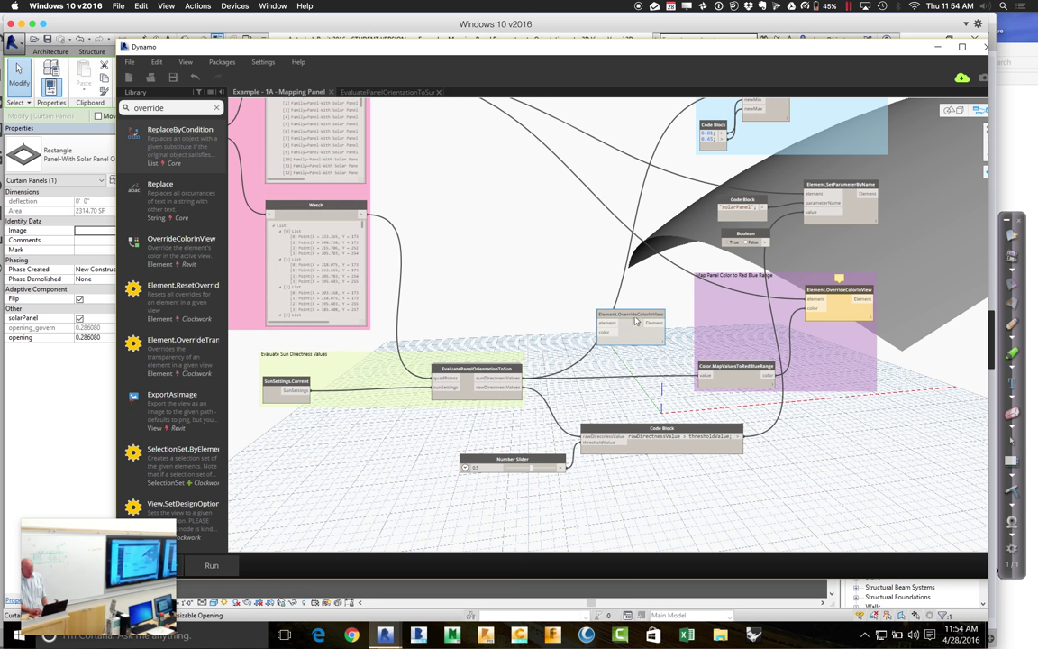
pyautogui.moveTo(721, 311); pyautogui.dragTo(843, 336)
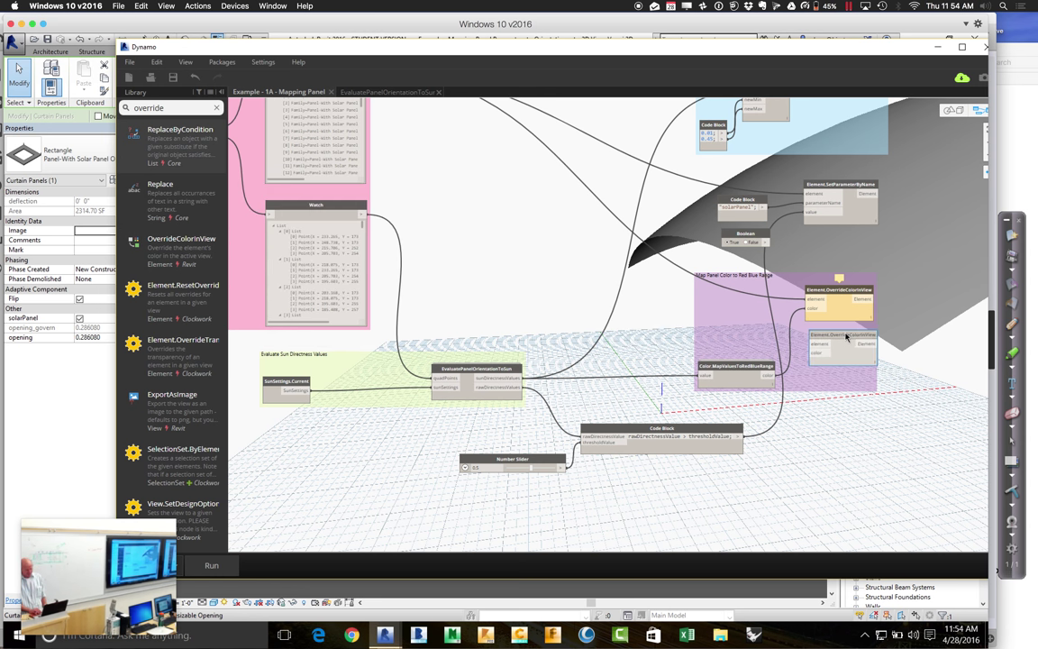
pyautogui.moveTo(746, 367); pyautogui.dragTo(707, 363)
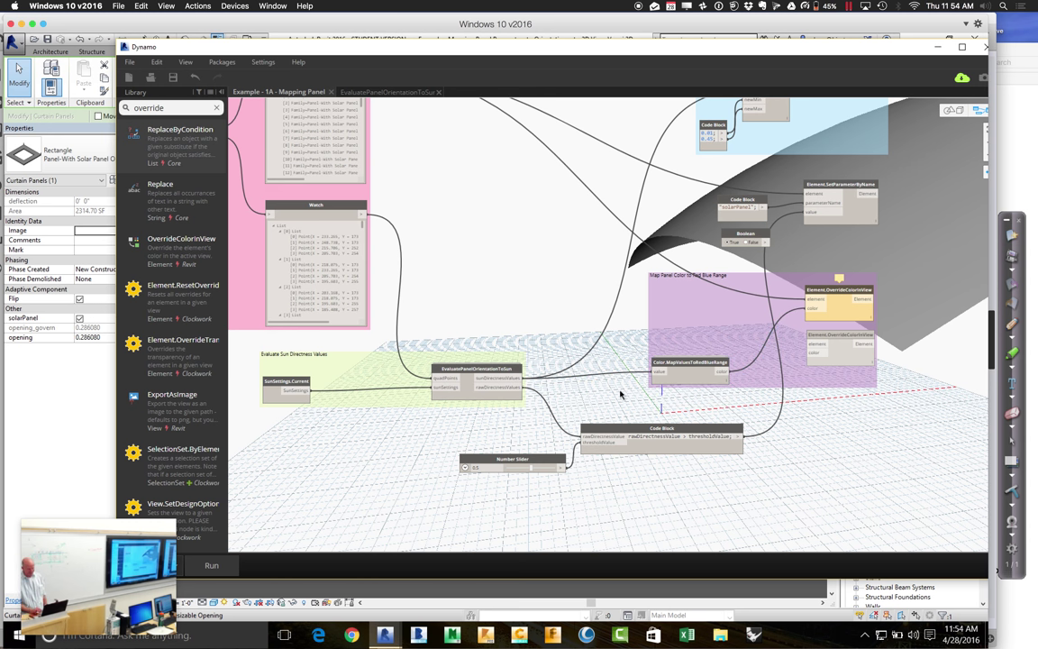
# Delete the newly added, unconnected Element.OverrideColorInView node.
pyautogui.rightClick(832, 340)
pyautogui.click(854, 343)
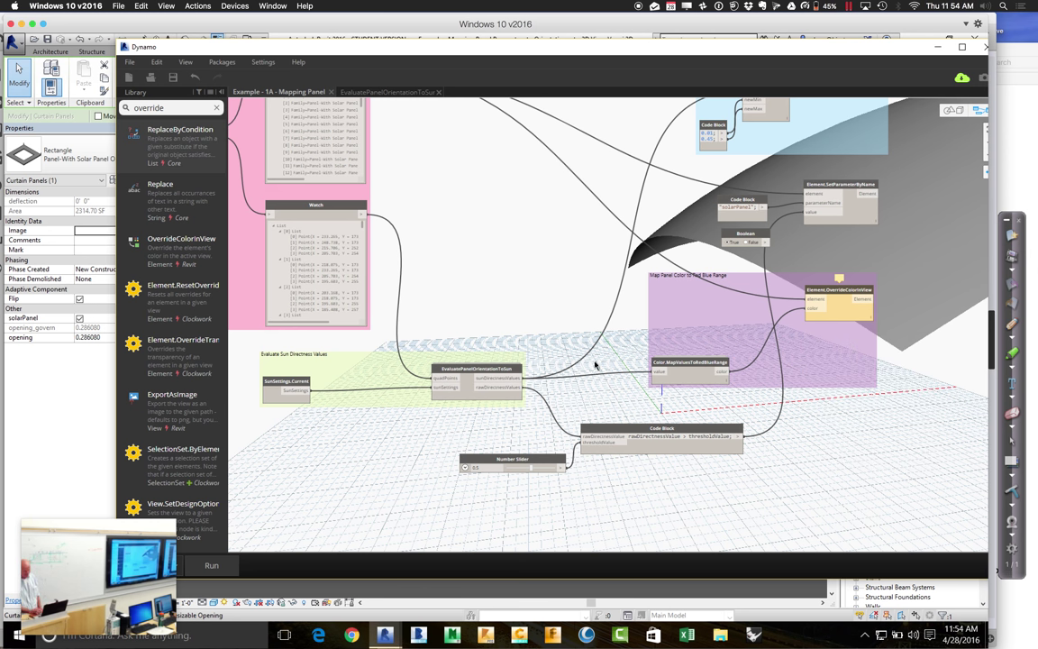
# Preview the output values of the sunDirectnessValues port on the EvaluatePanelOrientationToSun node.
pyautogui.moveTo(520, 381)
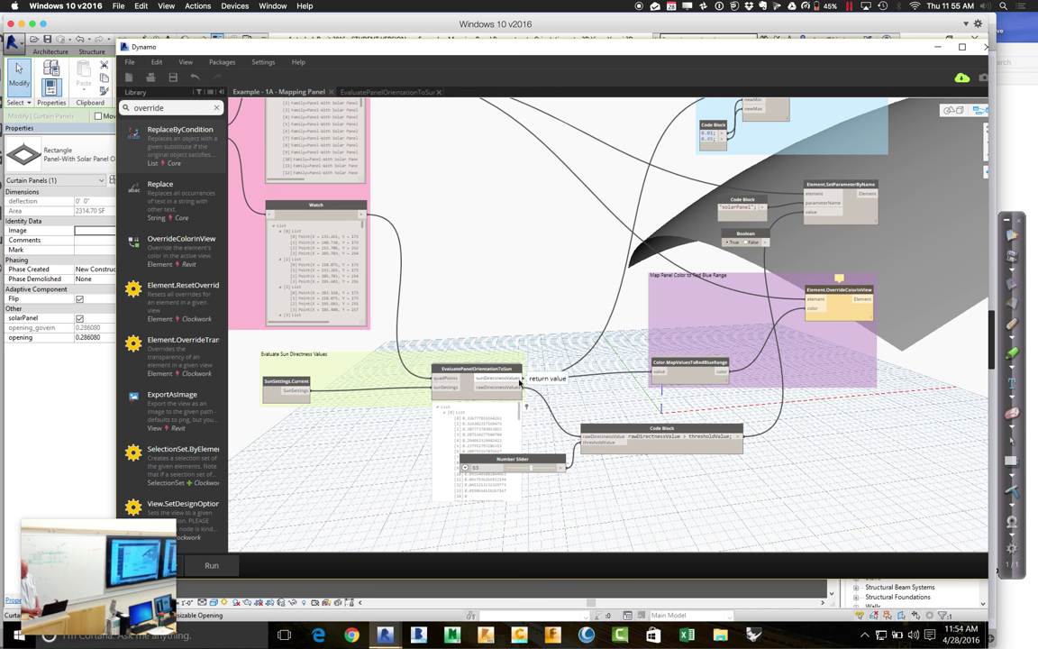
pyautogui.moveTo(517, 407)
pyautogui.mouseDown()
pyautogui.moveTo(517, 502)
pyautogui.moveTo(516, 404)
pyautogui.mouseUp()
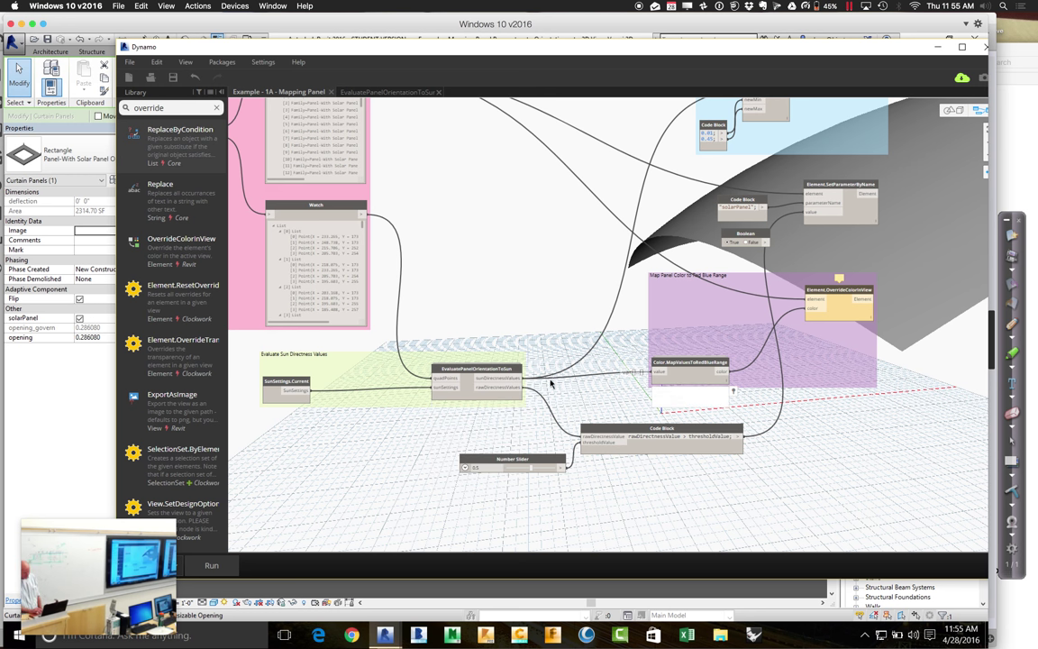
pyautogui.moveTo(514, 380)
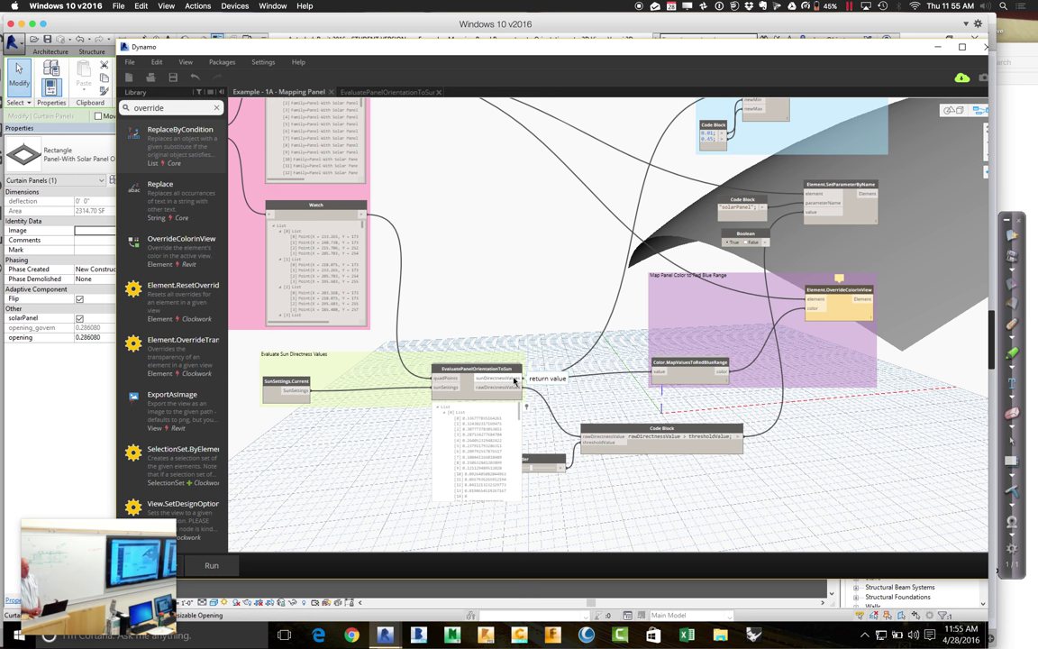
# Save the graph and close both the Example - 1A workspace and the EvaluatePanelOrientationToSun custom node.
pyautogui.press('super+a')
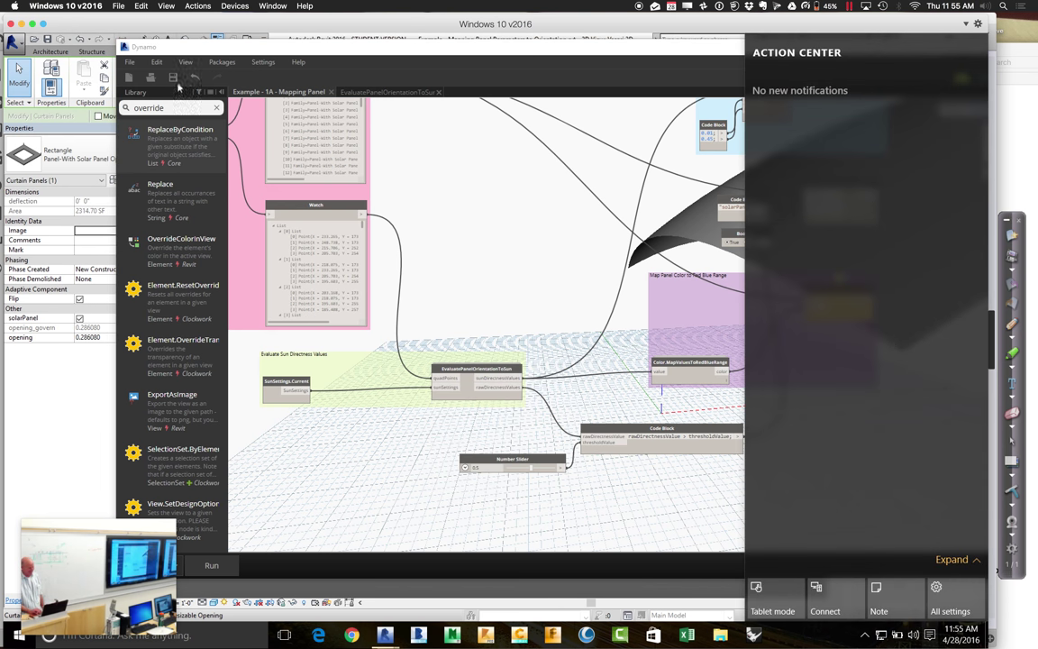
pyautogui.click(176, 79)
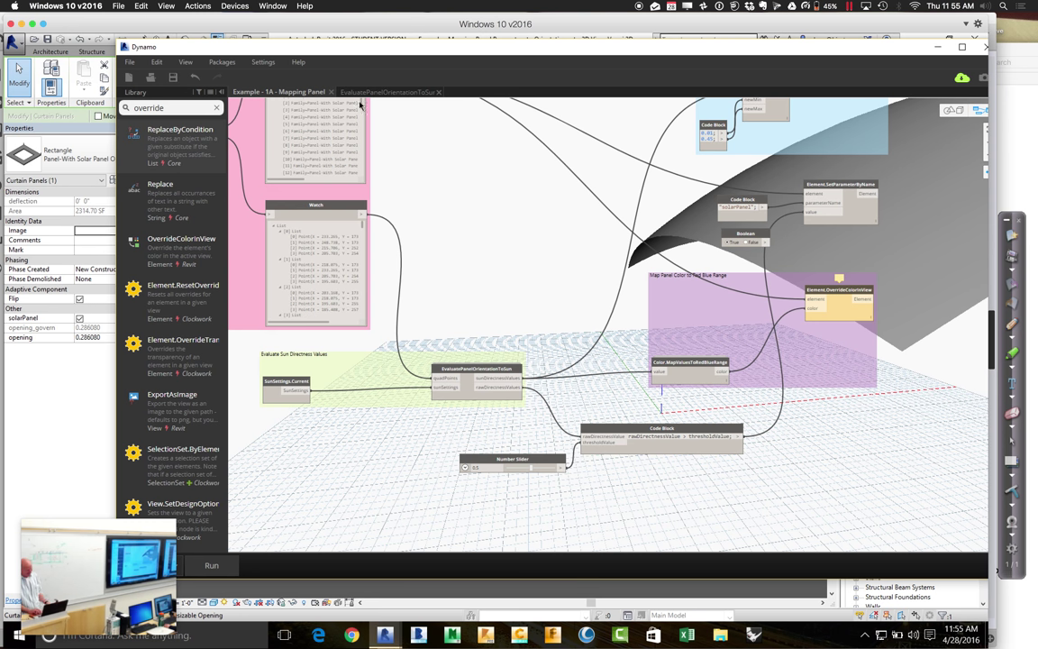
pyautogui.click(332, 93)
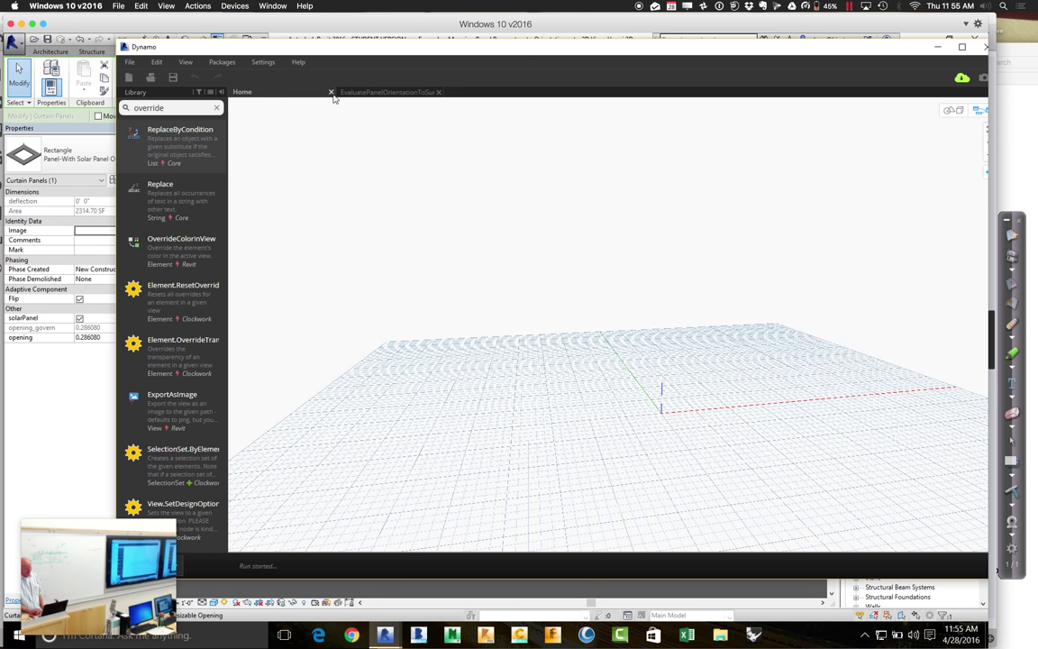
pyautogui.click(438, 93)
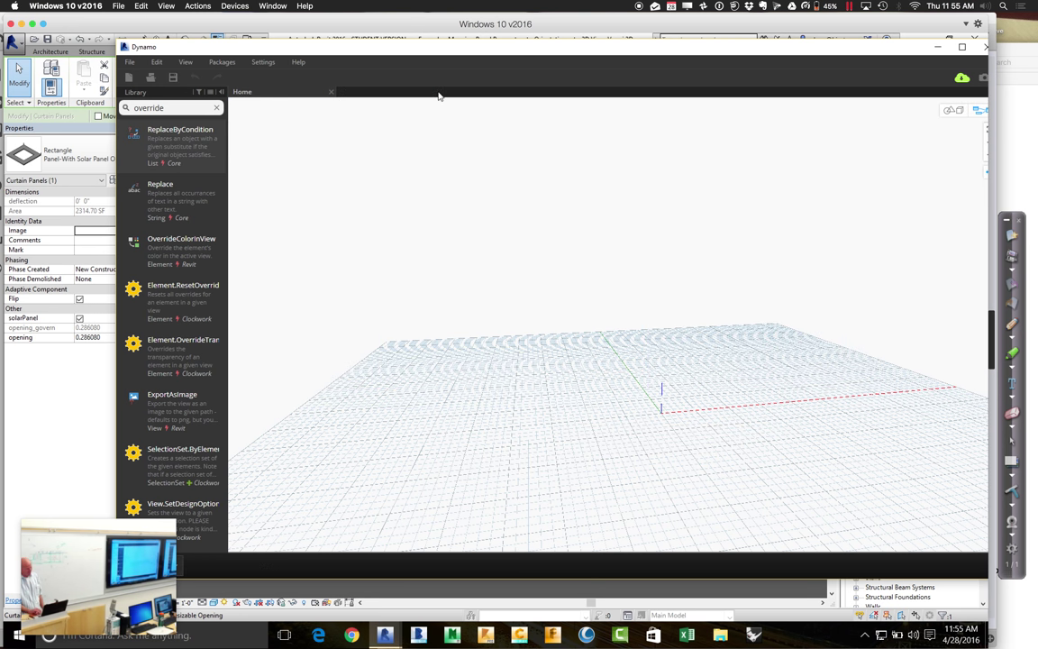
# Reopen "Example - 1A - Mapping Panel Parameters to Orientation - Start.dyn" and clear the node library search.
pyautogui.press('super+a')
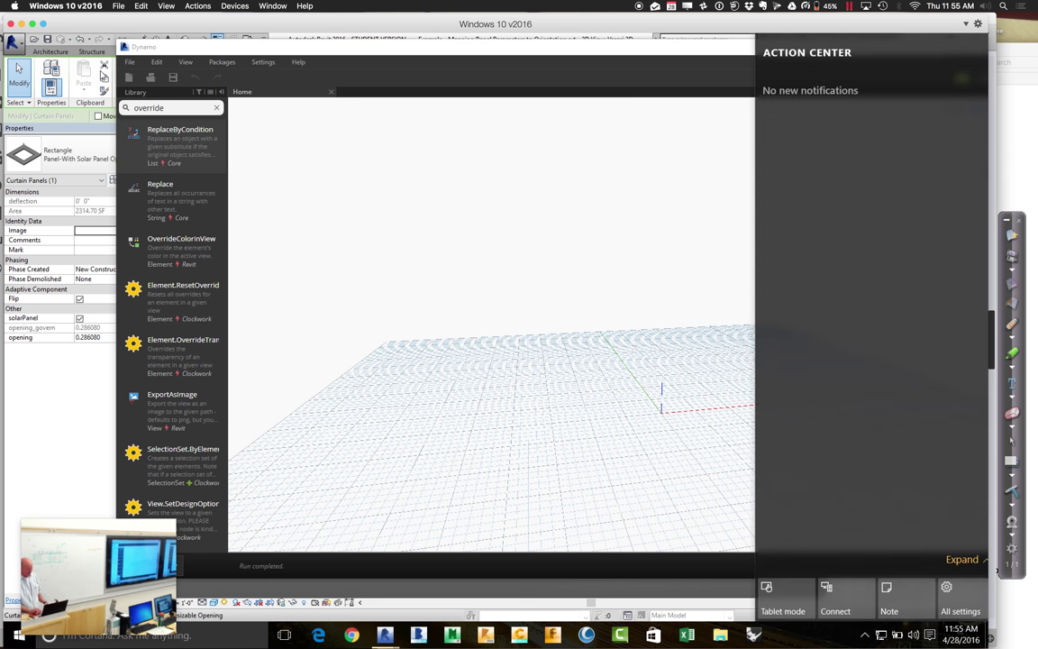
pyautogui.click(156, 79)
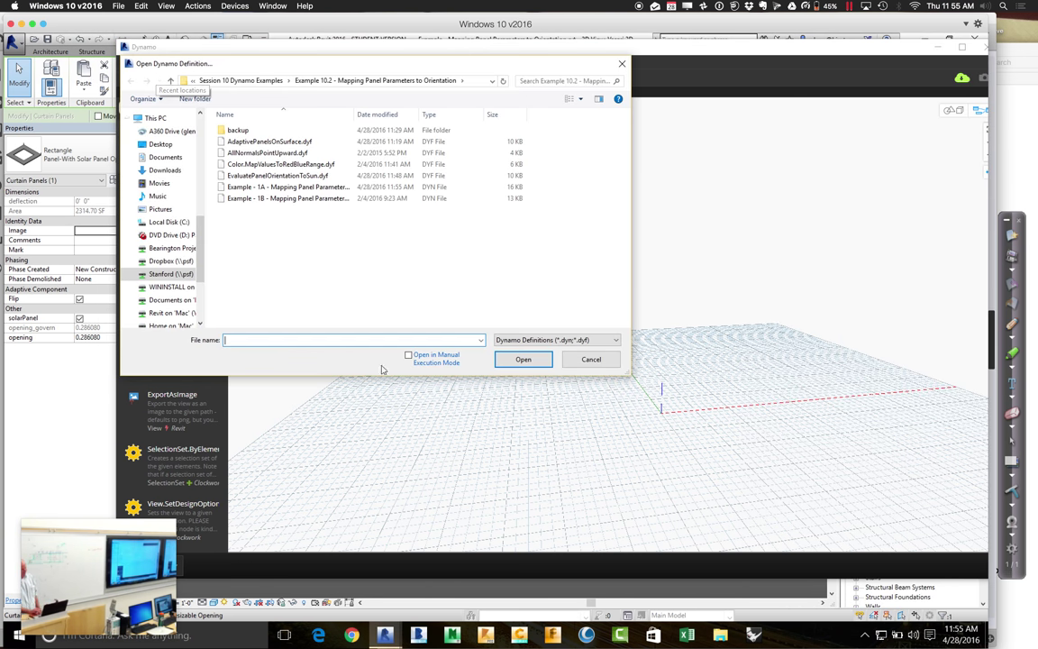
pyautogui.click(304, 191)
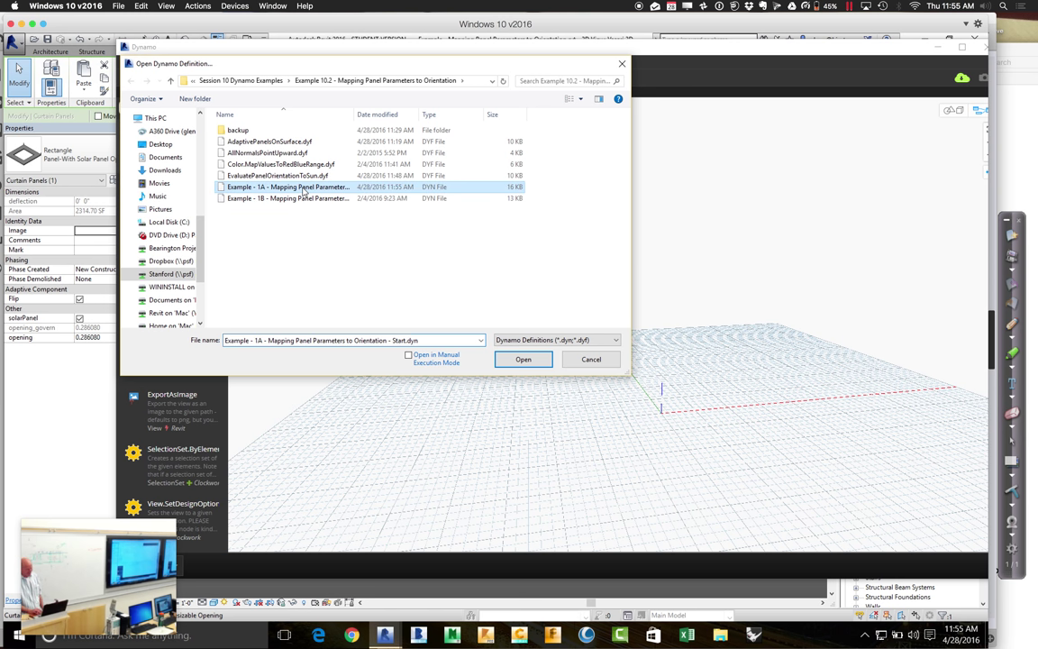
pyautogui.click(540, 361)
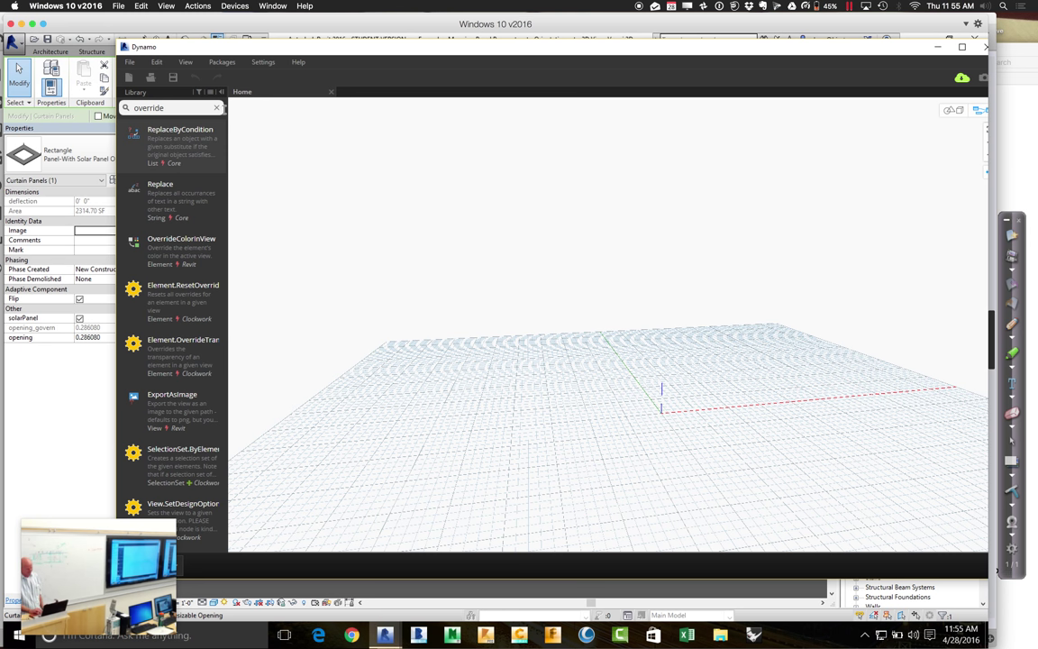
pyautogui.click(217, 107)
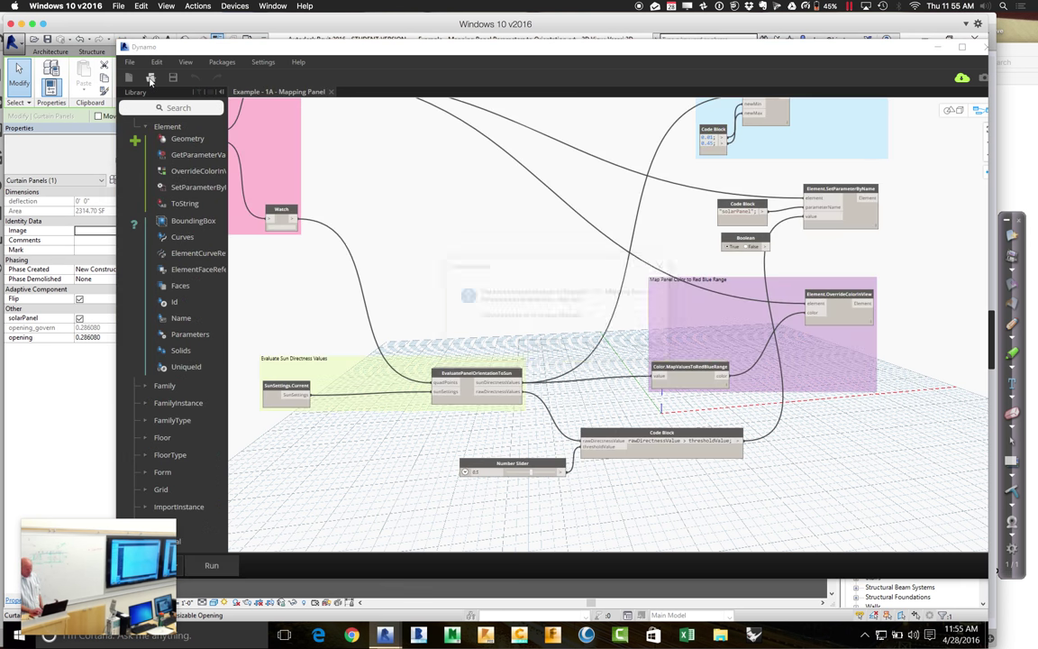
pyautogui.click(150, 80)
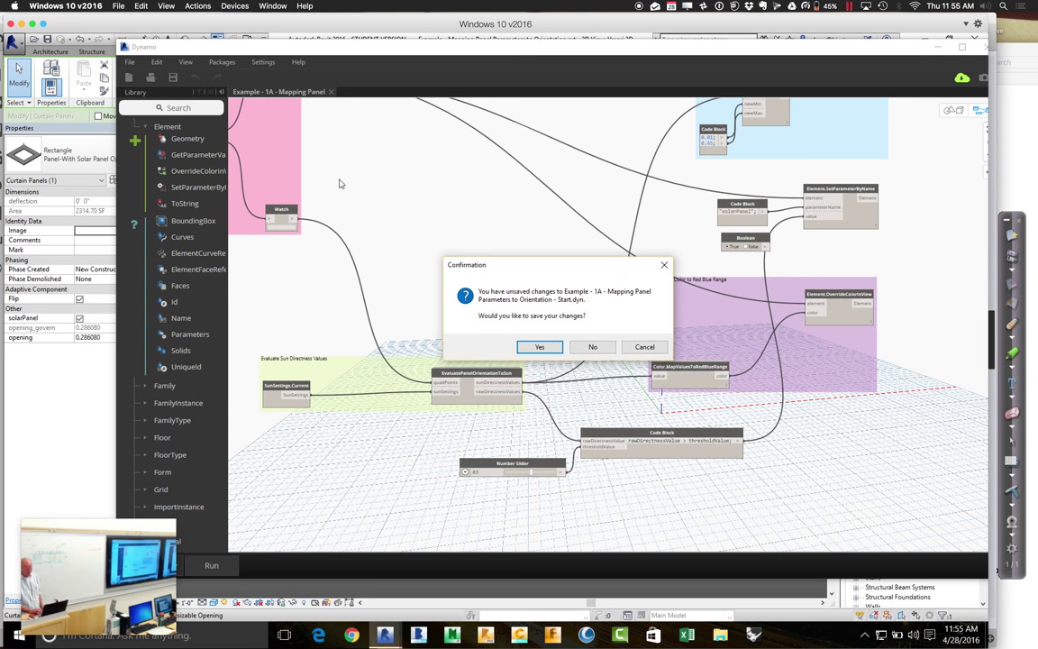
pyautogui.click(593, 346)
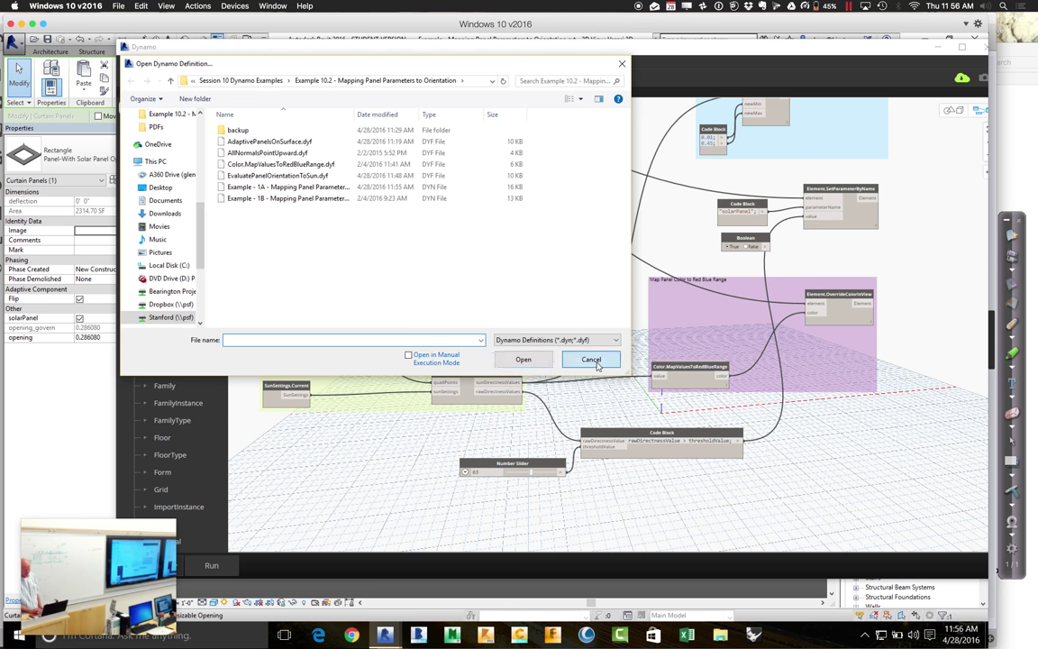
pyautogui.click(594, 360)
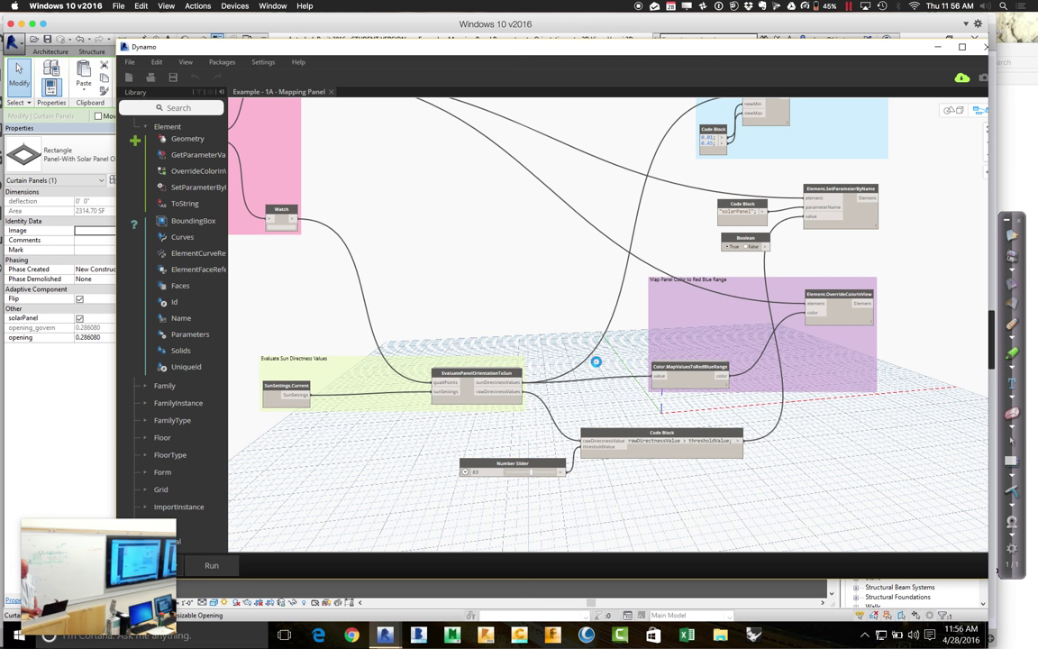
# Reposition the Dynamo window over Revit and run the reopened graph.
pyautogui.moveTo(360, 56); pyautogui.dragTo(430, 82)
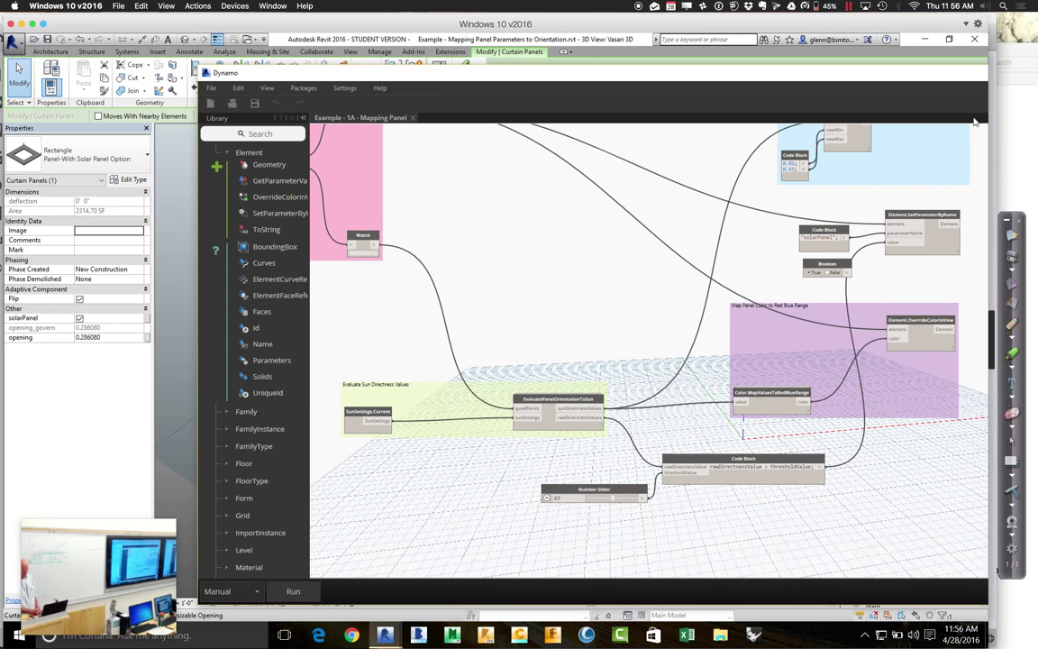
pyautogui.moveTo(882, 81); pyautogui.dragTo(825, 84)
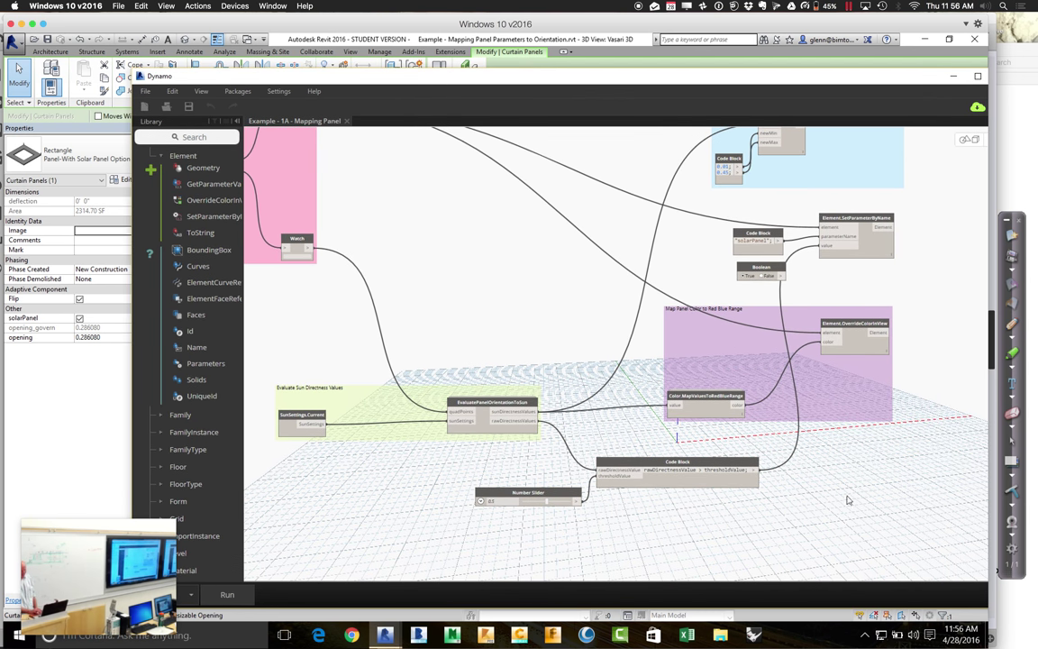
pyautogui.click(229, 596)
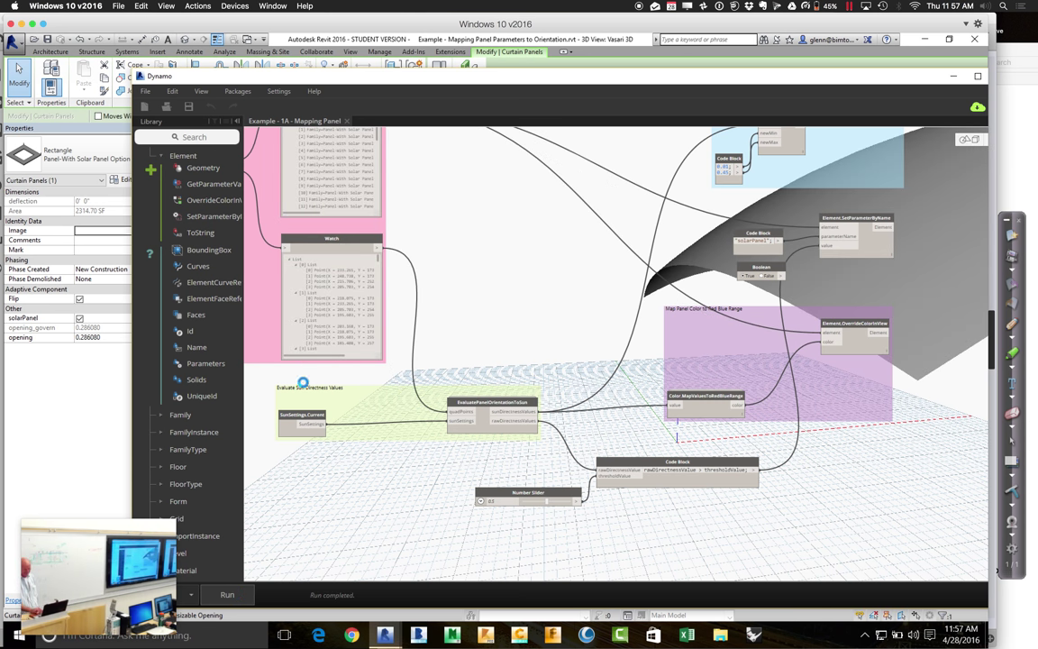
# In the Revit 3D view, select the surface and its panels, filter Mass out of the selection, and delete the curtain panels.
pyautogui.moveTo(437, 83); pyautogui.dragTo(697, 468)
pyautogui.press('Escape')
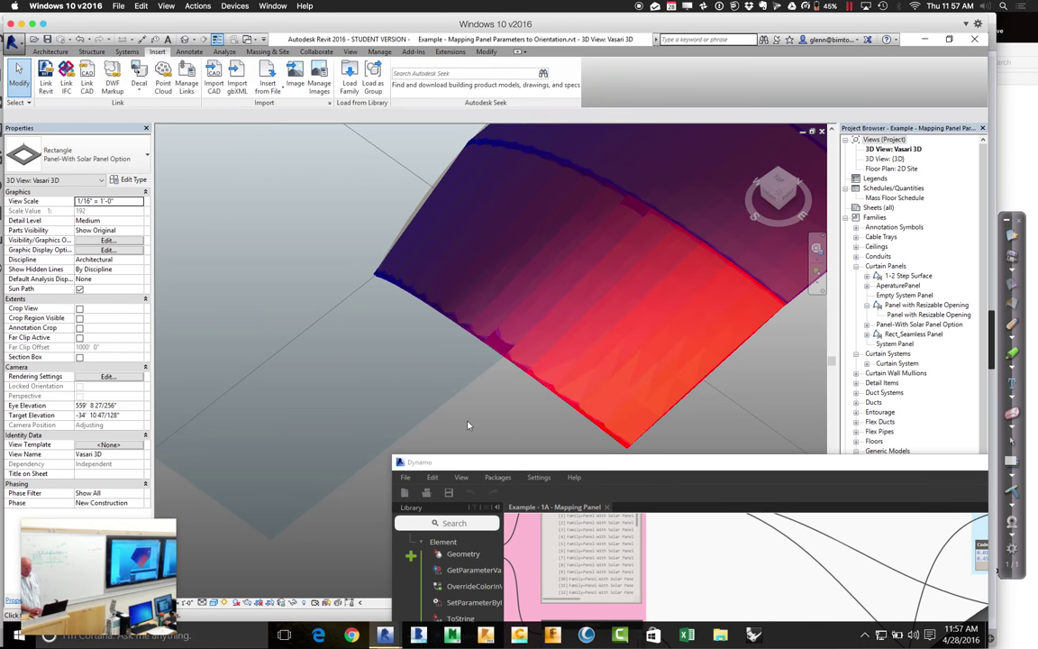
pyautogui.click(468, 425)
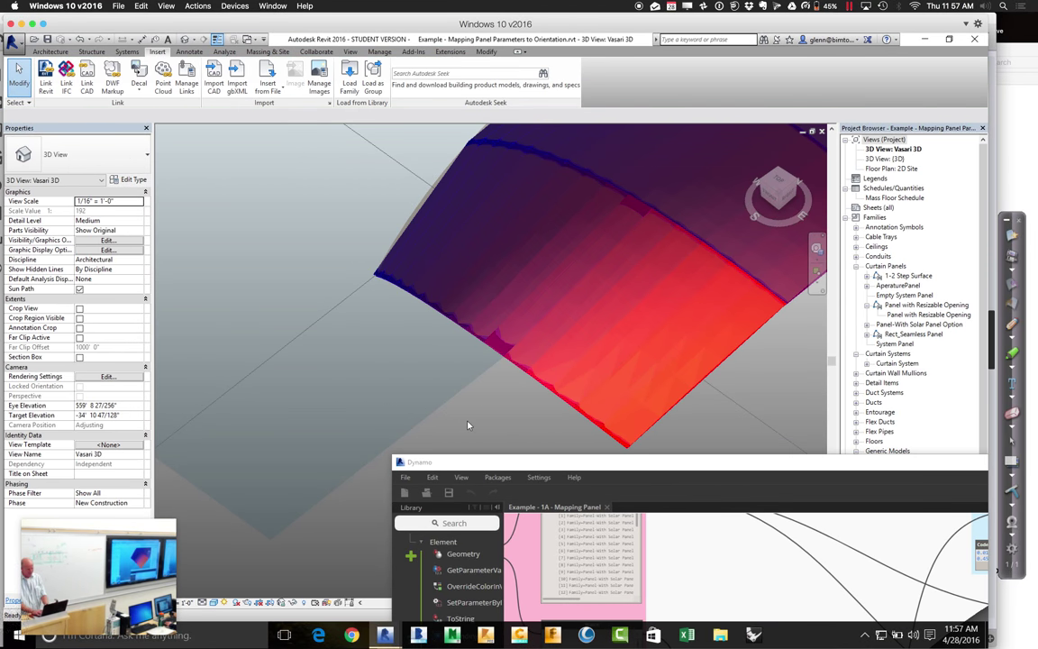
pyautogui.scroll(-3, 490, 360)
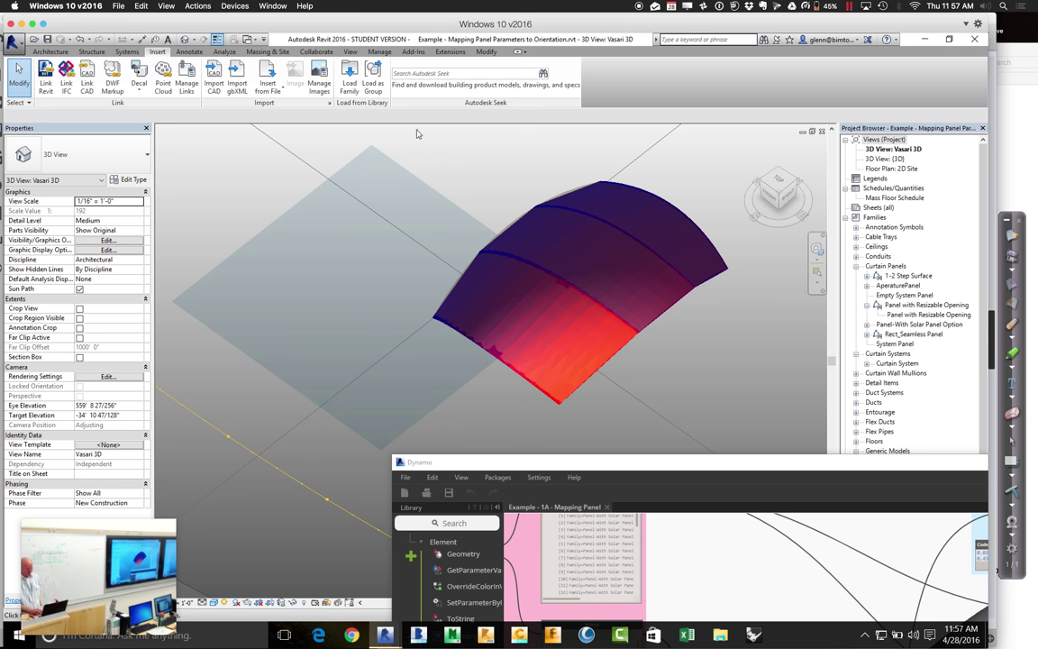
pyautogui.moveTo(417, 130); pyautogui.dragTo(726, 393)
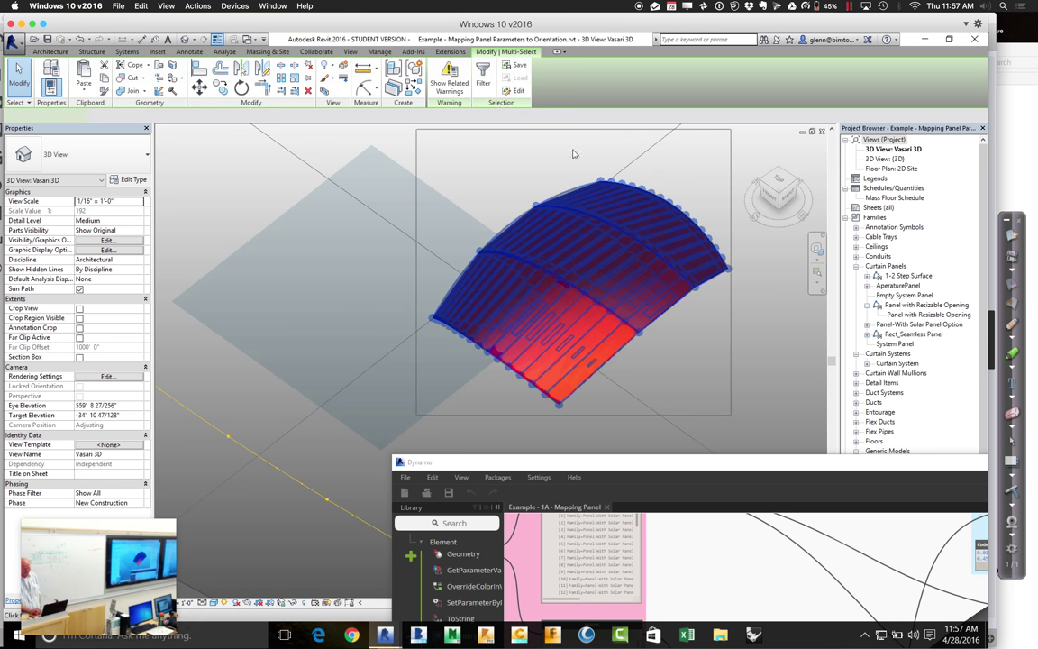
pyautogui.click(482, 79)
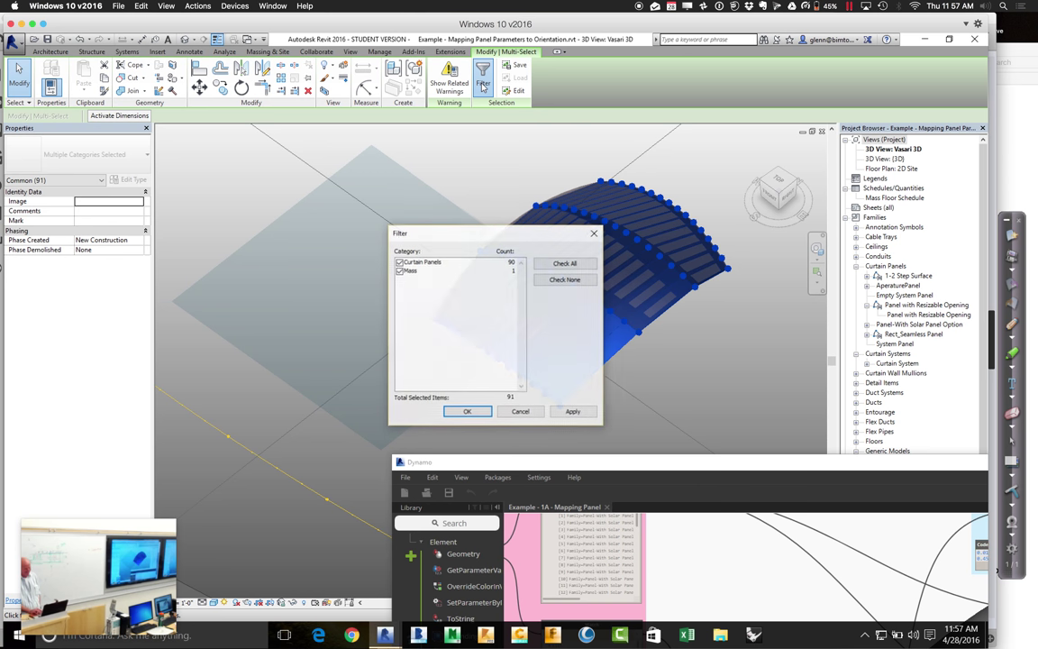
pyautogui.click(400, 271)
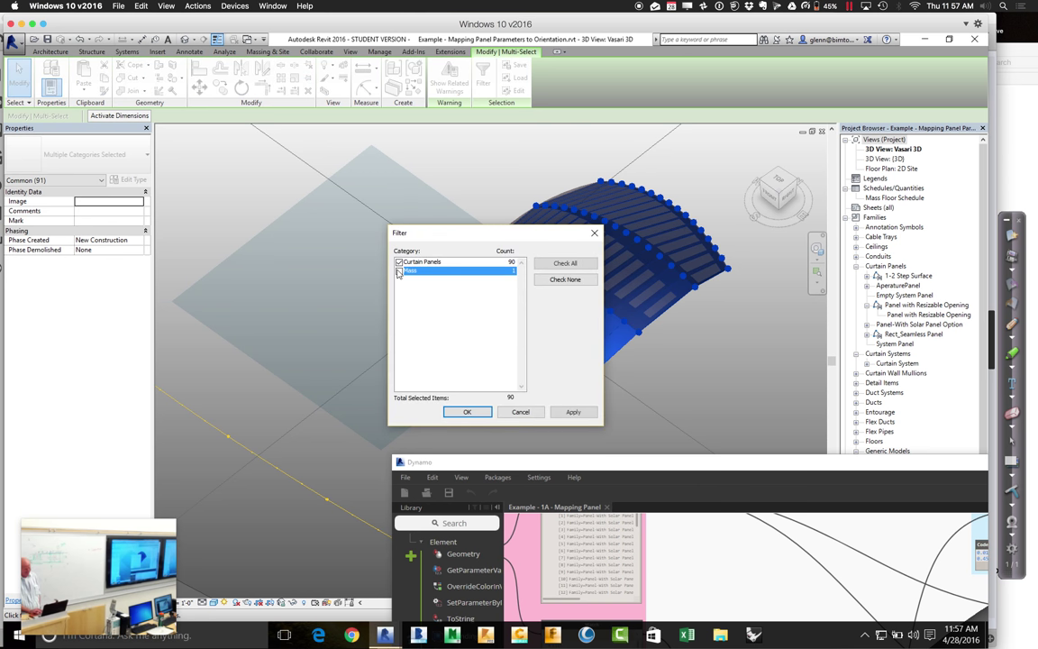
pyautogui.click(467, 412)
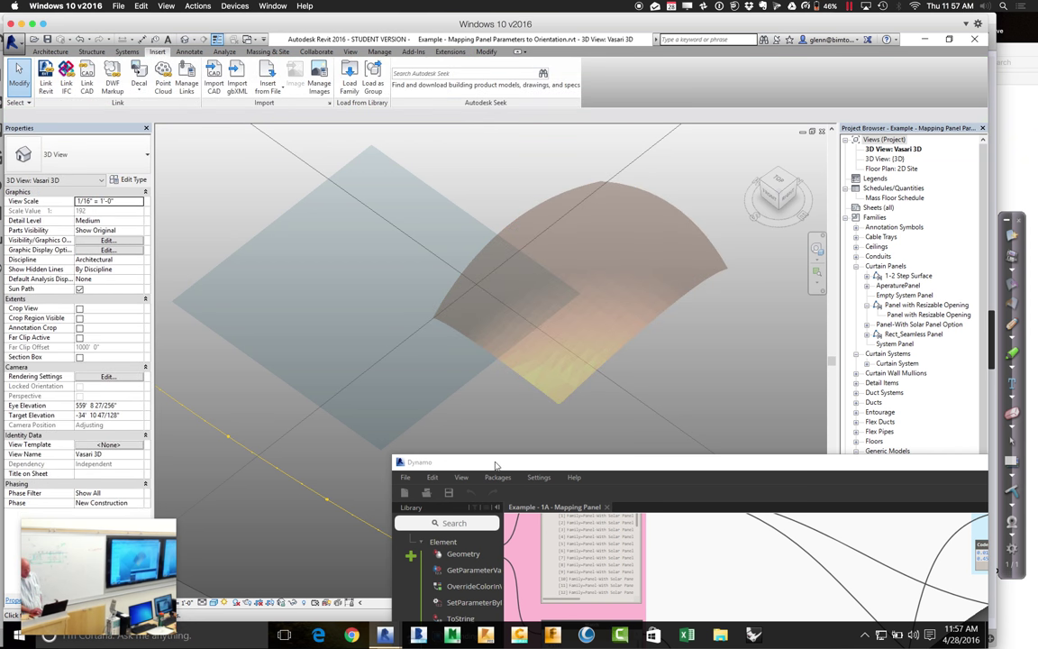
# Bring the Dynamo window back over the model and examine the panel placement, sun evaluation and parameter node groups.
pyautogui.moveTo(498, 463); pyautogui.dragTo(310, 89)
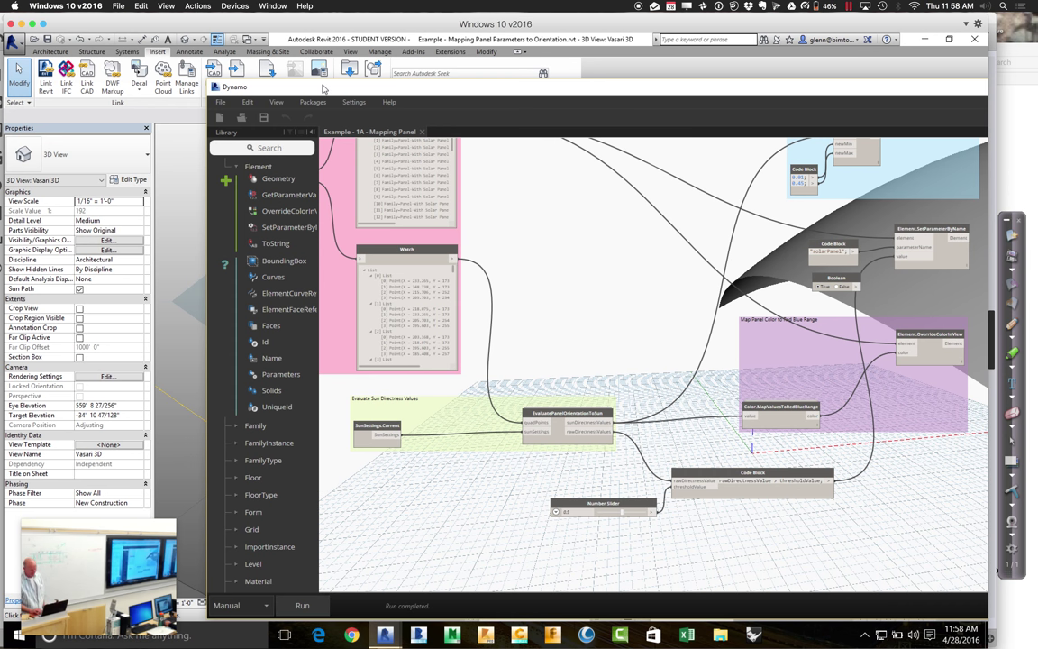
pyautogui.moveTo(323, 87); pyautogui.dragTo(368, 88)
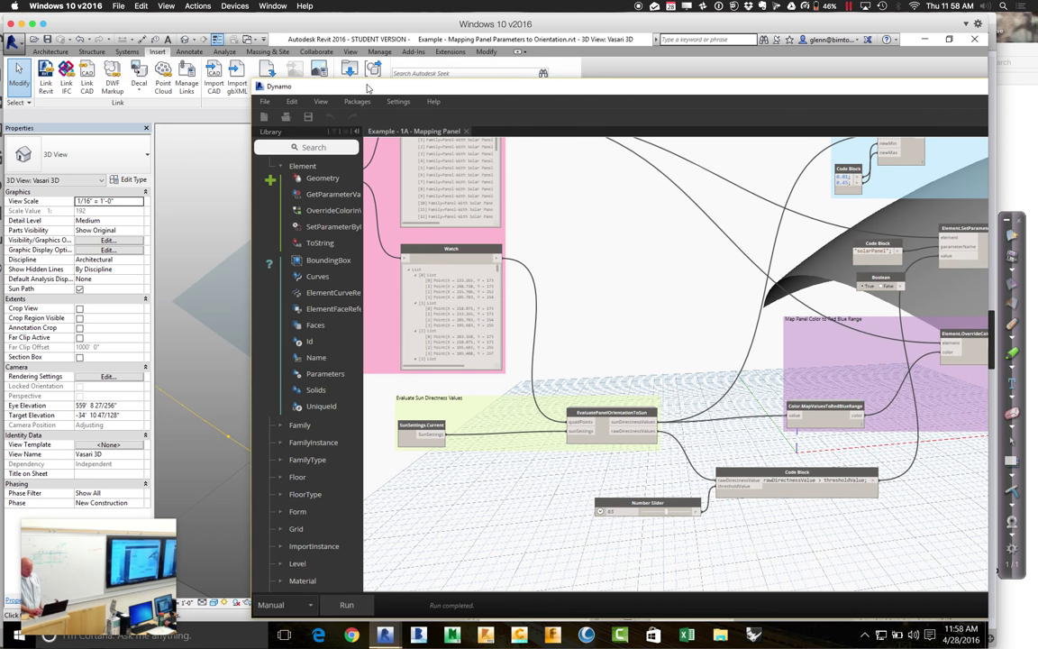
pyautogui.doubleClick(847, 93)
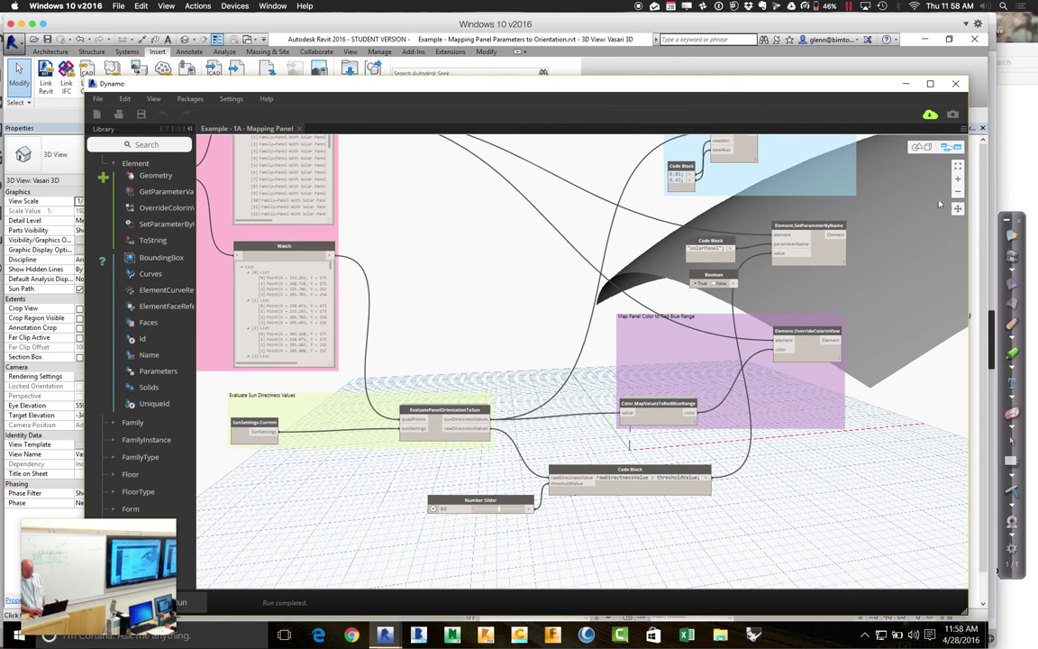
pyautogui.click(958, 210)
pyautogui.moveTo(362, 230); pyautogui.dragTo(465, 308)
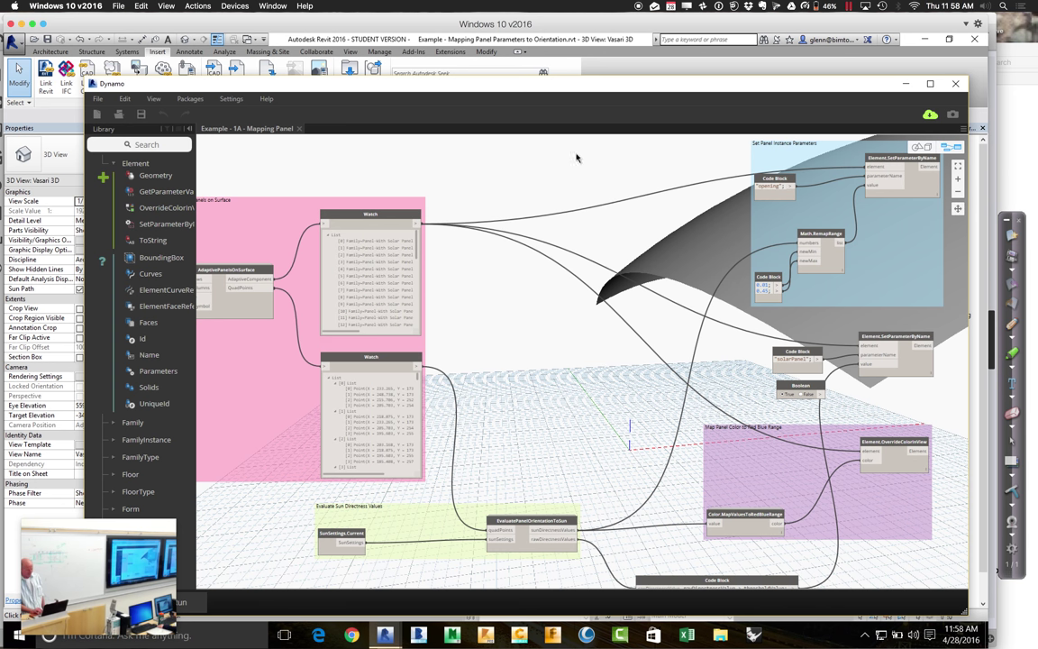
# Move the Dynamo window aside and orbit the Revit 3D view to inspect the mass within its sun path.
pyautogui.moveTo(519, 88); pyautogui.dragTo(830, 400)
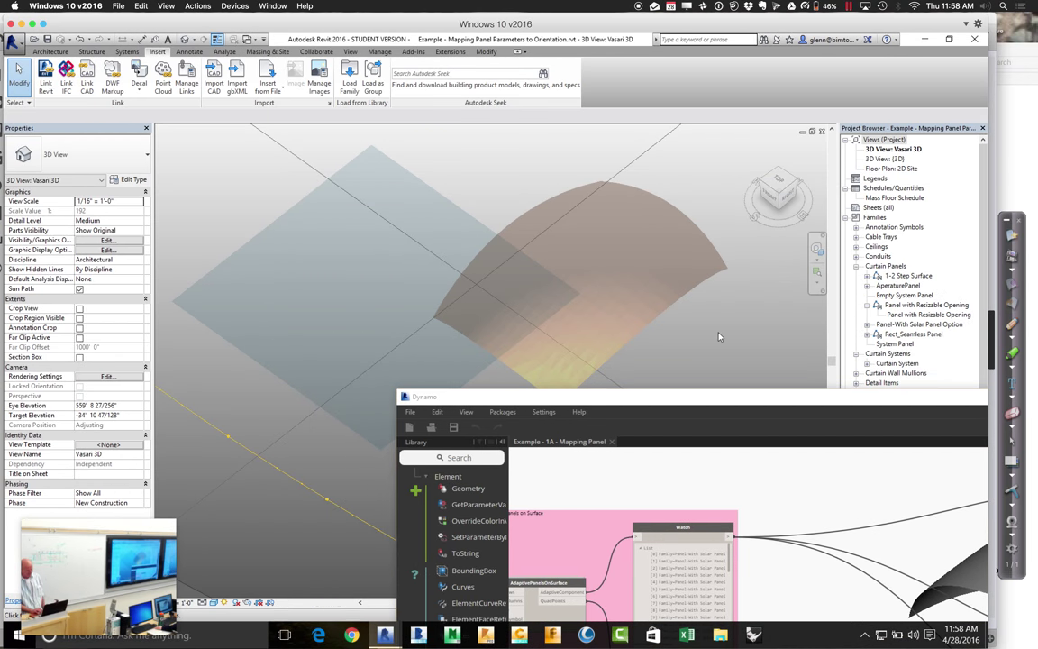
pyautogui.click(817, 249)
pyautogui.moveTo(742, 305); pyautogui.dragTo(732, 282)
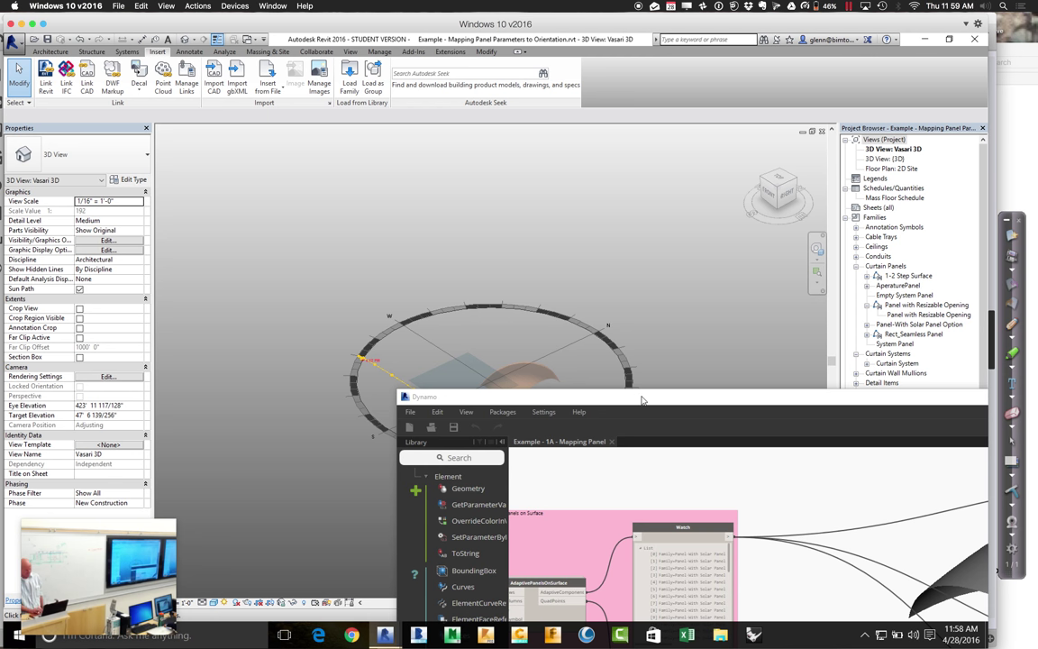
# Bring the Dynamo window back over the Revit view, run the graph, and shift the window until its whole canvas is on screen.
pyautogui.moveTo(637, 396); pyautogui.dragTo(461, 85)
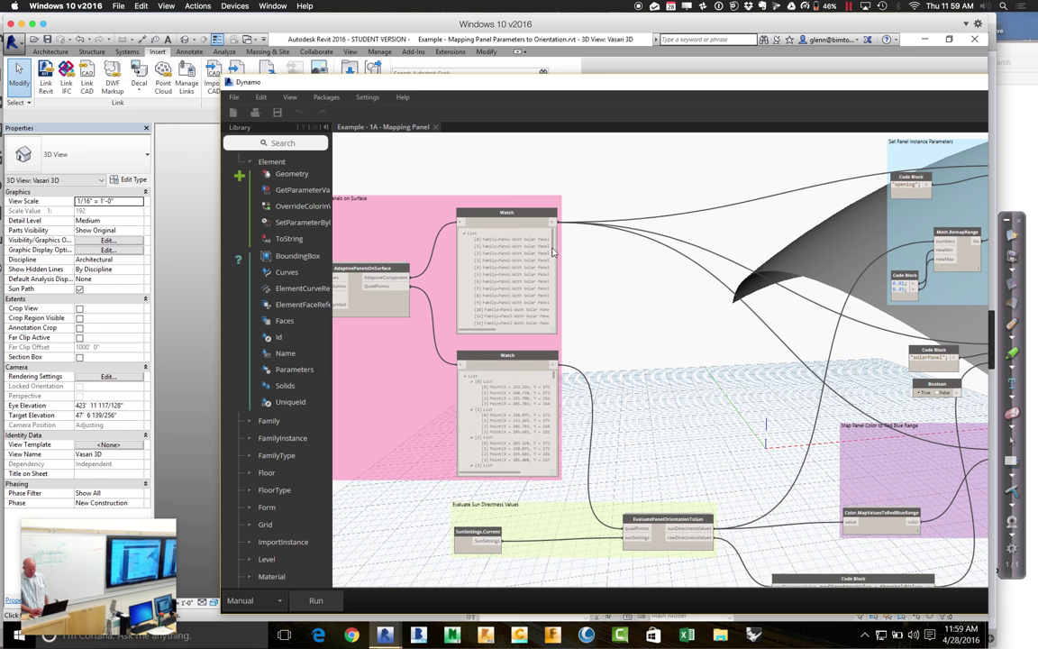
pyautogui.click(316, 601)
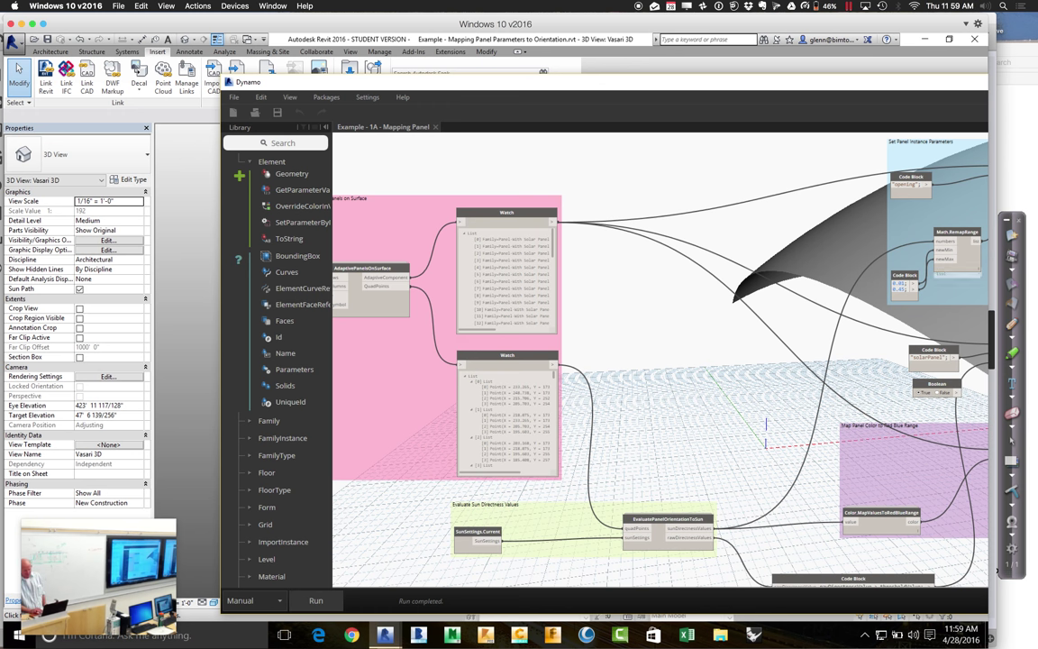
pyautogui.moveTo(822, 87); pyautogui.dragTo(657, 86)
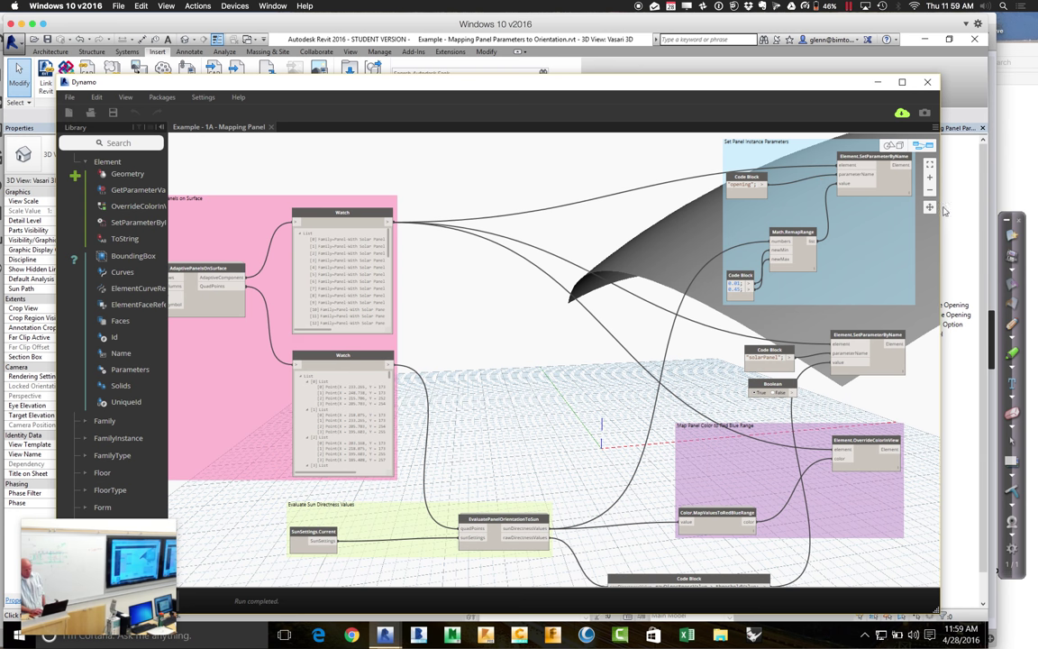
# Set the Family Types node to Panel with Resizable Opening and run the graph.
pyautogui.click(929, 209)
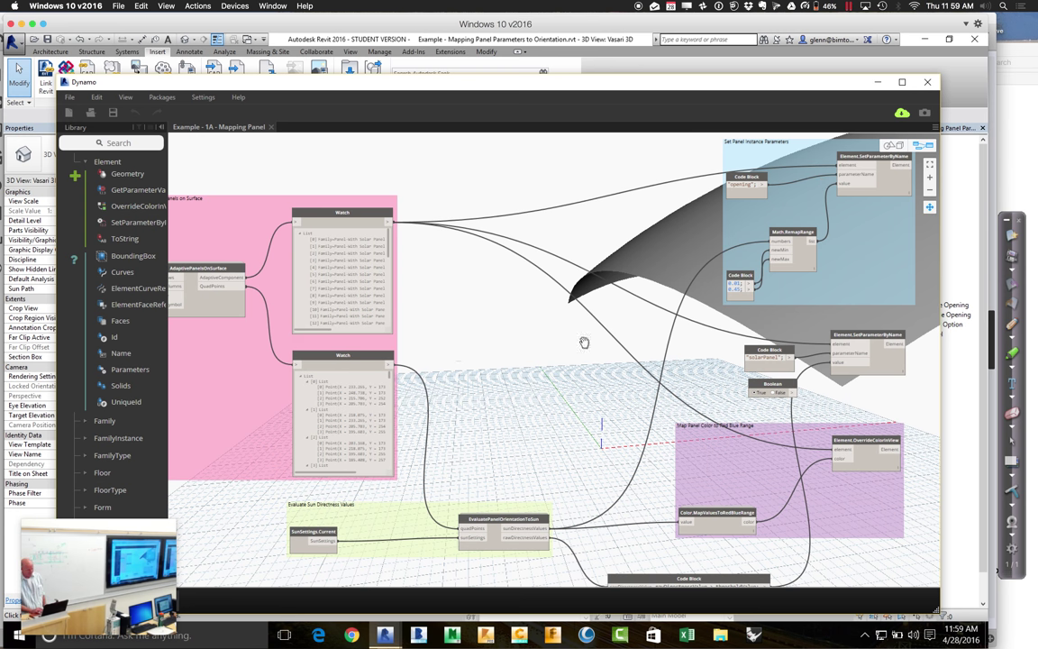
pyautogui.moveTo(584, 342); pyautogui.dragTo(737, 350)
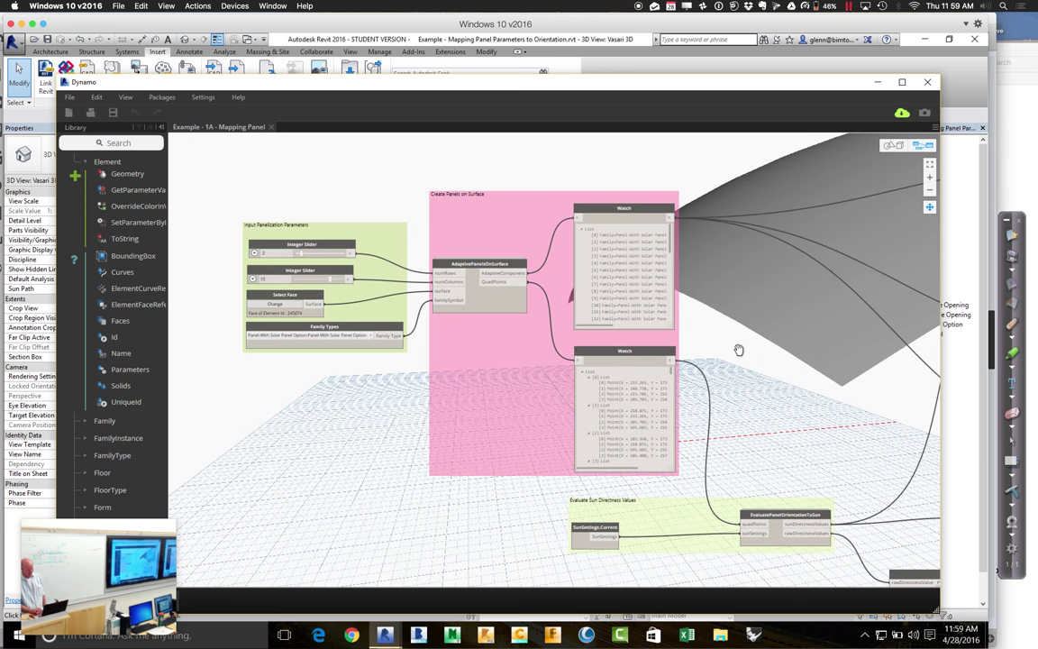
pyautogui.click(369, 336)
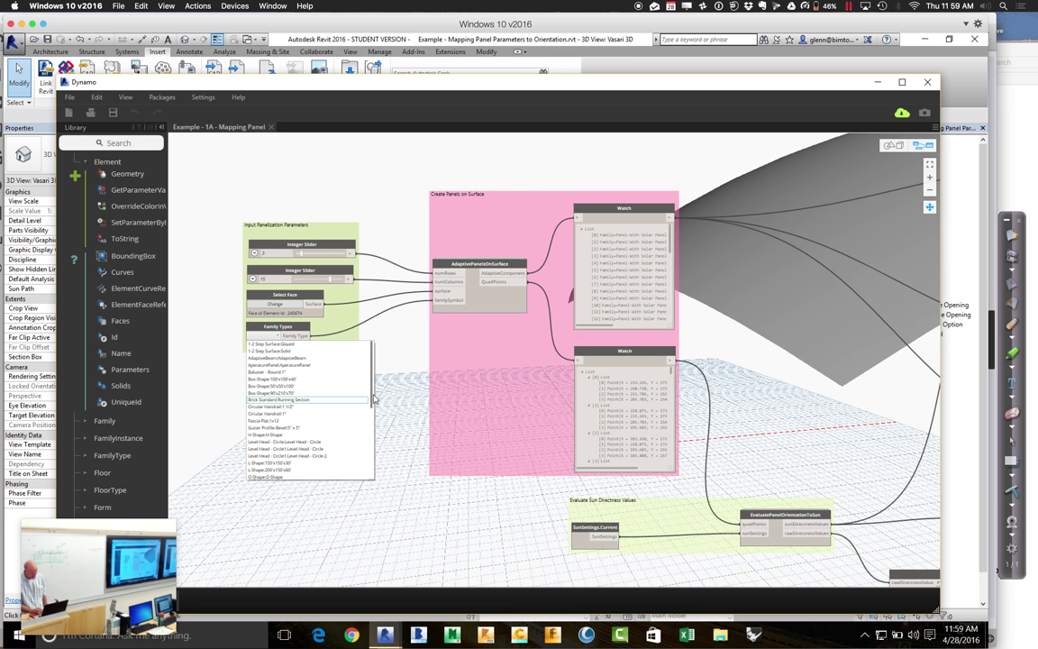
pyautogui.moveTo(371, 404); pyautogui.dragTo(370, 445)
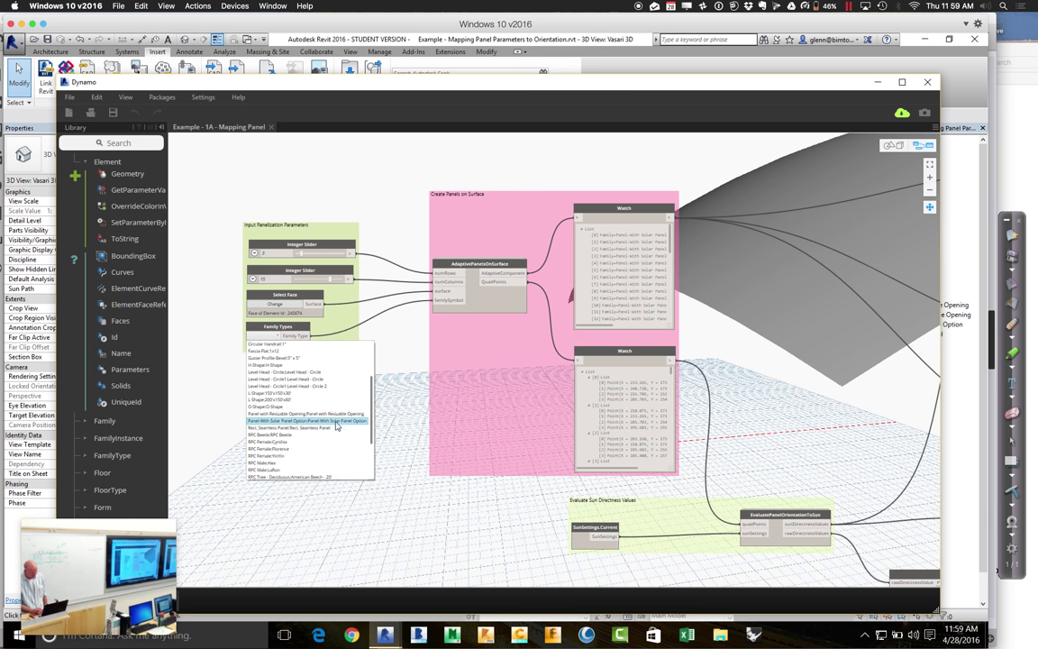
pyautogui.click(335, 413)
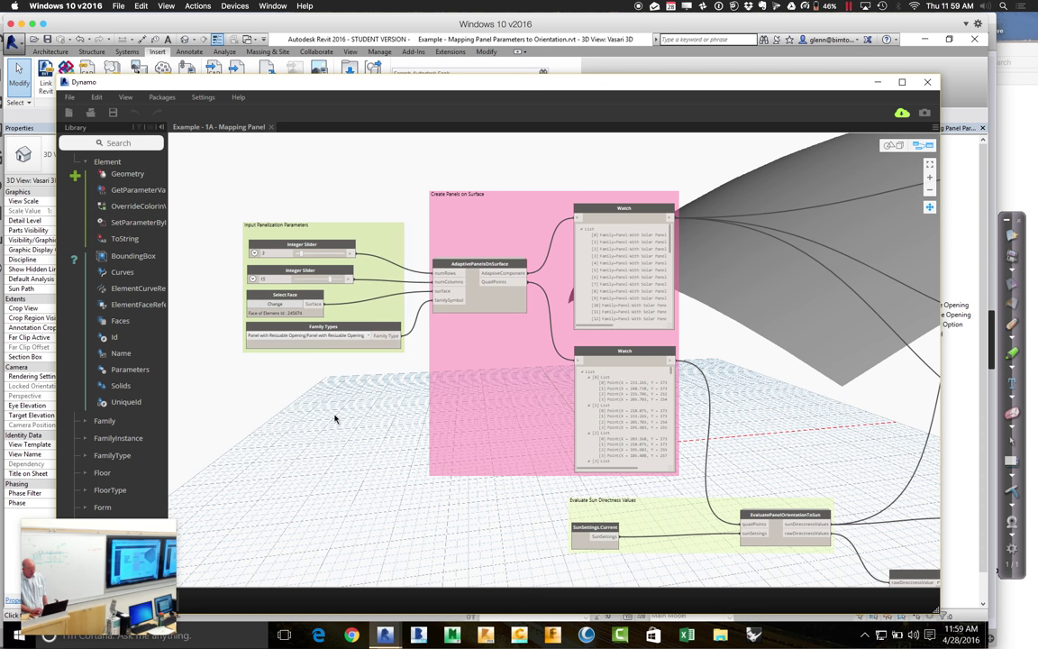
pyautogui.moveTo(282, 86); pyautogui.dragTo(532, 61)
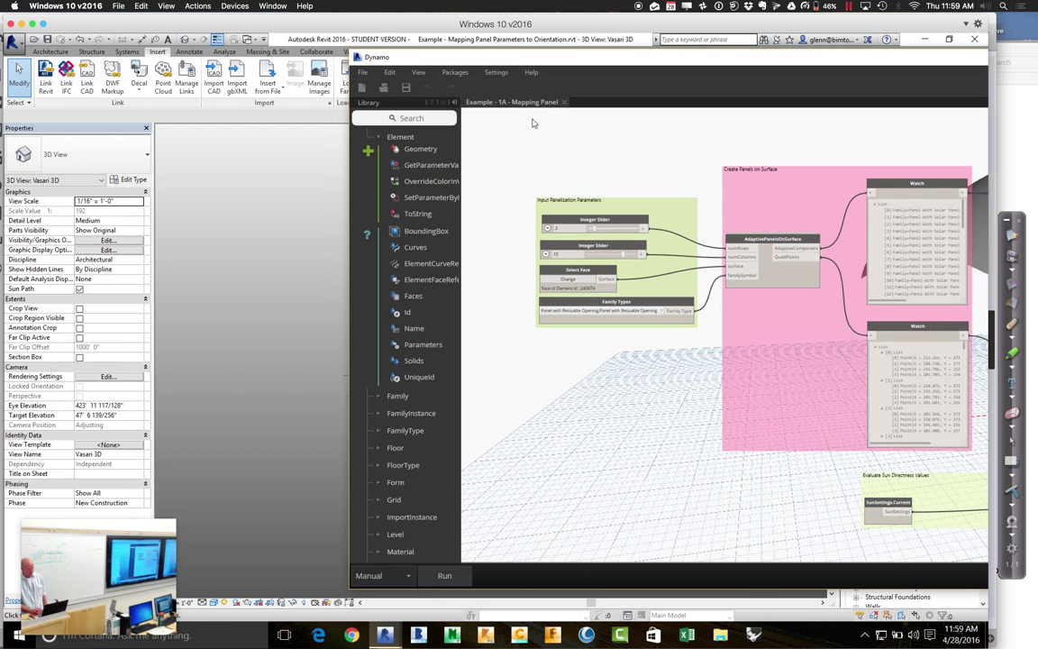
pyautogui.click(447, 576)
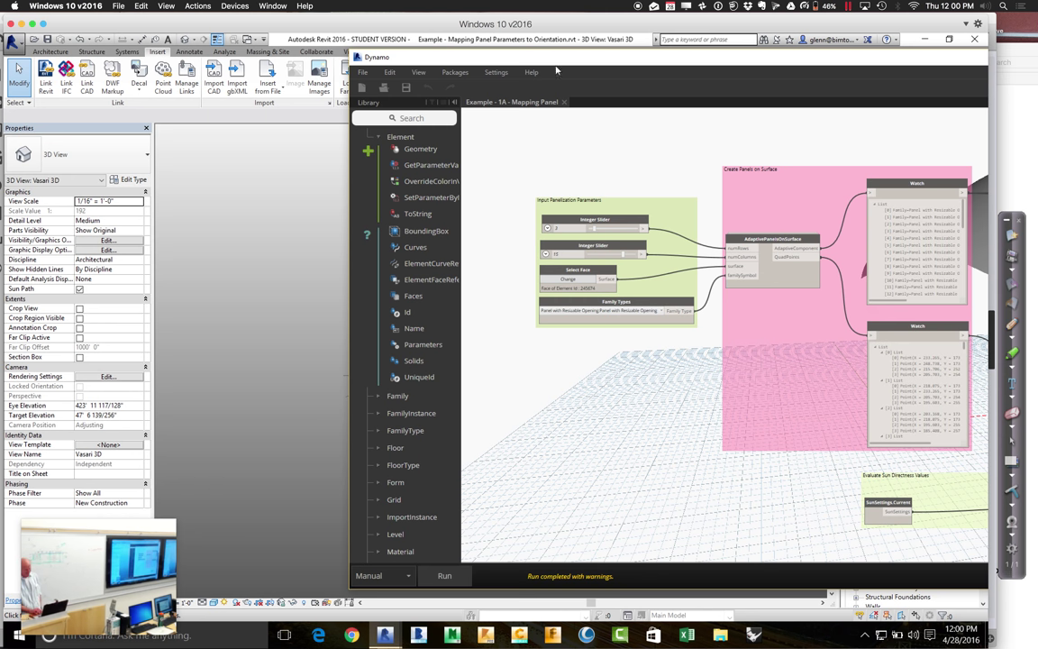
# Switch the Family Types node to Panel-With Solar Panel Option and rerun the graph.
pyautogui.moveTo(546, 59); pyautogui.dragTo(560, 427)
pyautogui.doubleClick(560, 427)
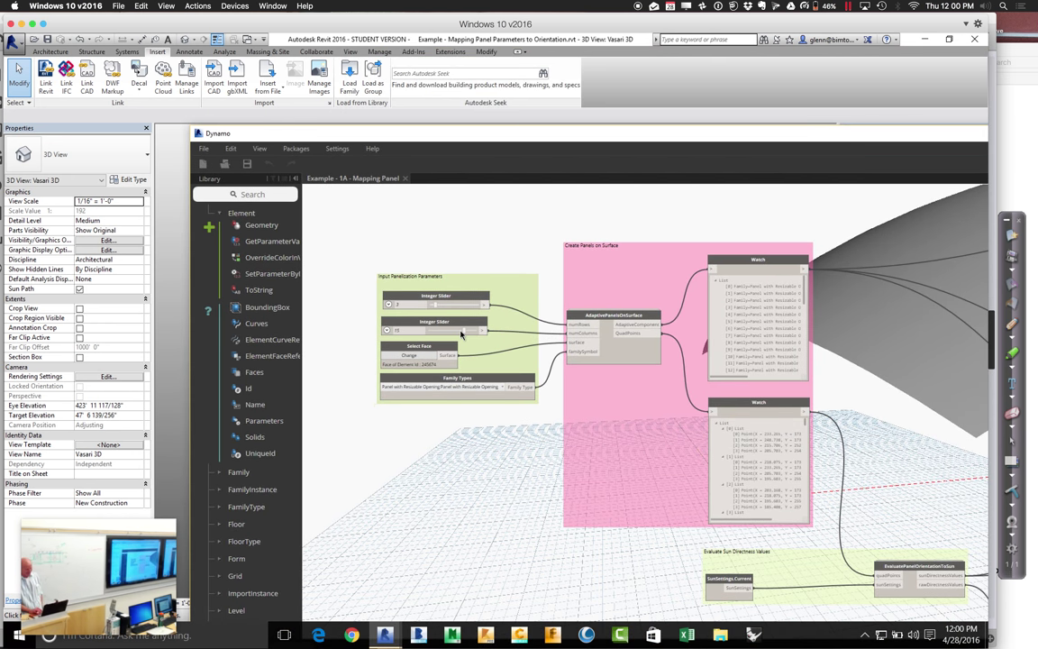
pyautogui.click(500, 390)
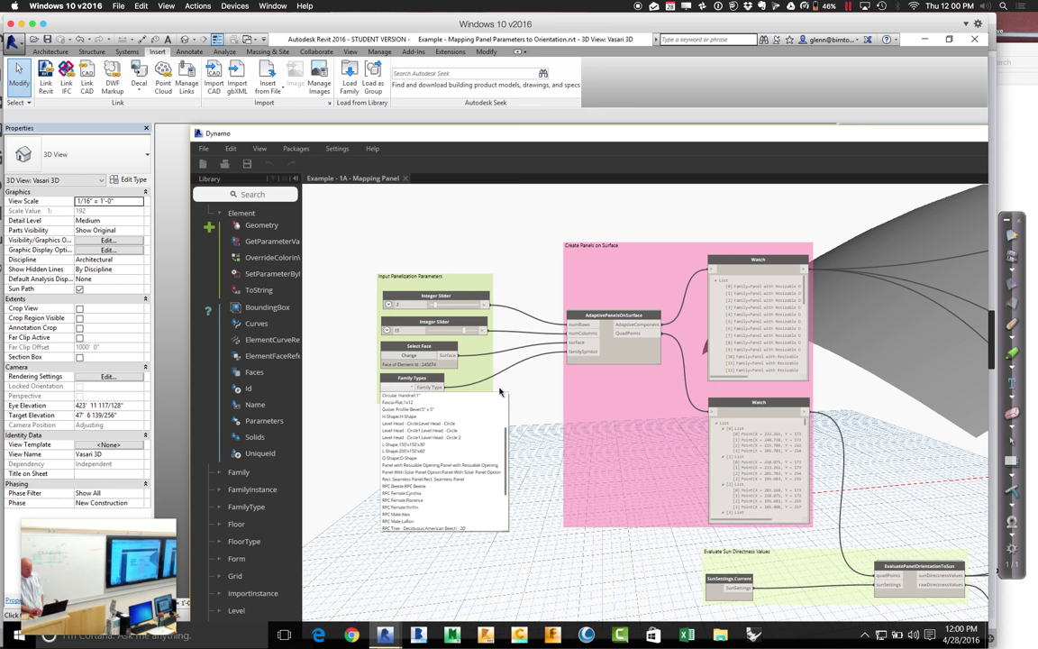
pyautogui.click(450, 471)
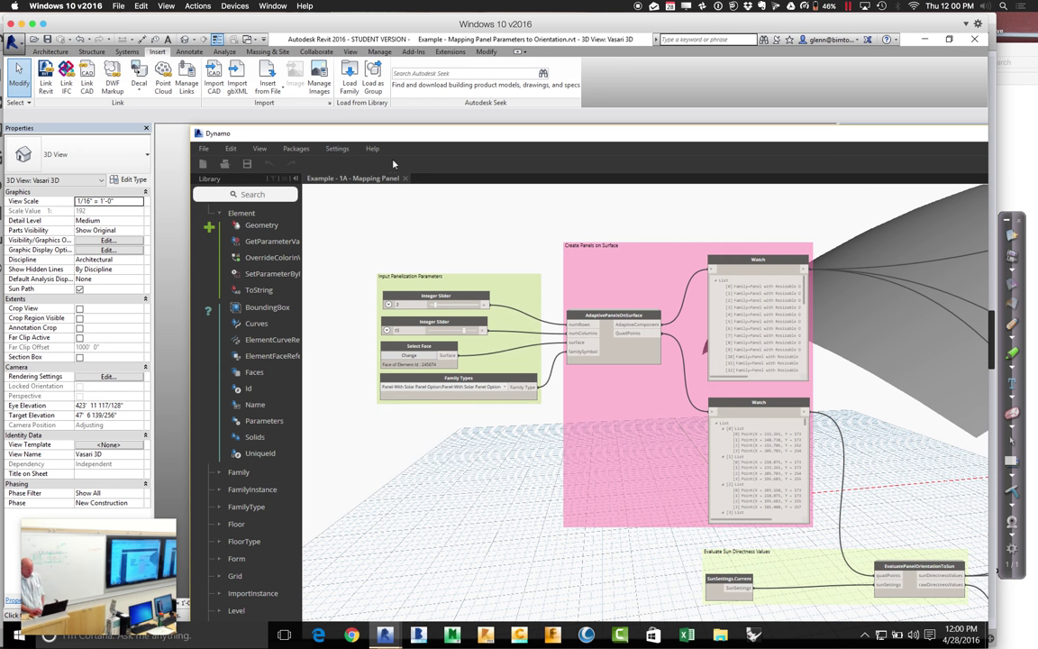
pyautogui.moveTo(394, 133); pyautogui.dragTo(460, 59)
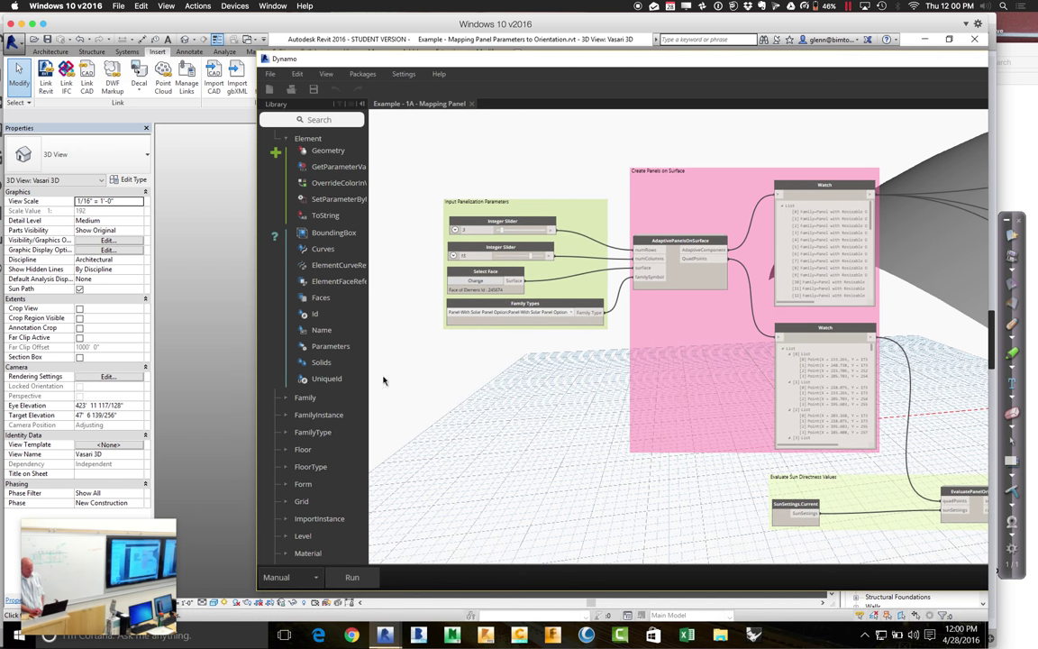
pyautogui.click(364, 581)
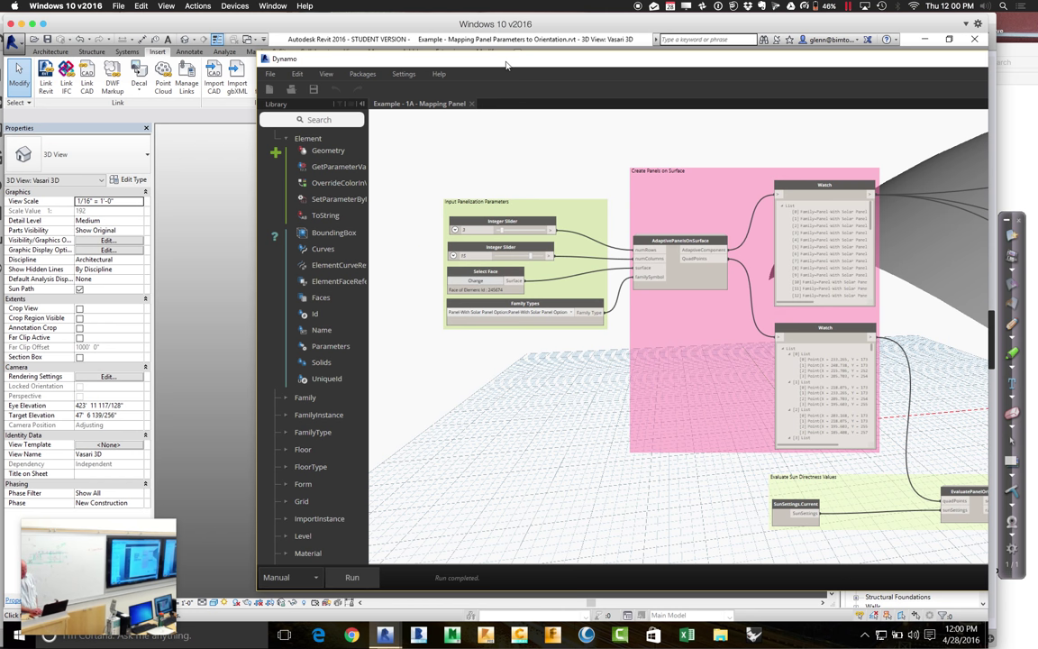
# Move the Dynamo window aside and zoom the Revit 3D view in on the curtain panels to inspect their colors and openings.
pyautogui.moveTo(506, 65); pyautogui.dragTo(495, 532)
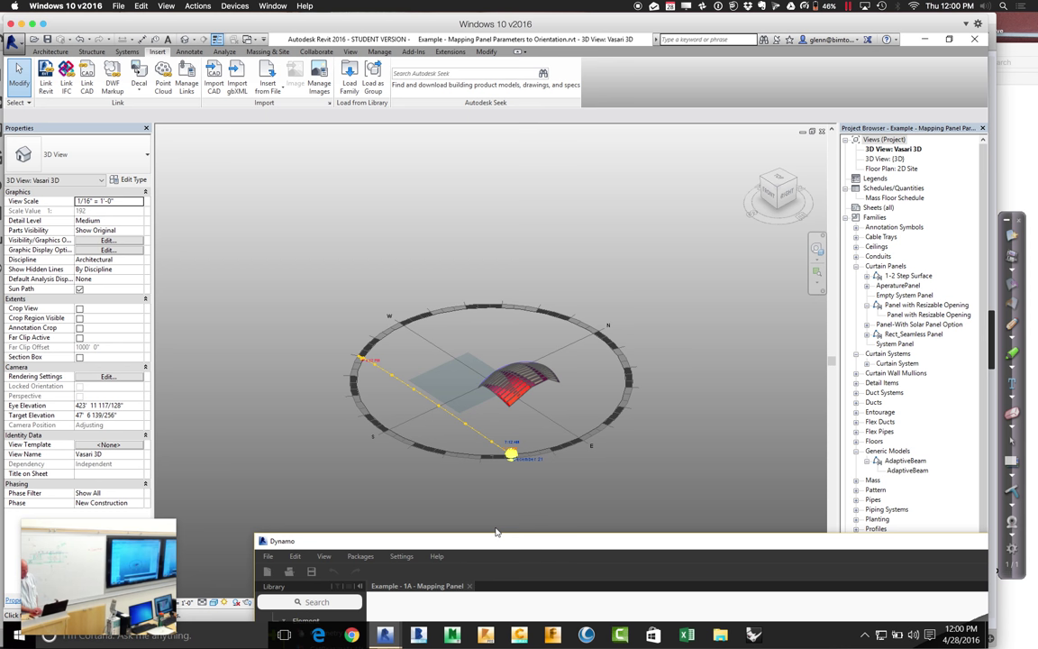
pyautogui.click(643, 459)
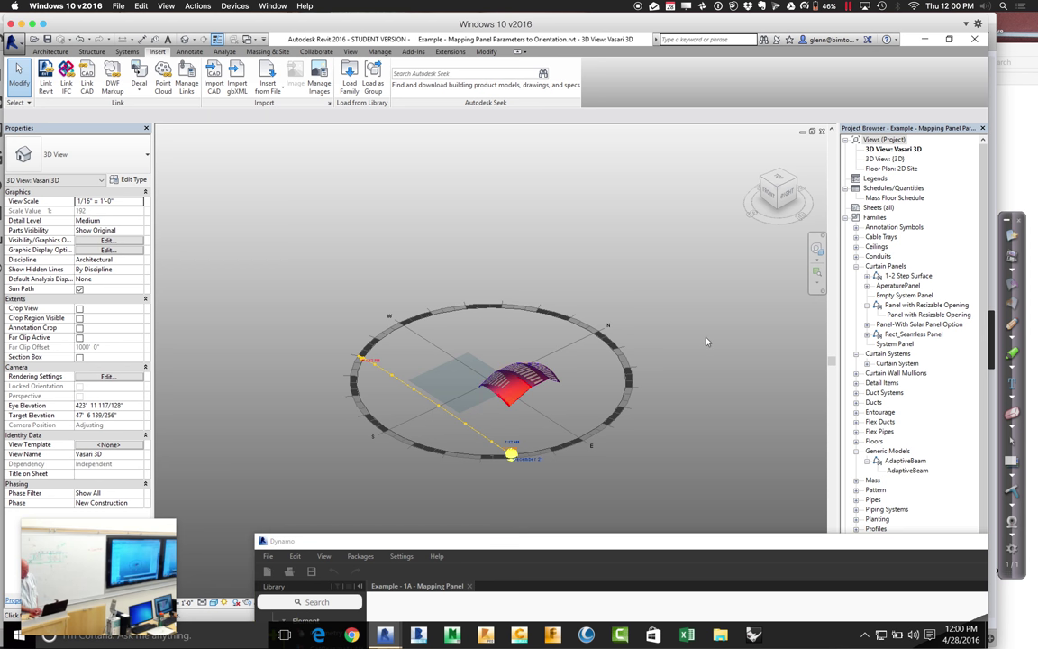
pyautogui.click(817, 275)
pyautogui.moveTo(456, 357); pyautogui.dragTo(571, 434)
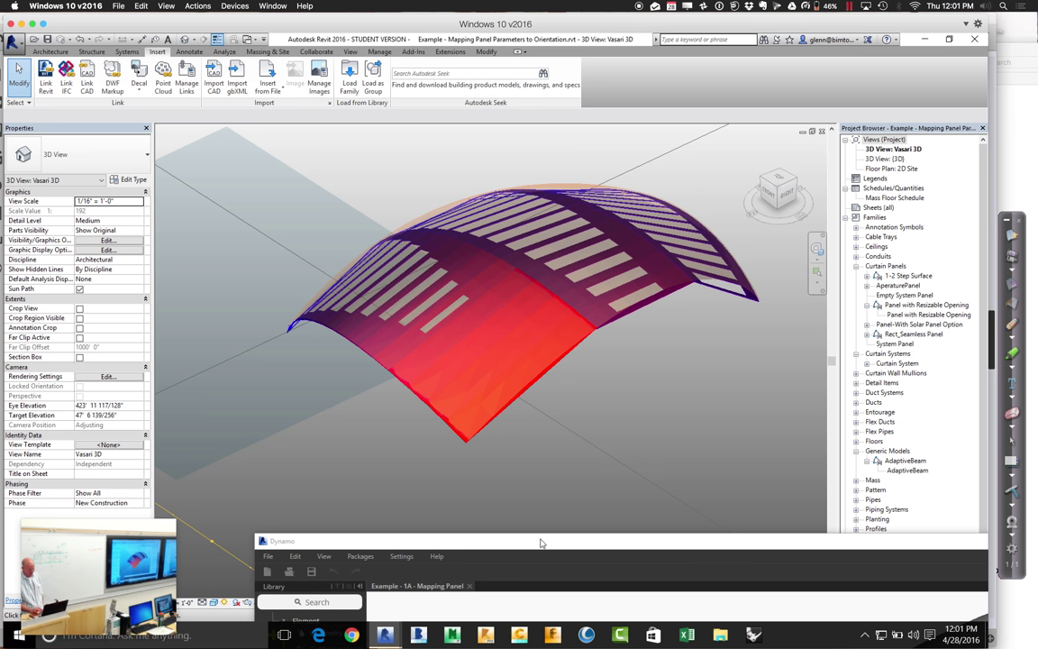
# Bring Dynamo back over Revit and examine the Code Block comparing rawDirectnessValue with thresholdValue and its Number Slider.
pyautogui.moveTo(541, 543); pyautogui.dragTo(377, 58)
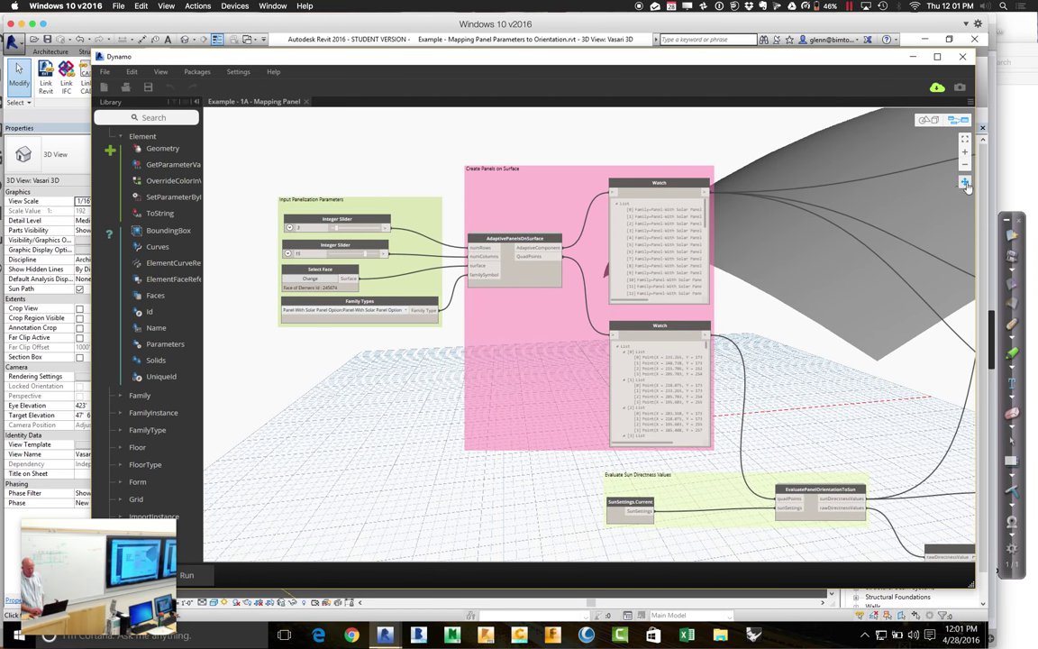
pyautogui.moveTo(858, 435); pyautogui.dragTo(473, 348)
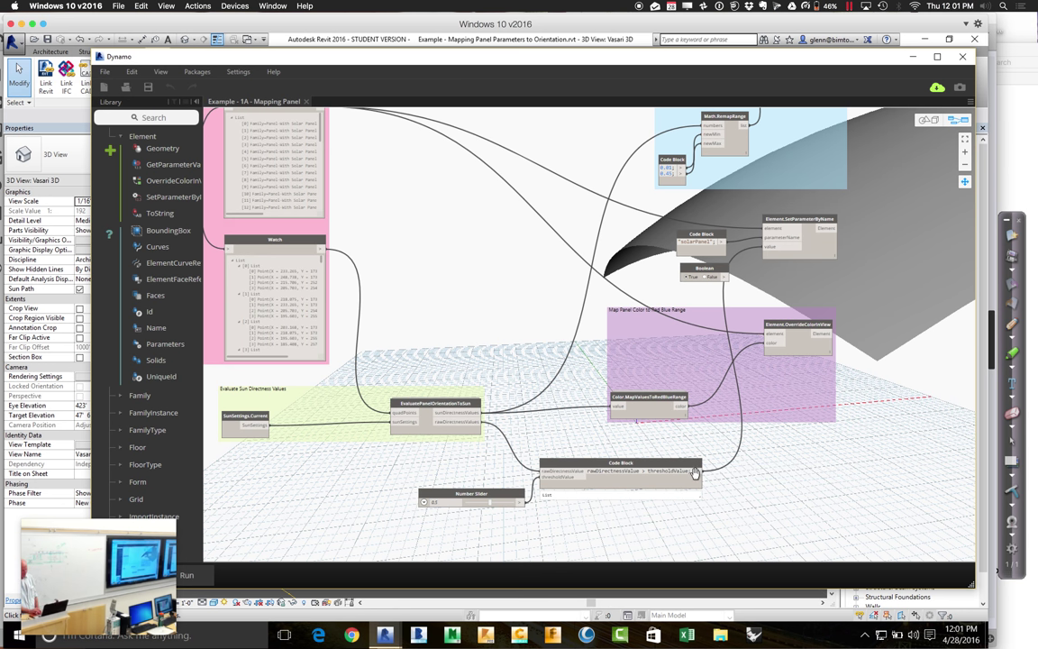
pyautogui.moveTo(696, 474)
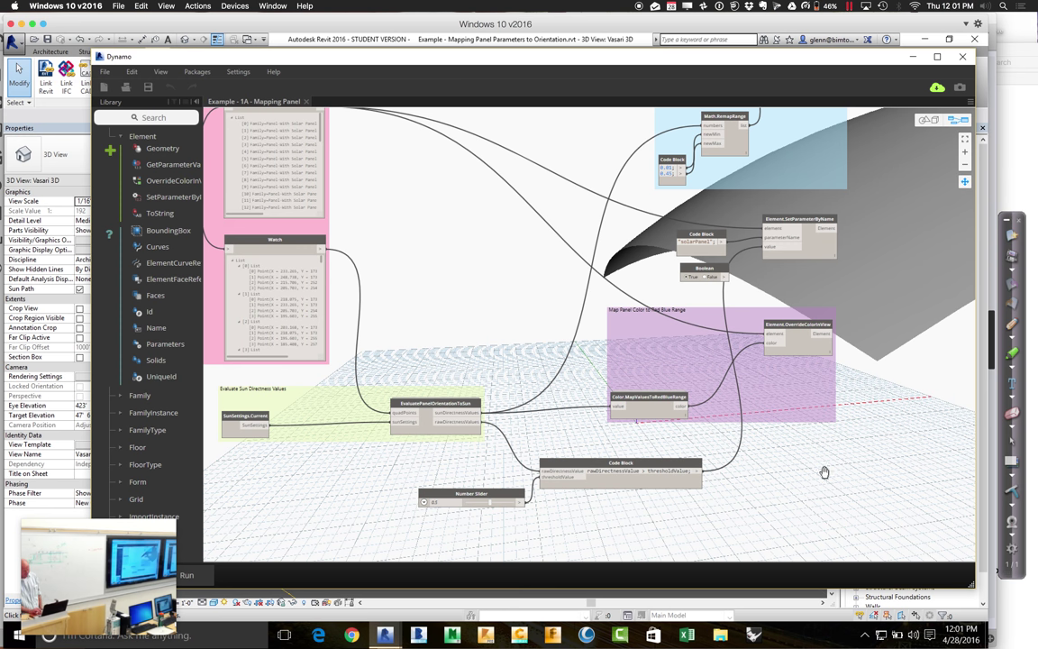
pyautogui.moveTo(824, 473); pyautogui.dragTo(736, 369)
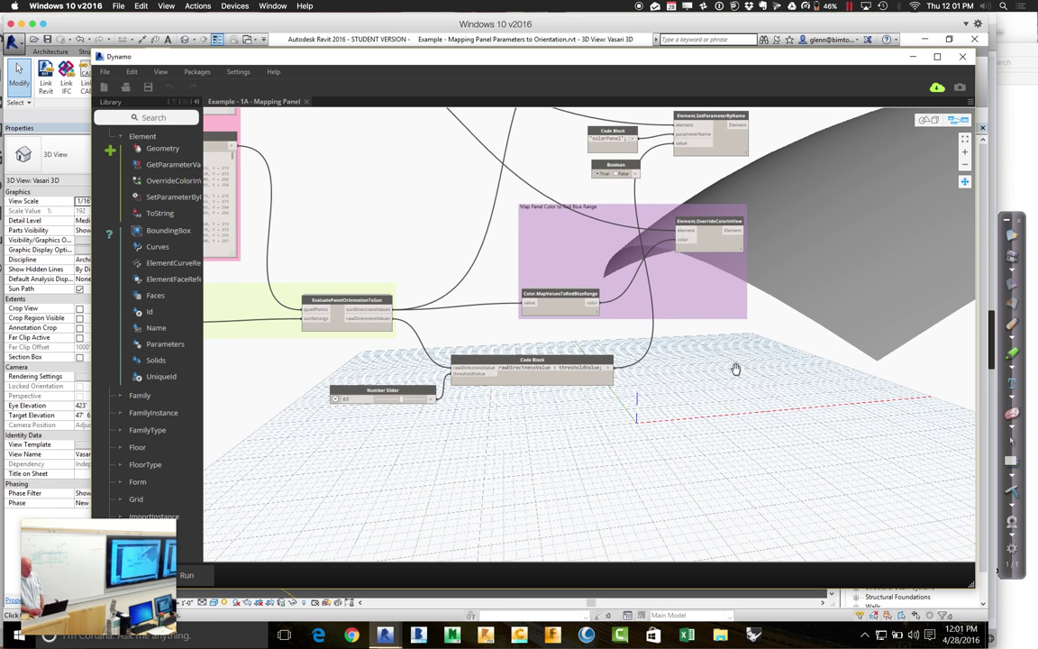
pyautogui.click(149, 118)
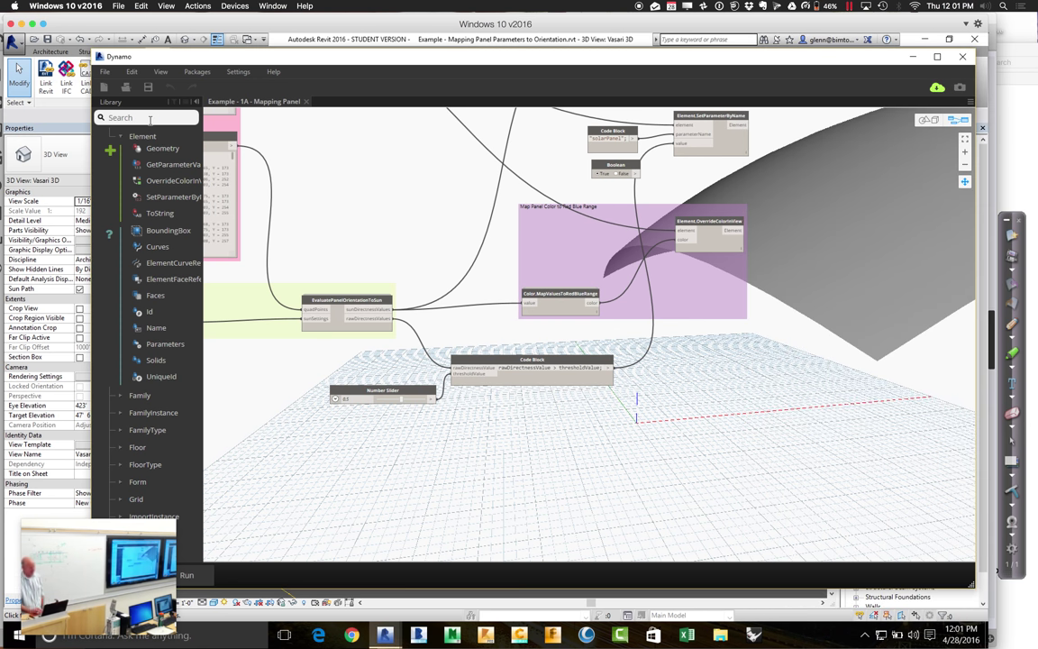
pyautogui.write('boolean')
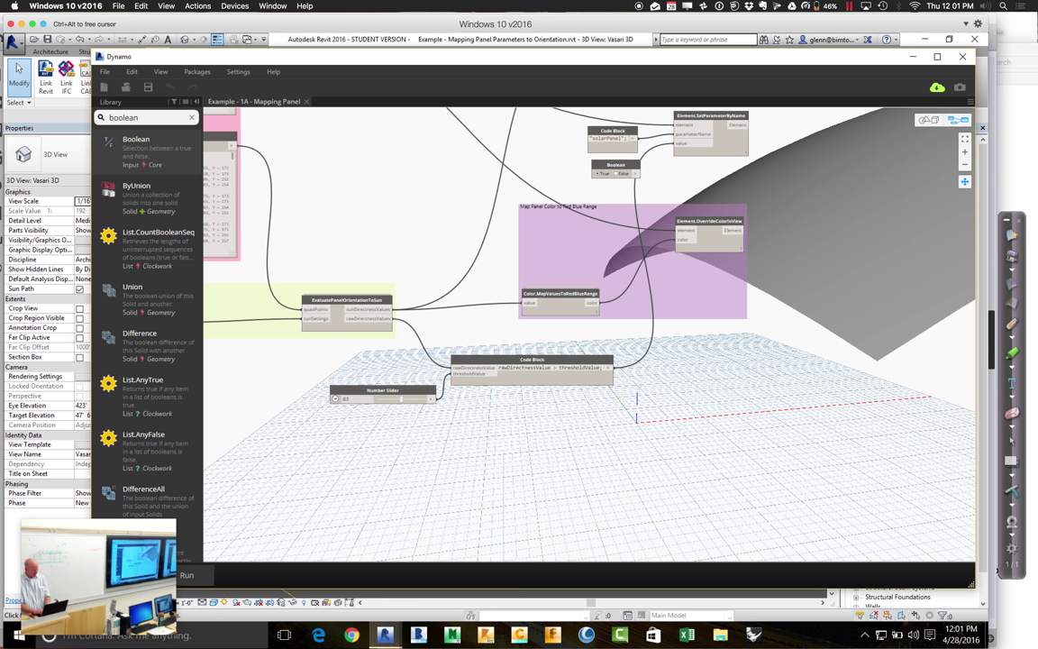
pyautogui.press('BackSpace')
pyautogui.press('BackSpace')
pyautogui.press('BackSpace')
pyautogui.press('BackSpace')
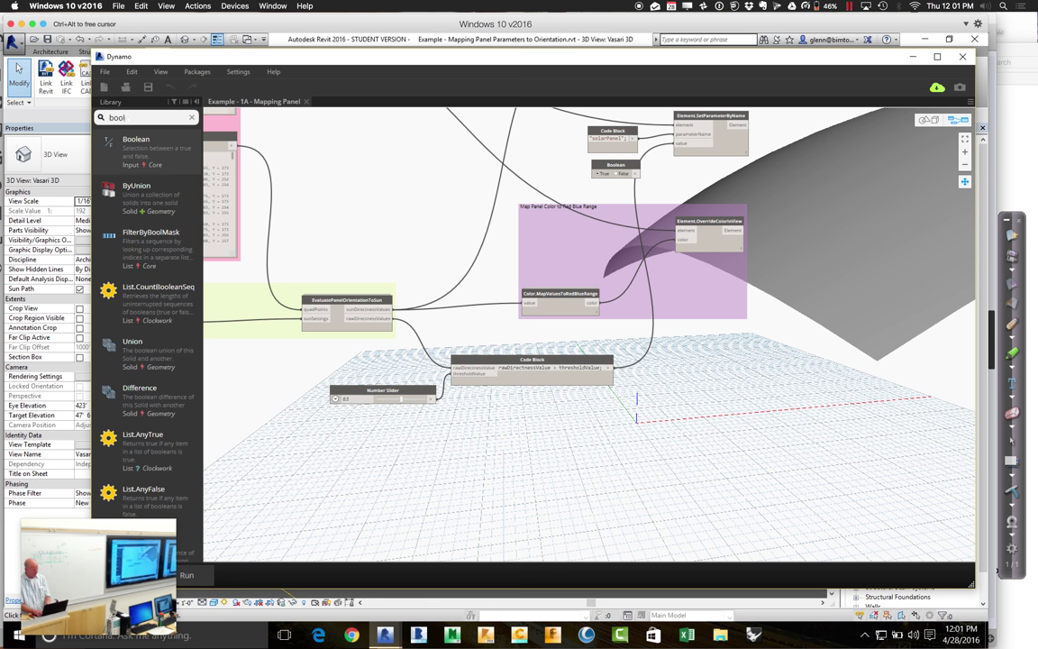
pyautogui.press('BackSpace')
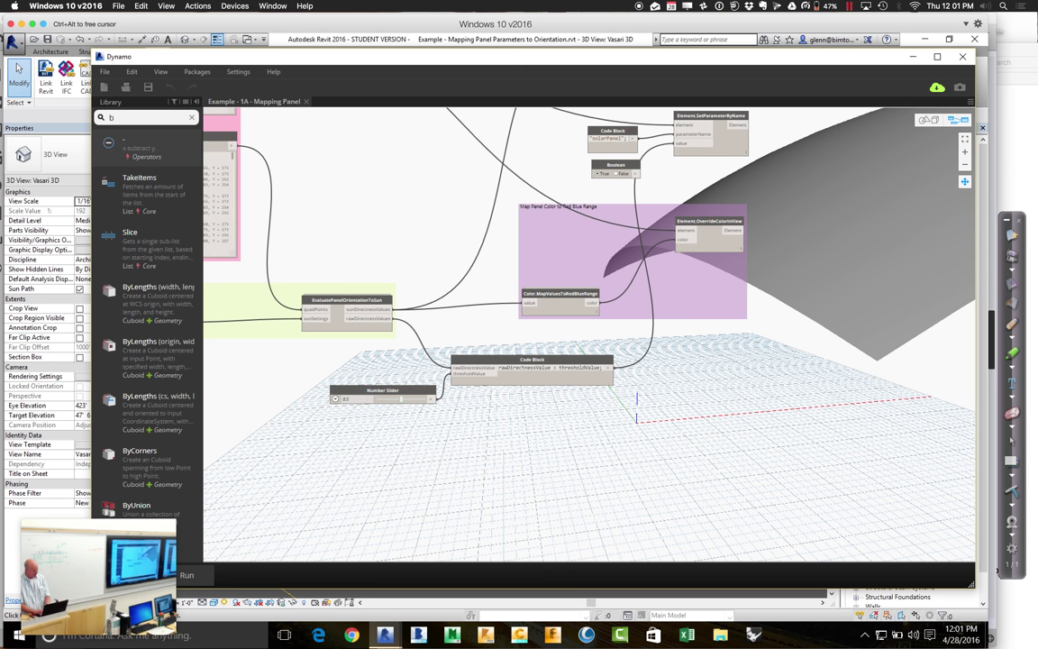
pyautogui.write('oole')
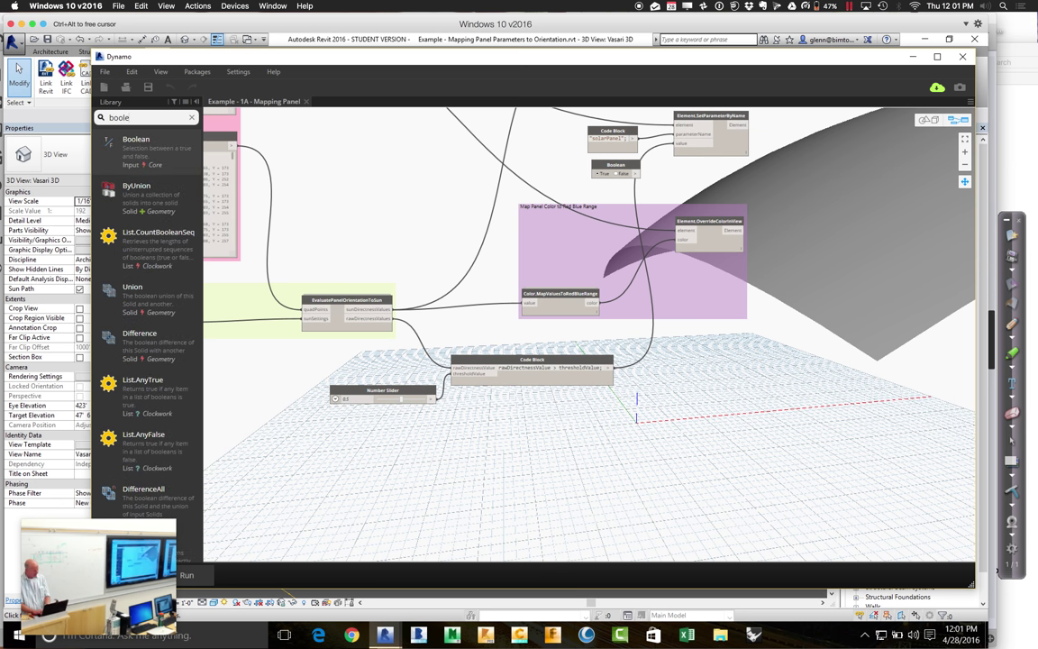
pyautogui.write('anfi')
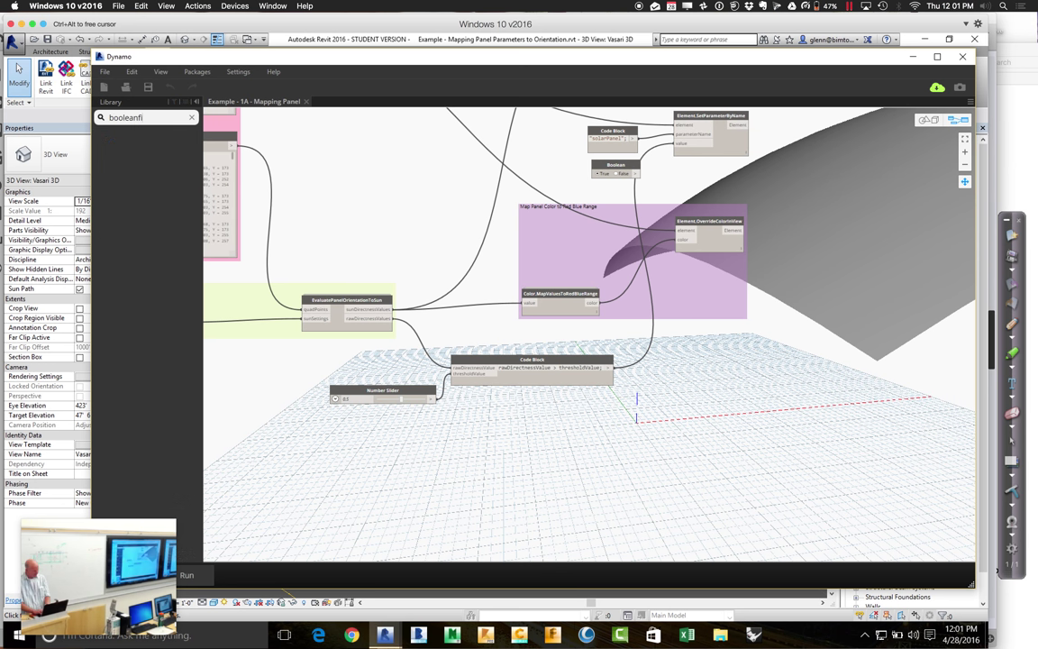
pyautogui.press('BackSpace')
pyautogui.press('BackSpace')
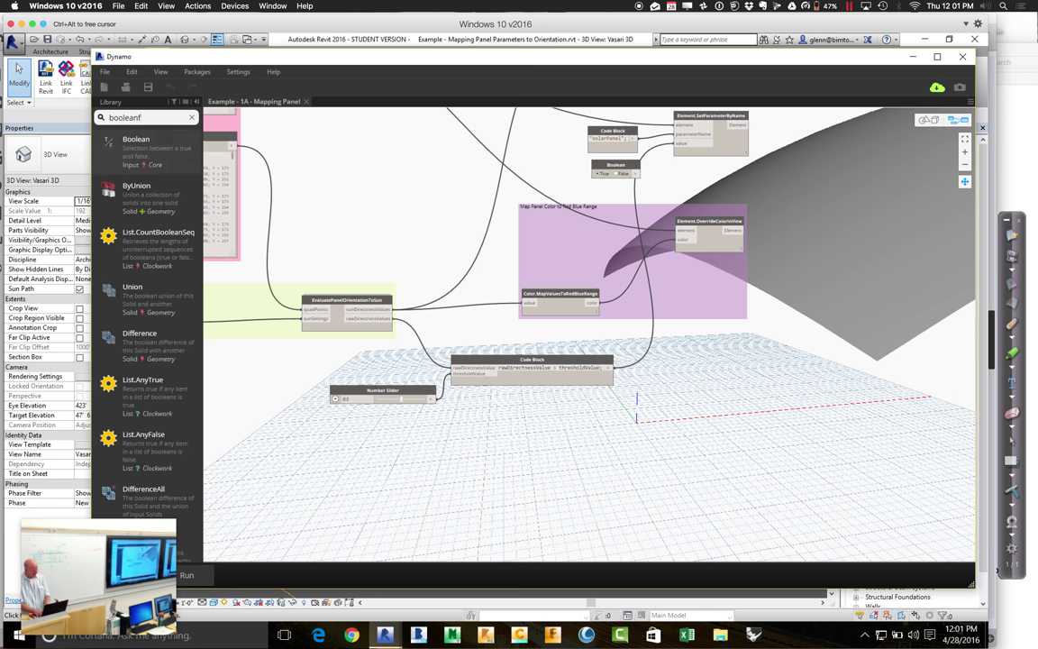
pyautogui.press('BackSpace')
pyautogui.press('BackSpace')
pyautogui.press('BackSpace')
pyautogui.press('BackSpace')
pyautogui.press('BackSpace')
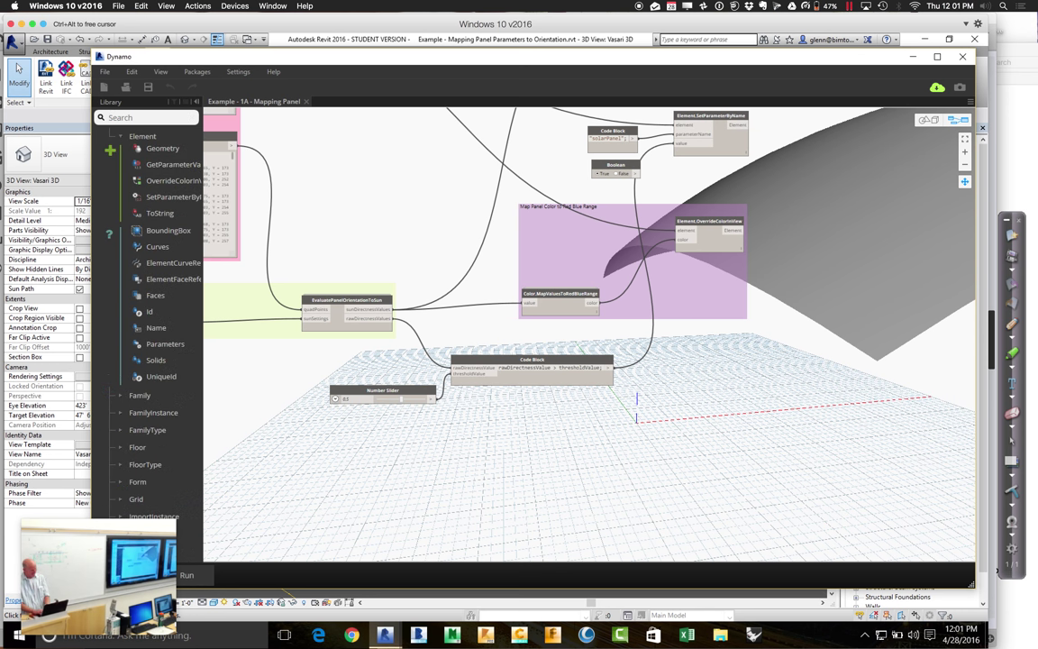
# Add a List.FilterByBoolMask node beside the threshold Code Block and connect the comparison output to its mask input.
pyautogui.write('filter')
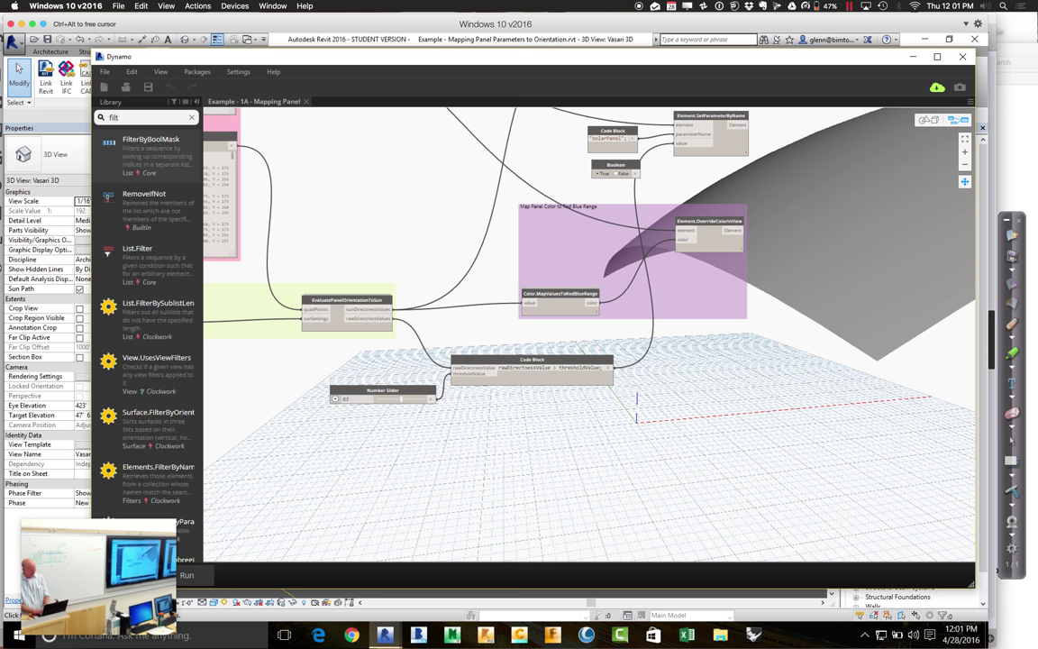
pyautogui.click(165, 142)
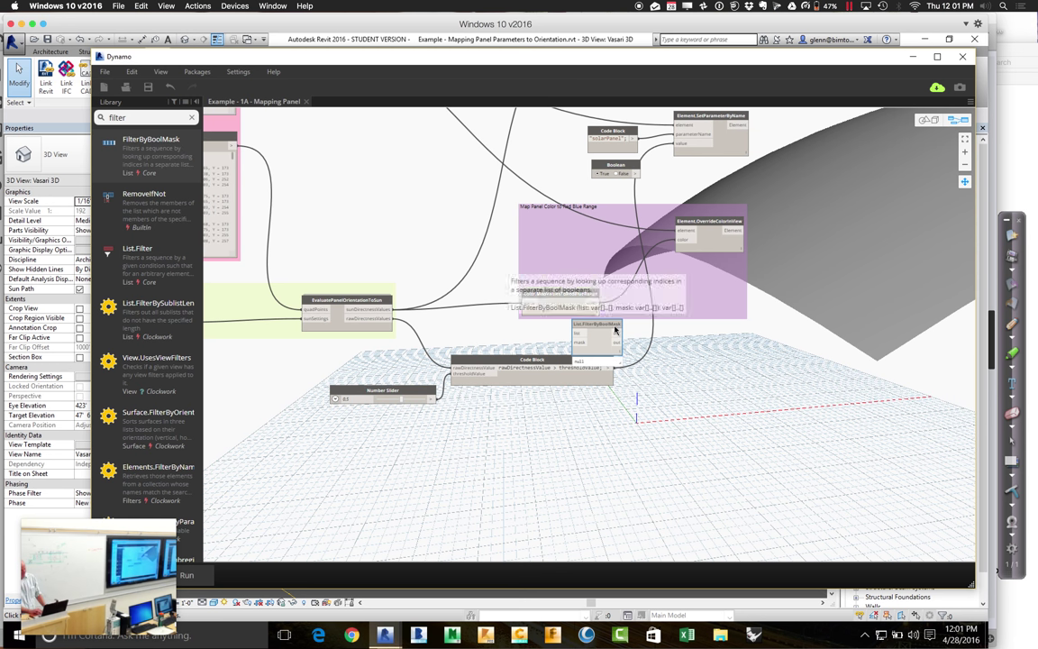
pyautogui.moveTo(615, 334); pyautogui.dragTo(746, 392)
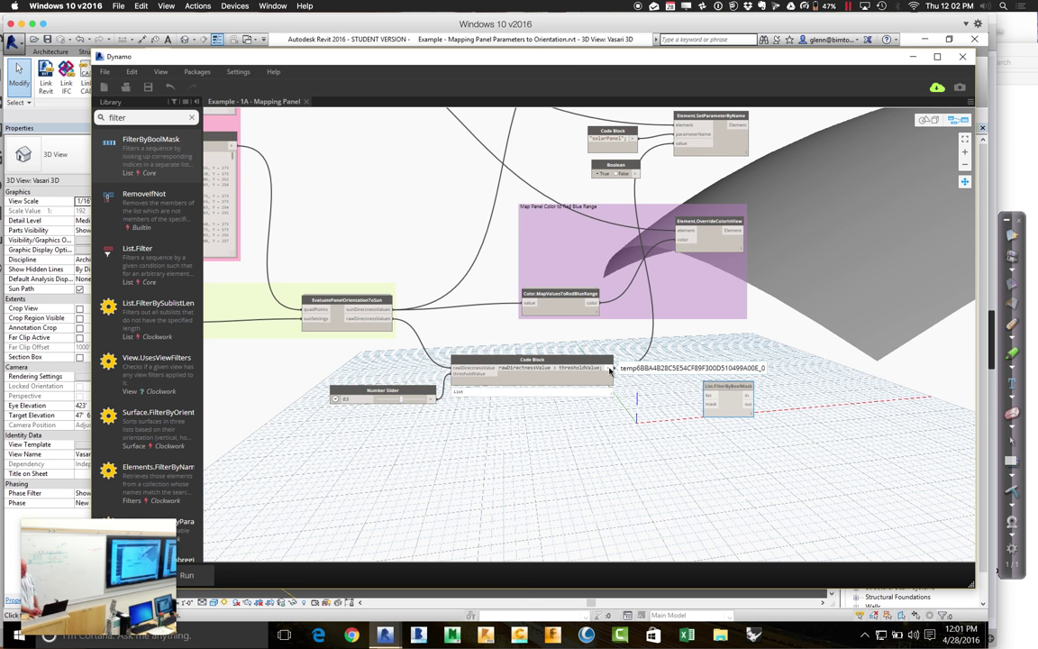
pyautogui.click(707, 407)
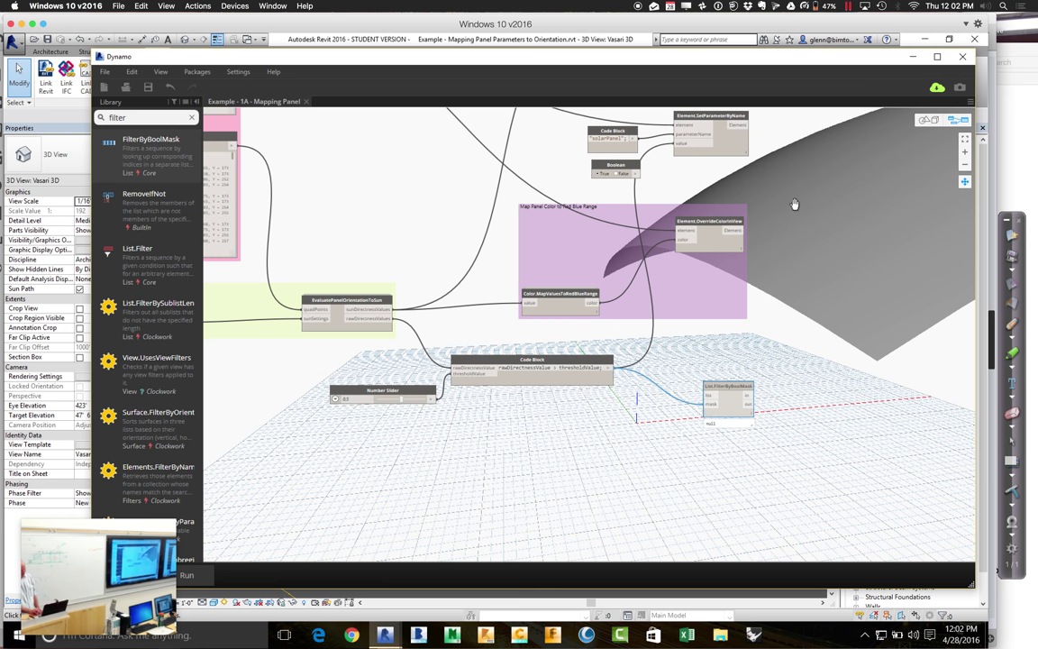
pyautogui.moveTo(793, 209); pyautogui.dragTo(819, 353, button='middle')
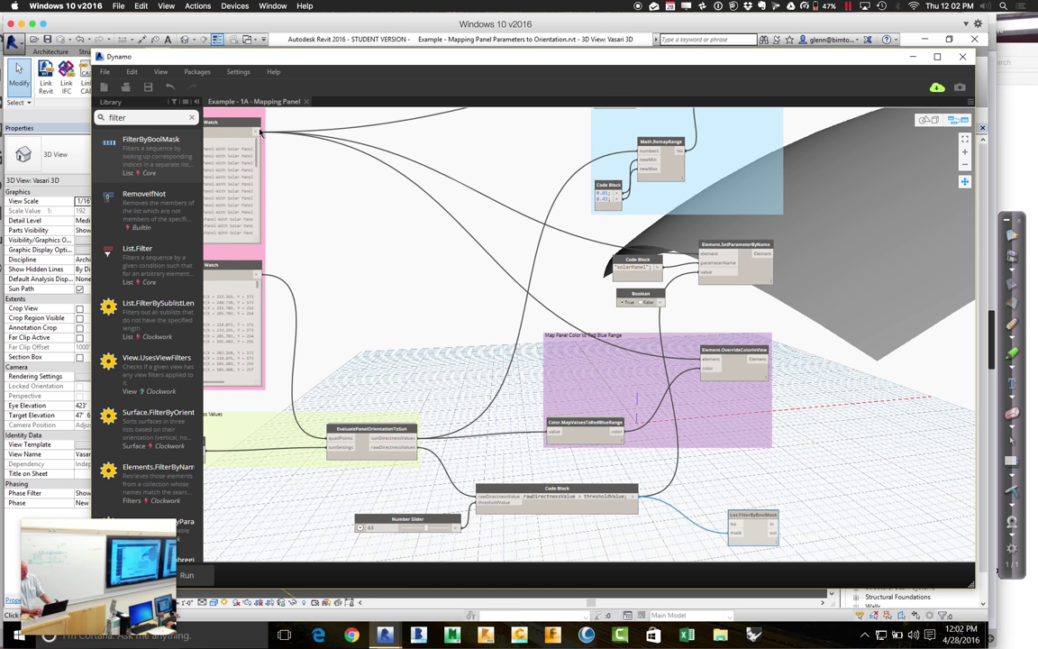
# Connect the panel Watch output to the List.FilterByBoolMask list input, reposition the node beside the threshold Code Block, and run the graph.
pyautogui.click(733, 526)
pyautogui.moveTo(752, 521); pyautogui.dragTo(763, 484)
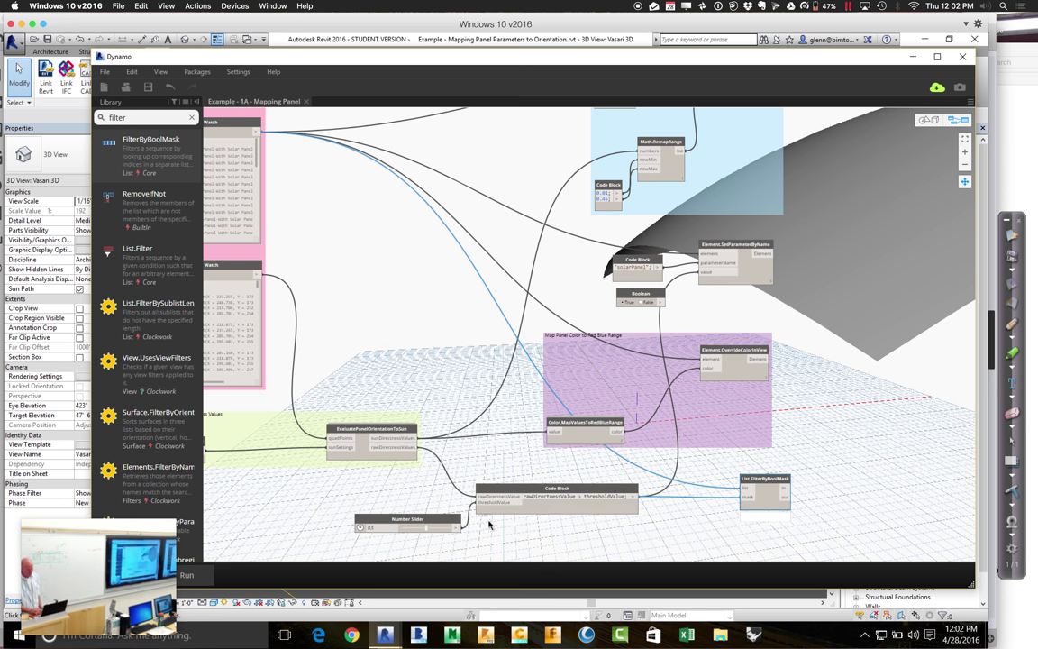
pyautogui.click(192, 577)
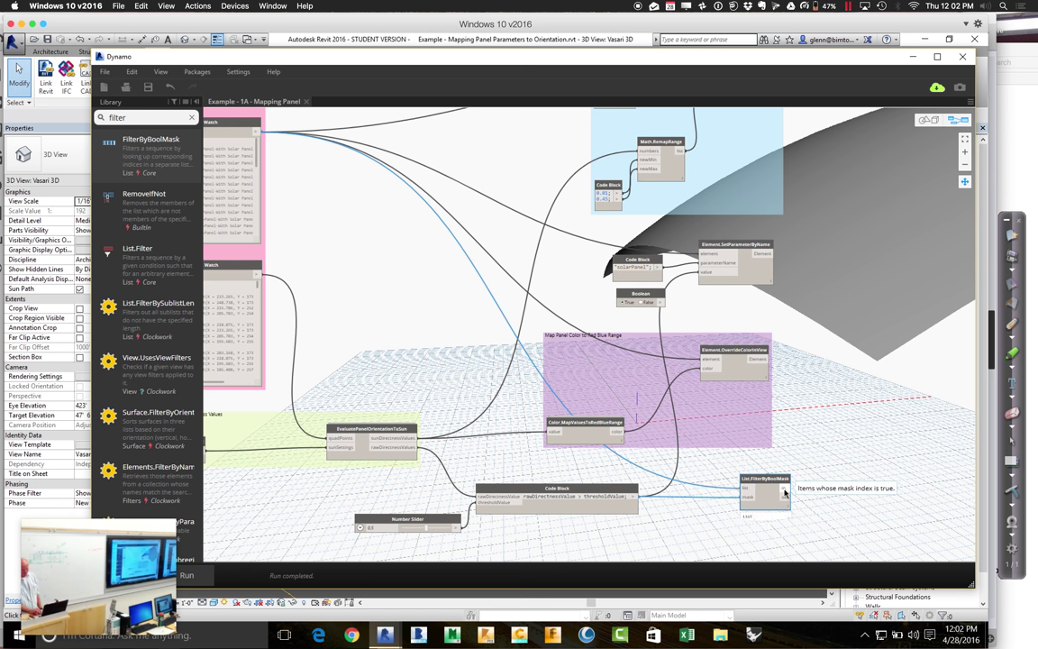
# Examine the List.FilterByBoolMask node's output preview and its description of filtering by booleans.
pyautogui.click(965, 182)
pyautogui.moveTo(862, 470); pyautogui.dragTo(805, 352)
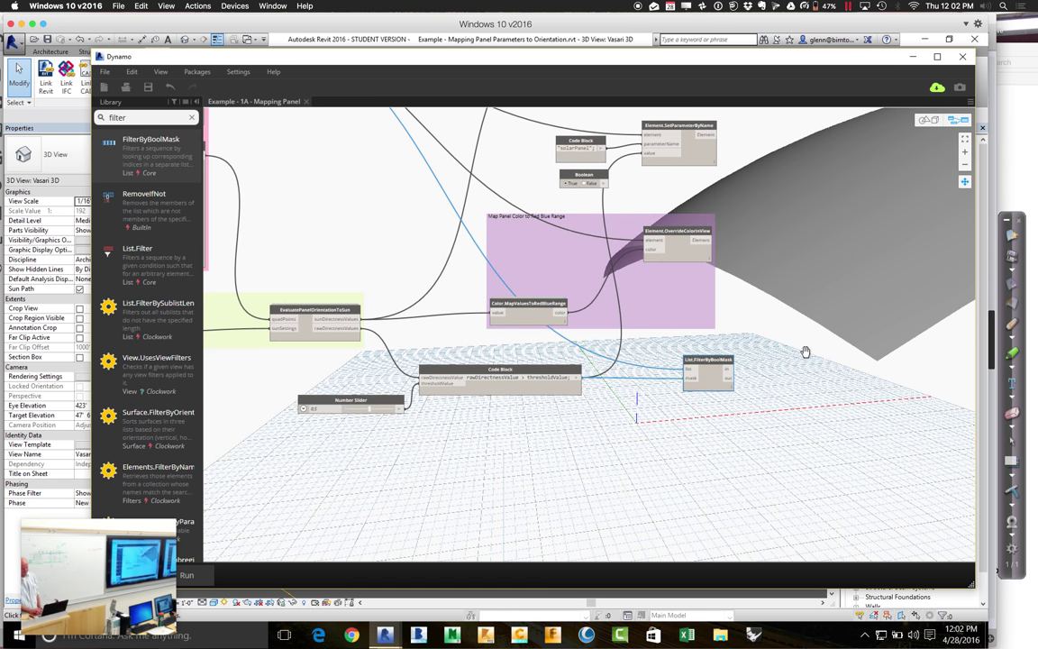
pyautogui.moveTo(730, 392)
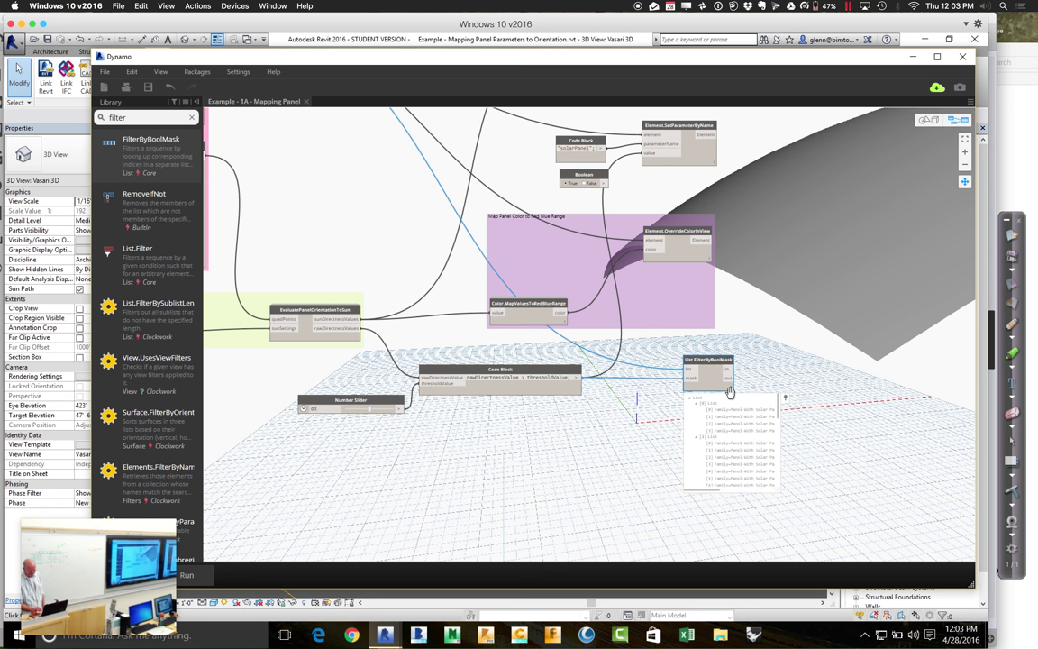
pyautogui.click(965, 157)
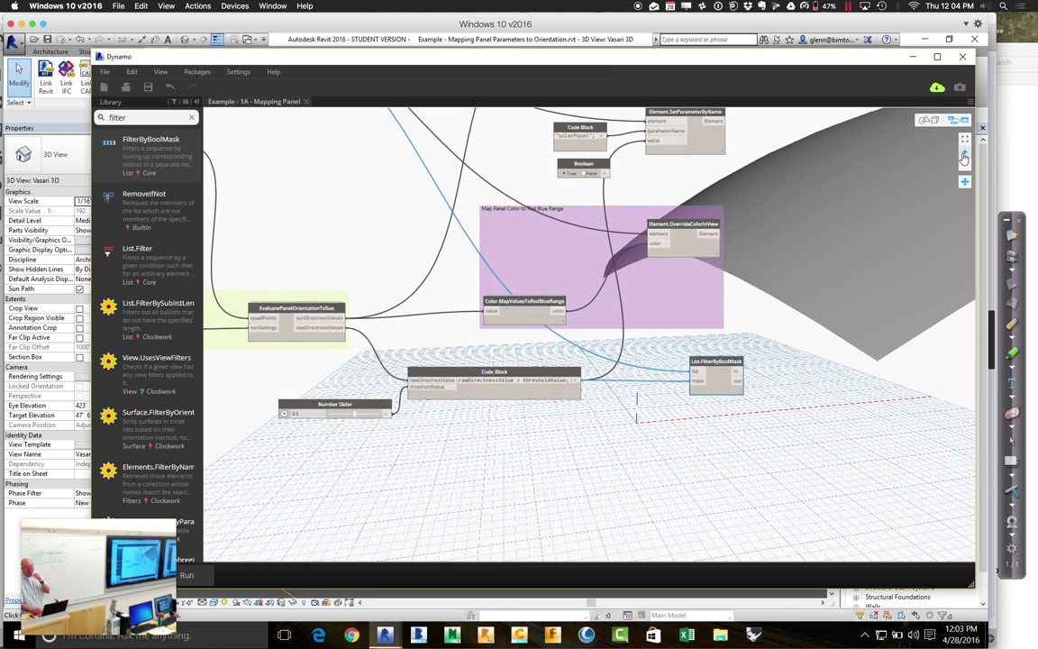
pyautogui.click(964, 158)
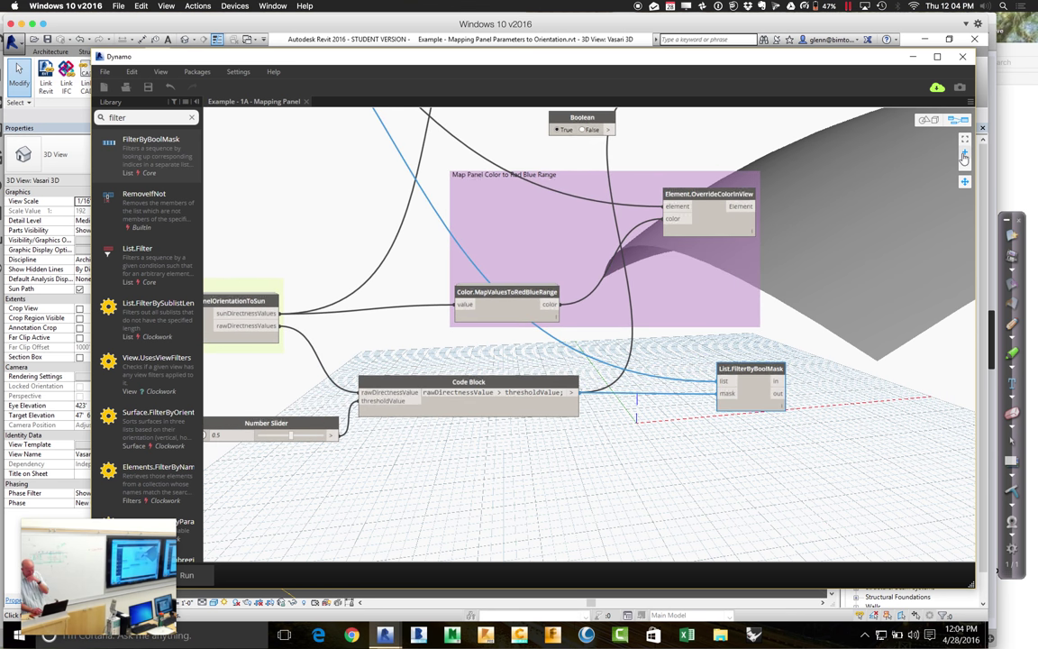
pyautogui.moveTo(779, 370)
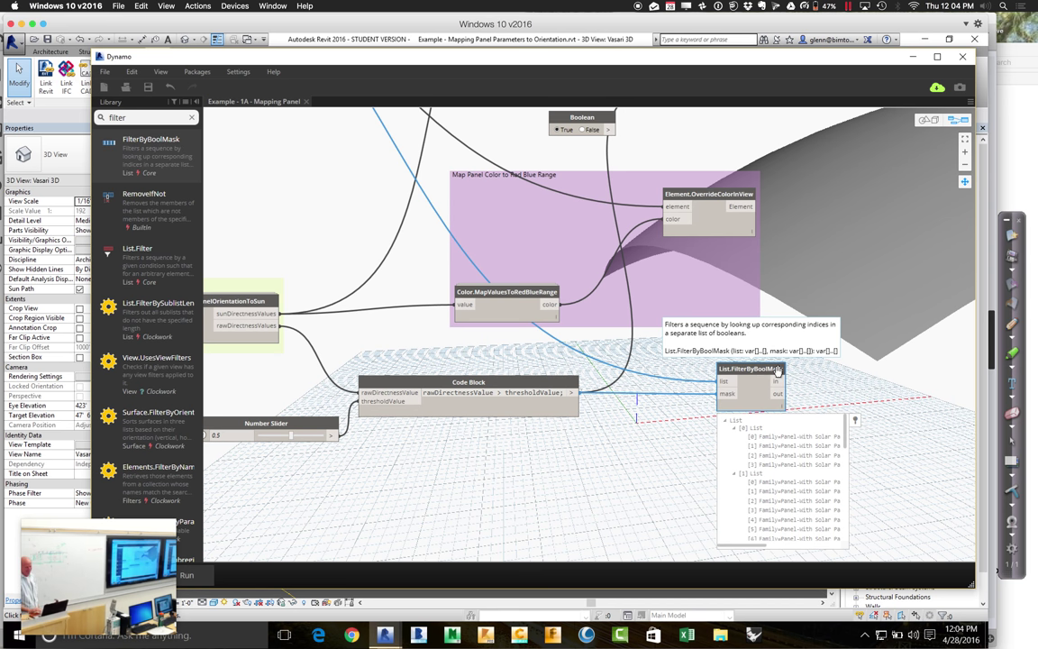
# Switch to the Mindomo session map and expand the Examples: Adapting Elements Based on Sun Vector branch to review Examples 10.3 and 10.4.
pyautogui.hotkey('ctrl', 'Right')
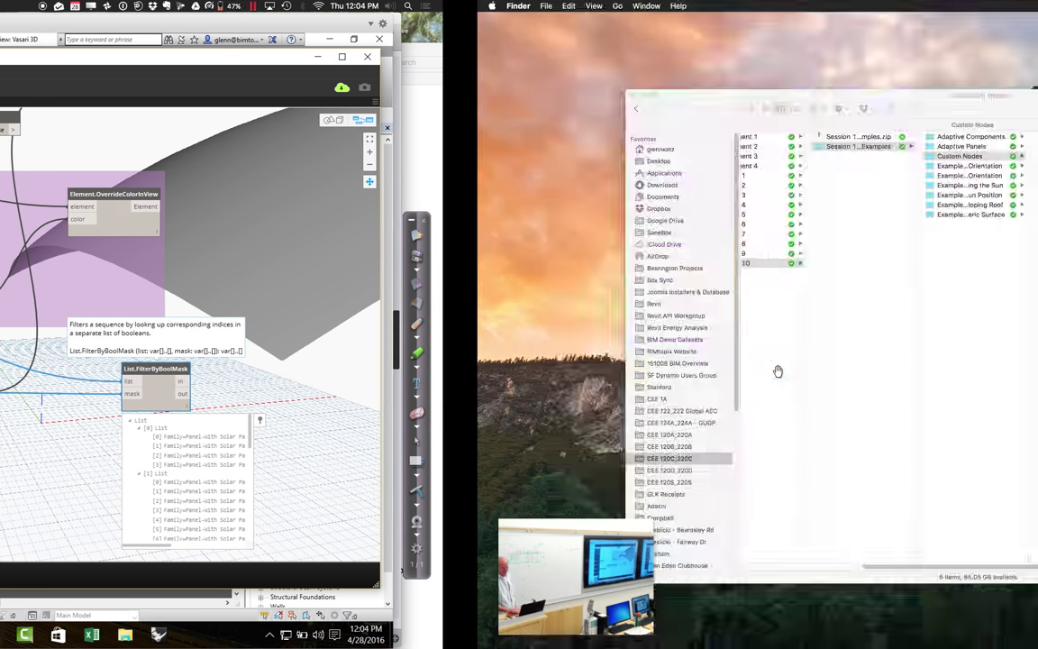
pyautogui.hotkey('ctrl', 'Left')
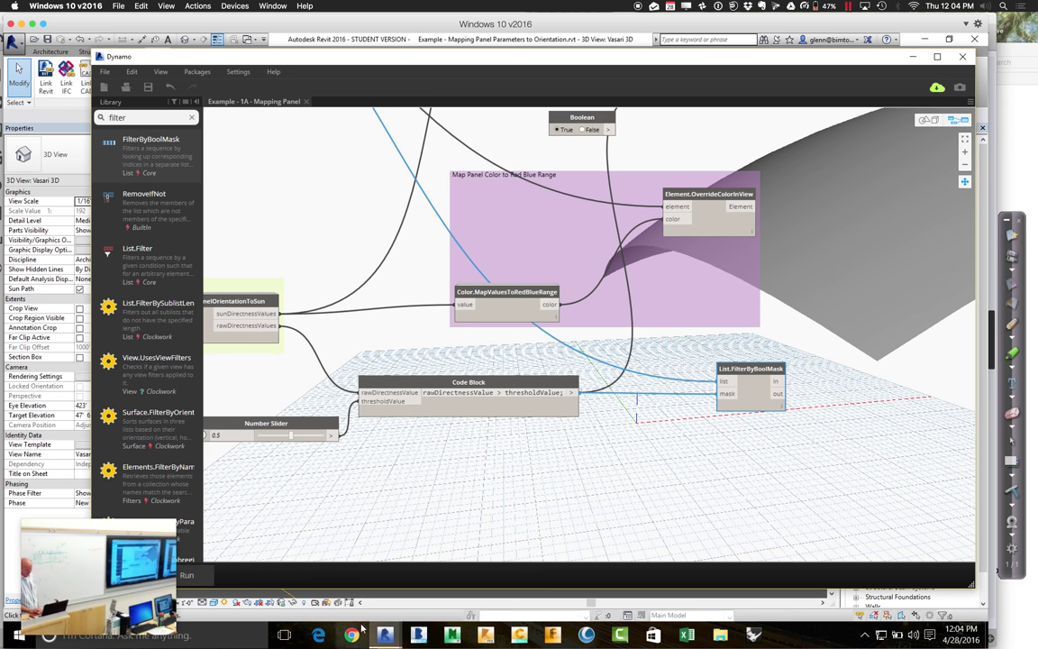
pyautogui.hotkey('ctrl', 'Right')
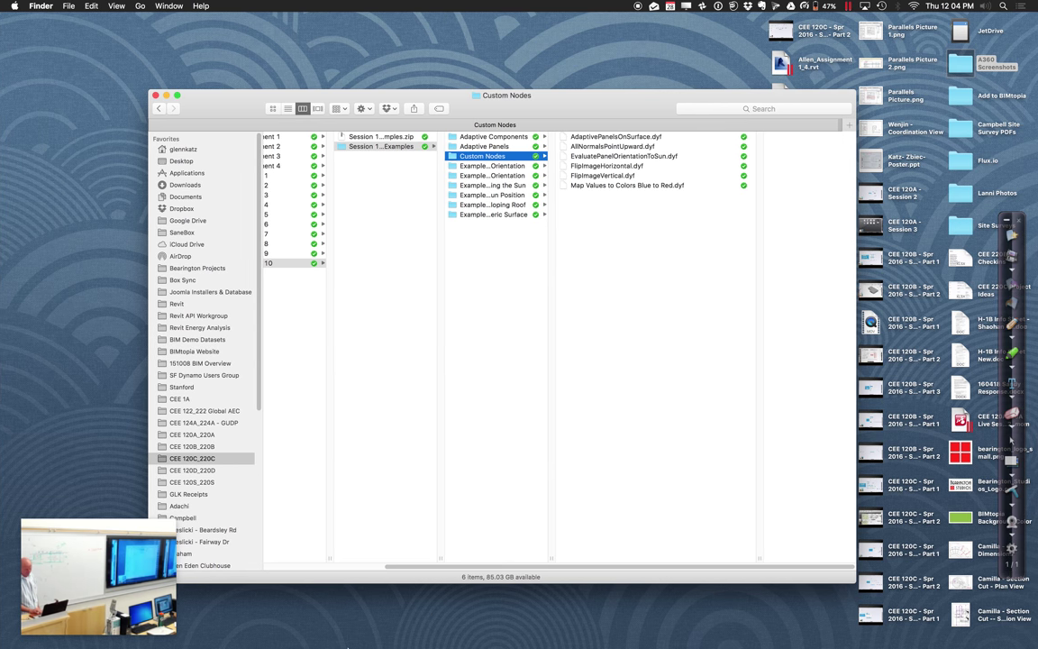
pyautogui.click(300, 630)
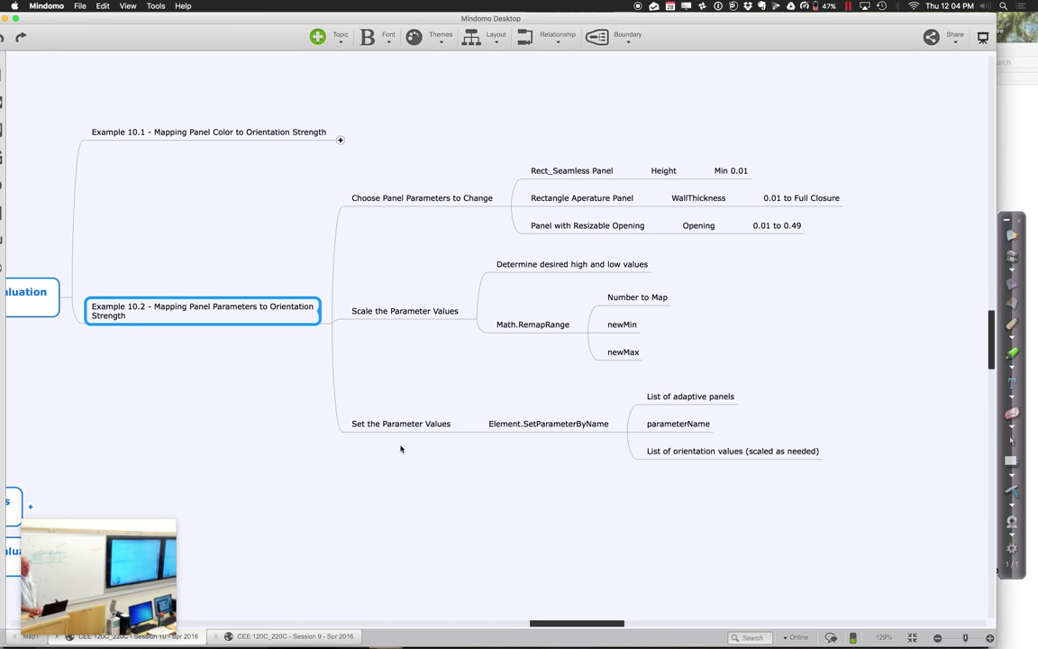
pyautogui.hscroll(-3, 239, 399)
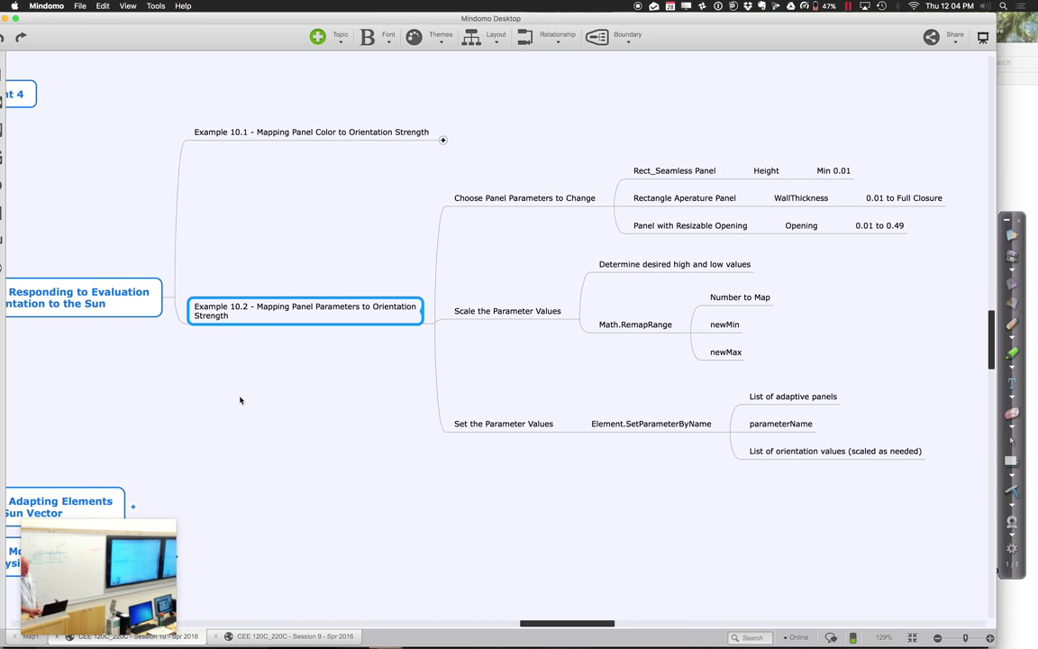
pyautogui.hscroll(-2, 240, 401)
pyautogui.scroll(-3, 239, 400)
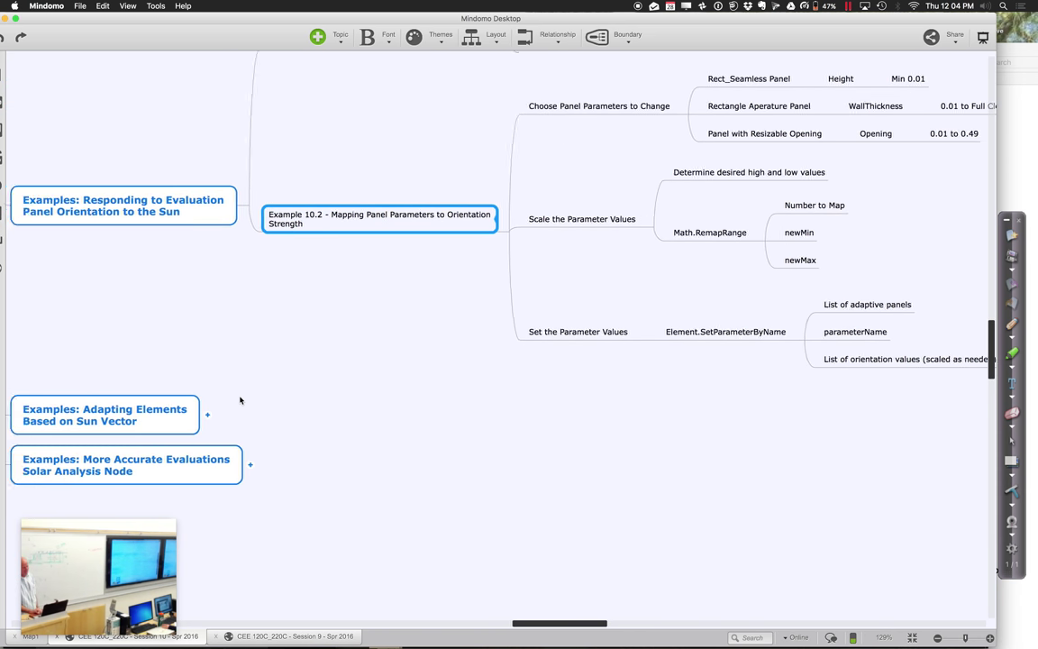
pyautogui.hscroll(-5, 240, 400)
pyautogui.click(355, 416)
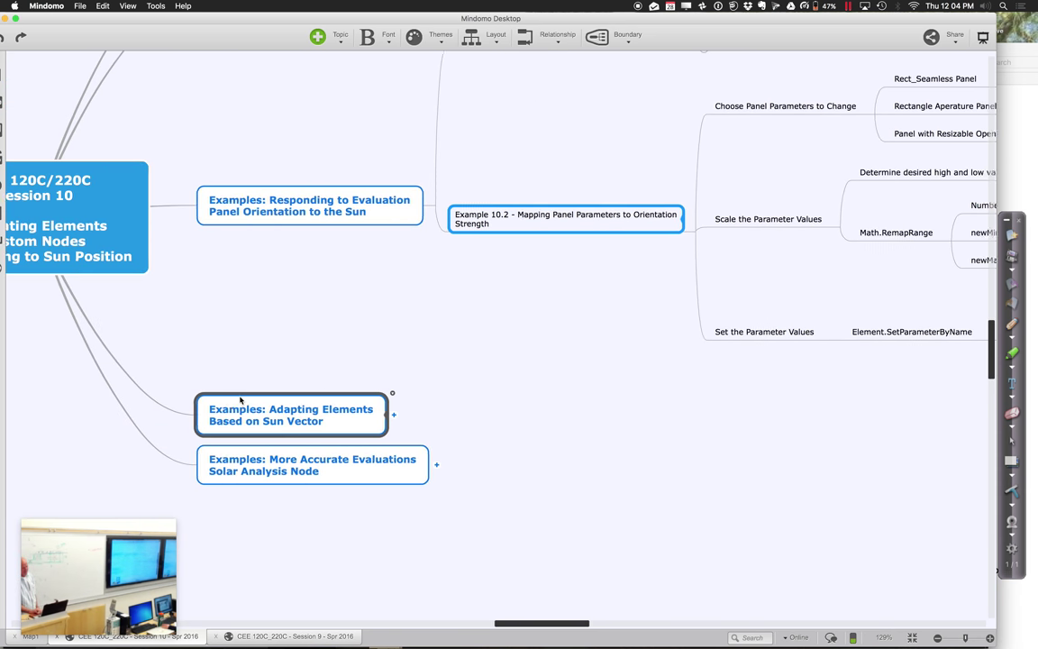
pyautogui.click(400, 416)
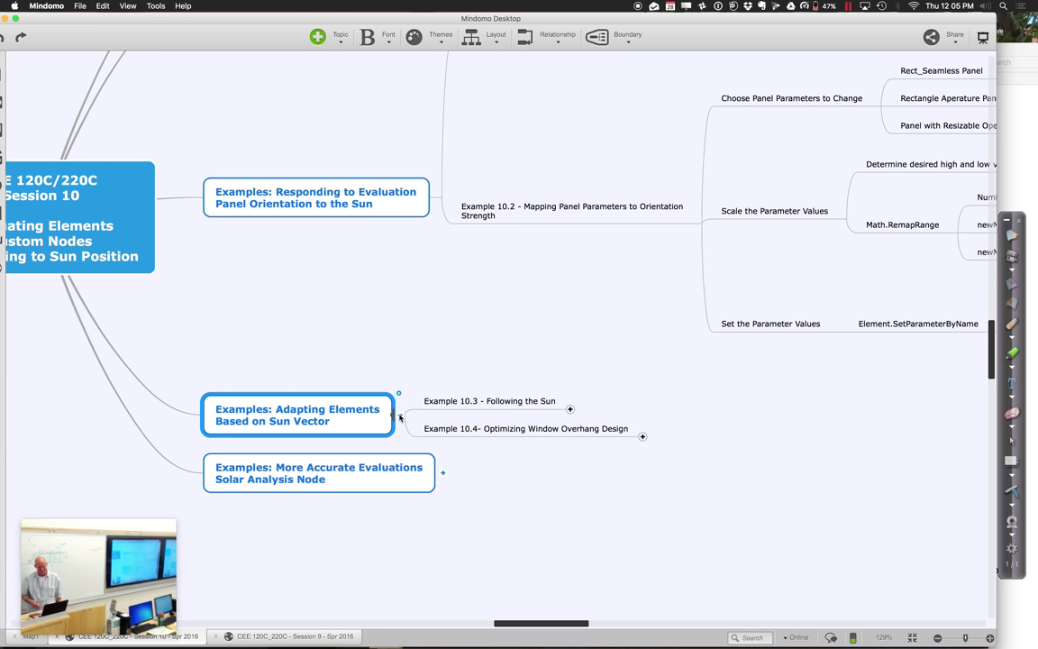
pyautogui.click(516, 406)
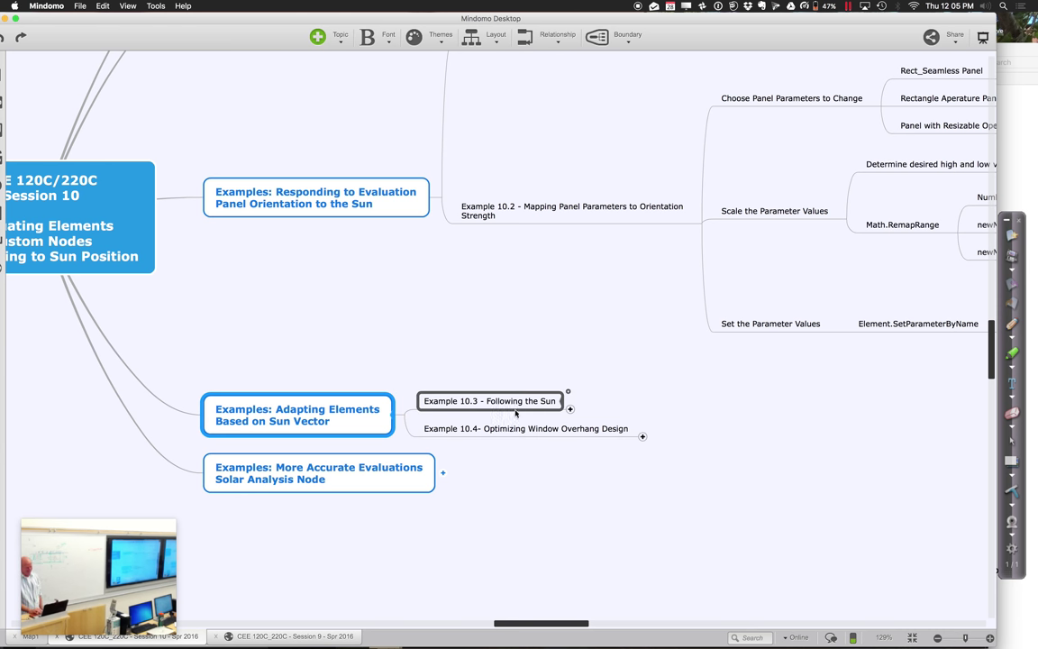
pyautogui.click(518, 431)
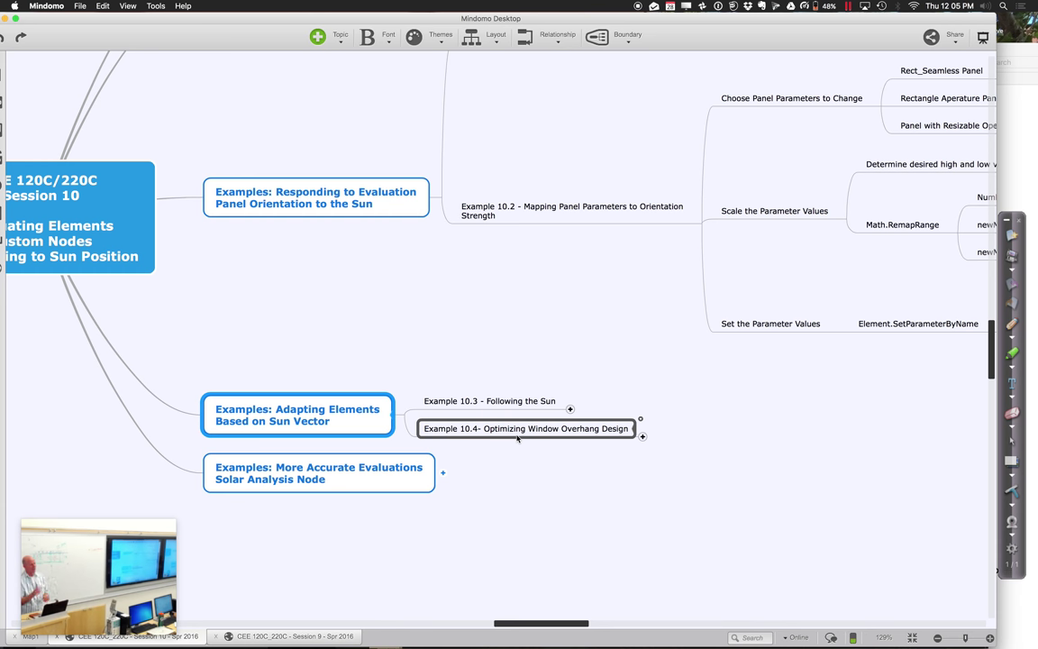
pyautogui.press('super+Tab')
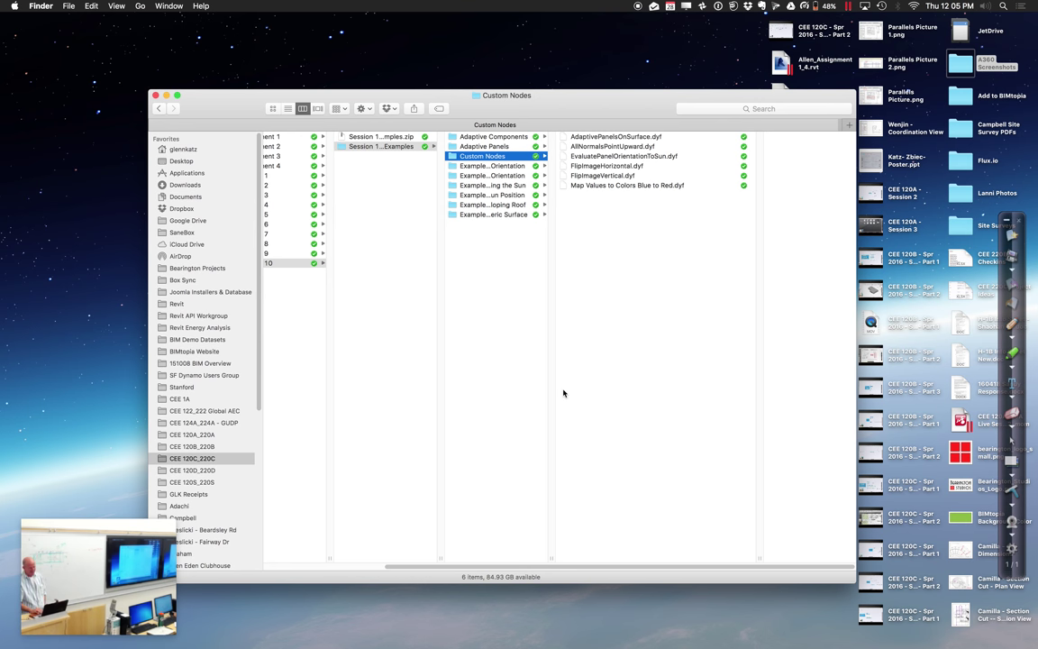
pyautogui.hotkey('ctrl', 'Right')
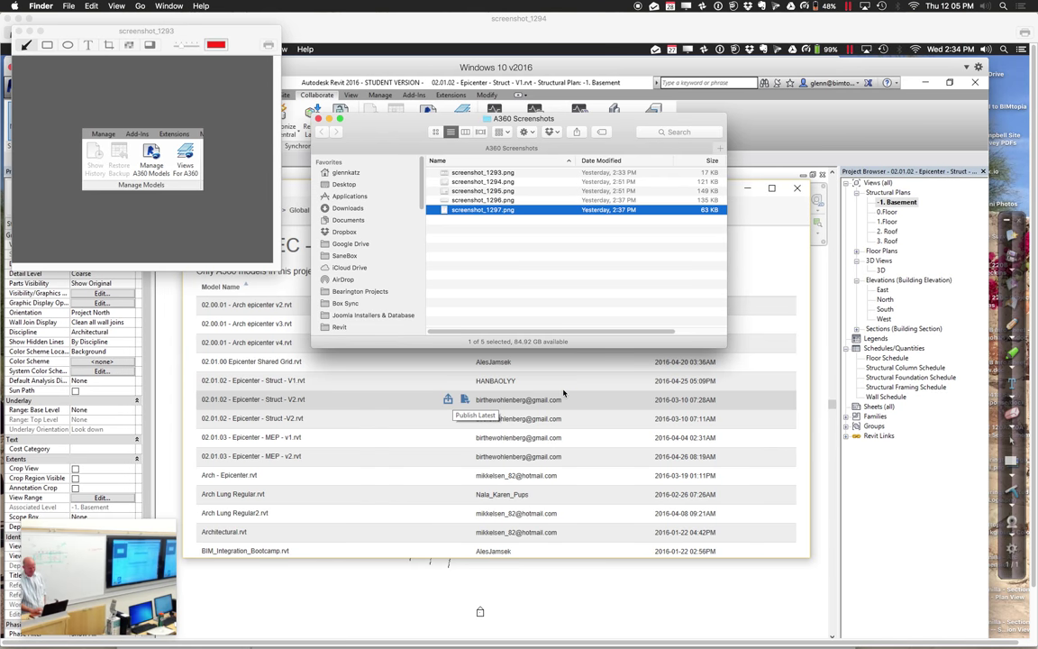
pyautogui.click(752, 592)
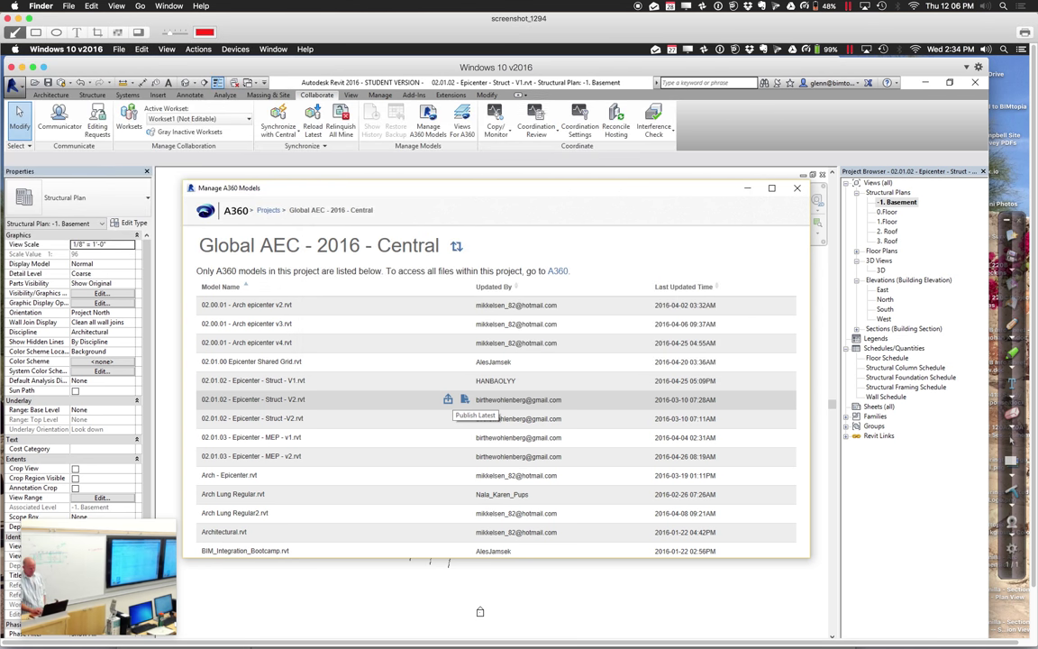
pyautogui.hotkey('ctrl', 'Left')
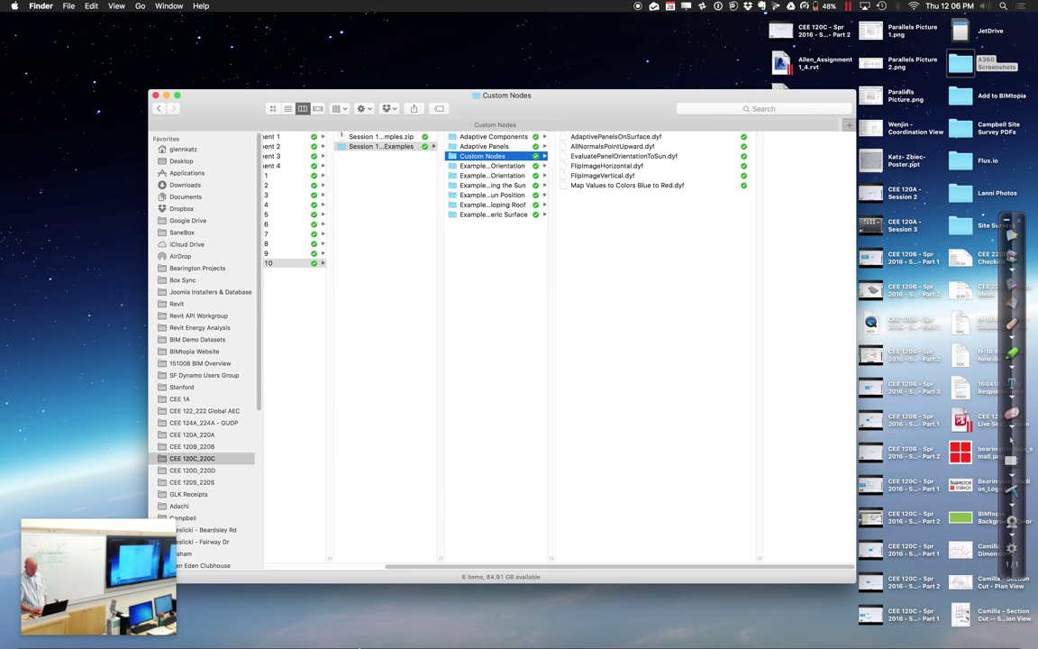
pyautogui.moveTo(355, 620)
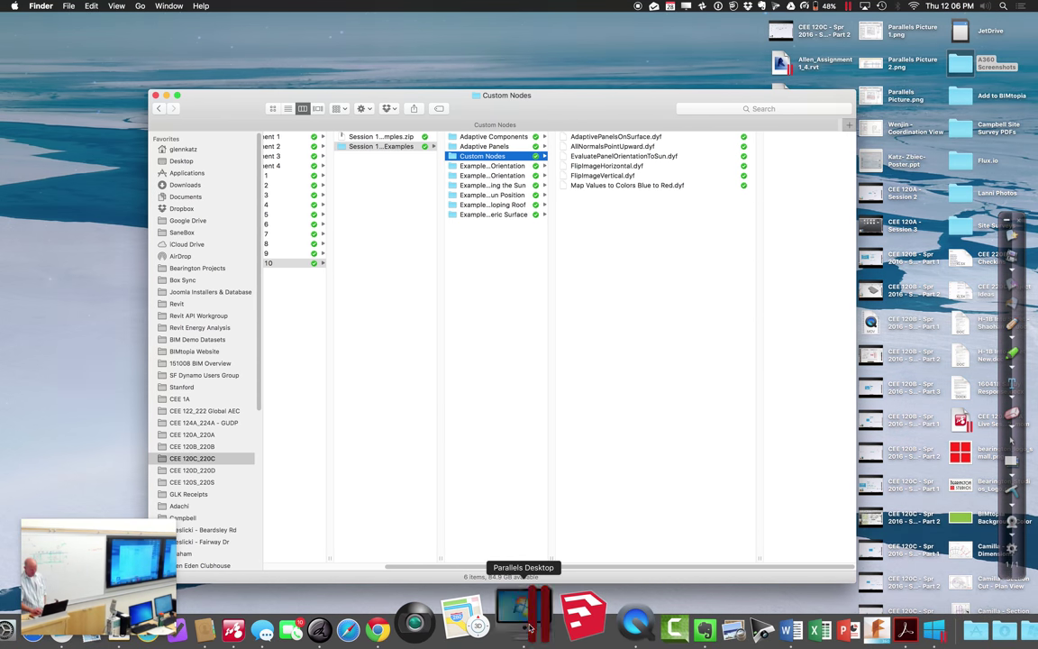
pyautogui.click(530, 622)
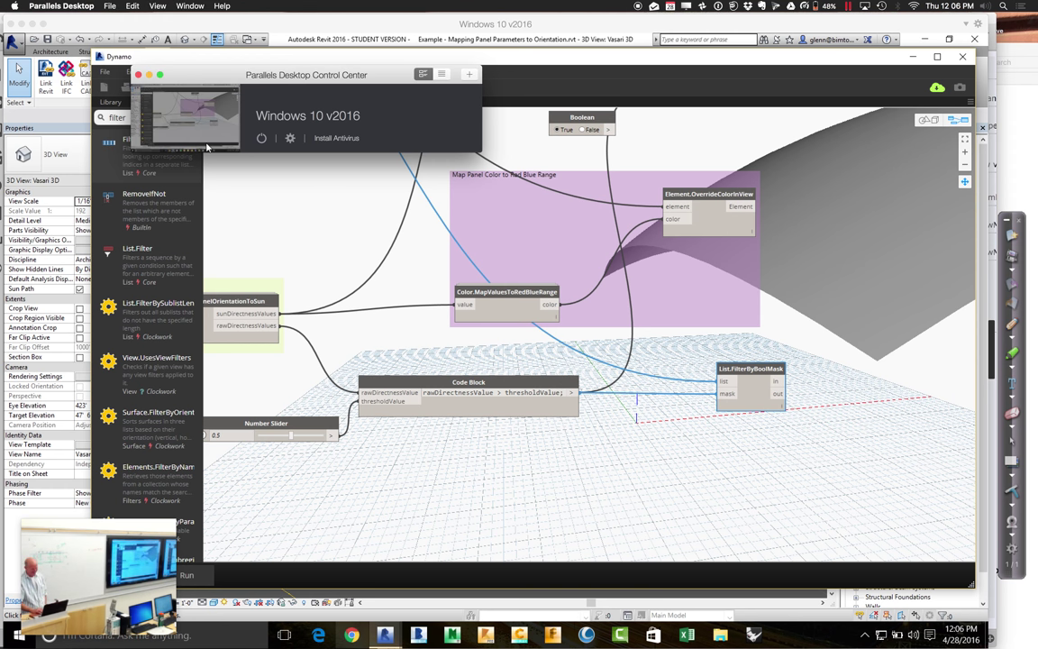
pyautogui.click(207, 145)
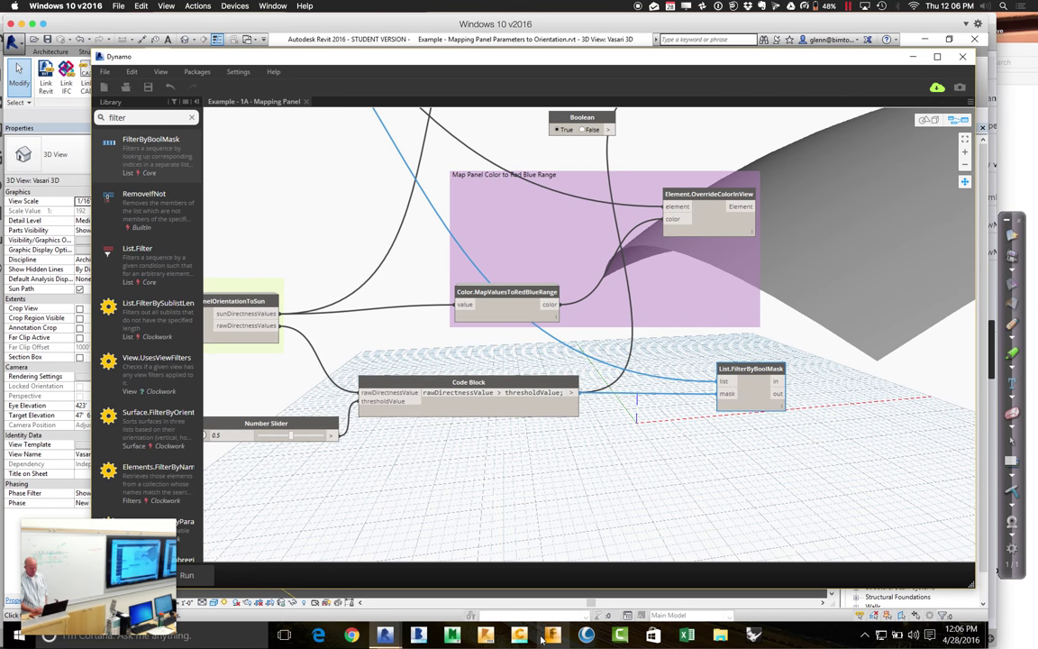
# Return to Mindomo and expand Example 10.3 - Following the Sun, including its Create Grid of Points and Create Vectors from Points to Sun branches.
pyautogui.moveTo(543, 639)
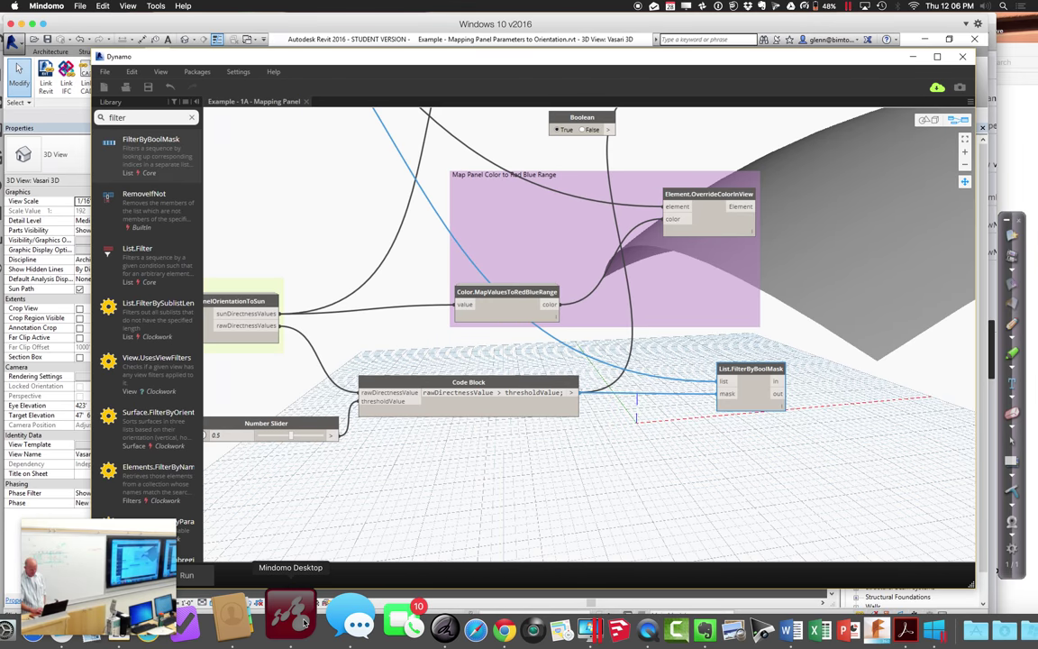
pyautogui.click(303, 620)
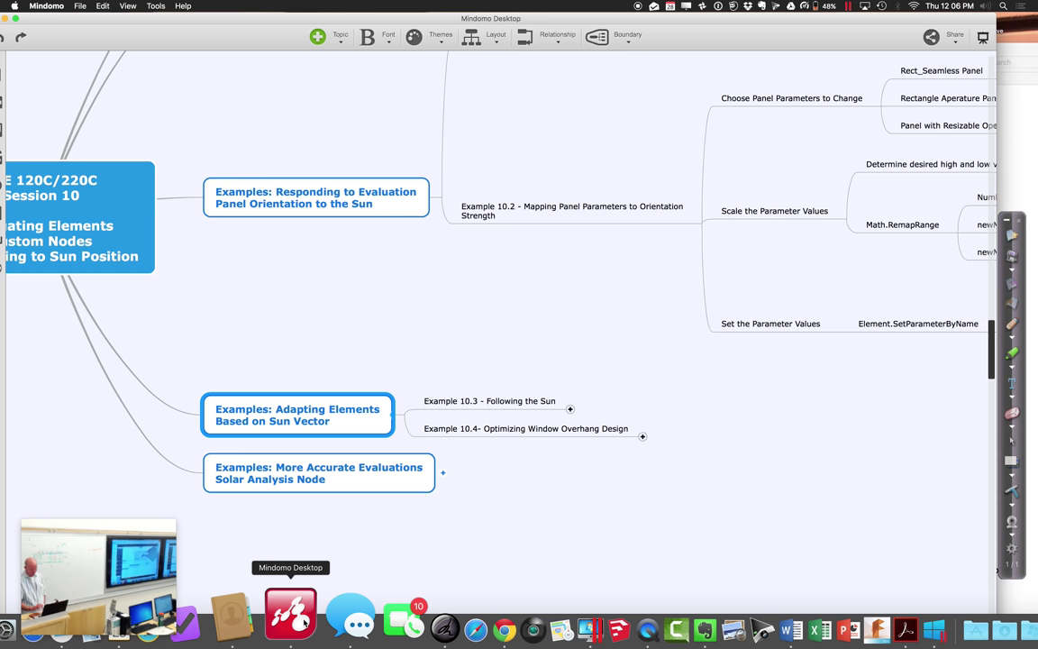
pyautogui.click(570, 409)
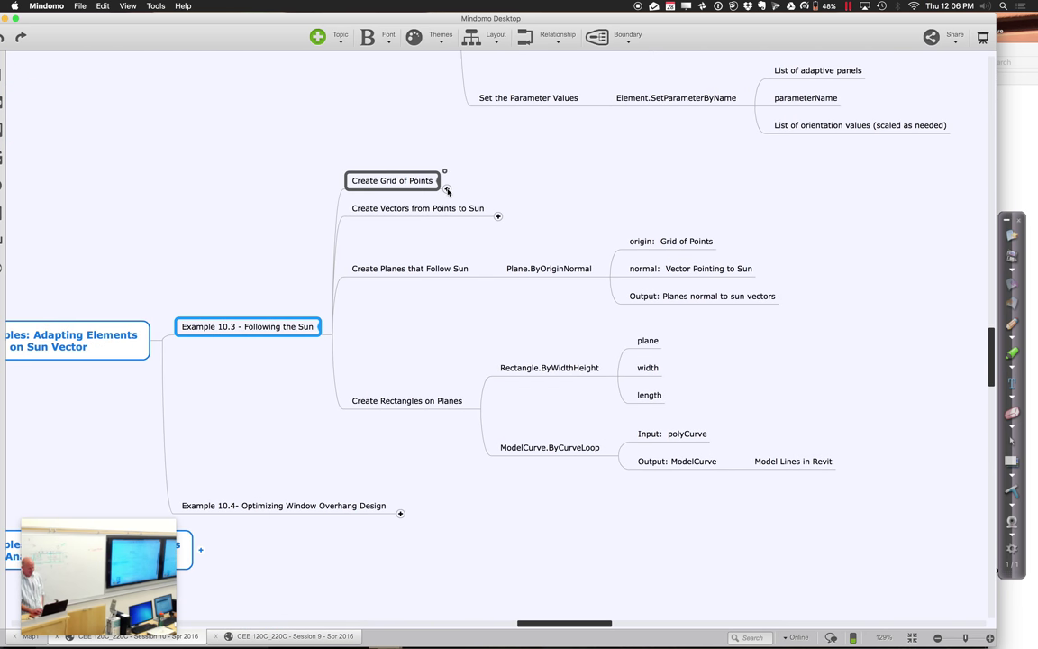
pyautogui.click(447, 188)
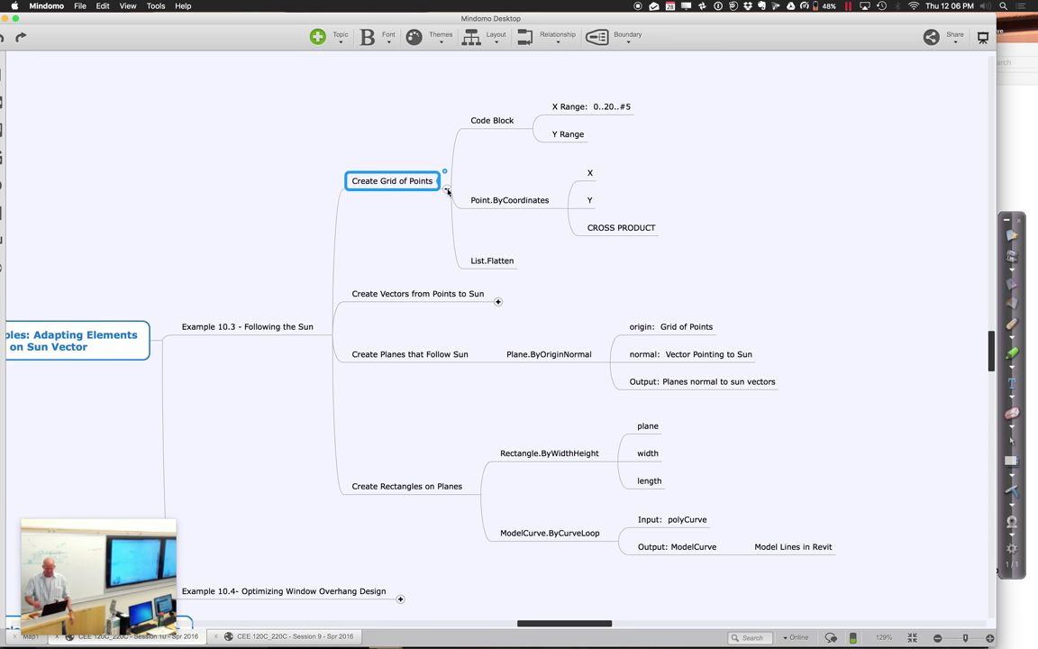
pyautogui.click(498, 303)
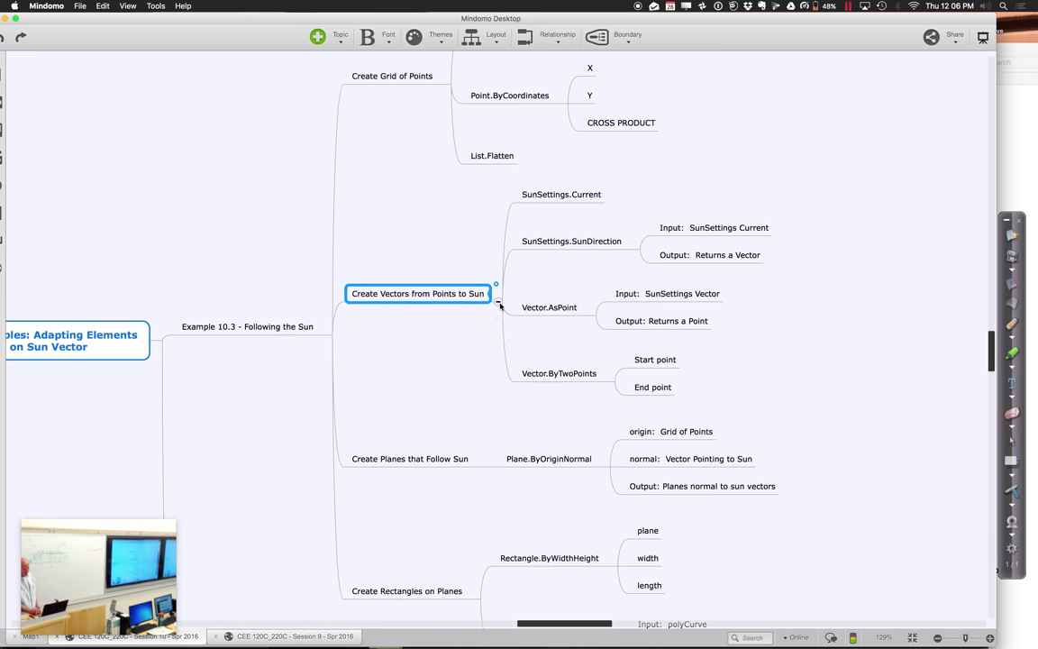
pyautogui.scroll(-3, 431, 373)
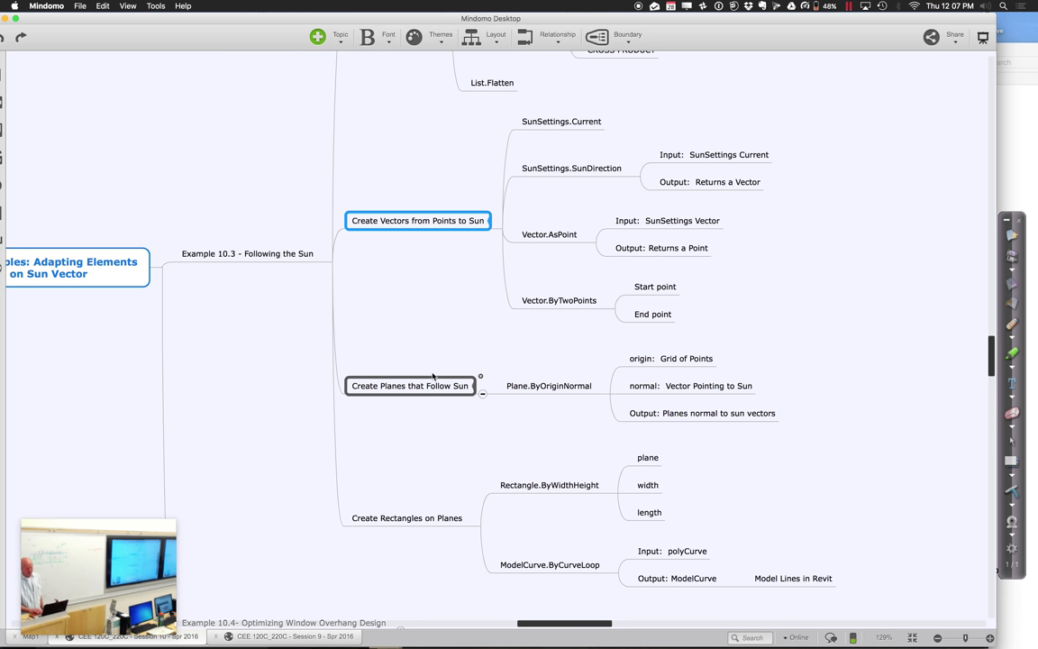
# Switch back to the Windows 10 virtual machine, close Dynamo without saving the graph, and dismiss Revit's project save reminder without saving.
pyautogui.hotkey('ctrl', 'Right')
pyautogui.moveTo(271, 626)
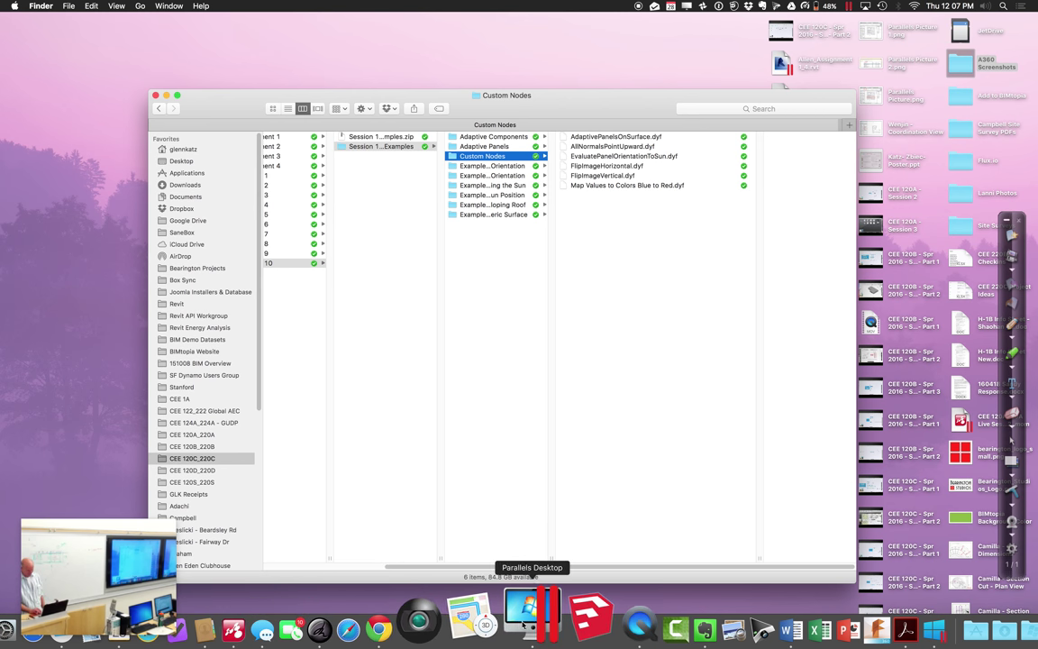
pyautogui.click(523, 622)
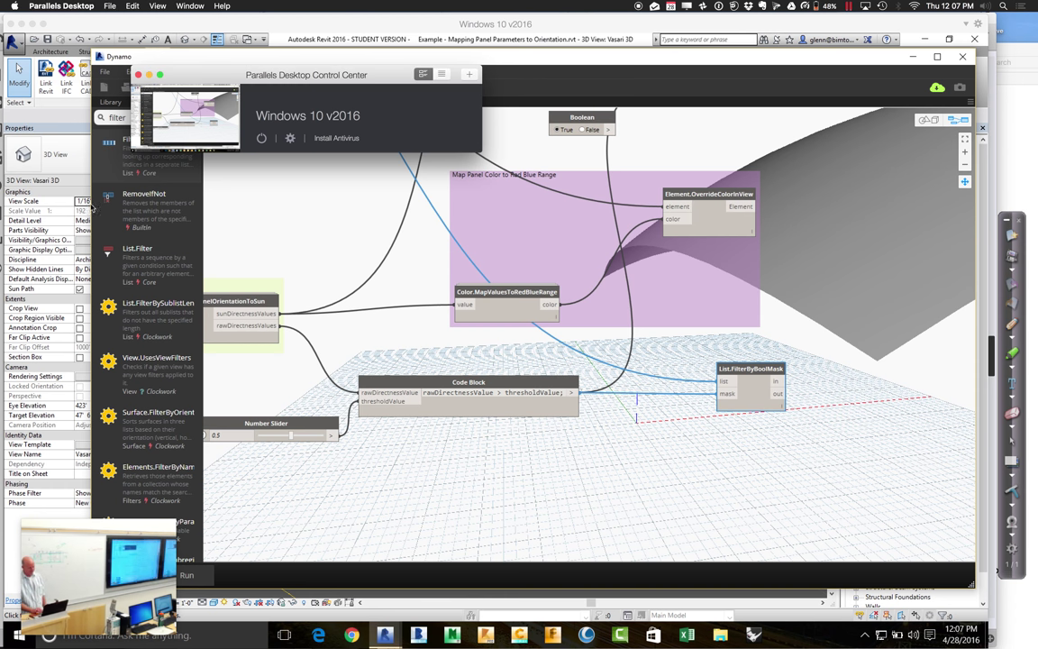
pyautogui.click(962, 56)
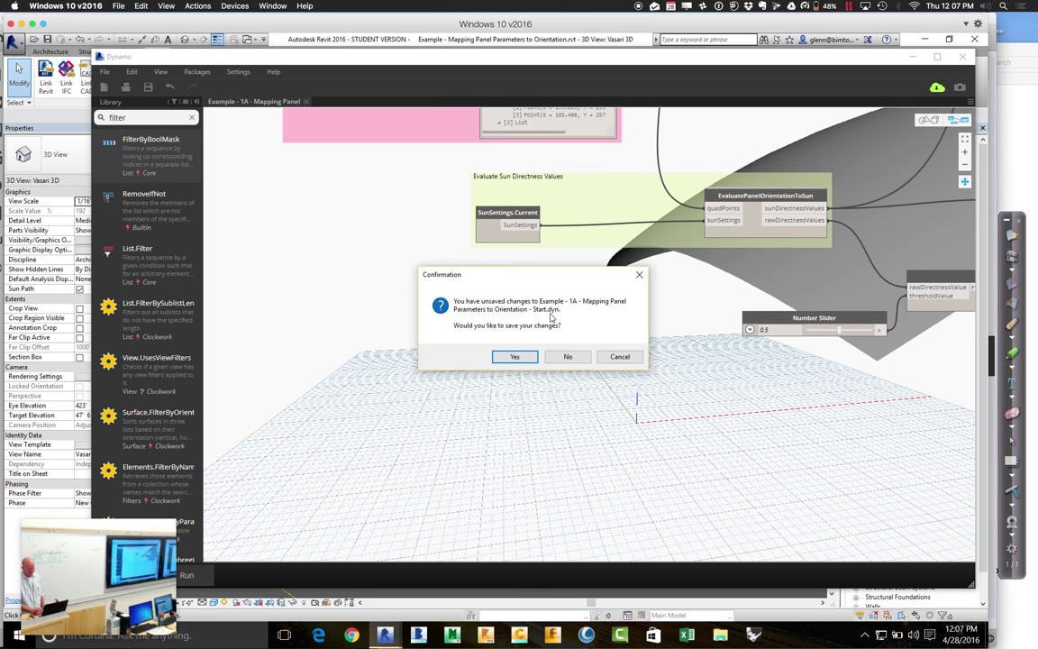
pyautogui.click(565, 356)
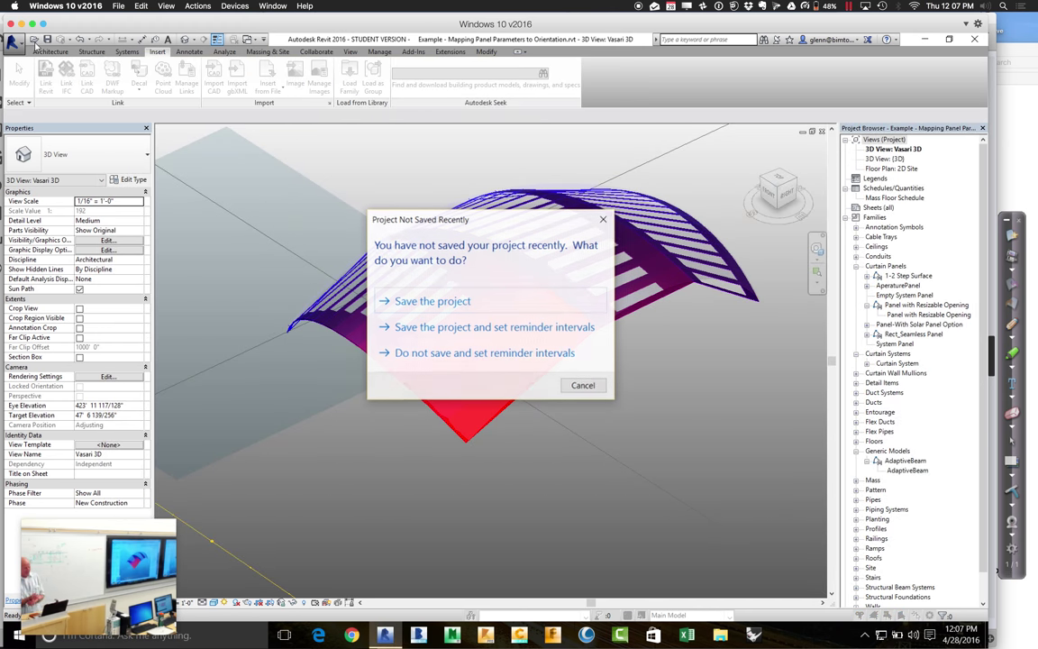
pyautogui.click(583, 384)
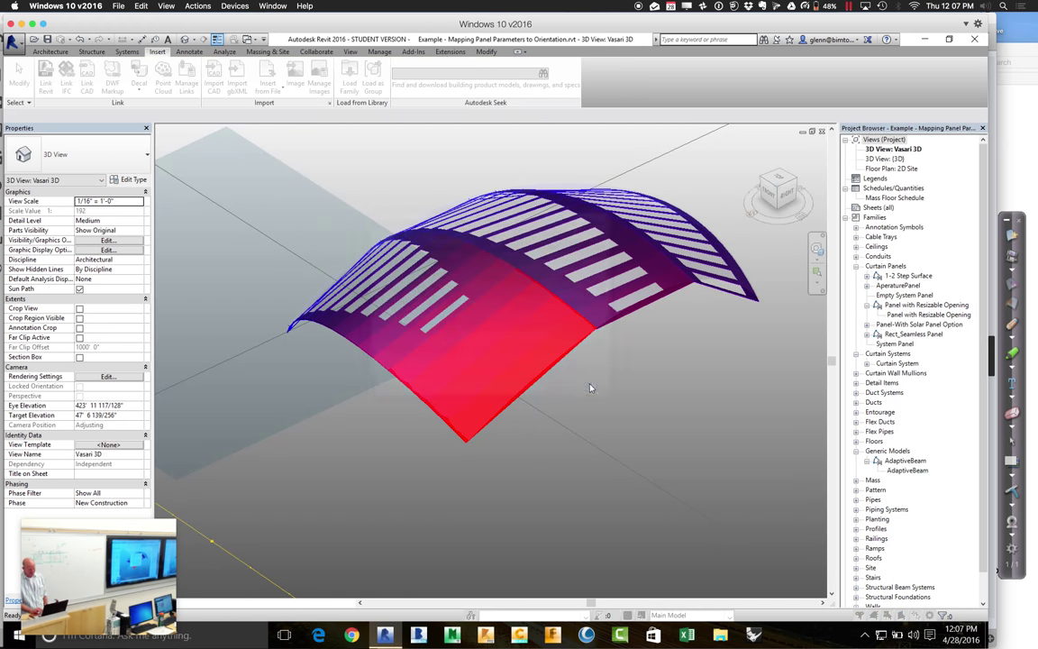
# Open the Revit project Example - Following the Sun.rvt from the Example 10.3 - Following the Sun folder in Session 10 Dynamo Examples.
pyautogui.hotkey('ctrl', 'o')
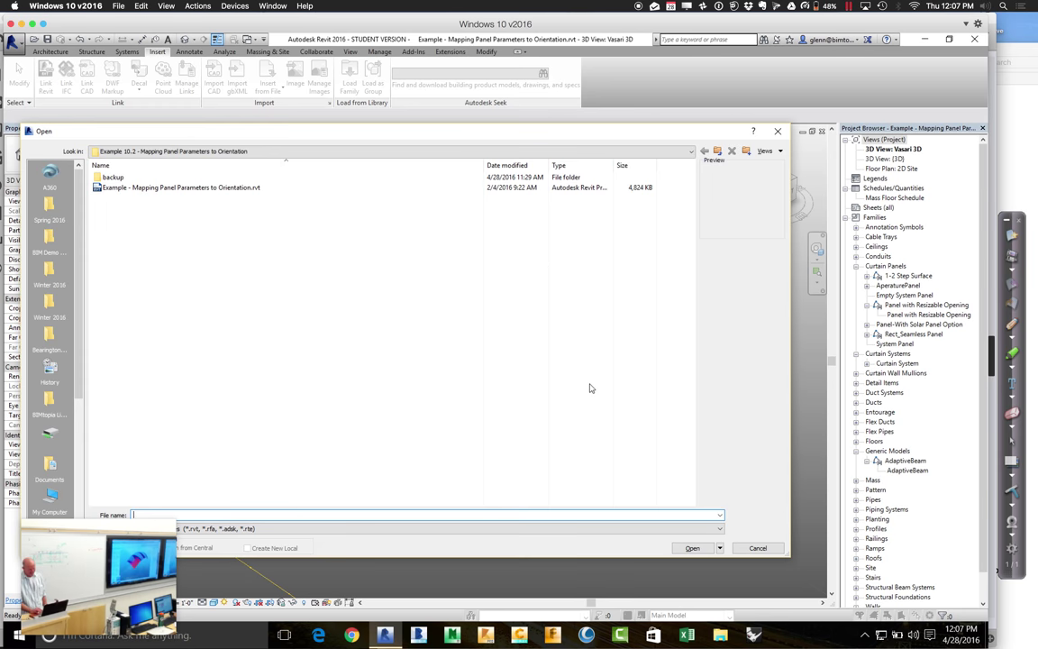
pyautogui.click(162, 150)
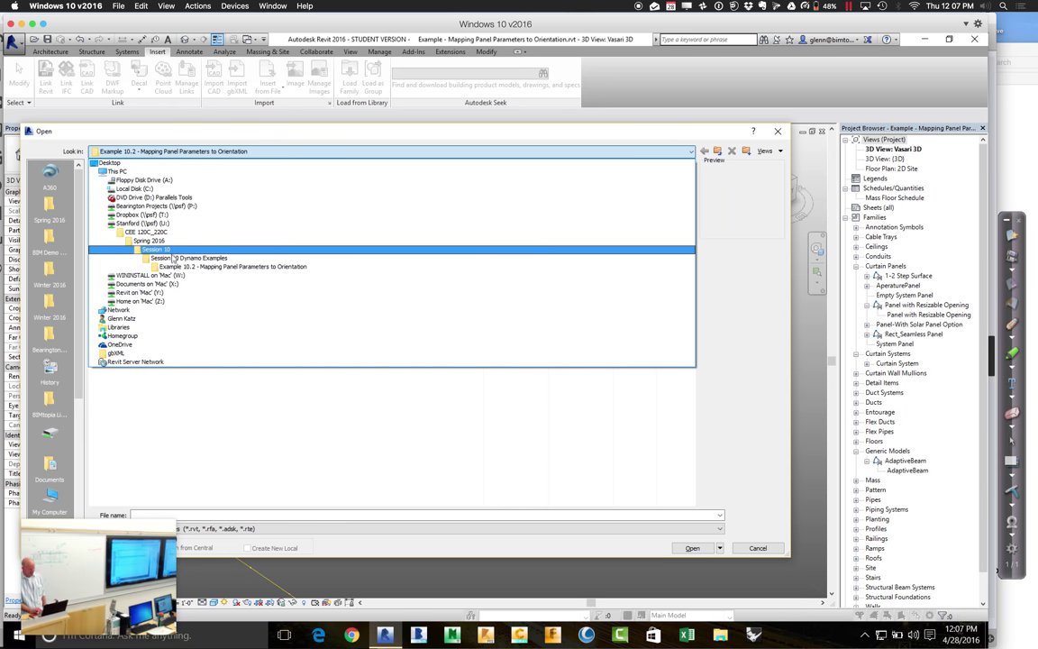
pyautogui.click(180, 259)
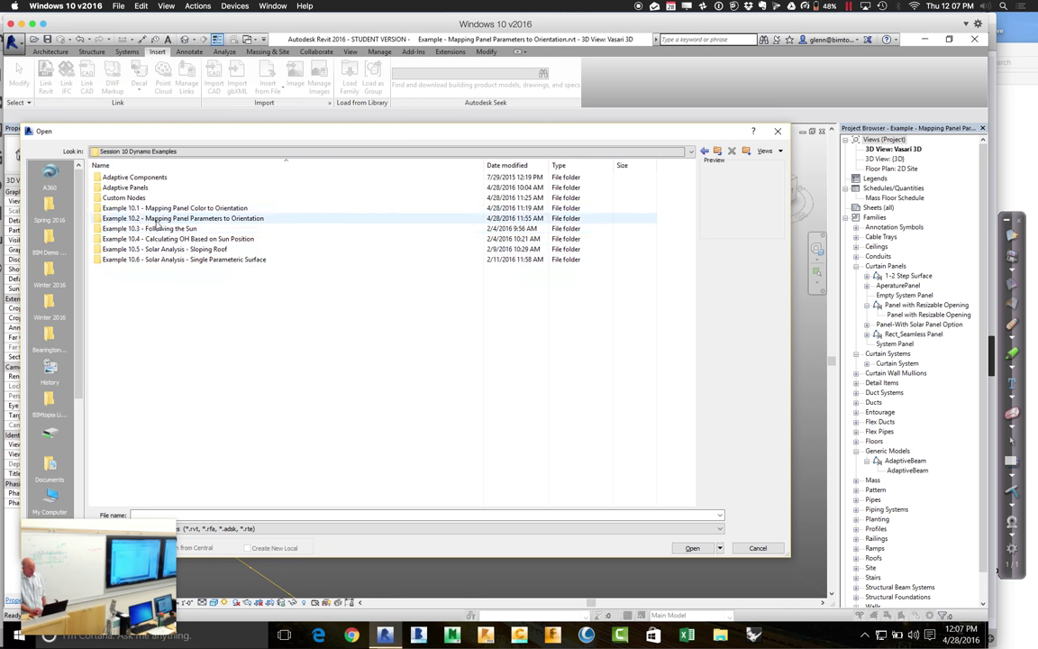
pyautogui.doubleClick(156, 228)
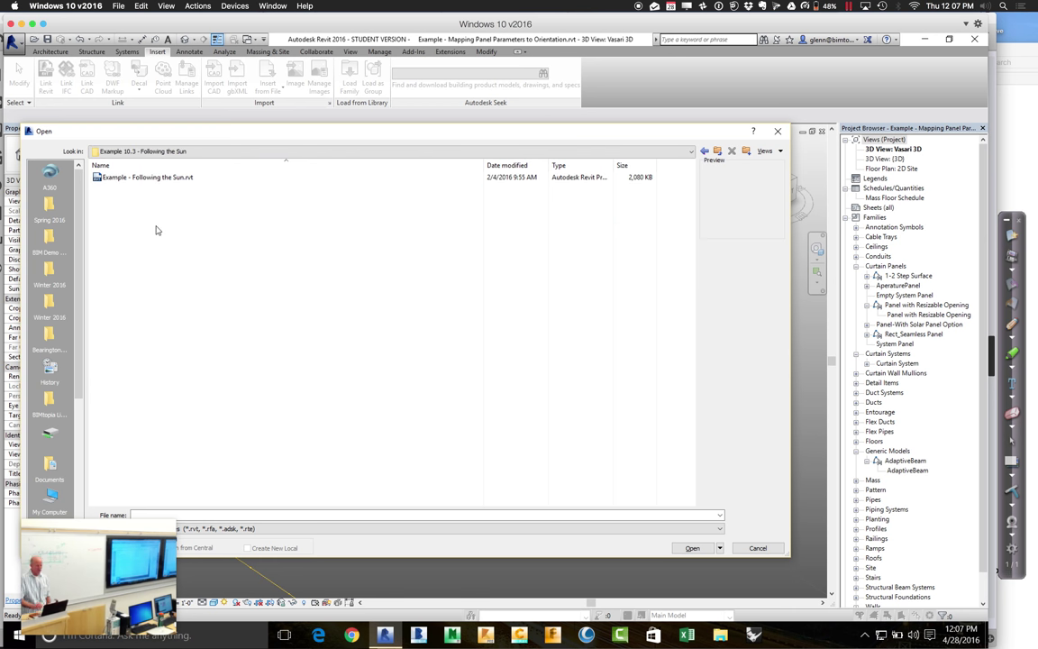
pyautogui.doubleClick(136, 180)
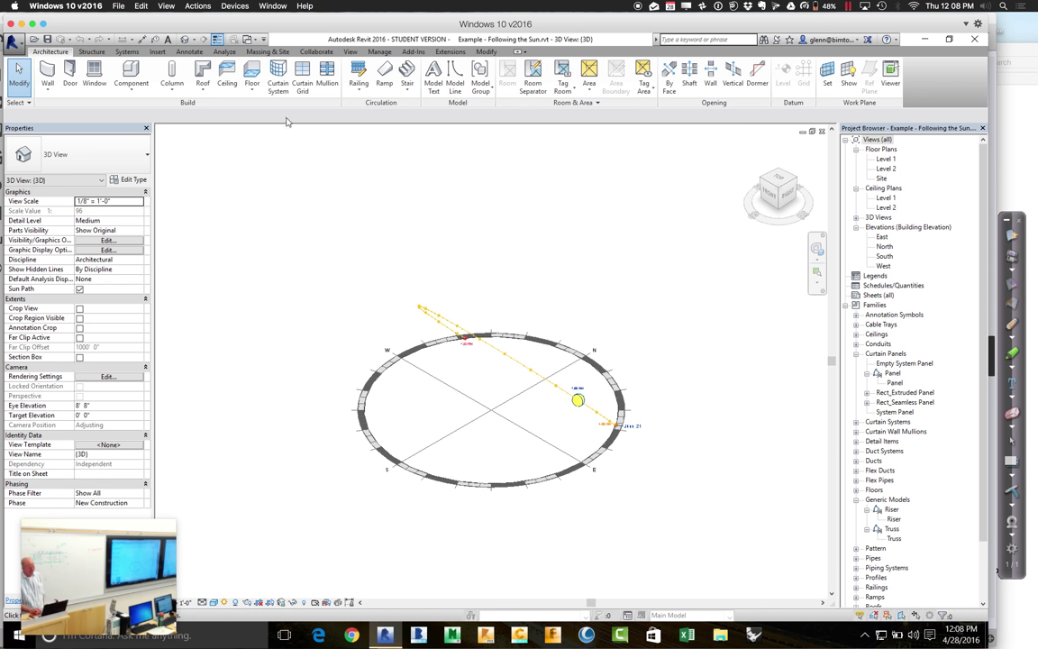
# Launch Dynamo 0.9 and open the Example - 1A - Following the Sun-Start graph from the Example 10.3 - Following the Sun folder.
pyautogui.click(413, 53)
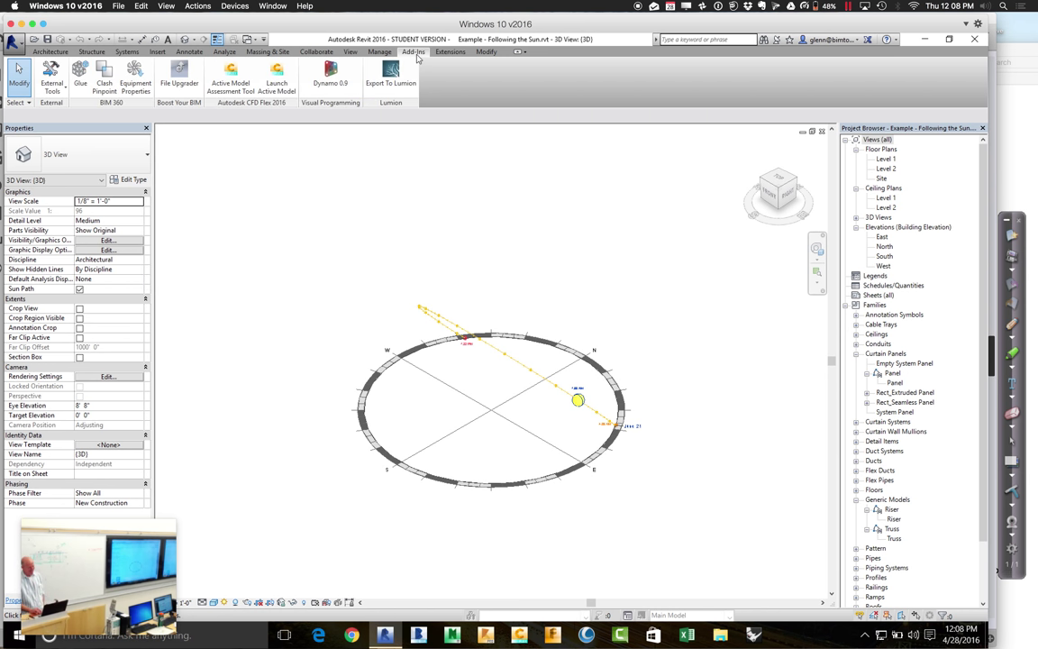
pyautogui.click(338, 89)
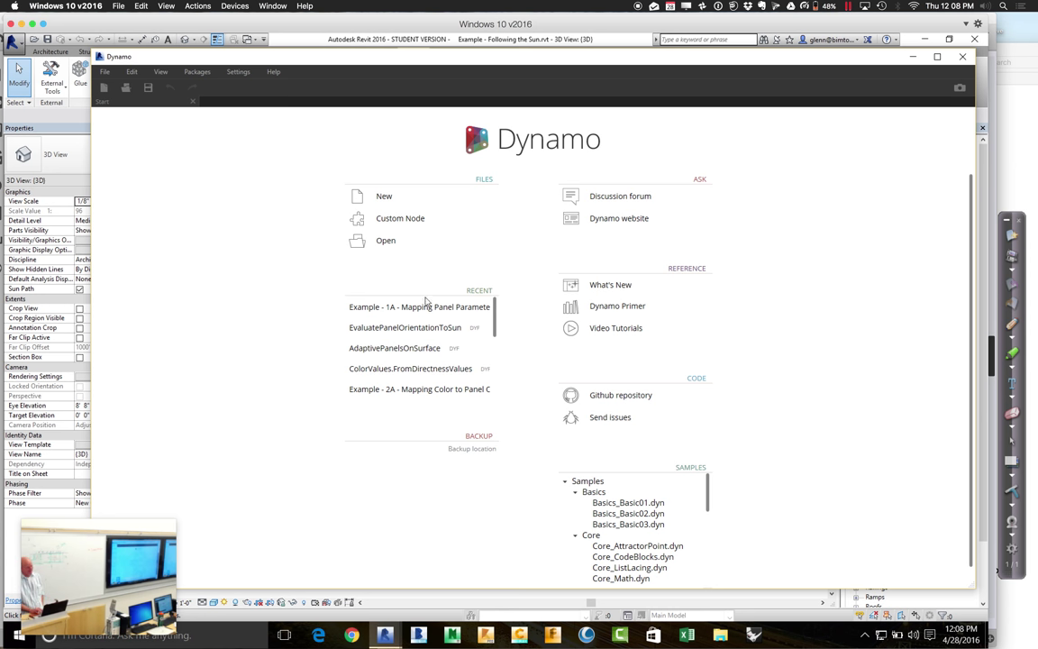
pyautogui.click(385, 240)
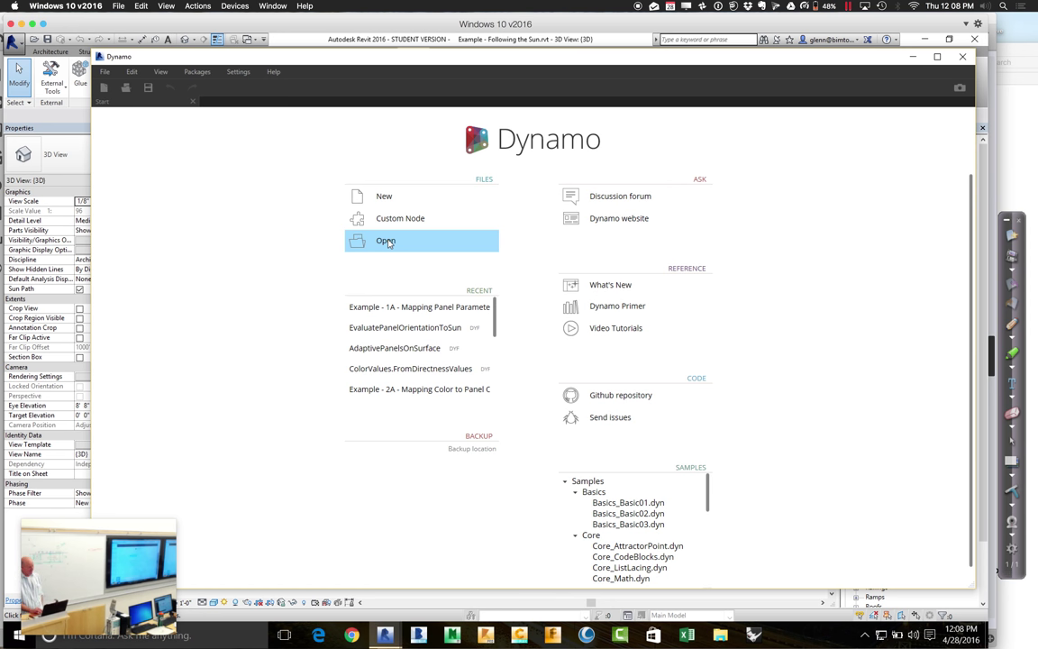
pyautogui.click(377, 248)
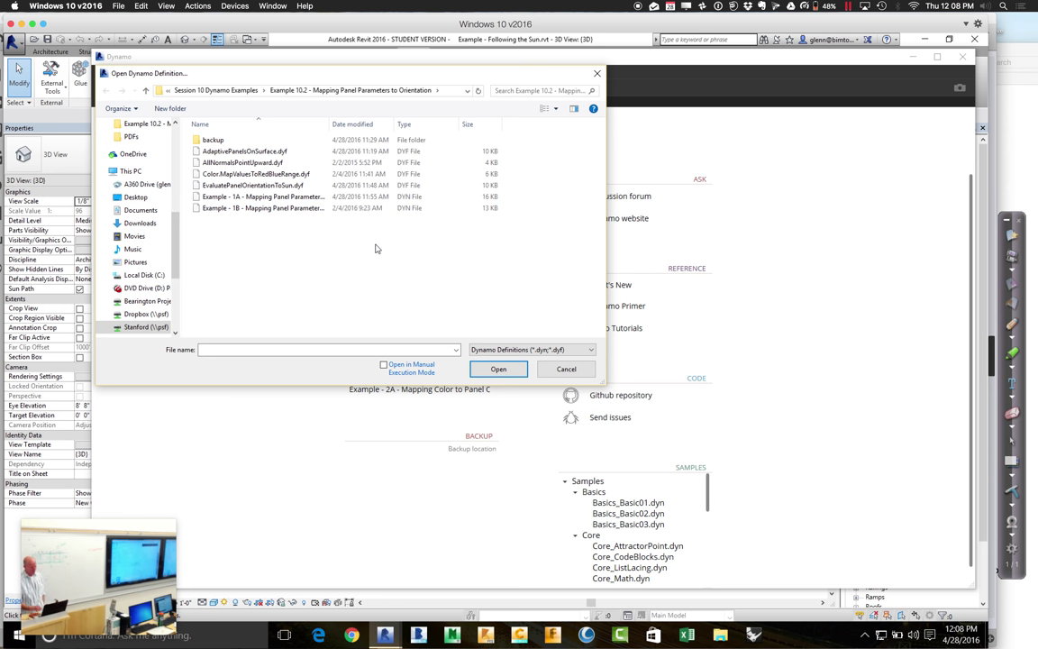
pyautogui.click(242, 91)
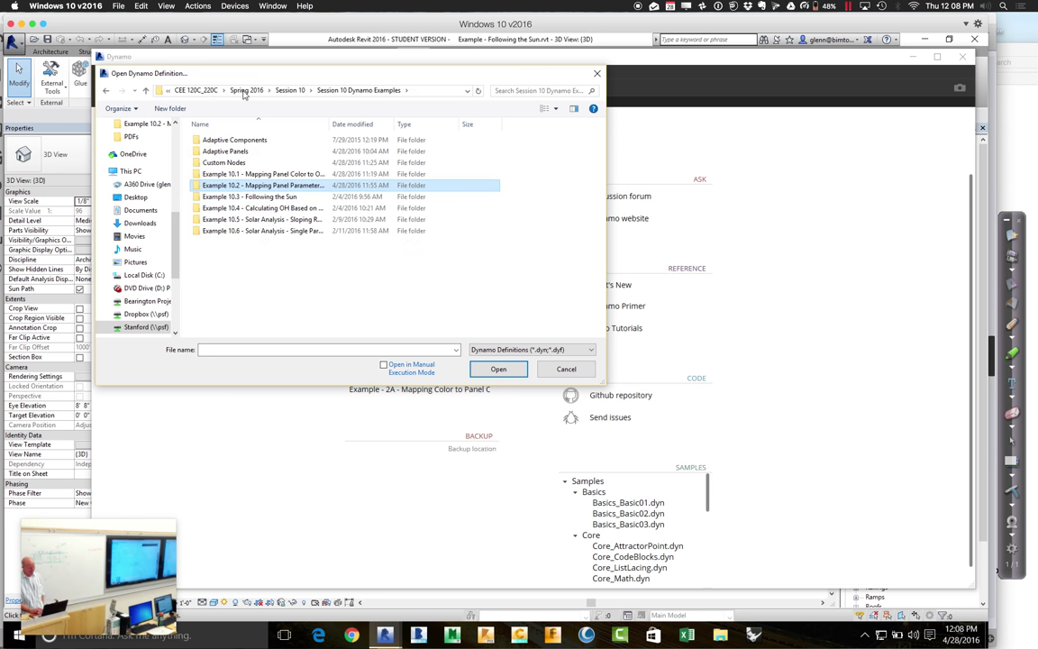
pyautogui.doubleClick(263, 197)
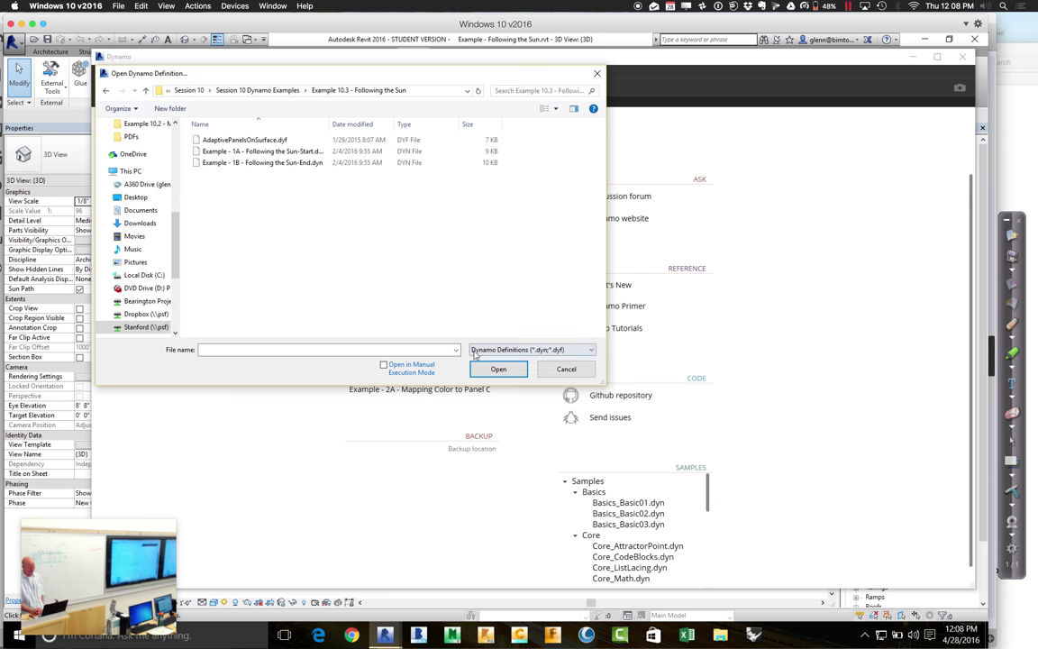
pyautogui.doubleClick(254, 151)
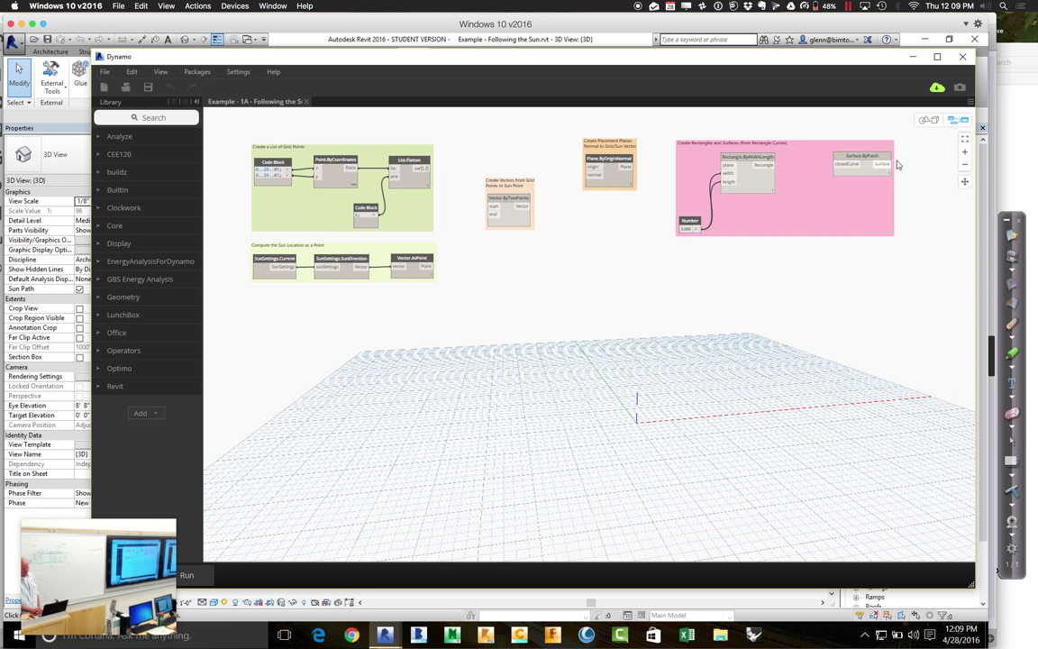
# Connect the List.Flatten output to the start input of Vector.ByTwoPoints and the Vector.AsPoint Point output to its end input.
pyautogui.click(964, 153)
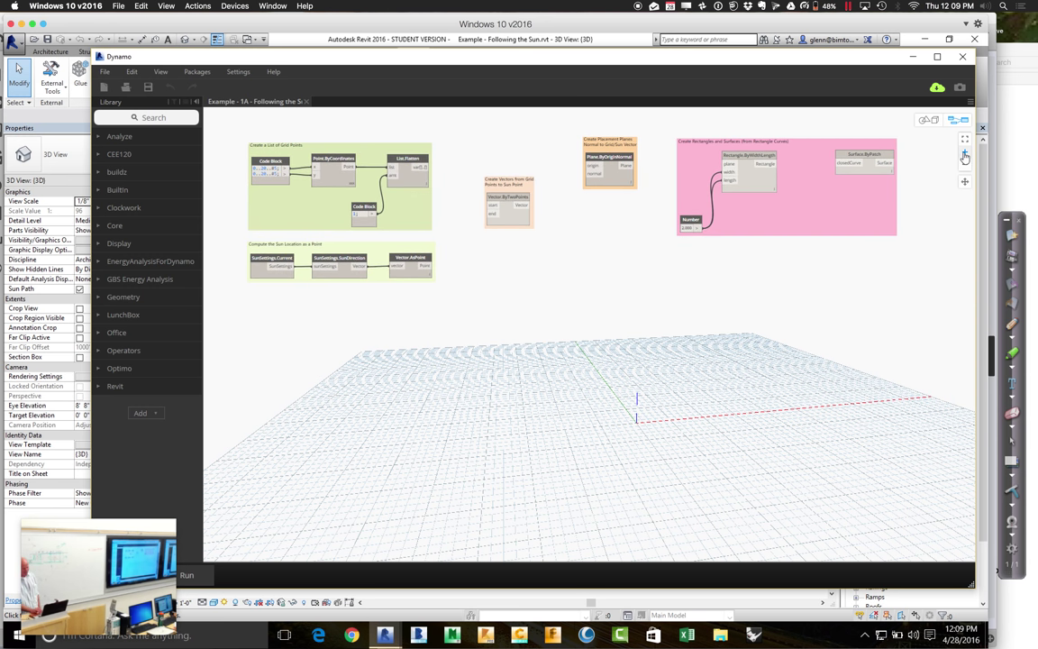
pyautogui.click(964, 155)
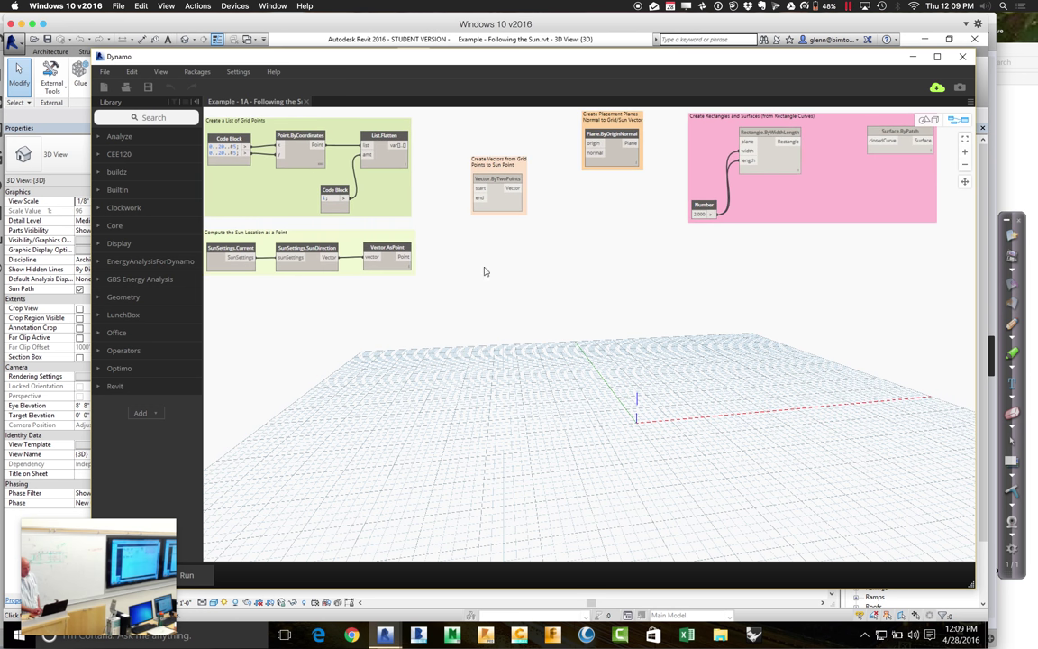
pyautogui.click(964, 181)
pyautogui.moveTo(565, 308); pyautogui.dragTo(625, 336)
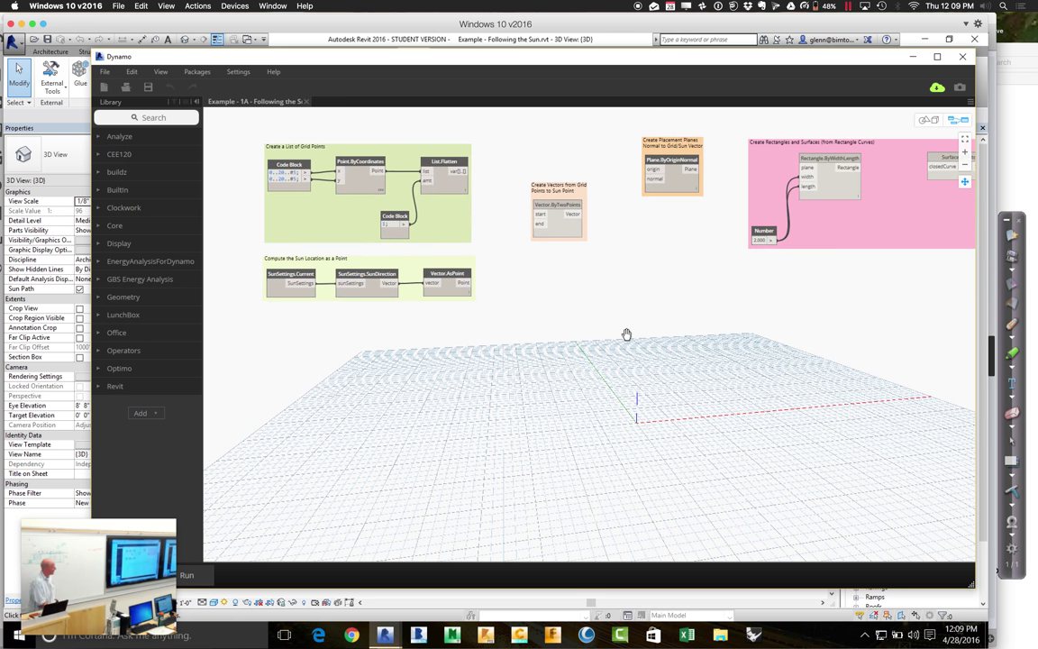
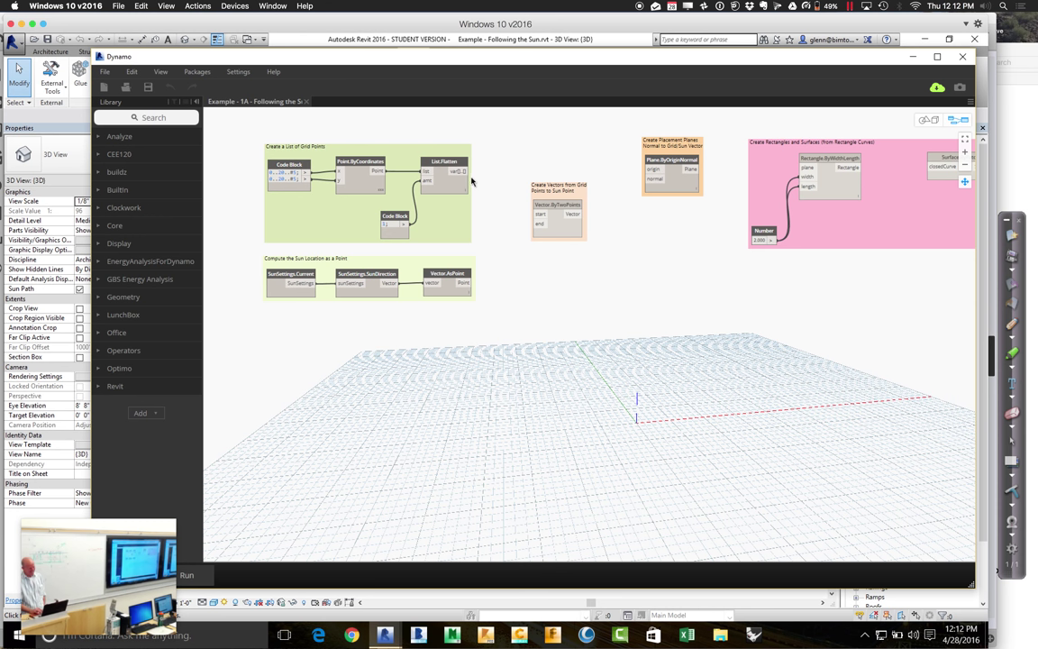
pyautogui.moveTo(465, 171); pyautogui.dragTo(540, 220)
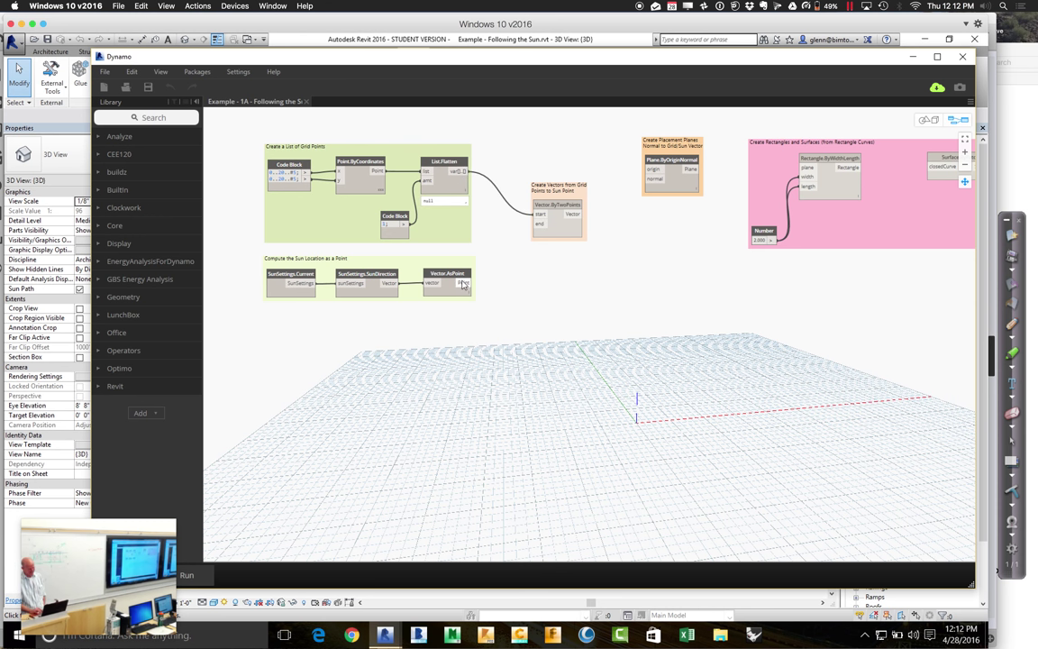
pyautogui.moveTo(464, 283); pyautogui.dragTo(540, 228)
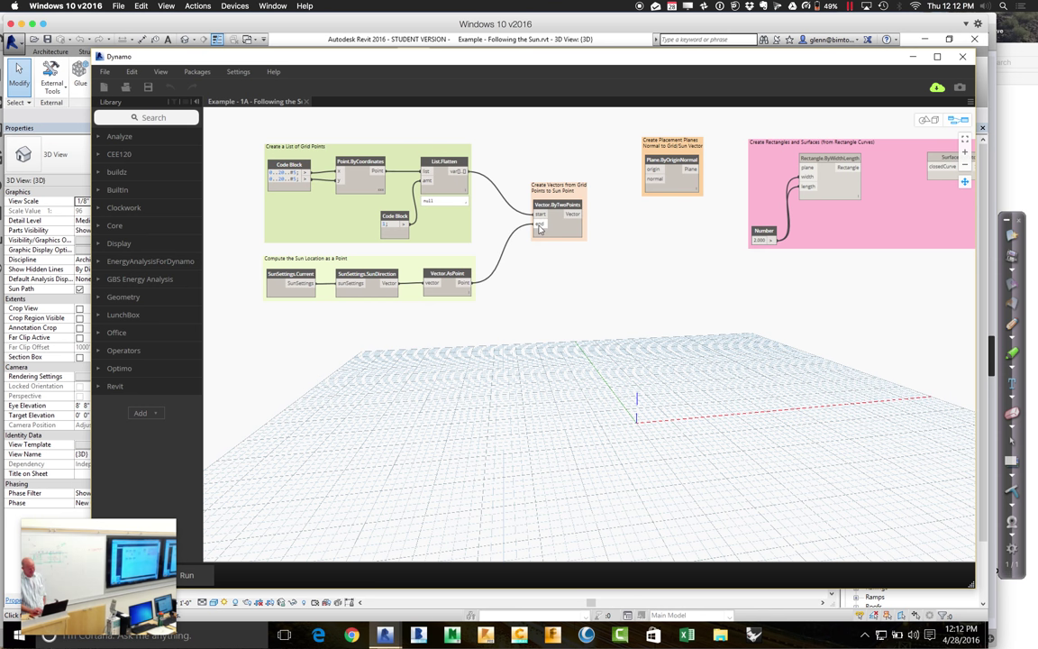
# Run the graph and check the output previews of the List.Flatten and Vector.ByTwoPoints nodes.
pyautogui.moveTo(537, 59); pyautogui.dragTo(989, 72)
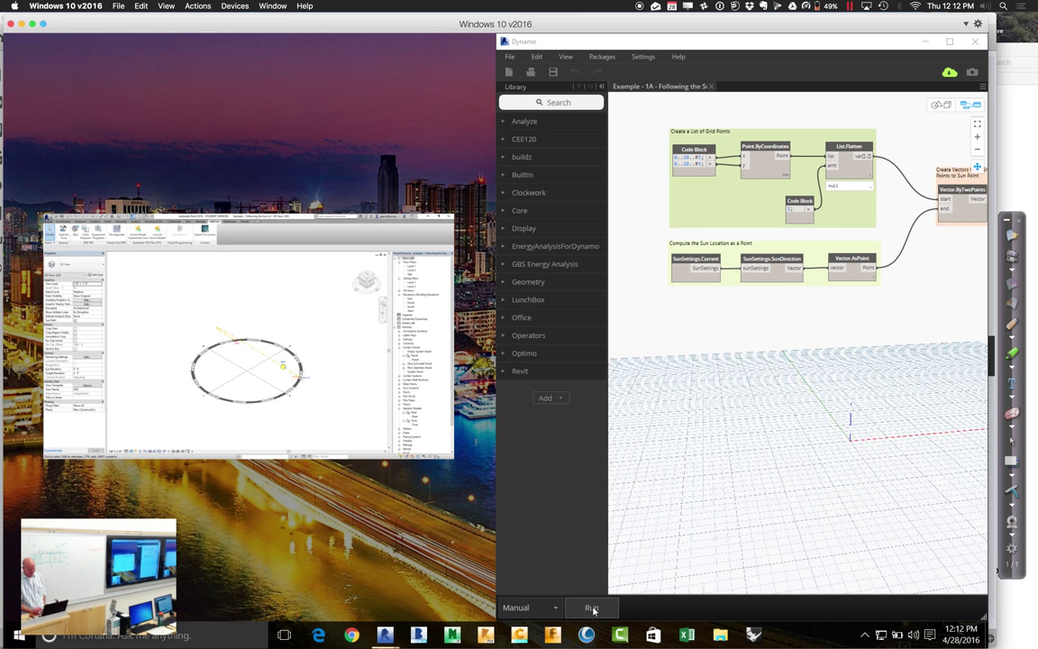
pyautogui.click(592, 608)
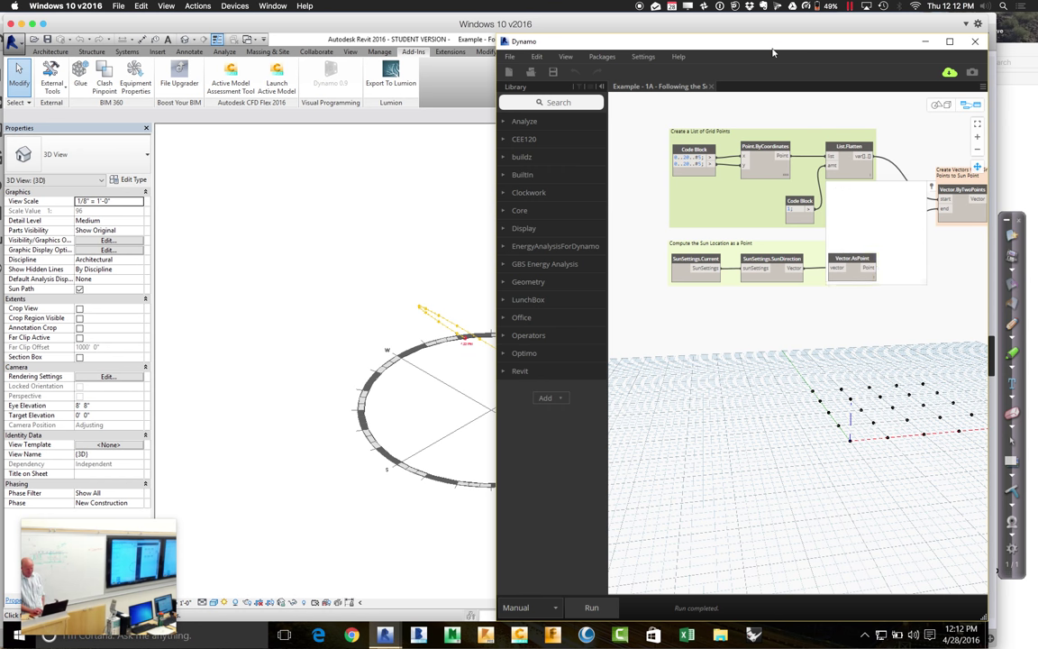
pyautogui.moveTo(772, 52); pyautogui.dragTo(682, 86)
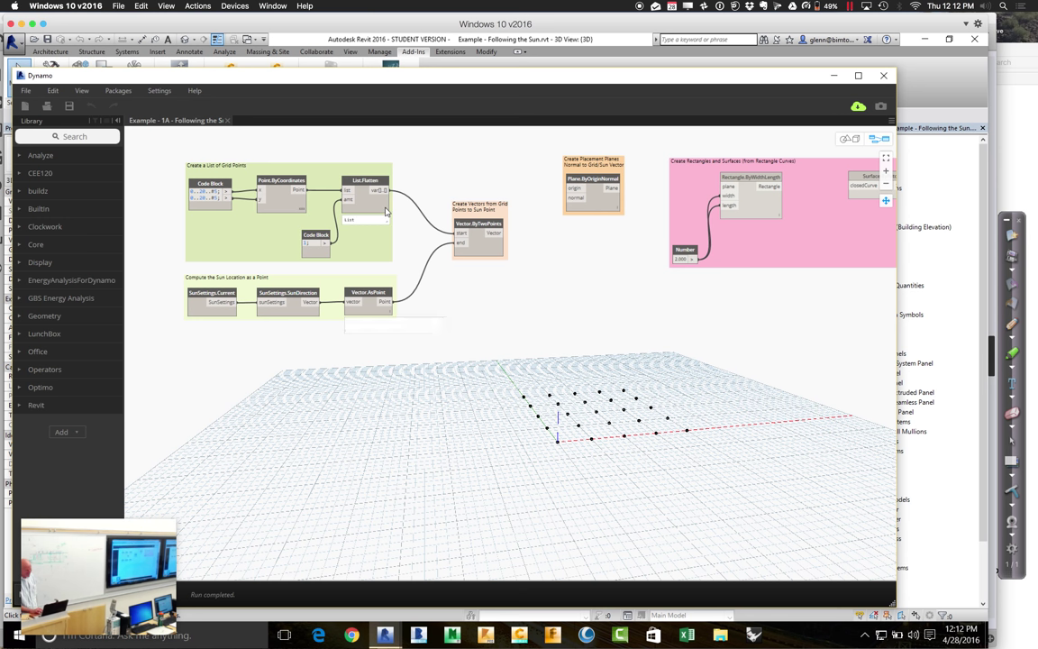
pyautogui.moveTo(385, 228)
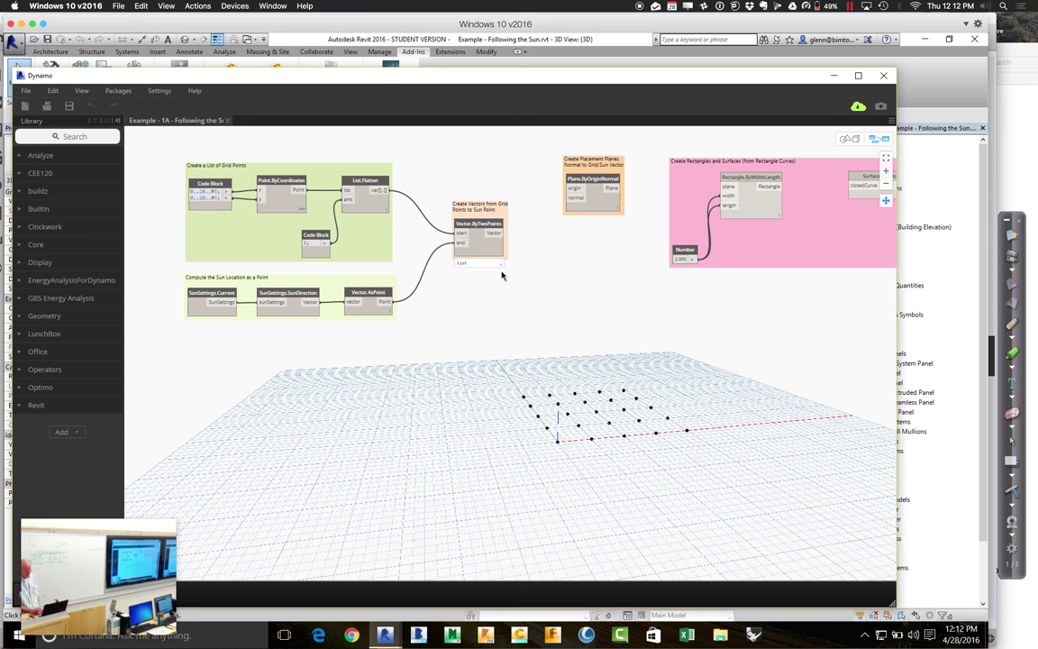
pyautogui.click(886, 171)
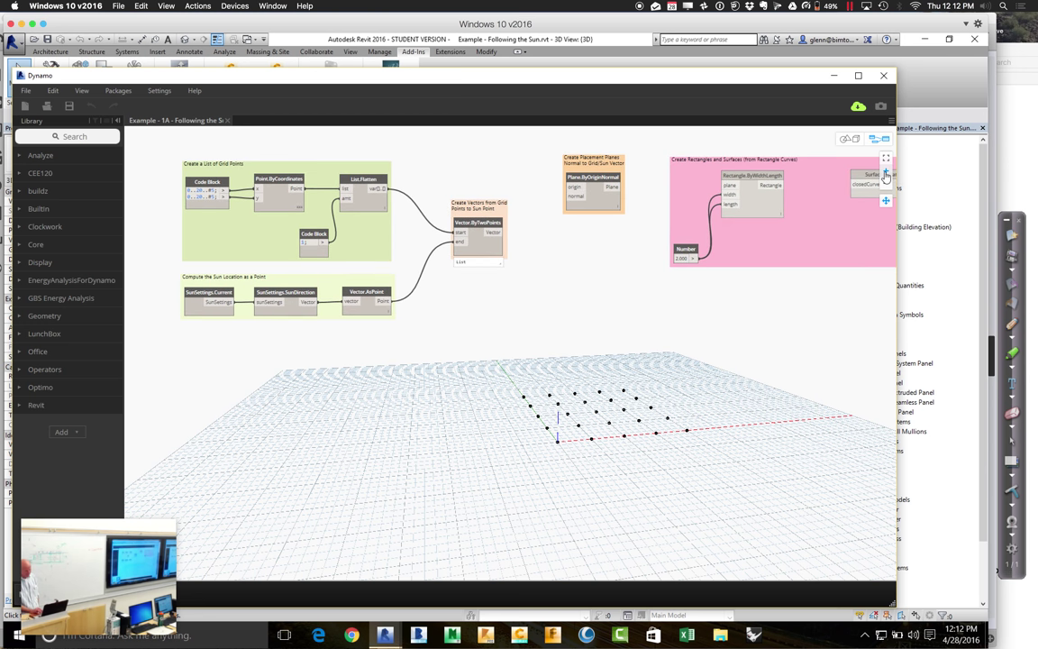
pyautogui.click(886, 171)
pyautogui.click(886, 171)
pyautogui.click(886, 171)
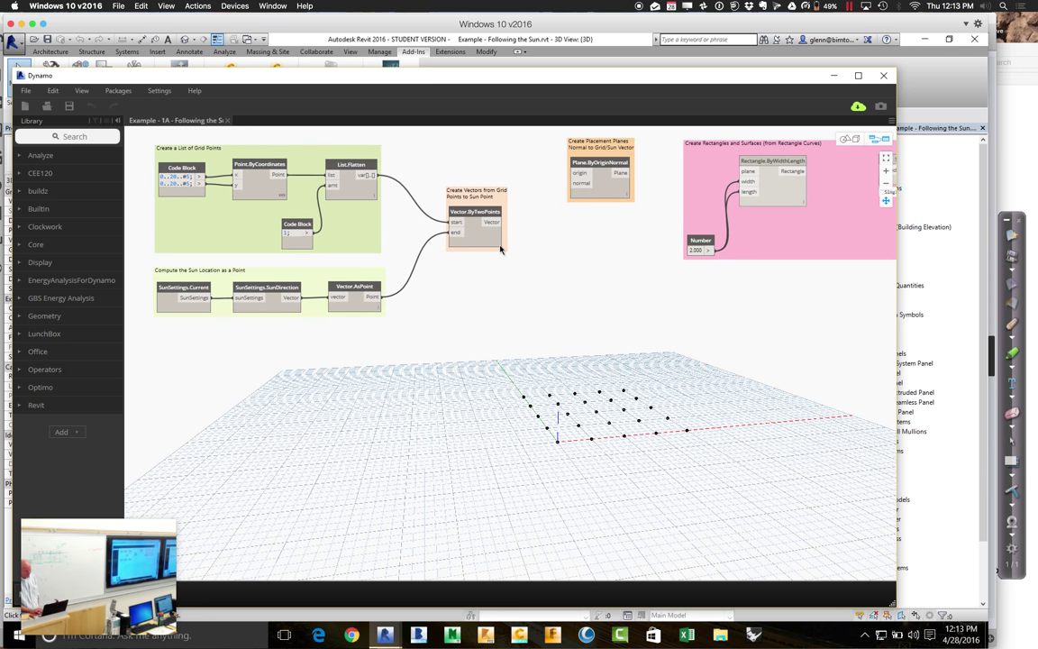
pyautogui.moveTo(494, 262)
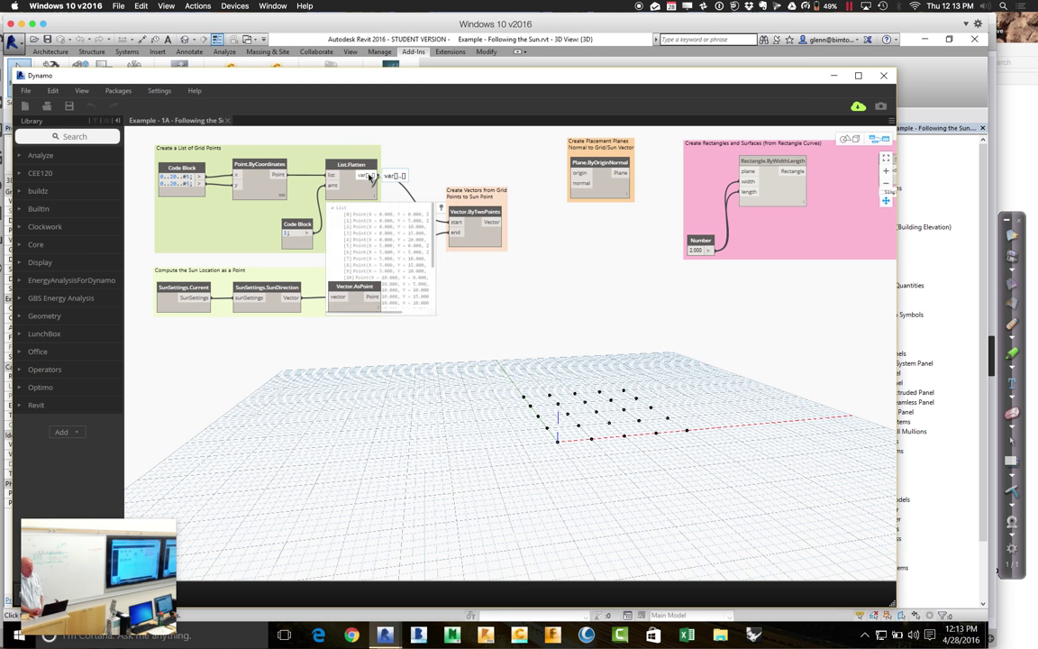
# Connect the List.Flatten output to Plane.ByOriginNormal's origin and the Vector.ByTwoPoints output to its normal, then run the graph.
pyautogui.moveTo(369, 176); pyautogui.dragTo(577, 179)
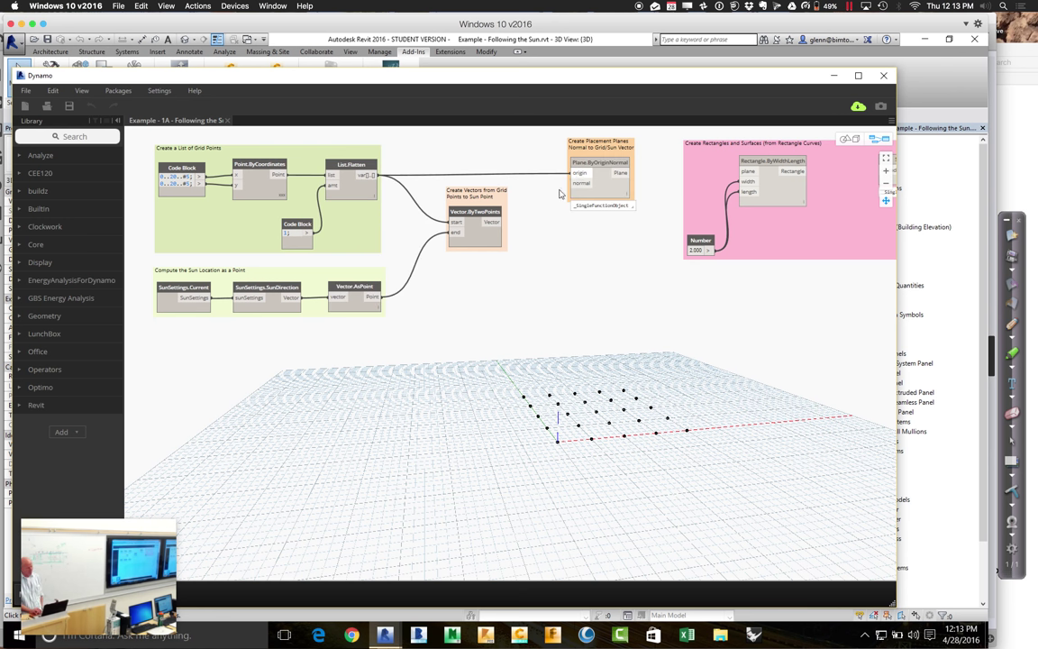
pyautogui.moveTo(493, 228); pyautogui.dragTo(578, 184)
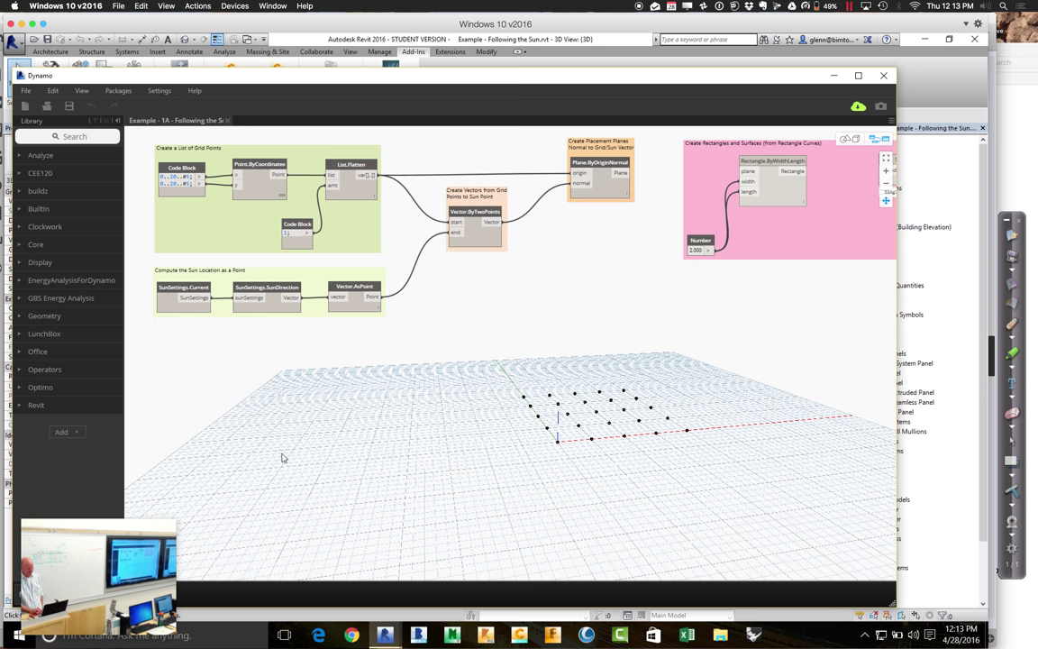
pyautogui.moveTo(102, 546); pyautogui.dragTo(235, 518)
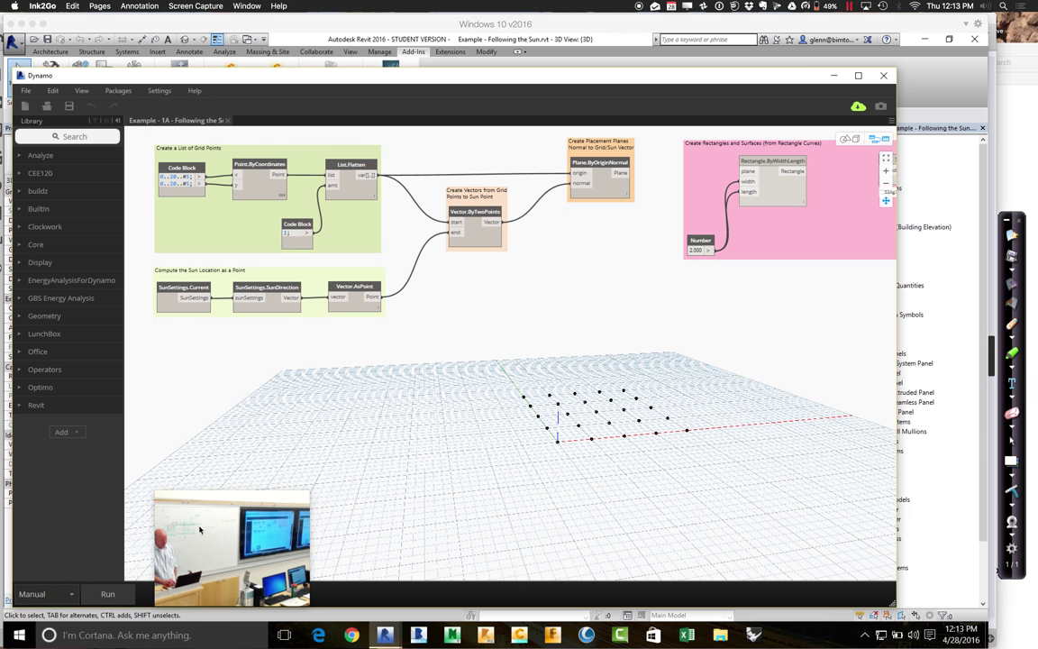
pyautogui.click(108, 595)
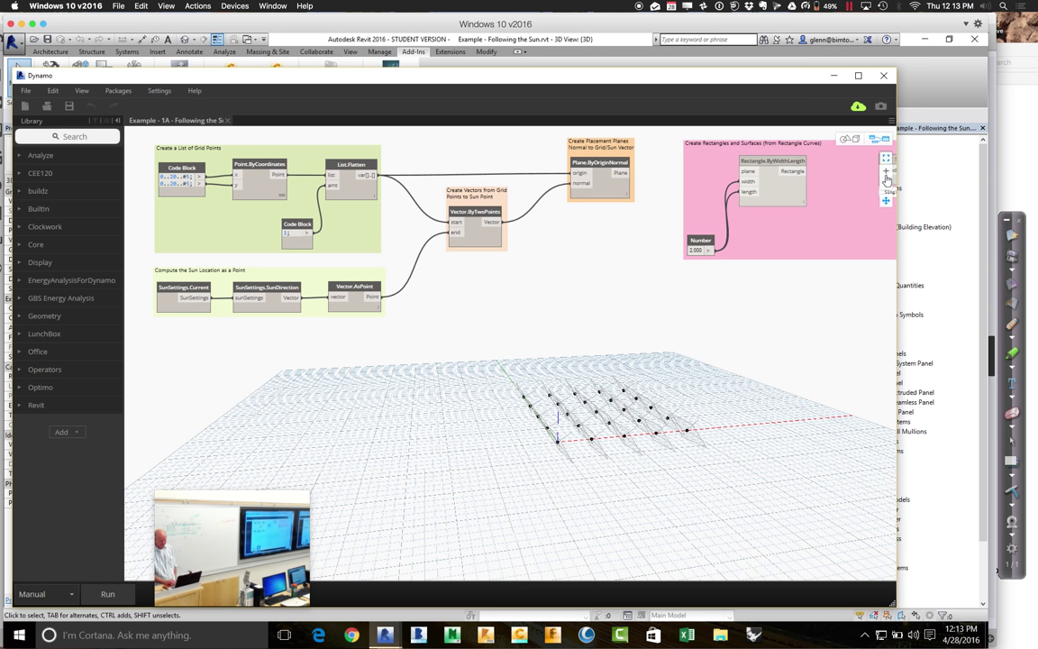
# Orbit the 3D background preview to examine the placement planes at the grid points, then return to the node graph.
pyautogui.click(886, 199)
pyautogui.click(858, 140)
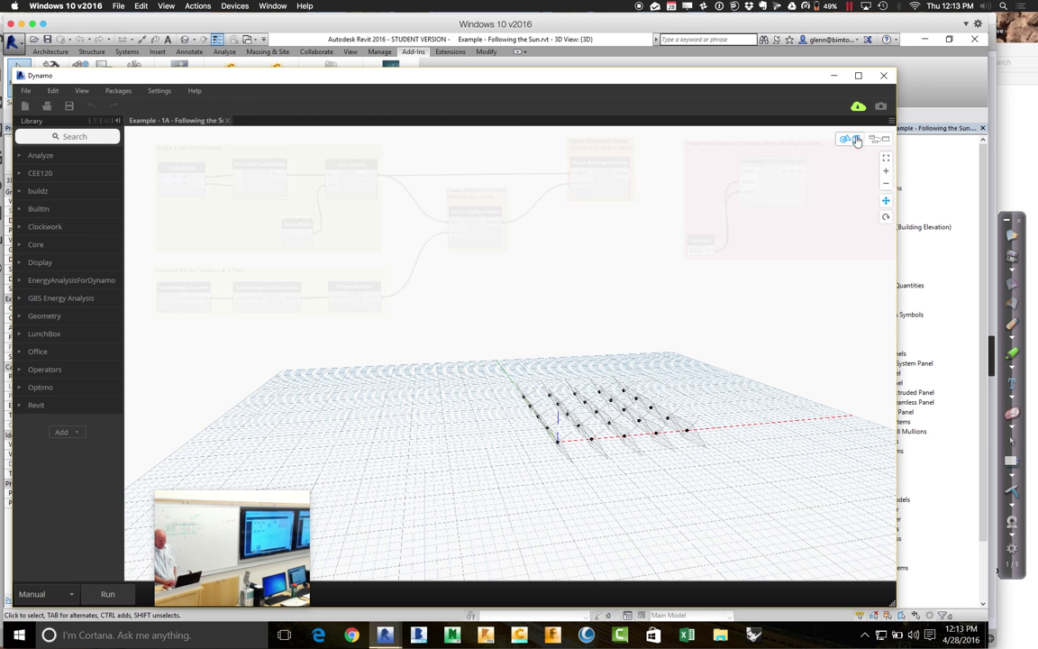
pyautogui.click(886, 216)
pyautogui.click(886, 216)
pyautogui.click(887, 218)
pyautogui.moveTo(747, 353); pyautogui.dragTo(687, 426)
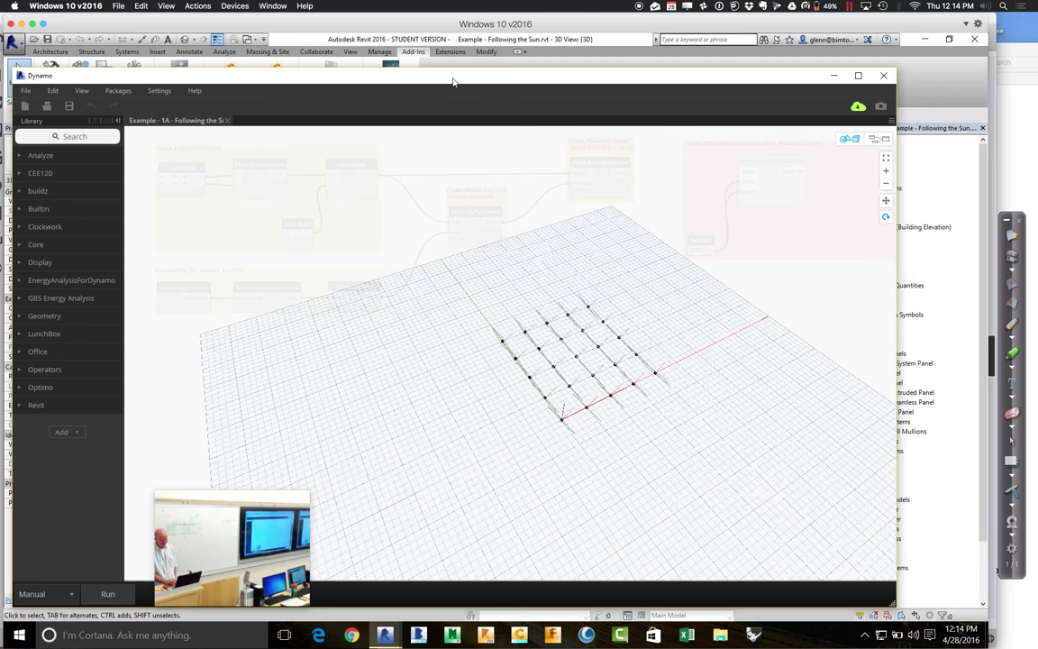
pyautogui.moveTo(453, 82); pyautogui.dragTo(510, 84)
pyautogui.click(940, 141)
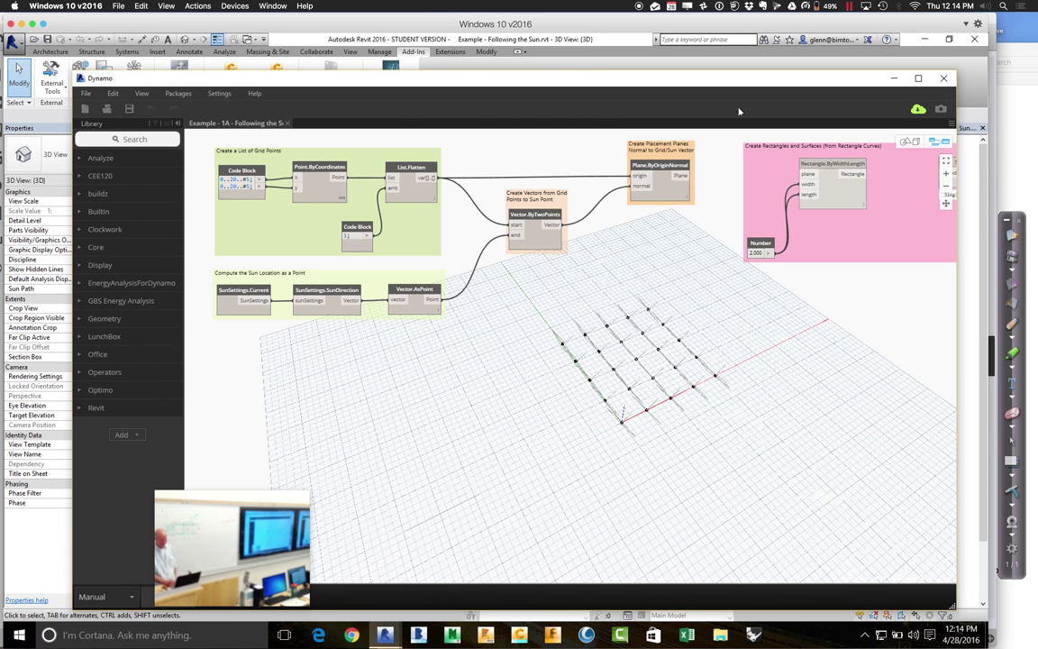
# Arrange the Dynamo and Revit windows side by side so the graph and the sun path view share the screen.
pyautogui.click(529, 68)
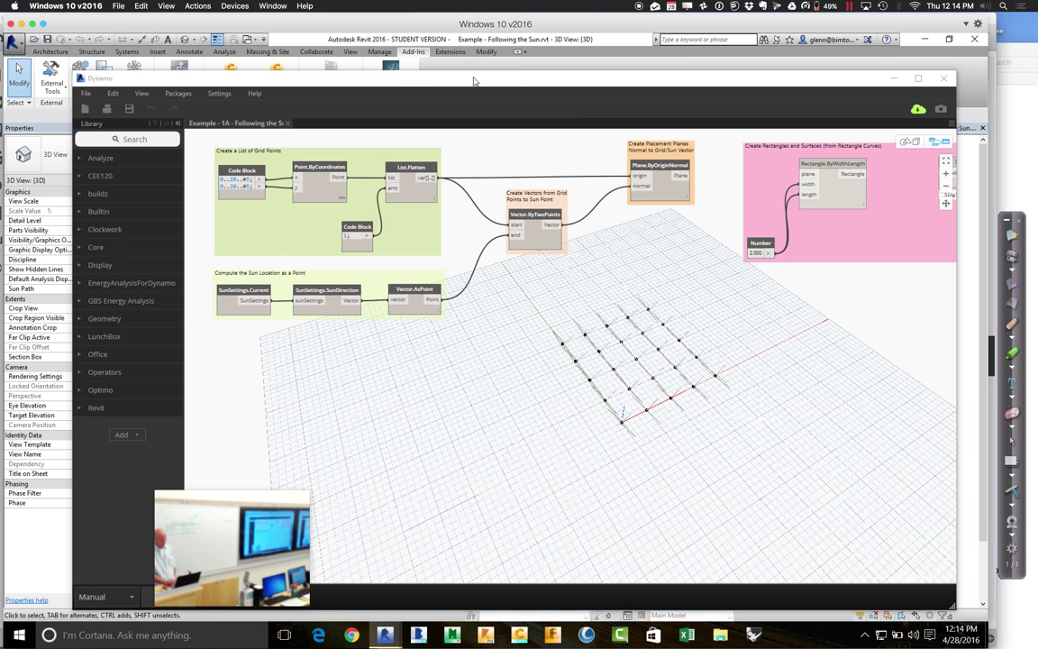
pyautogui.moveTo(473, 81); pyautogui.dragTo(988, 153)
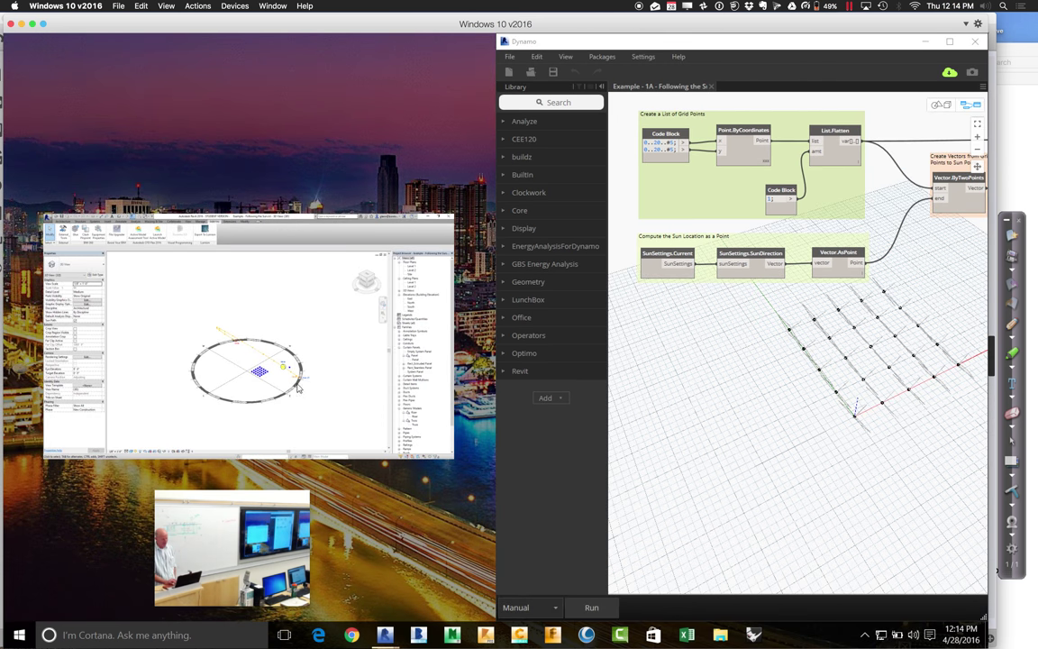
pyautogui.click(297, 385)
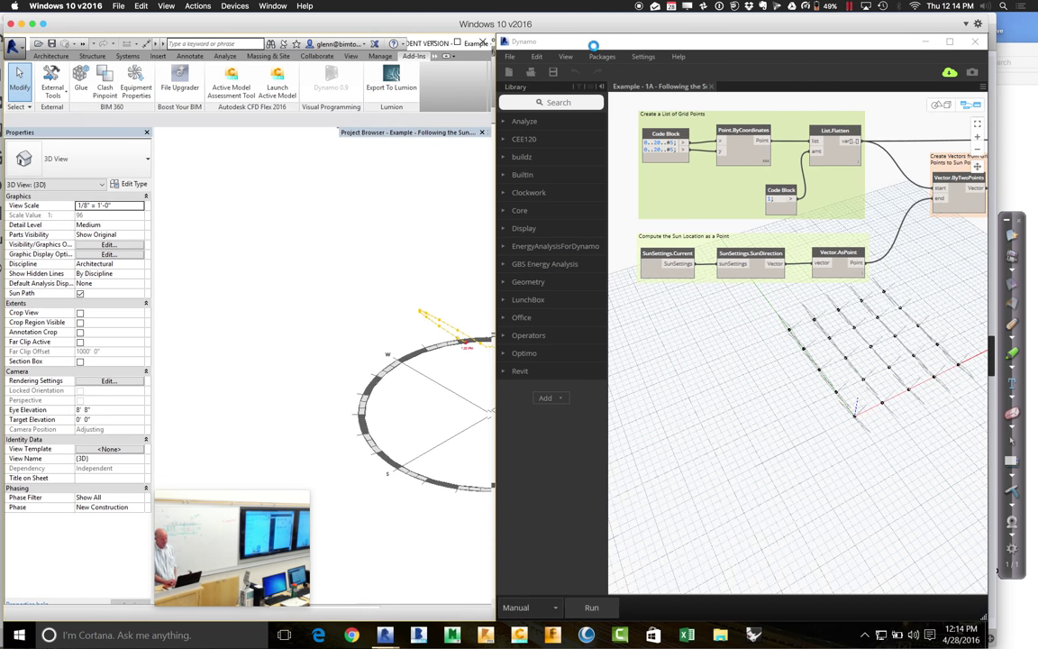
# Set the sun time on Revit's June 21 sun path to 5:00 PM and run the Dynamo graph.
pyautogui.moveTo(614, 47); pyautogui.dragTo(710, 47)
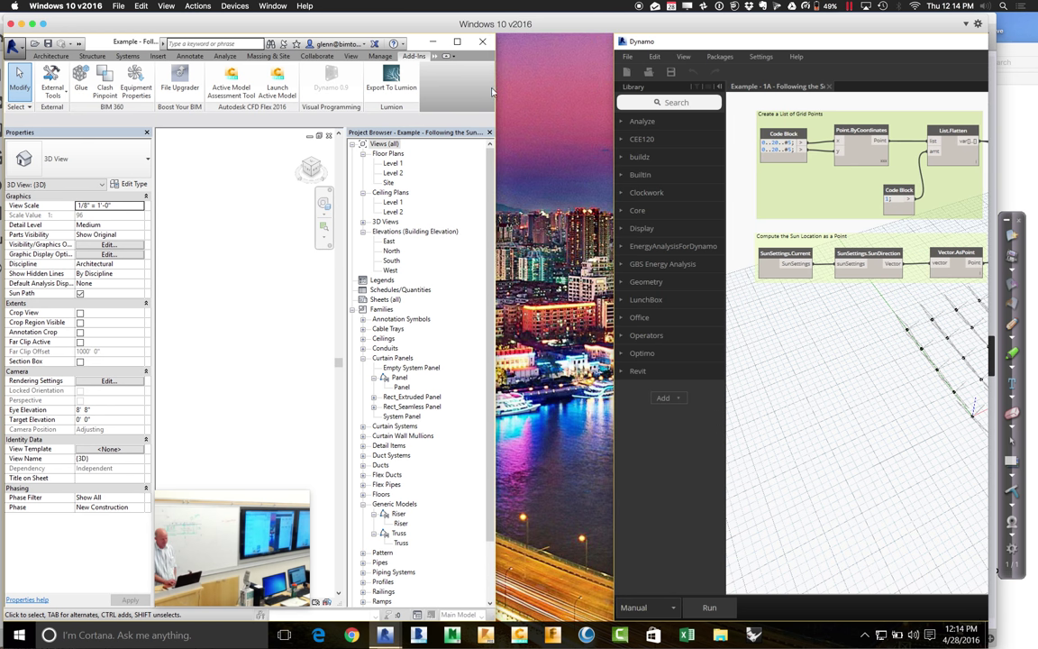
pyautogui.moveTo(494, 93); pyautogui.dragTo(712, 91)
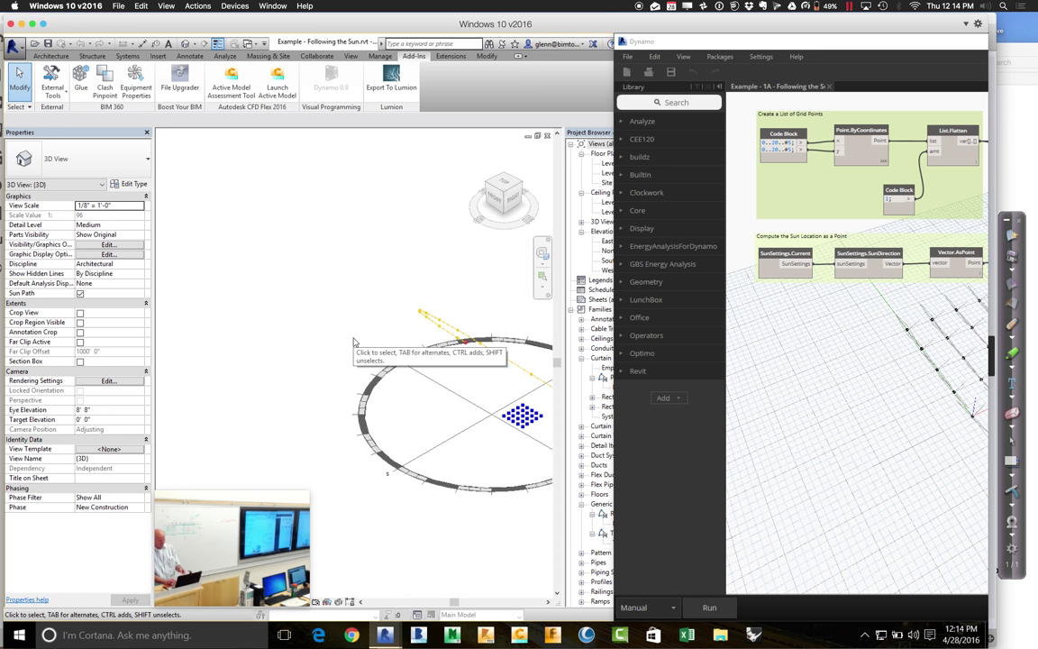
pyautogui.click(542, 276)
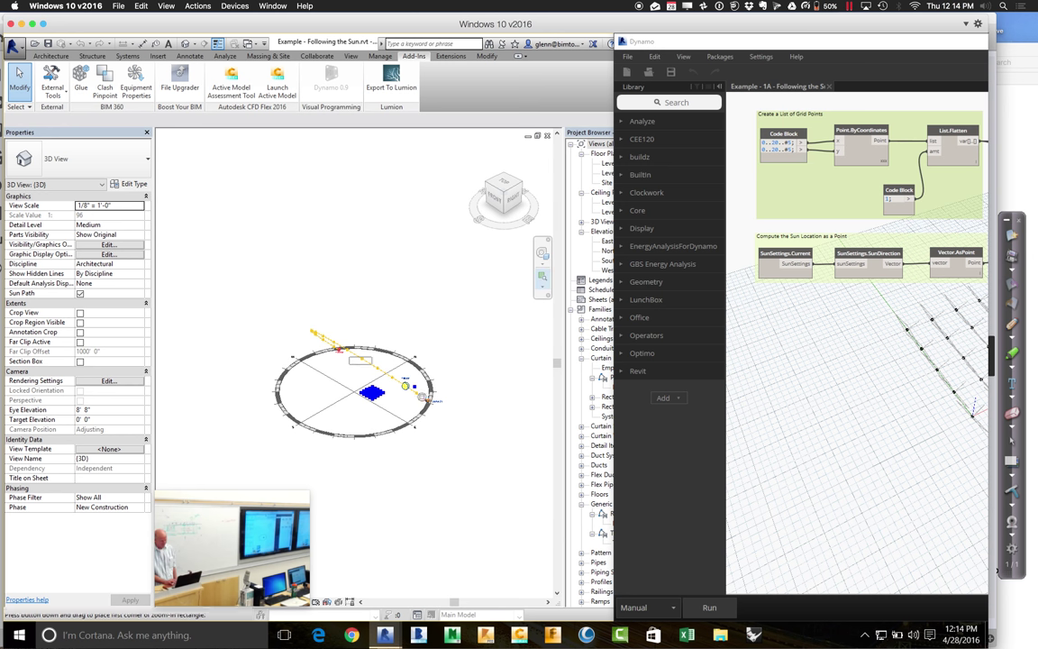
pyautogui.moveTo(318, 323); pyautogui.dragTo(455, 430)
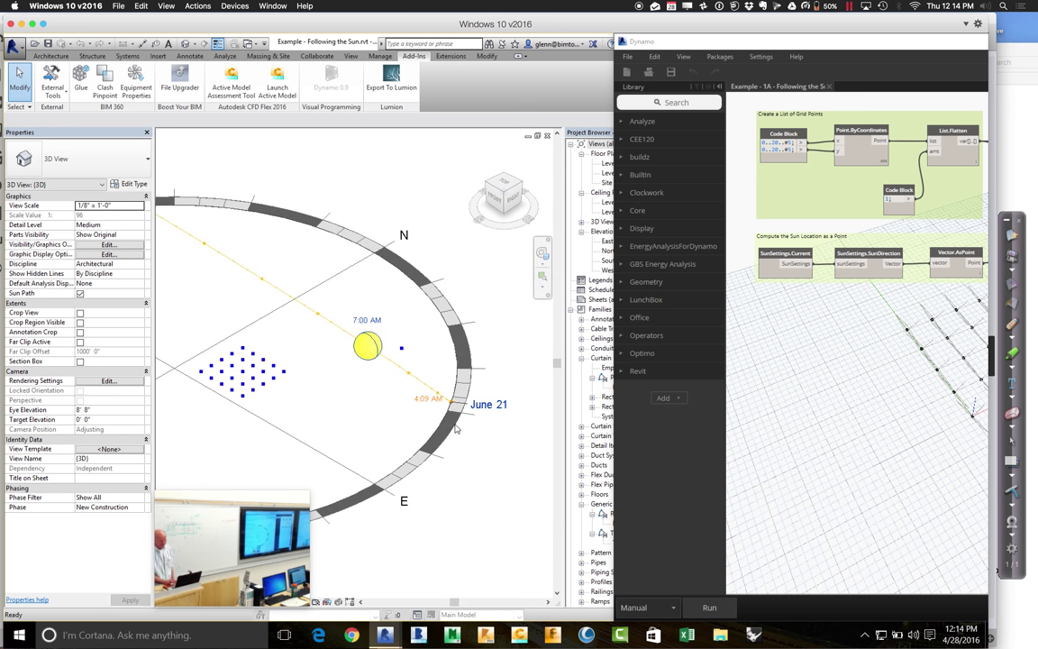
pyautogui.click(356, 325)
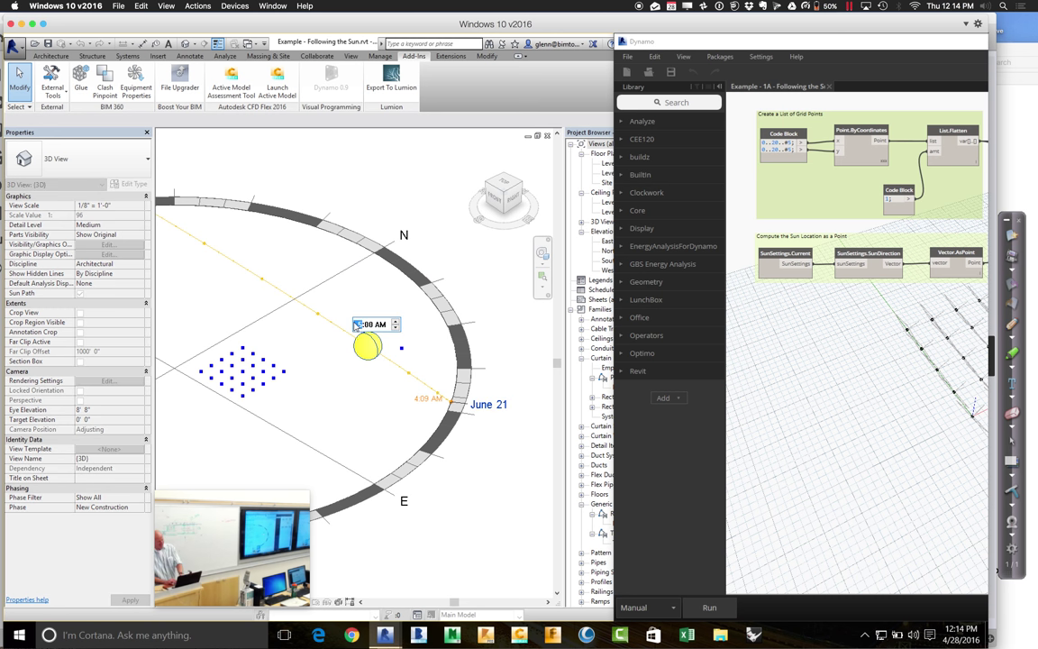
pyautogui.click(381, 324)
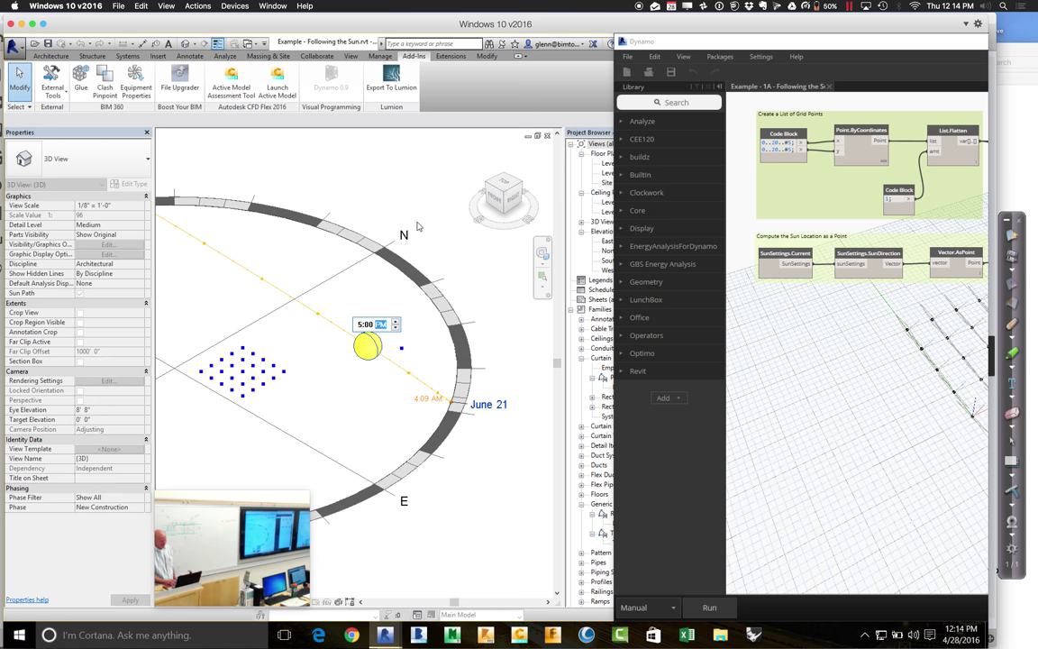
pyautogui.press('Return')
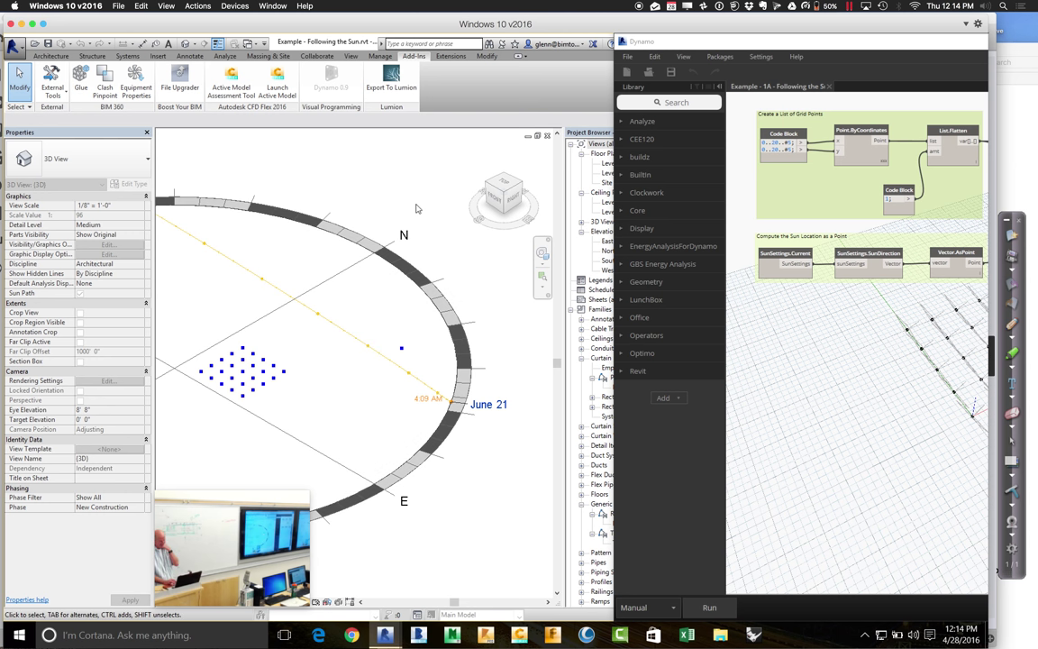
pyautogui.click(709, 610)
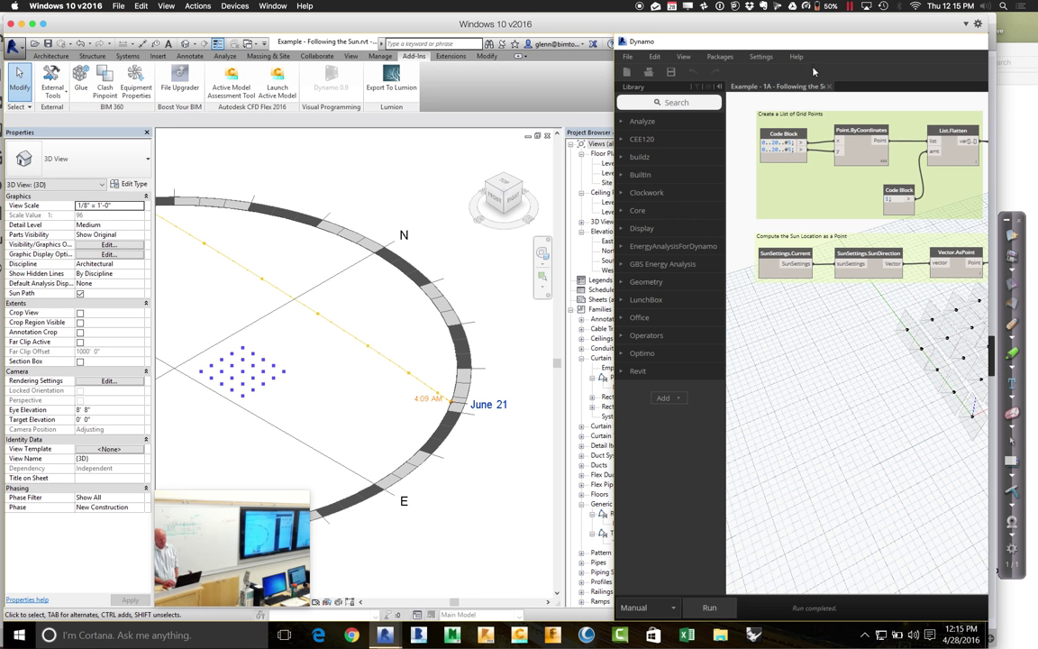
# Connect the Plane.ByOriginNormal output to Rectangle.ByWidthLength's plane input and run the graph.
pyautogui.moveTo(814, 51); pyautogui.dragTo(295, 87)
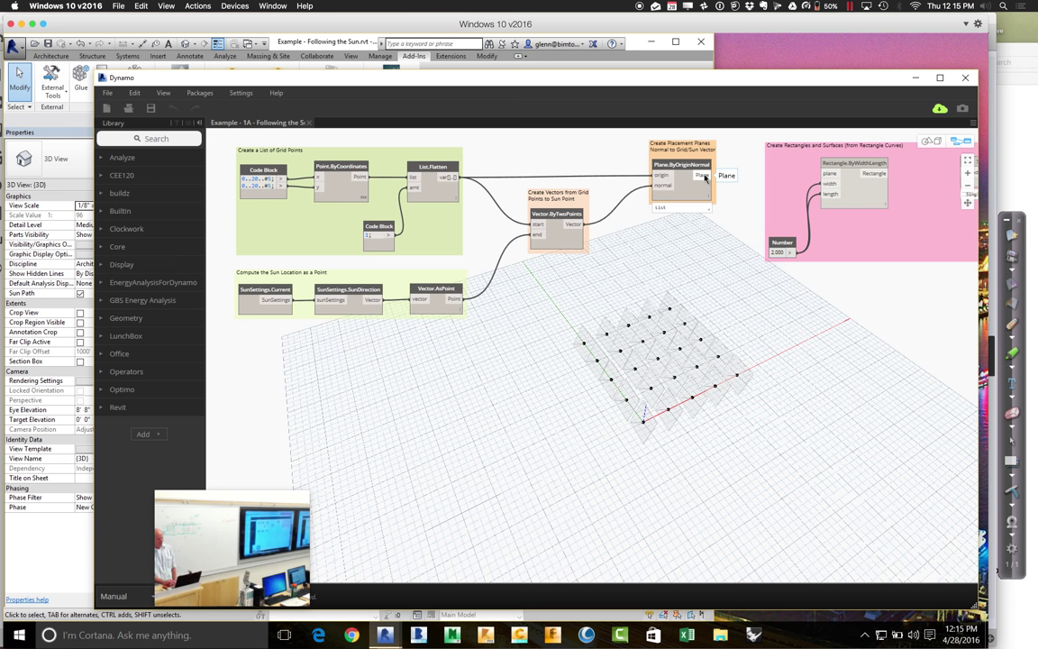
pyautogui.moveTo(705, 177); pyautogui.dragTo(826, 174)
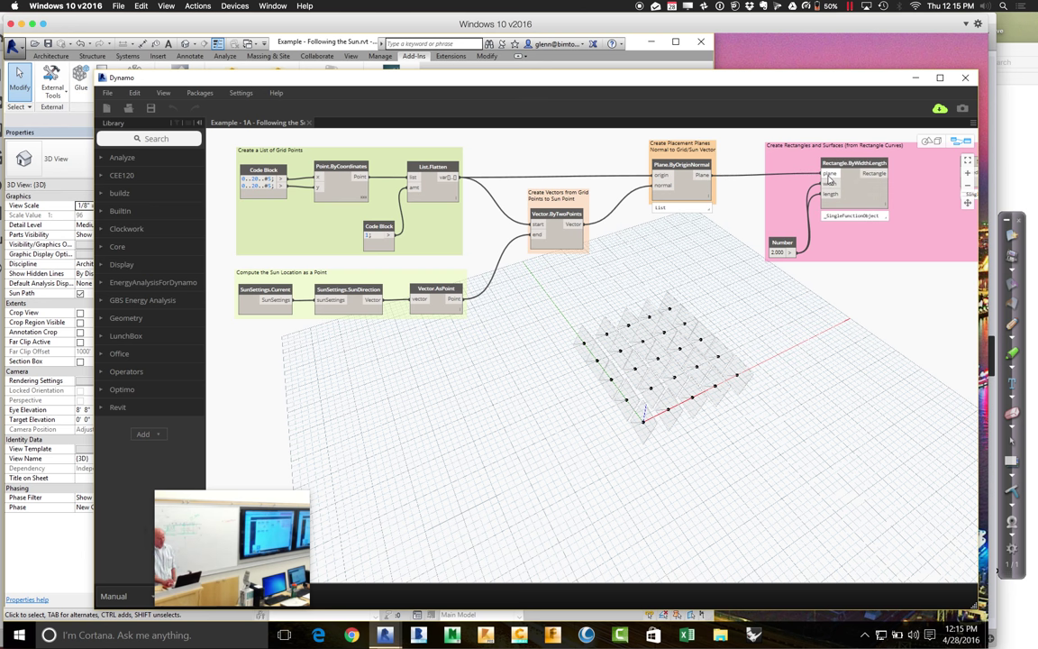
pyautogui.click(214, 523)
pyautogui.moveTo(215, 524); pyautogui.dragTo(157, 448)
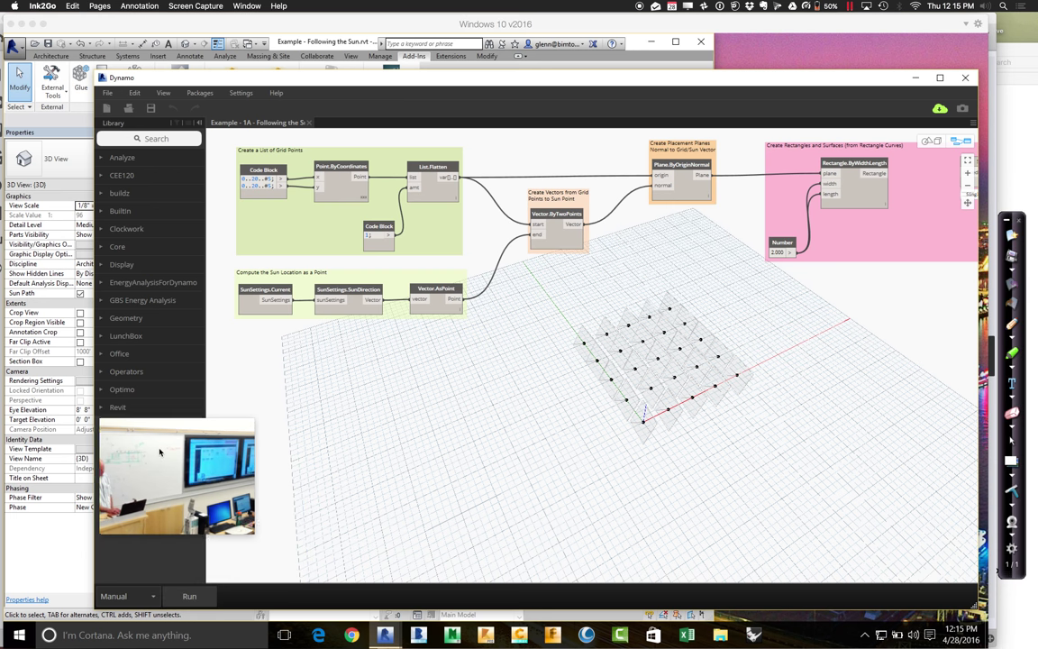
pyautogui.click(194, 599)
pyautogui.click(198, 598)
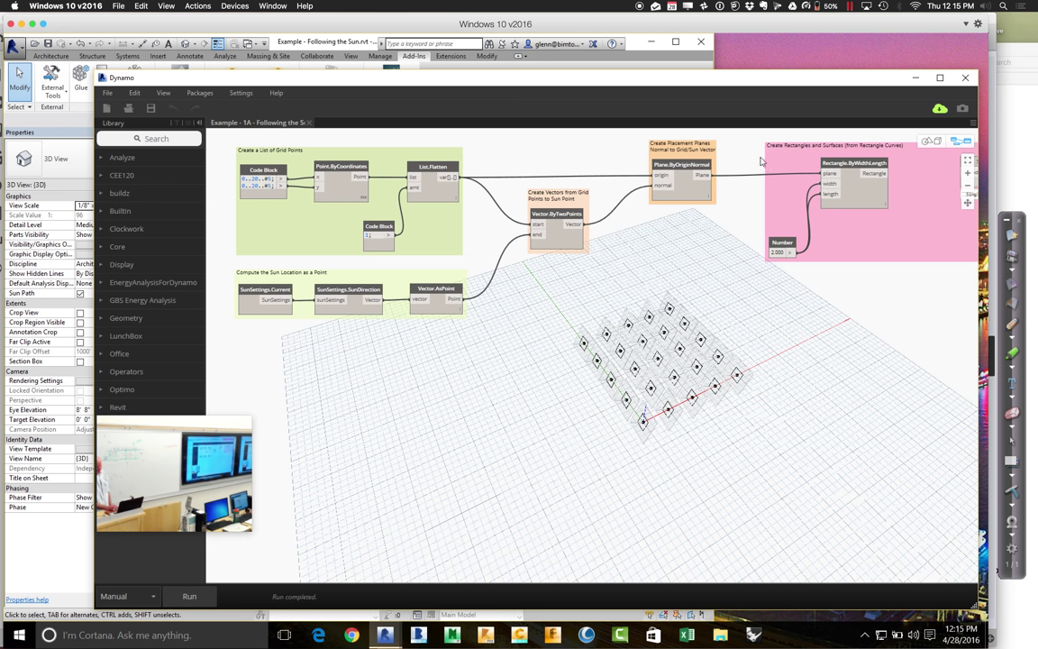
# Connect the Rectangle.ByWidthLength output to Surface.ByPatch's closedCurve input and run the graph.
pyautogui.moveTo(759, 86); pyautogui.dragTo(680, 97)
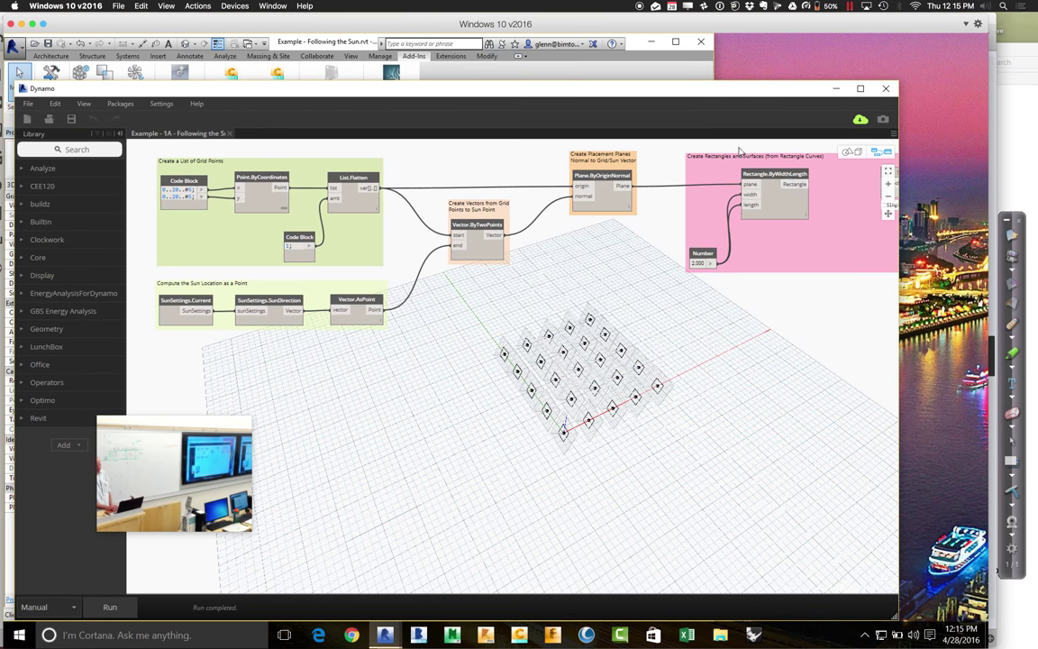
pyautogui.click(887, 215)
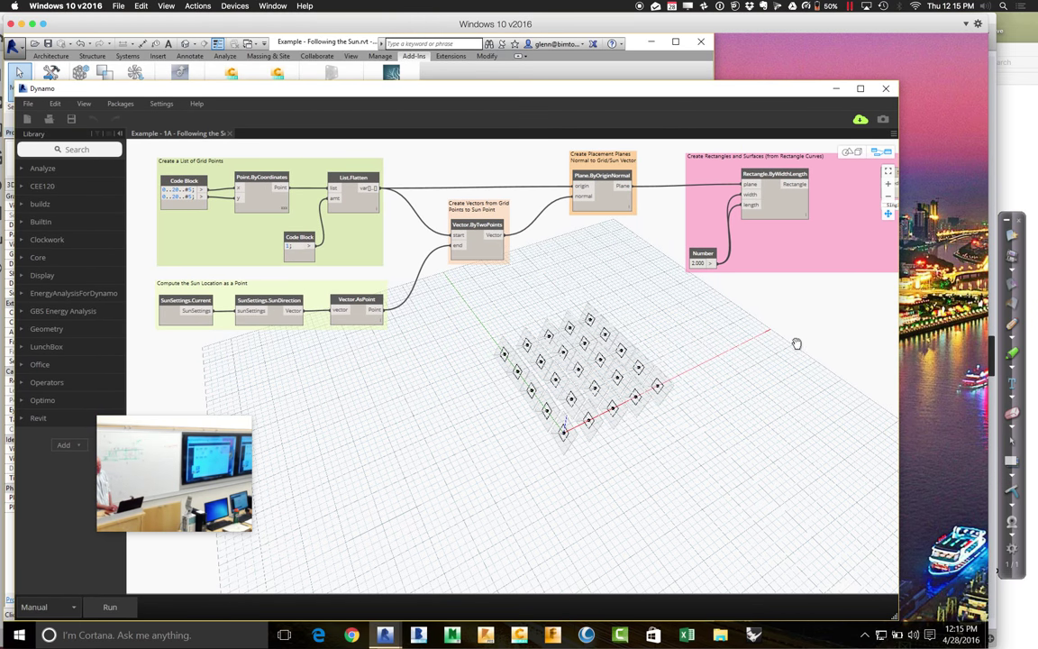
pyautogui.moveTo(799, 342); pyautogui.dragTo(671, 354)
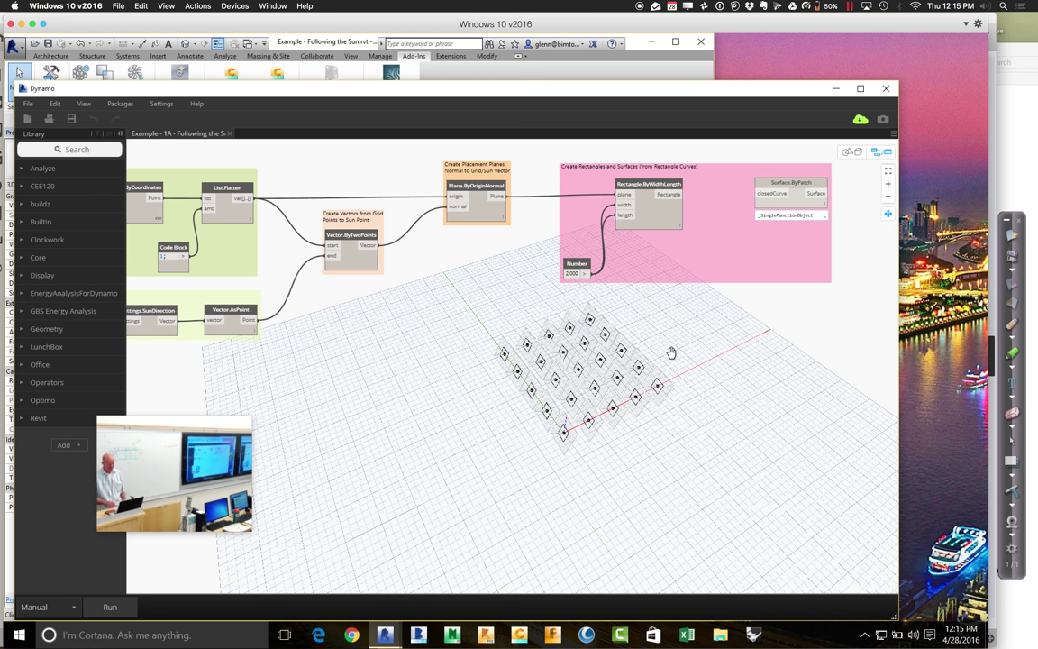
pyautogui.moveTo(677, 202)
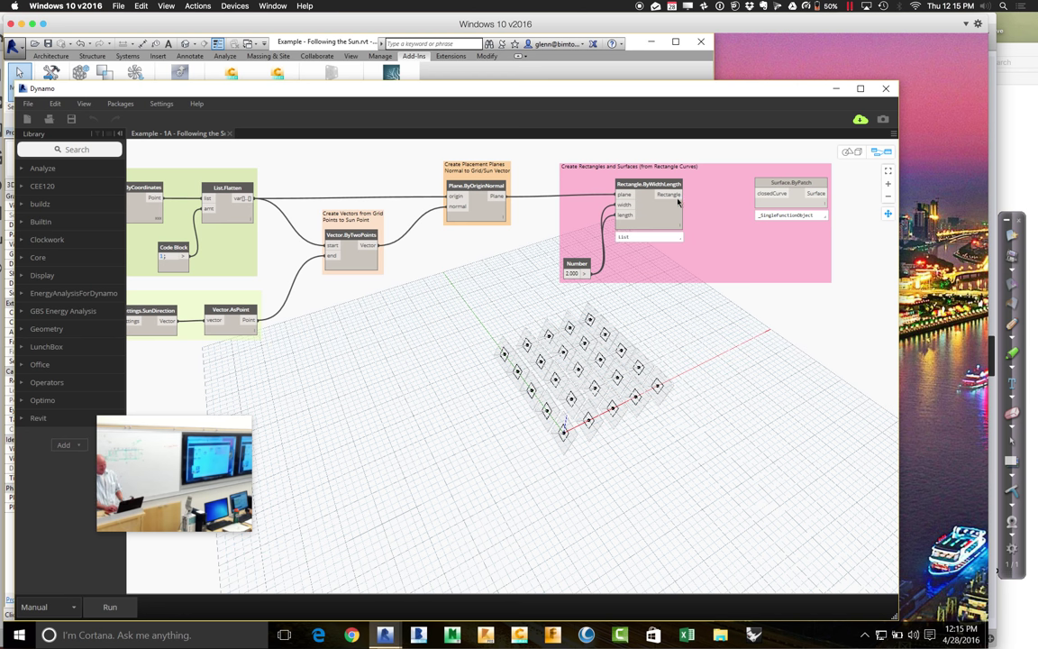
pyautogui.moveTo(679, 194); pyautogui.dragTo(764, 198)
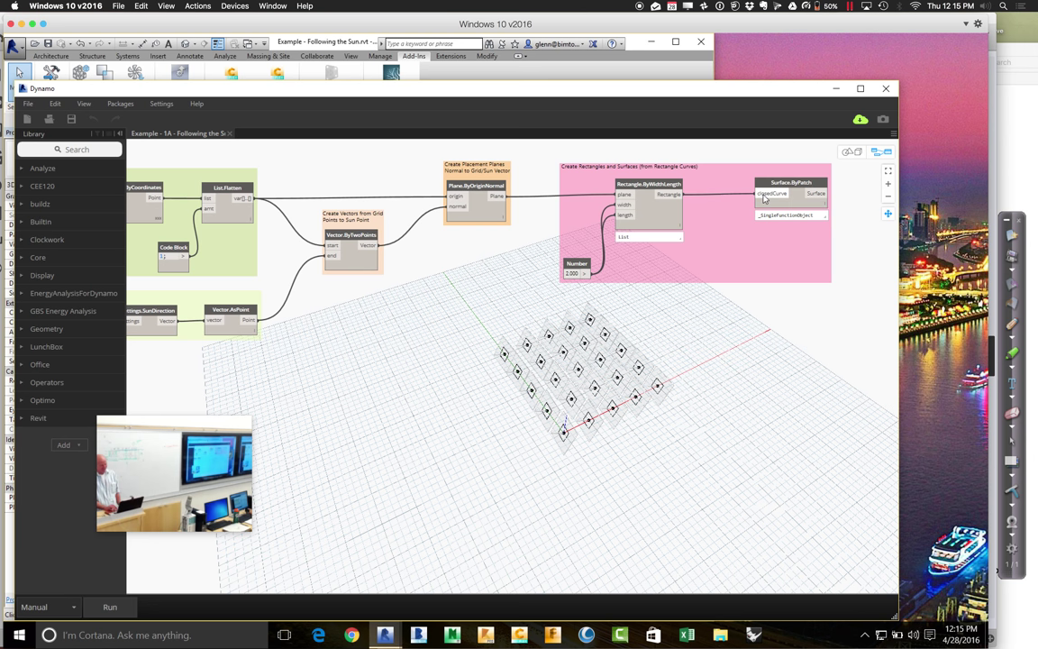
pyautogui.click(115, 608)
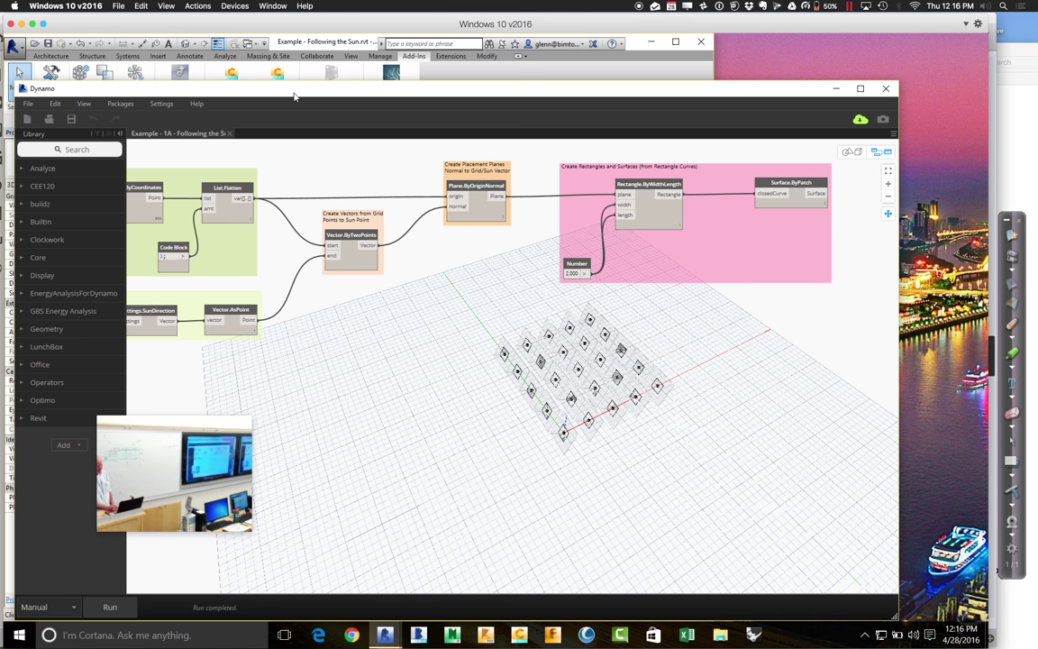
# Uncover the Revit 3D view and zoom in on the grid of surfaces to examine their tilt.
pyautogui.moveTo(310, 97); pyautogui.dragTo(627, 421)
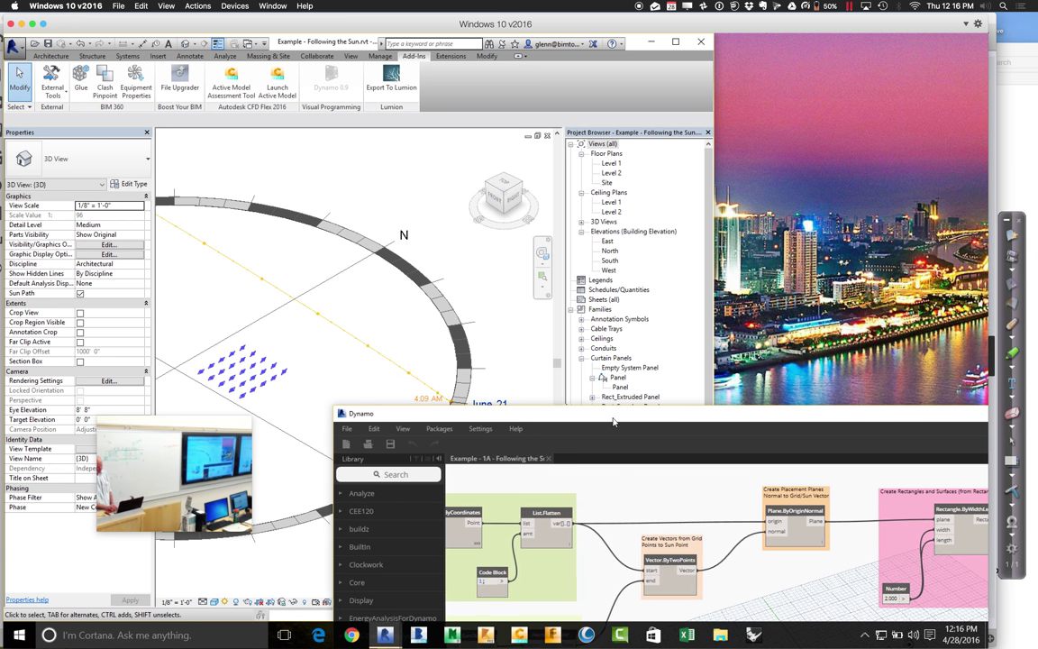
pyautogui.click(542, 276)
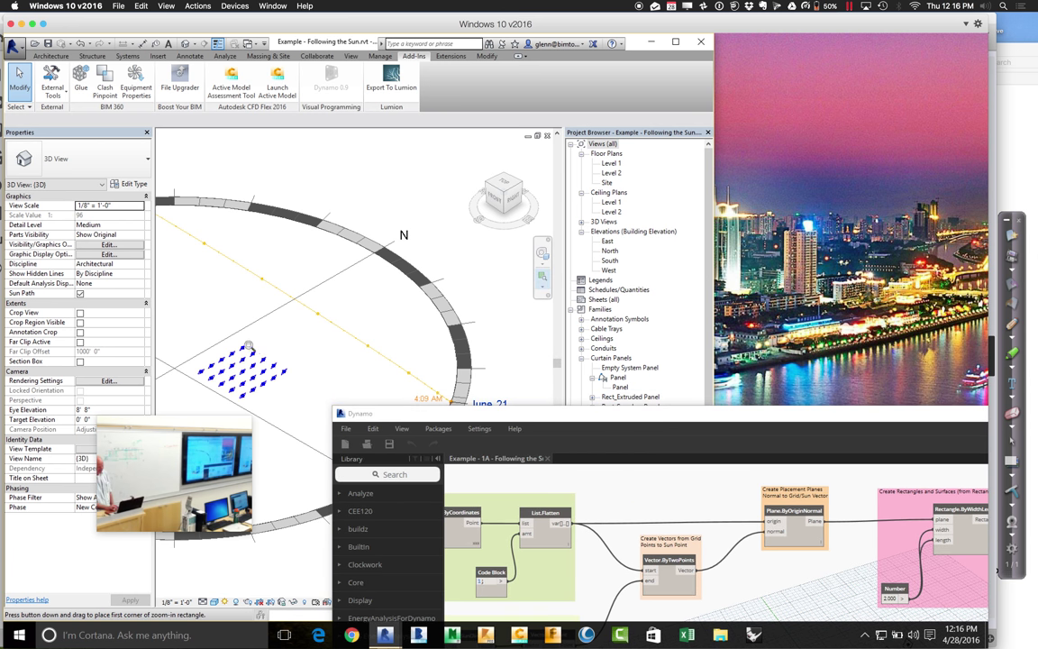
pyautogui.moveTo(171, 304); pyautogui.dragTo(292, 386)
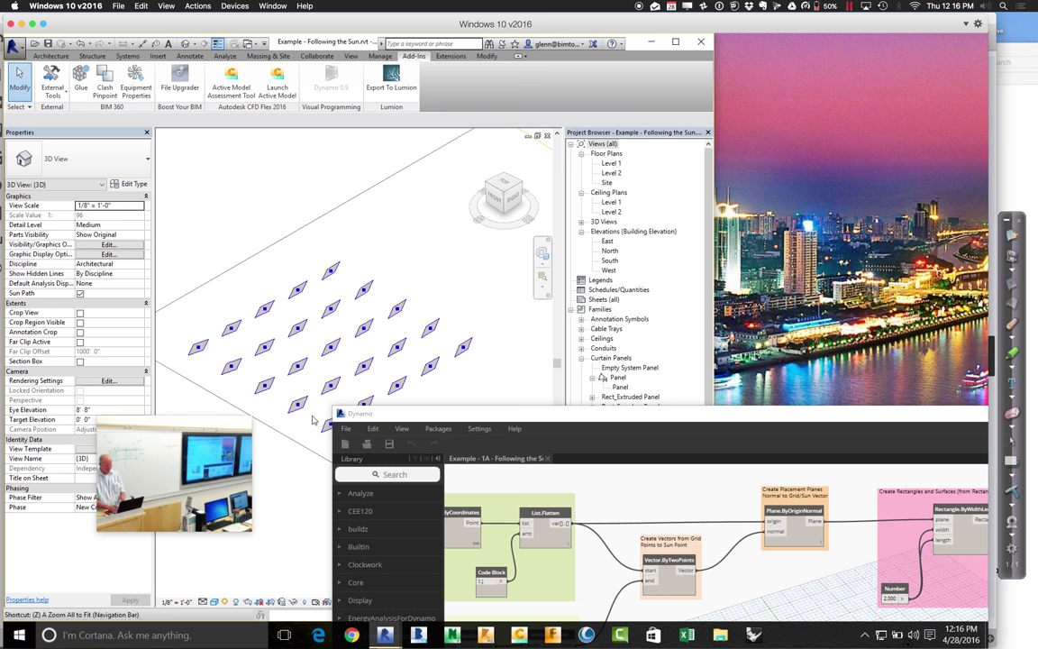
# Set the sun time on Revit's sun path to 10:00 AM and rerun the Dynamo graph.
pyautogui.scroll(-2, 313, 419)
pyautogui.scroll(-2, 313, 419)
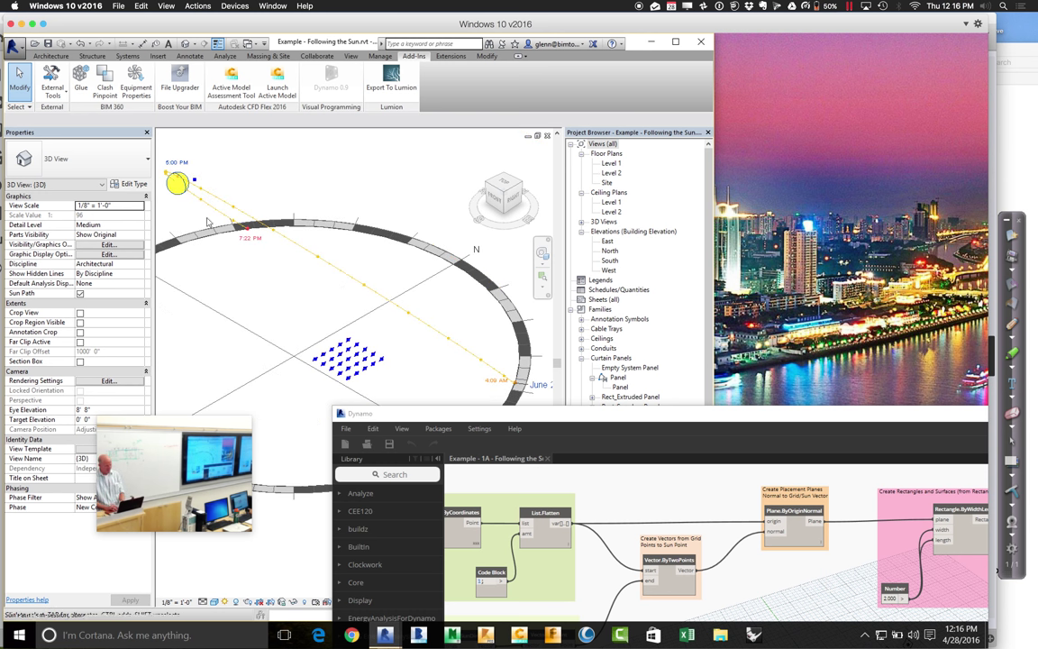
pyautogui.click(172, 164)
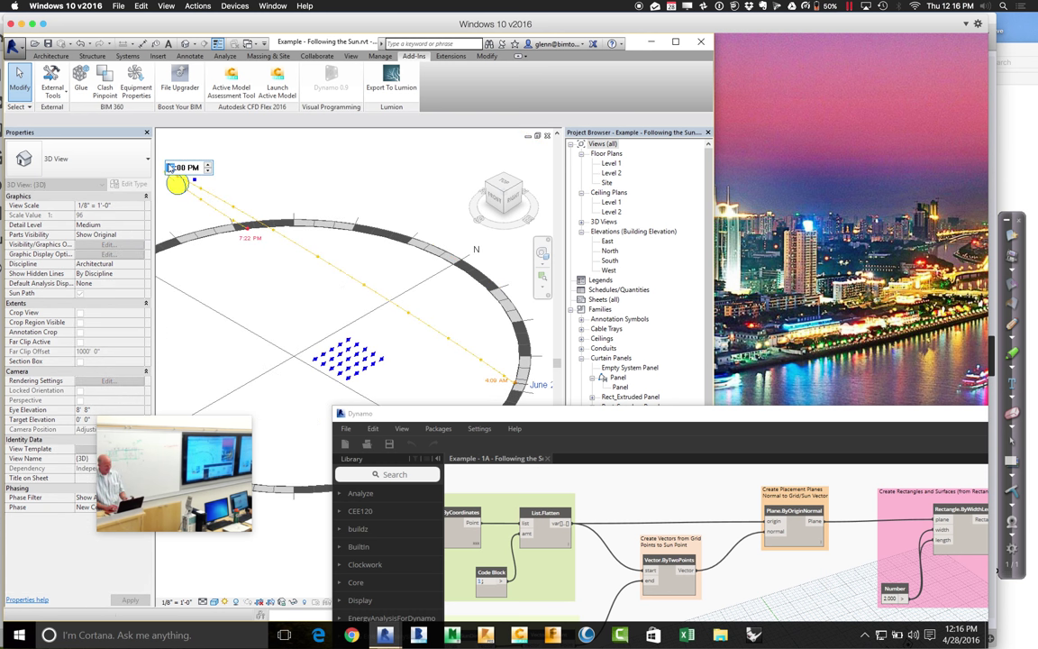
pyautogui.write('10')
pyautogui.click(192, 168)
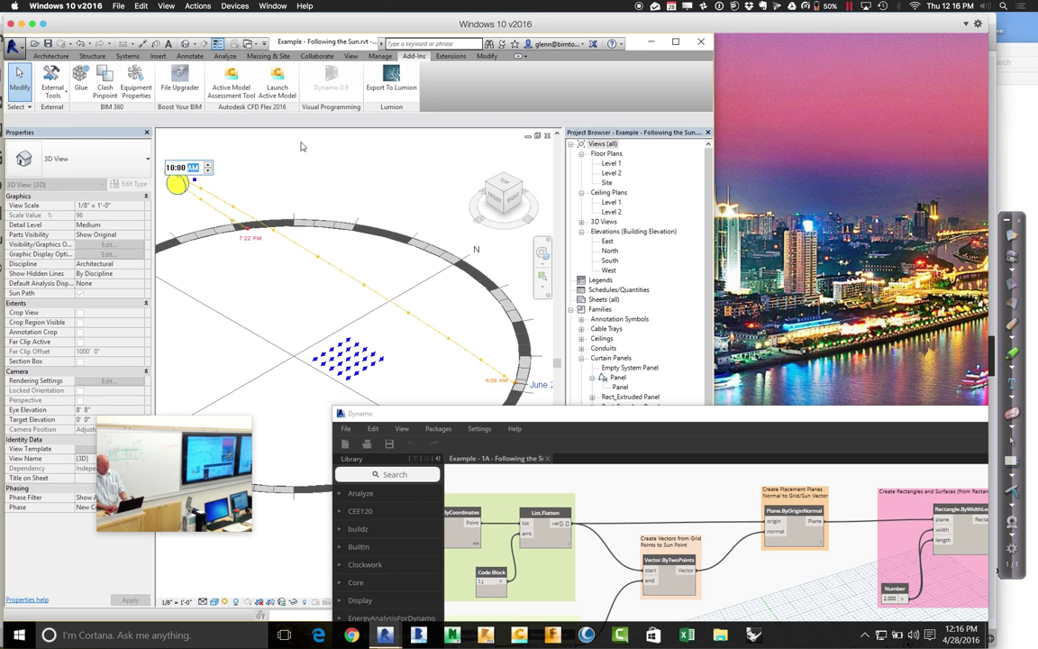
pyautogui.press('Return')
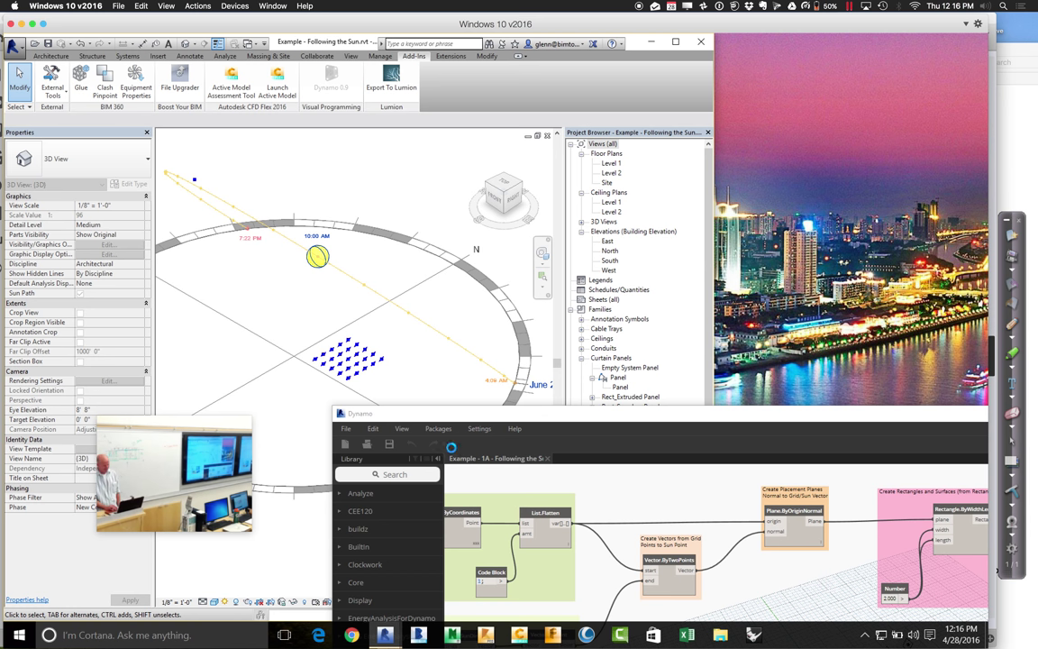
pyautogui.moveTo(470, 417); pyautogui.dragTo(516, 82)
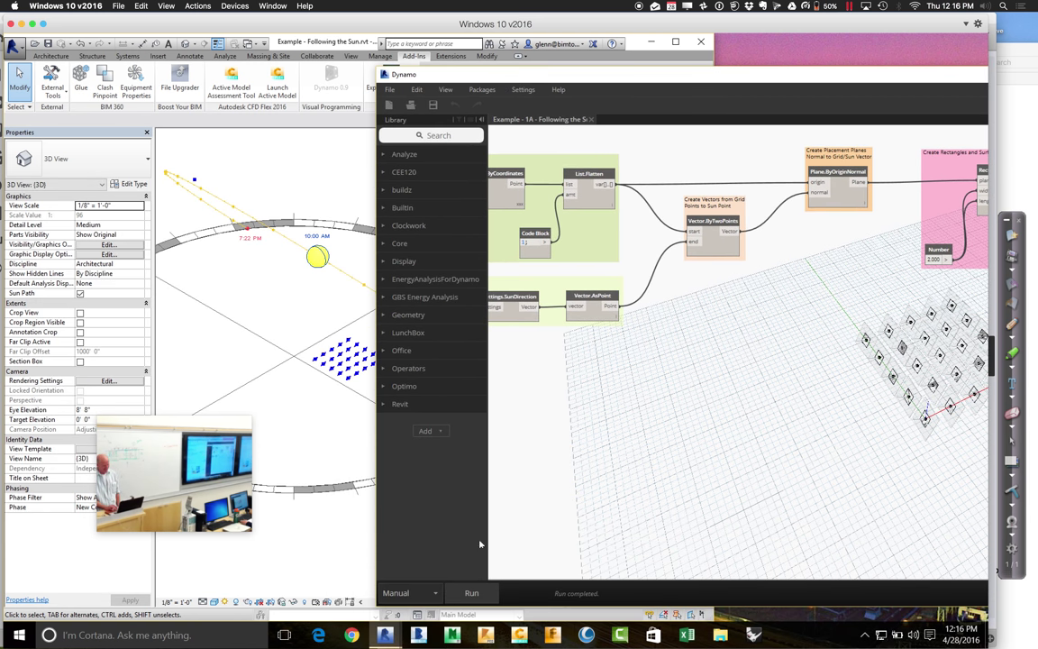
pyautogui.click(472, 593)
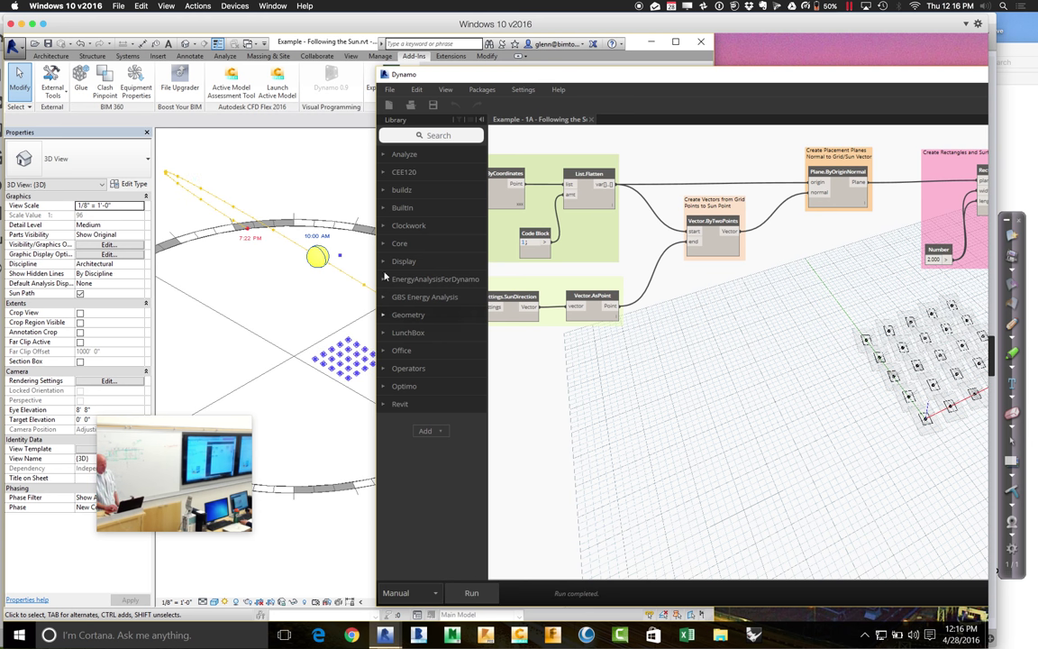
# Zoom in on the updated surfaces in the Revit 3D view to examine their new orientation.
pyautogui.moveTo(446, 80); pyautogui.dragTo(674, 119)
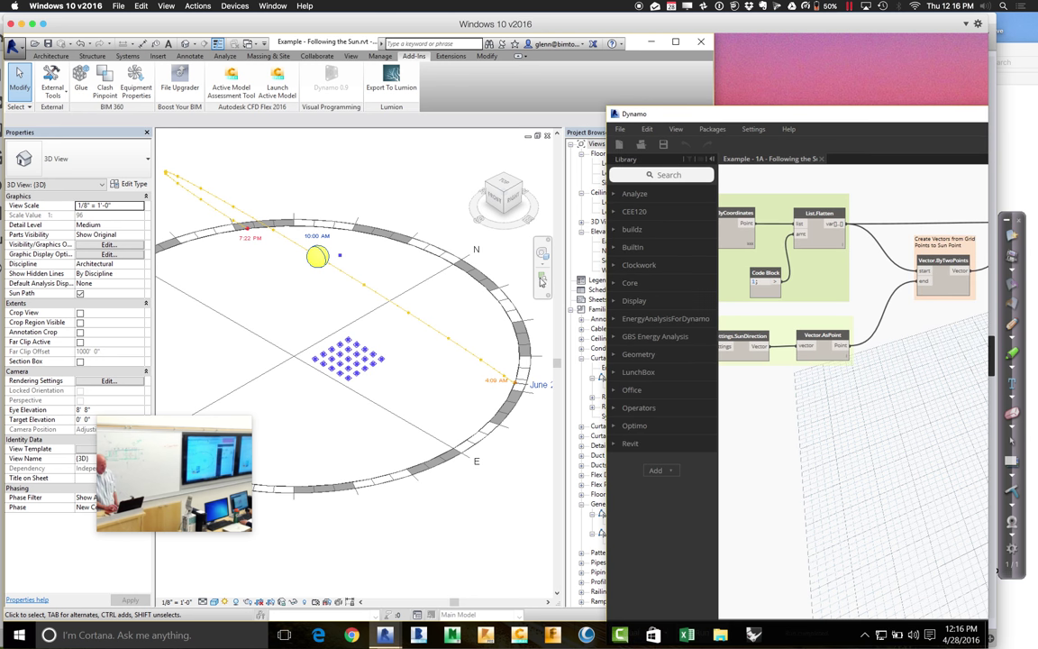
pyautogui.click(541, 281)
pyautogui.moveTo(290, 321); pyautogui.dragTo(397, 403)
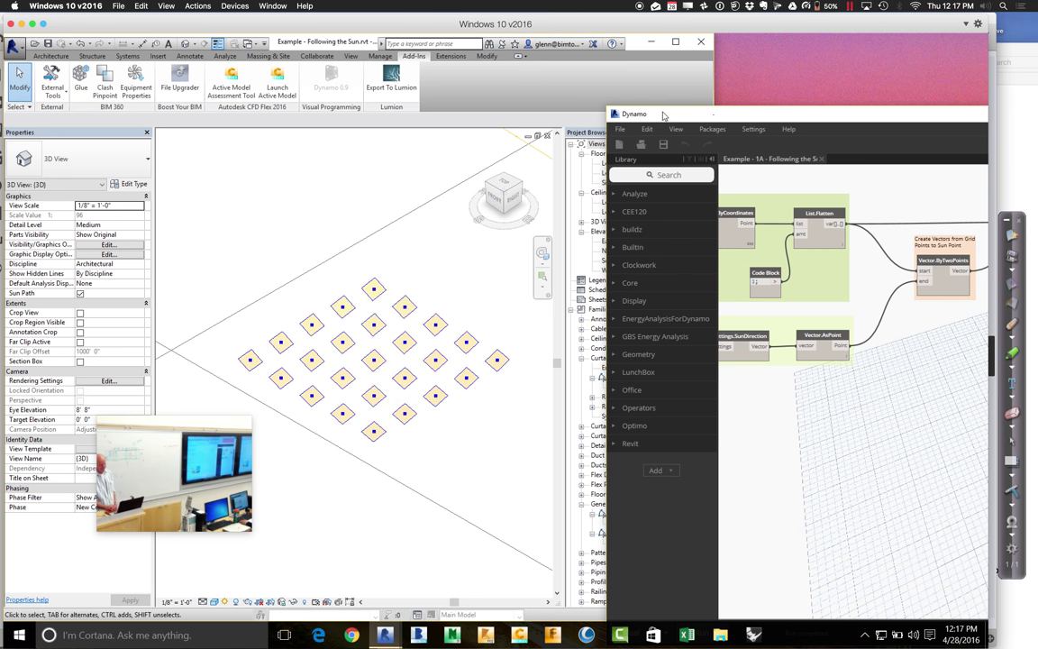
# Return to the Dynamo graph and review the node groups for the grid points and the sun location.
pyautogui.moveTo(663, 114); pyautogui.dragTo(404, 96)
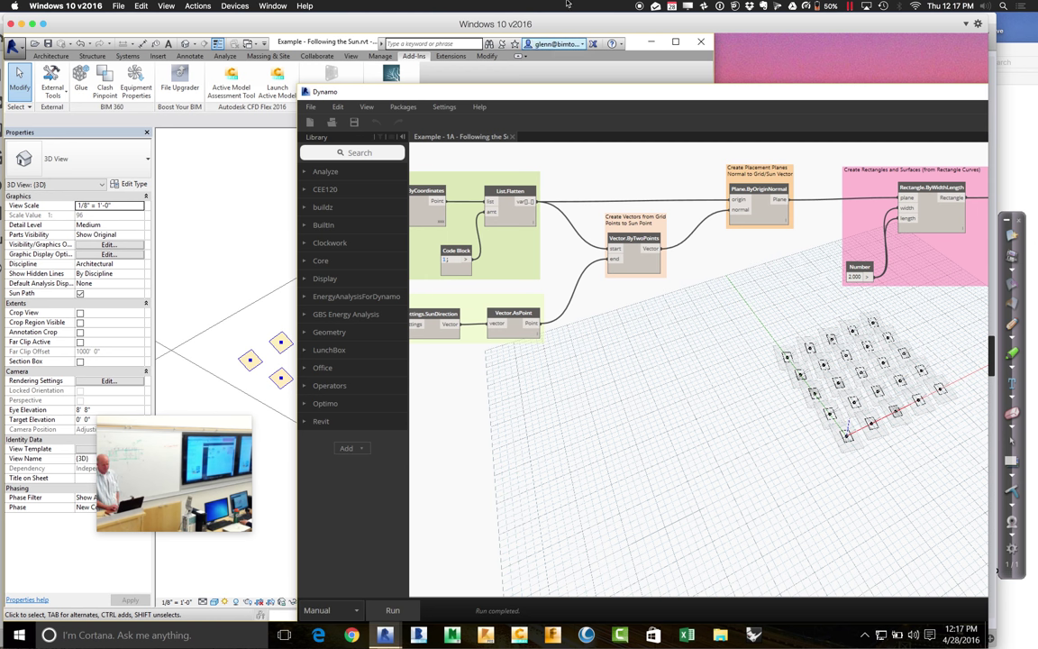
pyautogui.moveTo(529, 96); pyautogui.dragTo(325, 76)
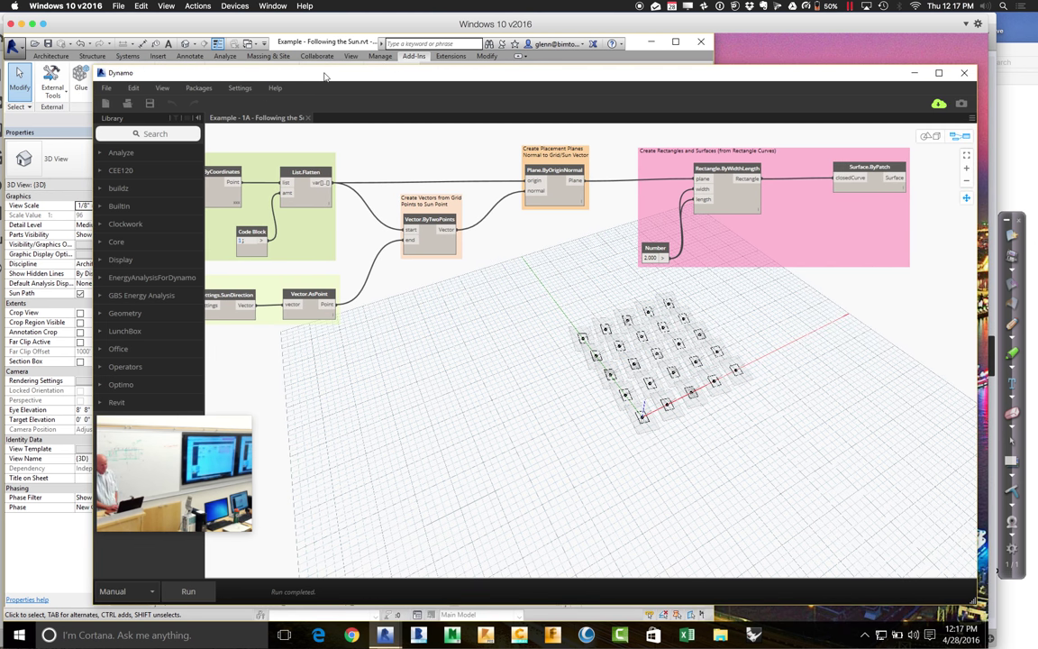
pyautogui.click(966, 199)
pyautogui.moveTo(331, 396); pyautogui.dragTo(518, 405)
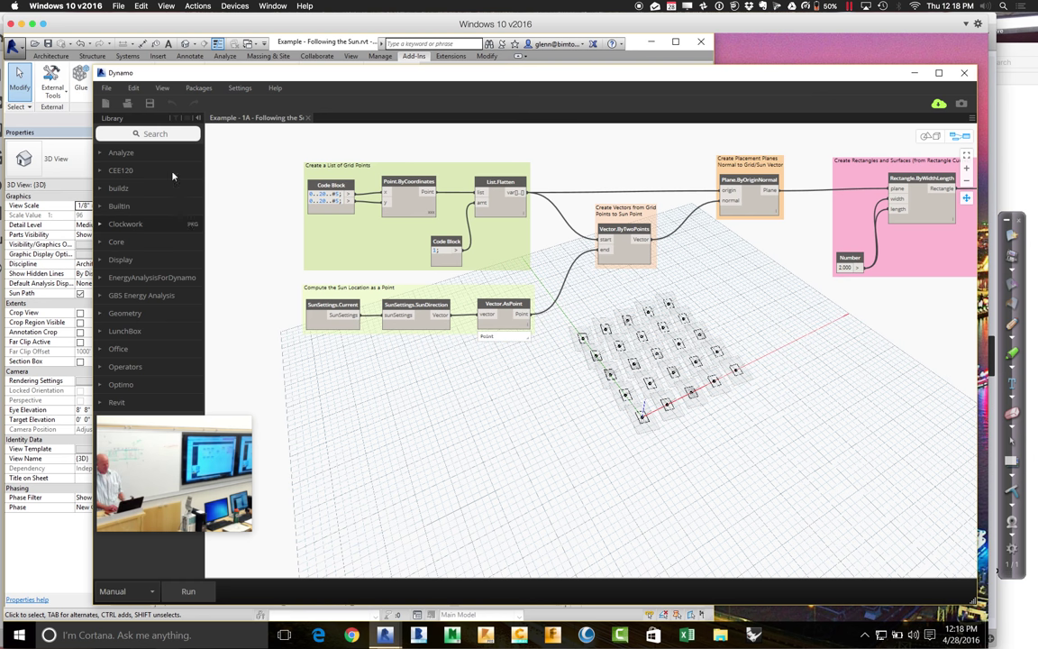
pyautogui.click(168, 132)
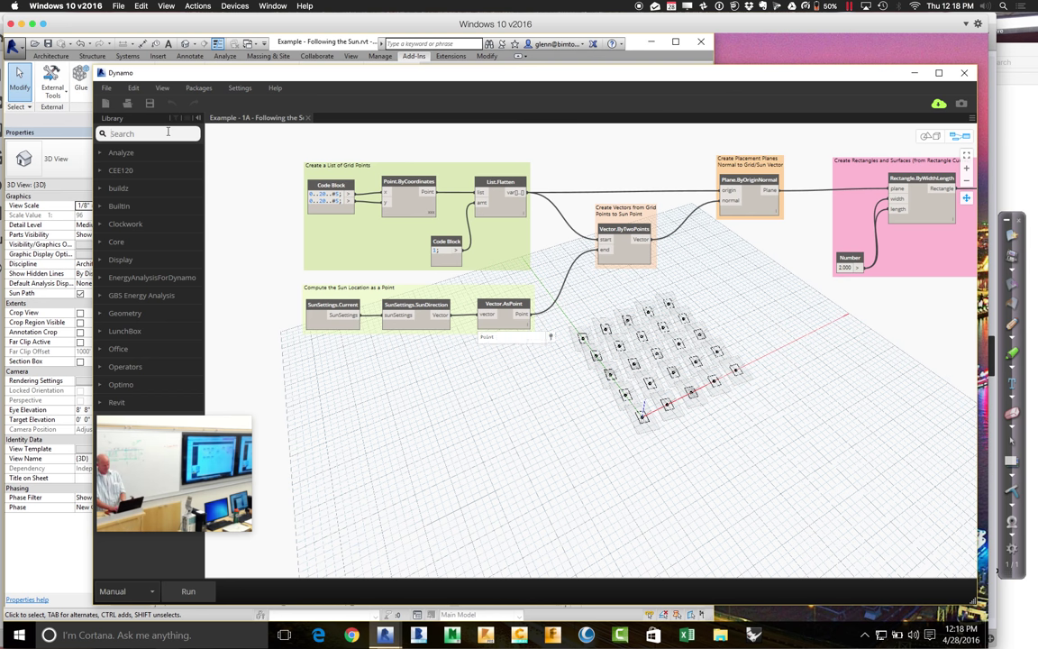
pyautogui.moveTo(505, 336)
pyautogui.write('rect')
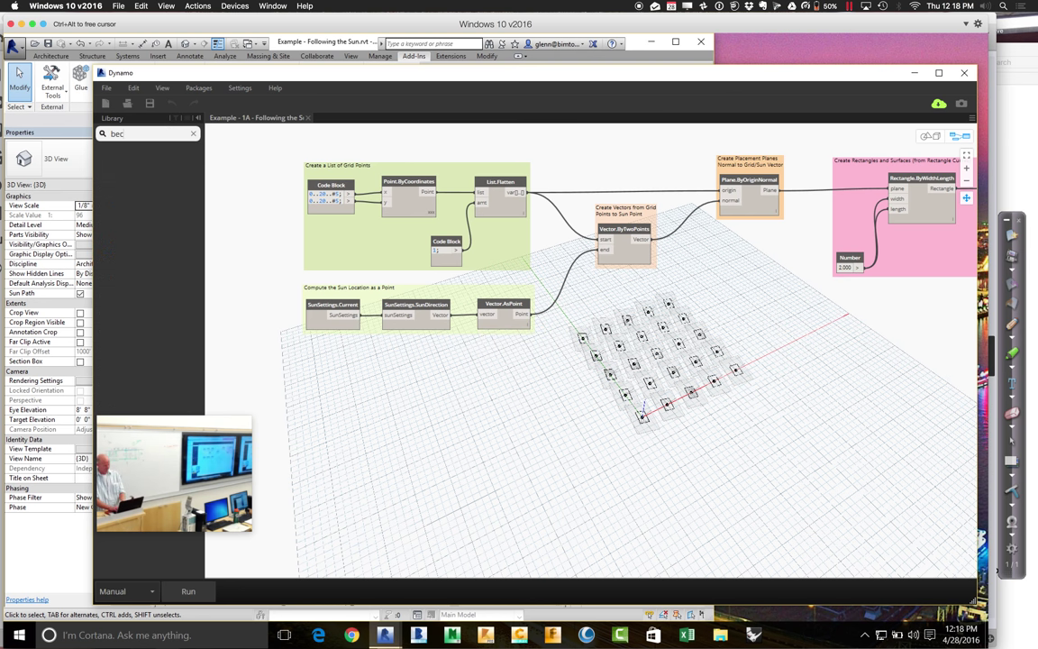
pyautogui.press('BackSpace')
pyautogui.press('BackSpace')
pyautogui.press('BackSpace')
pyautogui.press('BackSpace')
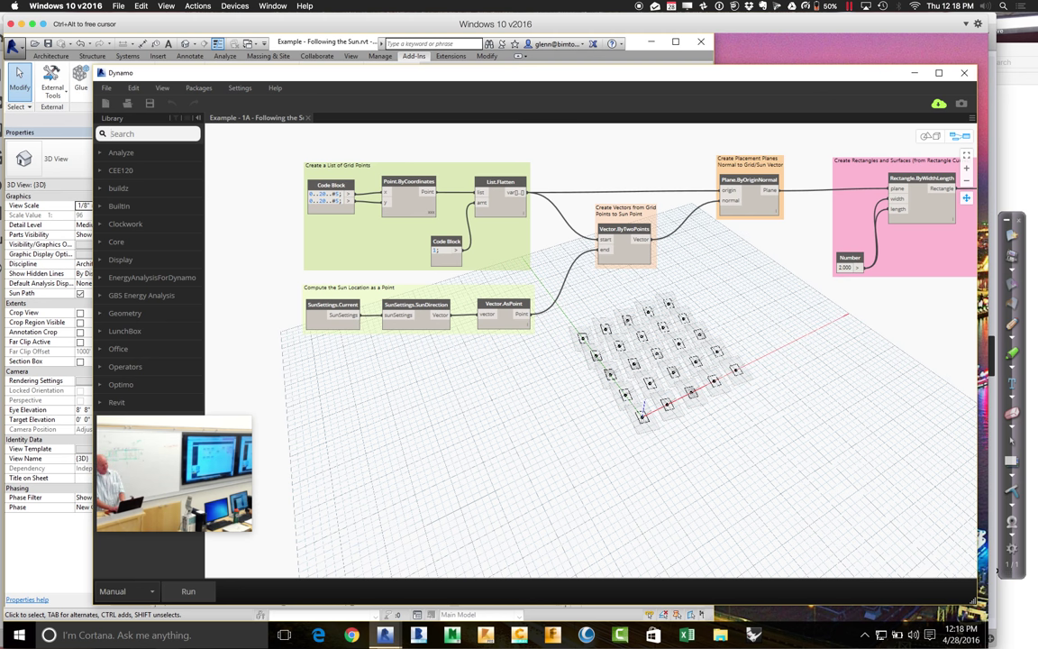
# Add a Vector.Add node below the sun location group and feed the SunSettings.SunDirection vector into its vectorToAdd input.
pyautogui.write('vector.add')
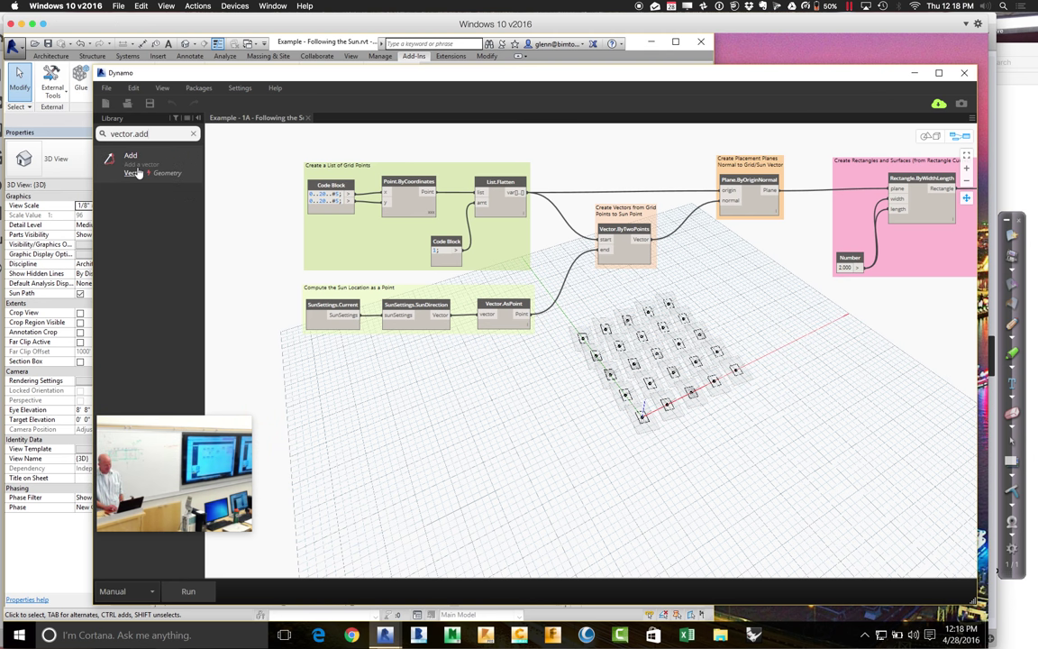
pyautogui.click(135, 168)
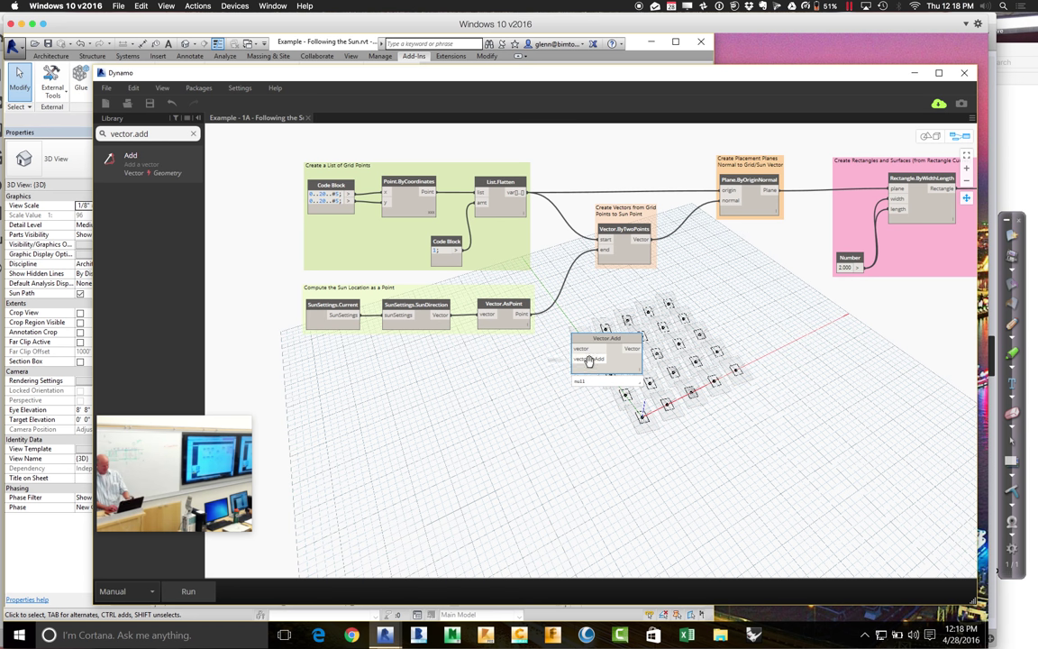
pyautogui.moveTo(604, 341); pyautogui.dragTo(515, 392)
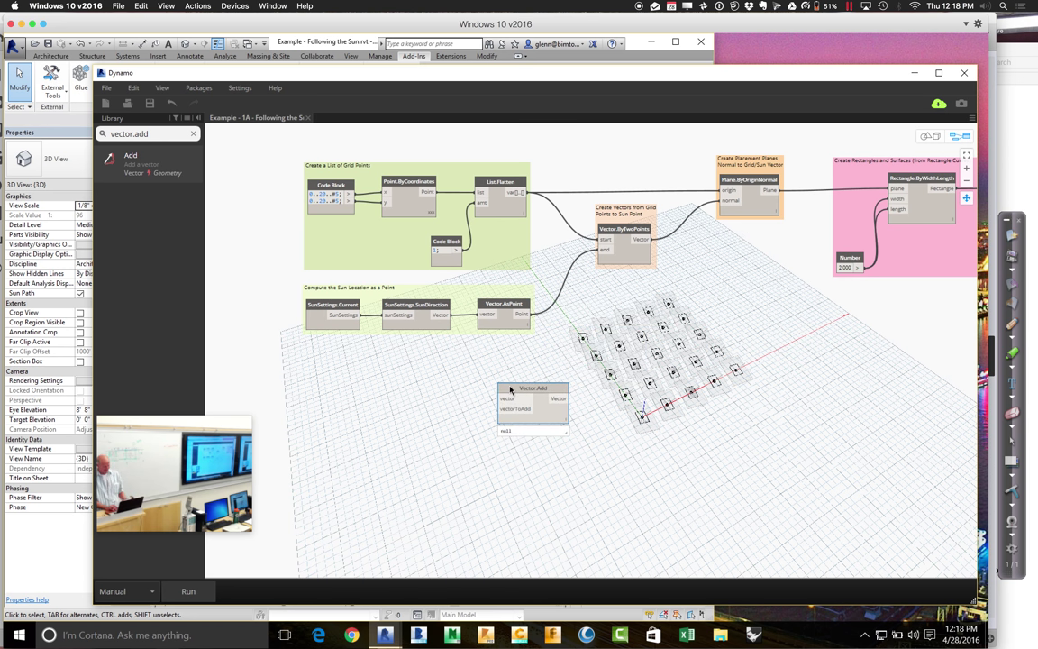
pyautogui.moveTo(444, 323); pyautogui.dragTo(496, 412)
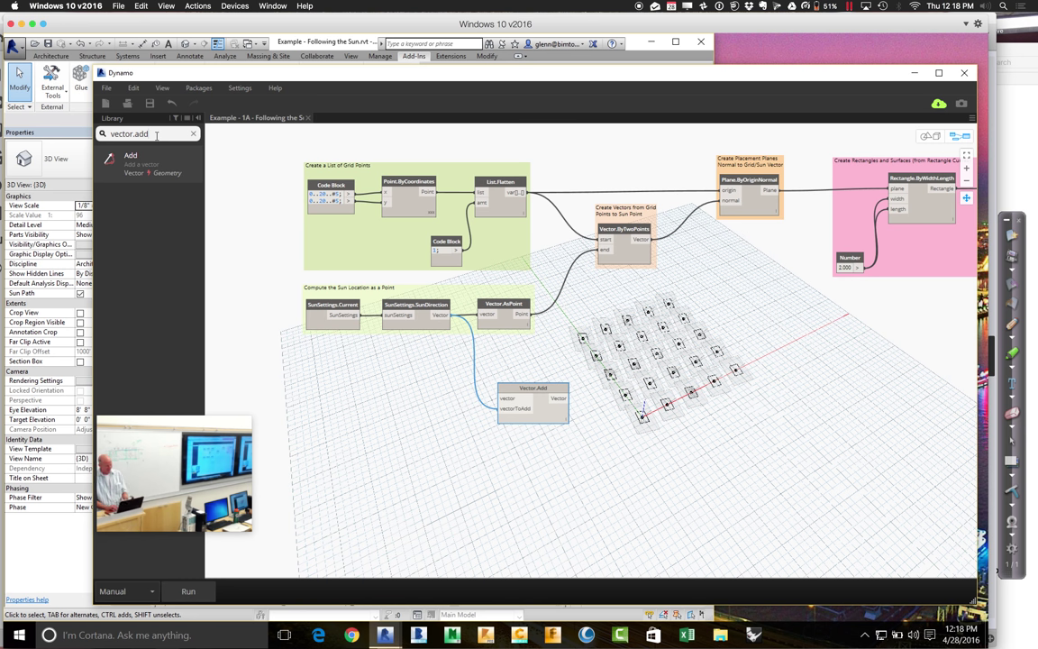
# Add a Point.AsVector node and place it beside the Vector.Add node, on its input side.
pyautogui.click(112, 133)
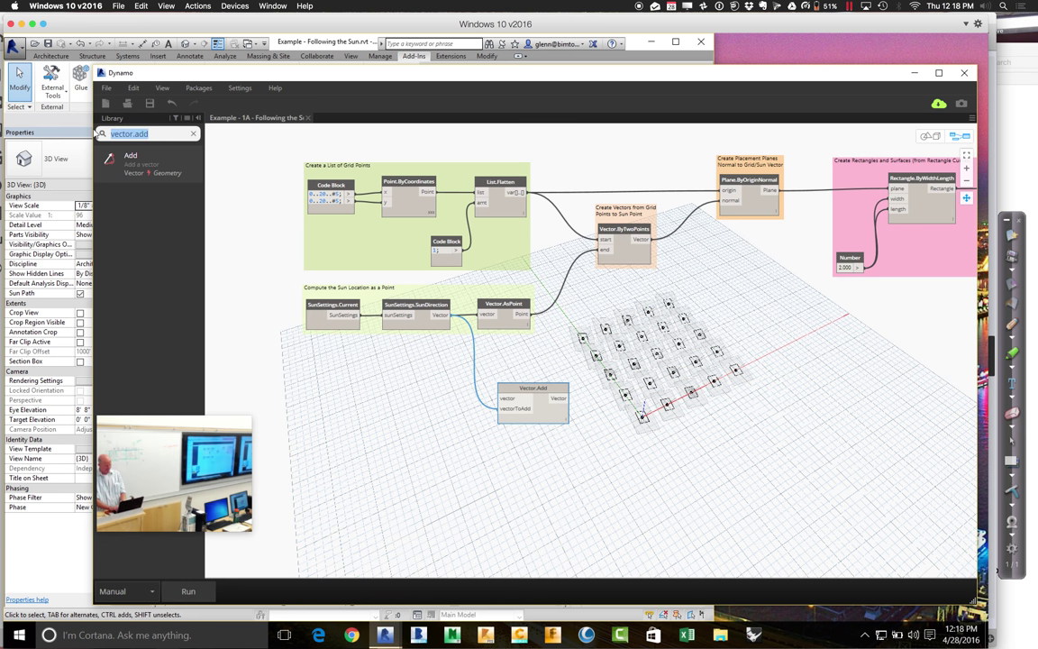
pyautogui.write('point.')
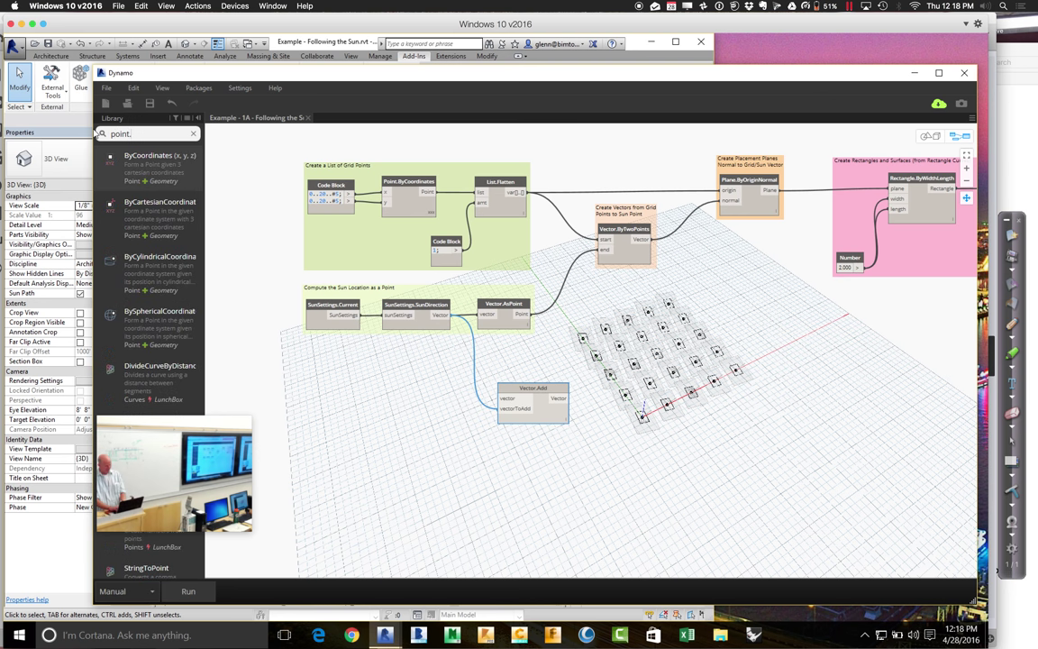
pyautogui.write('as')
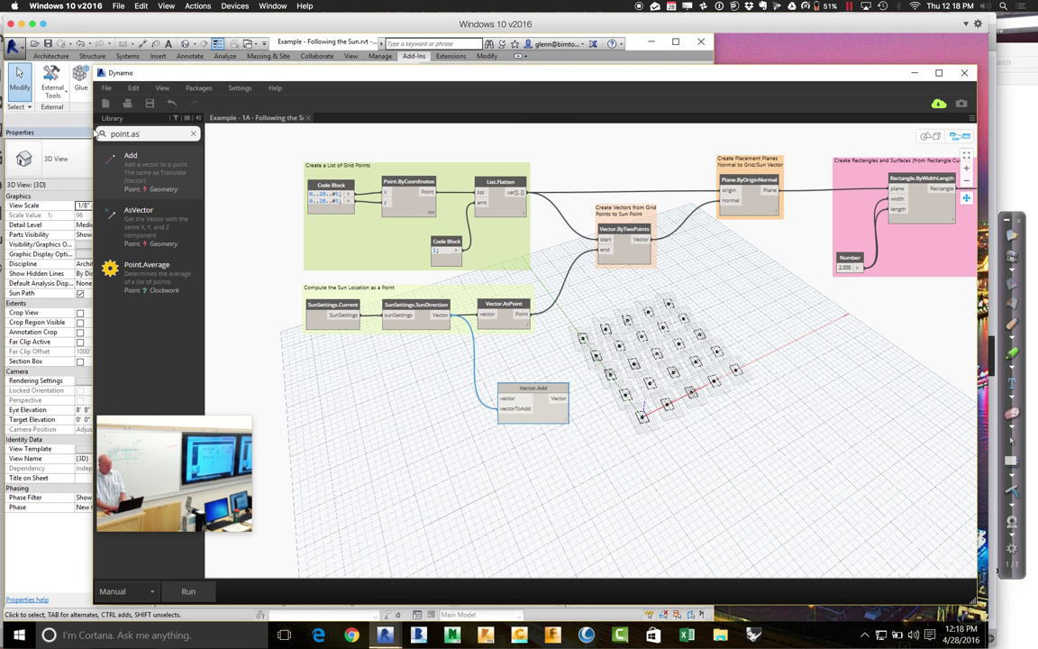
pyautogui.click(138, 222)
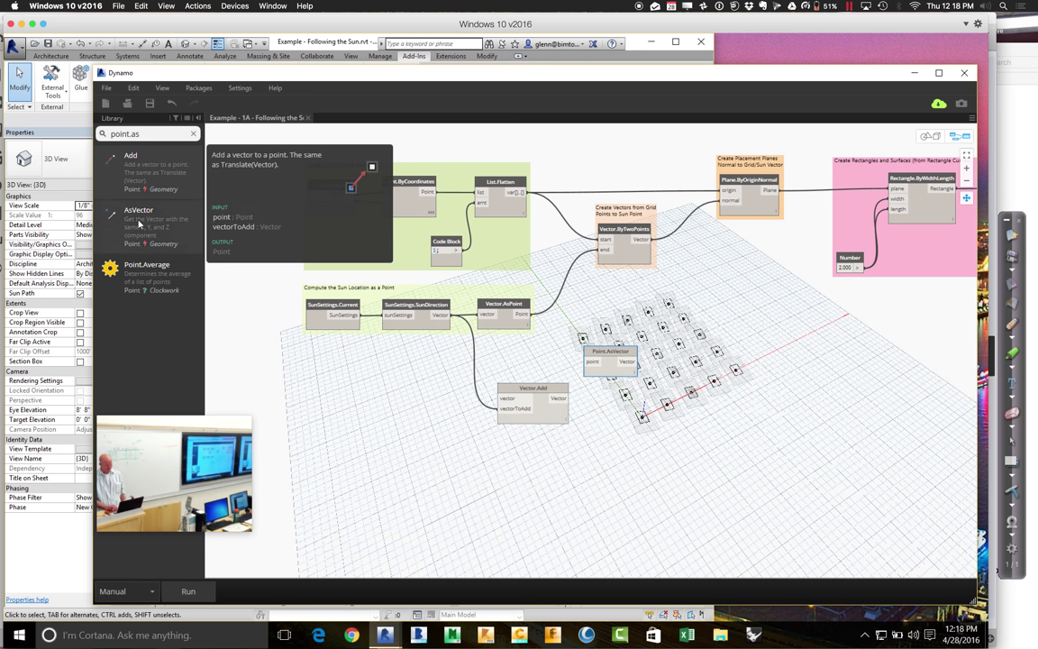
pyautogui.moveTo(625, 351); pyautogui.dragTo(420, 411)
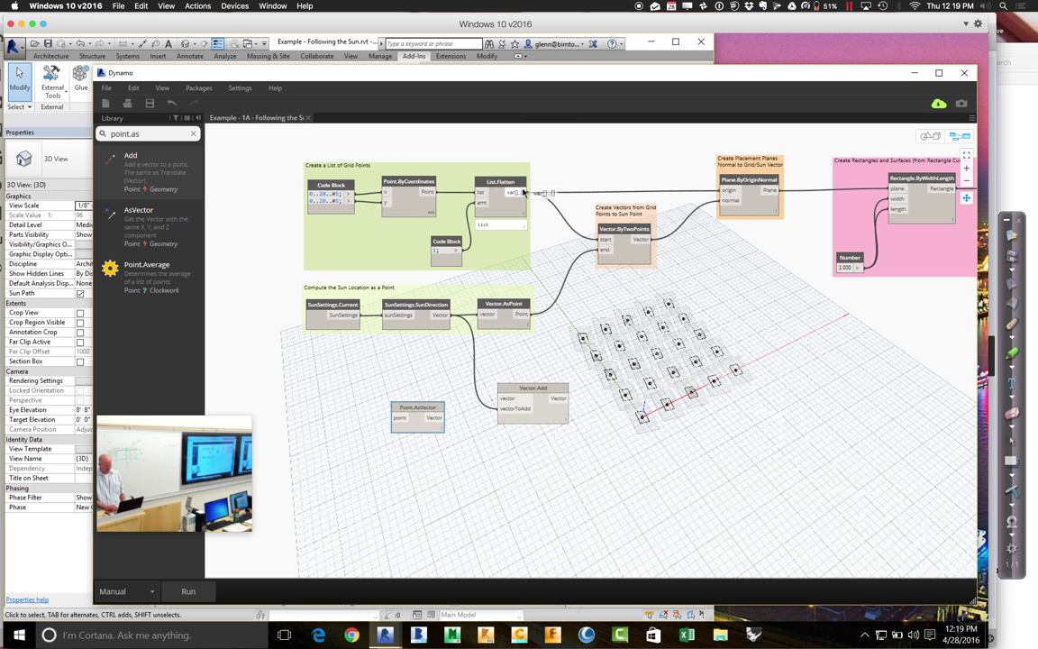
# Wire the List.Flatten points through Point.AsVector into Vector.Add's vector input, and its result into the normal of Plane.ByOriginNormal.
pyautogui.moveTo(526, 193); pyautogui.dragTo(505, 400)
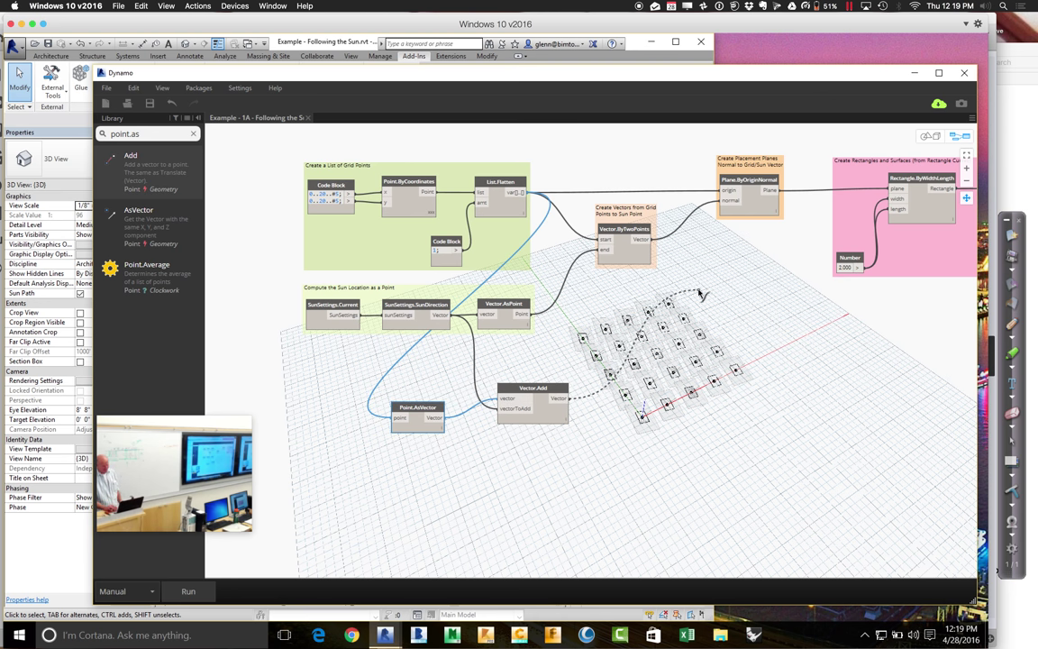
pyautogui.moveTo(565, 398); pyautogui.dragTo(734, 207)
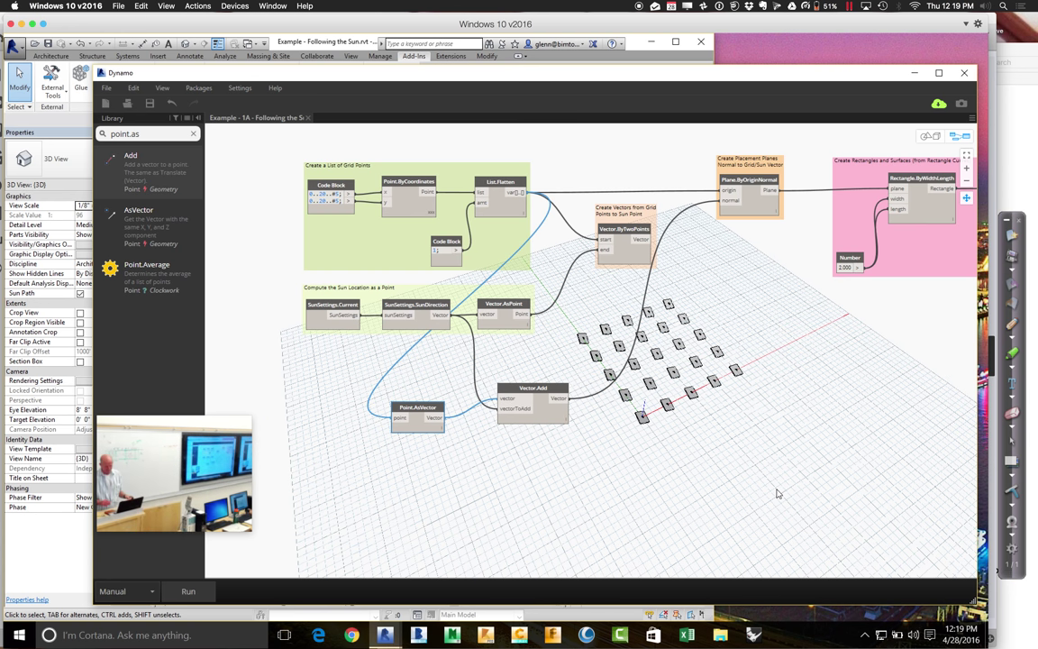
# Set the sun time on Revit's sun path to 12:00 PM and rerun the Dynamo graph with the Vector.Add normals.
pyautogui.moveTo(634, 84); pyautogui.dragTo(862, 135)
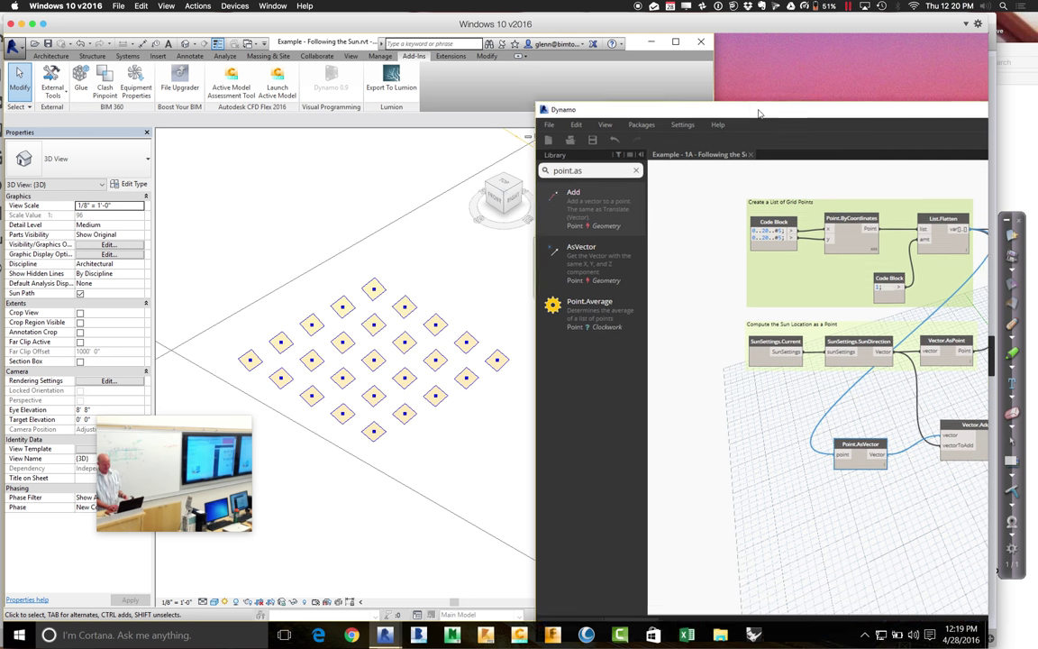
pyautogui.moveTo(768, 131); pyautogui.dragTo(744, 93)
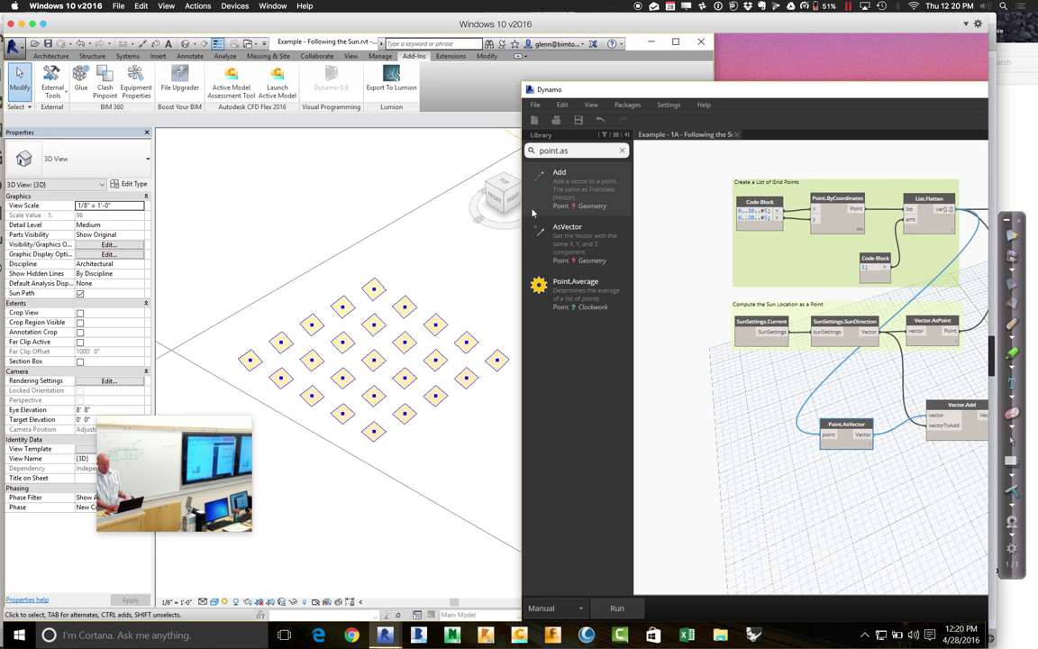
pyautogui.click(442, 276)
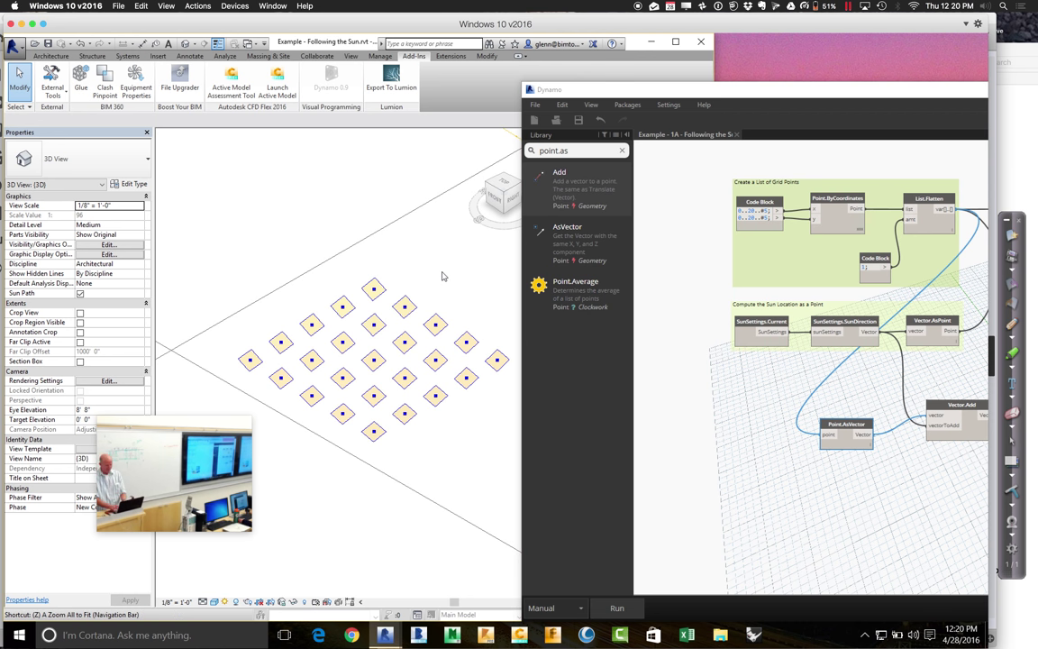
pyautogui.scroll(-3, 354, 362)
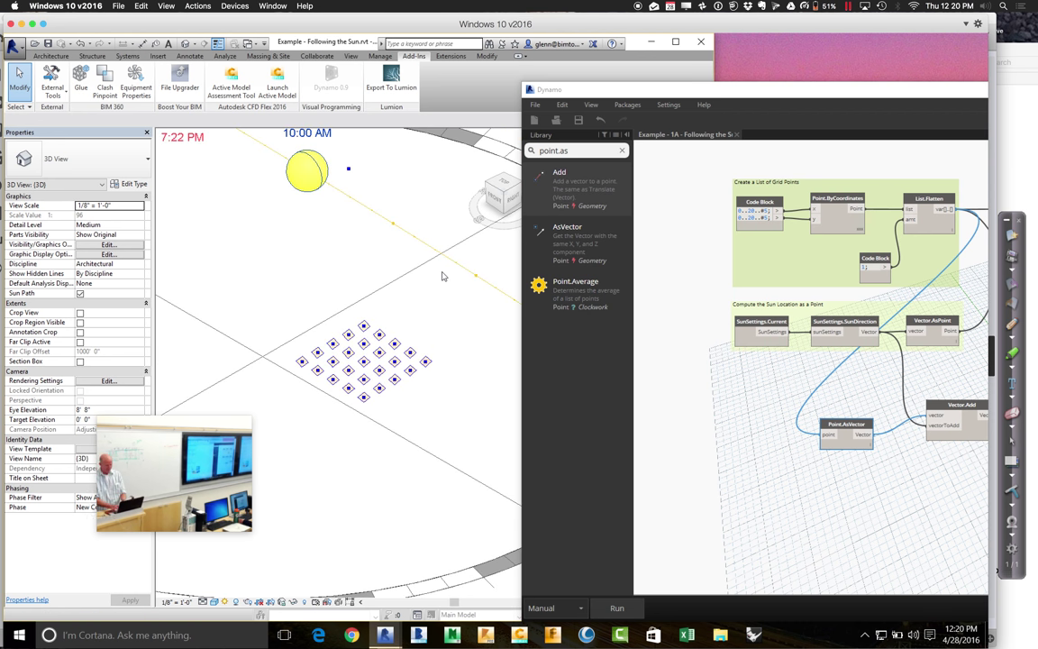
pyautogui.click(294, 136)
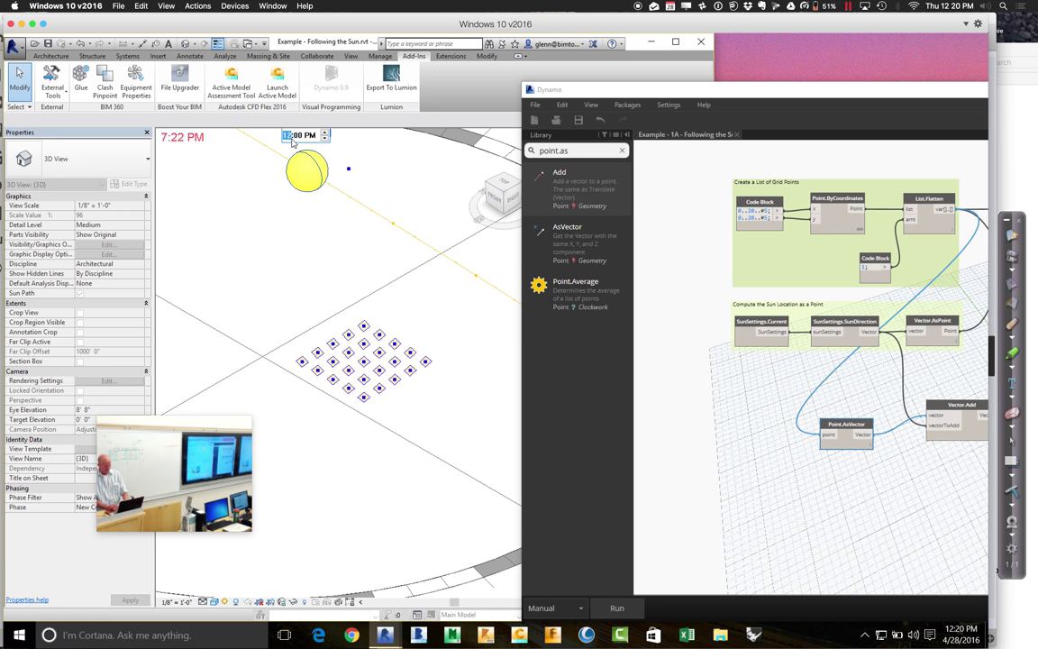
pyautogui.press('Return')
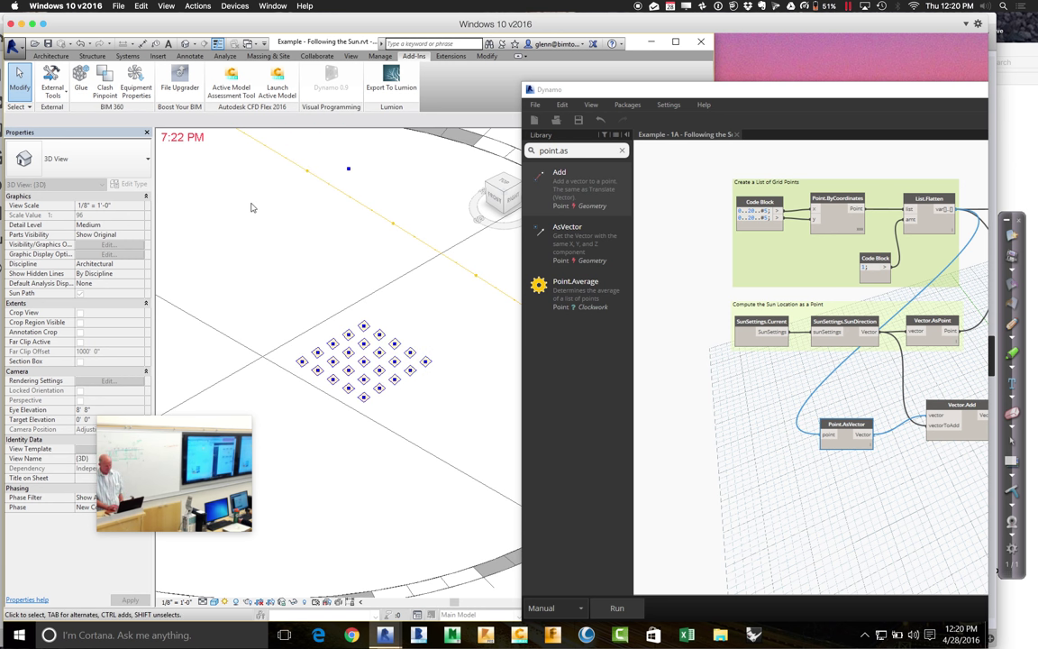
pyautogui.click(622, 608)
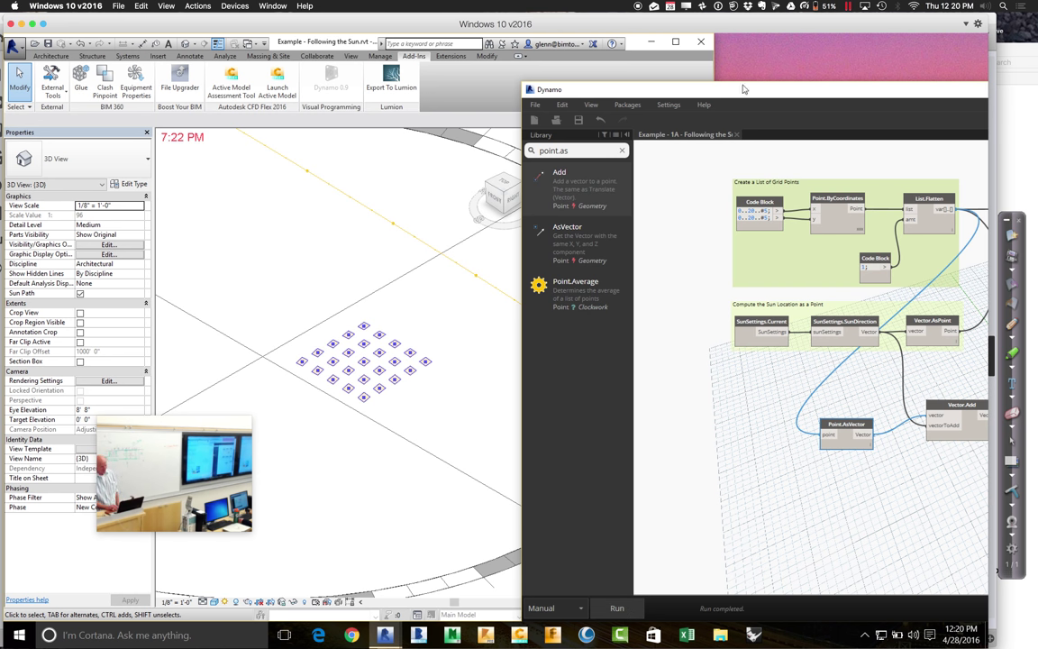
pyautogui.moveTo(742, 97); pyautogui.dragTo(331, 83)
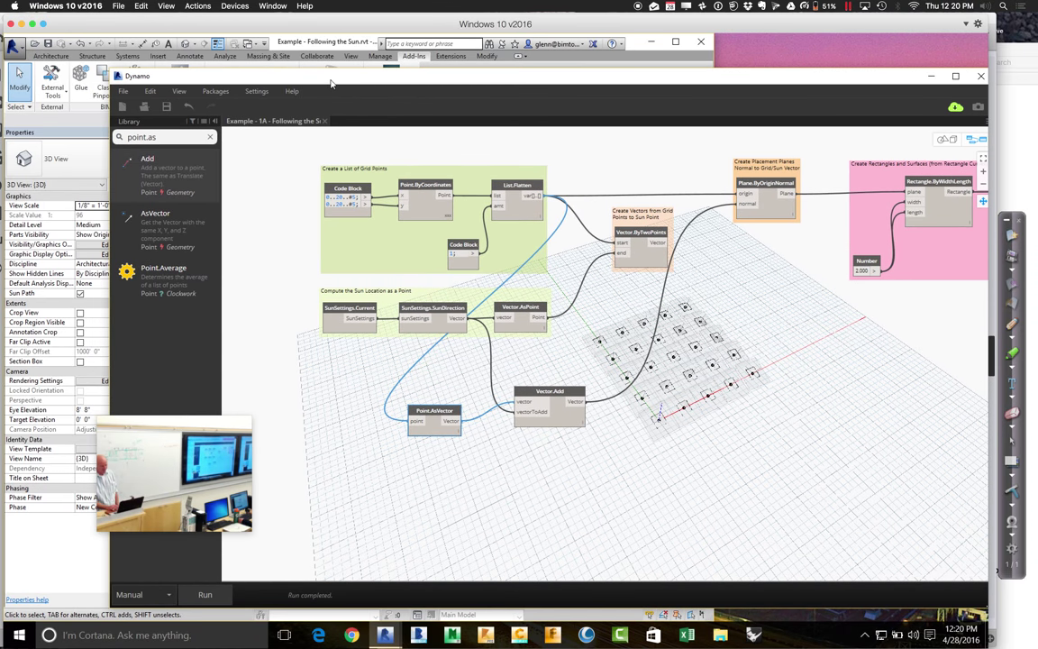